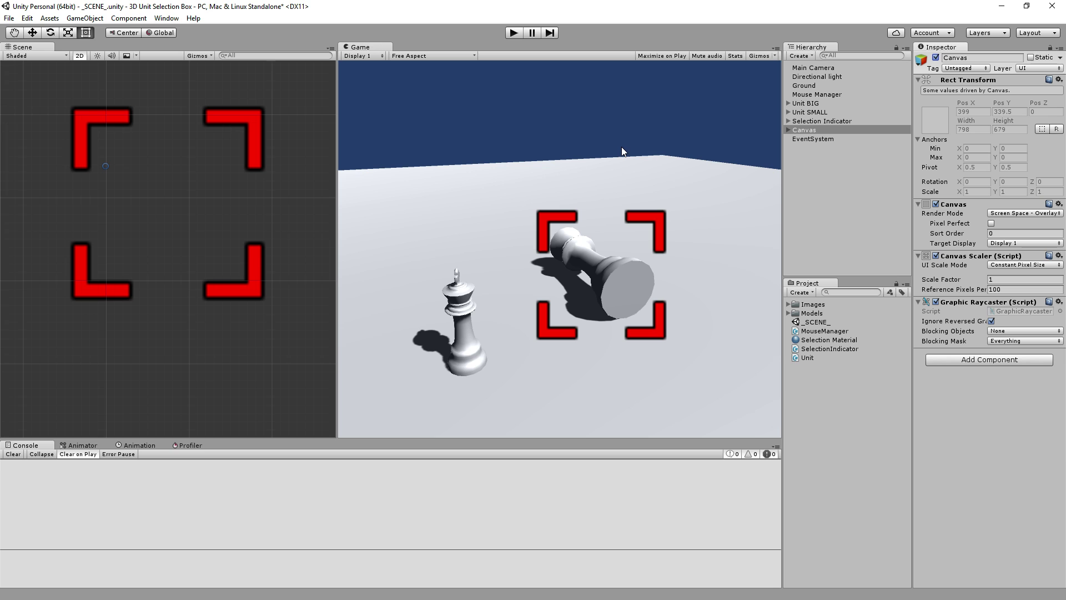
Hide the red-bracket Canvas and play-test selecting the king, then stop the game
{"action": "left_click", "coordinate": [936, 58]}
{"action": "left_click", "coordinate": [514, 33]}
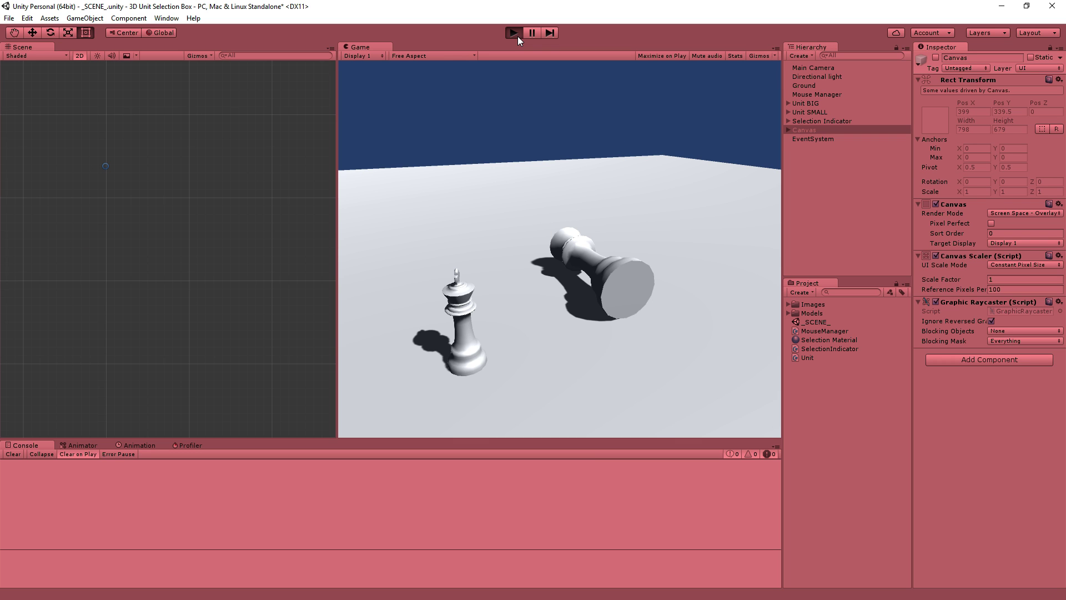
{"action": "left_click", "coordinate": [458, 299]}
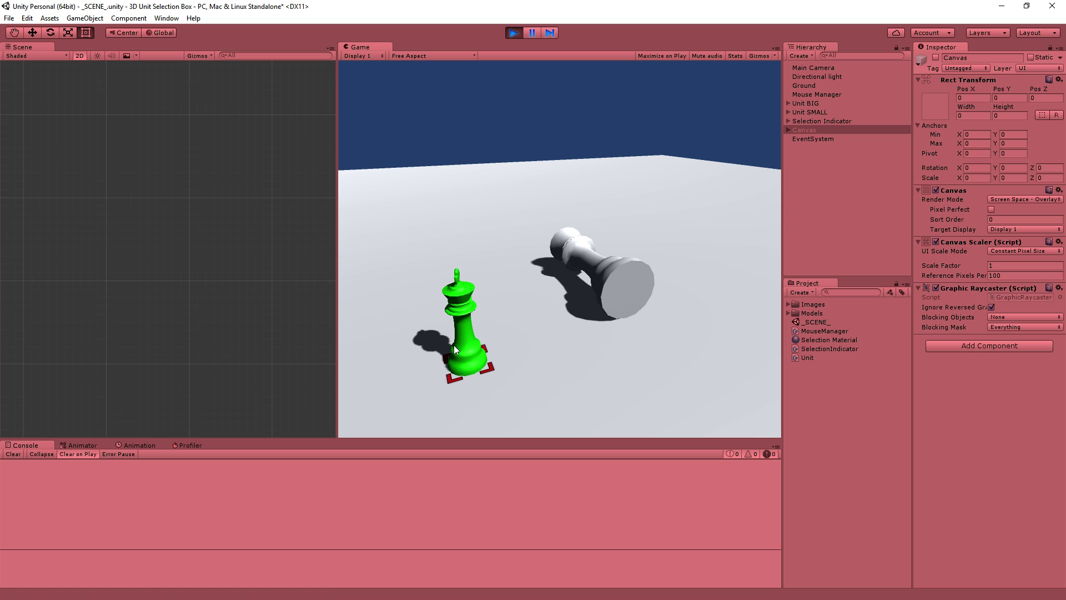
{"action": "left_click", "coordinate": [512, 33]}
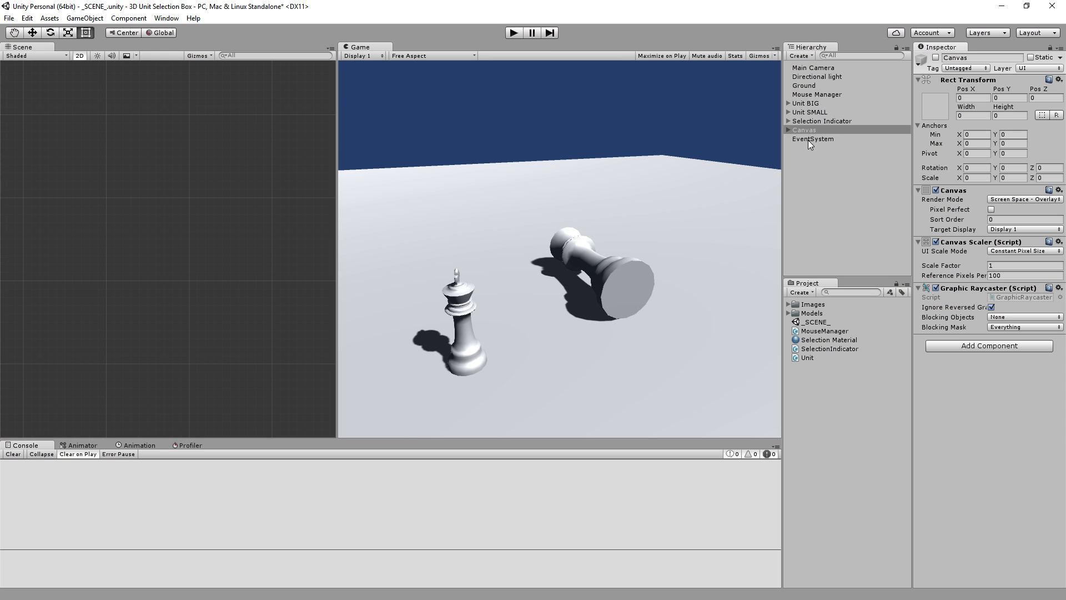
Select the Selection Indicator and bring up its SelectionIndicator script in MonoDevelop
{"action": "left_click", "coordinate": [816, 122]}
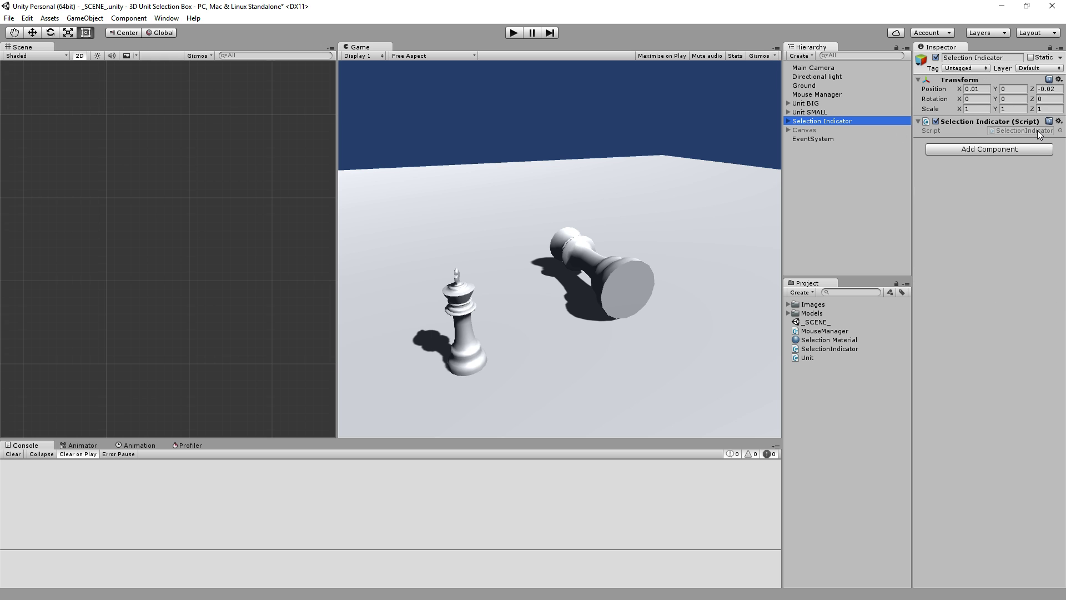
{"action": "left_click", "coordinate": [1037, 130]}
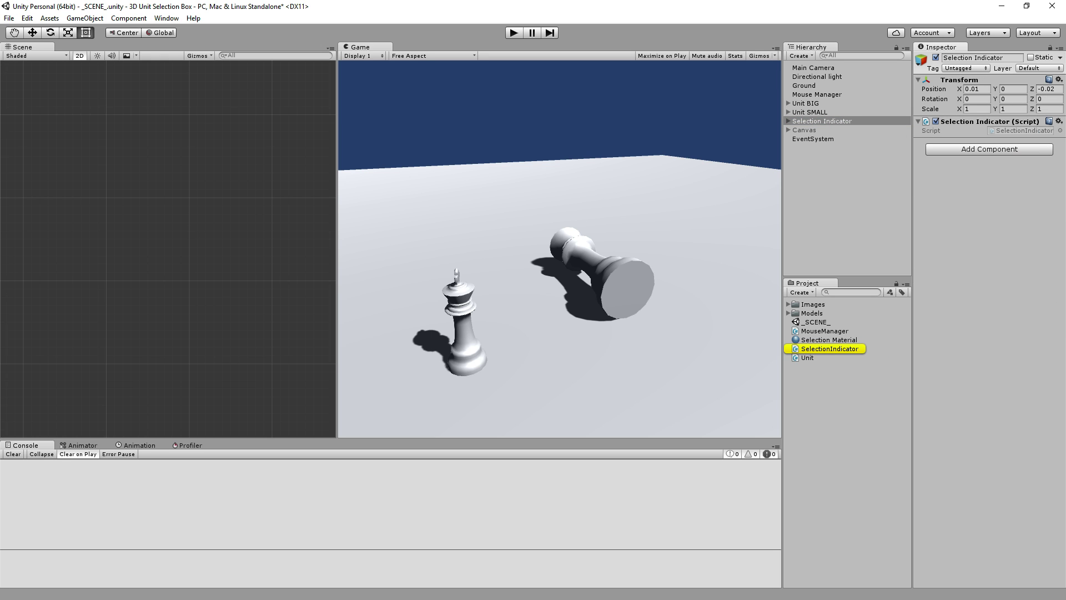
{"action": "key", "text": "alt+Tab"}
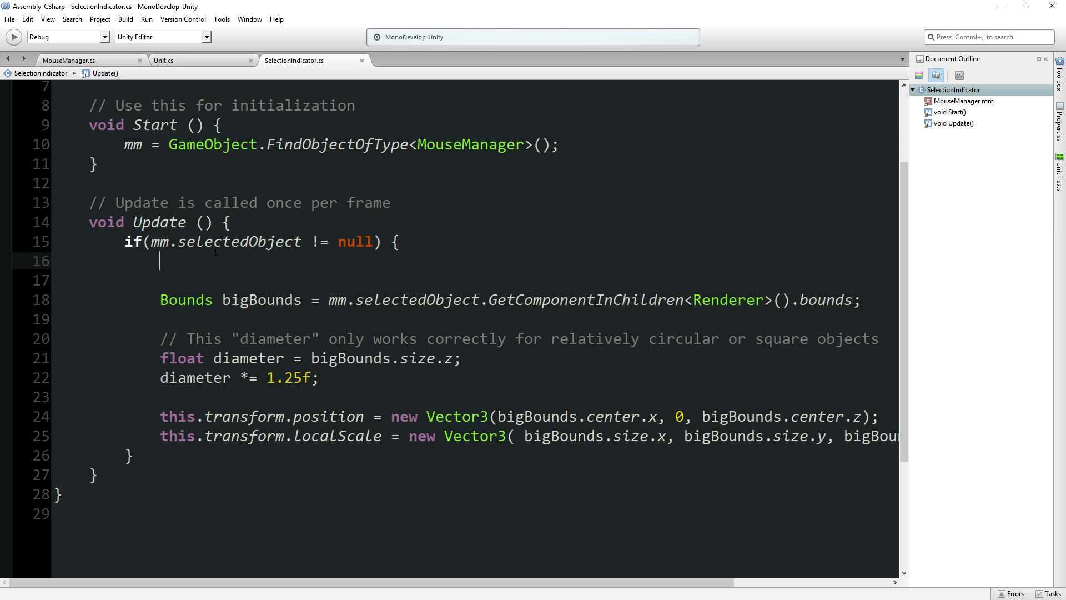
Delete the blank lines inside the if block of Update and save
{"action": "key", "text": "Home"}
{"action": "key", "text": "shift+Down"}
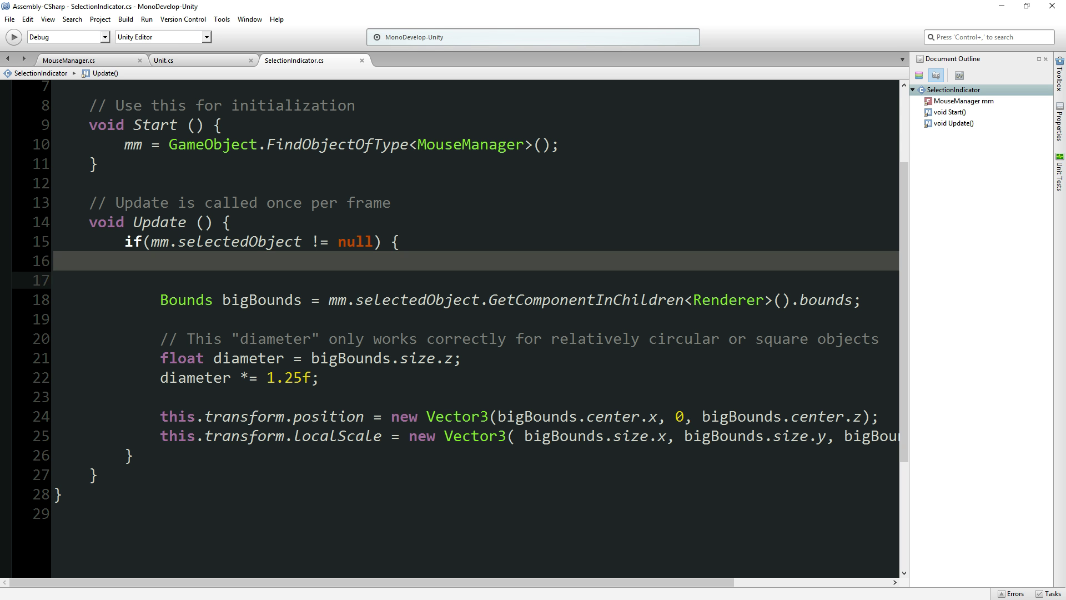
{"action": "key", "text": "shift+Down"}
{"action": "key", "text": "Delete"}
{"action": "key", "text": "ctrl+s"}
{"action": "key", "text": "Up"}
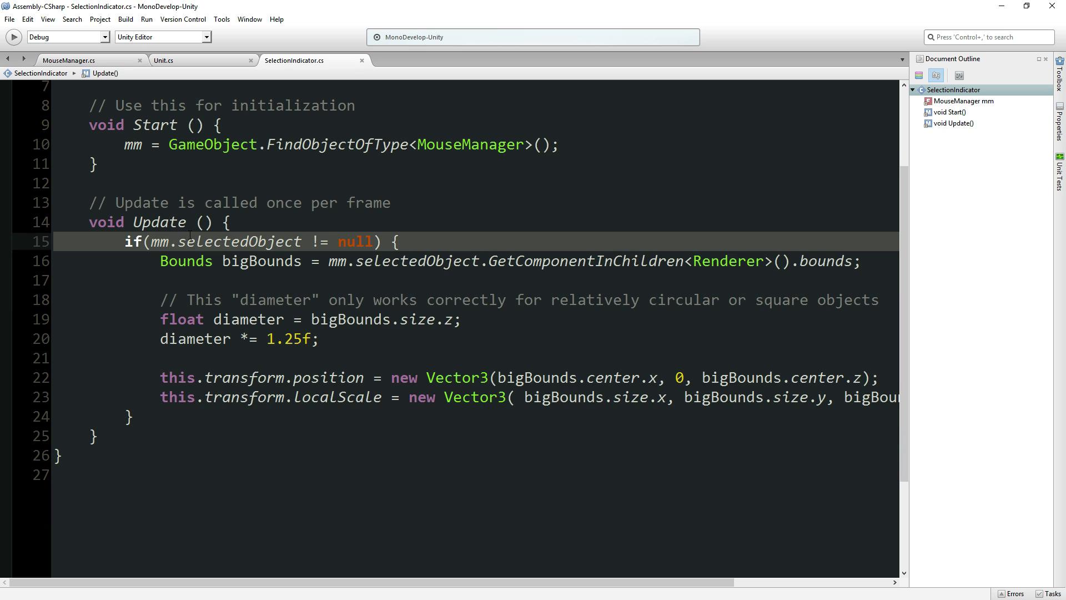
Add an empty else block after the if block
{"action": "mouse_move", "coordinate": [151, 242]}
{"action": "left_mouse_down"}
{"action": "mouse_move", "coordinate": [303, 243]}
{"action": "mouse_move", "coordinate": [161, 359]}
{"action": "left_mouse_up"}
{"action": "left_click", "coordinate": [134, 416]}
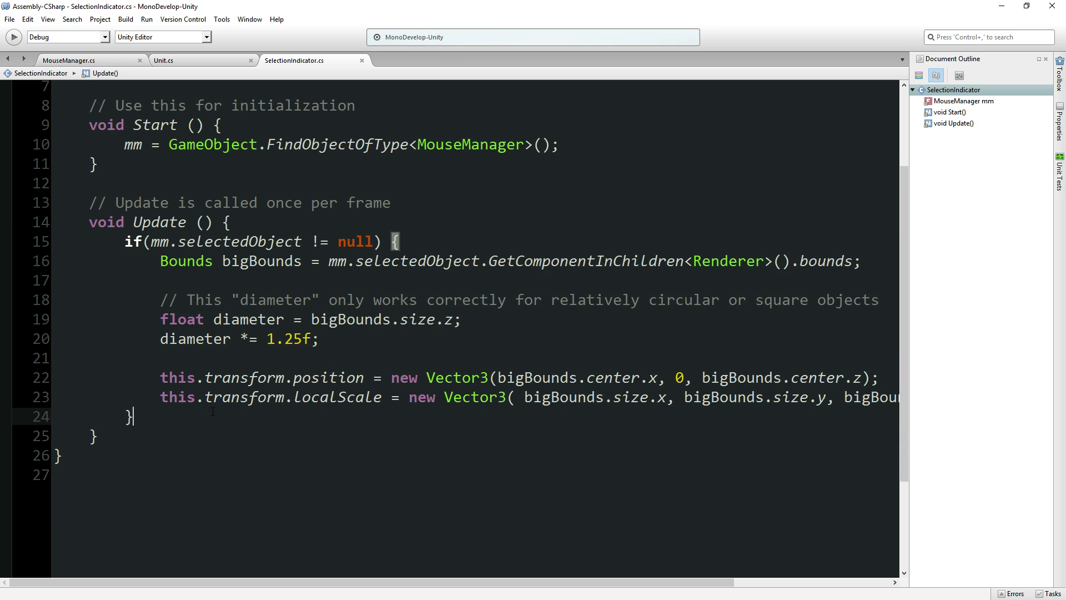
{"action": "key", "text": "Return"}
{"action": "type", "text": "else {"}
{"action": "key", "text": "Return"}
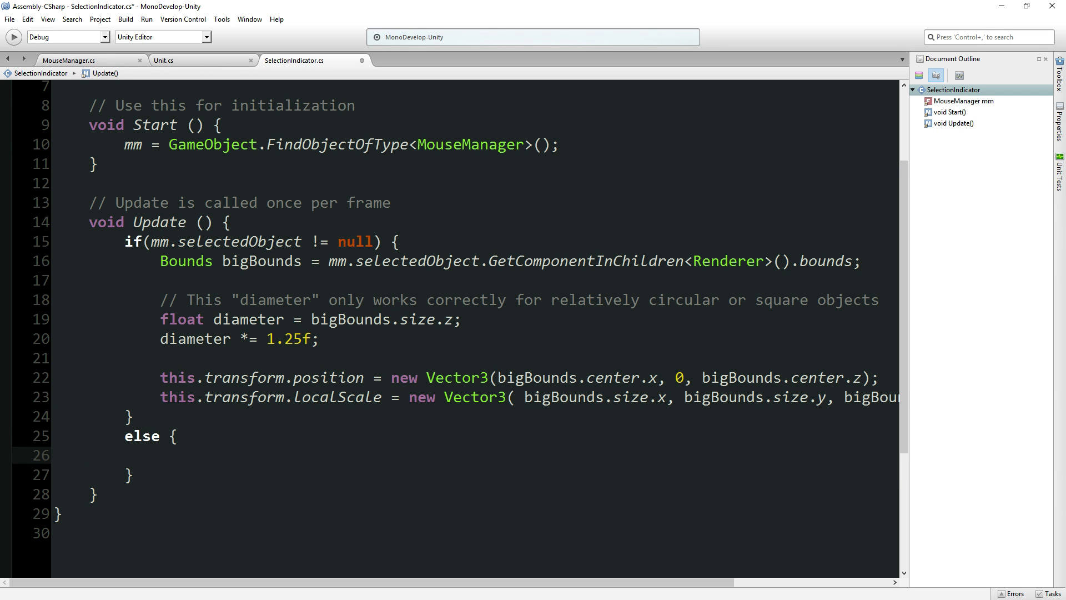
Write GetComponent<Renderer>().enabled = false; inside the else block
{"action": "scroll", "coordinate": [264, 397], "scroll_direction": "up", "scroll_amount": 2}
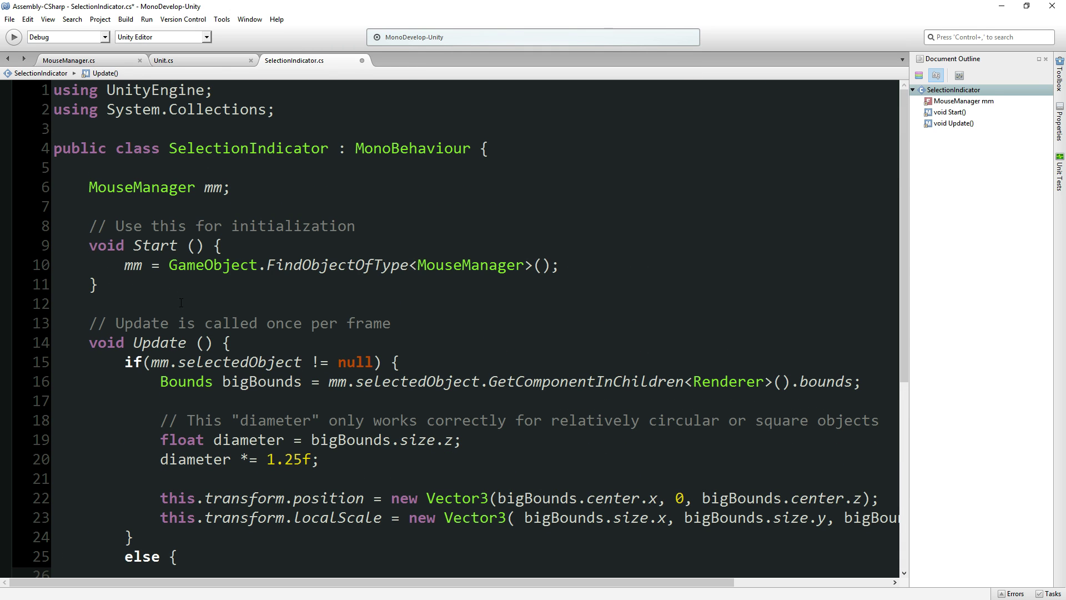
{"action": "left_click", "coordinate": [151, 333]}
{"action": "scroll", "coordinate": [167, 350], "scroll_direction": "down", "scroll_amount": 4}
{"action": "left_click", "coordinate": [182, 371]}
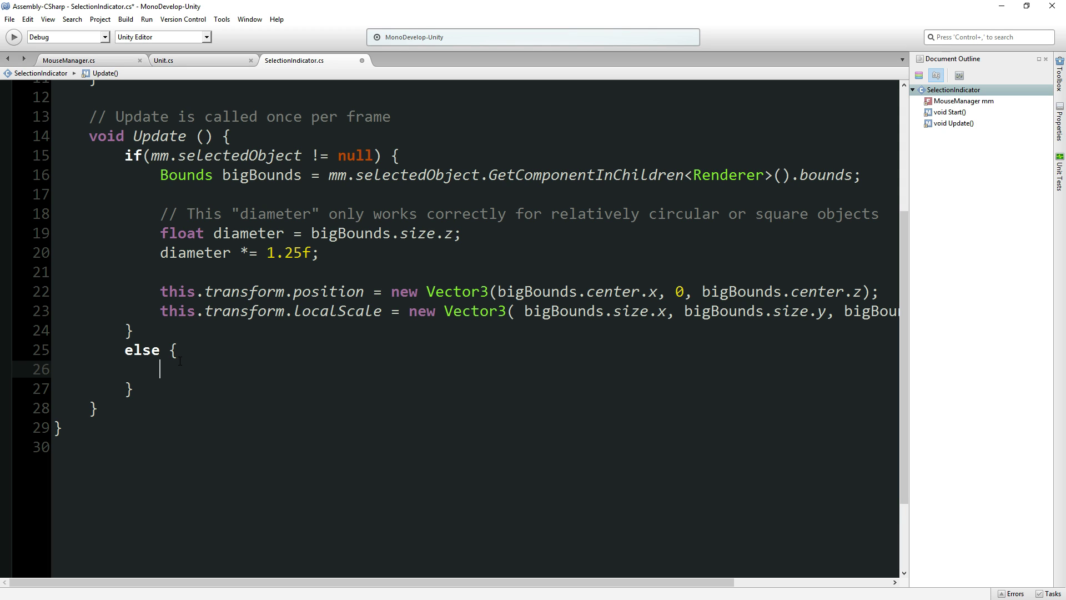
{"action": "type", "text": "GetCom"}
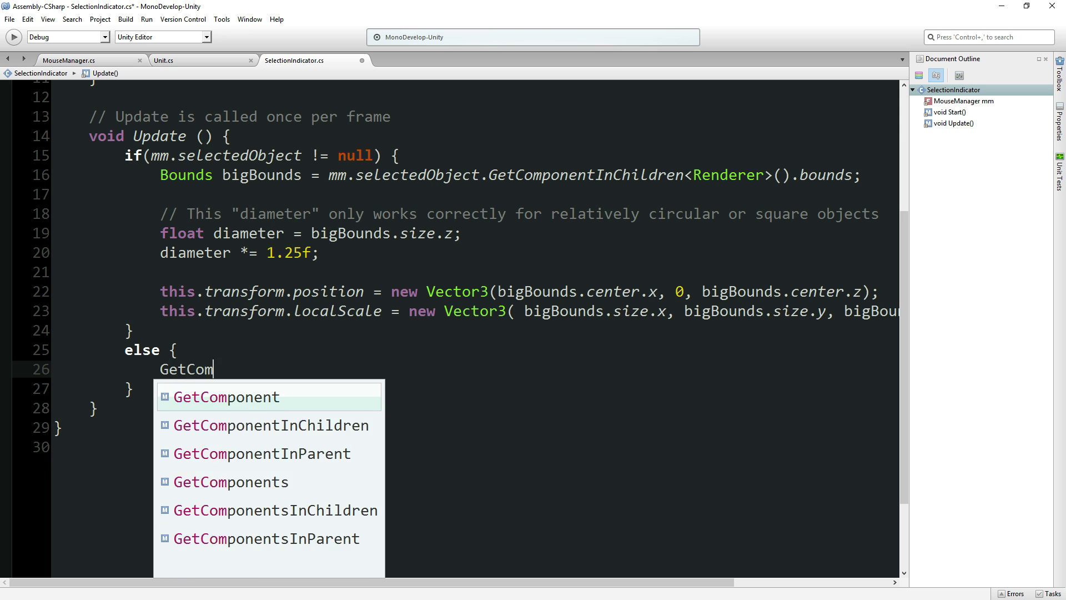
{"action": "type", "text": "ponent<Renderer>"}
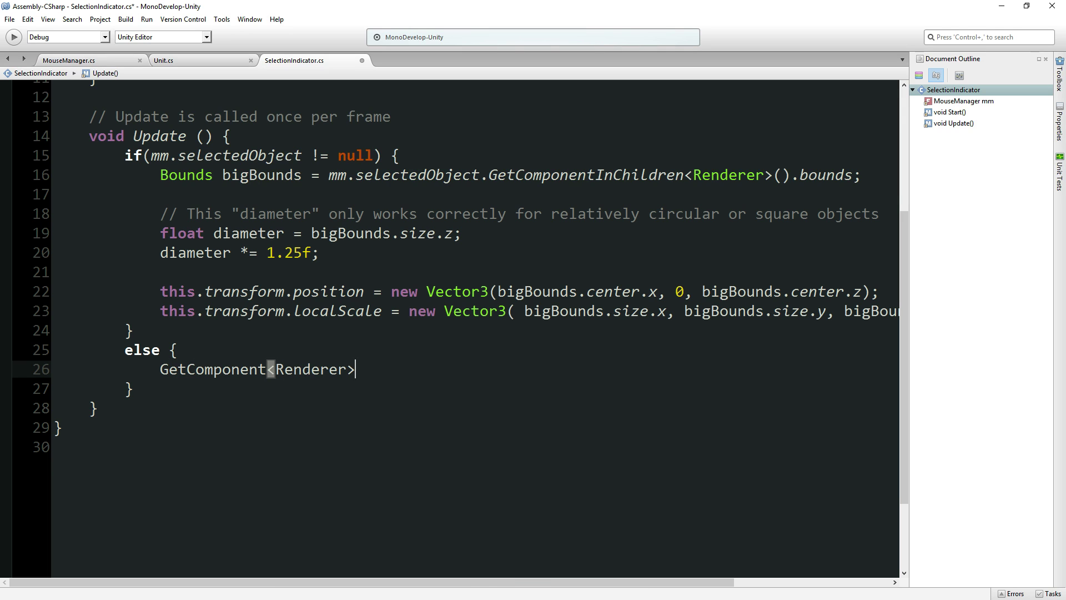
{"action": "type", "text": "();"}
{"action": "left_click", "coordinate": [160, 369]}
{"action": "type", "text": "Re"}
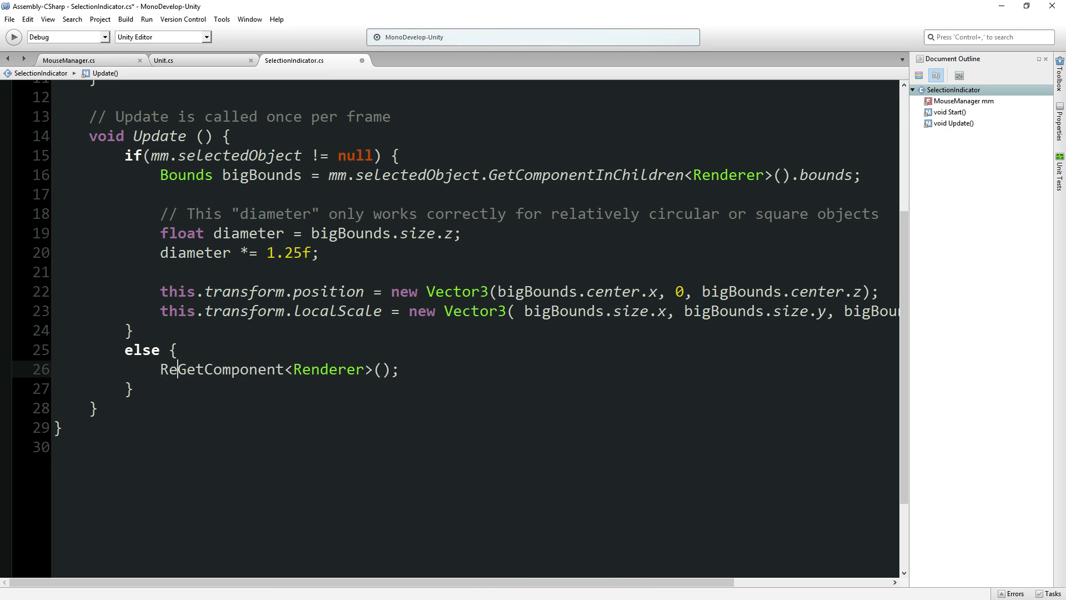
{"action": "type", "text": "nderer"}
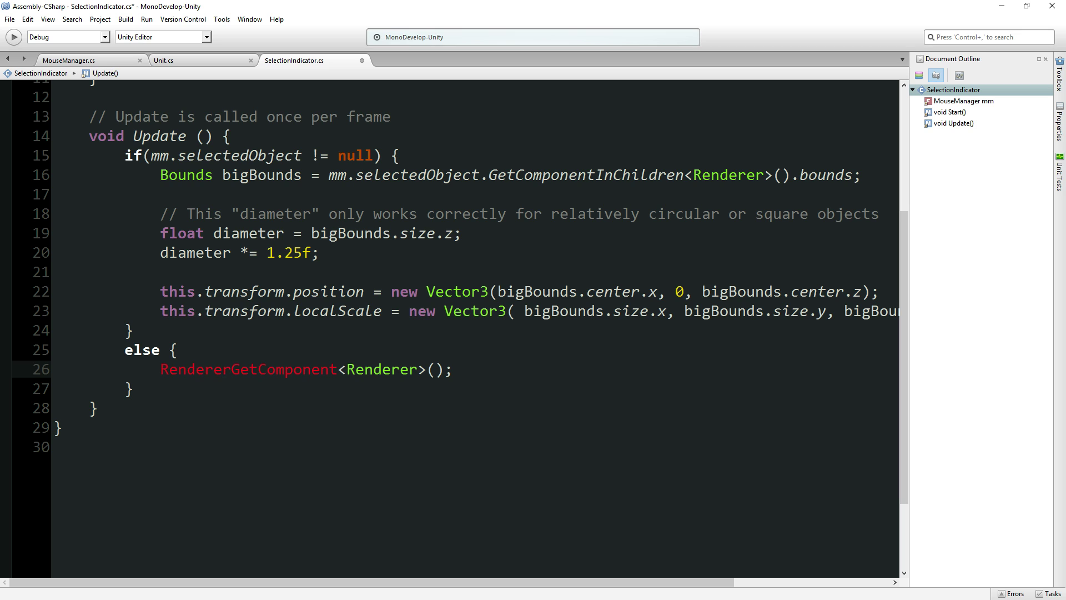
{"action": "key", "text": "ctrl+z"}
{"action": "type", "text": ".e"}
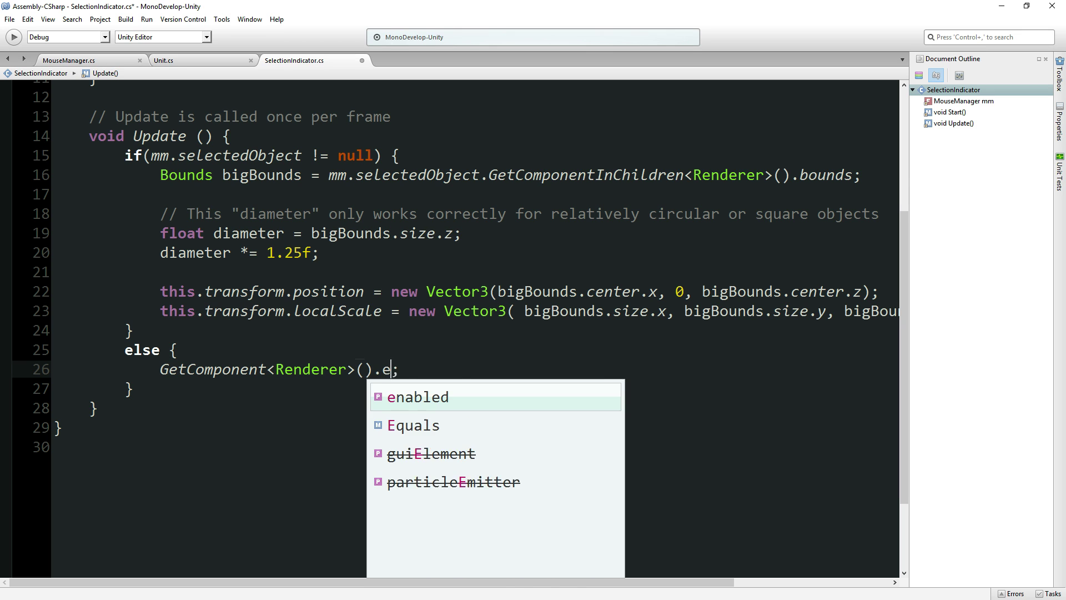
{"action": "key", "text": "Return"}
{"action": "type", "text": "= false;"}
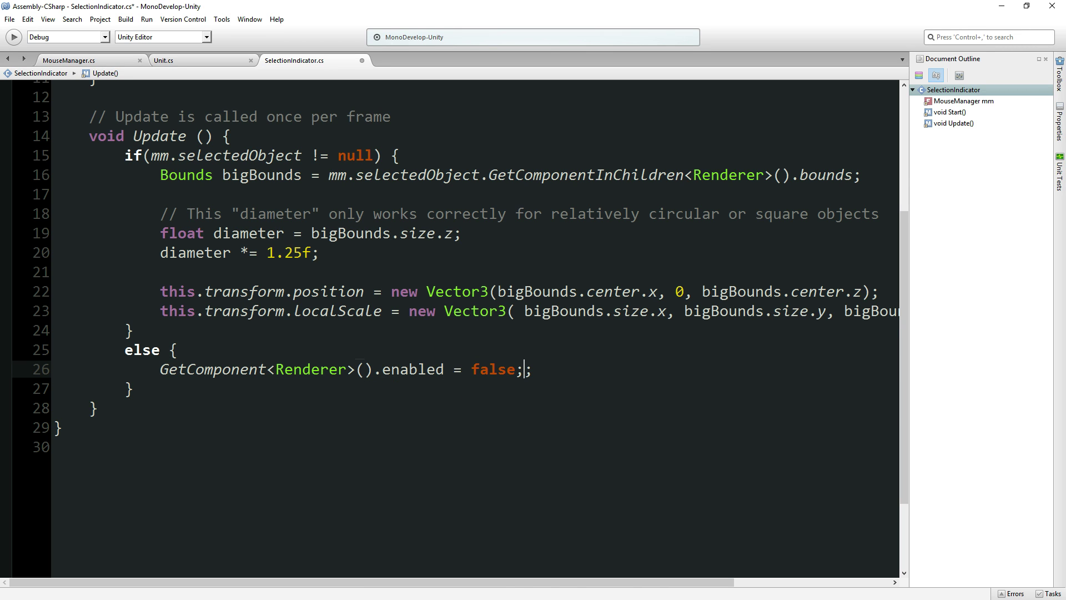
Copy that line into the if block with the value true, and save
{"action": "key", "text": "Home"}
{"action": "key", "text": "shift+Down"}
{"action": "key", "text": "ctrl+c"}
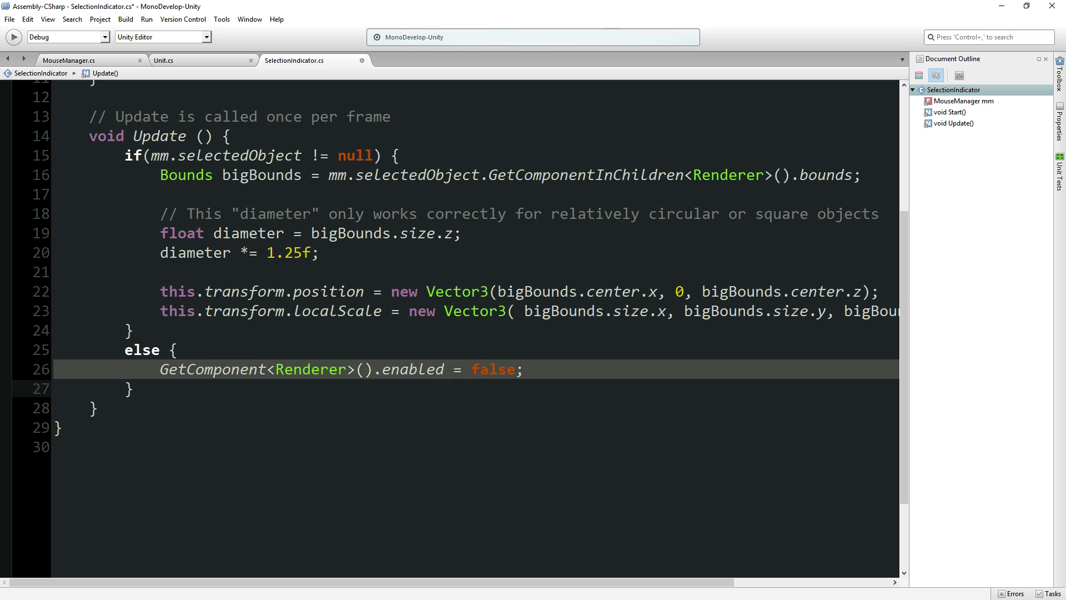
{"action": "left_click", "coordinate": [239, 175]}
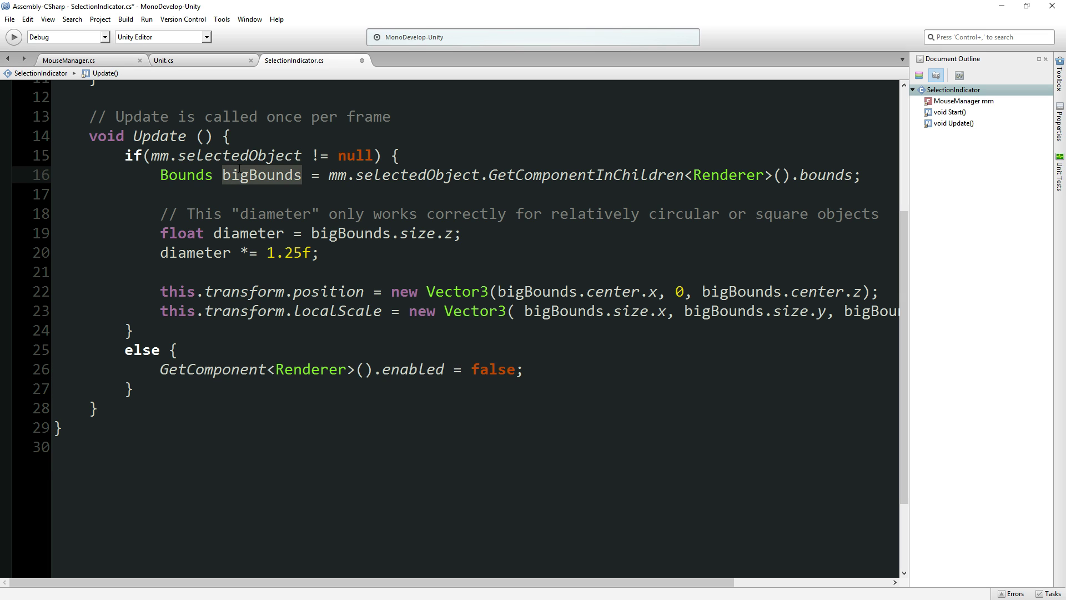
{"action": "key", "text": "Home"}
{"action": "key", "text": "Home"}
{"action": "key", "text": "ctrl+v"}
{"action": "key", "text": "Return"}
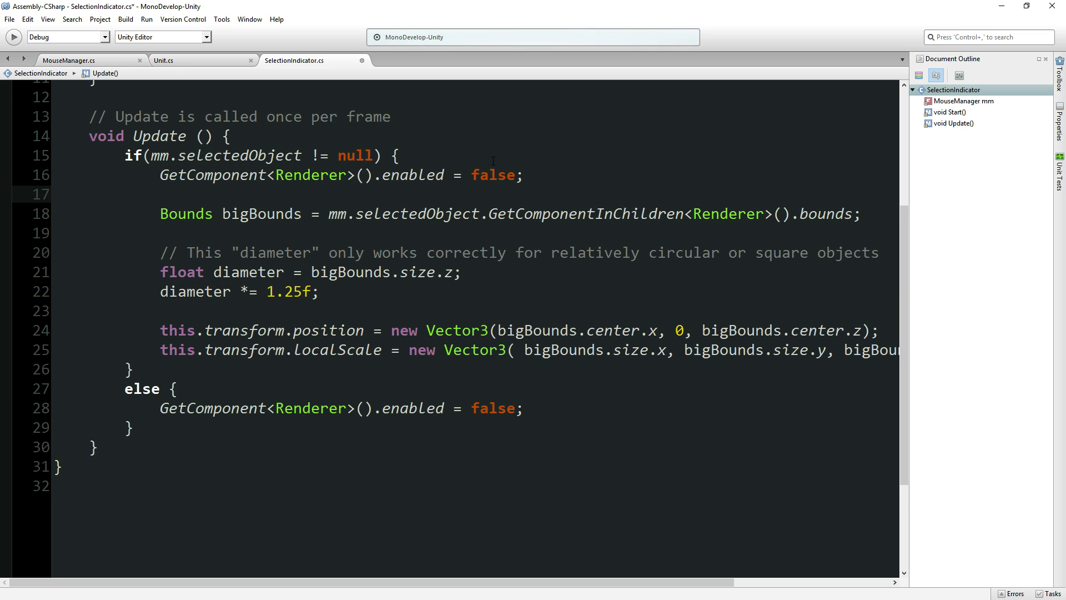
{"action": "double_click", "coordinate": [493, 175]}
{"action": "type", "text": "tru"}
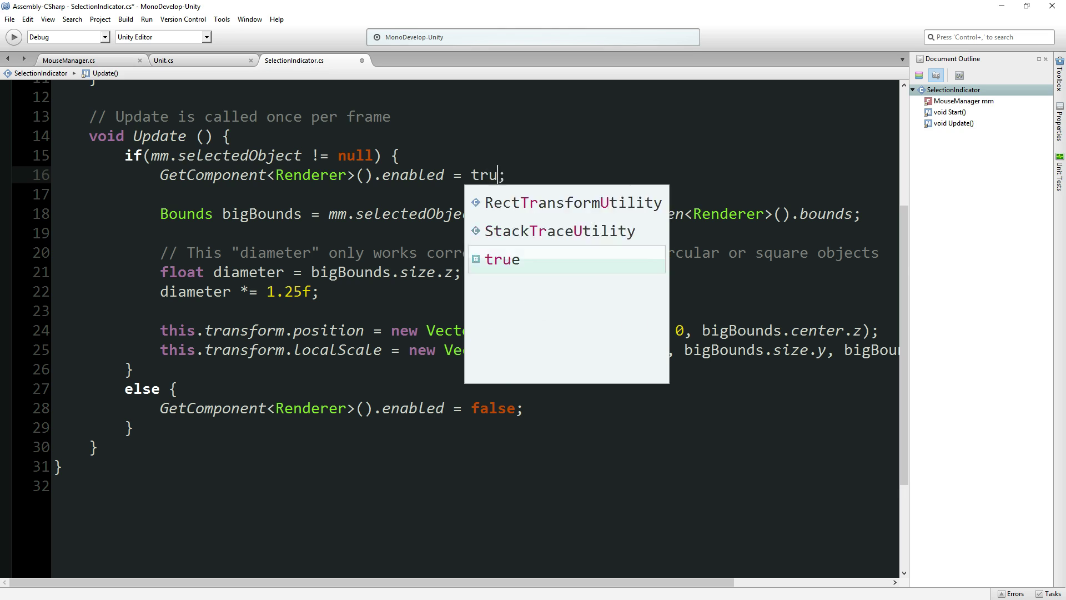
{"action": "type", "text": "e"}
{"action": "key", "text": "ctrl+s"}
Play-test the script in Unity, then return to the script
{"action": "key", "text": "alt+Tab"}
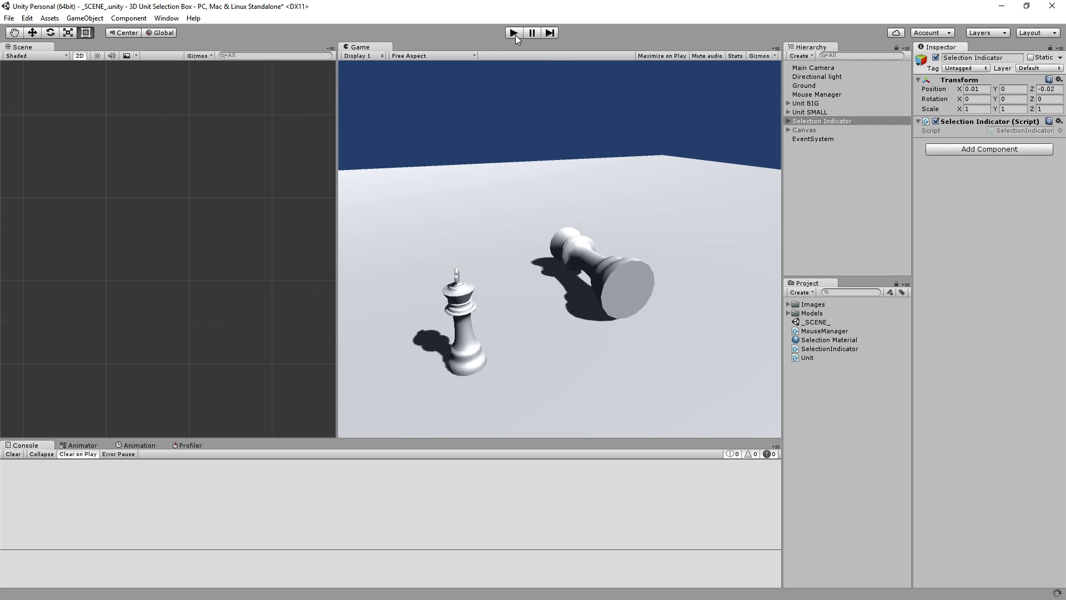
{"action": "left_click", "coordinate": [515, 35]}
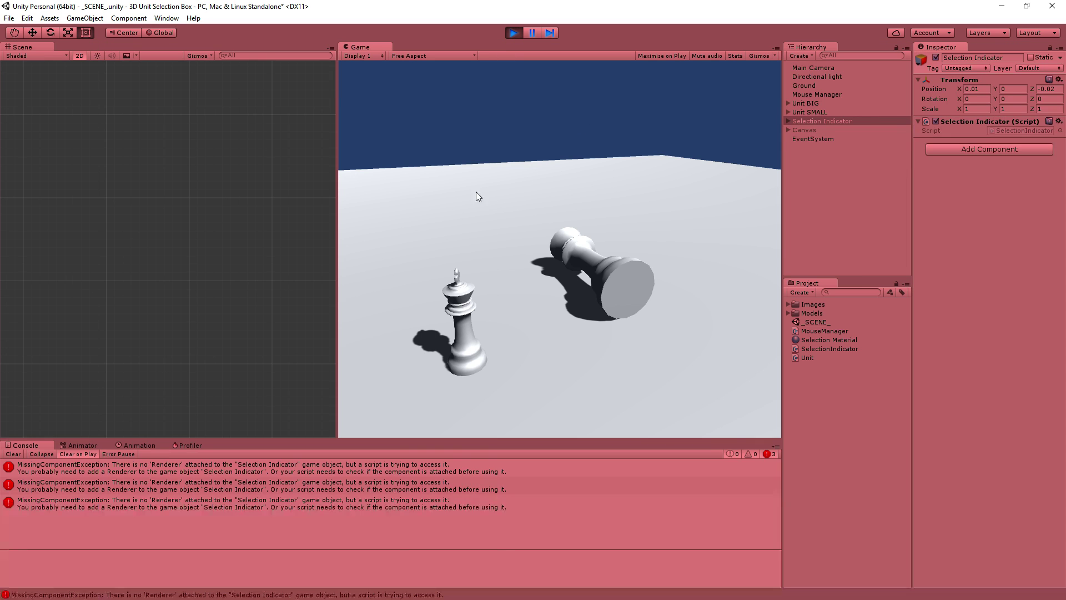
{"action": "left_click", "coordinate": [514, 34]}
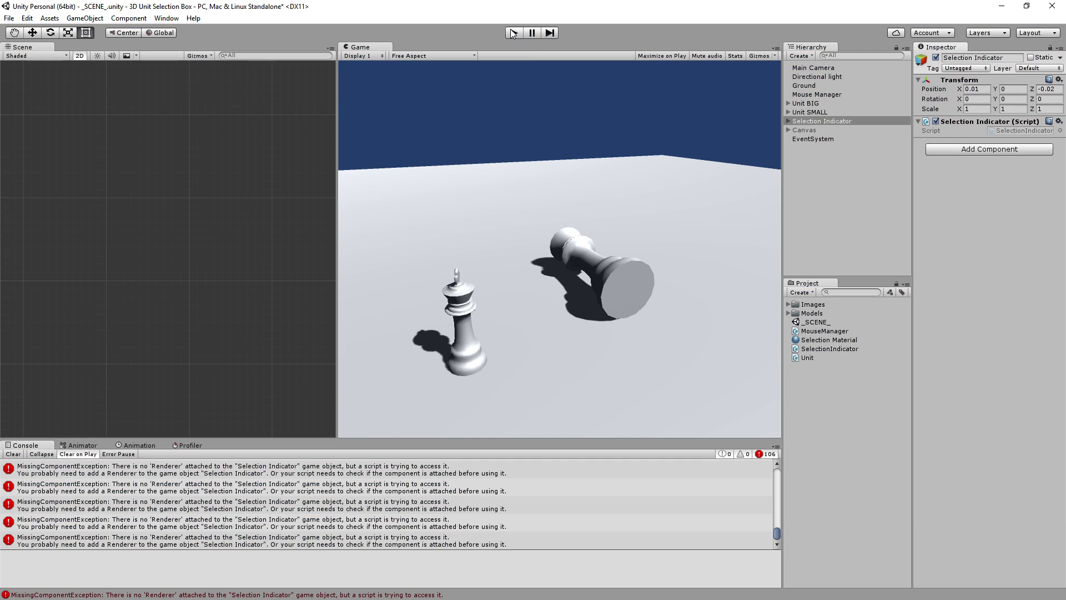
{"action": "key", "text": "alt+Tab"}
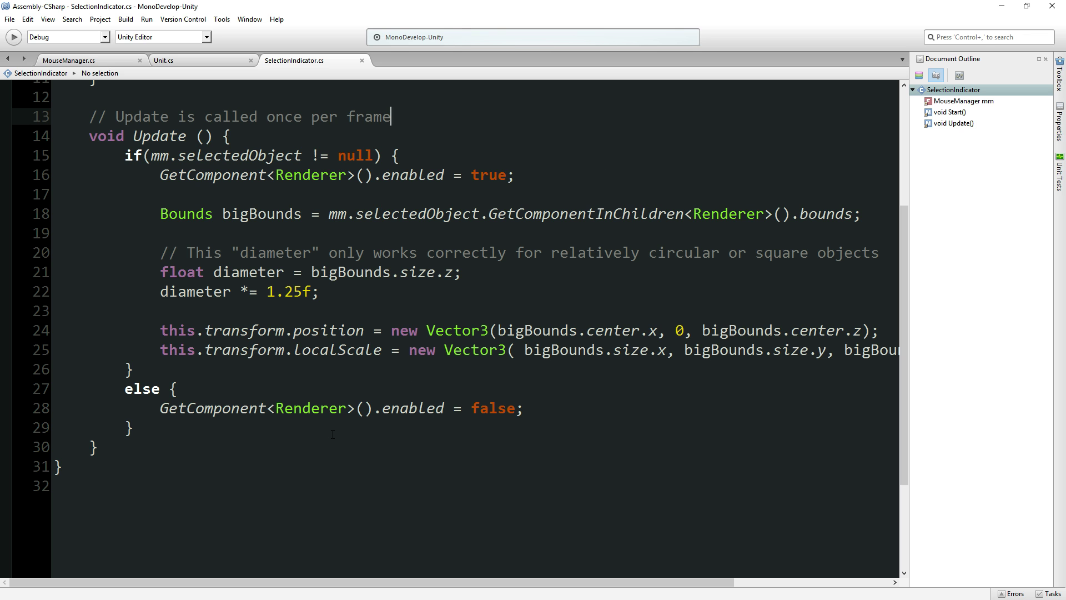
Change line 28 to GetComponentInChildren, replace GetComponent on line 16 with it, and save
{"action": "double_click", "coordinate": [244, 408]}
{"action": "key", "text": "Right"}
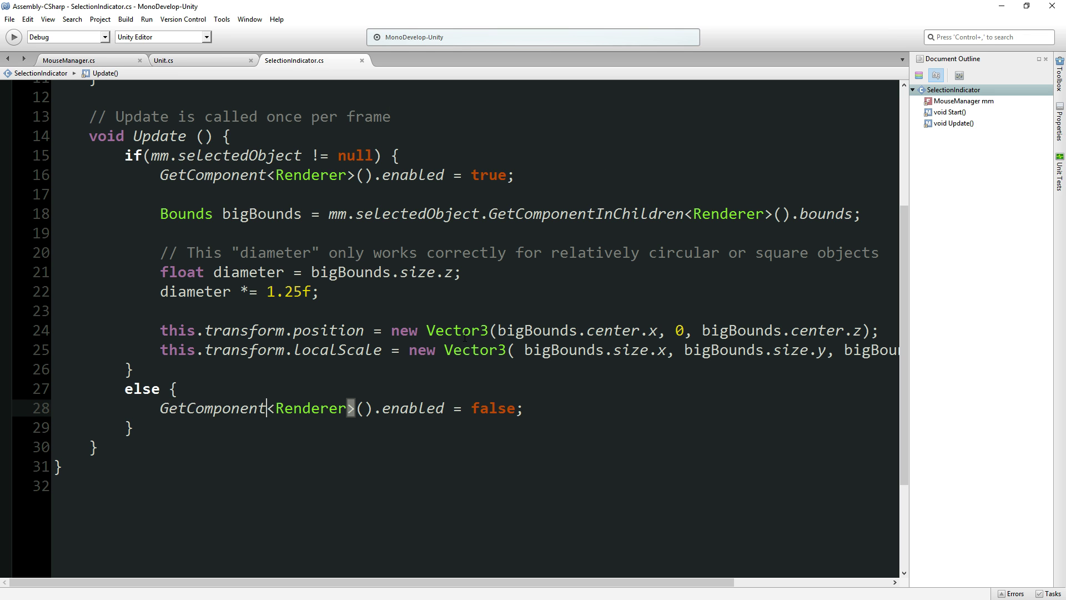
{"action": "type", "text": "InChildren"}
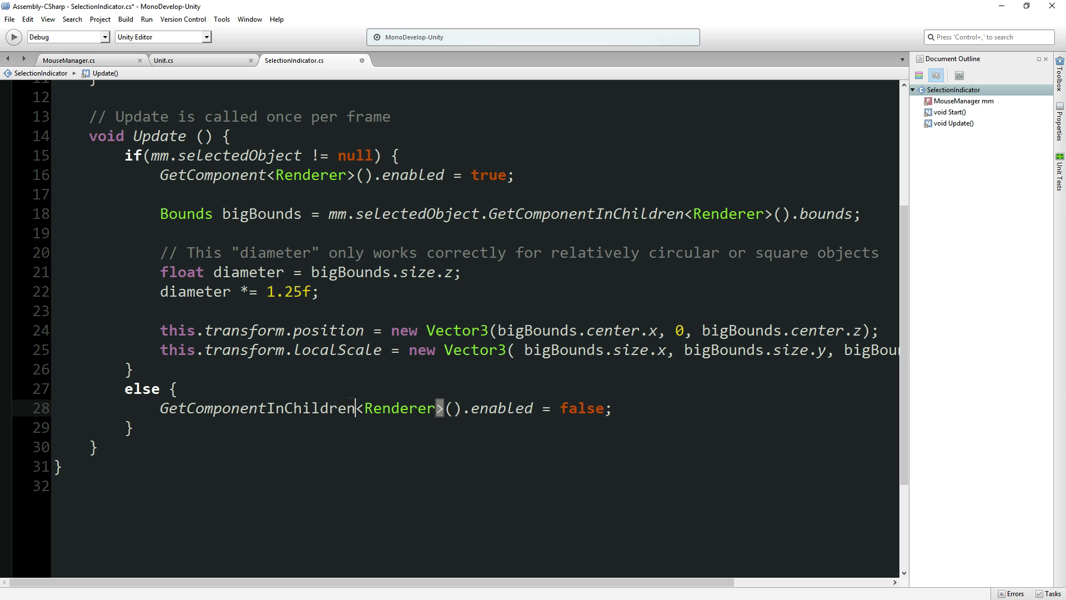
{"action": "key", "text": "ctrl+shift+Left"}
{"action": "key", "text": "ctrl+c"}
{"action": "double_click", "coordinate": [244, 175]}
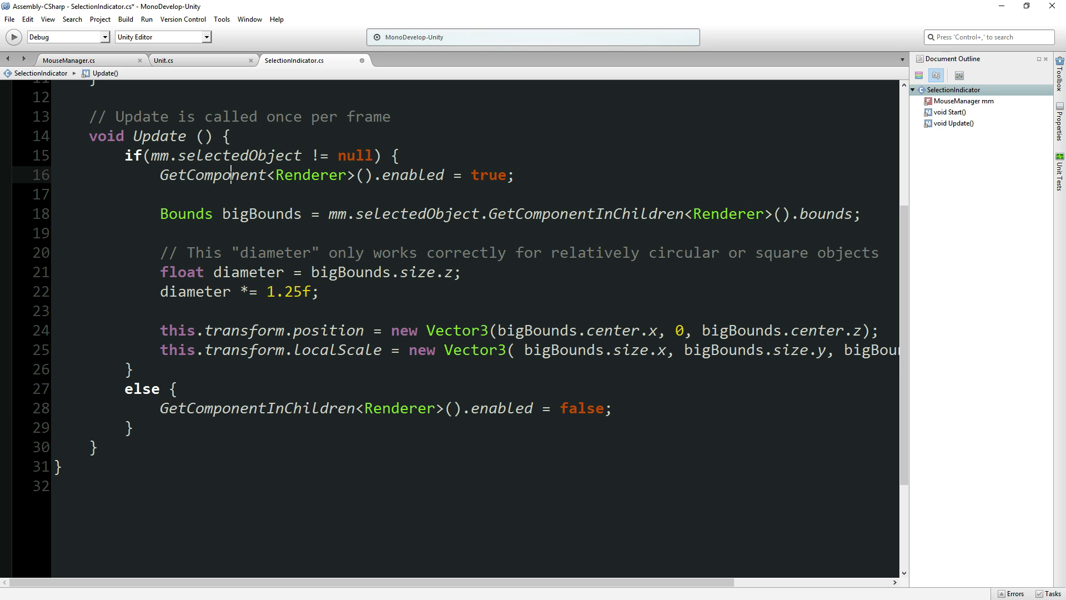
{"action": "key", "text": "ctrl+v"}
{"action": "key", "text": "ctrl+s"}
{"action": "key", "text": "alt+Tab"}
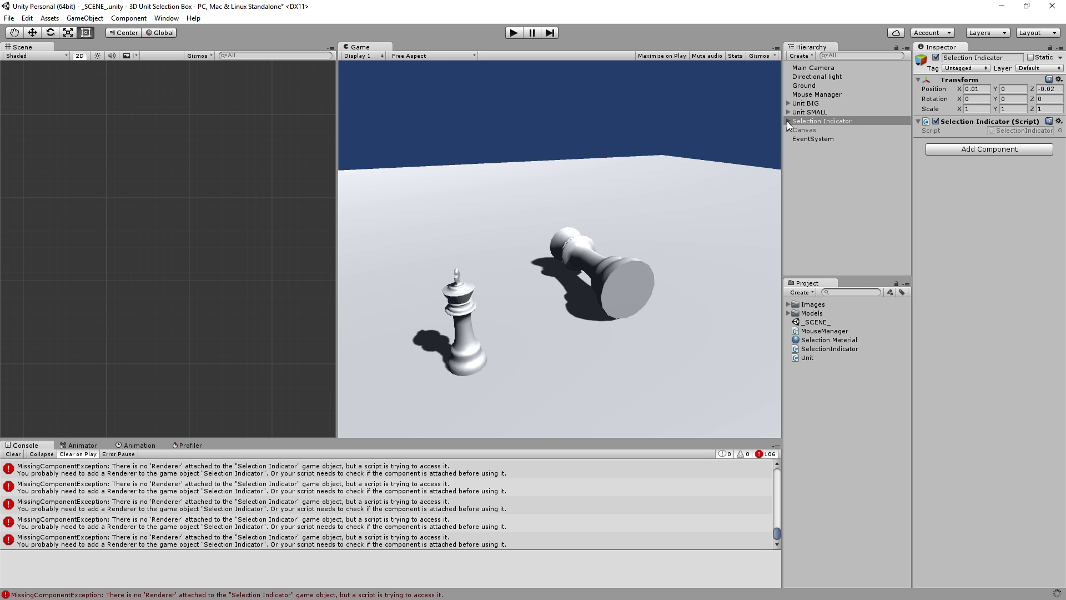
Select the Quad, start Play, and repeatedly select and deselect the king
{"action": "left_click", "coordinate": [788, 121]}
{"action": "left_click", "coordinate": [814, 131]}
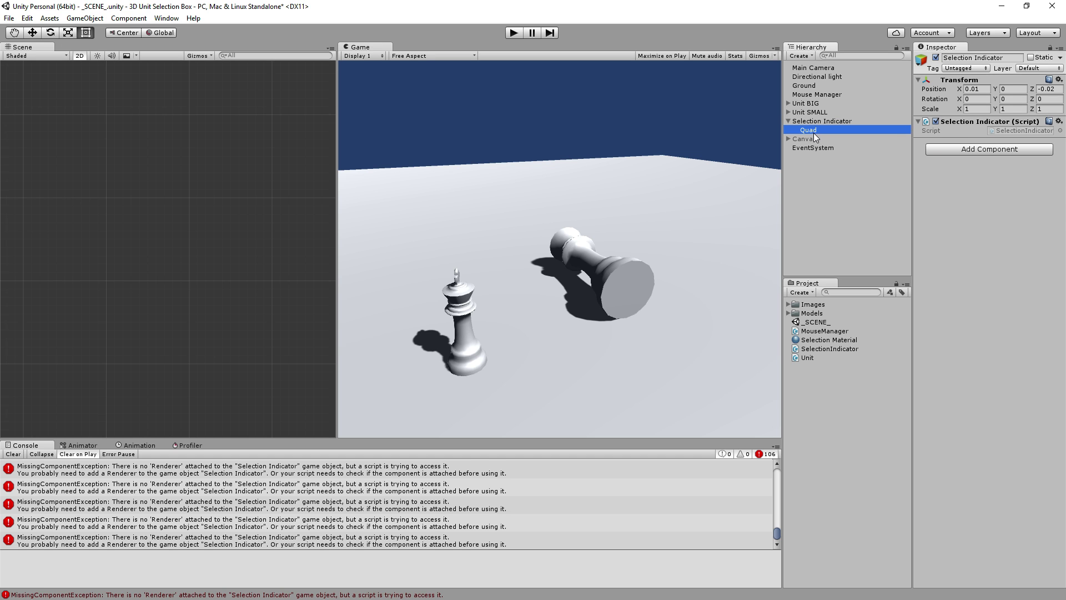
{"action": "left_click", "coordinate": [789, 121]}
{"action": "left_click", "coordinate": [512, 33]}
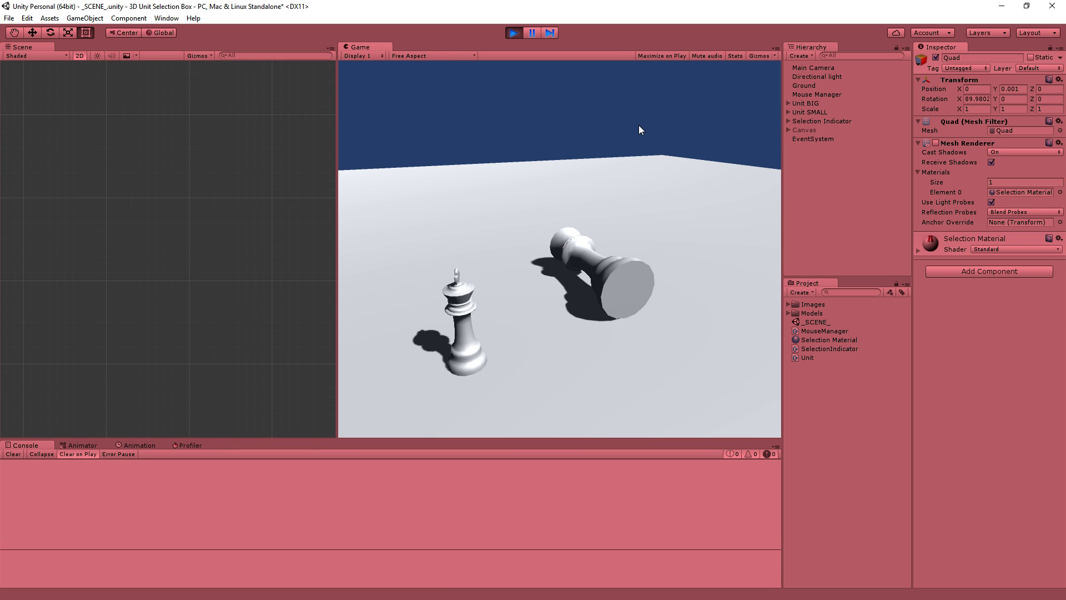
{"action": "left_click", "coordinate": [448, 305]}
{"action": "left_click", "coordinate": [488, 314]}
{"action": "left_click", "coordinate": [468, 345]}
{"action": "left_click", "coordinate": [468, 345]}
{"action": "left_click", "coordinate": [475, 341]}
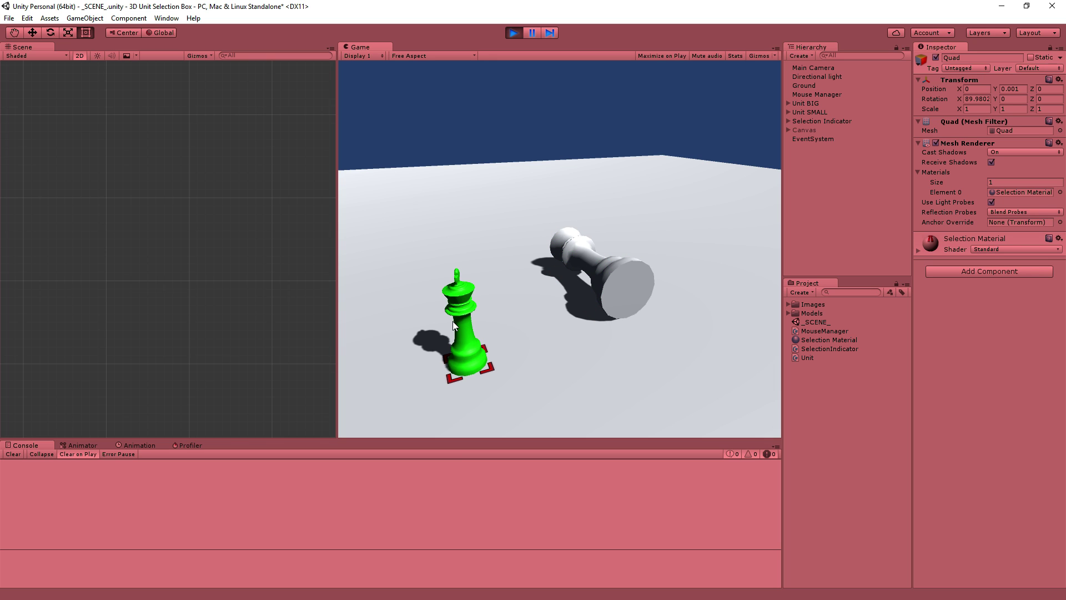
{"action": "left_click", "coordinate": [467, 253]}
{"action": "left_click", "coordinate": [469, 322]}
{"action": "left_click", "coordinate": [595, 344]}
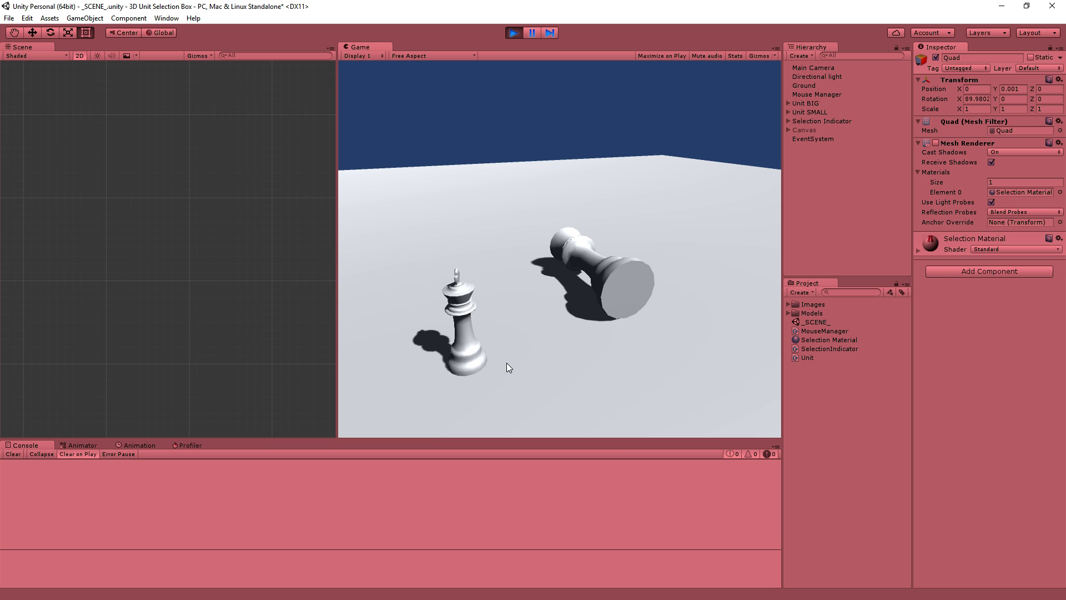
Switch the selection between the king and the fallen piece, then deselect and stop Play
{"action": "left_click", "coordinate": [476, 351]}
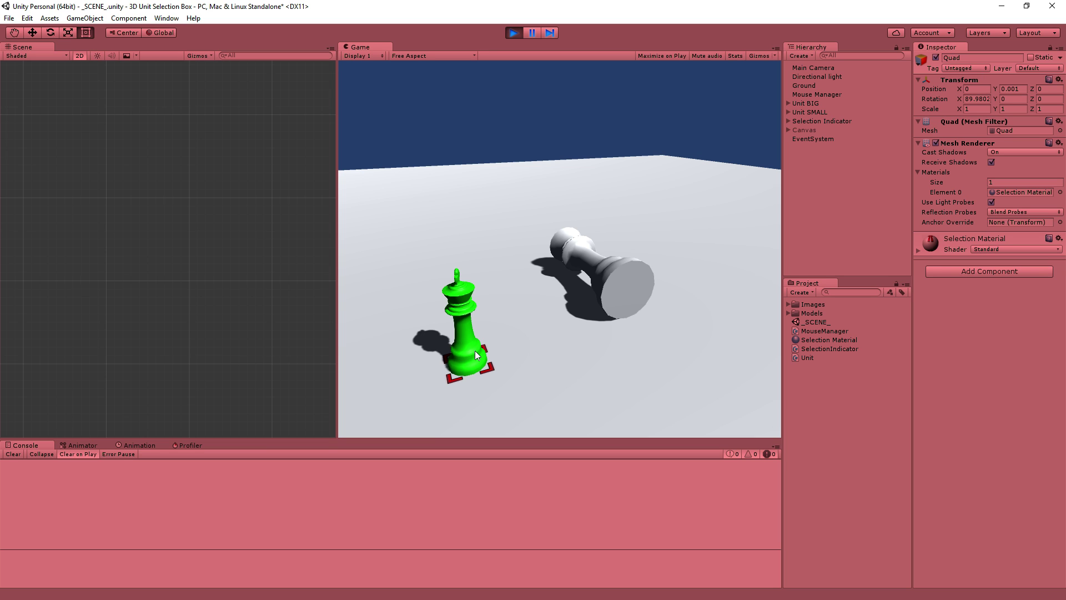
{"action": "left_click", "coordinate": [641, 296]}
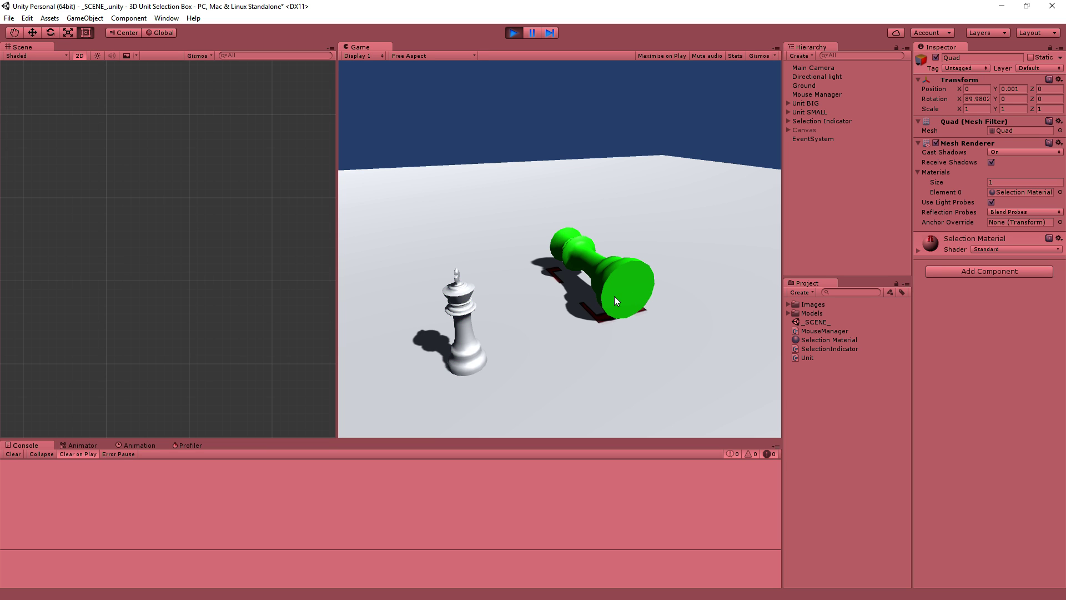
{"action": "left_click", "coordinate": [461, 344]}
{"action": "left_click", "coordinate": [599, 276]}
{"action": "left_click", "coordinate": [461, 345]}
{"action": "left_click", "coordinate": [598, 272]}
{"action": "left_click", "coordinate": [593, 302]}
{"action": "left_click", "coordinate": [614, 288]}
{"action": "left_click", "coordinate": [614, 289]}
{"action": "left_click", "coordinate": [633, 280]}
{"action": "left_click", "coordinate": [468, 346]}
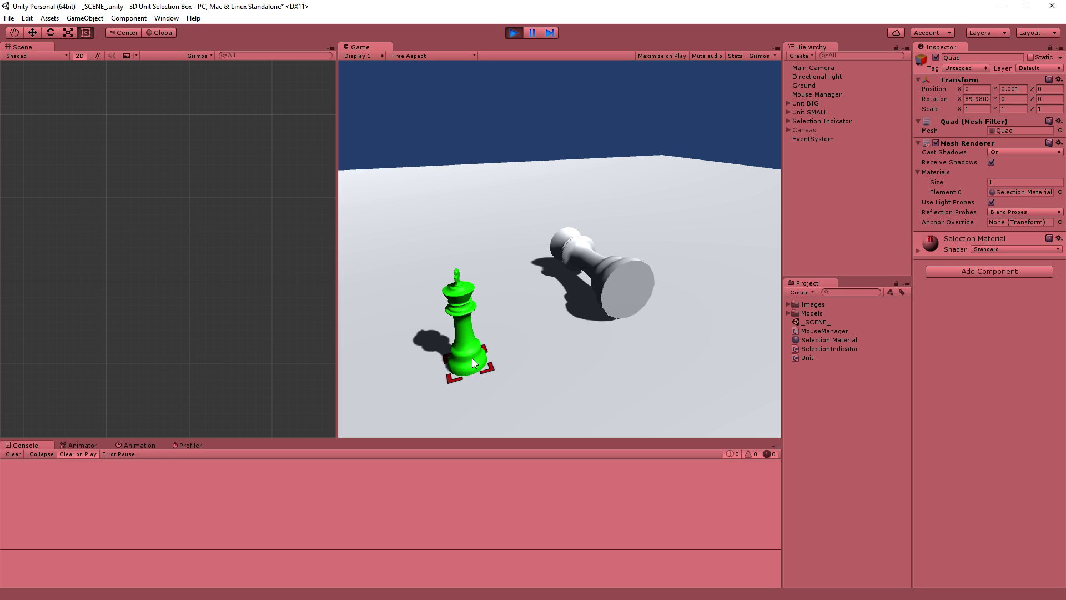
{"action": "left_click", "coordinate": [537, 245]}
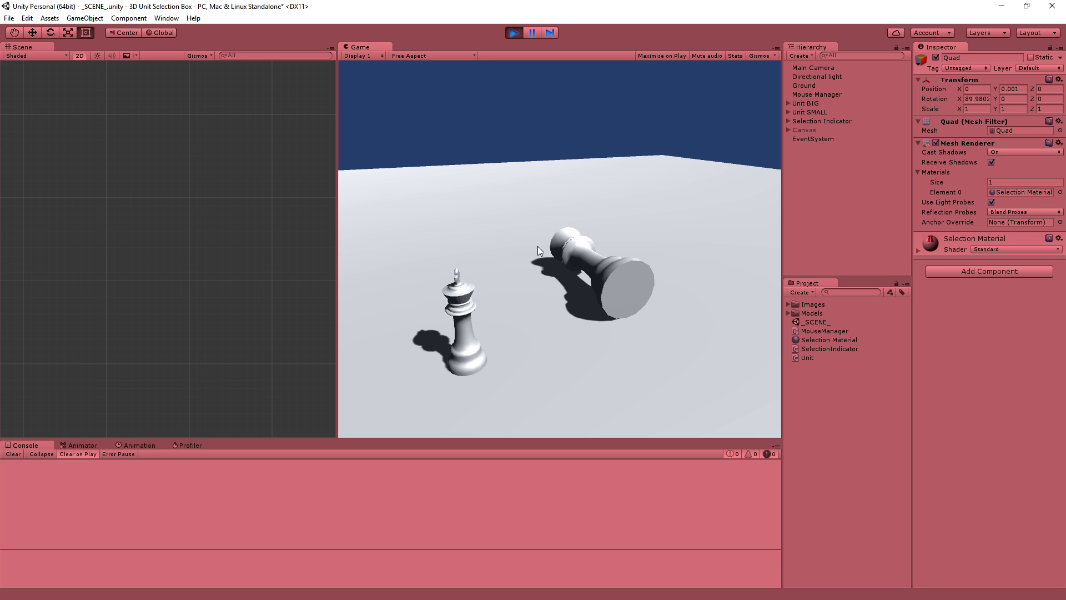
{"action": "left_click", "coordinate": [514, 33]}
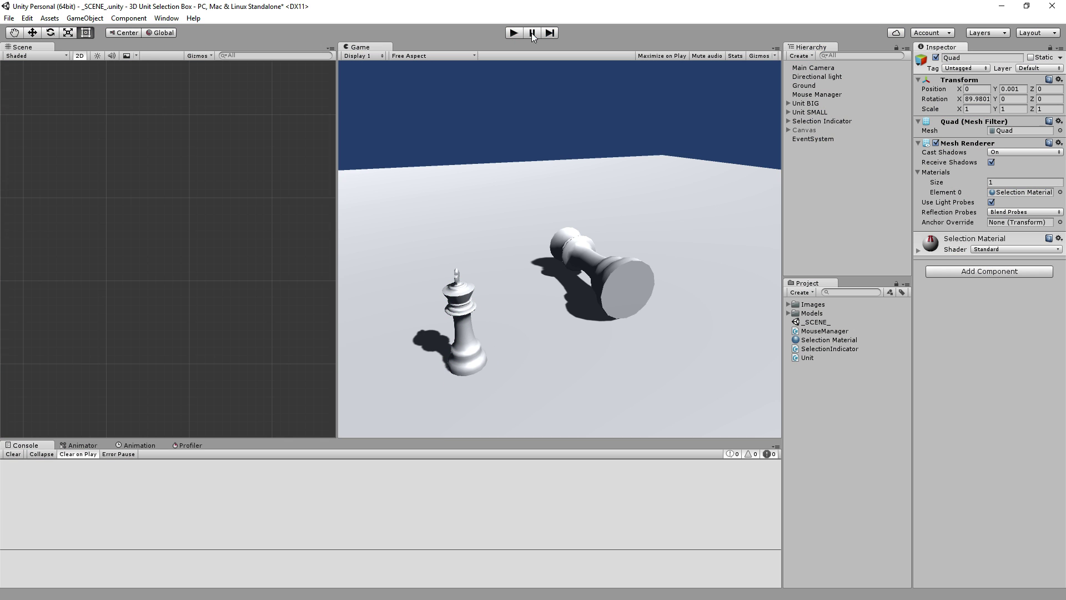
Move the Selection Indicator to Position X 5.53
{"action": "left_click", "coordinate": [788, 121]}
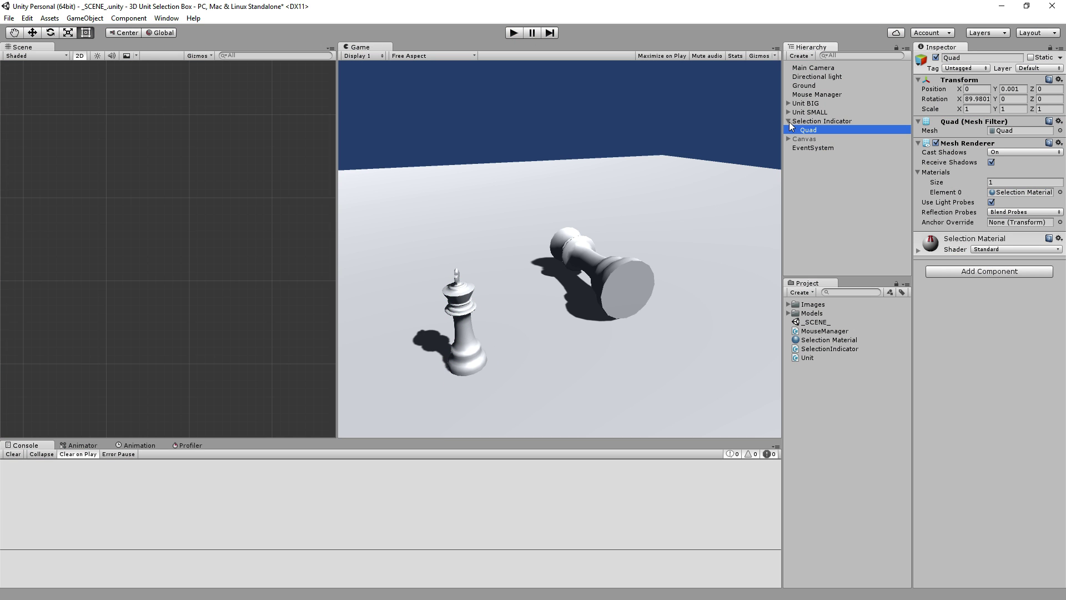
{"action": "double_click", "coordinate": [817, 128]}
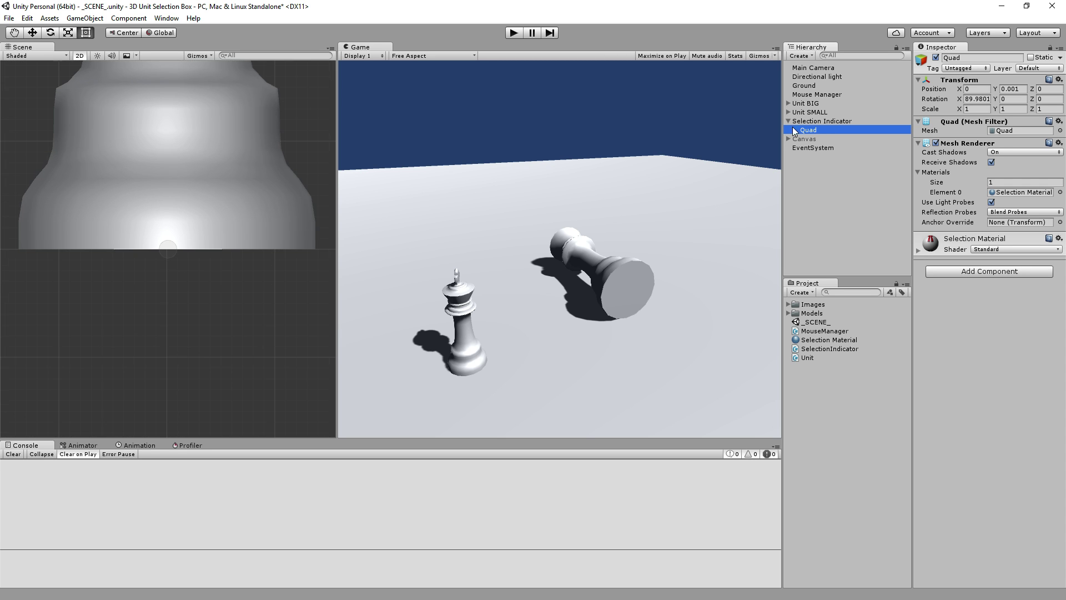
{"action": "left_click", "coordinate": [844, 121]}
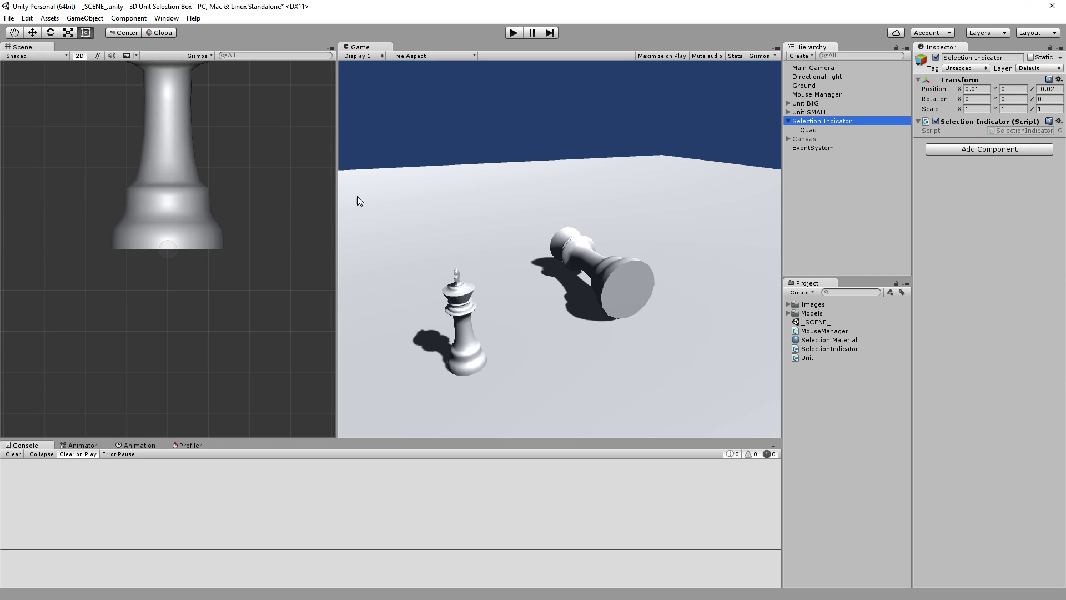
{"action": "key", "text": "f"}
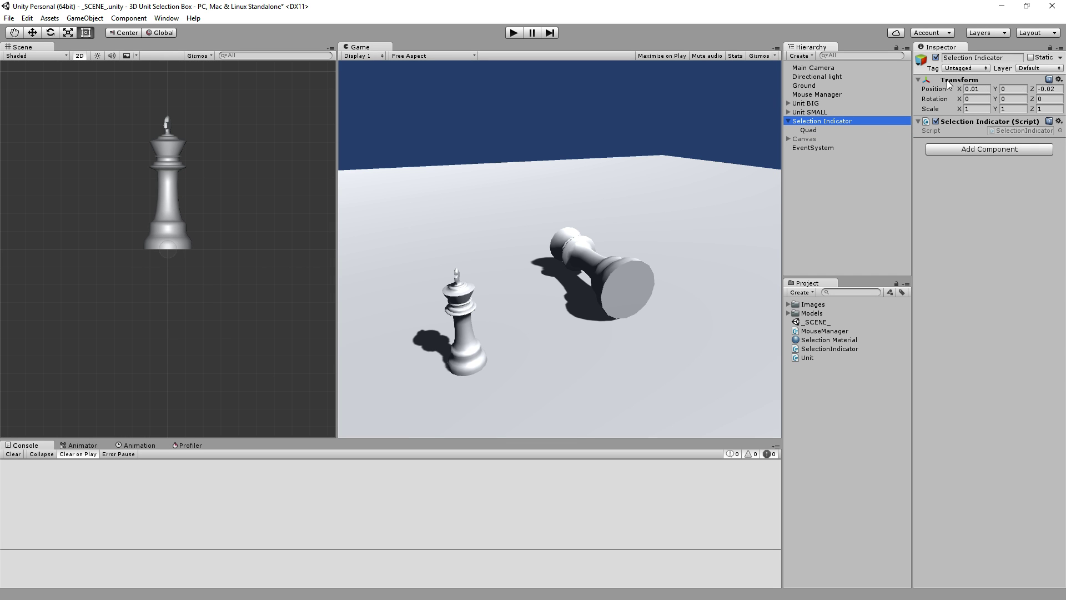
{"action": "left_click_drag", "start_coordinate": [963, 88], "coordinate": [1059, 72]}
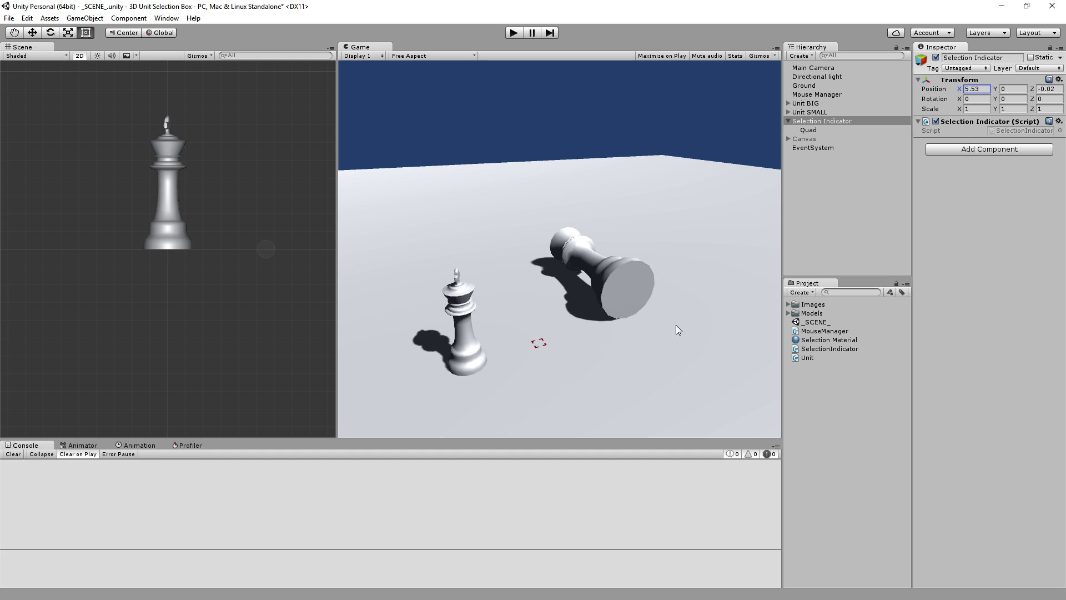
Switch the Scene view to 3D and deactivate the Quad to hide the brackets
{"action": "scroll", "coordinate": [240, 288], "scroll_direction": "up", "scroll_amount": 2}
{"action": "middle_click_drag", "start_coordinate": [241, 283], "coordinate": [258, 330]}
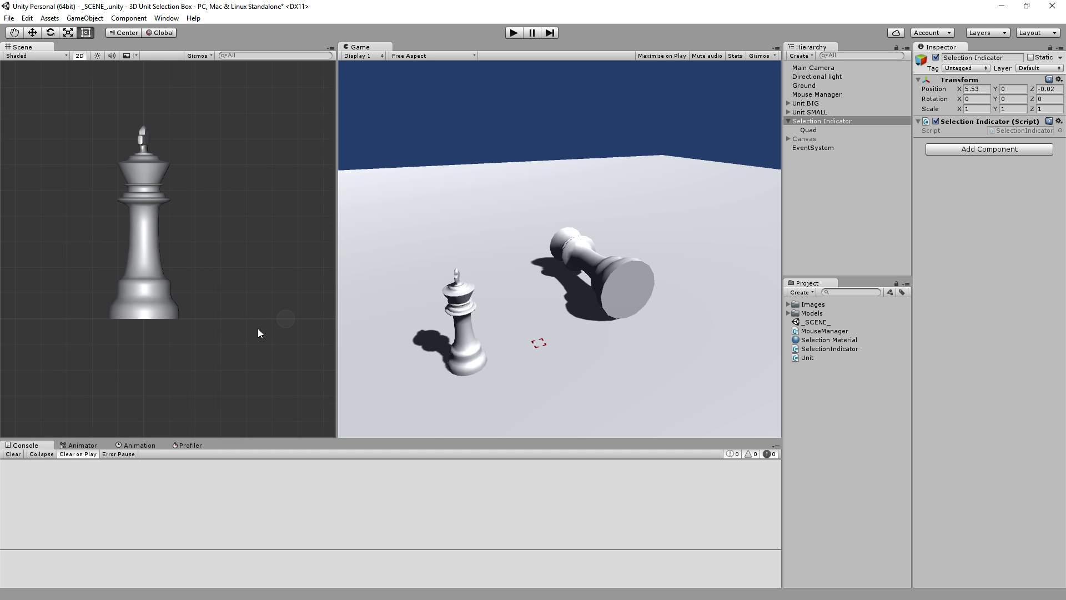
{"action": "double_click", "coordinate": [829, 129]}
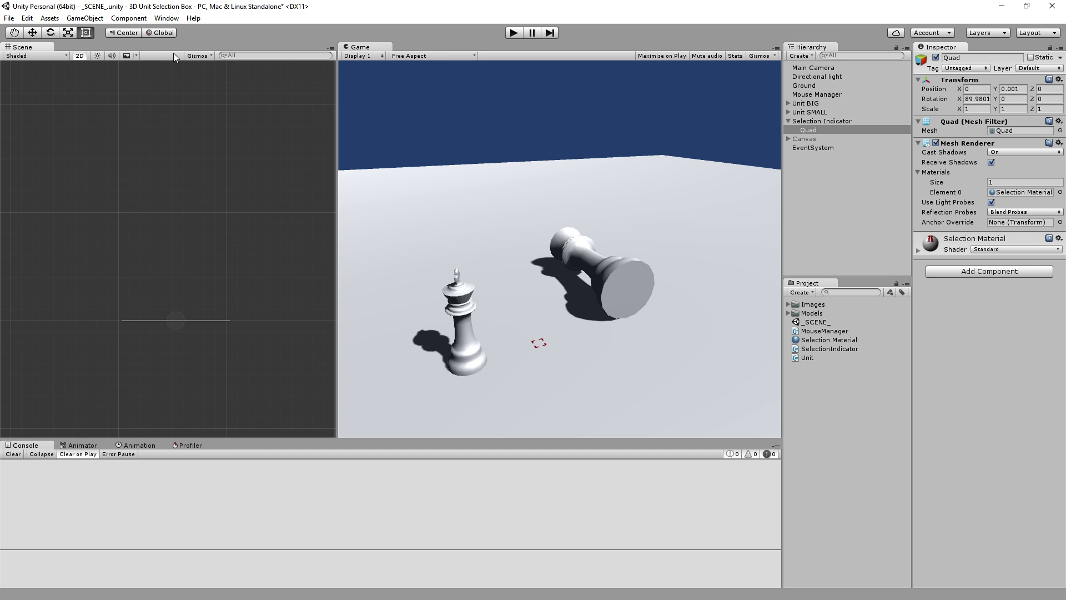
{"action": "left_click", "coordinate": [81, 55]}
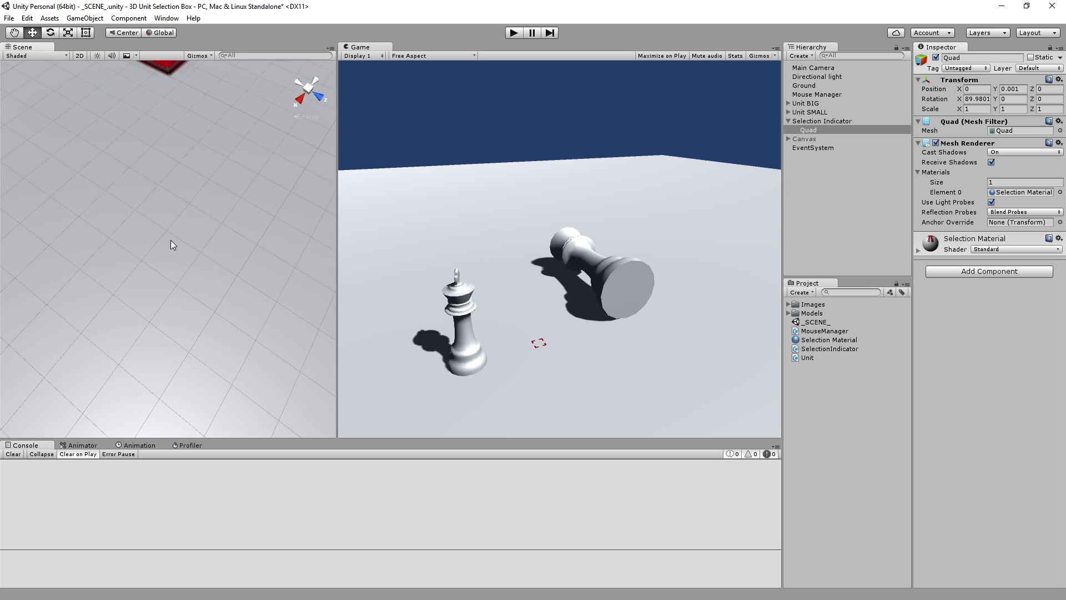
{"action": "left_click", "coordinate": [936, 58]}
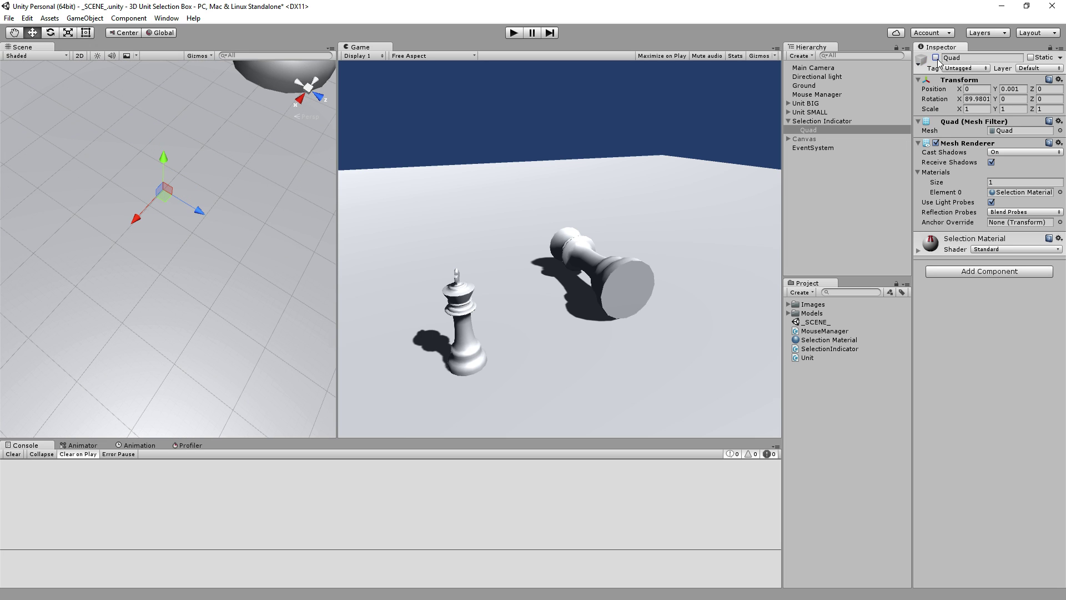
Add a Cube under Selection Indicator and apply Selection Material to it
{"action": "right_click", "coordinate": [815, 121]}
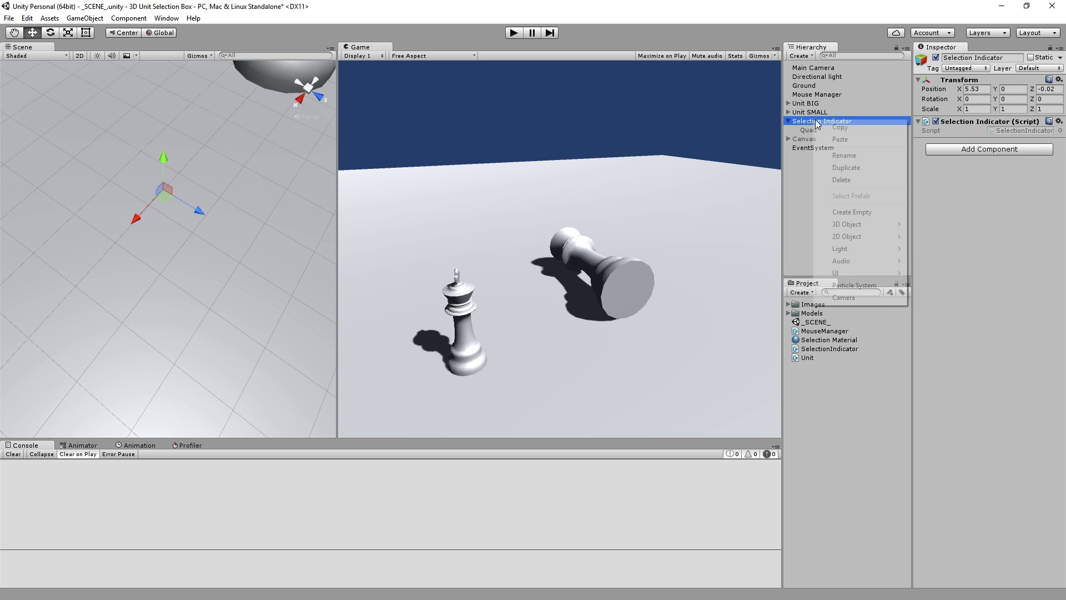
{"action": "mouse_move", "coordinate": [866, 224]}
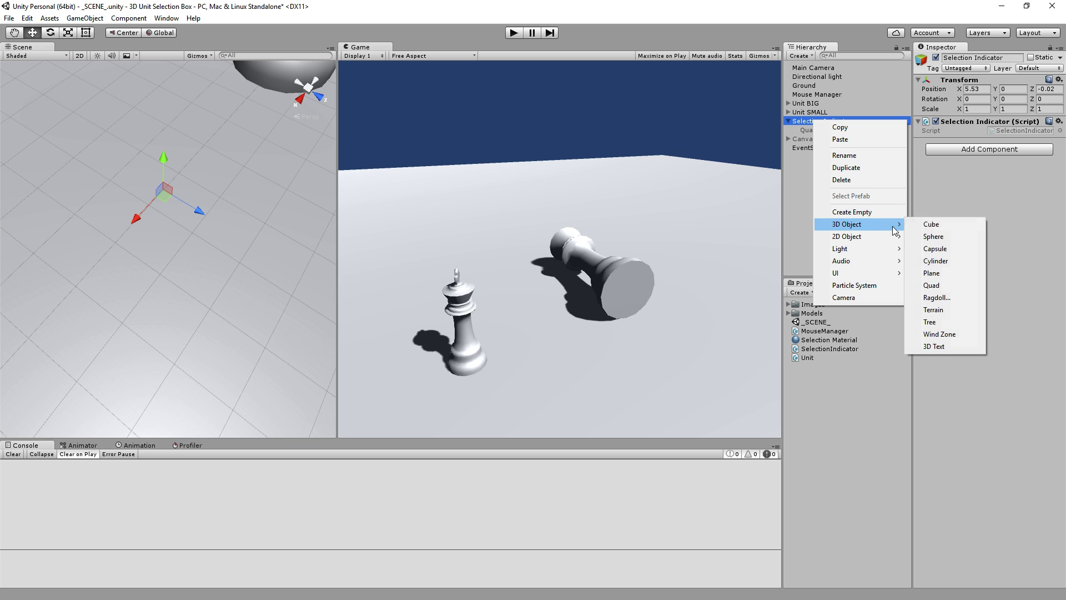
{"action": "left_click", "coordinate": [968, 221]}
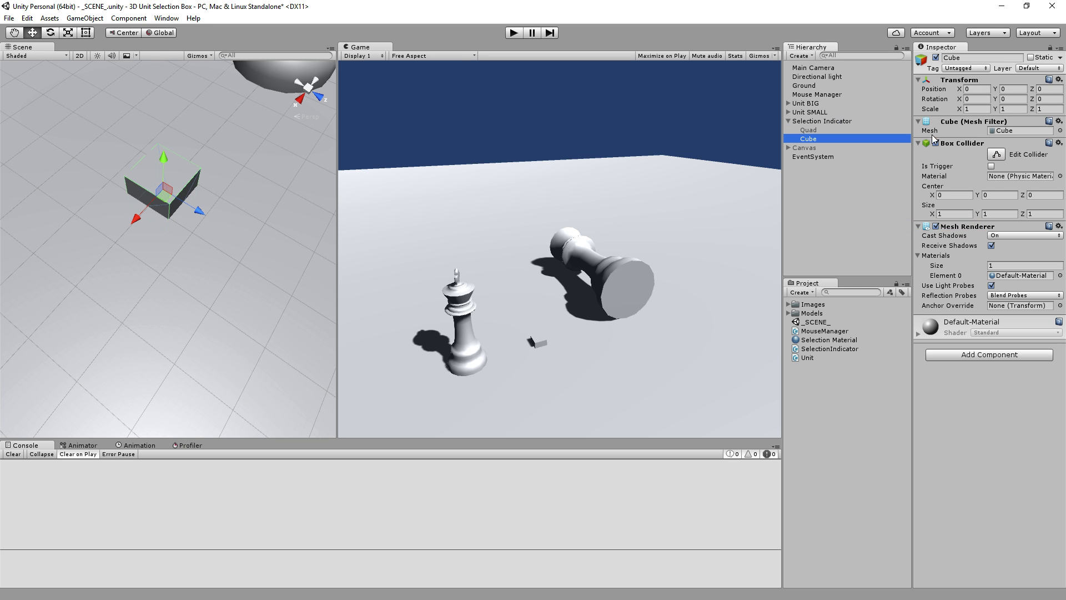
{"action": "mouse_move", "coordinate": [814, 343]}
{"action": "left_mouse_down"}
{"action": "mouse_move", "coordinate": [1000, 175]}
{"action": "mouse_move", "coordinate": [1016, 276]}
{"action": "left_mouse_up"}
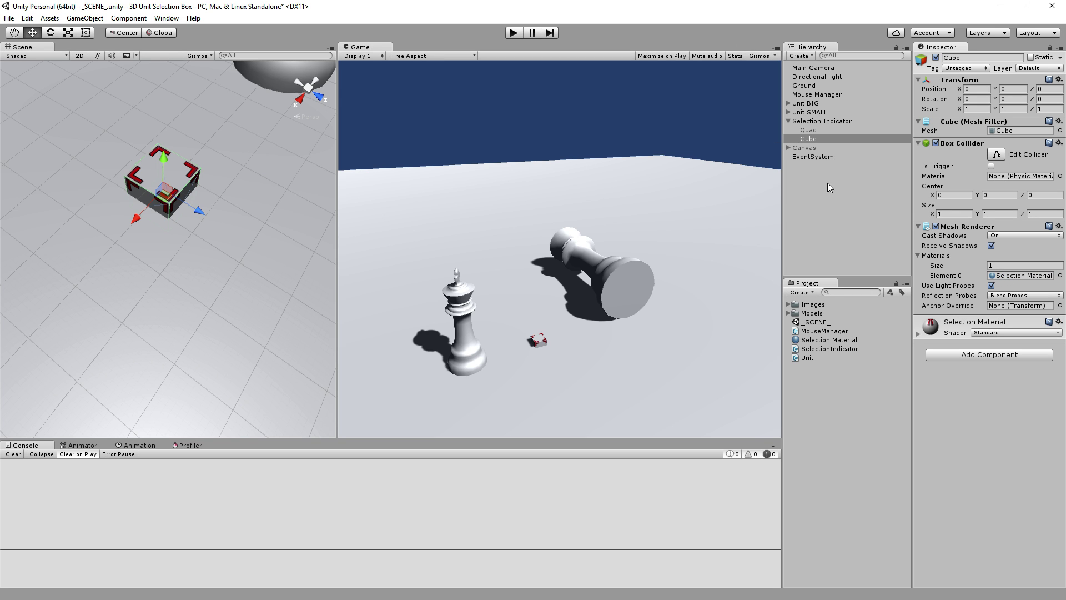
Set the Selection Material's Rendering Mode to Cutout
{"action": "left_click", "coordinate": [827, 342]}
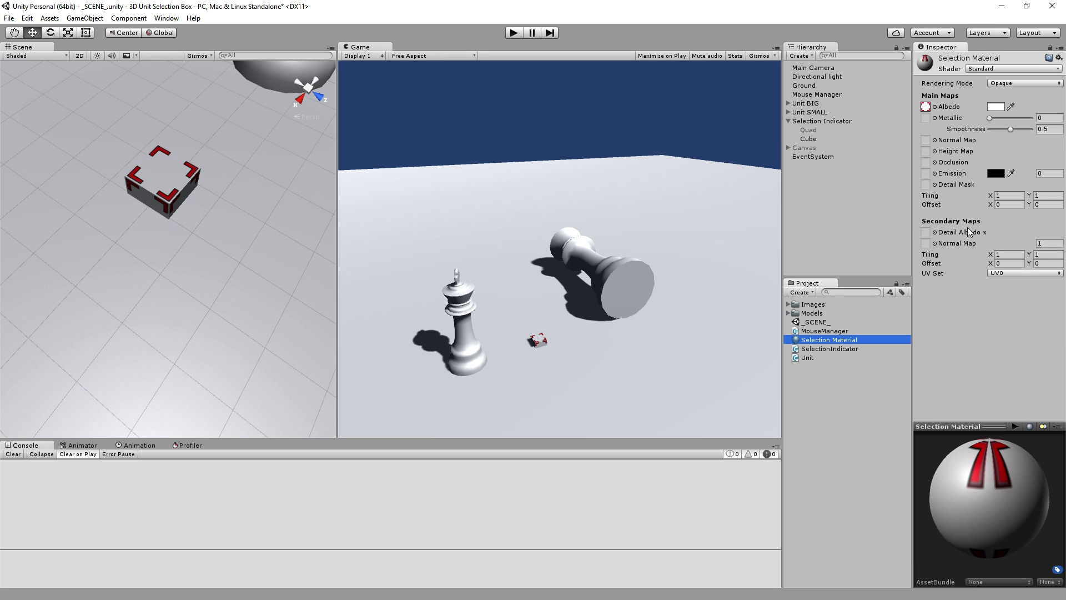
{"action": "left_click", "coordinate": [1031, 82]}
{"action": "left_click", "coordinate": [1018, 131]}
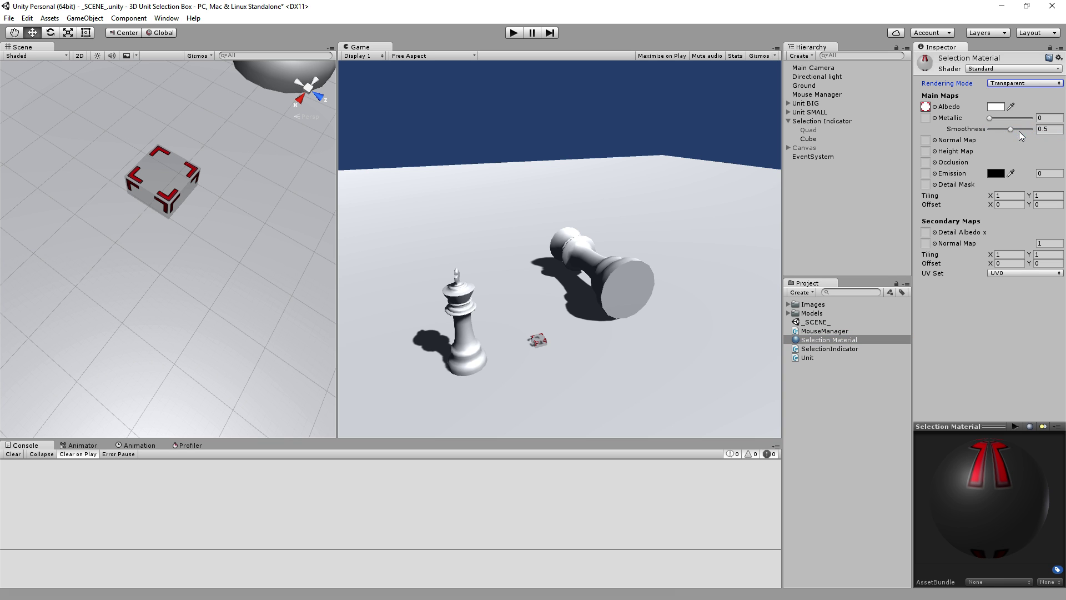
{"action": "left_click", "coordinate": [1025, 84]}
{"action": "left_click", "coordinate": [1020, 104]}
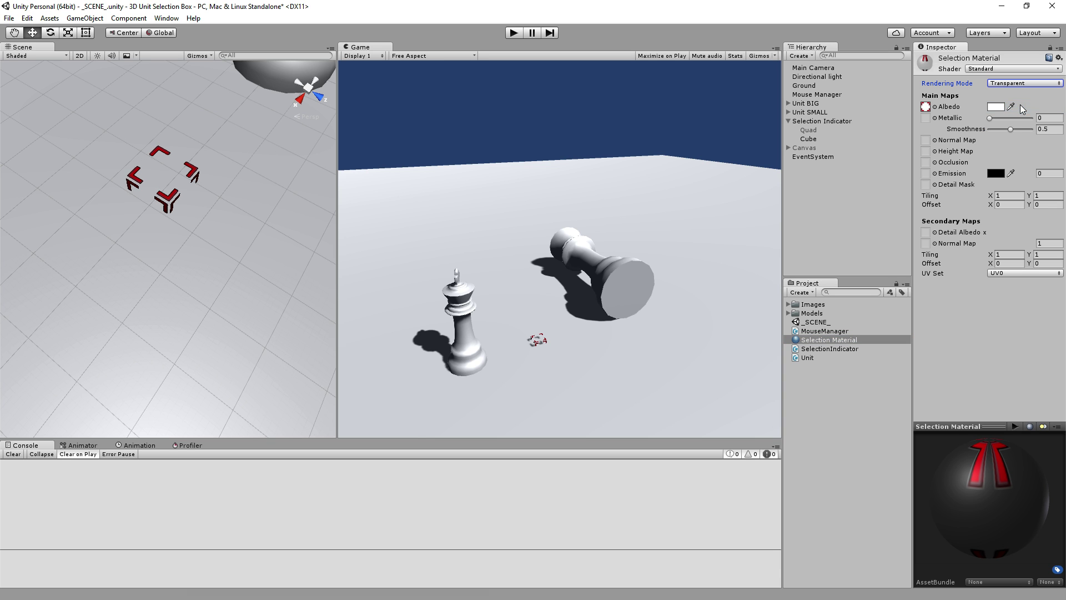
{"action": "left_click_drag", "start_coordinate": [198, 136], "coordinate": [183, 236], "text": "alt"}
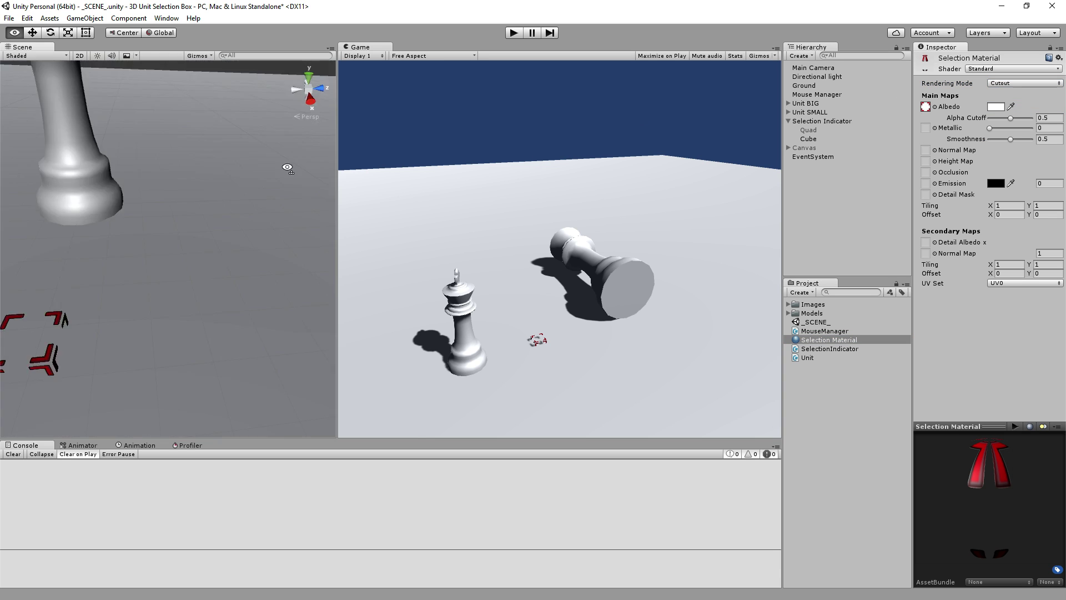
Set the Cube's Position Y to 1, frame it in the Scene view, and save the scene
{"action": "left_click", "coordinate": [808, 139]}
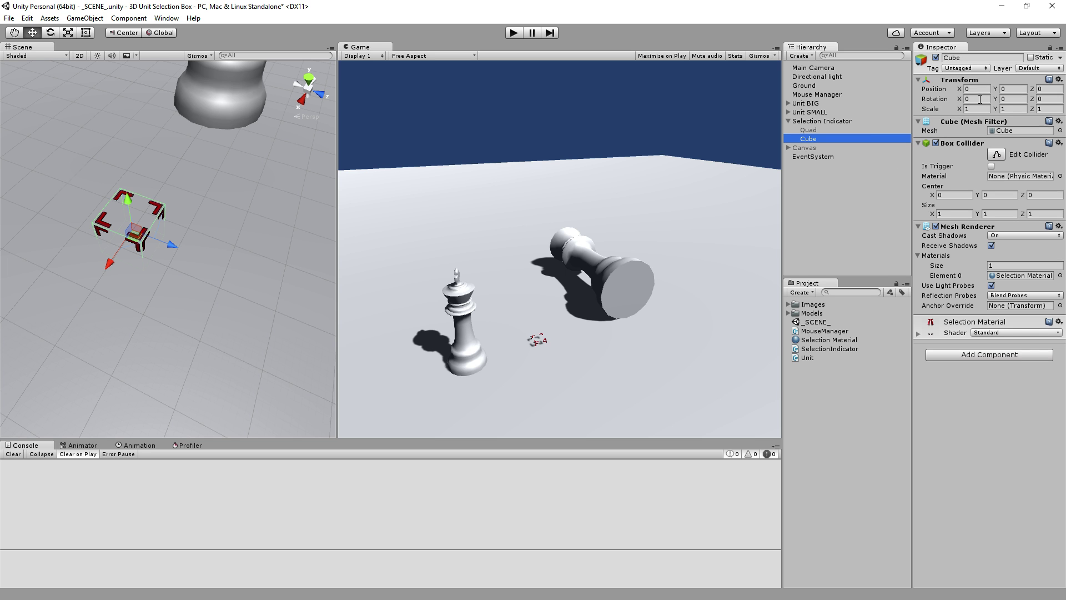
{"action": "left_click", "coordinate": [1010, 89]}
{"action": "type", "text": "1"}
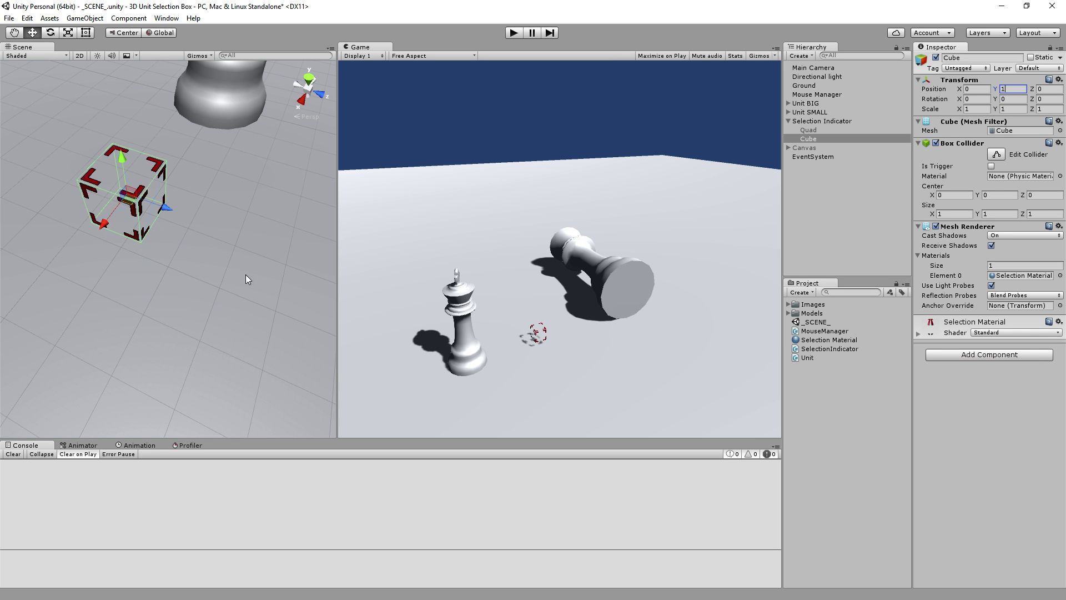
{"action": "mouse_move", "coordinate": [245, 275]}
{"action": "right_mouse_down"}
{"action": "mouse_move", "coordinate": [247, 207]}
{"action": "mouse_move", "coordinate": [210, 240]}
{"action": "right_mouse_up"}
{"action": "scroll", "coordinate": [231, 278], "scroll_direction": "down", "scroll_amount": 5}
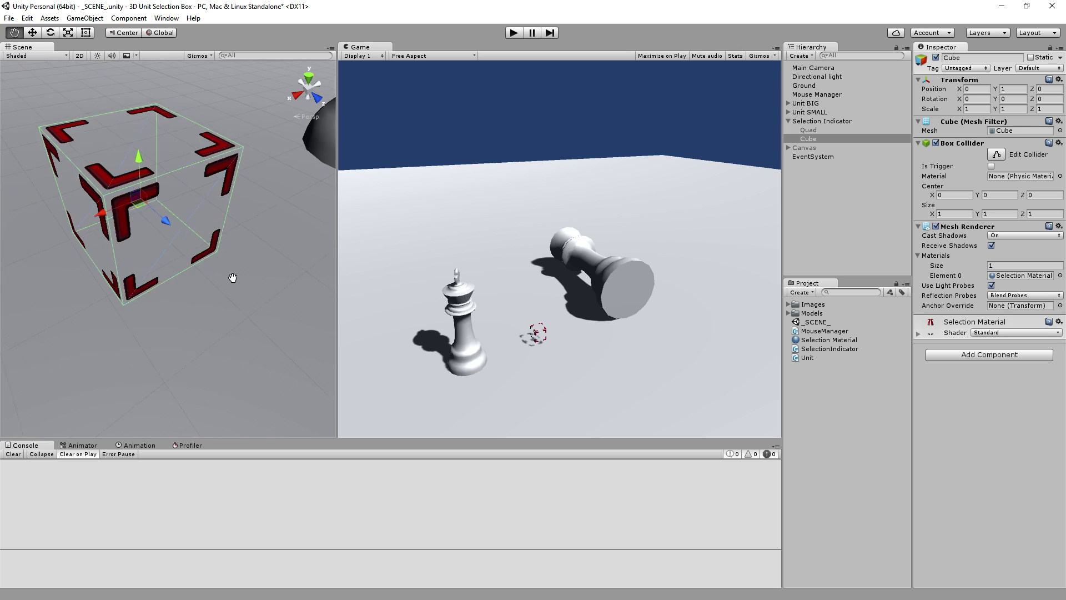
{"action": "left_click", "coordinate": [829, 121]}
{"action": "left_click", "coordinate": [829, 138]}
{"action": "right_click_drag", "start_coordinate": [291, 256], "coordinate": [199, 263]}
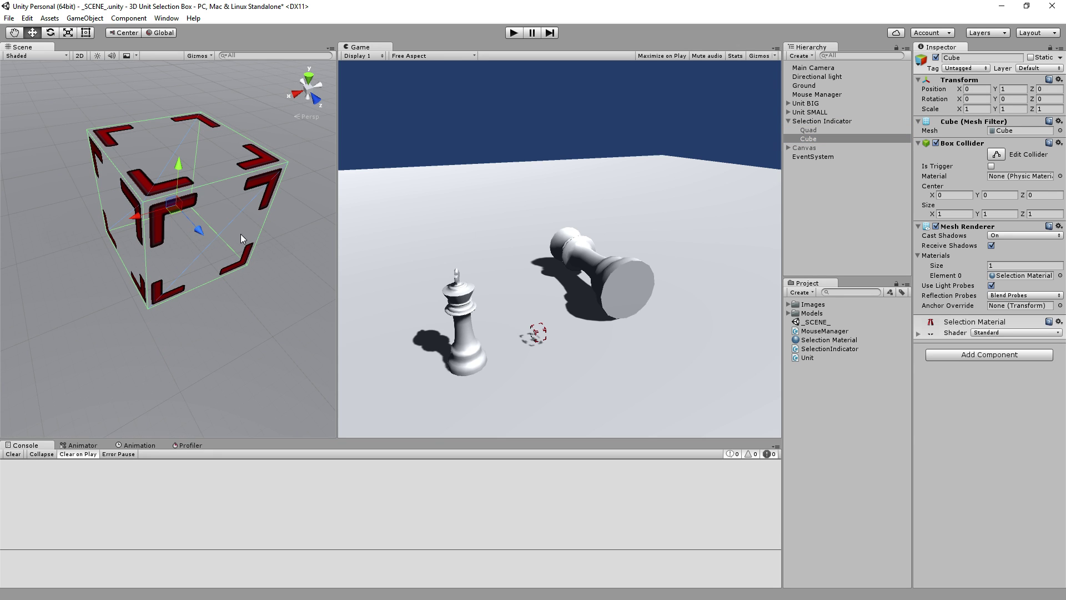
{"action": "key", "text": "ctrl+s"}
Play-test selecting the rook and the king so the bracket cube encloses each, then stop
{"action": "left_click", "coordinate": [514, 33]}
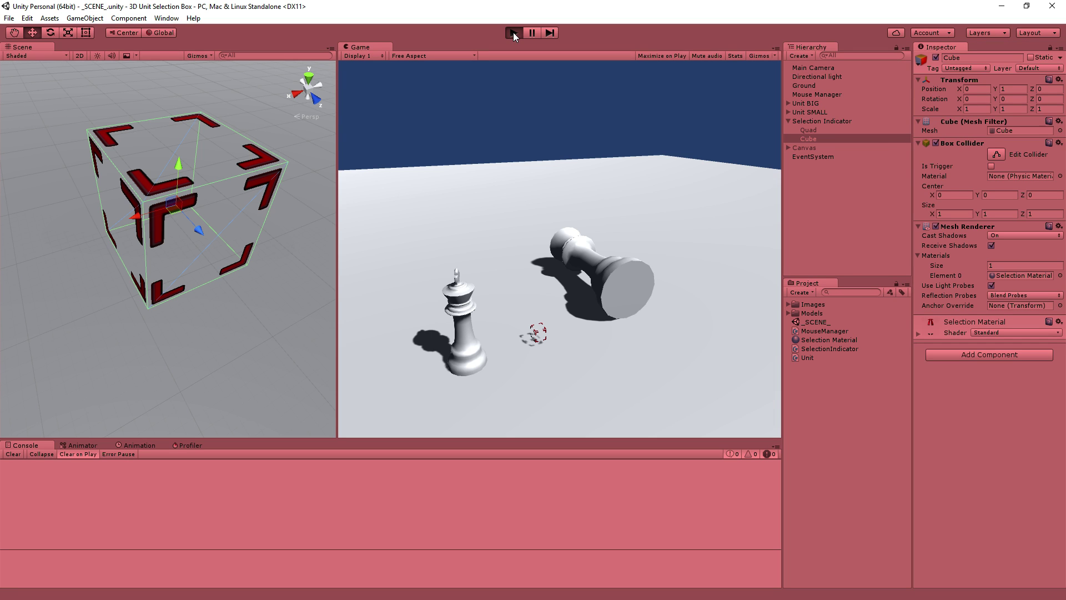
{"action": "left_click", "coordinate": [541, 322]}
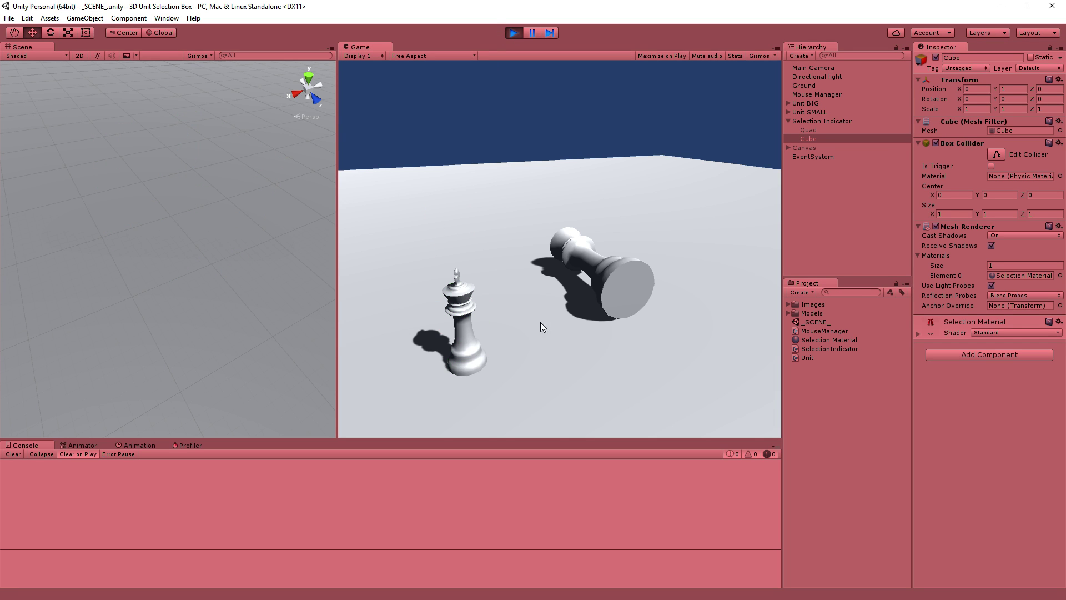
{"action": "left_click", "coordinate": [612, 268]}
{"action": "left_click", "coordinate": [469, 358]}
{"action": "left_click", "coordinate": [615, 272]}
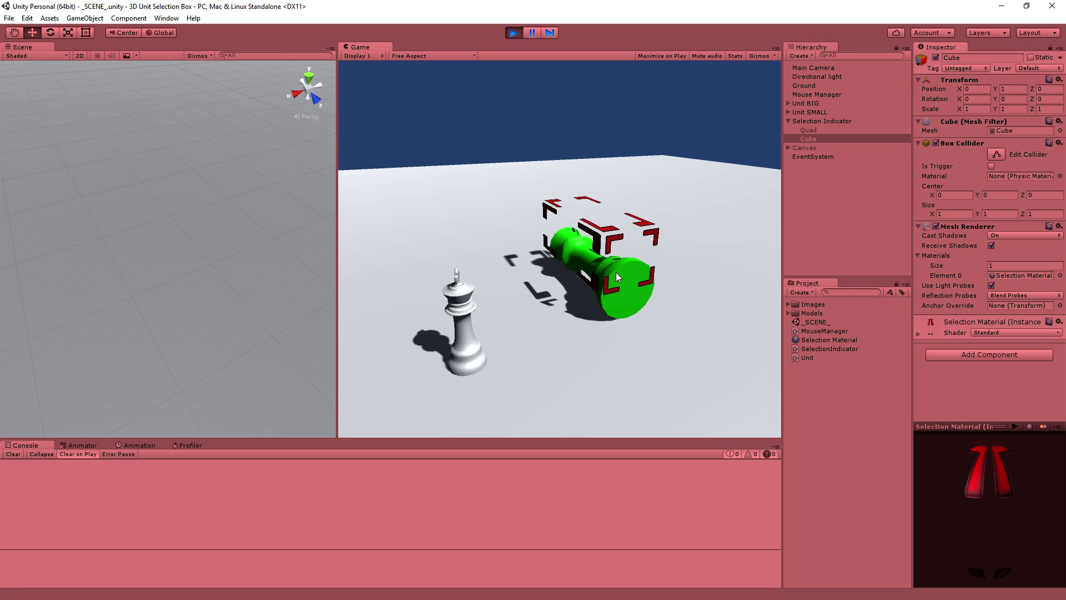
{"action": "left_click", "coordinate": [457, 353]}
{"action": "left_click", "coordinate": [572, 316]}
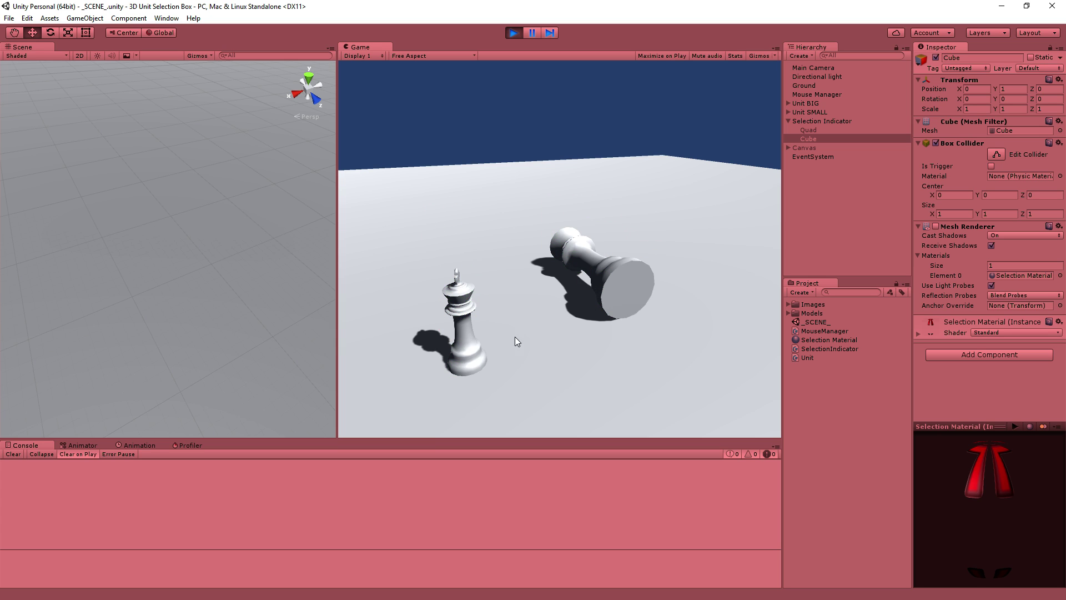
{"action": "left_click", "coordinate": [483, 345]}
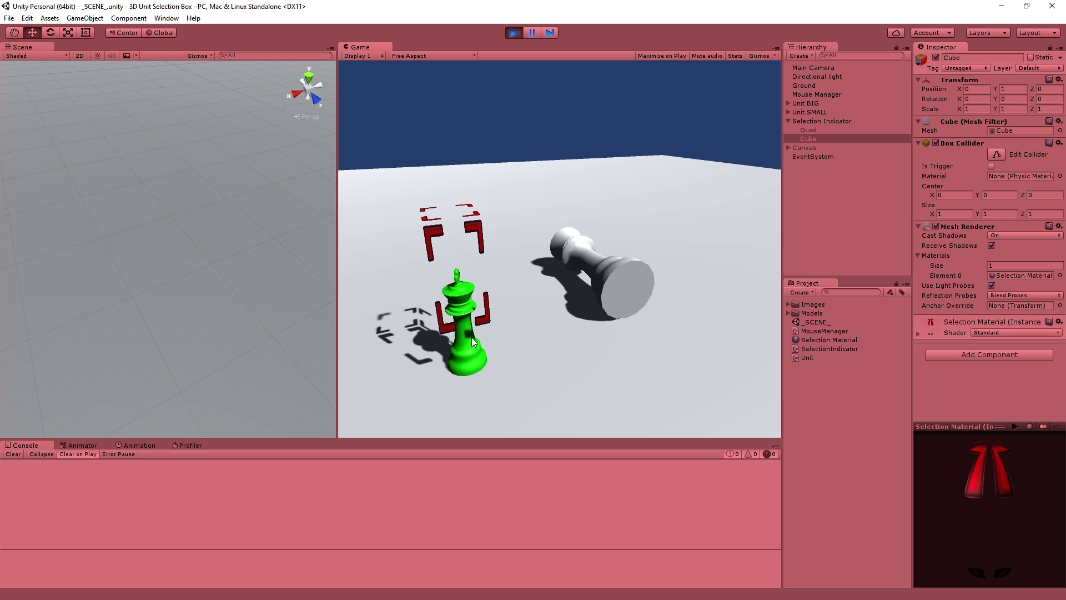
{"action": "left_click", "coordinate": [465, 336]}
{"action": "left_click", "coordinate": [454, 333]}
{"action": "left_click", "coordinate": [518, 336]}
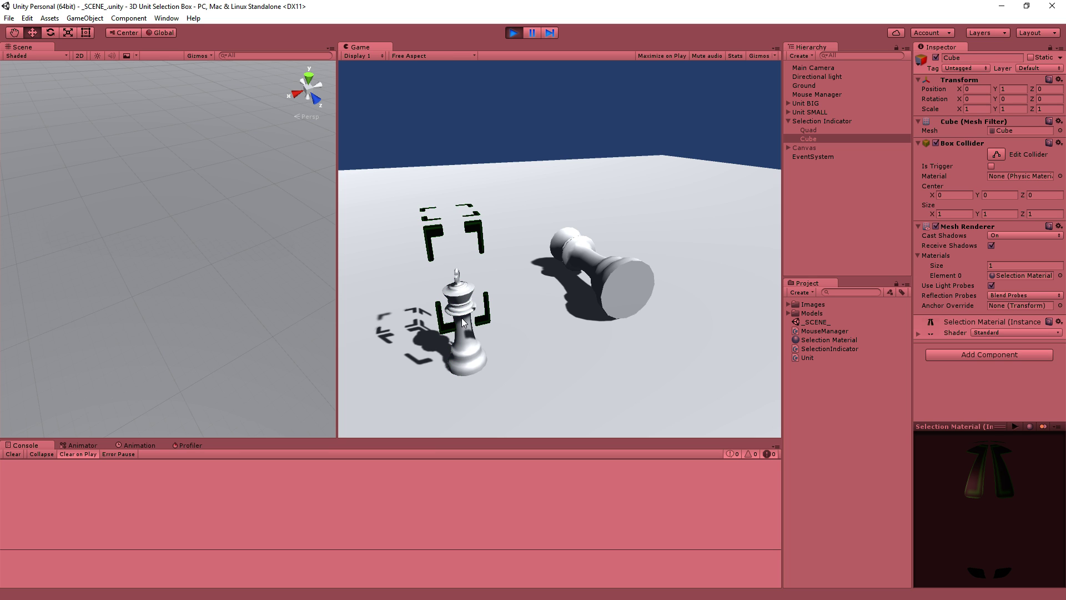
{"action": "left_click", "coordinate": [514, 32]}
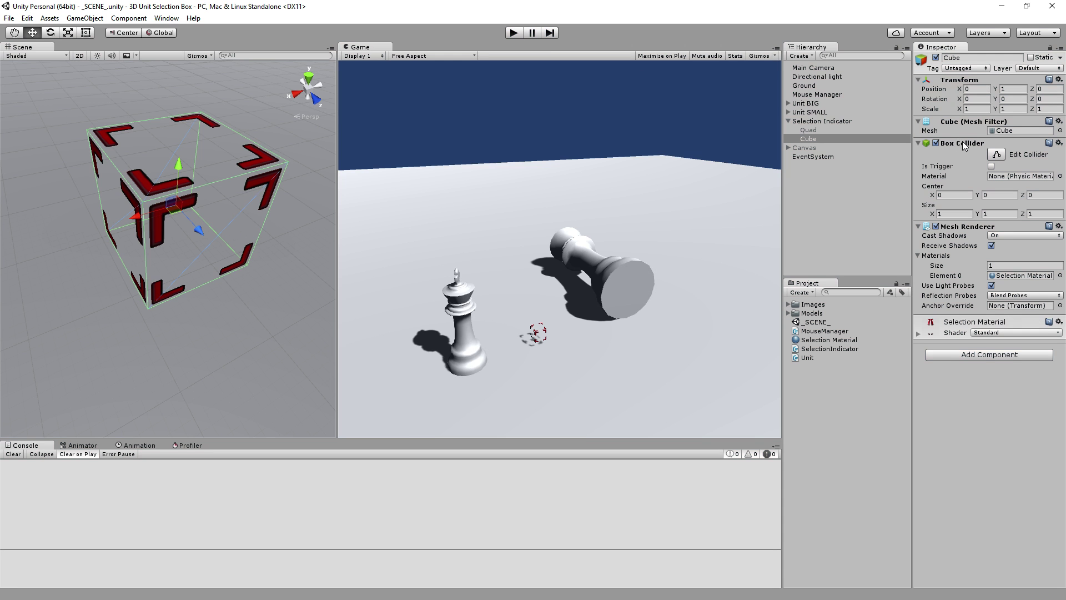
Disable the Cube's Box Collider, save the scene, and glance at the script in MonoDevelop
{"action": "left_click", "coordinate": [936, 143]}
{"action": "left_click", "coordinate": [917, 143]}
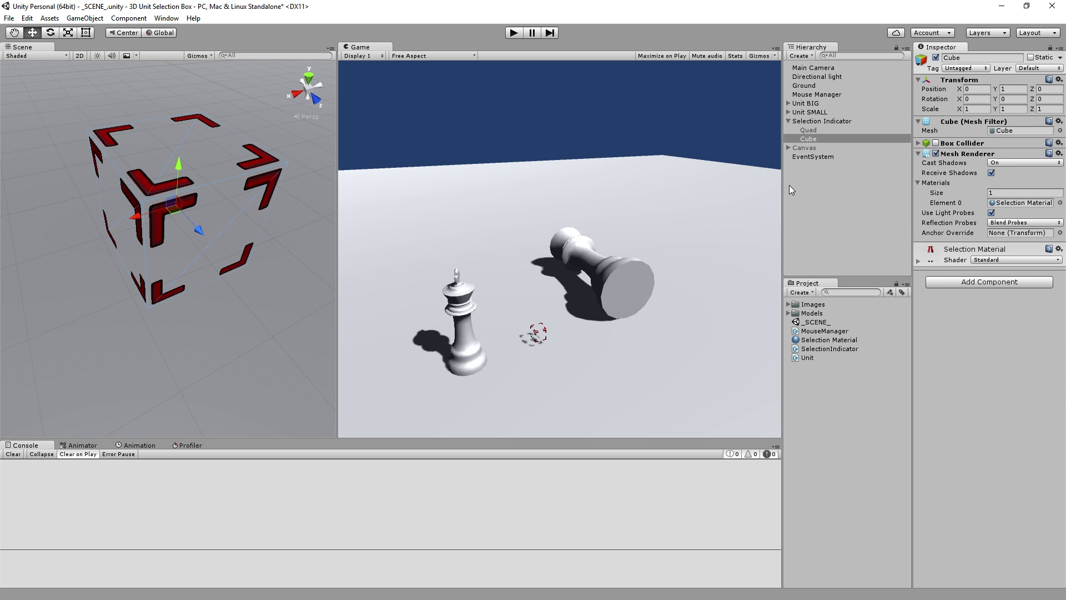
{"action": "key", "text": "ctrl+s"}
{"action": "left_click", "coordinate": [844, 121]}
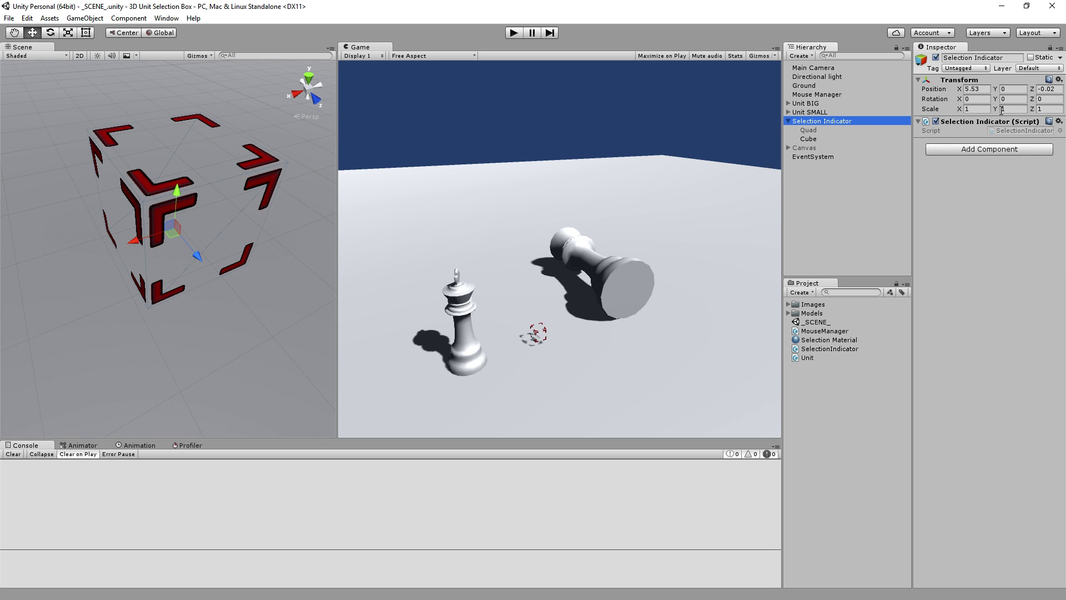
{"action": "key", "text": "alt+Tab"}
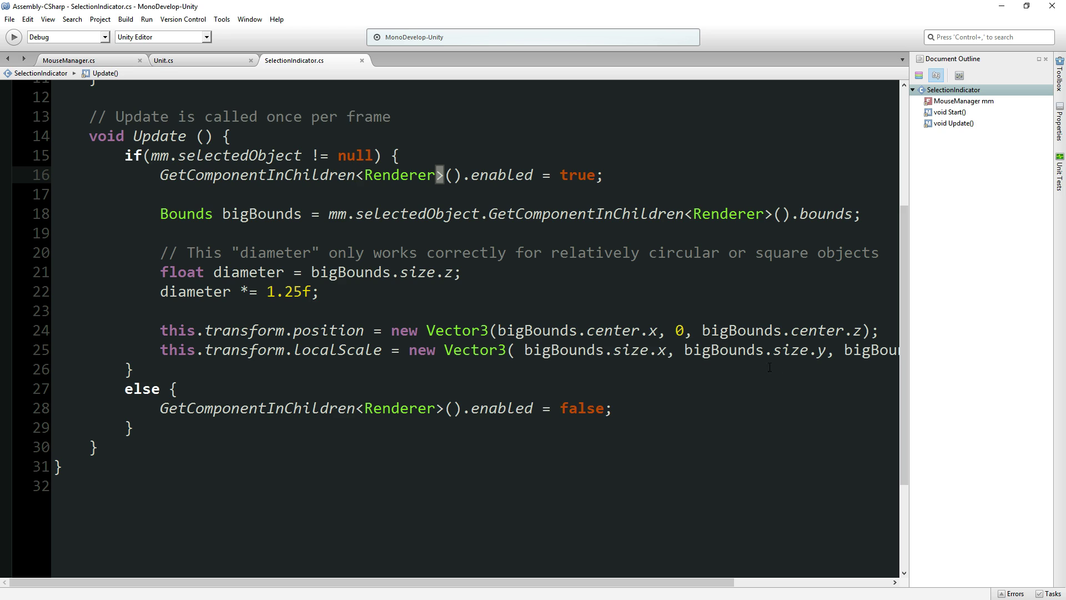
{"action": "key", "text": "alt+Tab"}
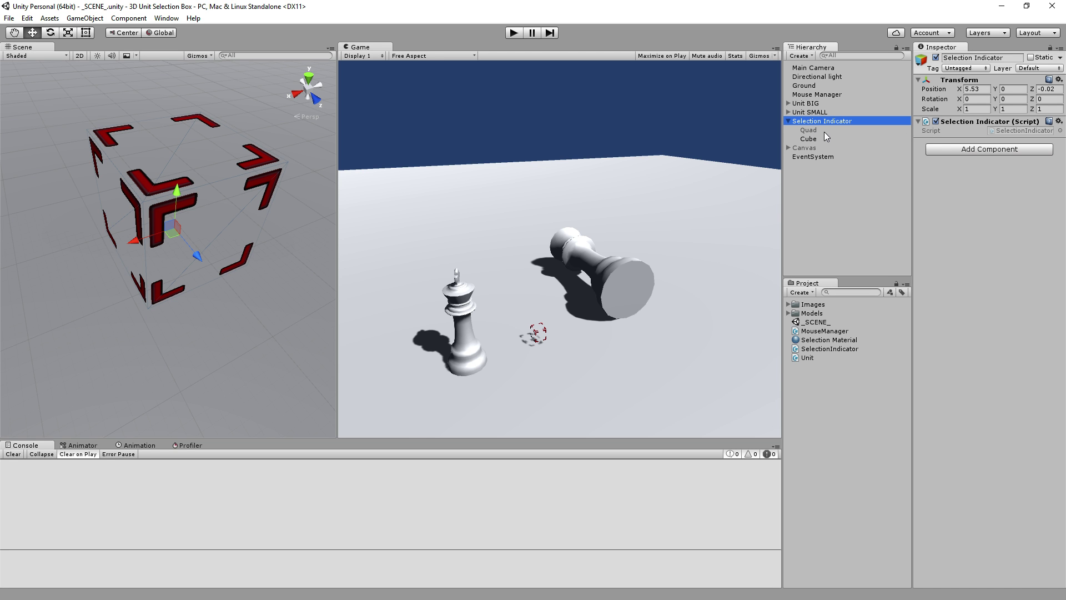
Play-test selecting the king with the Cube selected, then stop and switch to SelectionIndicator.cs
{"action": "left_click", "coordinate": [813, 139]}
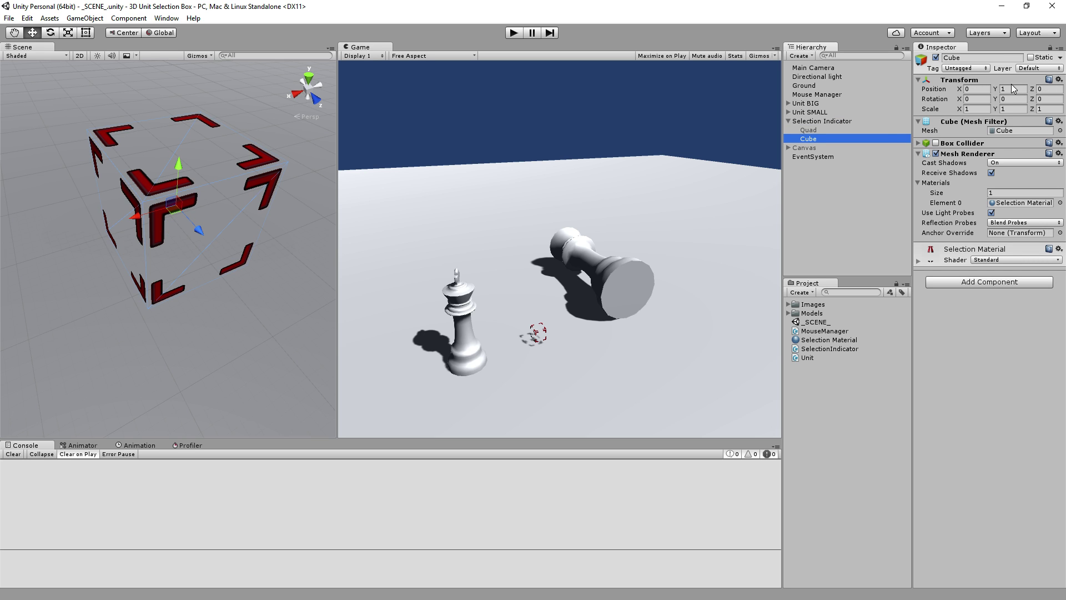
{"action": "left_click", "coordinate": [515, 33]}
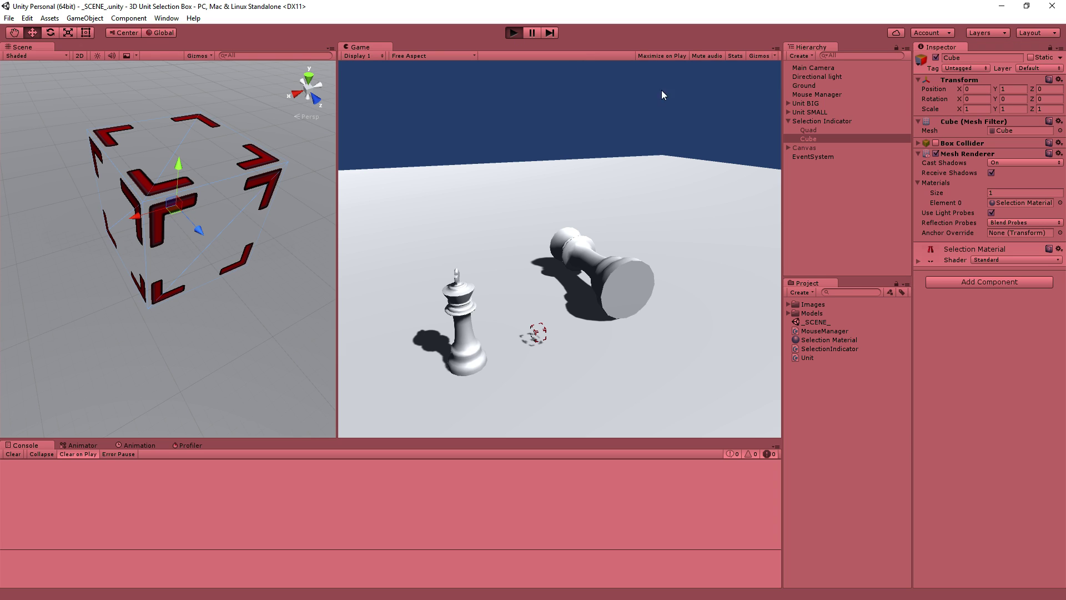
{"action": "left_click", "coordinate": [808, 123]}
{"action": "left_click", "coordinate": [811, 135]}
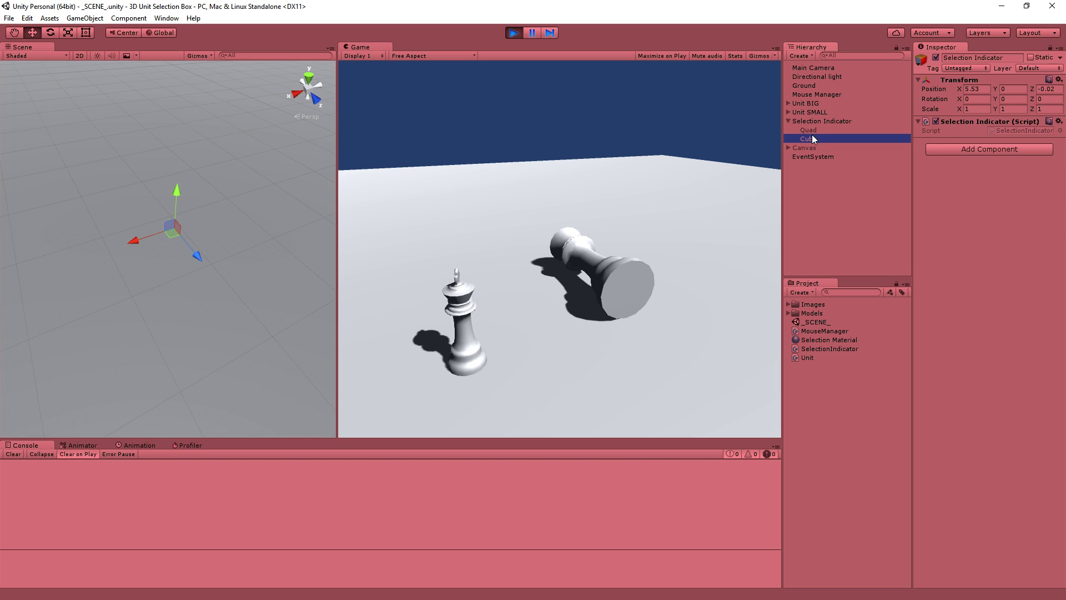
{"action": "left_click", "coordinate": [529, 333]}
{"action": "left_click", "coordinate": [456, 349]}
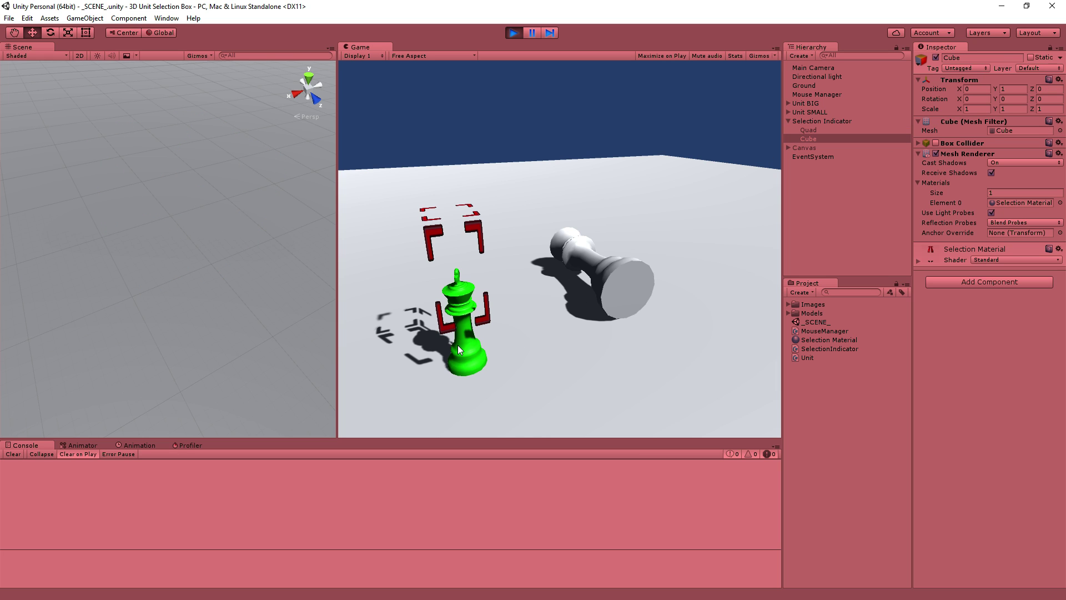
{"action": "left_click", "coordinate": [558, 94]}
{"action": "left_click", "coordinate": [514, 33]}
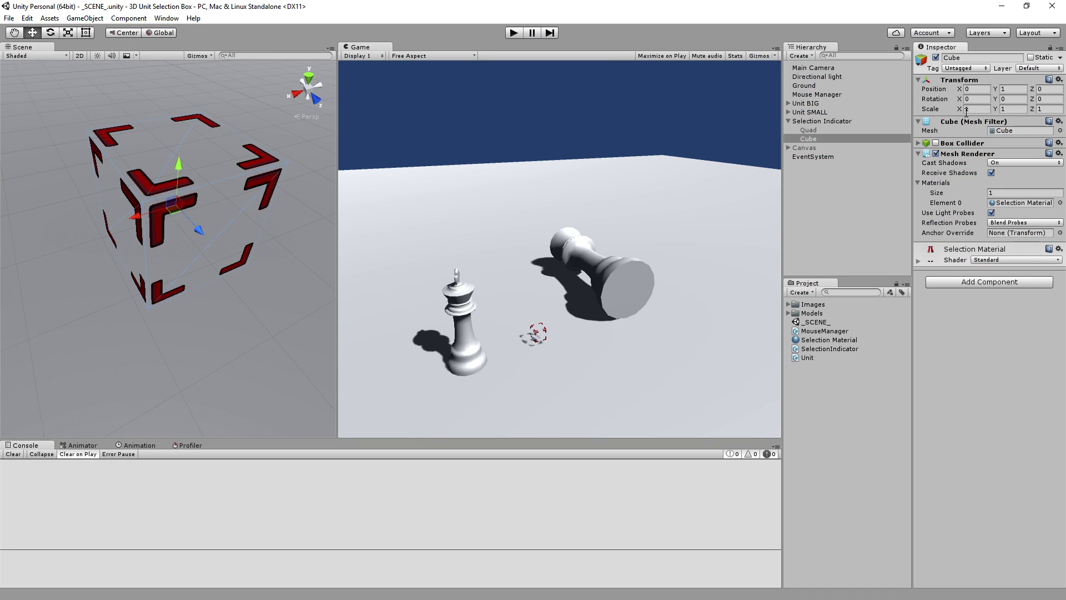
{"action": "key", "text": "alt+Tab"}
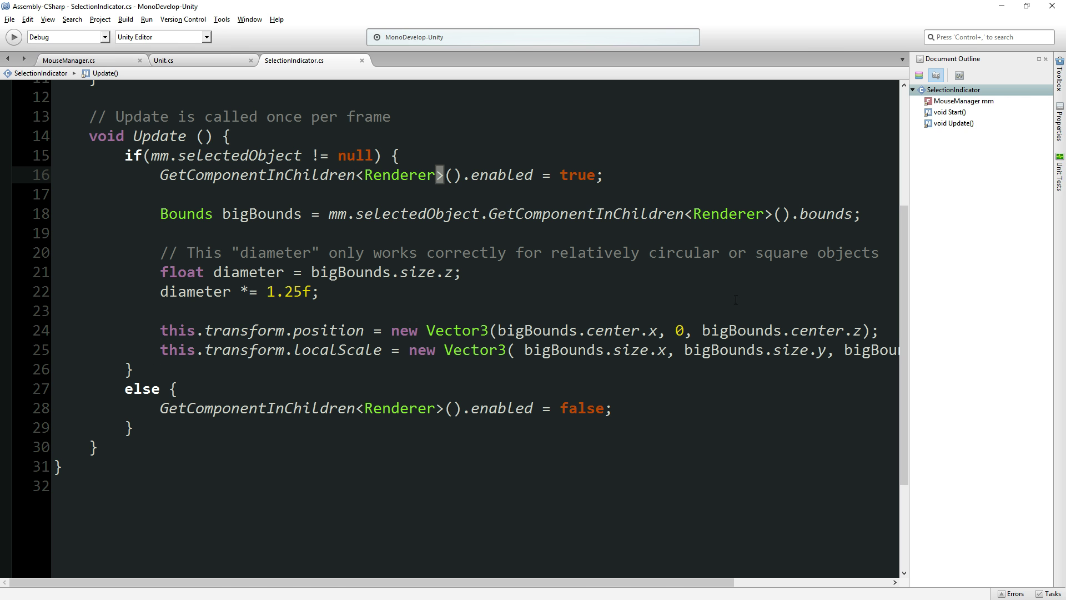
Set the bracket cube's Position Y back to 0
{"action": "key", "text": "alt+Tab"}
{"action": "left_click", "coordinate": [1013, 88]}
{"action": "type", "text": "0"}
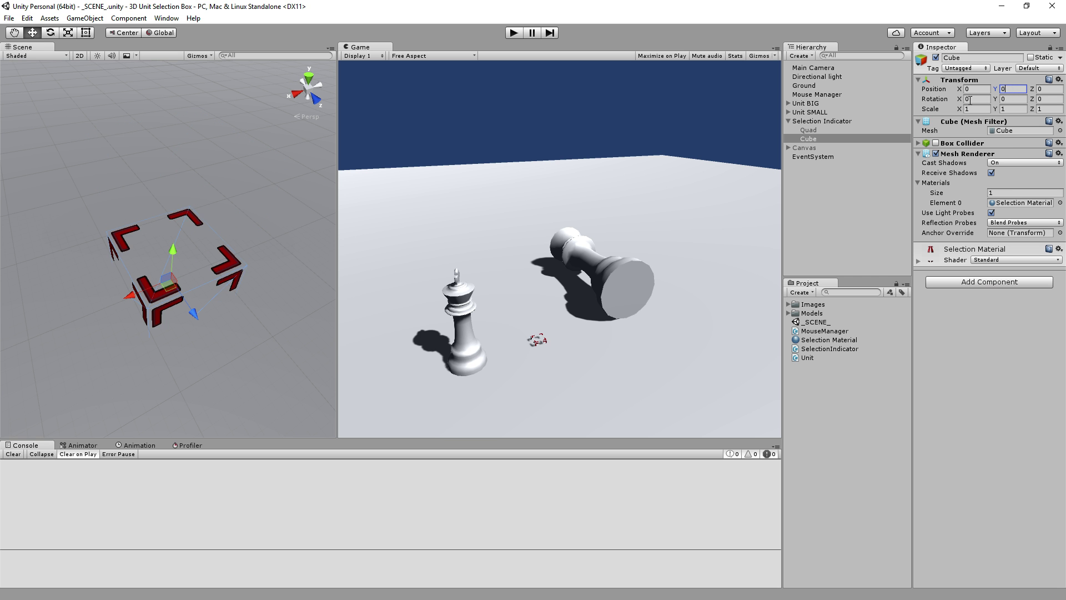
Play-test selecting the king and rook, then stop the game
{"action": "left_click", "coordinate": [514, 33]}
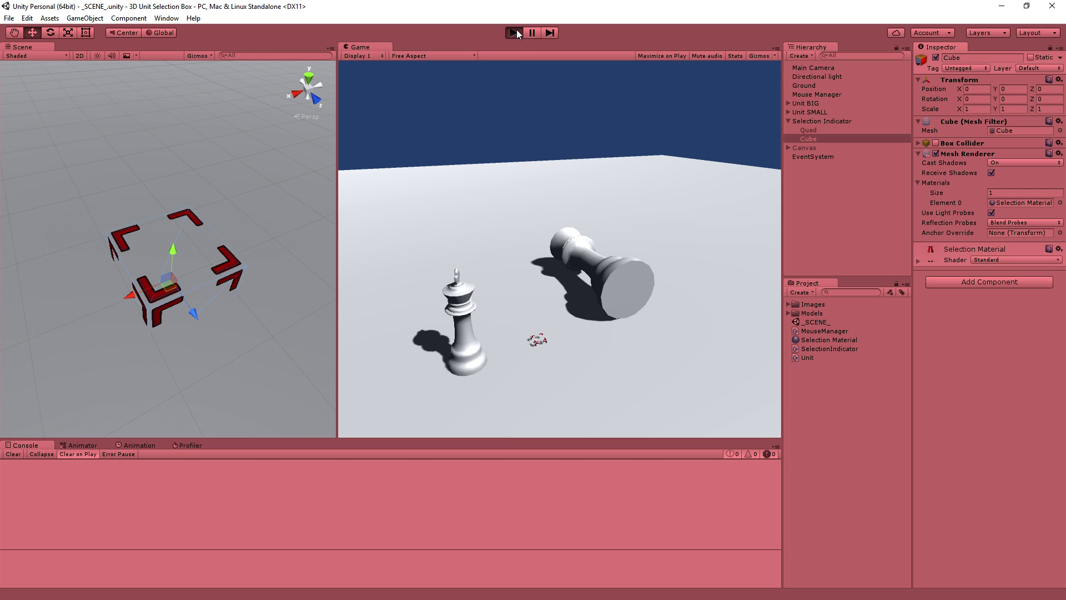
{"action": "left_click", "coordinate": [455, 353]}
{"action": "left_click", "coordinate": [605, 285]}
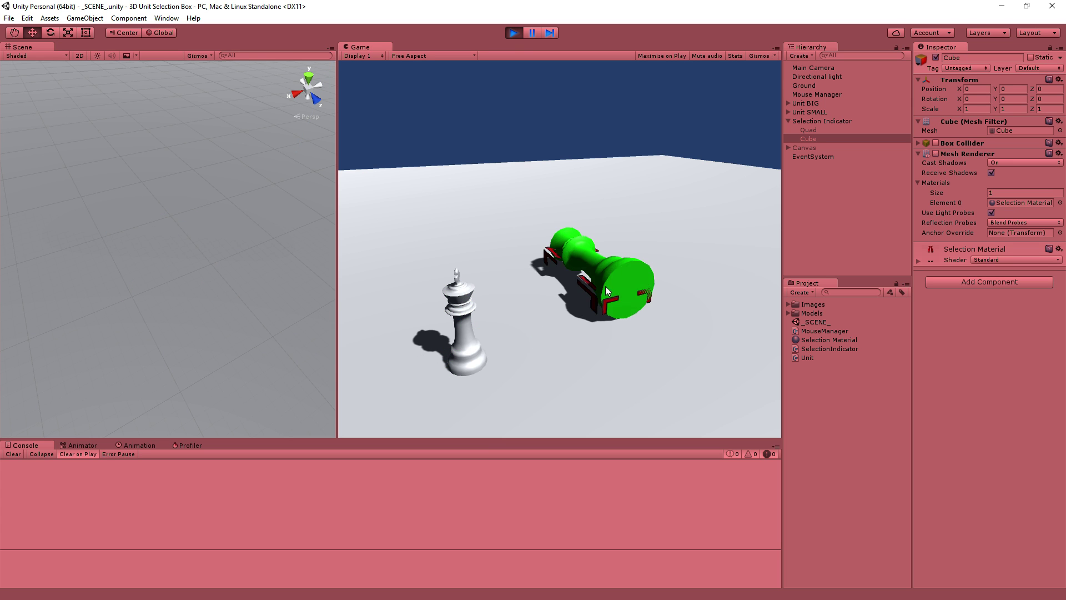
{"action": "left_click", "coordinate": [464, 359]}
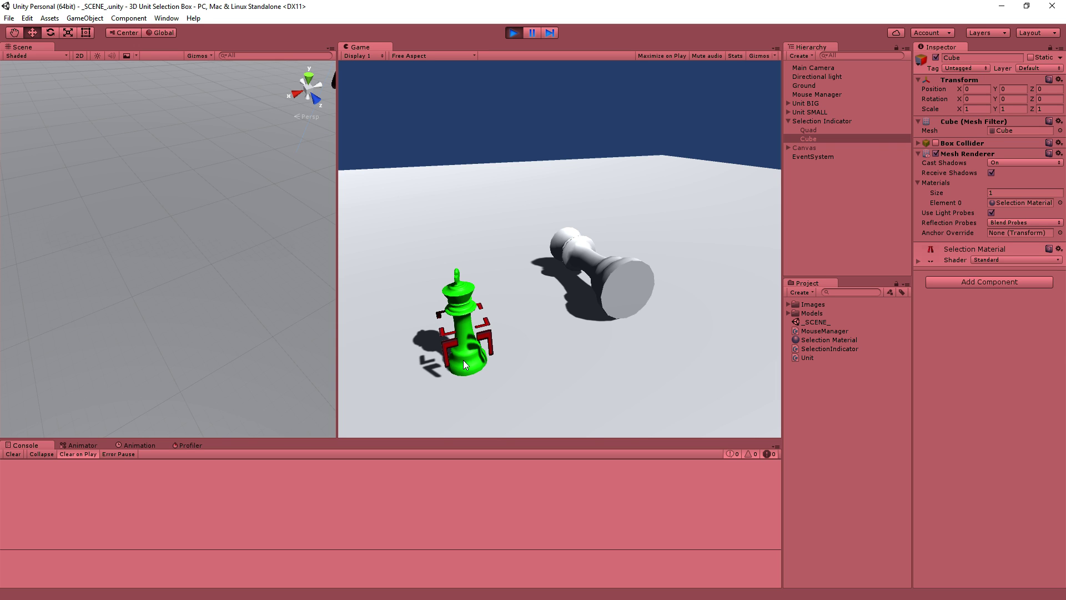
{"action": "left_click", "coordinate": [448, 355]}
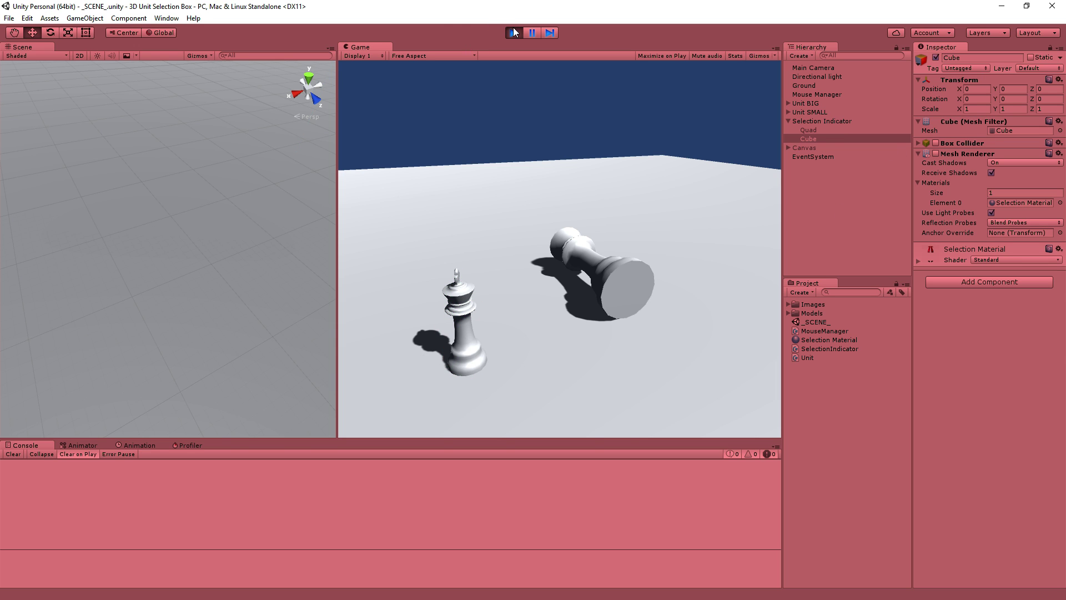
{"action": "left_click_drag", "start_coordinate": [505, 95], "coordinate": [433, 389]}
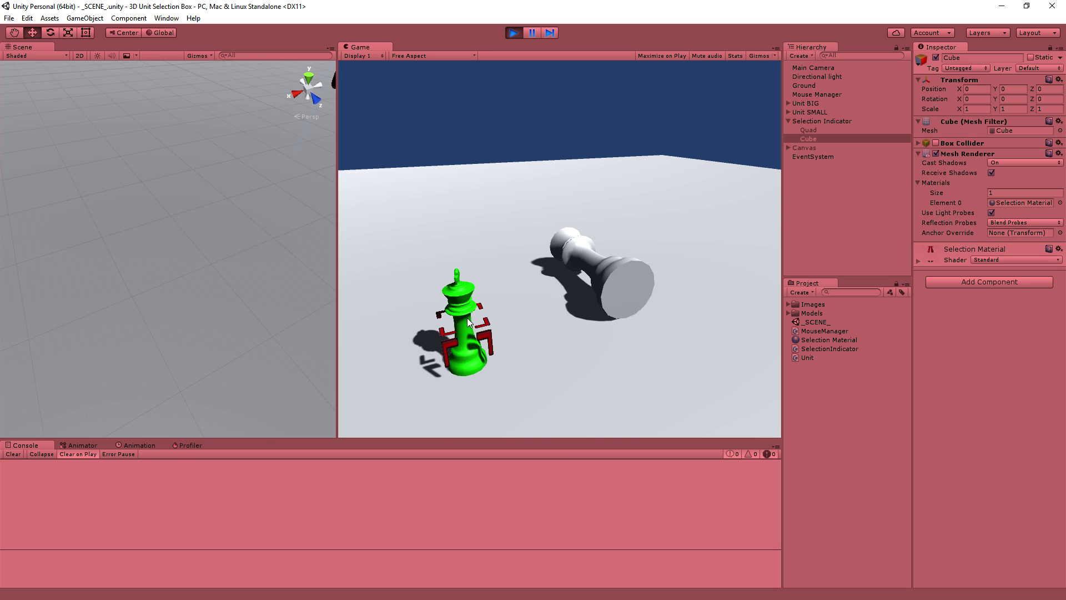
{"action": "left_click", "coordinate": [505, 111]}
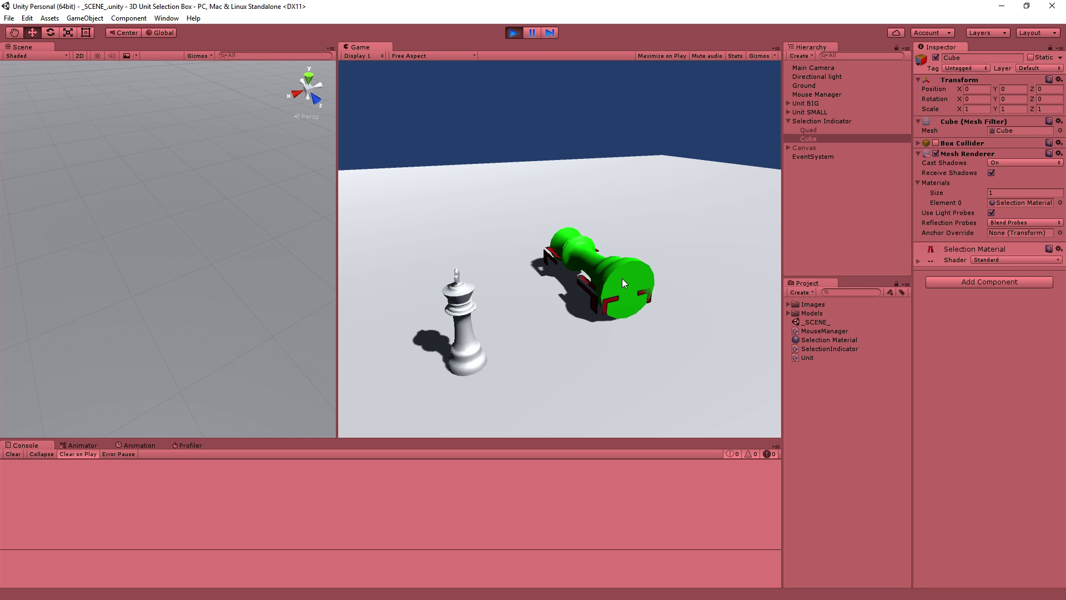
{"action": "left_click", "coordinate": [514, 34]}
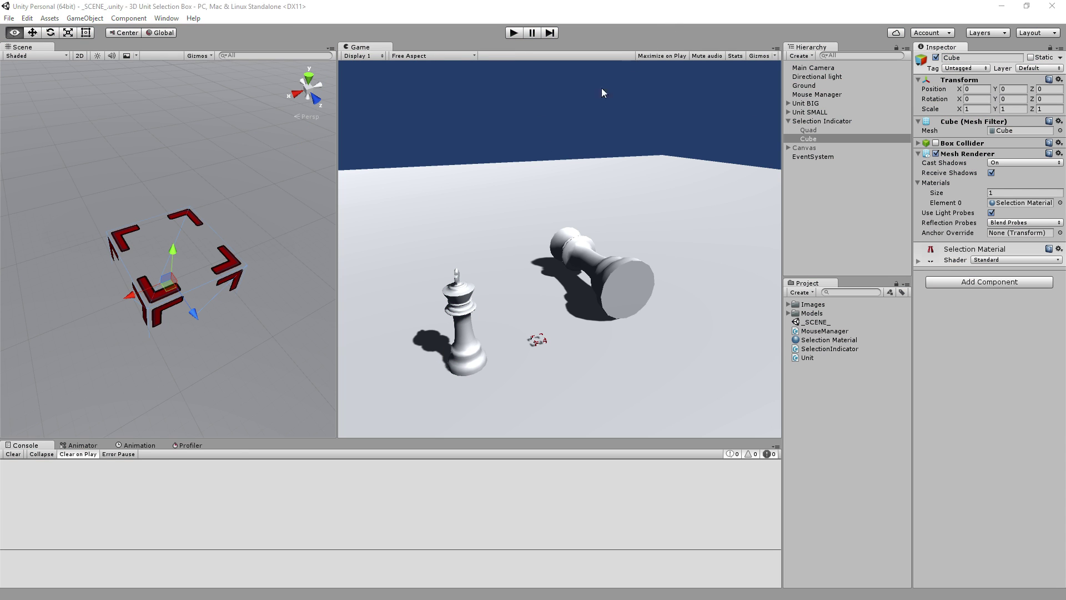
Return to SelectionIndicator.cs at the position and localScale lines 24–25
{"action": "key", "text": "alt+Tab"}
{"action": "left_click", "coordinate": [320, 330]}
{"action": "left_click", "coordinate": [330, 349]}
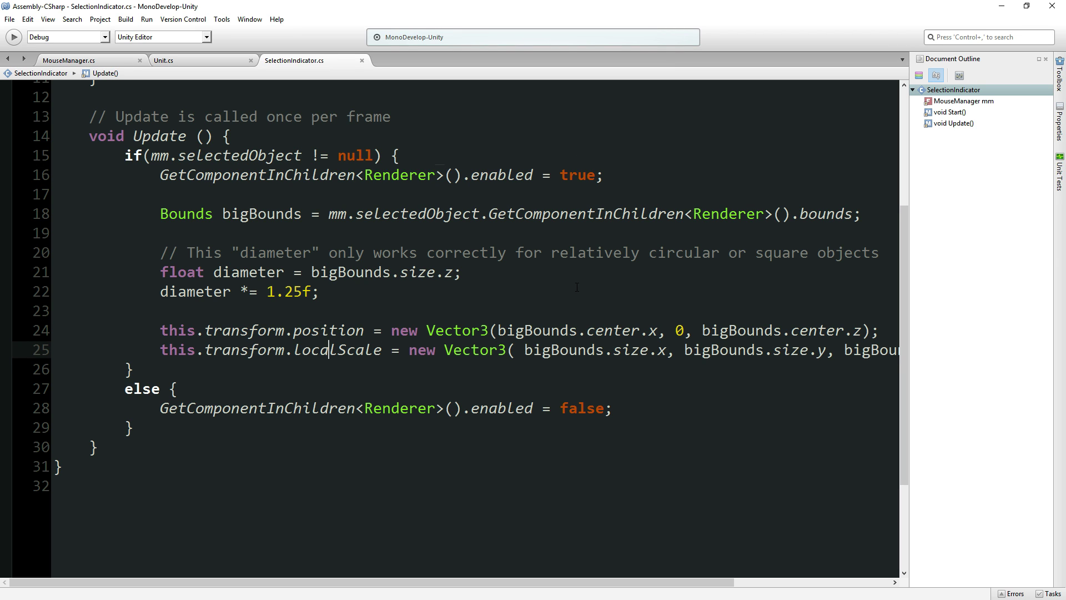
Copy the bigBounds.center.z expression from line 24
{"action": "key", "text": "End"}
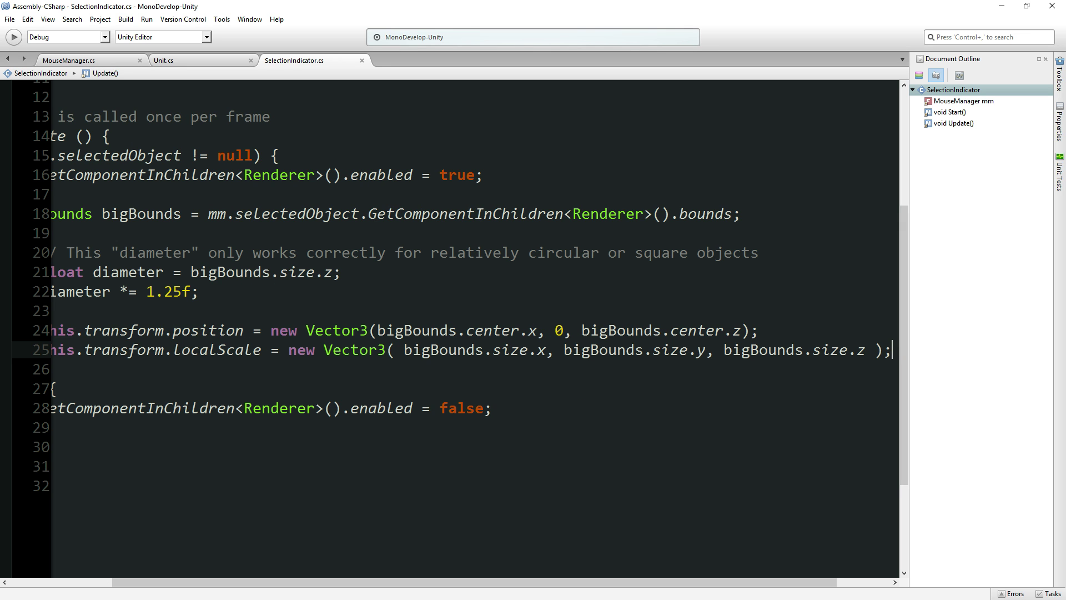
{"action": "left_click", "coordinate": [759, 330]}
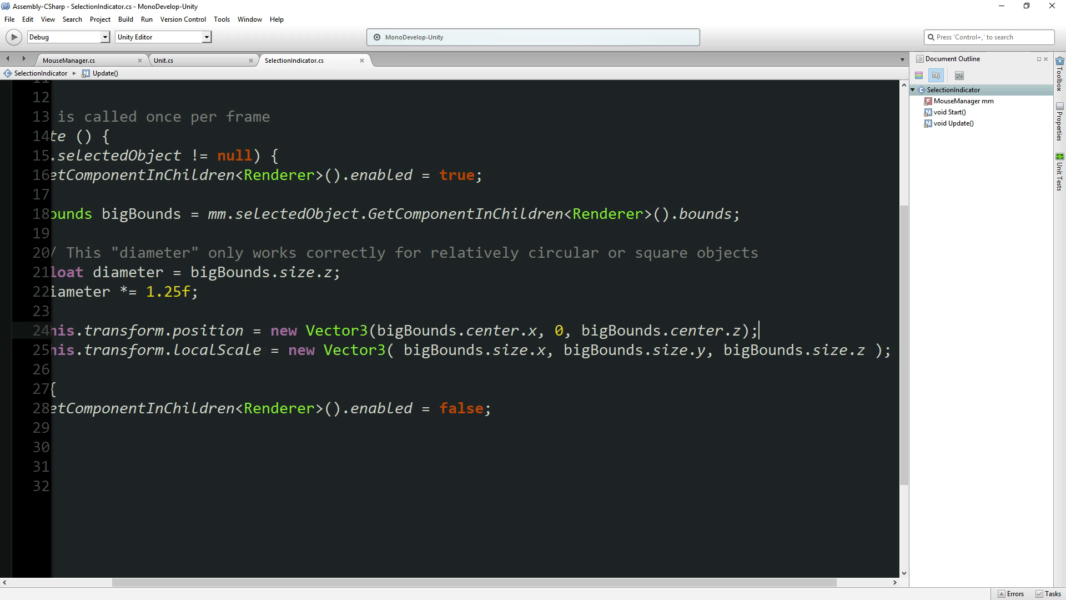
{"action": "key", "text": "Down"}
{"action": "key", "text": "Up"}
{"action": "left_click_drag", "start_coordinate": [742, 331], "coordinate": [586, 332]}
{"action": "key", "text": "ctrl+c"}
Replace the position's 0 with bigBounds.center.y and save the script
{"action": "double_click", "coordinate": [559, 330]}
{"action": "key", "text": "ctrl+v"}
{"action": "key", "text": "BackSpace"}
{"action": "type", "text": "y"}
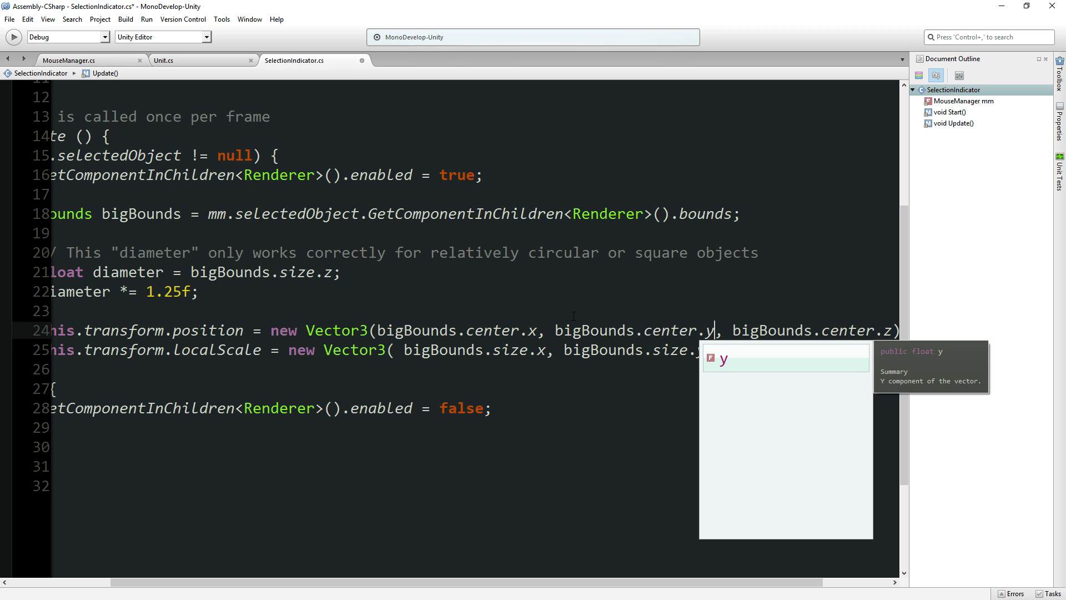
{"action": "key", "text": "Escape"}
{"action": "key", "text": "ctrl+s"}
{"action": "left_click", "coordinate": [686, 329]}
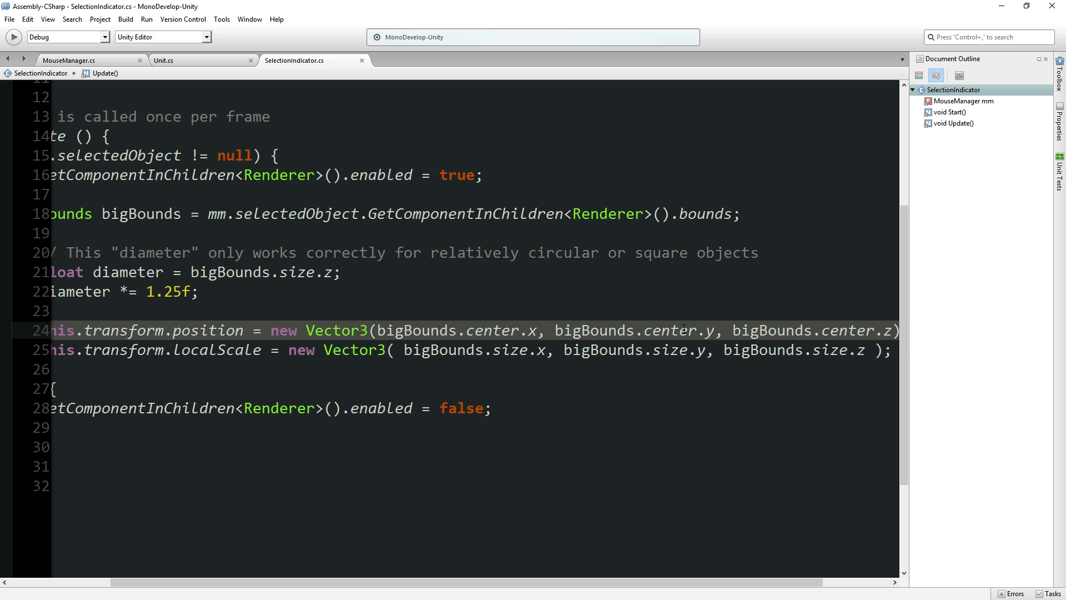
{"action": "key", "text": "alt+Tab"}
Run the game and select the king, then the rook, to check the brackets
{"action": "left_click", "coordinate": [516, 33]}
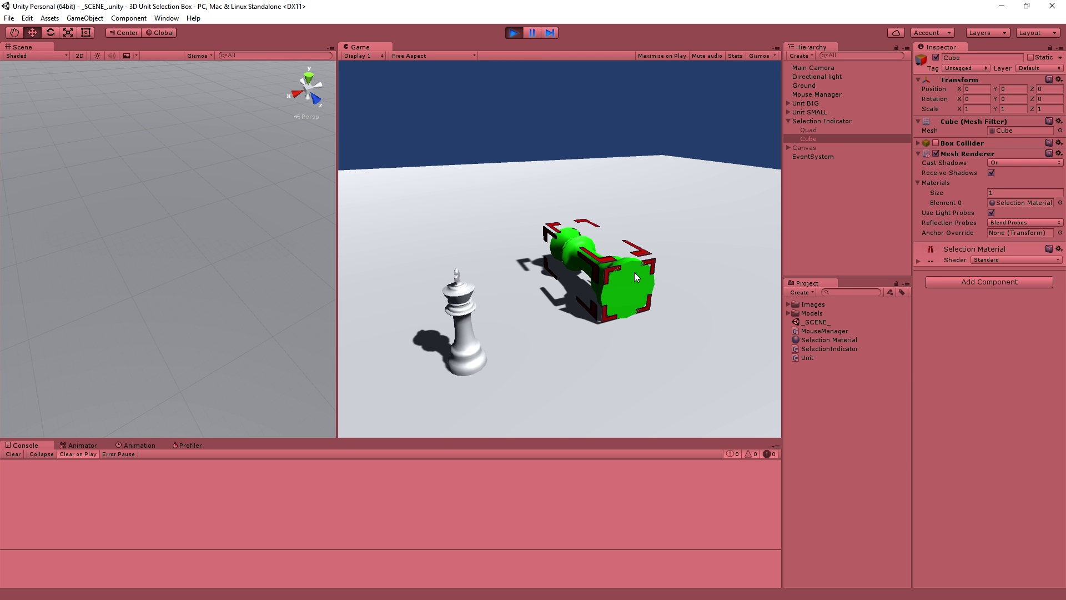
{"action": "left_click", "coordinate": [437, 343]}
{"action": "left_click", "coordinate": [639, 292]}
Delete the two unused diameter lines 21–22 and undo the stray indent
{"action": "key", "text": "alt+Tab"}
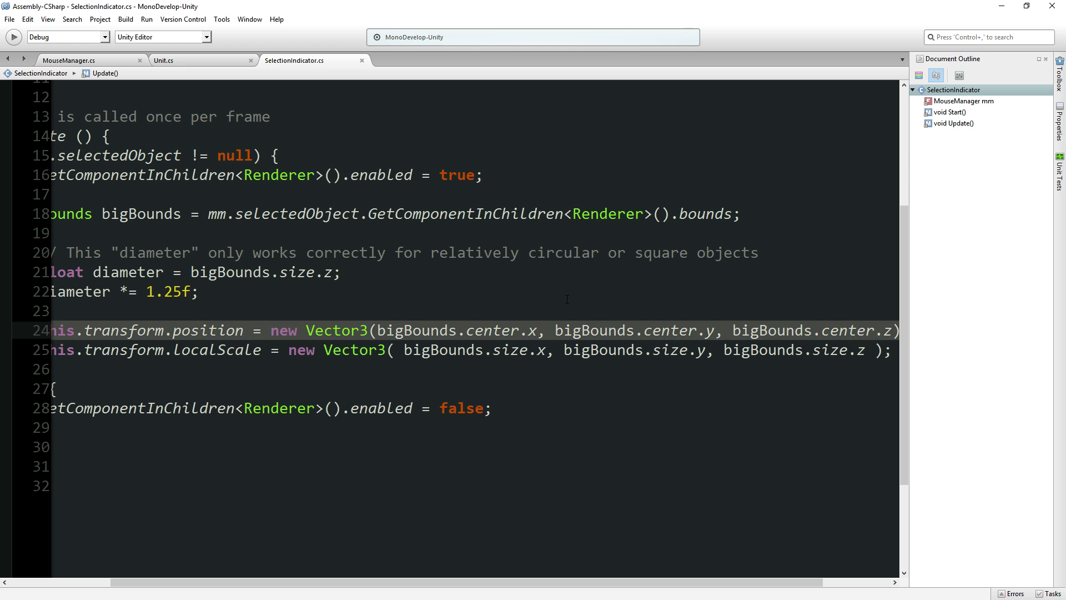
{"action": "key", "text": "Tab"}
{"action": "key", "text": "alt+Tab"}
{"action": "key", "text": "alt+Tab"}
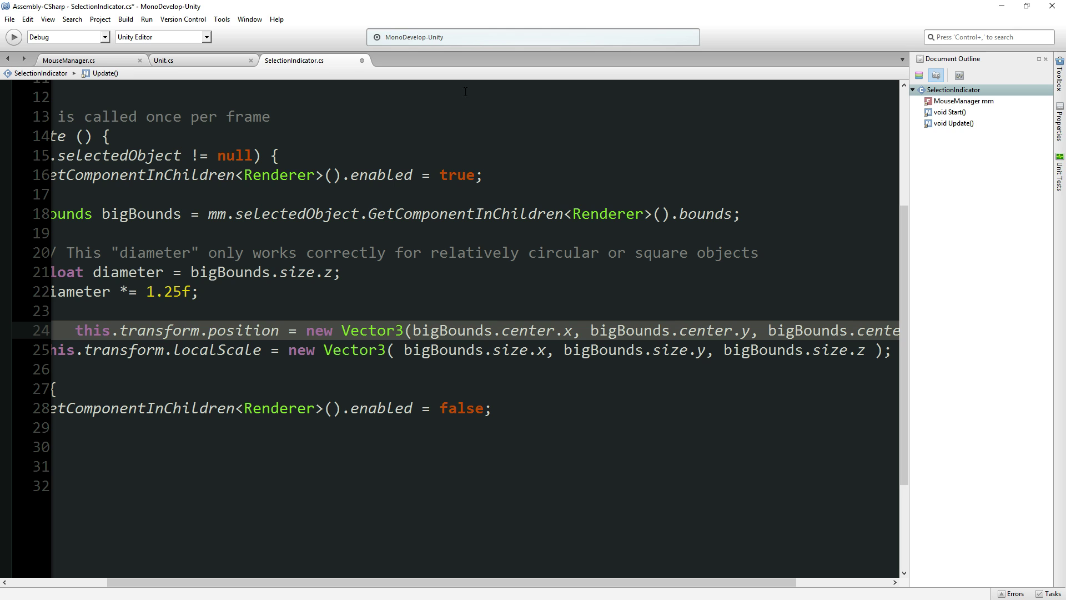
{"action": "left_click", "coordinate": [216, 291]}
{"action": "scroll", "coordinate": [216, 291], "scroll_direction": "left", "scroll_amount": 3}
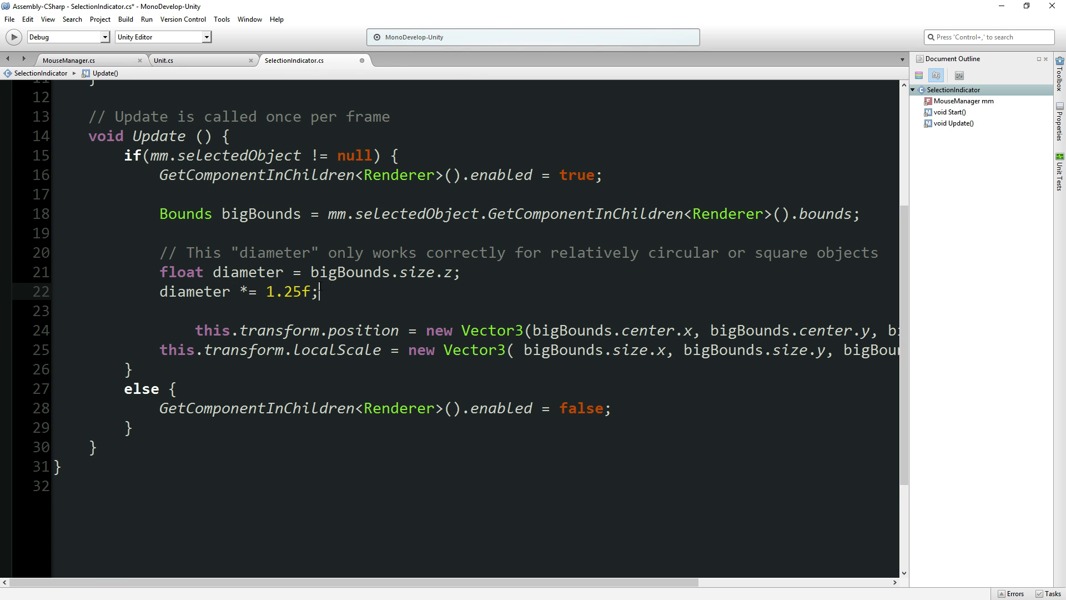
{"action": "left_click_drag", "start_coordinate": [319, 291], "coordinate": [165, 291]}
{"action": "key", "text": "Down"}
{"action": "key", "text": "Down"}
{"action": "key", "text": "BackSpace"}
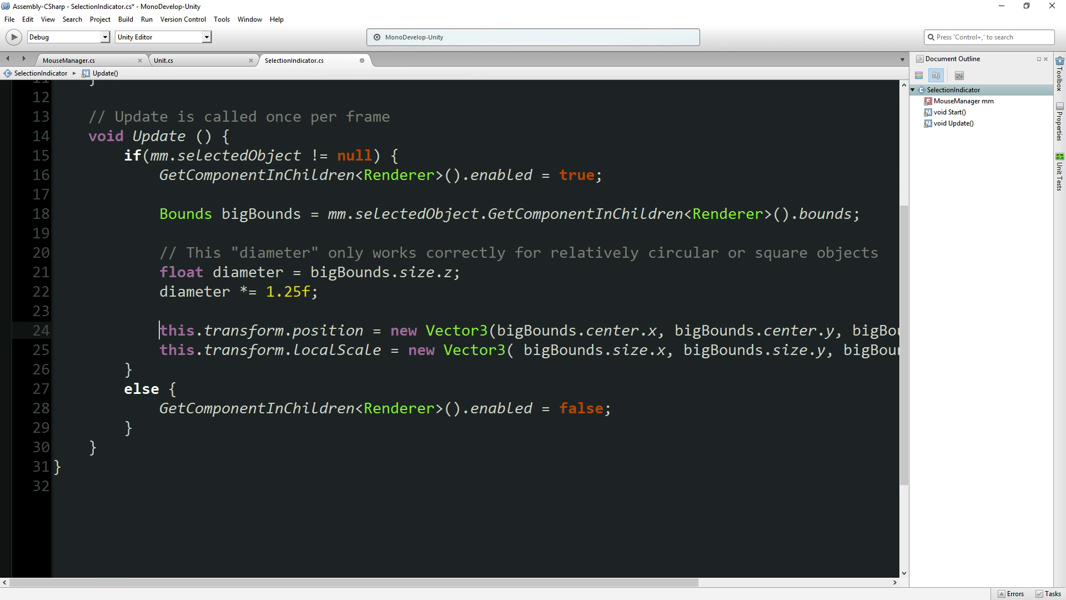
{"action": "key", "text": "Up"}
{"action": "key", "text": "Up"}
{"action": "key", "text": "Up"}
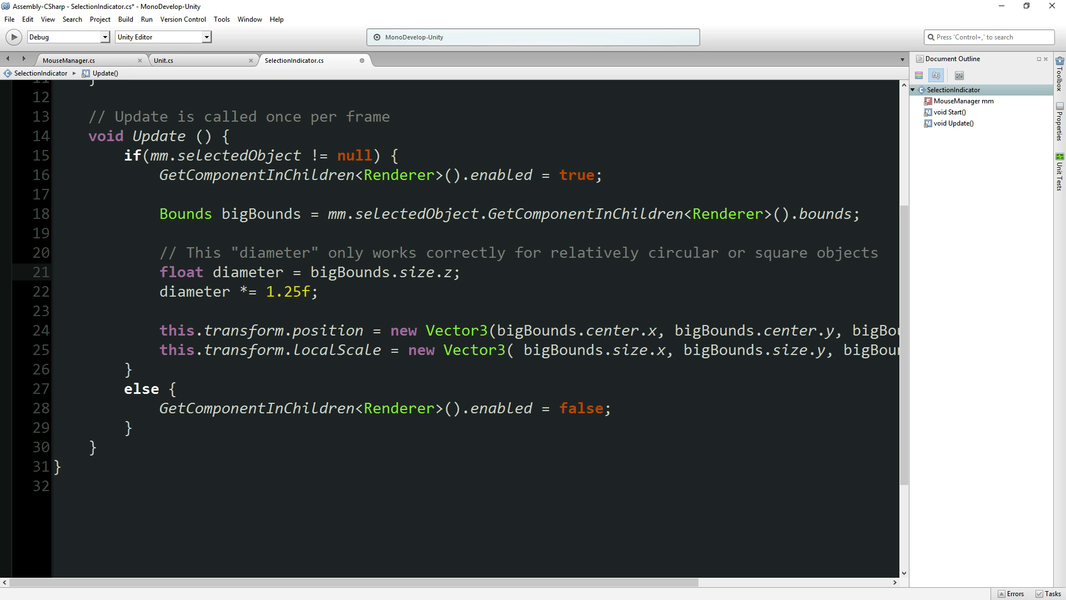
{"action": "key", "text": "shift+Down"}
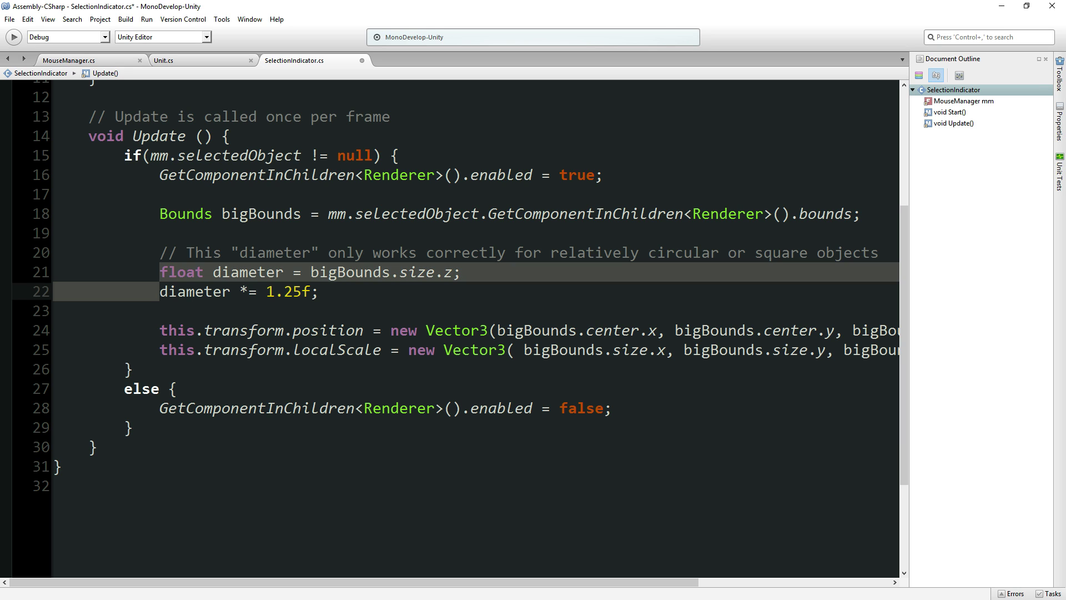
{"action": "key", "text": "shift+End"}
{"action": "key", "text": "Delete"}
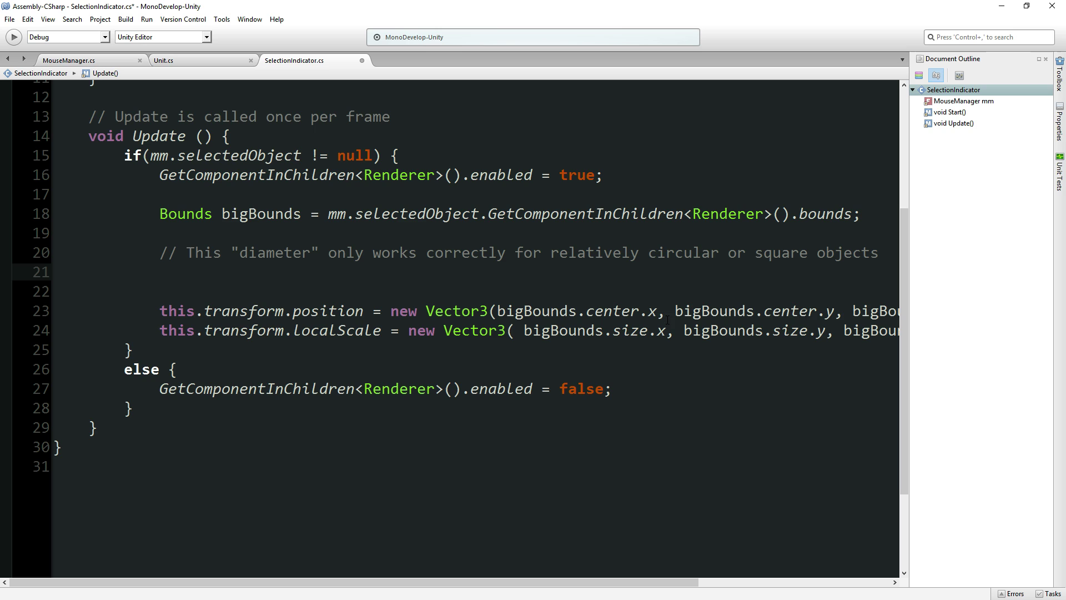
Multiply size.x, size.y and size.z by 1.1f on line 24 and save
{"action": "left_click", "coordinate": [663, 336]}
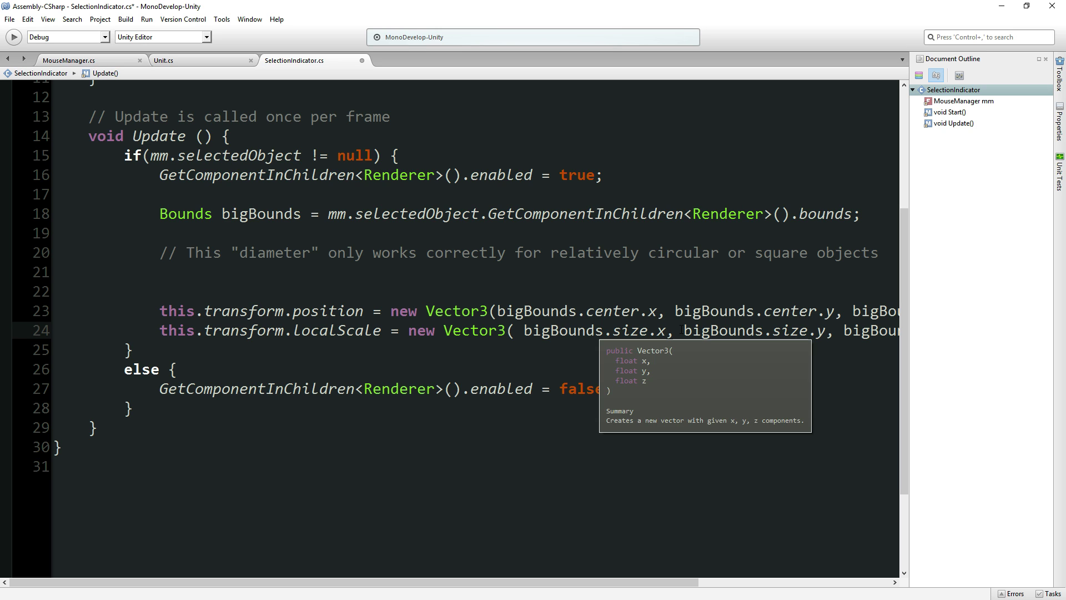
{"action": "type", "text": "*1.1f"}
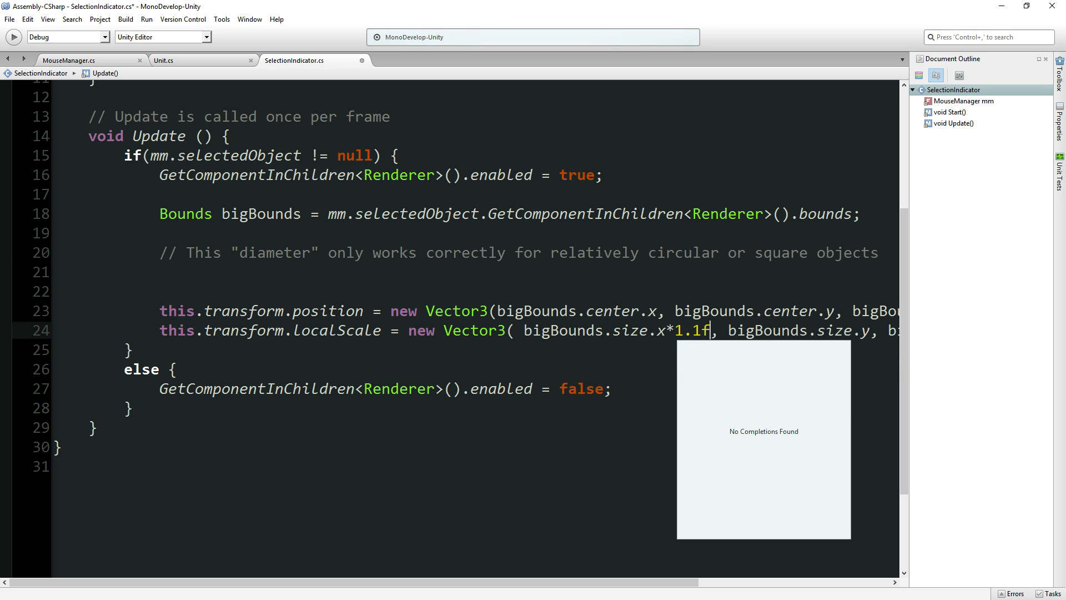
{"action": "key", "text": "shift+Left"}
{"action": "key", "text": "shift+Left"}
{"action": "key", "text": "shift+Left"}
{"action": "key", "text": "shift+Left"}
{"action": "key", "text": "shift+Left"}
{"action": "key", "text": "End"}
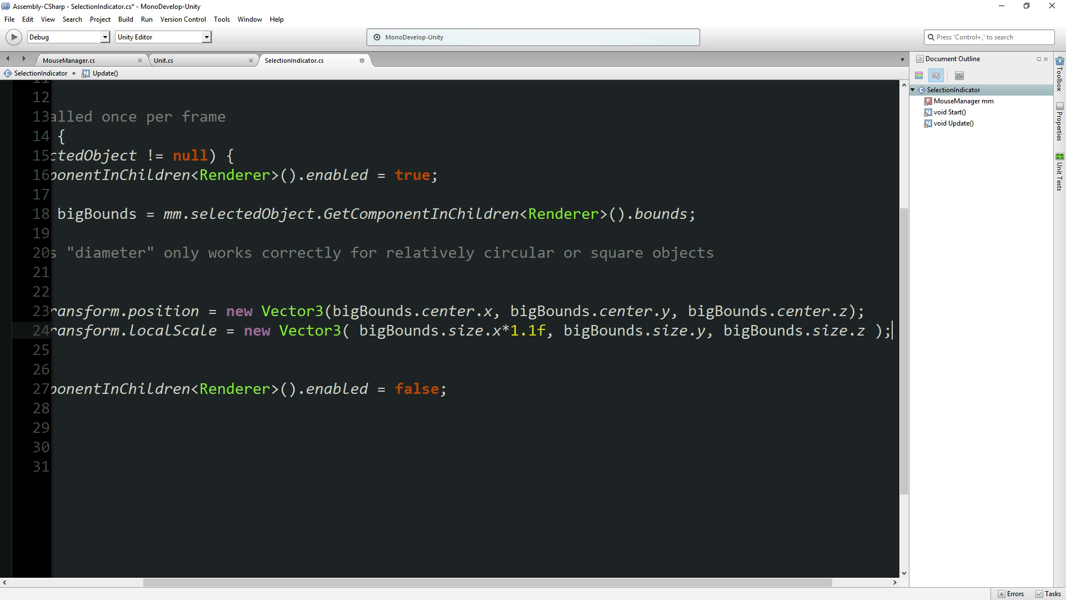
{"action": "left_click", "coordinate": [706, 331]}
{"action": "key", "text": "ctrl+v"}
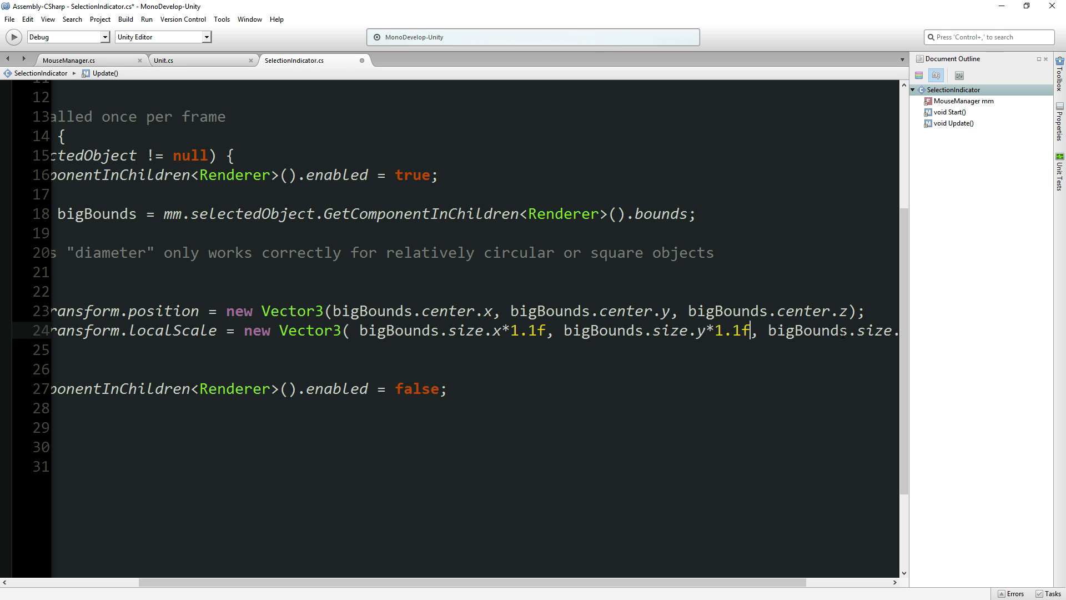
{"action": "key", "text": "End"}
{"action": "key", "text": "Left"}
{"action": "key", "text": "Left"}
{"action": "key", "text": "ctrl+v"}
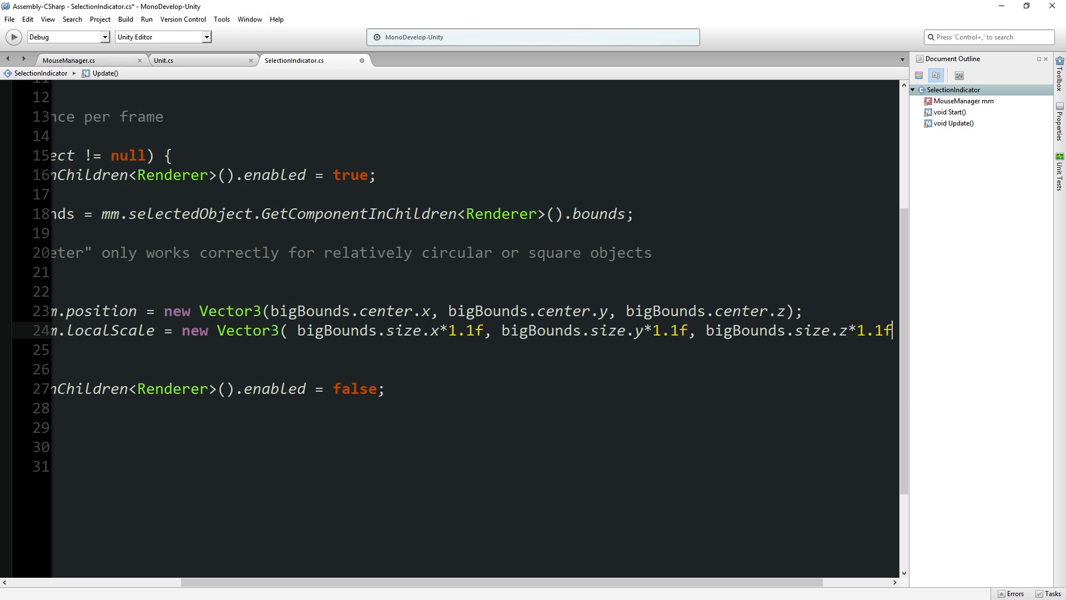
{"action": "key", "text": "ctrl+s"}
{"action": "key", "text": "alt+Tab"}
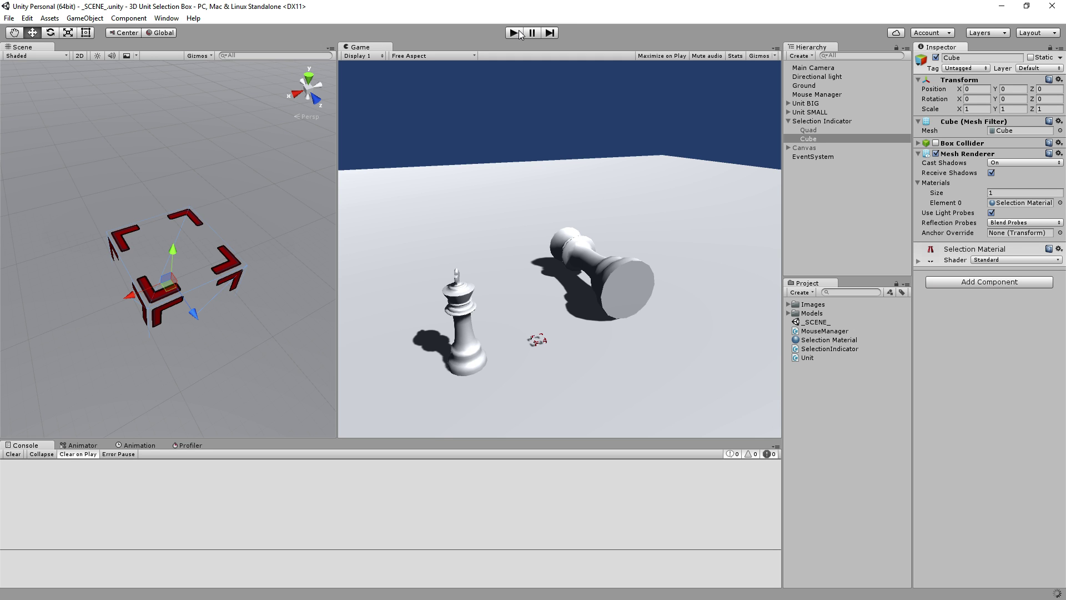
{"action": "left_click", "coordinate": [514, 33]}
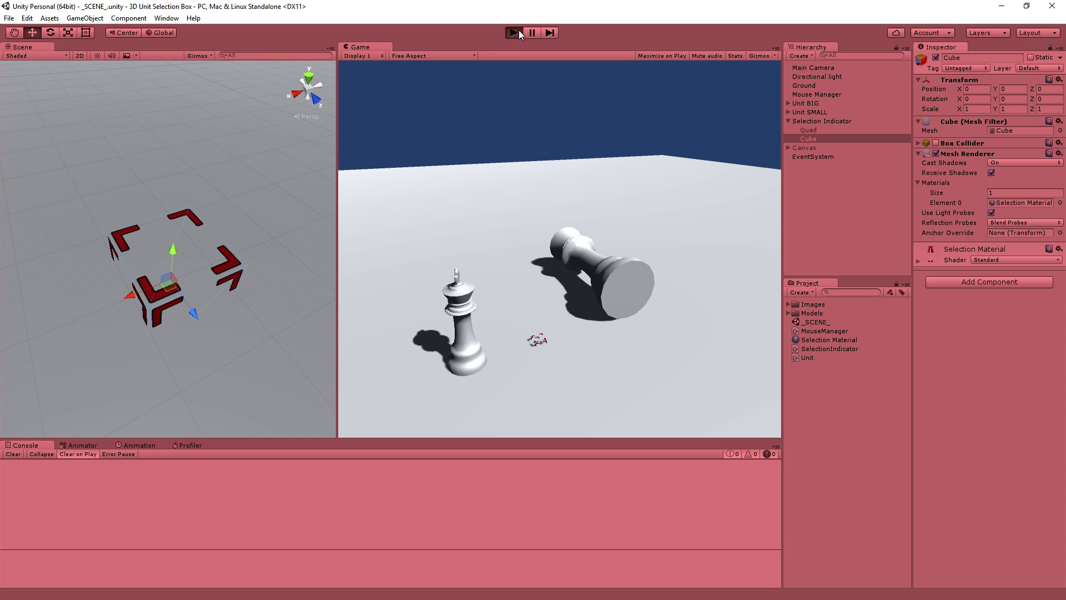
{"action": "left_click", "coordinate": [463, 321]}
{"action": "left_click", "coordinate": [629, 282]}
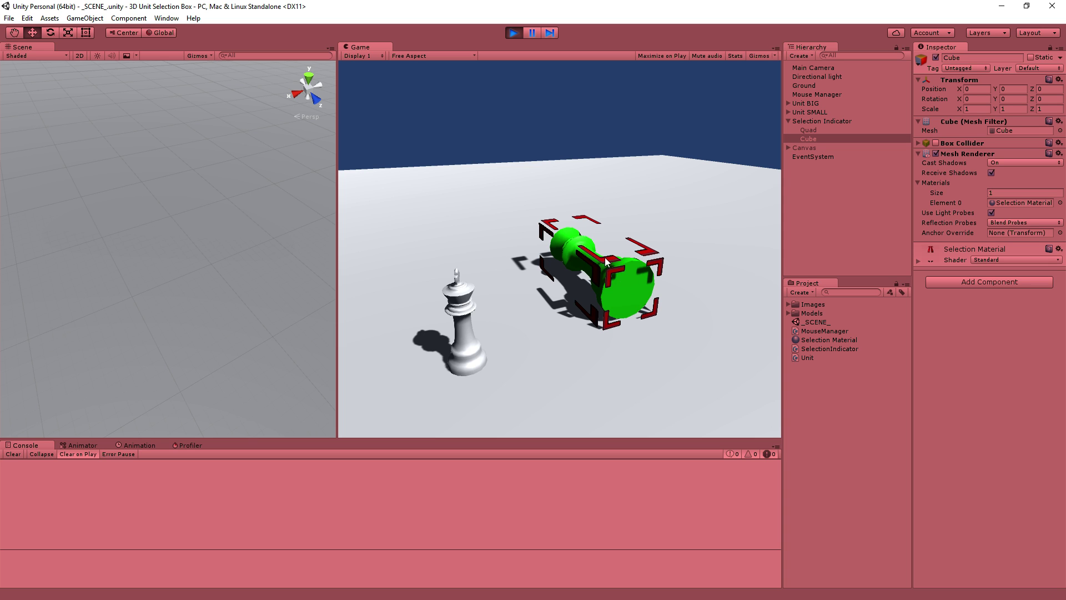
{"action": "left_click", "coordinate": [624, 291]}
{"action": "left_click", "coordinate": [631, 288]}
{"action": "left_click", "coordinate": [521, 51]}
{"action": "key", "text": "ctrl+p"}
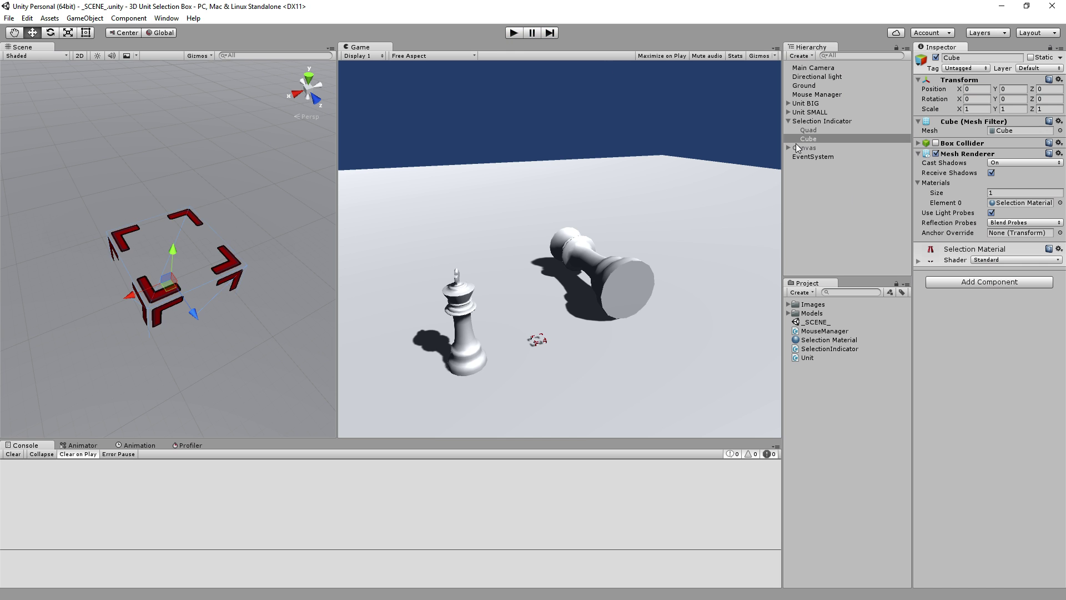
Turn off Receive Shadows and set Cast Shadows to Off, then test-run
{"action": "left_click", "coordinate": [991, 173]}
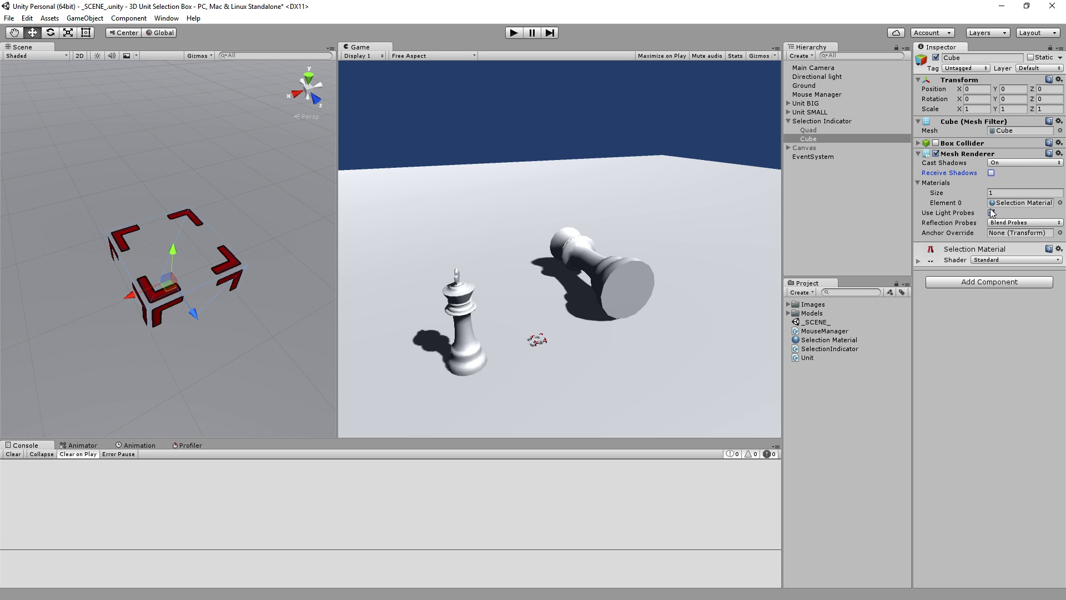
{"action": "left_click", "coordinate": [1006, 163]}
{"action": "left_click", "coordinate": [1006, 172]}
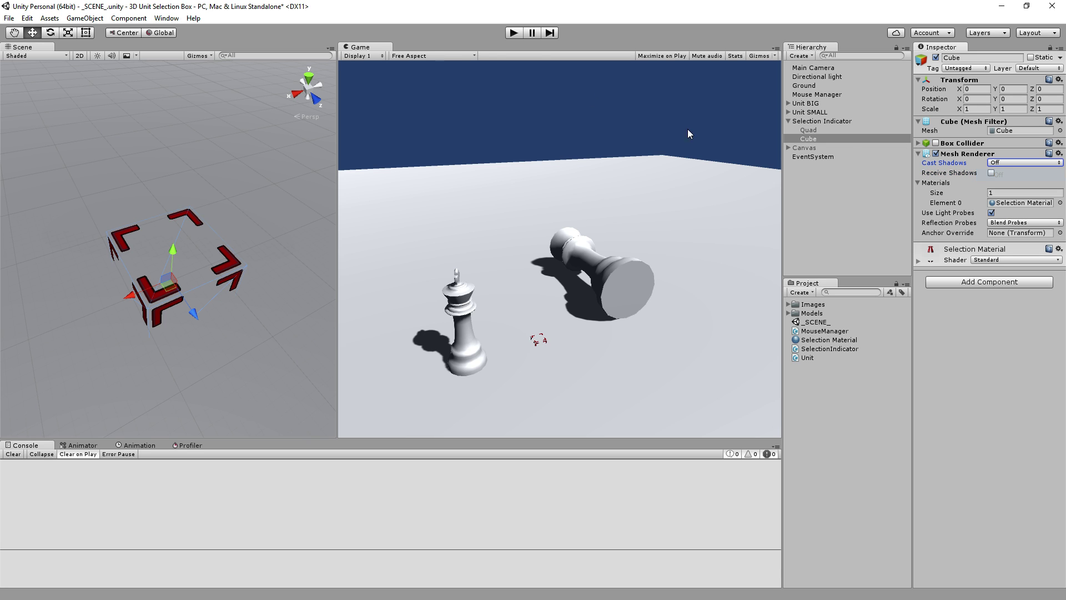
{"action": "left_click", "coordinate": [514, 33]}
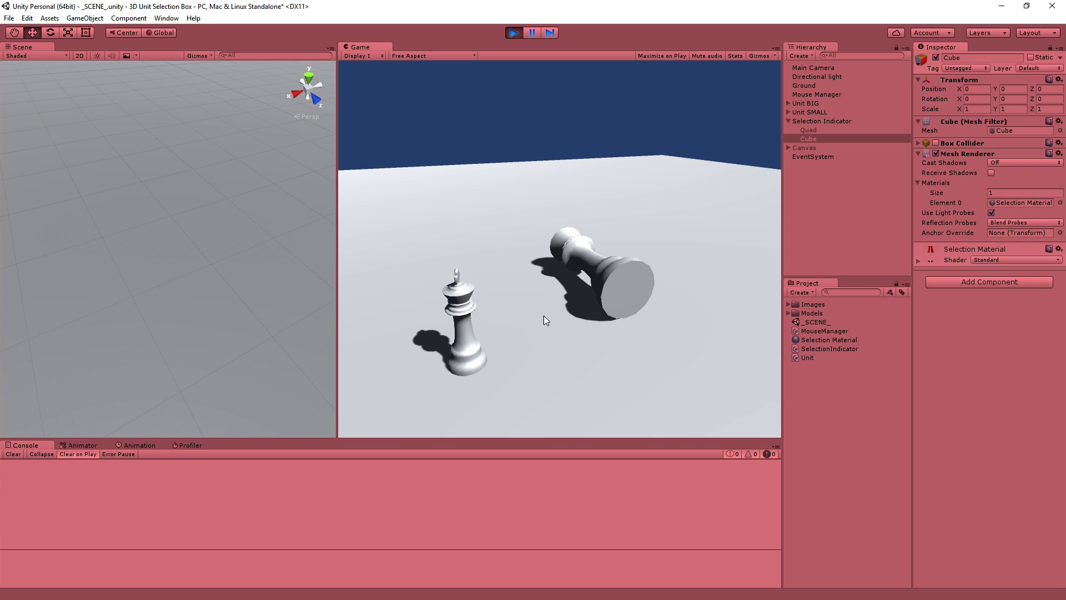
{"action": "left_click", "coordinate": [513, 32]}
Deactivate the Selection Indicator object and run the game again
{"action": "left_click", "coordinate": [831, 121]}
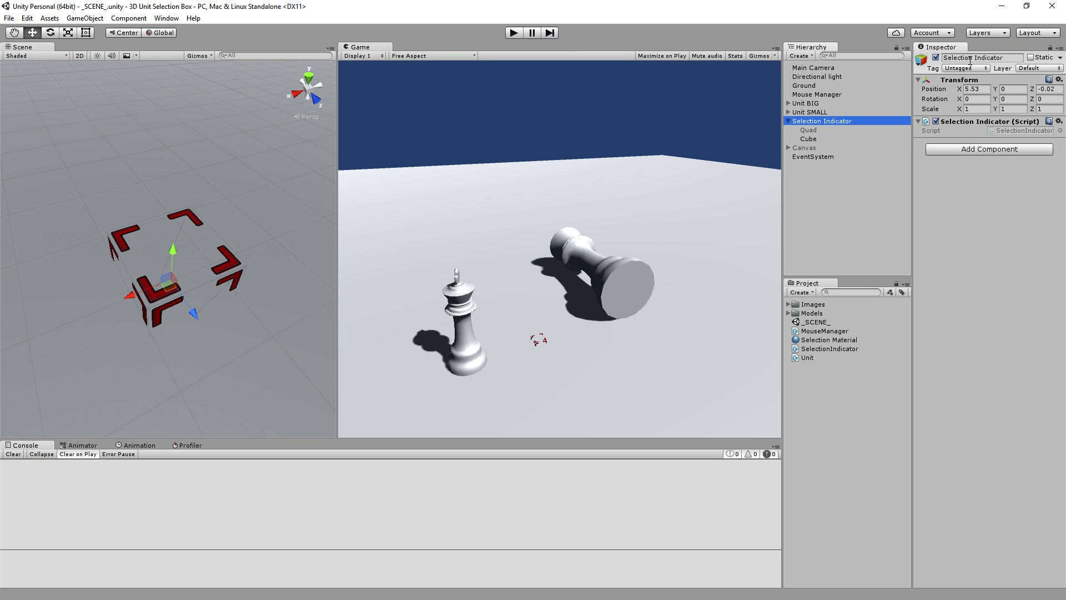
{"action": "left_click", "coordinate": [936, 58]}
{"action": "left_click", "coordinate": [513, 33]}
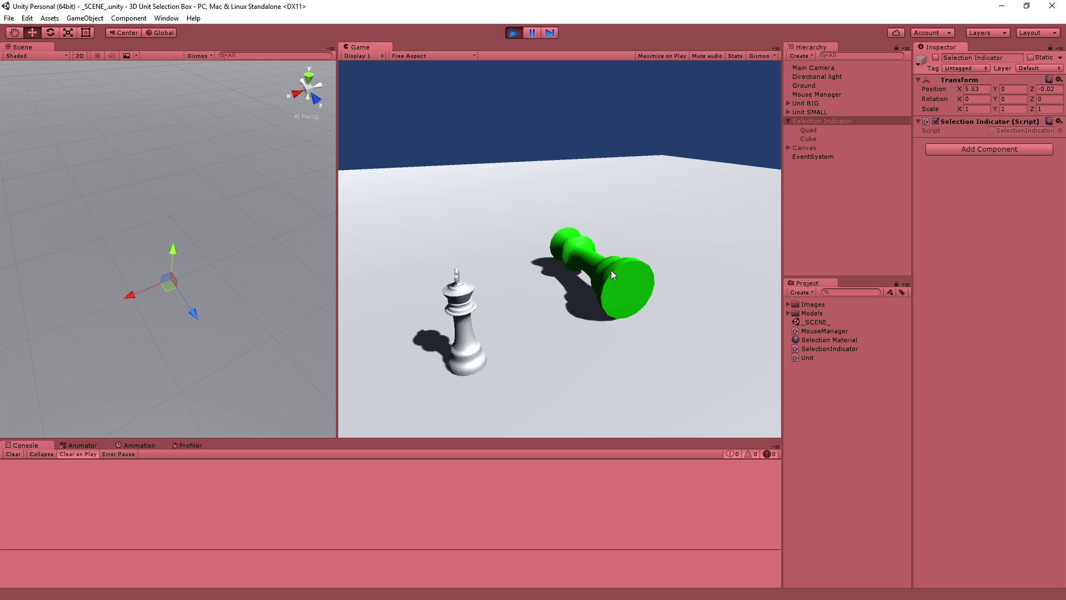
{"action": "left_click", "coordinate": [801, 148]}
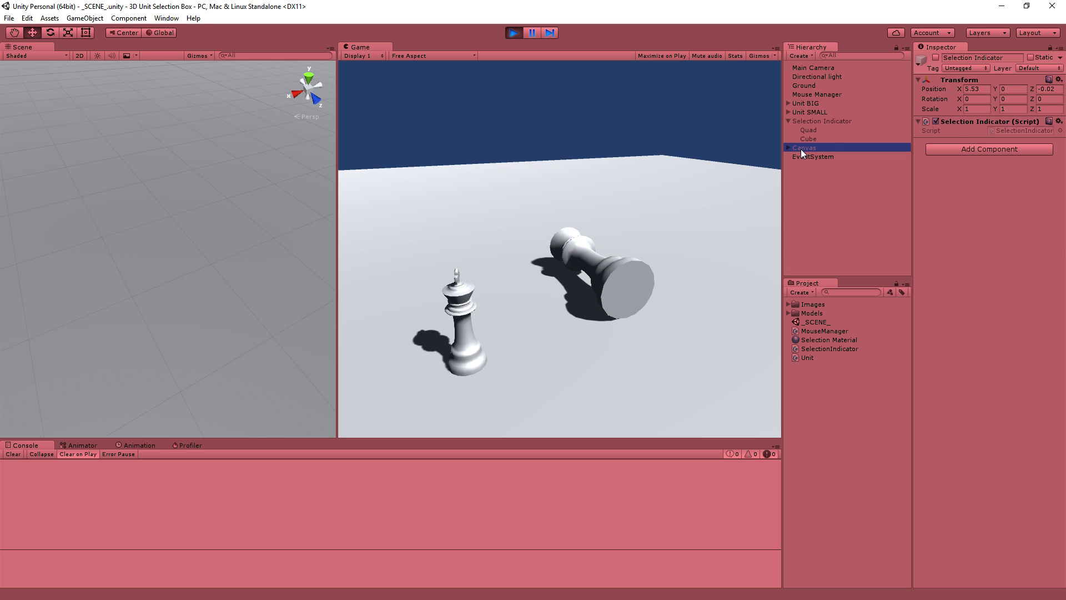
Activate the Canvas, switch the Scene view to 2D and frame its Image
{"action": "left_click", "coordinate": [936, 58]}
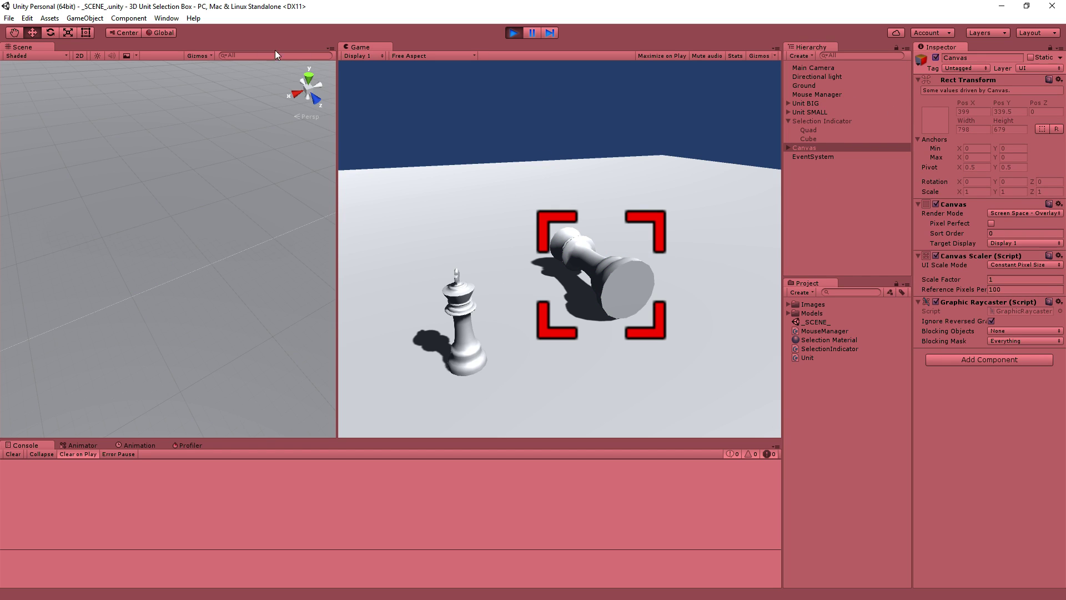
{"action": "left_click", "coordinate": [81, 58]}
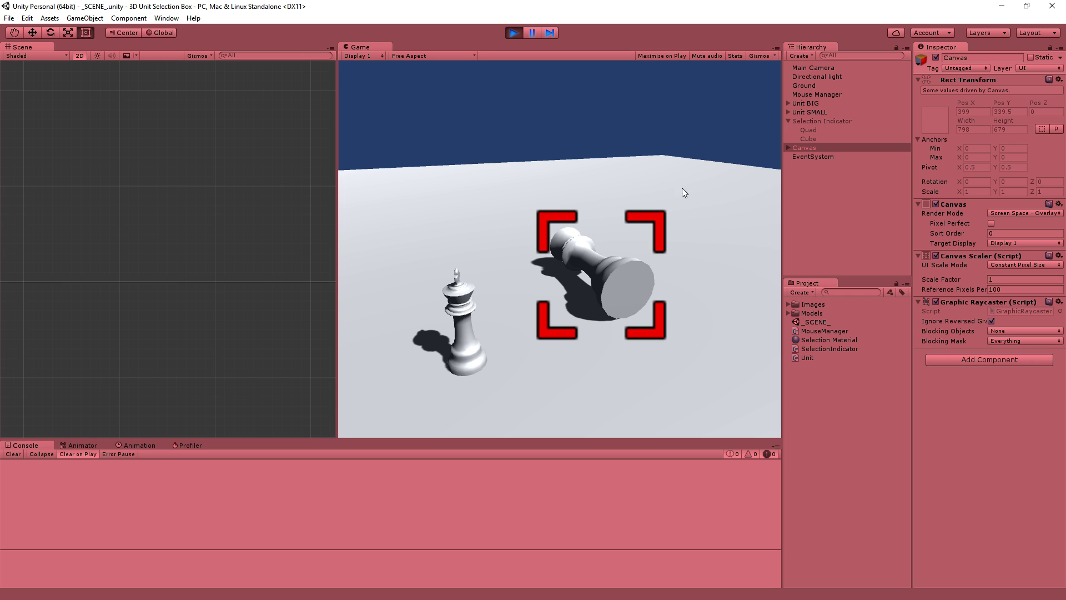
{"action": "left_click", "coordinate": [789, 148]}
{"action": "double_click", "coordinate": [806, 156]}
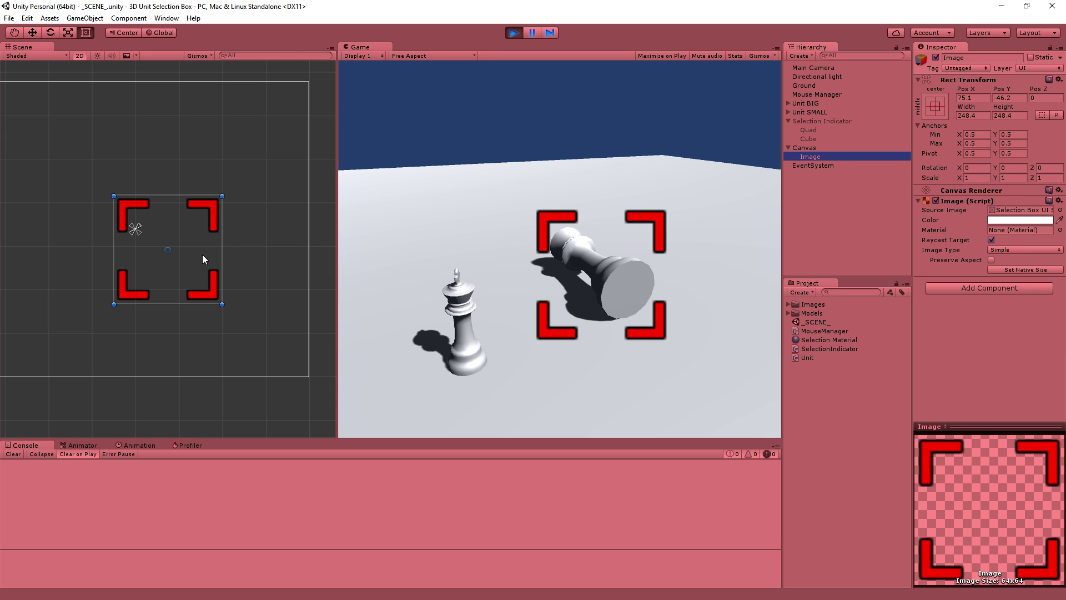
Drag the bracket image around the king and rook, then stop play
{"action": "left_click_drag", "start_coordinate": [201, 256], "coordinate": [92, 290]}
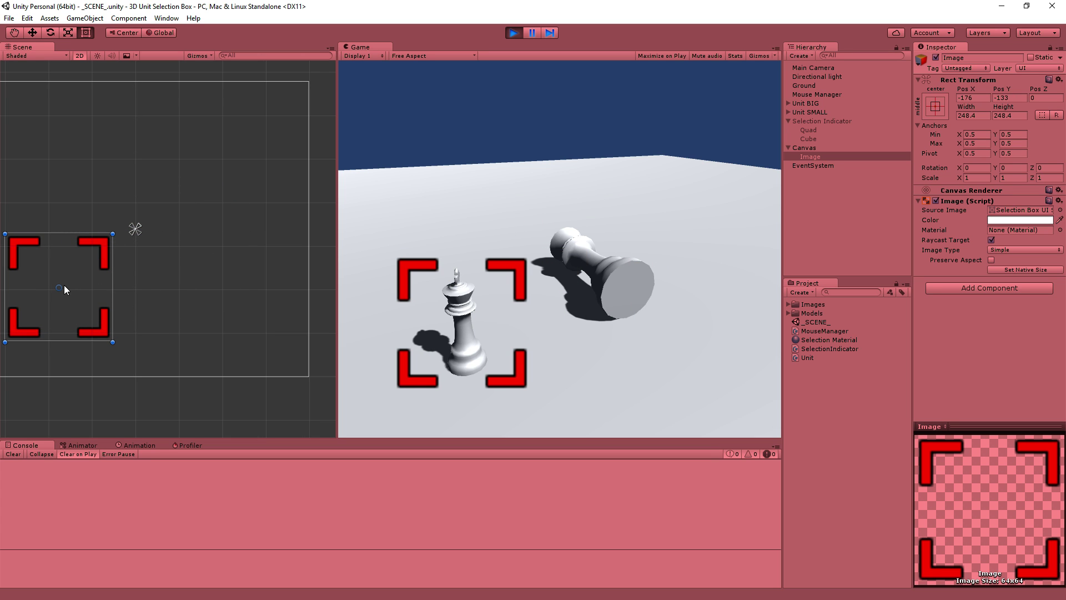
{"action": "left_click_drag", "start_coordinate": [64, 286], "coordinate": [179, 242]}
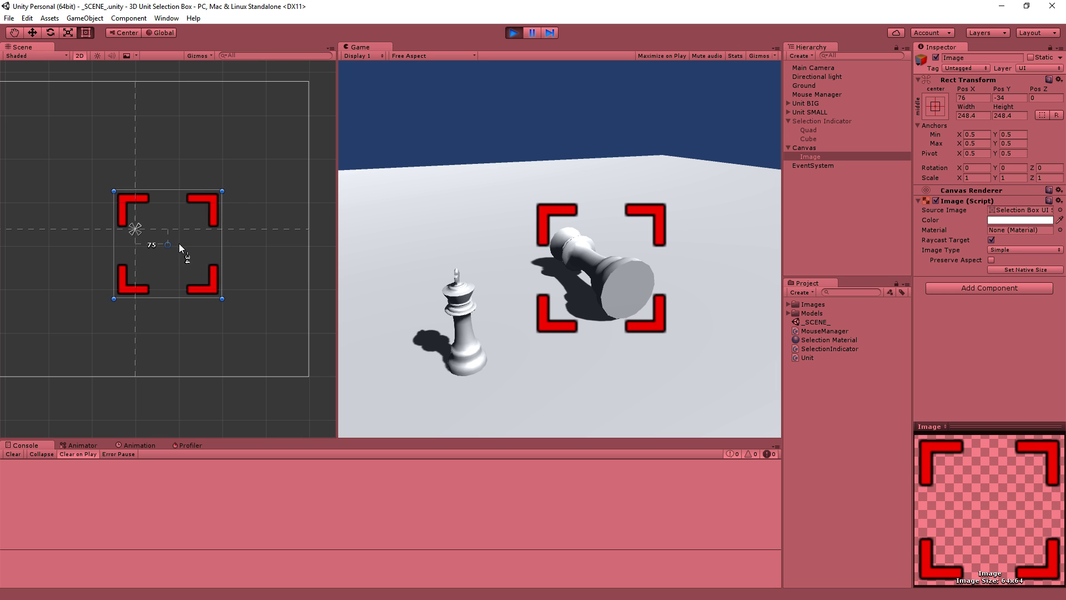
{"action": "mouse_move", "coordinate": [179, 242]}
{"action": "left_mouse_down"}
{"action": "mouse_move", "coordinate": [70, 289]}
{"action": "mouse_move", "coordinate": [179, 247]}
{"action": "mouse_move", "coordinate": [122, 275]}
{"action": "mouse_move", "coordinate": [65, 286]}
{"action": "mouse_move", "coordinate": [198, 240]}
{"action": "mouse_move", "coordinate": [168, 255]}
{"action": "left_mouse_up"}
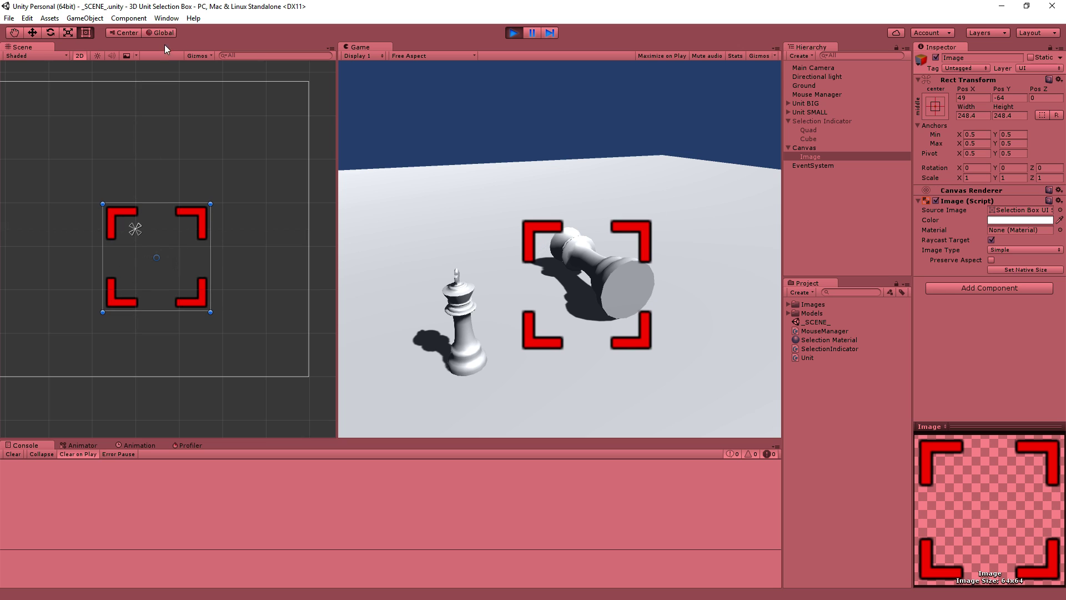
{"action": "left_click", "coordinate": [515, 33]}
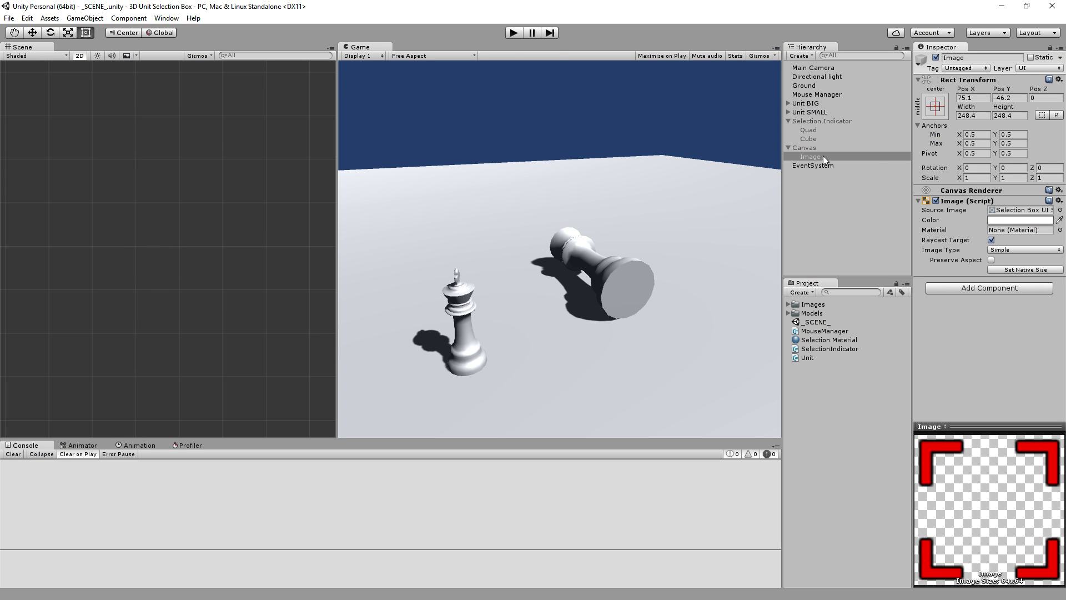
Push Unit BIG farther back on the ground from Top view
{"action": "left_click", "coordinate": [815, 104]}
{"action": "double_click", "coordinate": [815, 104]}
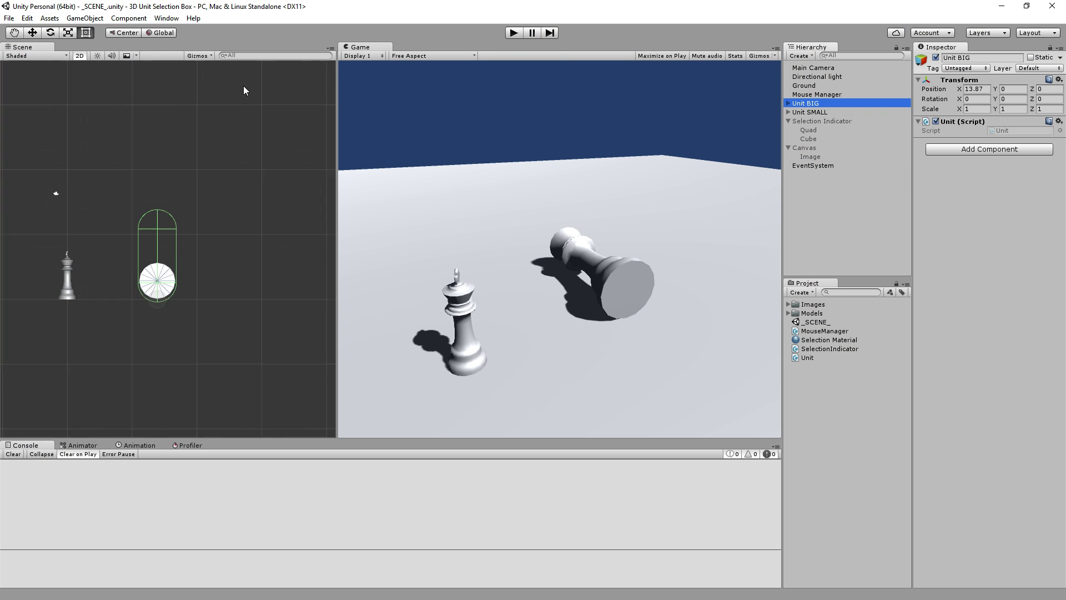
{"action": "left_click", "coordinate": [85, 58]}
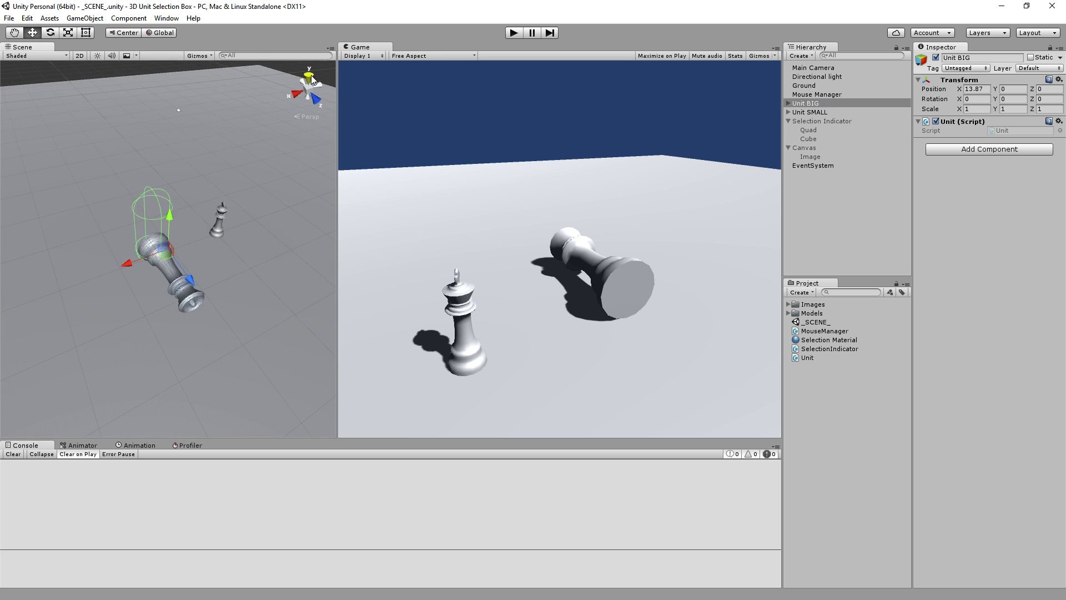
{"action": "left_click", "coordinate": [308, 78]}
{"action": "mouse_move", "coordinate": [173, 249]}
{"action": "left_mouse_down"}
{"action": "mouse_move", "coordinate": [217, 165]}
{"action": "mouse_move", "coordinate": [256, 124]}
{"action": "mouse_move", "coordinate": [254, 100]}
{"action": "left_mouse_up"}
During play, enable the Canvas and stretch the bracket Image to 257 by 139 over the rook
{"action": "left_click", "coordinate": [515, 33]}
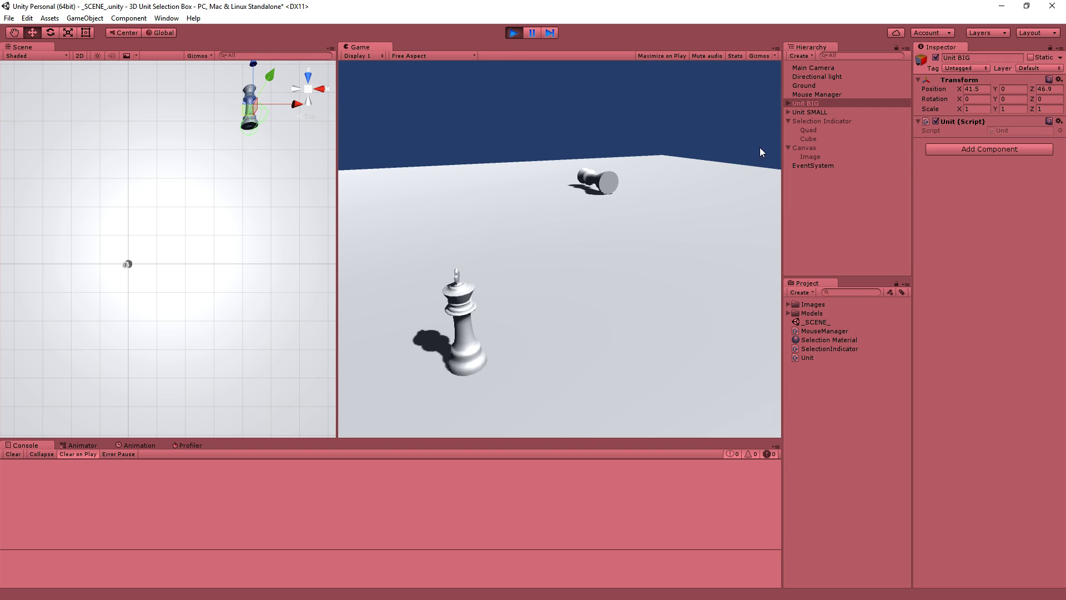
{"action": "left_click", "coordinate": [812, 147]}
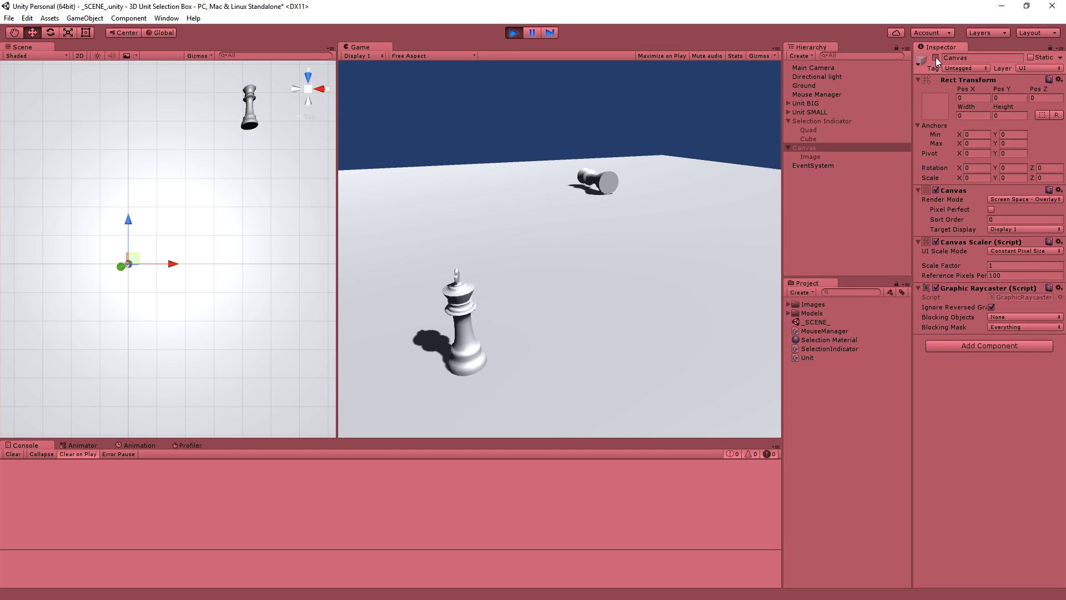
{"action": "left_click", "coordinate": [935, 57]}
{"action": "left_click", "coordinate": [803, 158]}
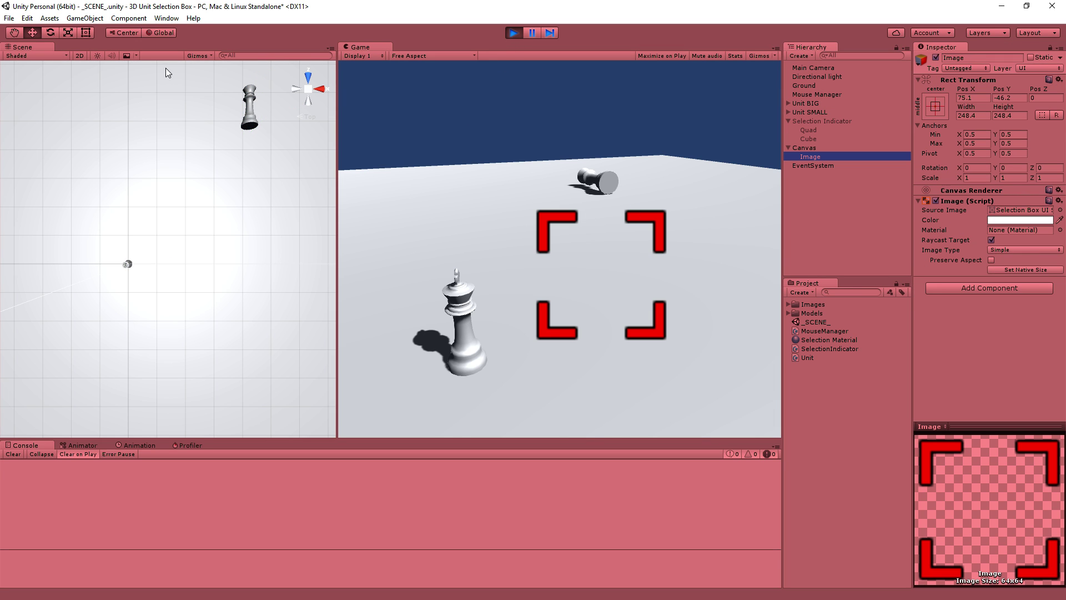
{"action": "left_click", "coordinate": [80, 55]}
{"action": "double_click", "coordinate": [826, 156]}
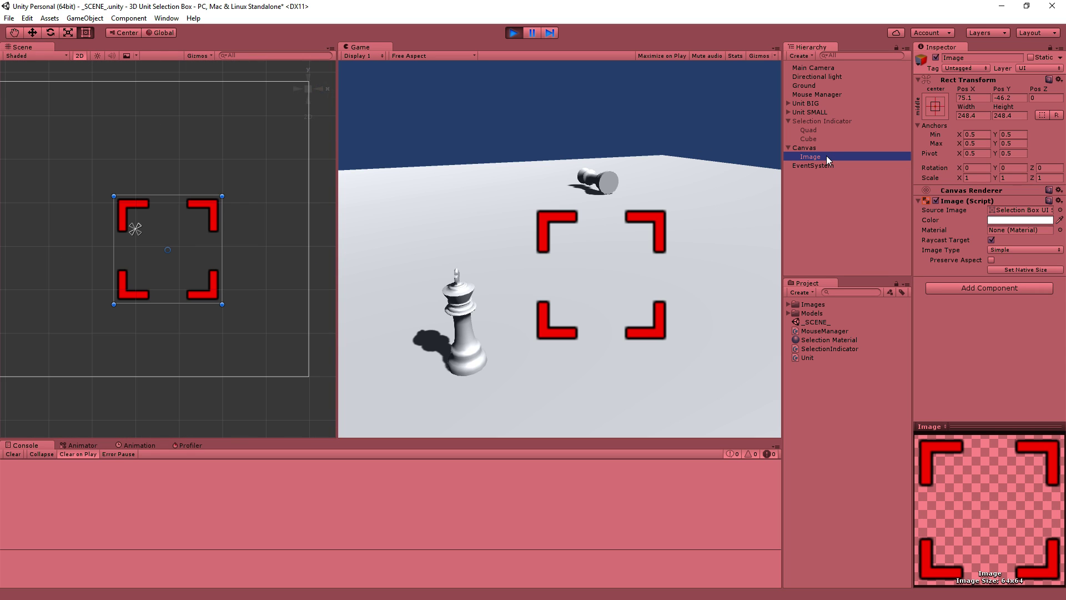
{"action": "mouse_move", "coordinate": [188, 241]}
{"action": "left_mouse_down"}
{"action": "mouse_move", "coordinate": [187, 169]}
{"action": "mouse_move", "coordinate": [226, 154]}
{"action": "left_mouse_up"}
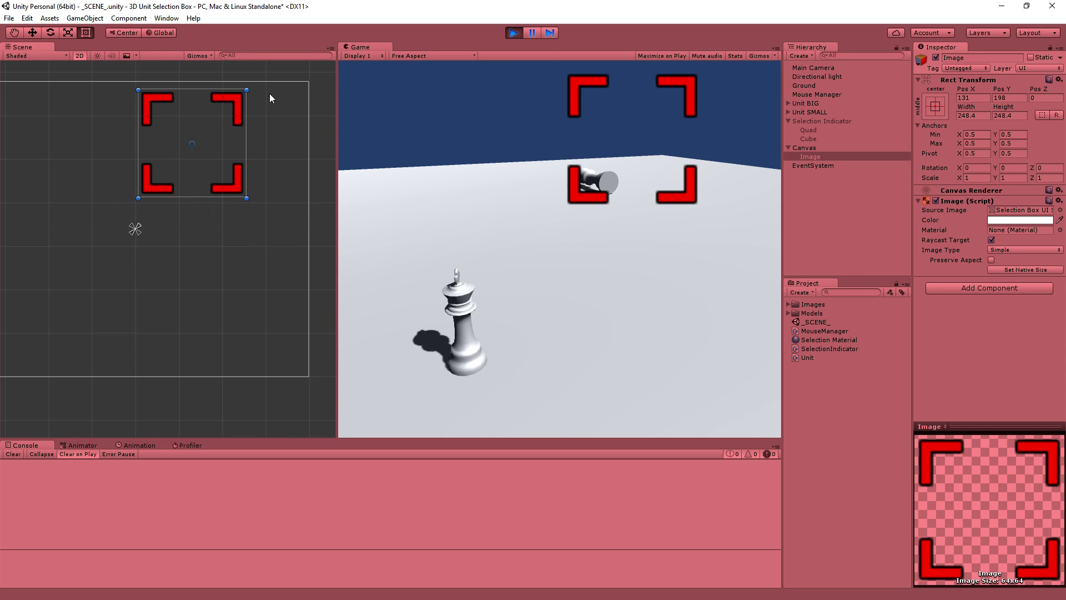
{"action": "mouse_move", "coordinate": [247, 90]}
{"action": "left_mouse_down"}
{"action": "mouse_move", "coordinate": [176, 160]}
{"action": "mouse_move", "coordinate": [175, 184]}
{"action": "mouse_move", "coordinate": [68, 271]}
{"action": "mouse_move", "coordinate": [173, 185]}
{"action": "left_mouse_up"}
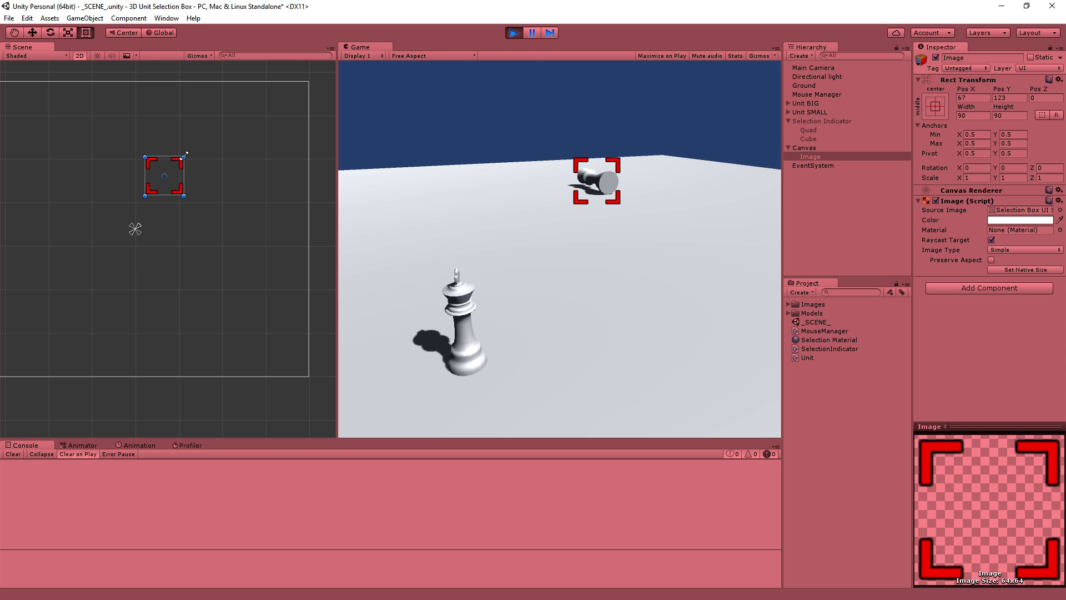
{"action": "mouse_move", "coordinate": [184, 157]}
{"action": "left_mouse_down"}
{"action": "mouse_move", "coordinate": [294, 93]}
{"action": "mouse_move", "coordinate": [258, 135]}
{"action": "left_mouse_up"}
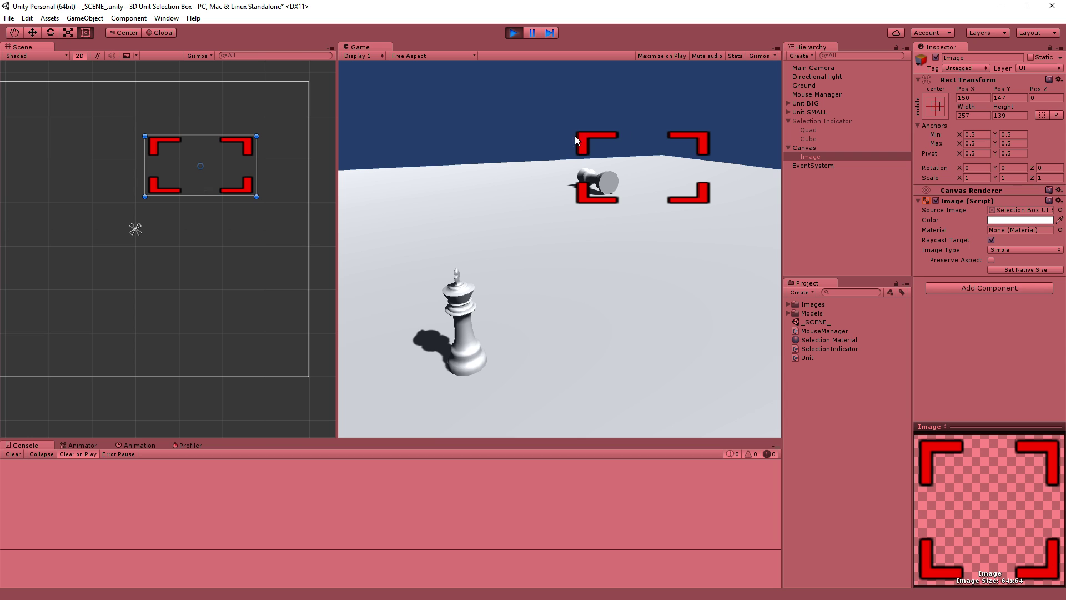
Stop play, enable the Canvas and set the Image type to Sliced
{"action": "left_click", "coordinate": [511, 36]}
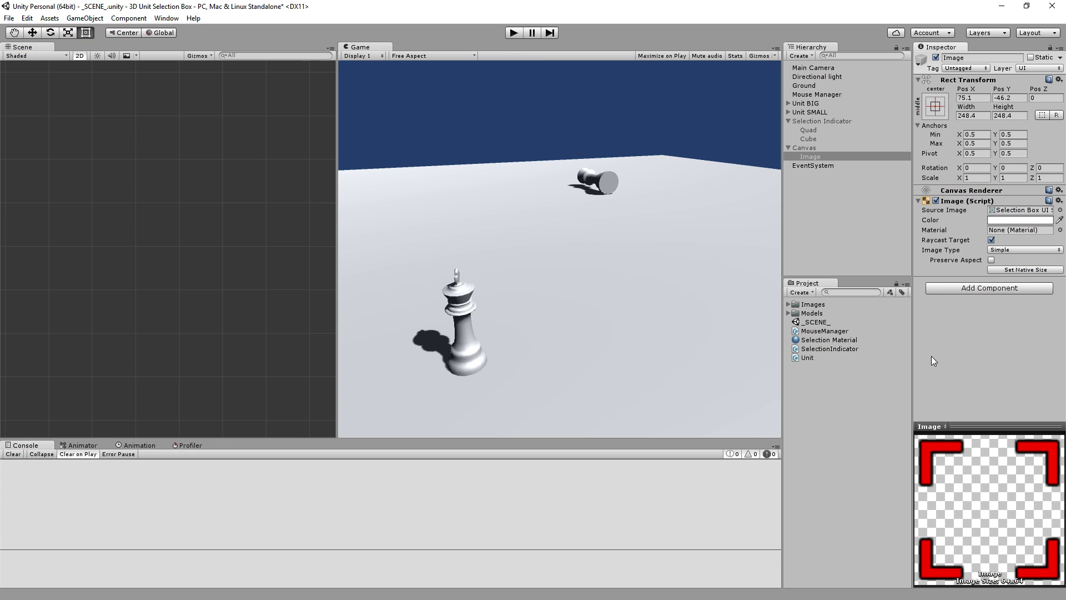
{"action": "left_click", "coordinate": [788, 305]}
{"action": "left_click", "coordinate": [840, 321]}
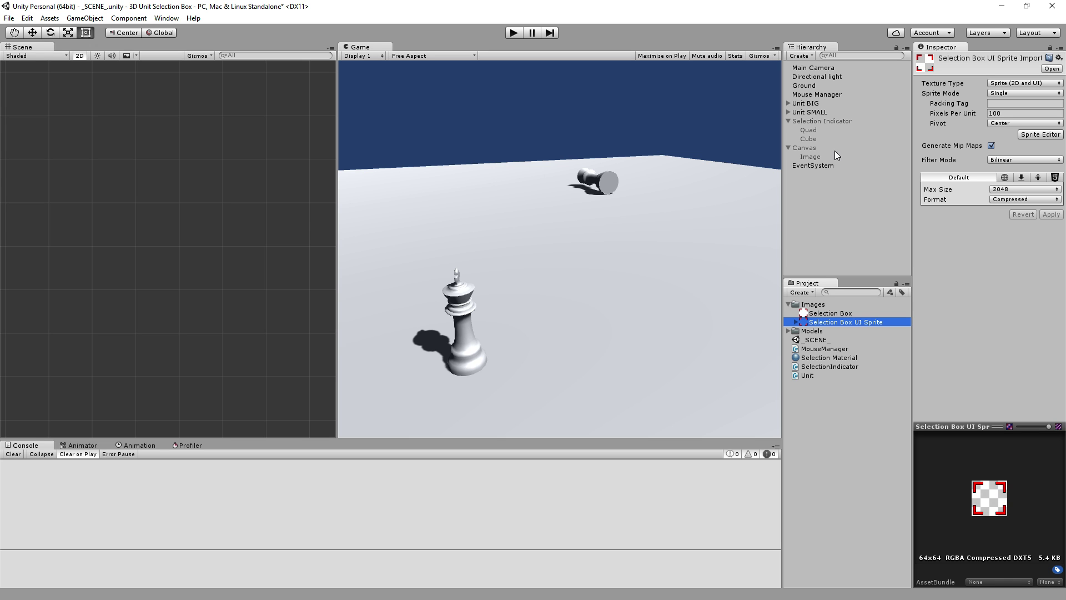
{"action": "left_click", "coordinate": [807, 150]}
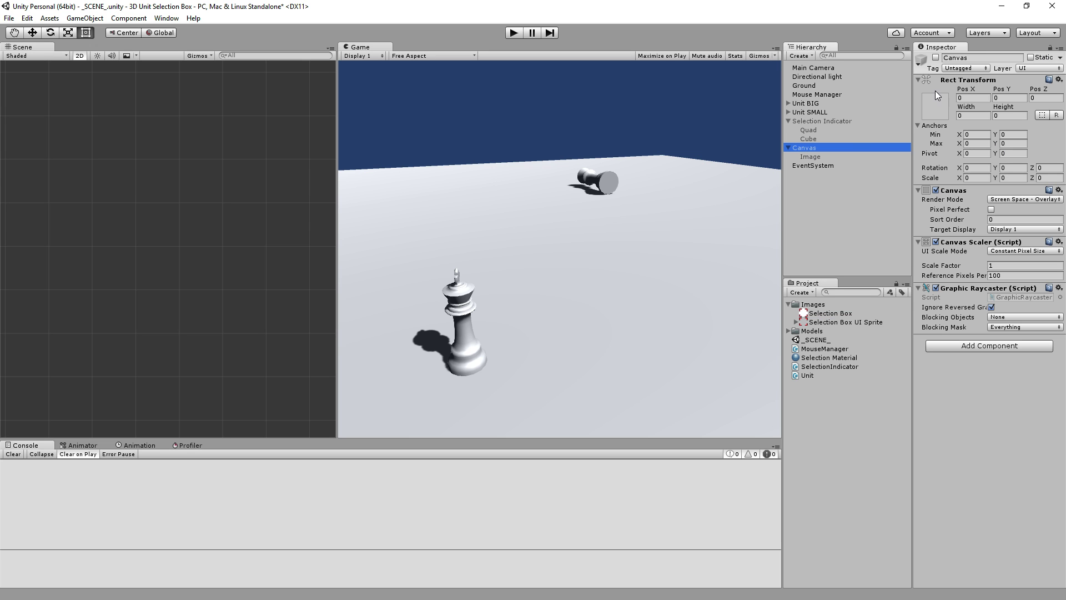
{"action": "left_click", "coordinate": [936, 58]}
{"action": "left_click", "coordinate": [808, 157]}
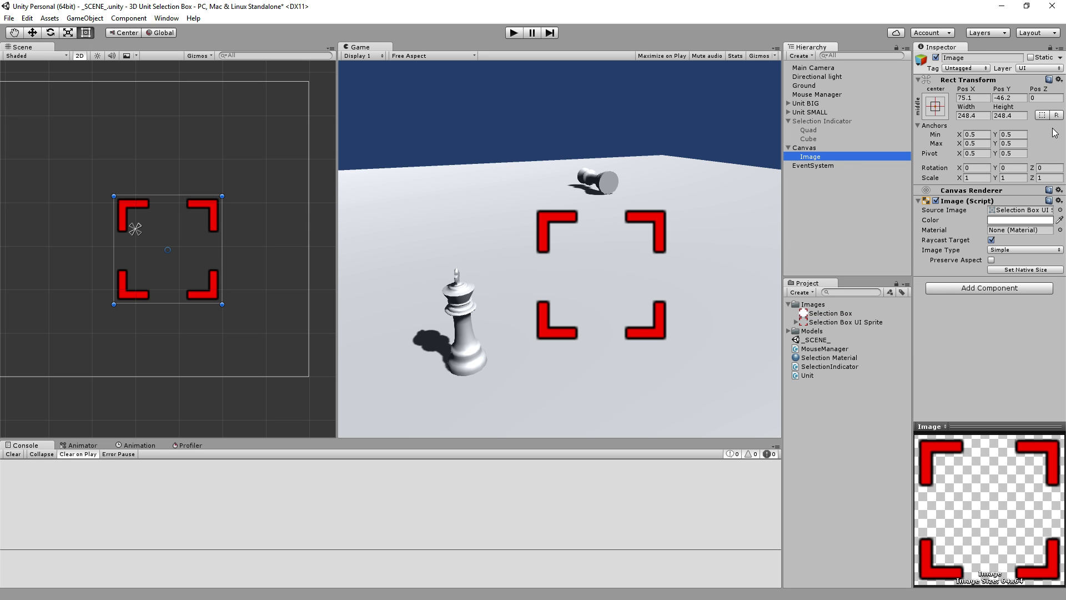
{"action": "left_click", "coordinate": [1039, 250]}
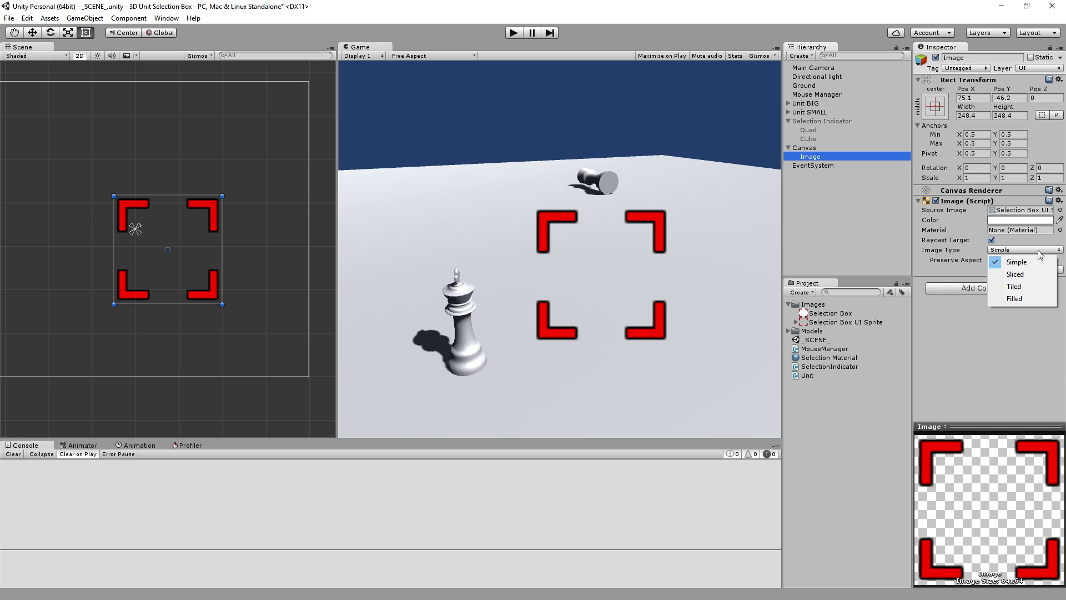
{"action": "left_click", "coordinate": [1021, 275]}
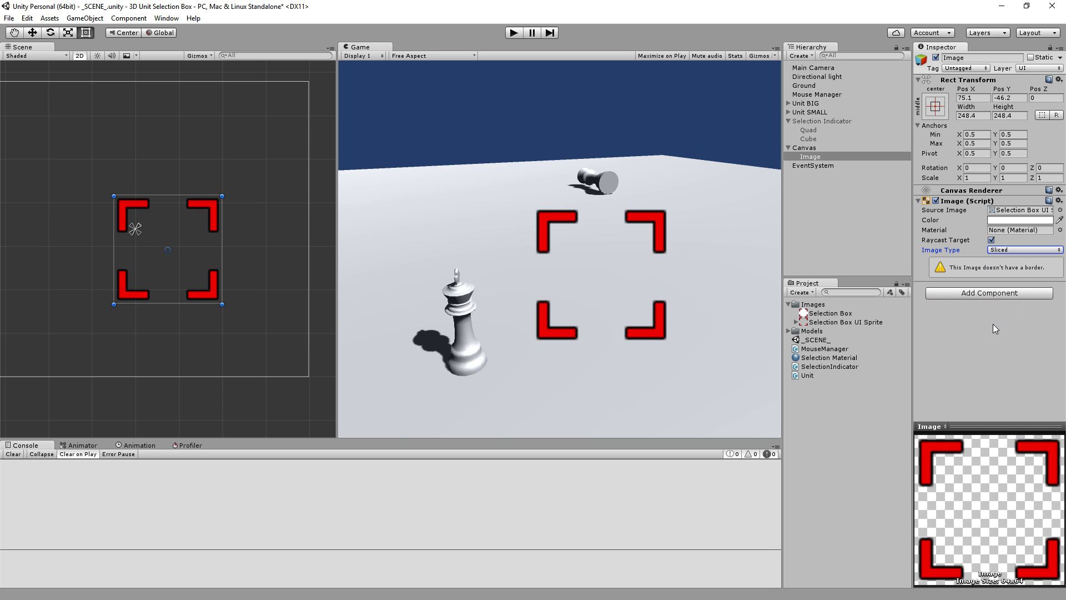
Keep Selection Box UI Sprite as Single mode and open its Sprite Editor
{"action": "left_click", "coordinate": [864, 322]}
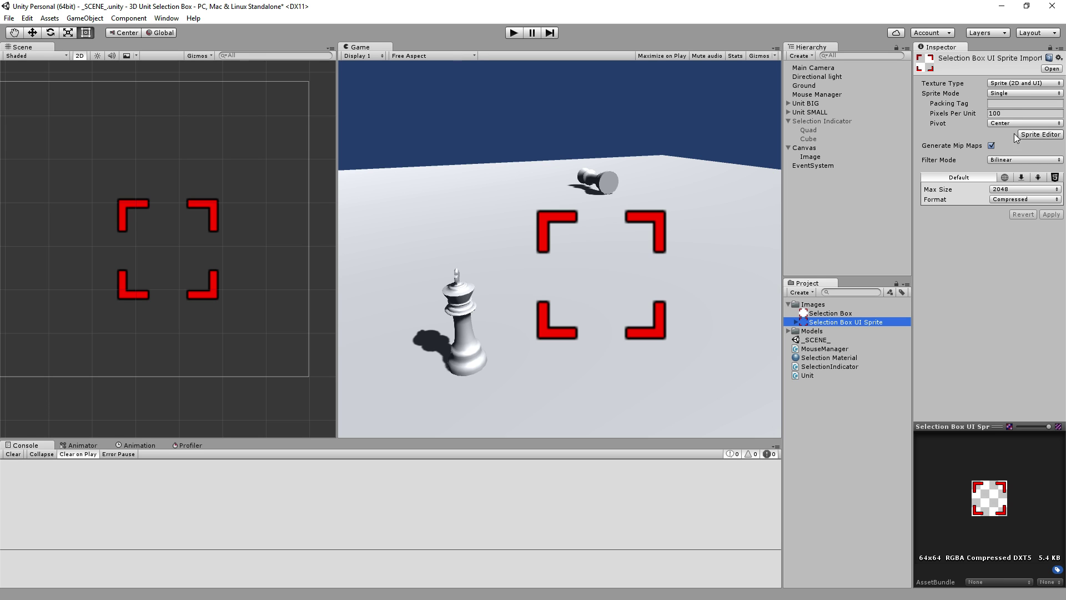
{"action": "left_click", "coordinate": [1022, 93]}
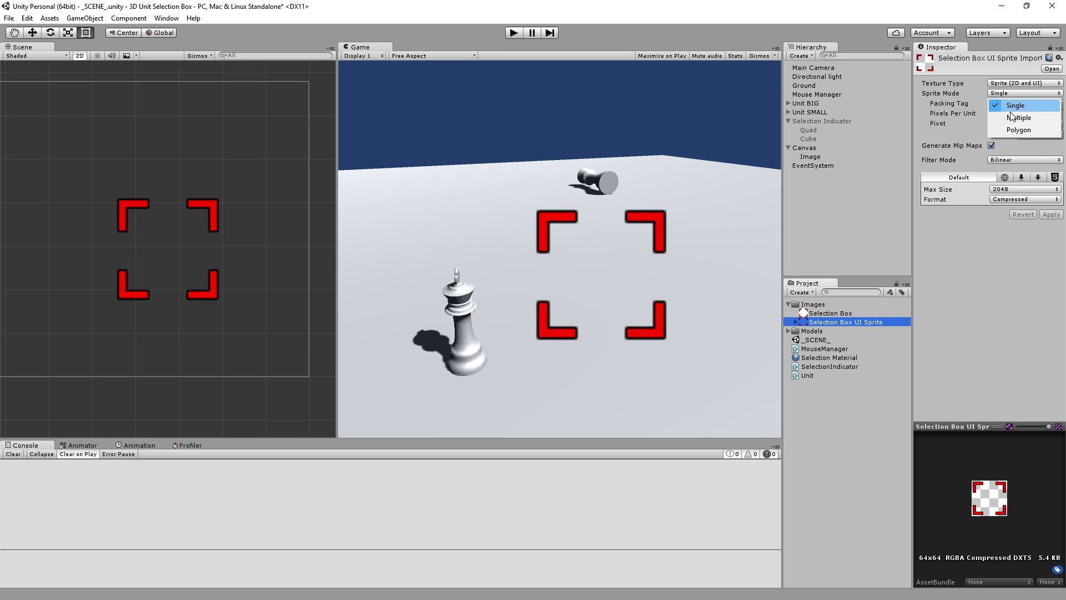
{"action": "left_click", "coordinate": [1021, 98]}
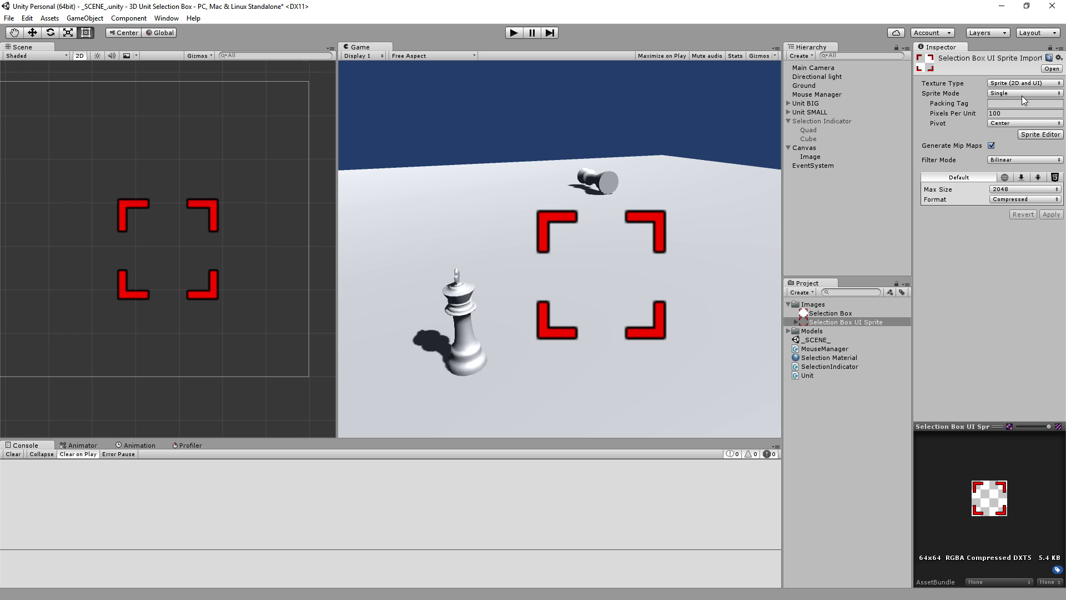
{"action": "left_click", "coordinate": [1034, 135]}
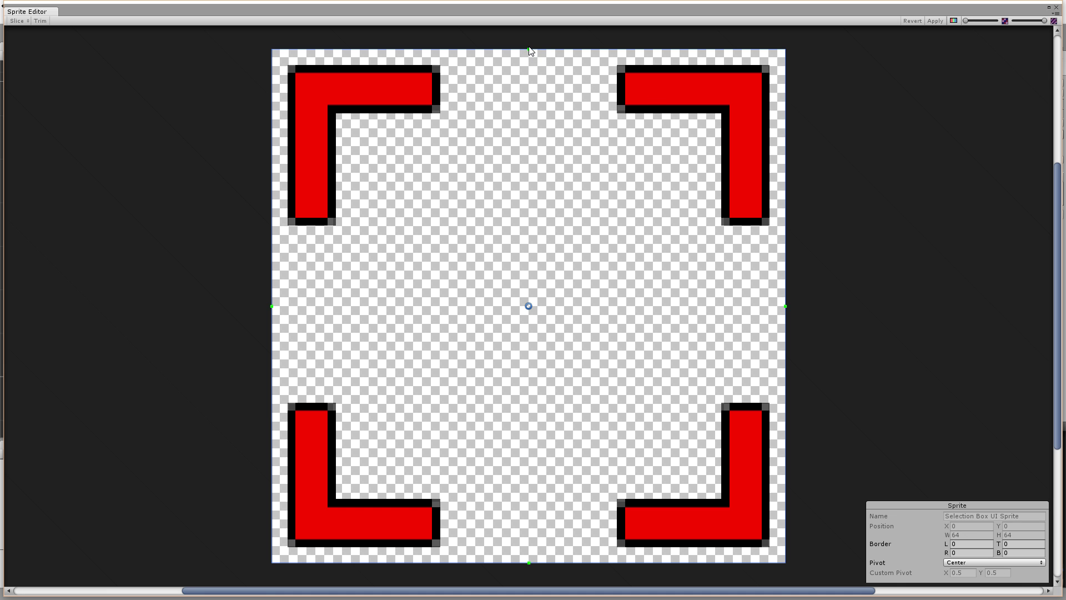
Drag the sprite's slice borders to L 22, T 23, R 22, B 21
{"action": "left_click_drag", "start_coordinate": [529, 50], "coordinate": [525, 225]}
{"action": "left_click_drag", "start_coordinate": [272, 395], "coordinate": [448, 392]}
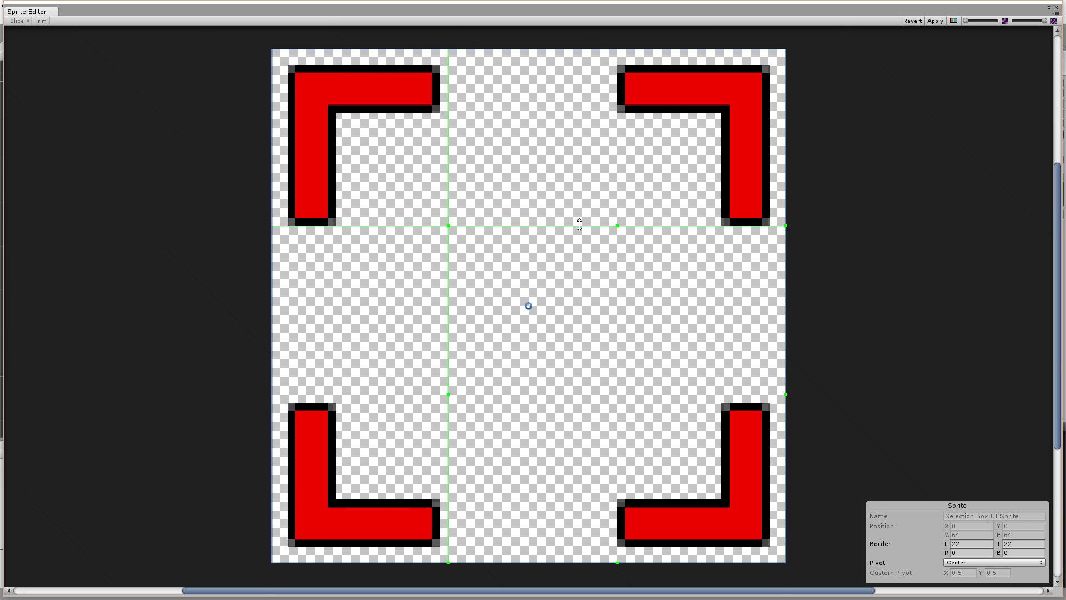
{"action": "left_click_drag", "start_coordinate": [580, 225], "coordinate": [576, 233]}
{"action": "left_click_drag", "start_coordinate": [528, 562], "coordinate": [561, 394]}
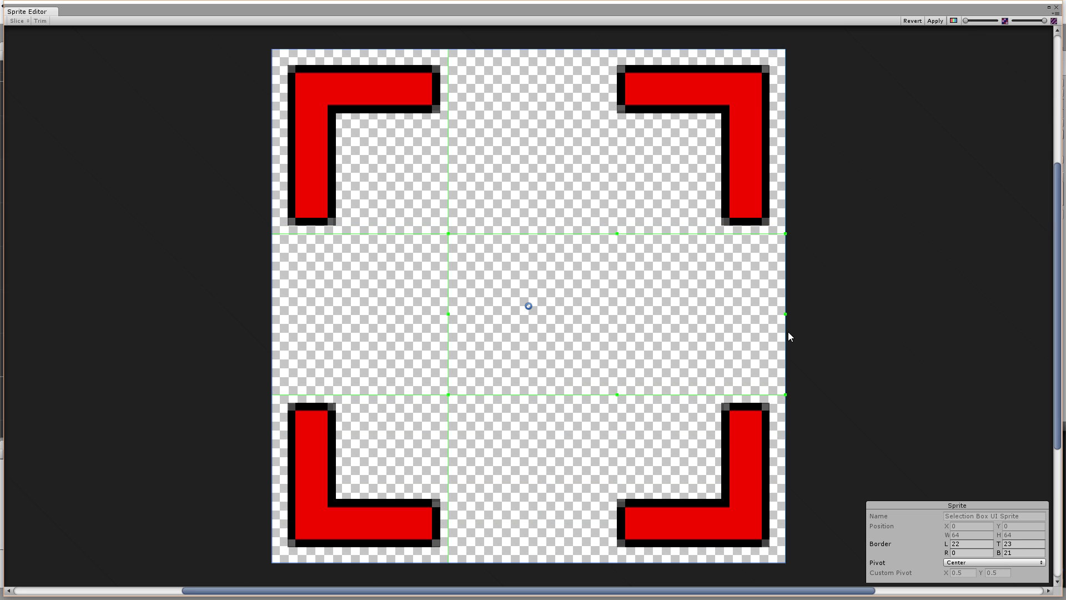
{"action": "left_click_drag", "start_coordinate": [786, 332], "coordinate": [606, 316]}
Apply the sprite borders, close the Sprite Editor and select the canvas Image
{"action": "left_click", "coordinate": [936, 22]}
{"action": "left_click", "coordinate": [1056, 8]}
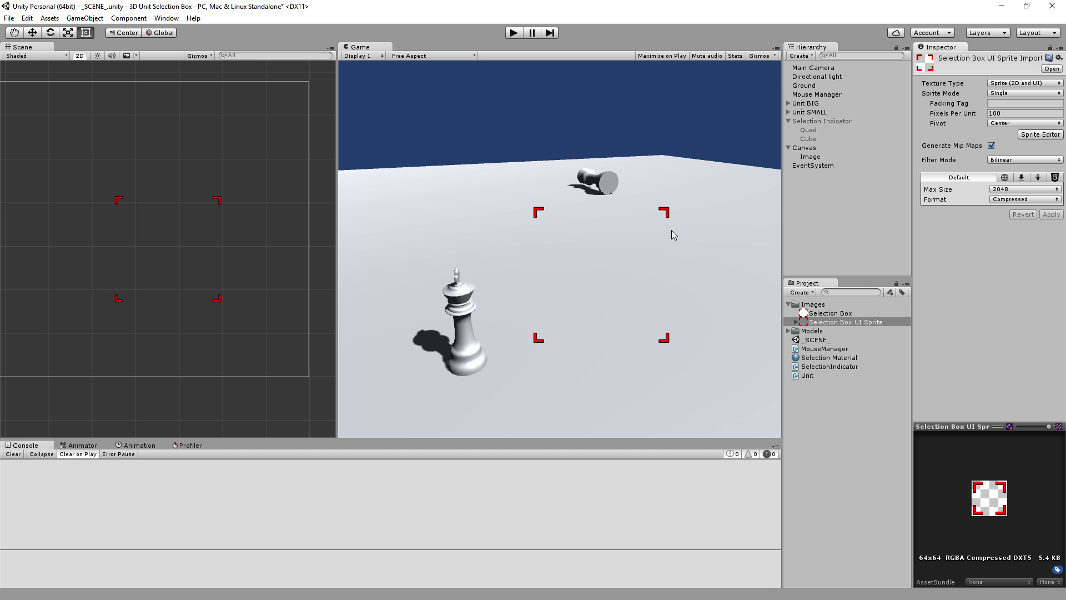
{"action": "left_click", "coordinate": [814, 157]}
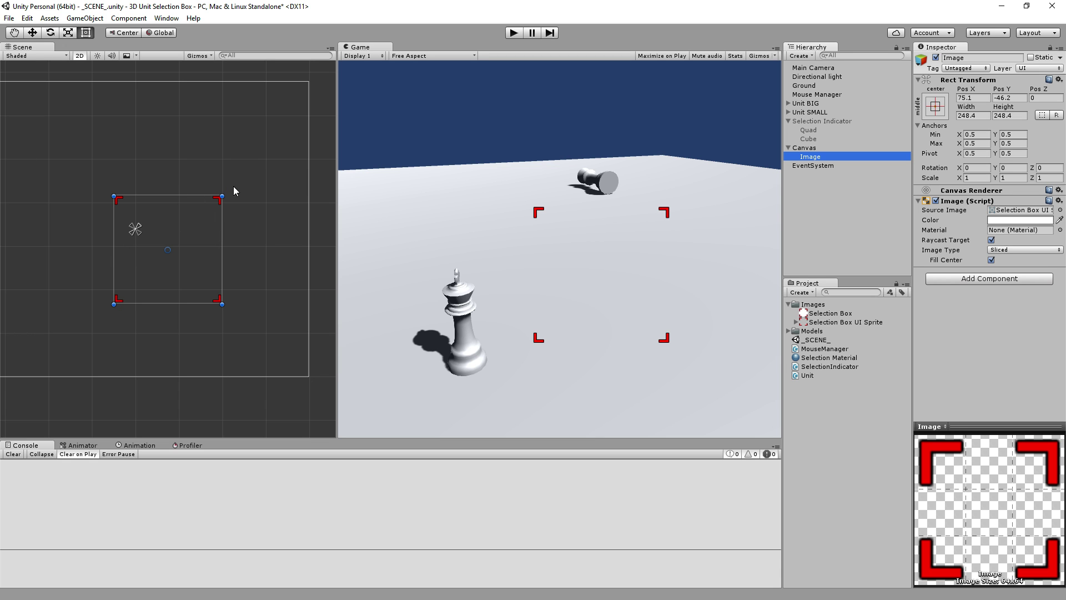
Resize the sliced bracket frame to 110 by 218 and move it to X 71, Y 0
{"action": "mouse_move", "coordinate": [222, 196]}
{"action": "left_mouse_down"}
{"action": "mouse_move", "coordinate": [218, 222]}
{"action": "mouse_move", "coordinate": [201, 152]}
{"action": "mouse_move", "coordinate": [185, 235]}
{"action": "left_mouse_up"}
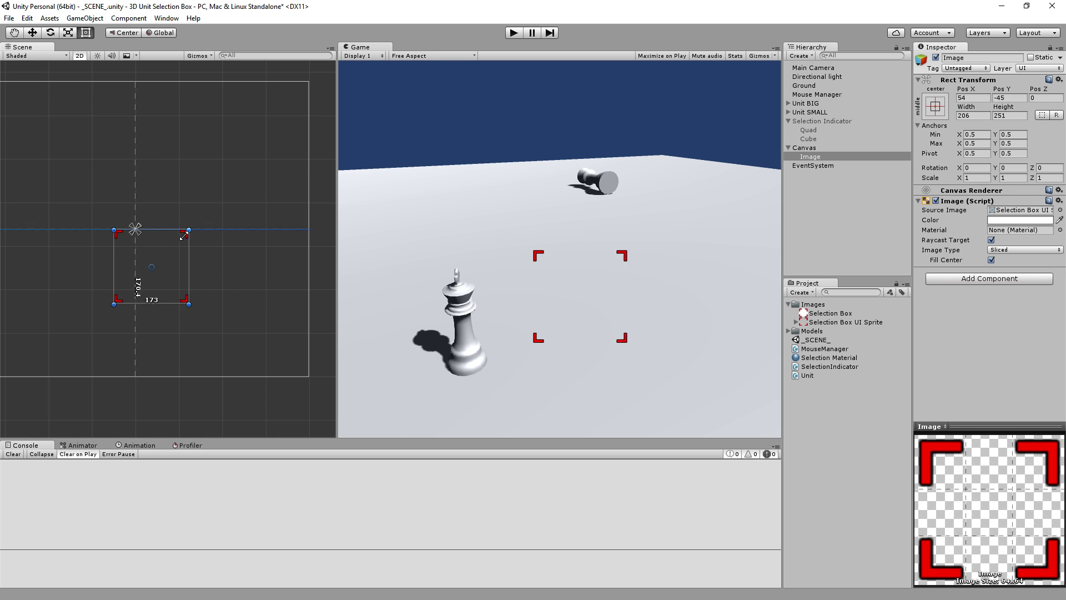
{"action": "mouse_move", "coordinate": [185, 235]}
{"action": "left_mouse_down"}
{"action": "mouse_move", "coordinate": [176, 186]}
{"action": "mouse_move", "coordinate": [188, 195]}
{"action": "mouse_move", "coordinate": [176, 180]}
{"action": "mouse_move", "coordinate": [71, 261]}
{"action": "mouse_move", "coordinate": [52, 335]}
{"action": "left_mouse_up"}
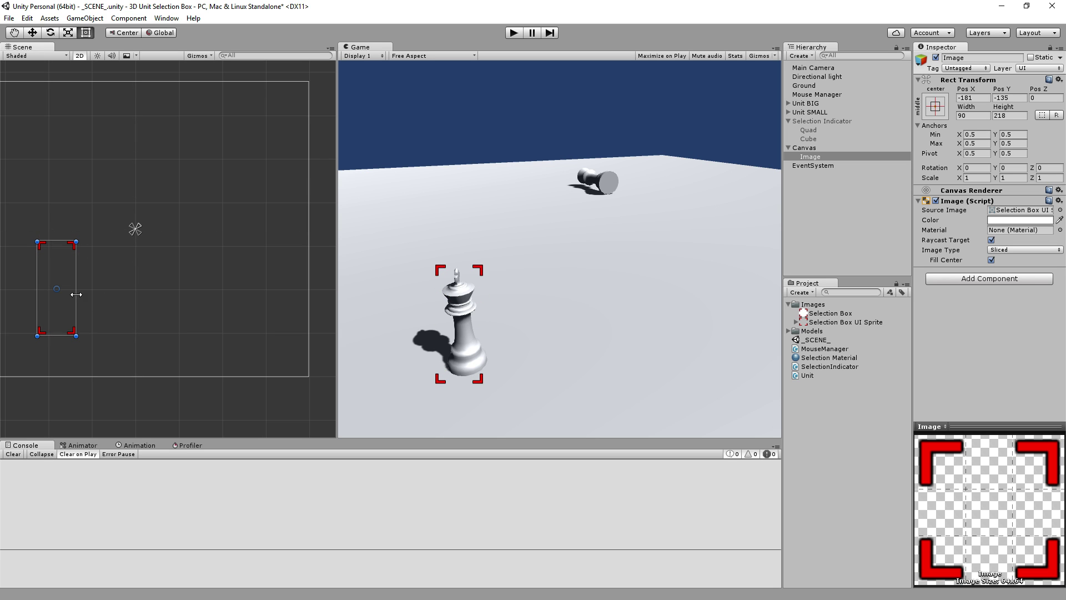
{"action": "left_click_drag", "start_coordinate": [76, 294], "coordinate": [85, 294]}
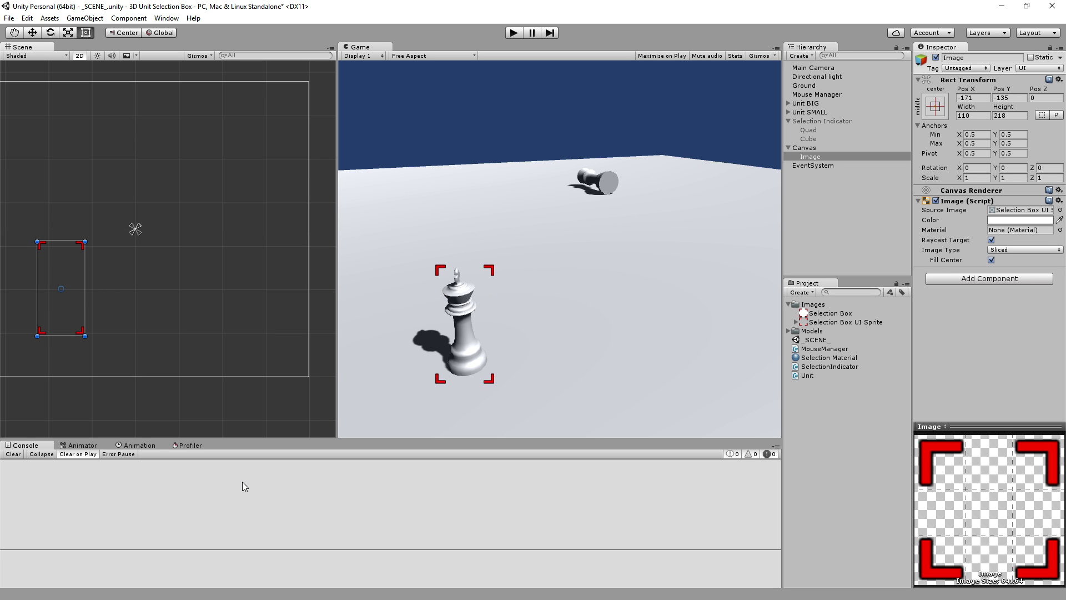
{"action": "left_click_drag", "start_coordinate": [68, 285], "coordinate": [199, 280]}
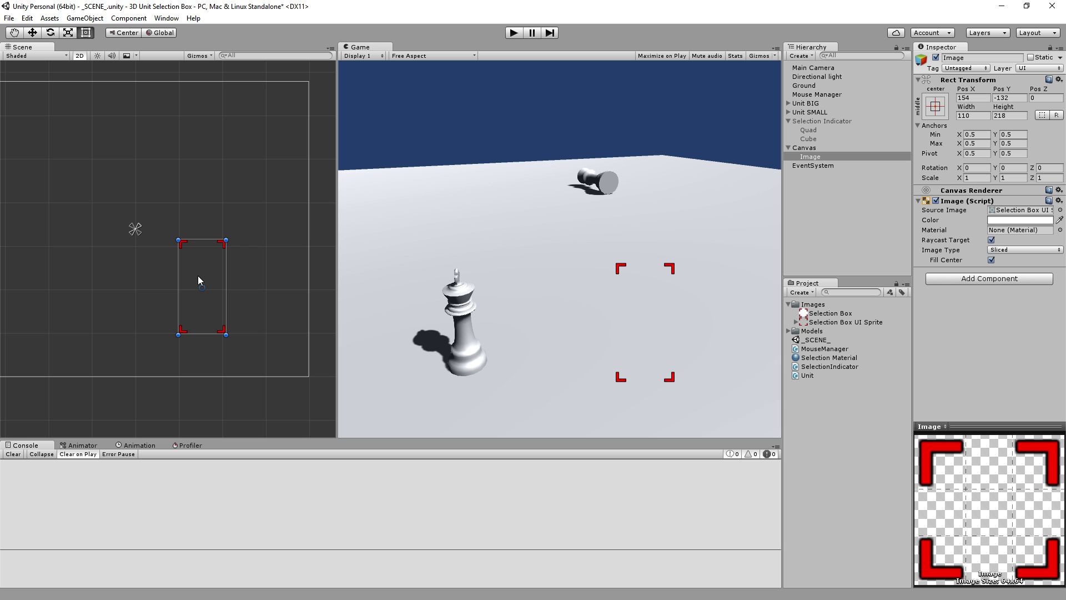
{"action": "mouse_move", "coordinate": [210, 256]}
{"action": "left_mouse_down"}
{"action": "mouse_move", "coordinate": [174, 167]}
{"action": "mouse_move", "coordinate": [166, 198]}
{"action": "left_mouse_up"}
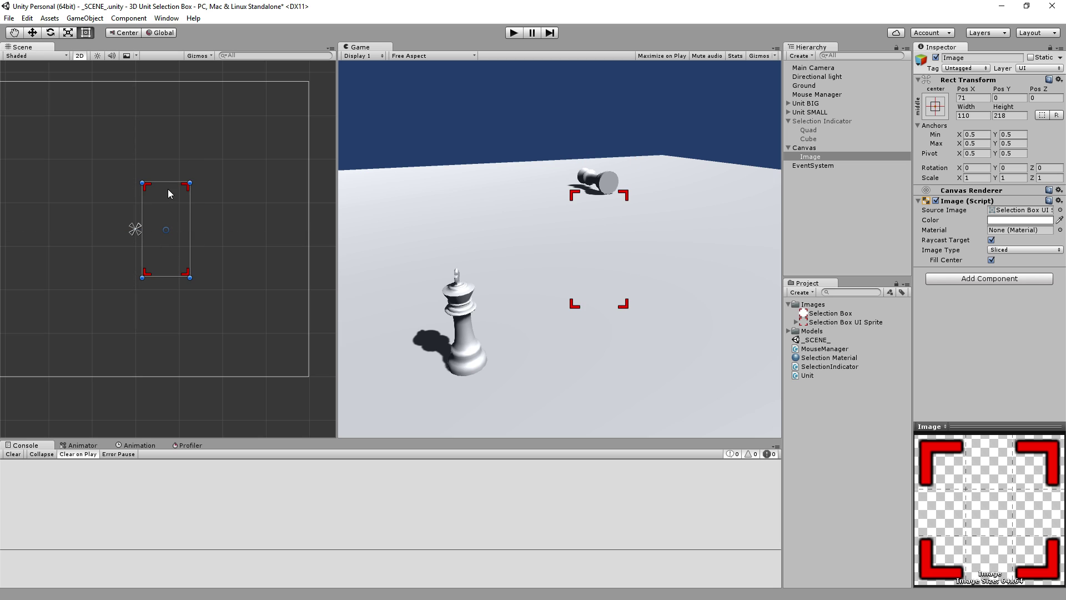
Add a New Text child under the bracket Image and check the Image's size
{"action": "right_click", "coordinate": [808, 155]}
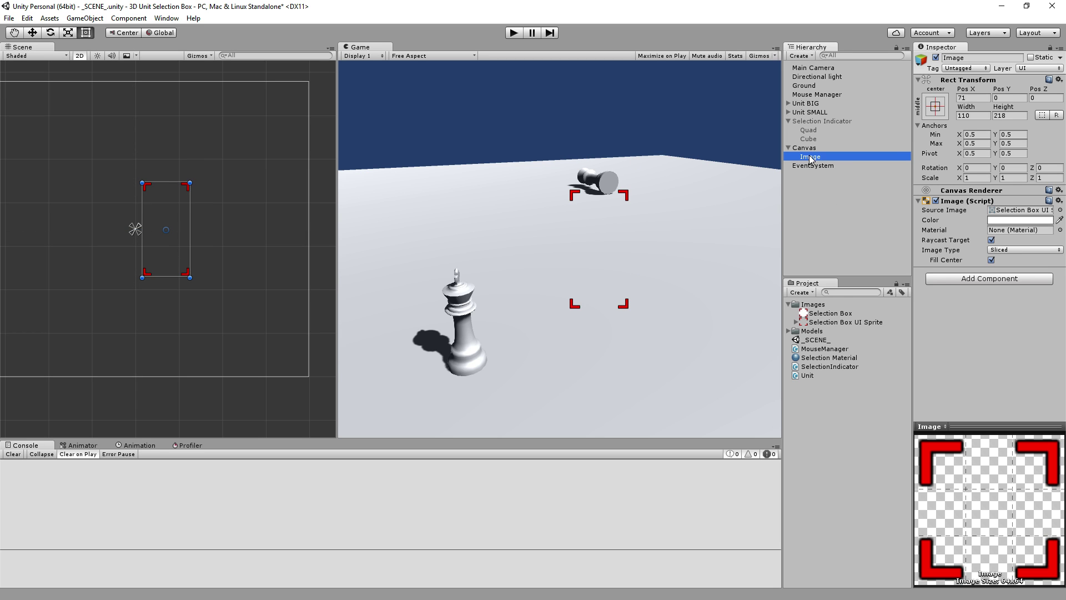
{"action": "mouse_move", "coordinate": [850, 309]}
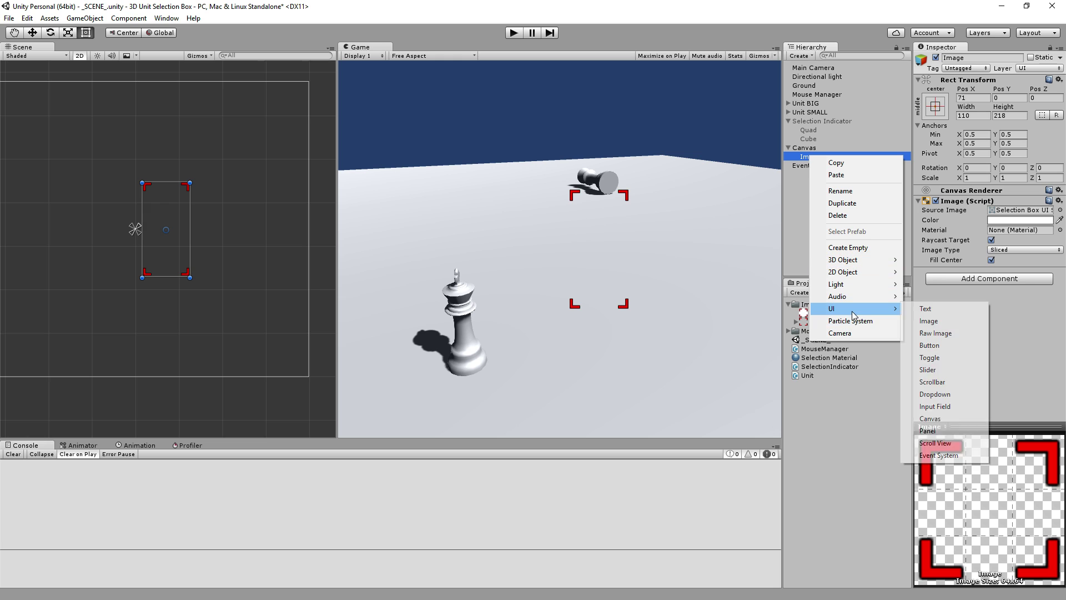
{"action": "left_click", "coordinate": [937, 308]}
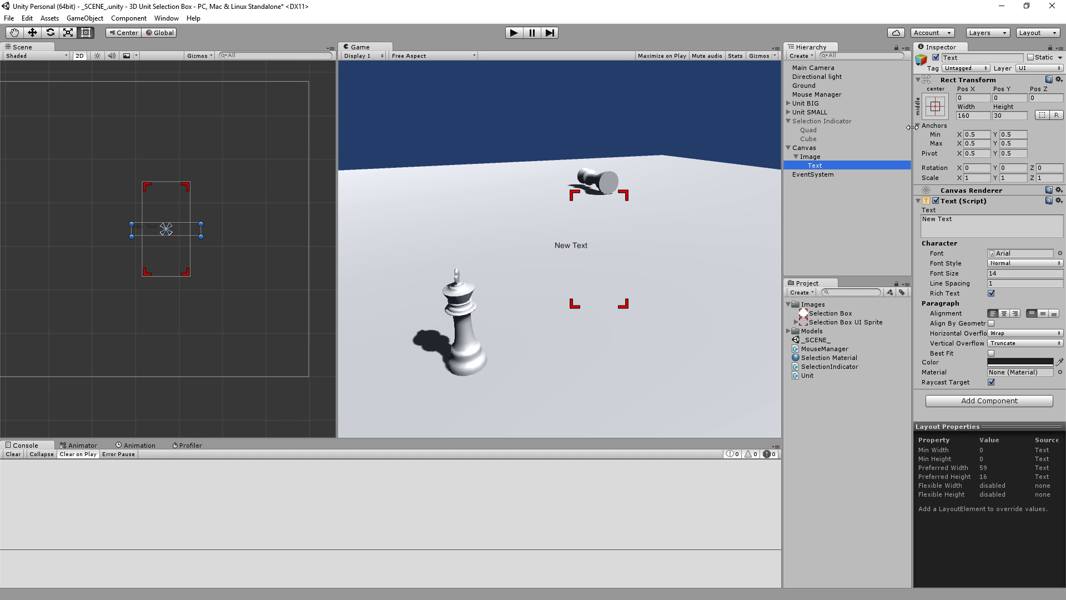
{"action": "left_click", "coordinate": [935, 104]}
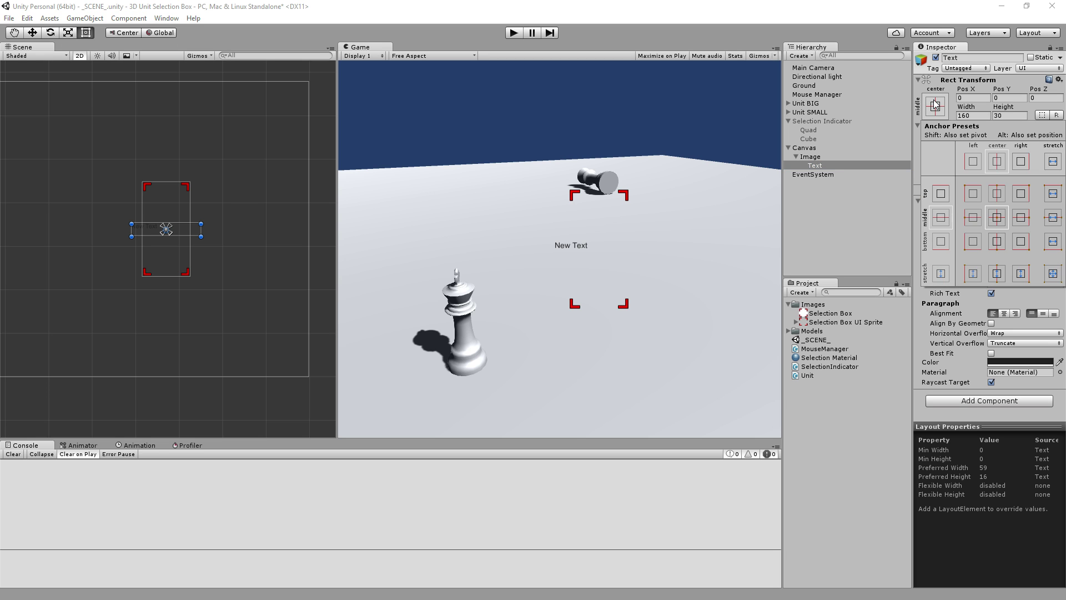
{"action": "left_click", "coordinate": [973, 219]}
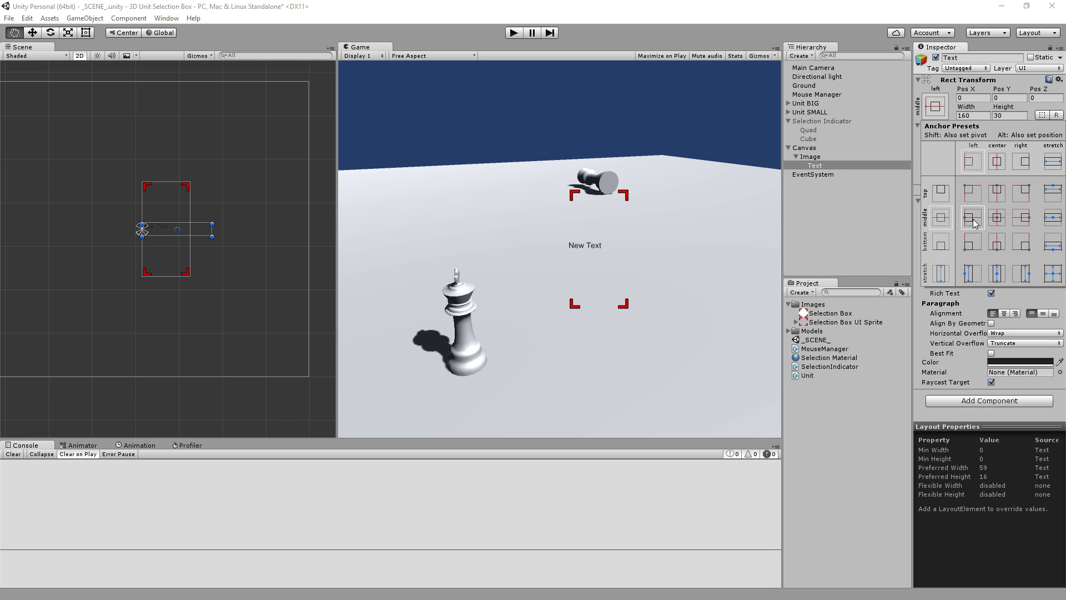
{"action": "key", "text": "t"}
{"action": "double_click", "coordinate": [821, 165]}
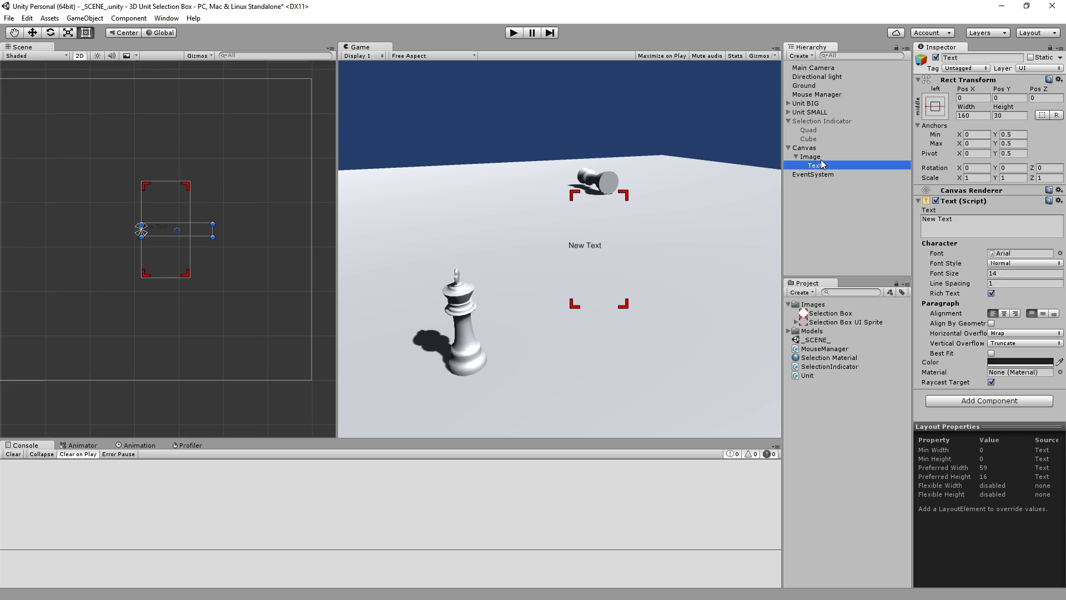
{"action": "left_click", "coordinate": [822, 156]}
{"action": "left_click", "coordinate": [972, 115]}
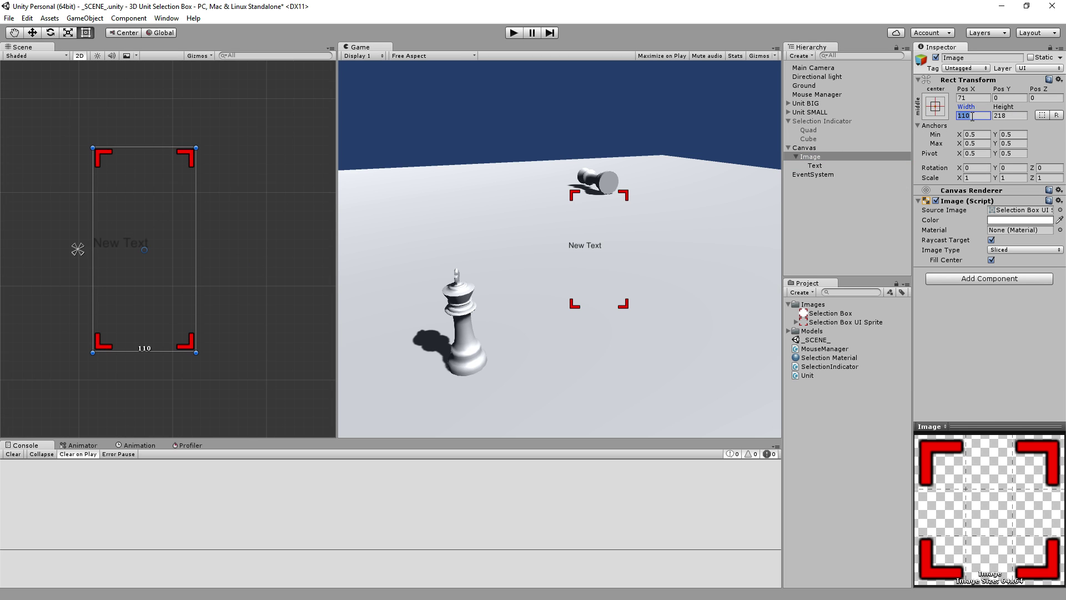
{"action": "left_click", "coordinate": [831, 167]}
Anchor the text to the box's middle-right with Pos X 160
{"action": "type", "text": "110"}
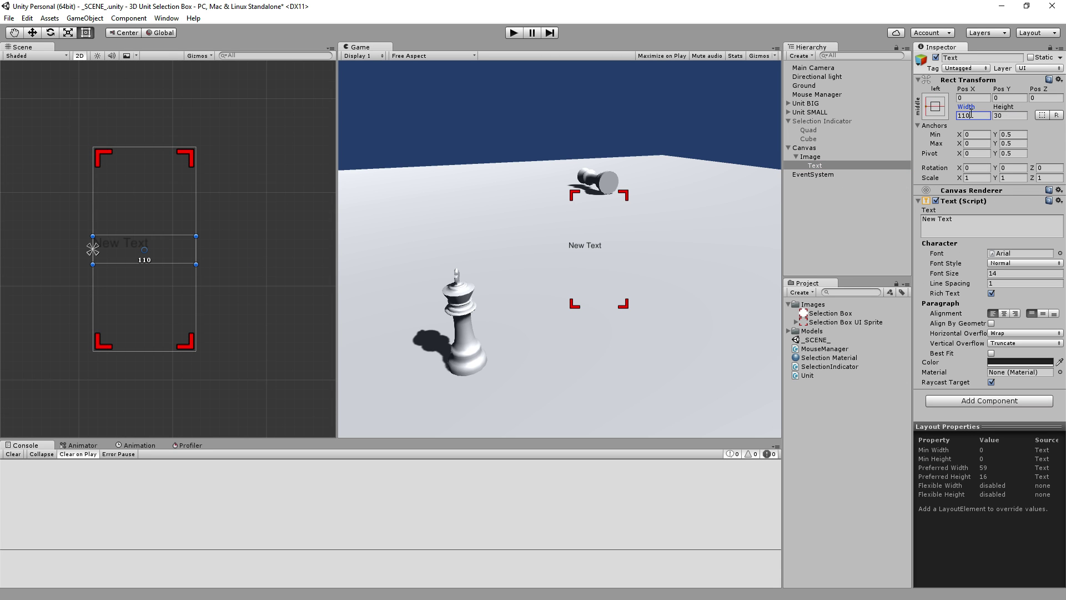
{"action": "key", "text": "Escape"}
{"action": "left_click", "coordinate": [973, 98]}
{"action": "type", "text": "110"}
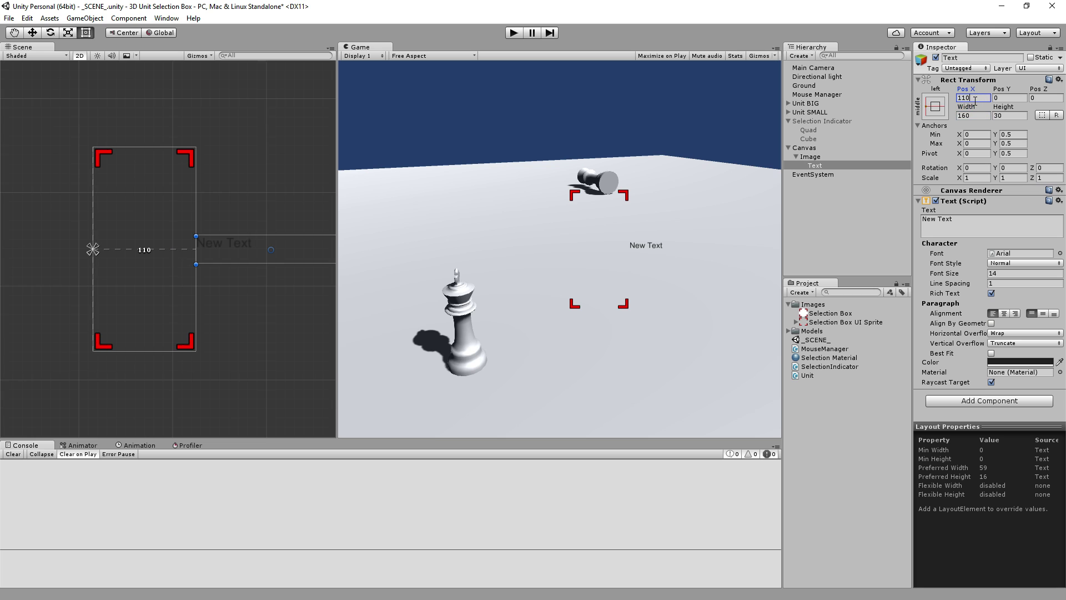
{"action": "left_click", "coordinate": [935, 106]}
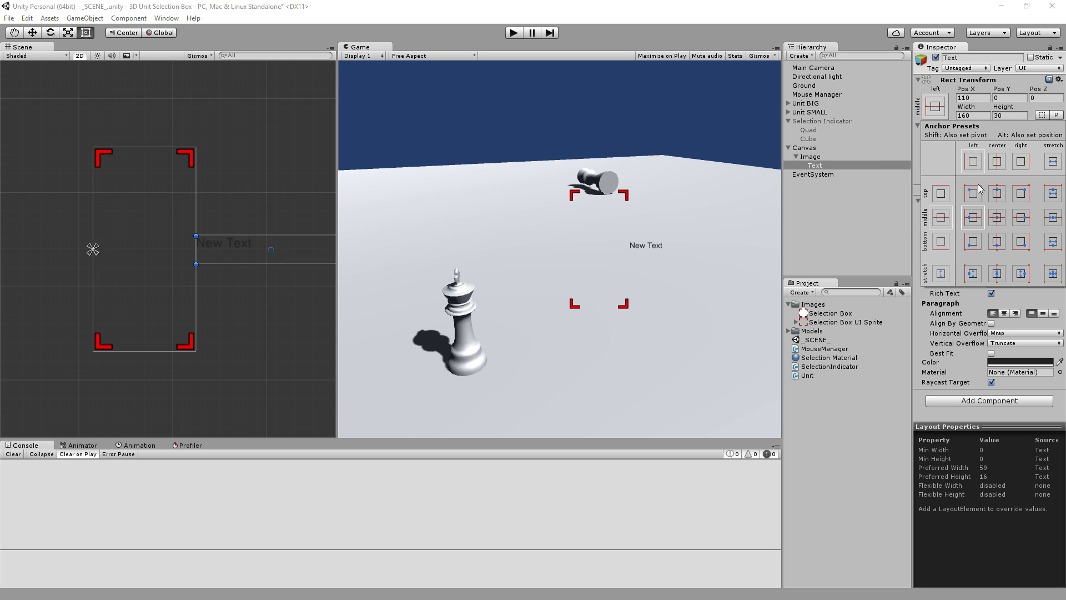
{"action": "left_click", "coordinate": [1024, 221], "text": "alt"}
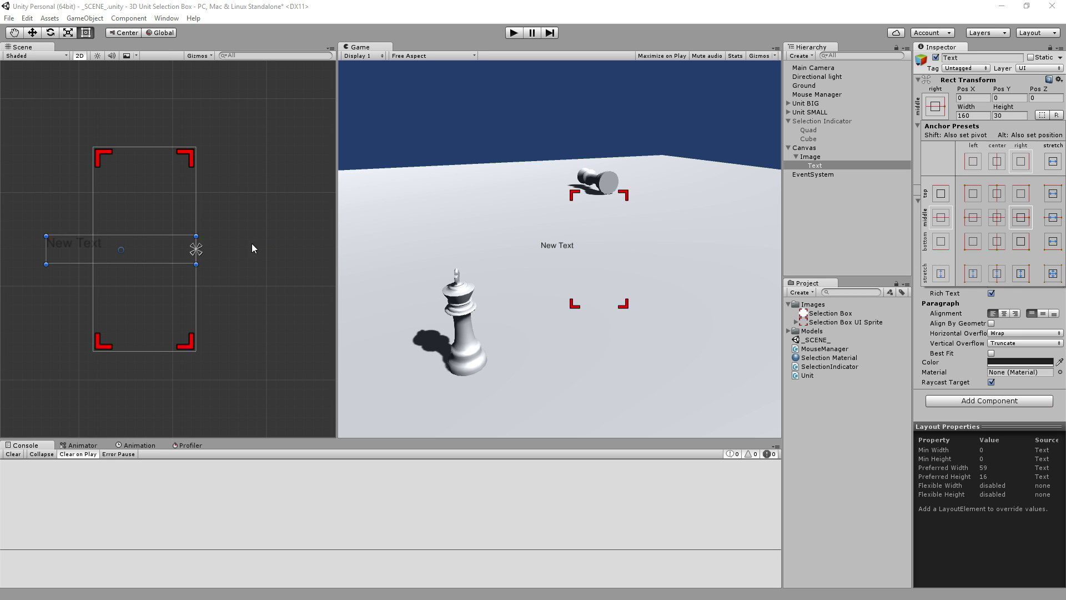
{"action": "left_click", "coordinate": [948, 334]}
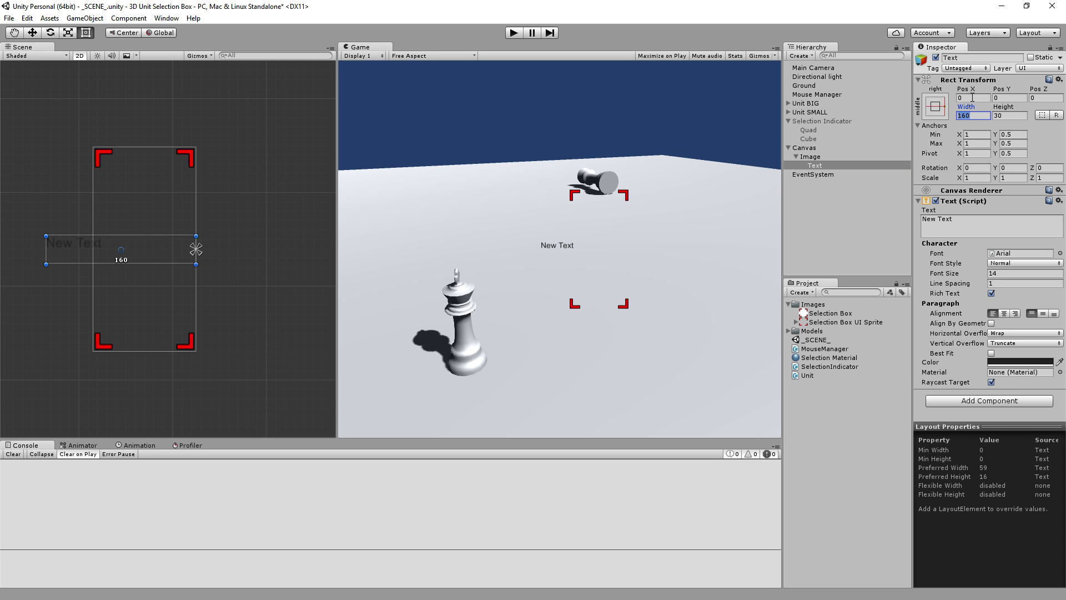
{"action": "left_click", "coordinate": [973, 97]}
{"action": "type", "text": "160"}
Widen the bracket Image box slightly in the Scene view
{"action": "mouse_move", "coordinate": [329, 157]}
{"action": "left_mouse_down"}
{"action": "mouse_move", "coordinate": [289, 160]}
{"action": "mouse_move", "coordinate": [447, 161]}
{"action": "left_mouse_up"}
{"action": "left_click", "coordinate": [842, 158]}
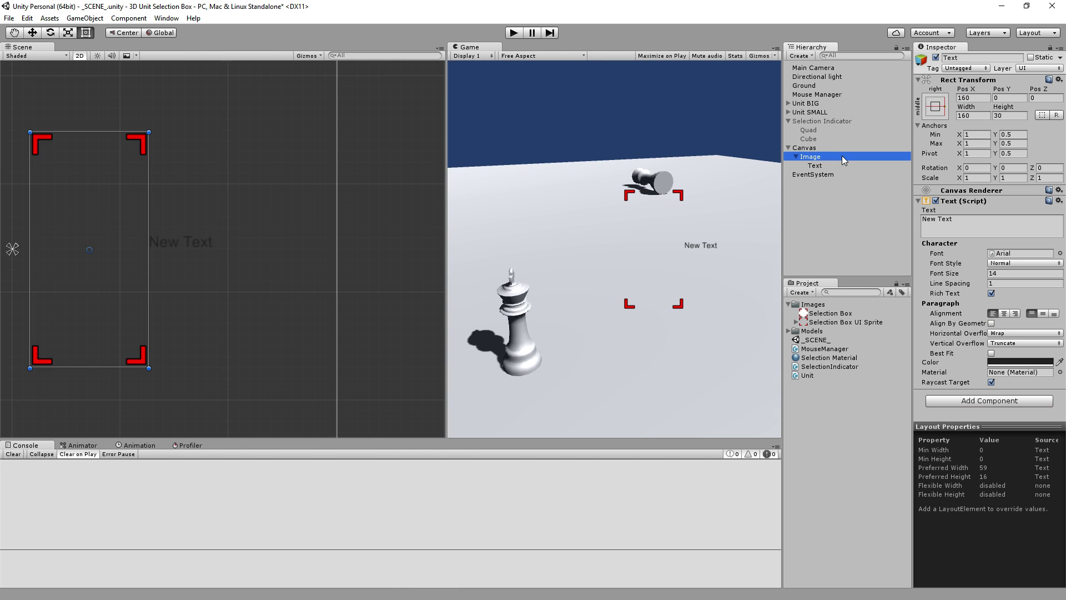
{"action": "mouse_move", "coordinate": [148, 190]}
{"action": "left_mouse_down"}
{"action": "mouse_move", "coordinate": [186, 203]}
{"action": "mouse_move", "coordinate": [94, 217]}
{"action": "left_mouse_up"}
{"action": "scroll", "coordinate": [226, 202], "scroll_direction": "down", "scroll_amount": 3}
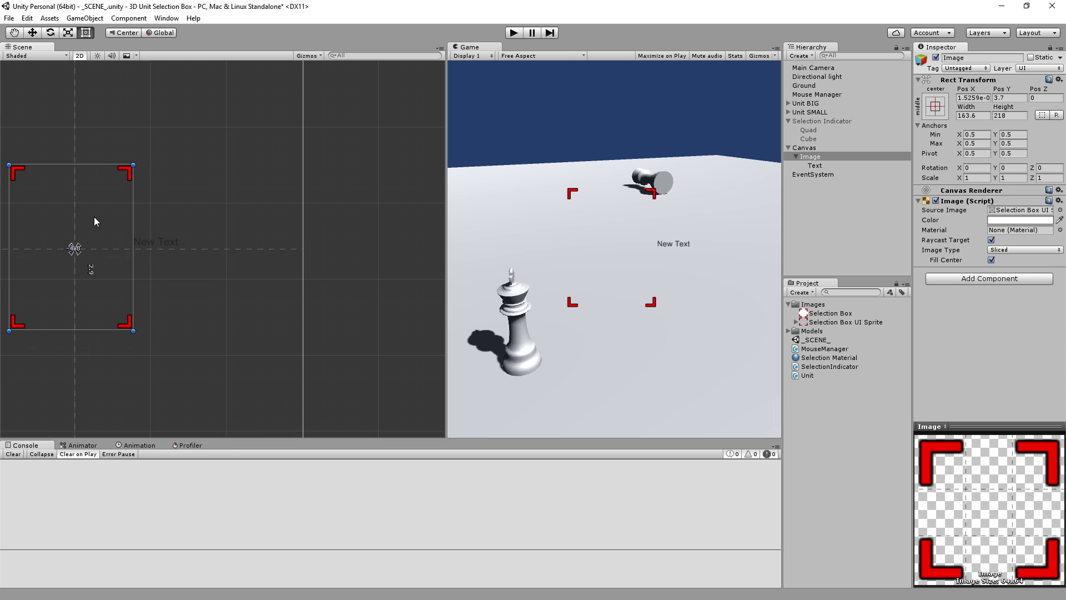
Change the text colour to dark green
{"action": "left_click", "coordinate": [841, 165]}
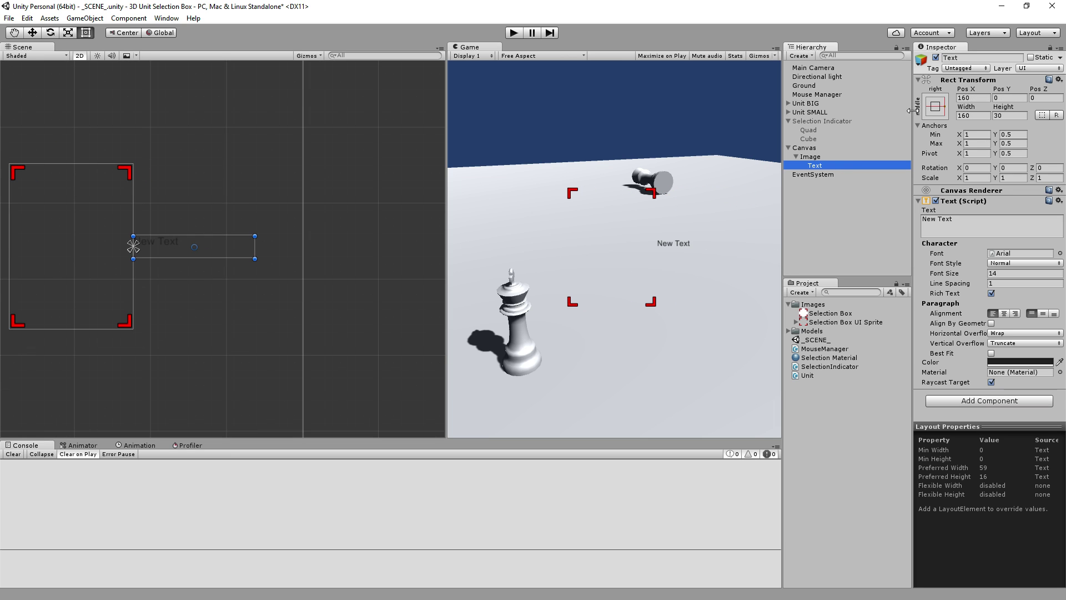
{"action": "left_click", "coordinate": [980, 225]}
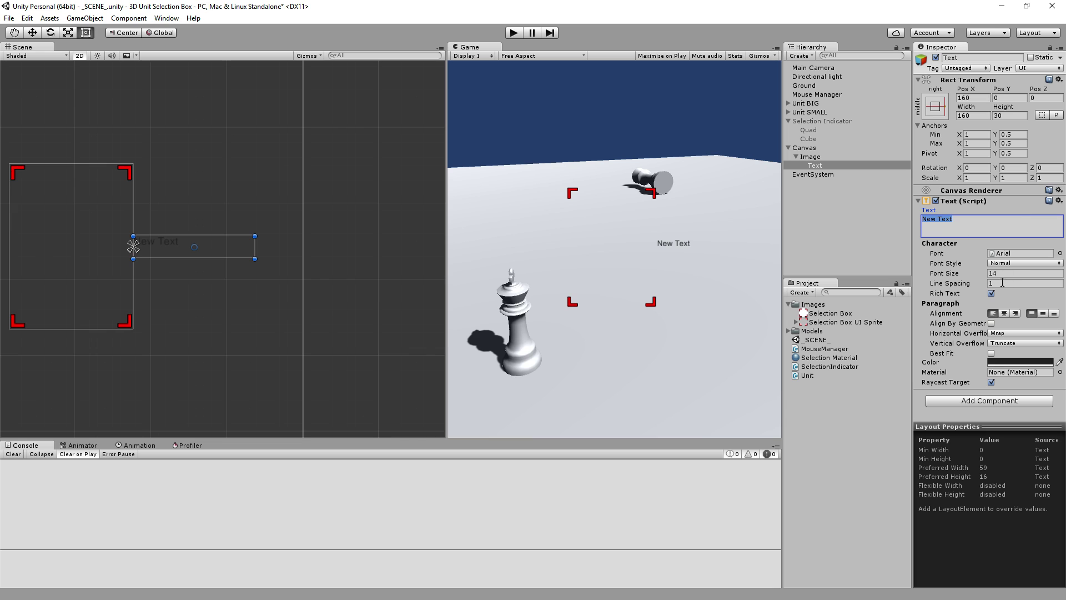
{"action": "left_click", "coordinate": [1011, 363]}
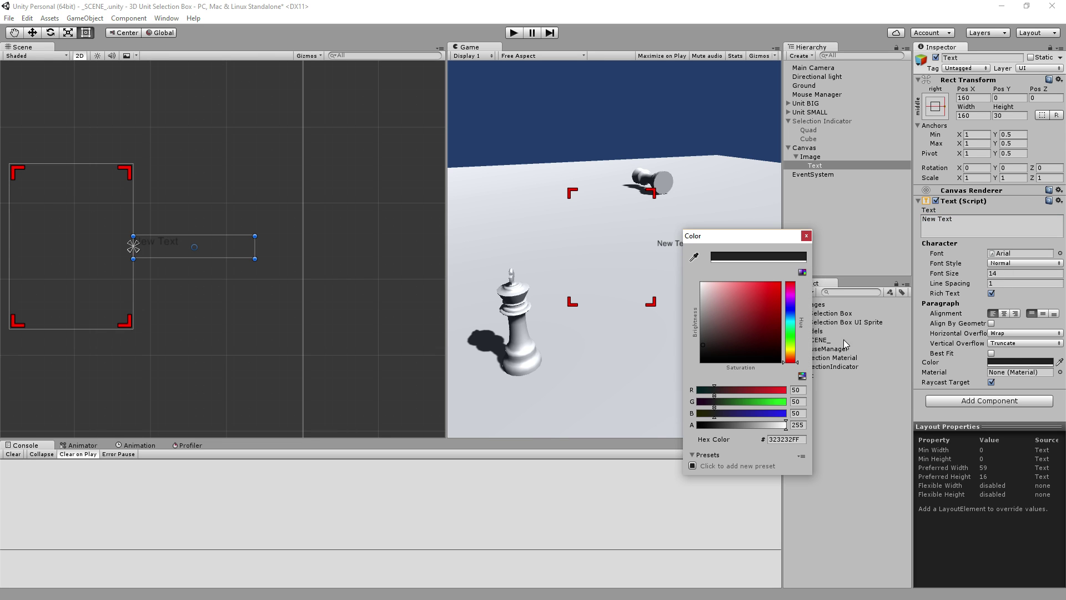
{"action": "left_click_drag", "start_coordinate": [794, 343], "coordinate": [778, 336]}
{"action": "left_click", "coordinate": [780, 285]}
{"action": "left_click", "coordinate": [778, 323]}
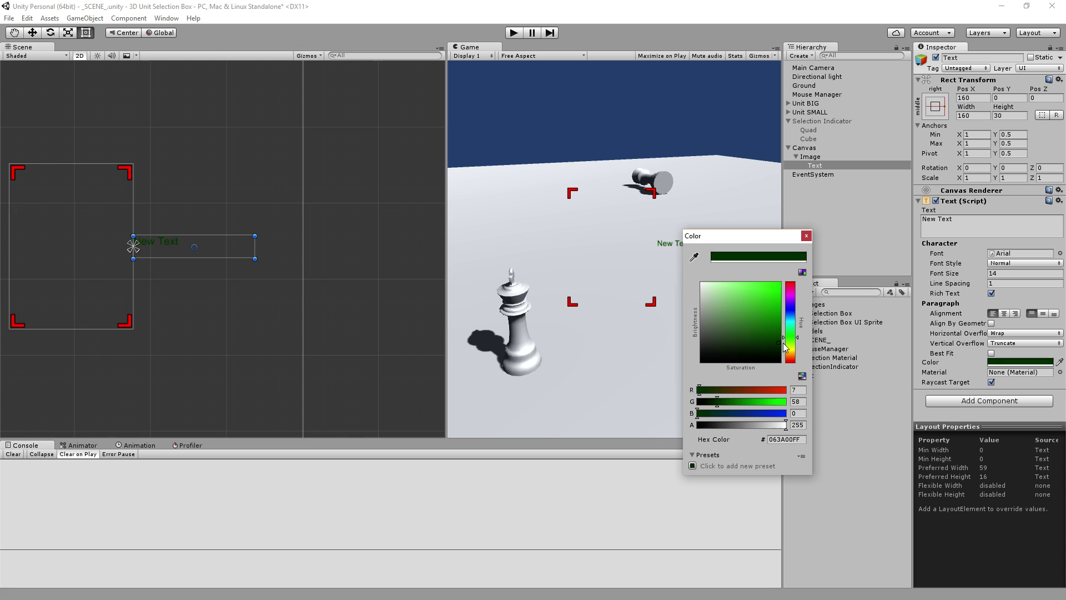
{"action": "left_click", "coordinate": [806, 238]}
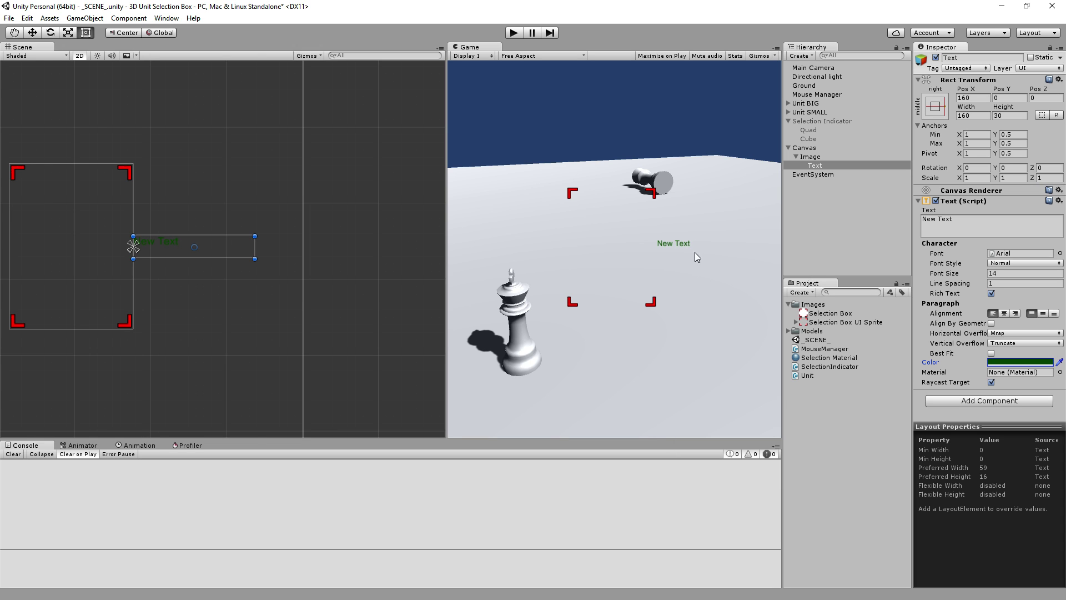
Replace the placeholder with three lines: Unit Name, Distance, Threat Level
{"action": "left_click", "coordinate": [1006, 226]}
{"action": "type", "text": "U"}
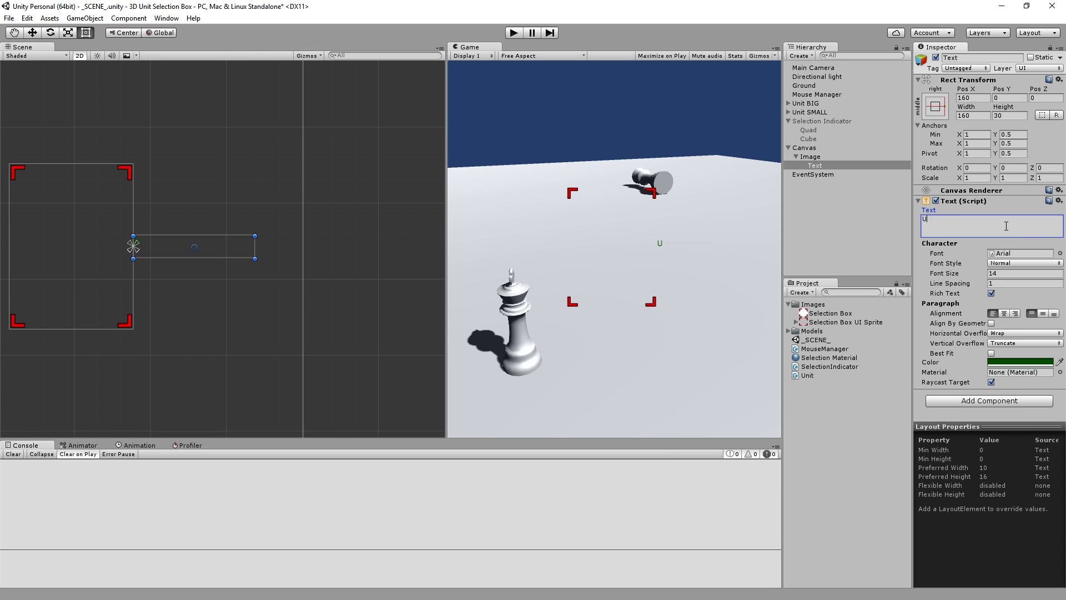
{"action": "type", "text": "nit Name"}
{"action": "key", "text": "Return"}
{"action": "type", "text": "istan"}
{"action": "type", "text": "ce"}
{"action": "key", "text": "Return"}
{"action": "type", "text": "Threat "}
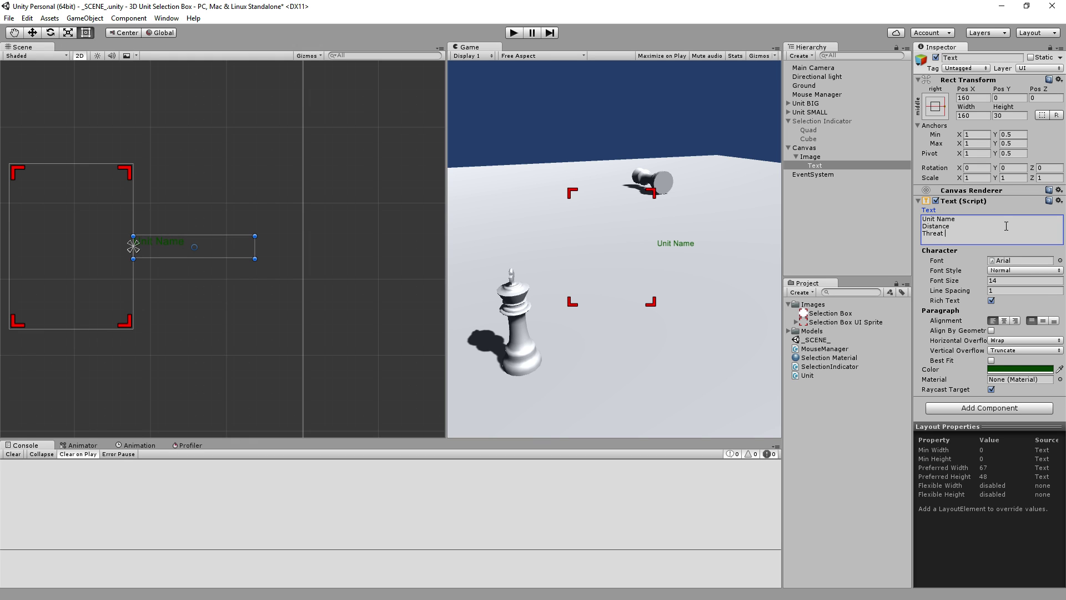
{"action": "type", "text": "Level"}
Stretch the text along the box's right side at Pos X 160, vertically centred
{"action": "left_click_drag", "start_coordinate": [225, 261], "coordinate": [226, 307]}
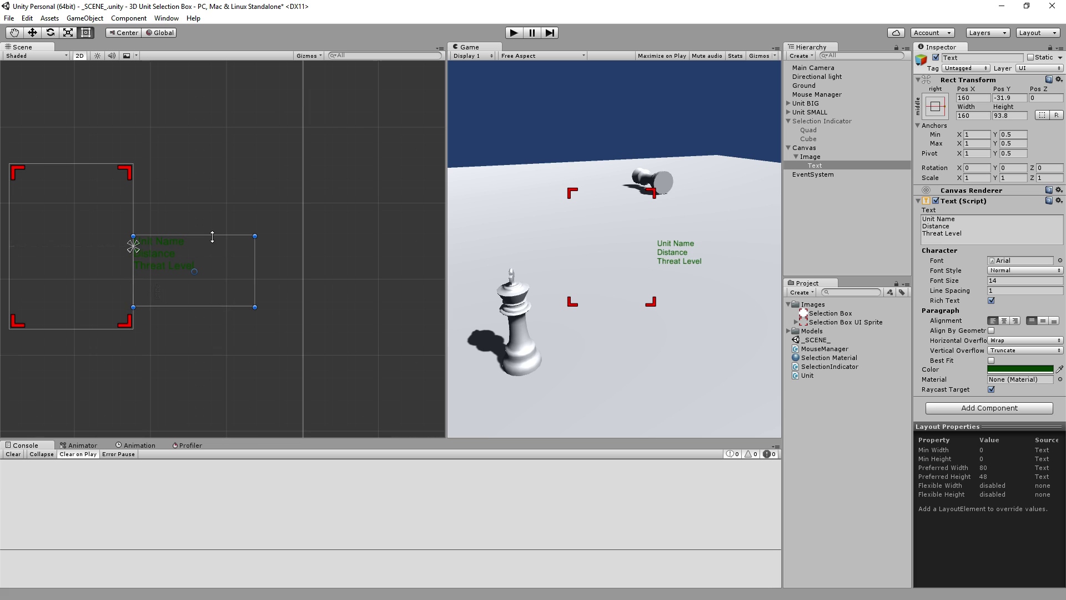
{"action": "left_click_drag", "start_coordinate": [214, 236], "coordinate": [218, 165]}
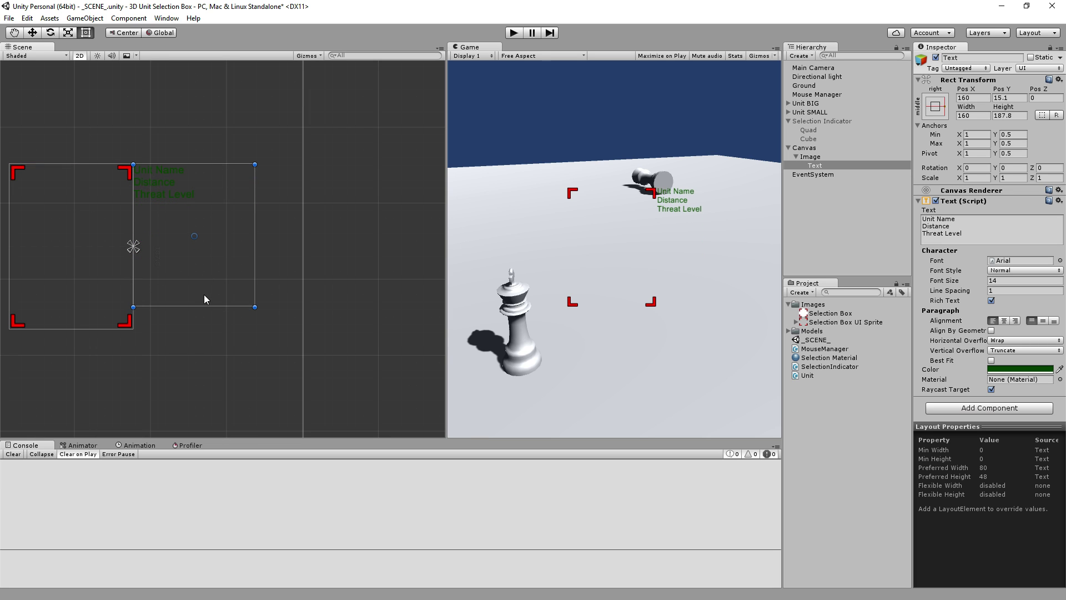
{"action": "left_click_drag", "start_coordinate": [201, 306], "coordinate": [201, 330]}
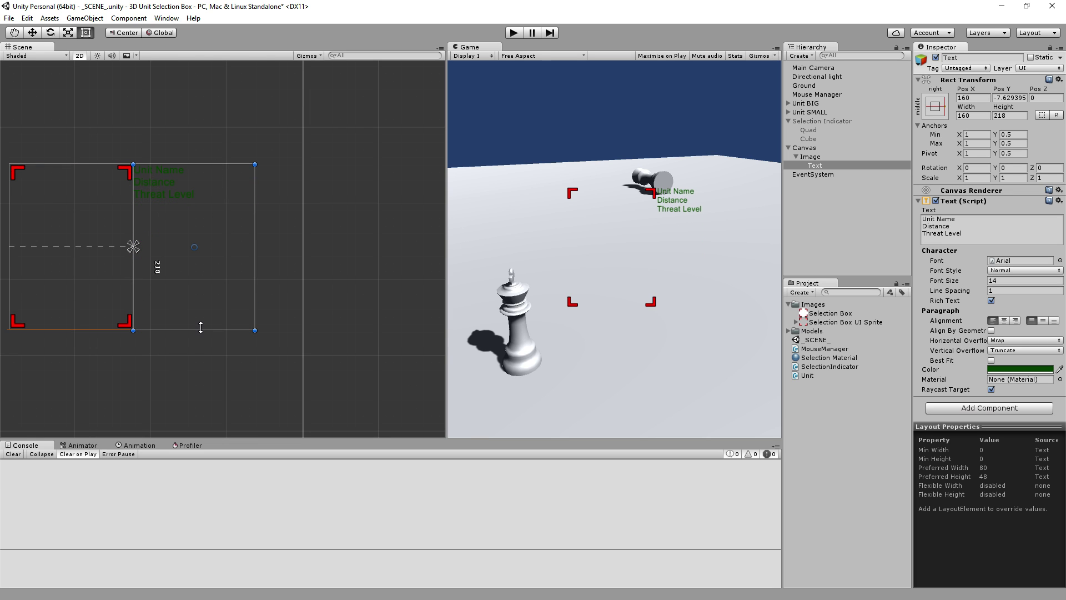
{"action": "left_click", "coordinate": [935, 105]}
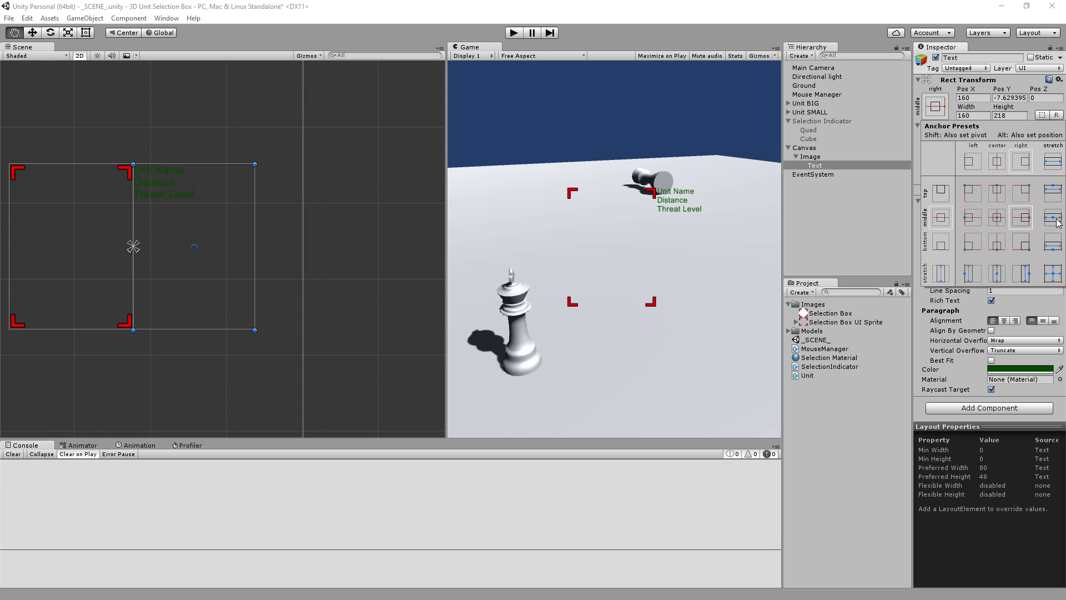
{"action": "left_click", "coordinate": [1024, 272], "text": "alt"}
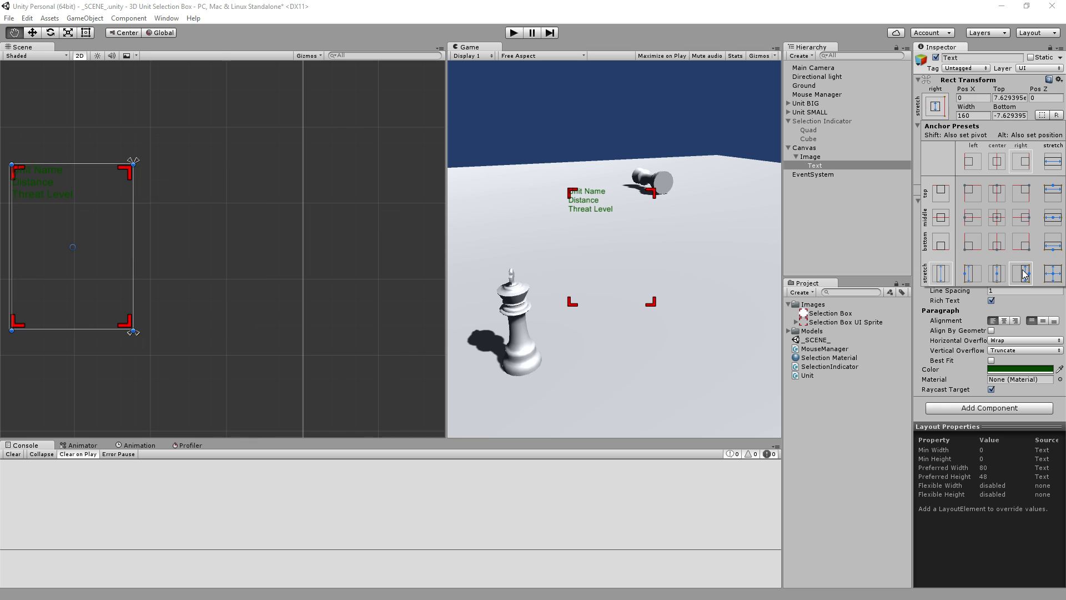
{"action": "left_click", "coordinate": [971, 97]}
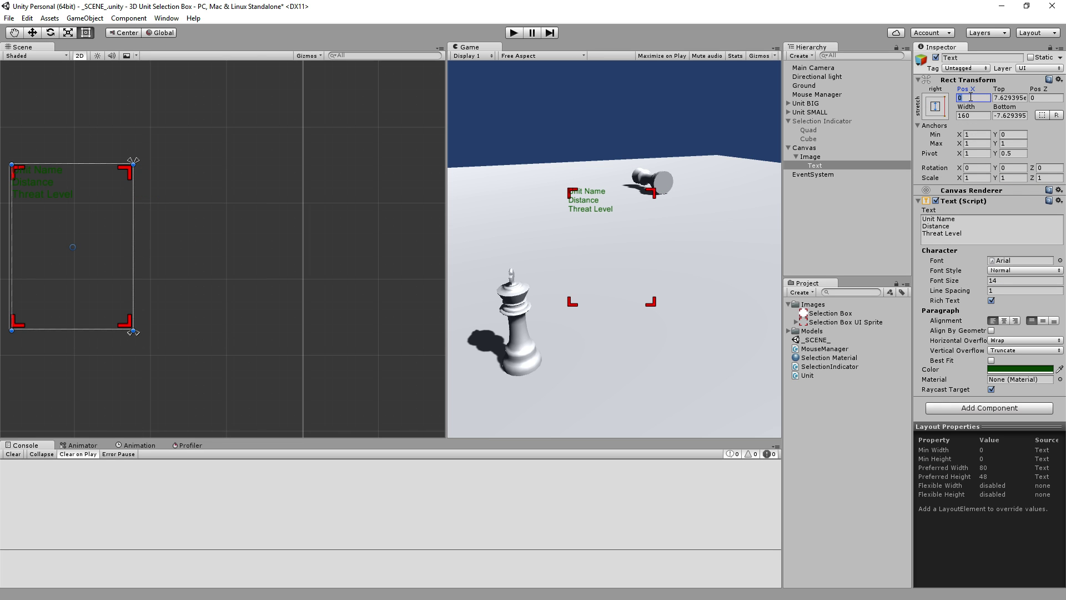
{"action": "type", "text": "160"}
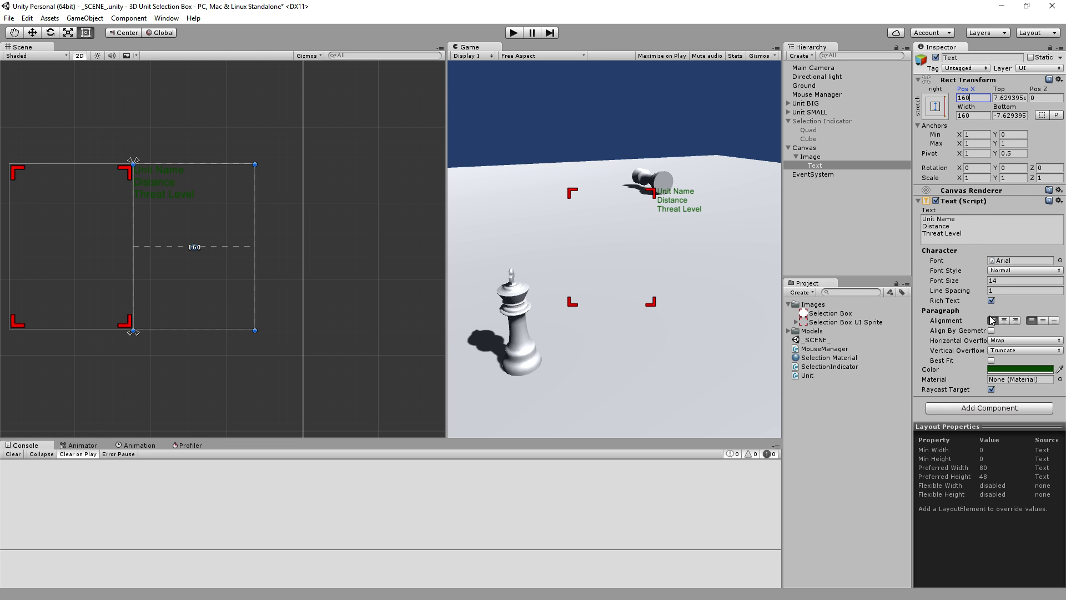
{"action": "left_click", "coordinate": [1044, 321]}
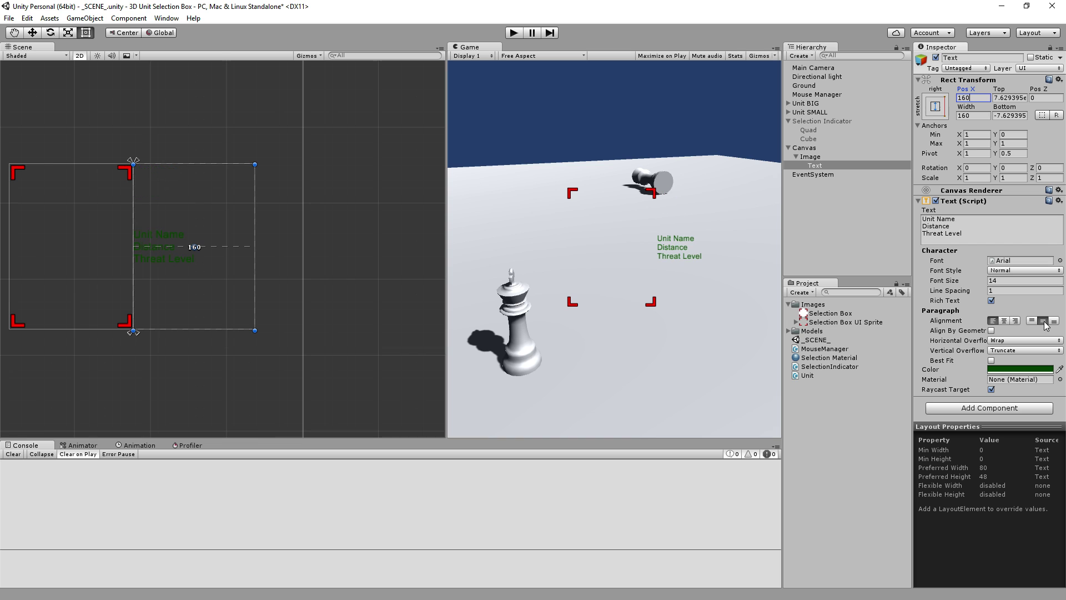
Resize and move the red brackets to tightly frame the distant fallen rook, then save the scene
{"action": "left_click", "coordinate": [79, 182]}
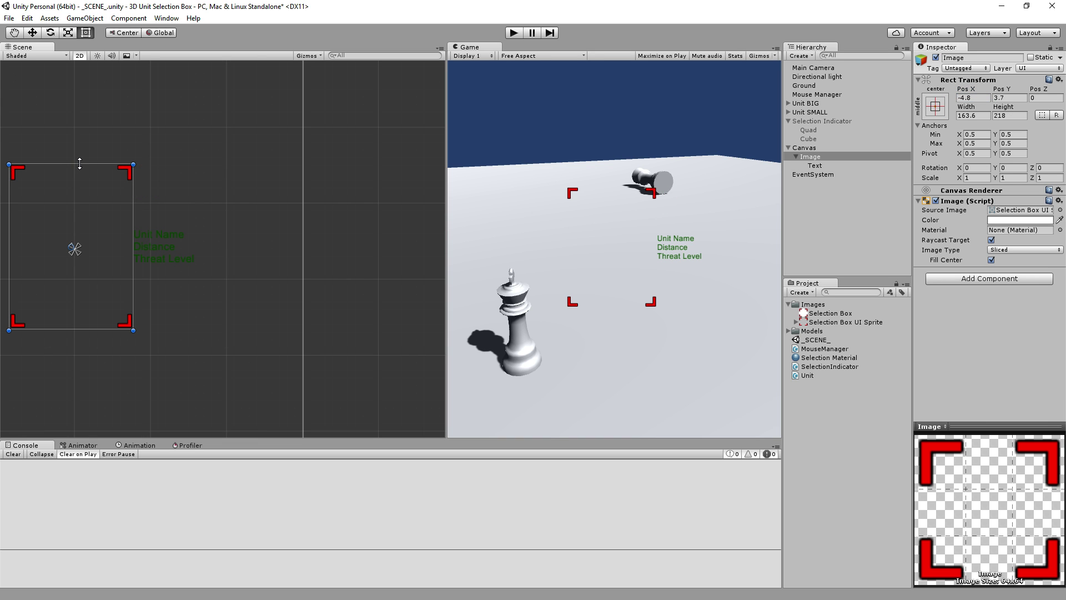
{"action": "mouse_move", "coordinate": [80, 162]}
{"action": "left_mouse_down"}
{"action": "mouse_move", "coordinate": [131, 179]}
{"action": "mouse_move", "coordinate": [142, 198]}
{"action": "left_mouse_up"}
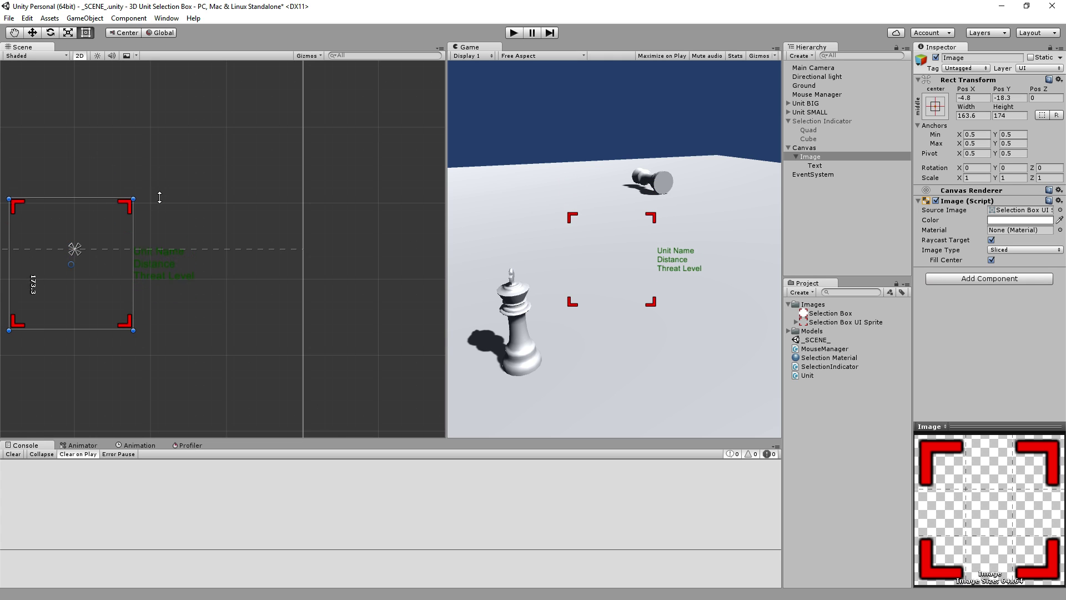
{"action": "mouse_move", "coordinate": [142, 199]}
{"action": "left_mouse_down"}
{"action": "mouse_move", "coordinate": [179, 169]}
{"action": "mouse_move", "coordinate": [159, 184]}
{"action": "mouse_move", "coordinate": [149, 172]}
{"action": "mouse_move", "coordinate": [146, 188]}
{"action": "mouse_move", "coordinate": [164, 145]}
{"action": "mouse_move", "coordinate": [167, 185]}
{"action": "left_mouse_up"}
{"action": "left_click_drag", "start_coordinate": [114, 250], "coordinate": [152, 162]}
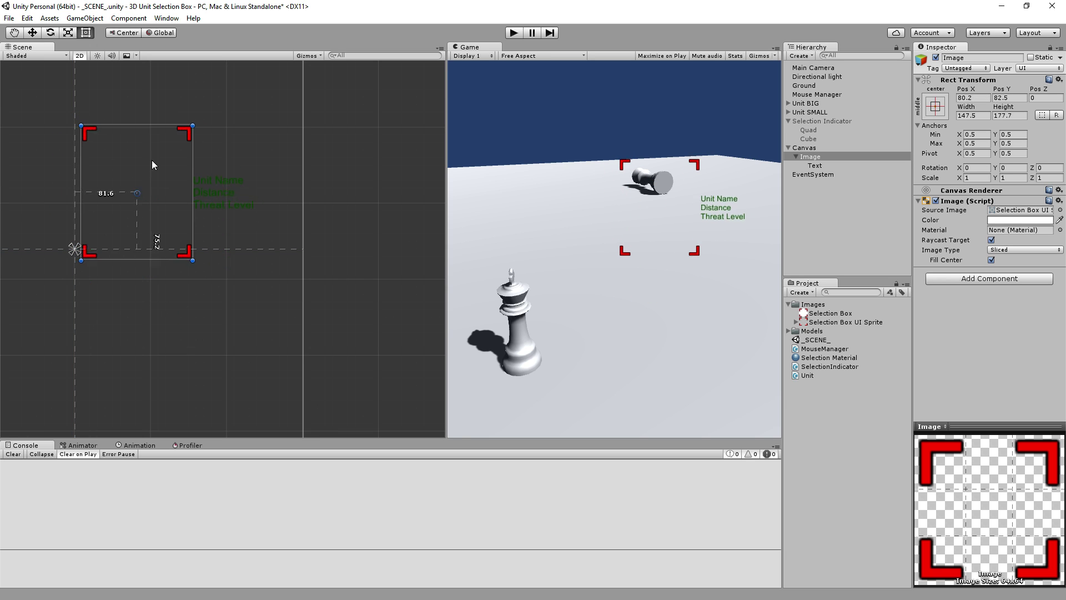
{"action": "mouse_move", "coordinate": [185, 247]}
{"action": "left_mouse_down"}
{"action": "mouse_move", "coordinate": [199, 259]}
{"action": "mouse_move", "coordinate": [162, 189]}
{"action": "left_mouse_up"}
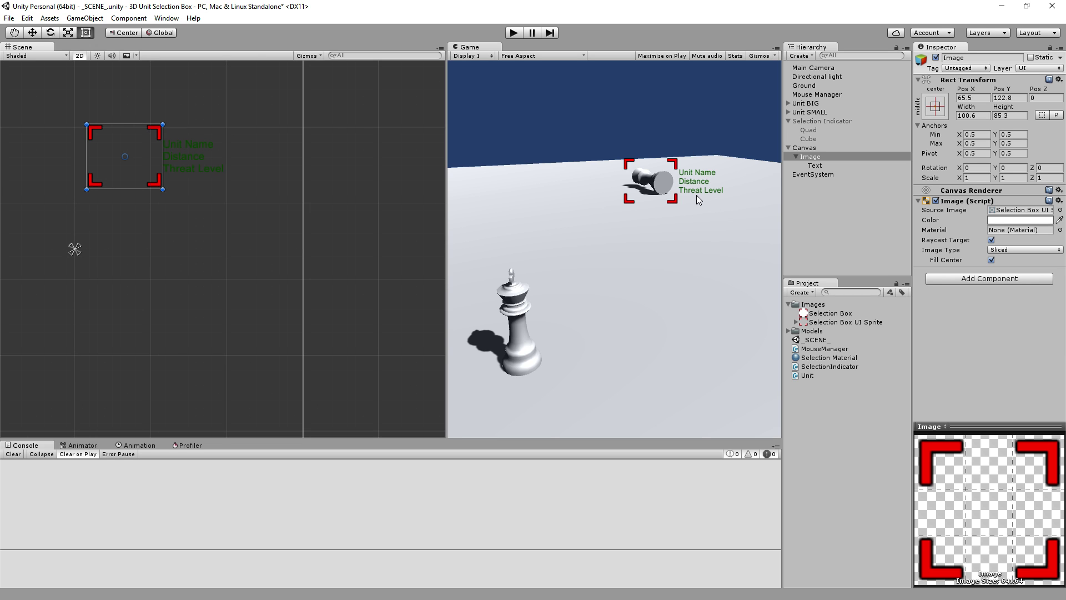
{"action": "middle_click_drag", "start_coordinate": [266, 178], "coordinate": [289, 174]}
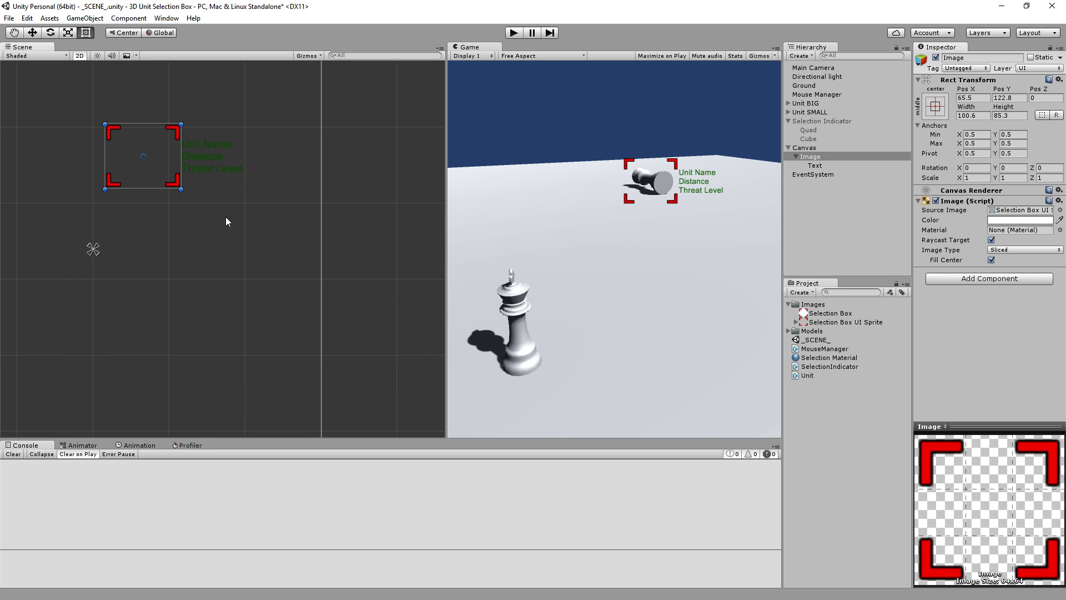
{"action": "middle_click_drag", "start_coordinate": [226, 222], "coordinate": [276, 226]}
{"action": "scroll", "coordinate": [276, 226], "scroll_direction": "down", "scroll_amount": 2}
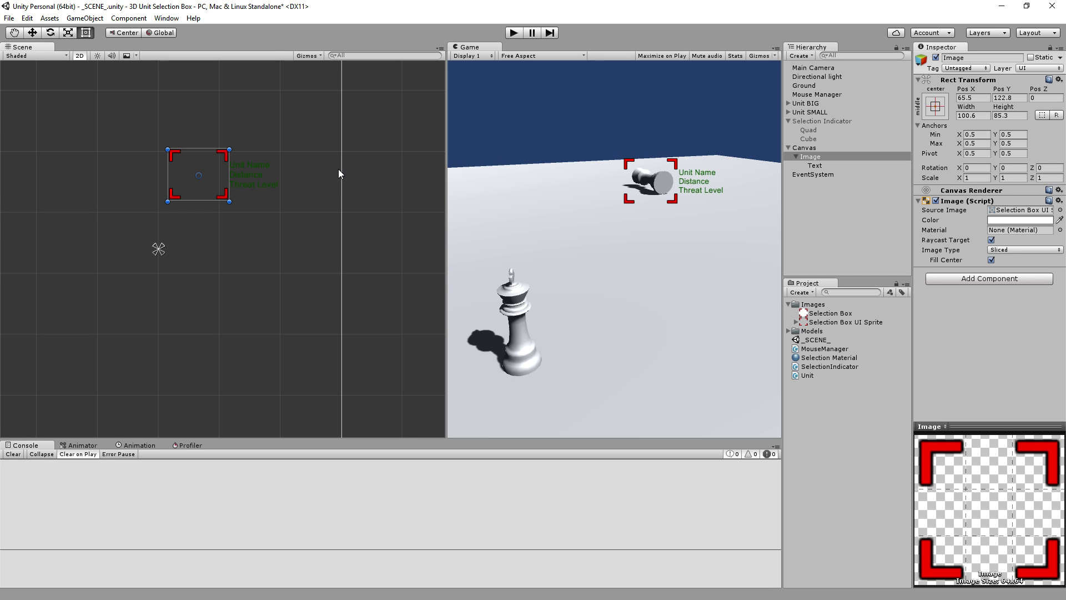
{"action": "key", "text": "ctrl+s"}
Activate the Selection Indicator object, then run and stop Play mode to test it
{"action": "left_click", "coordinate": [808, 122]}
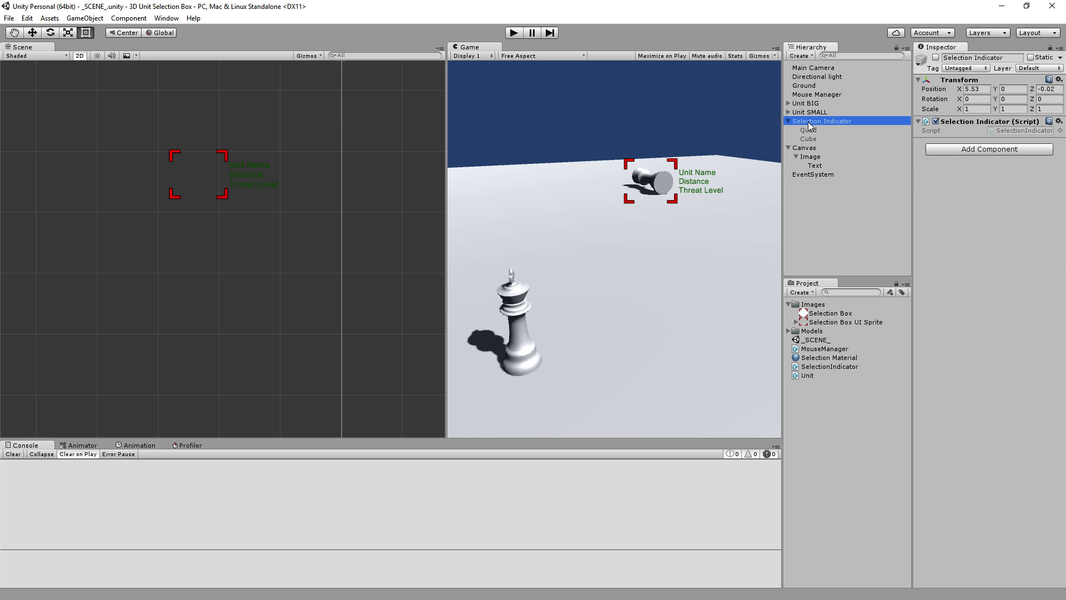
{"action": "left_click", "coordinate": [936, 59]}
{"action": "left_click", "coordinate": [521, 33]}
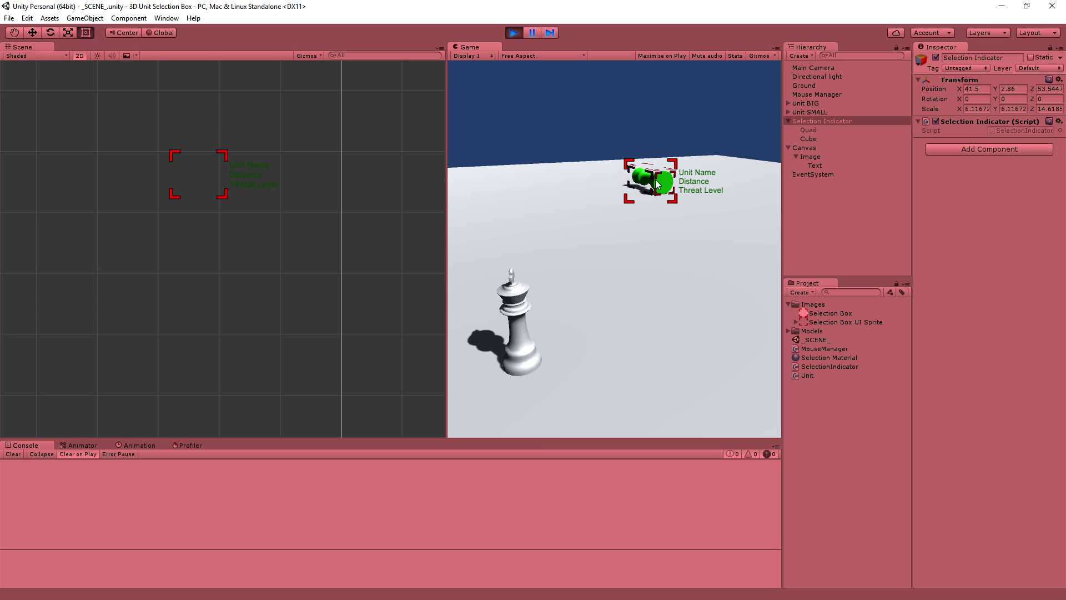
{"action": "left_click", "coordinate": [514, 35]}
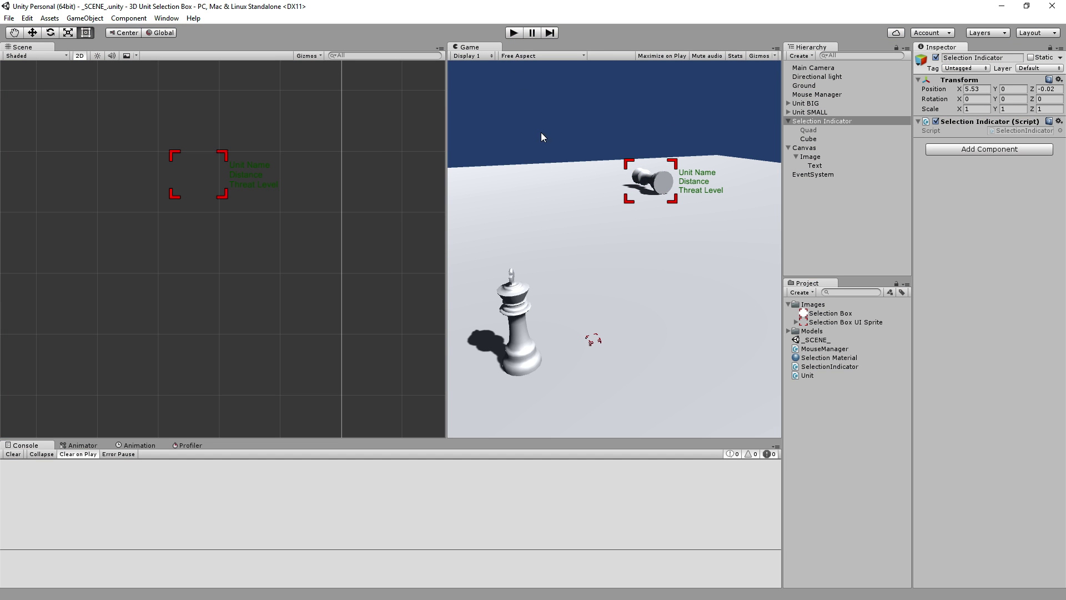
Move Unit BIG much closer, to X 13 and Z -2.31, into the game view
{"action": "scroll", "coordinate": [373, 146], "scroll_direction": "down", "scroll_amount": 5}
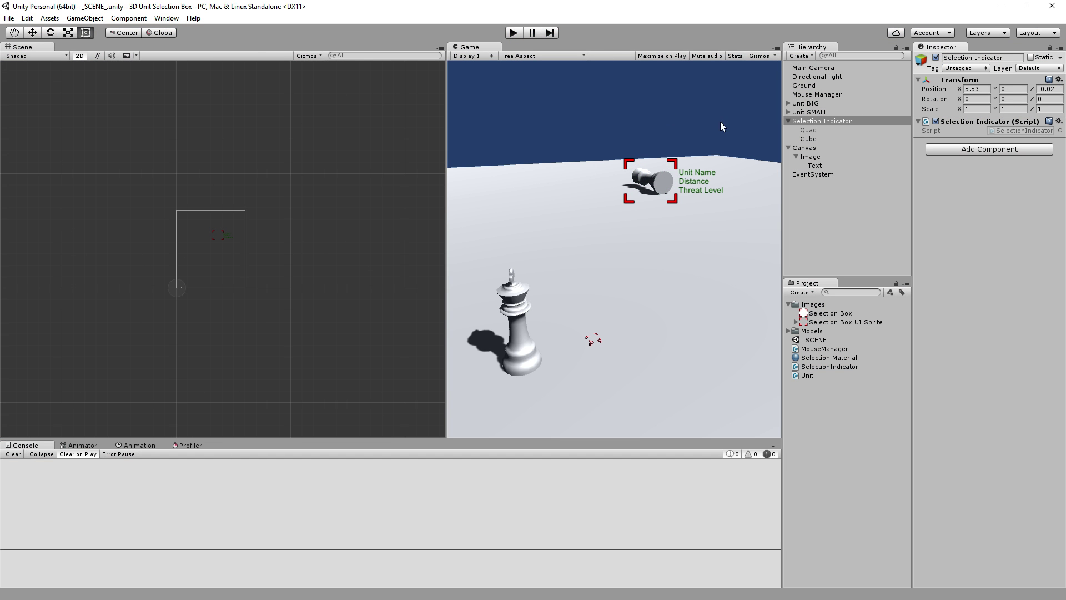
{"action": "left_click", "coordinate": [812, 104]}
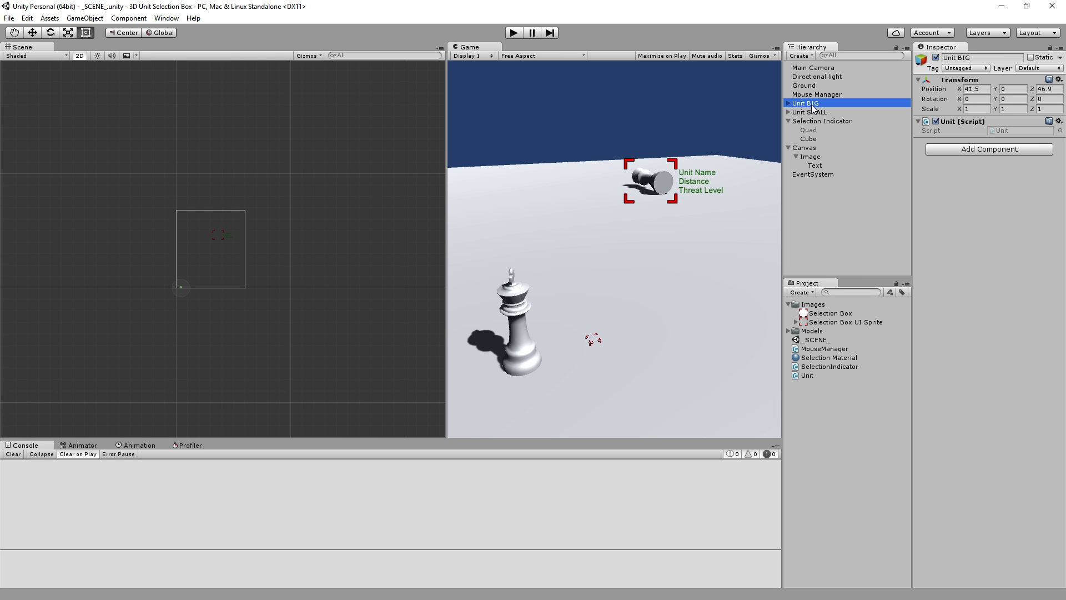
{"action": "double_click", "coordinate": [812, 105]}
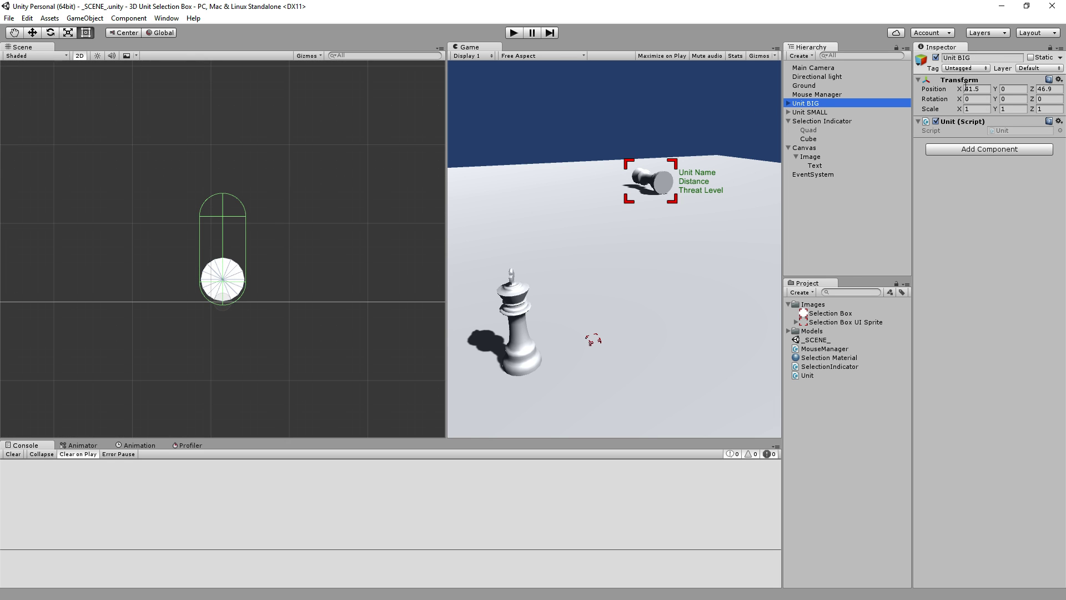
{"action": "left_click_drag", "start_coordinate": [1035, 94], "coordinate": [139, 171]}
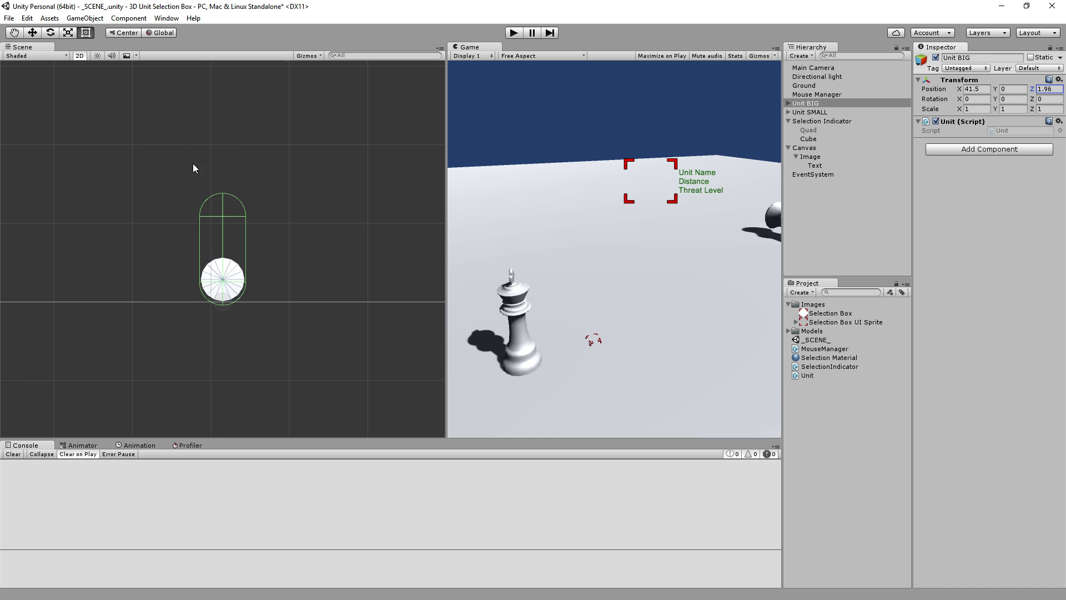
{"action": "left_click_drag", "start_coordinate": [960, 90], "coordinate": [881, 85]}
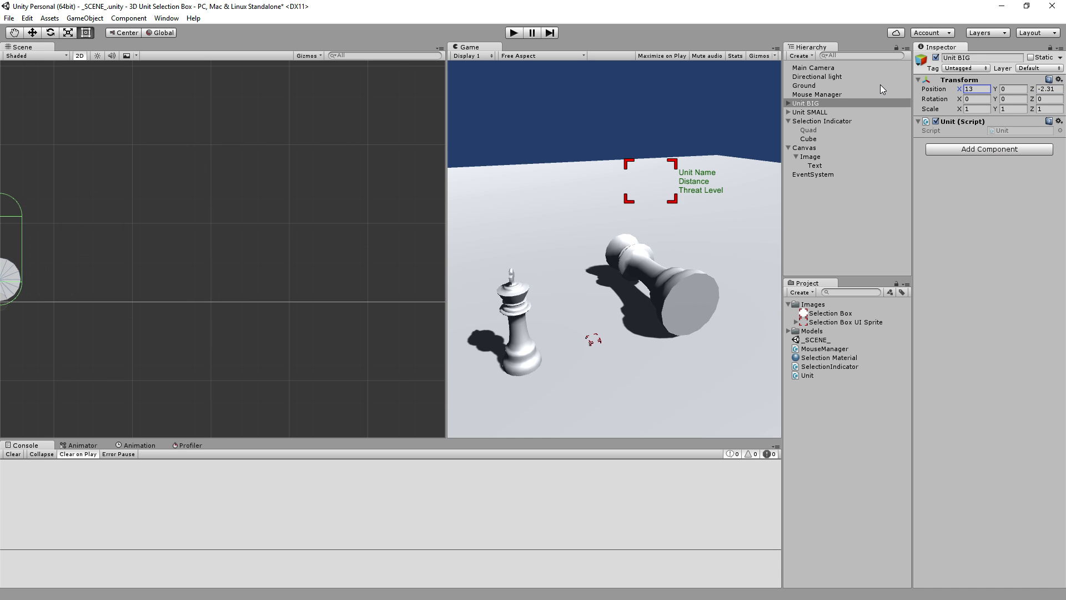
Rename the bracket Image to 'UI Selection Indicator'
{"action": "left_click", "coordinate": [811, 157]}
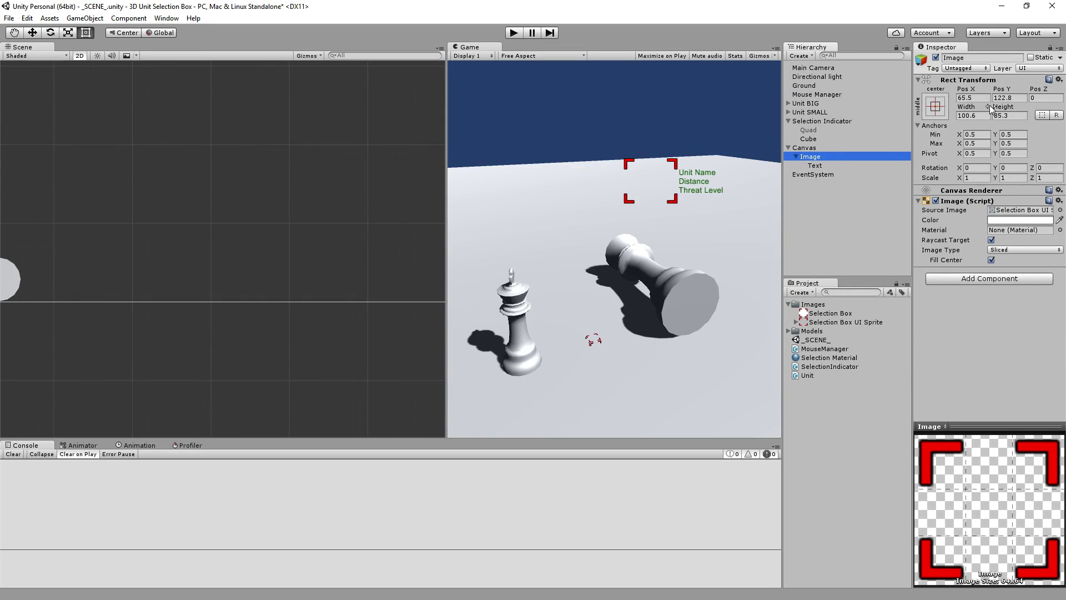
{"action": "left_click", "coordinate": [972, 57]}
{"action": "type", "text": "2"}
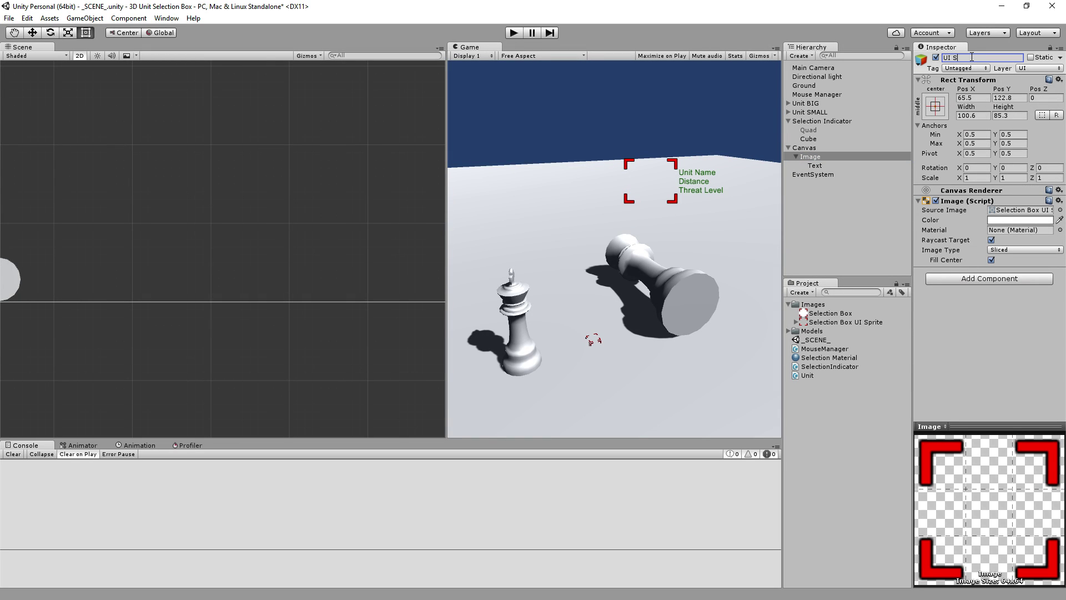
{"action": "key", "text": "BackSpace"}
{"action": "type", "text": "or"}
{"action": "key", "text": "Return"}
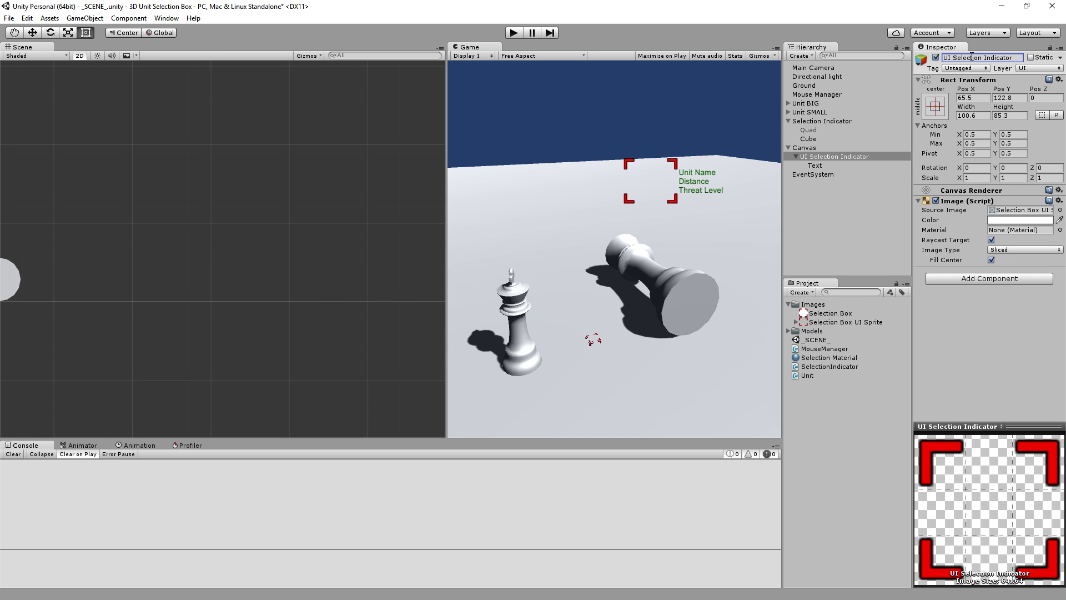
Resize the brackets to 242 by 210 around the nearer rook and start the game
{"action": "double_click", "coordinate": [831, 157]}
{"action": "scroll", "coordinate": [222, 261], "scroll_direction": "down", "scroll_amount": 3}
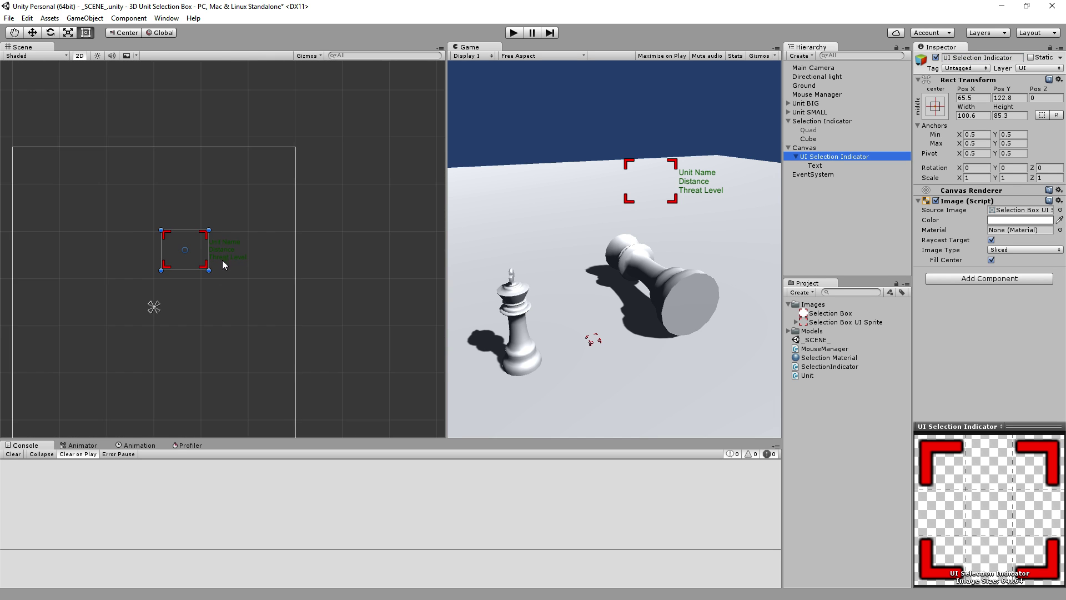
{"action": "left_click_drag", "start_coordinate": [181, 229], "coordinate": [152, 344]}
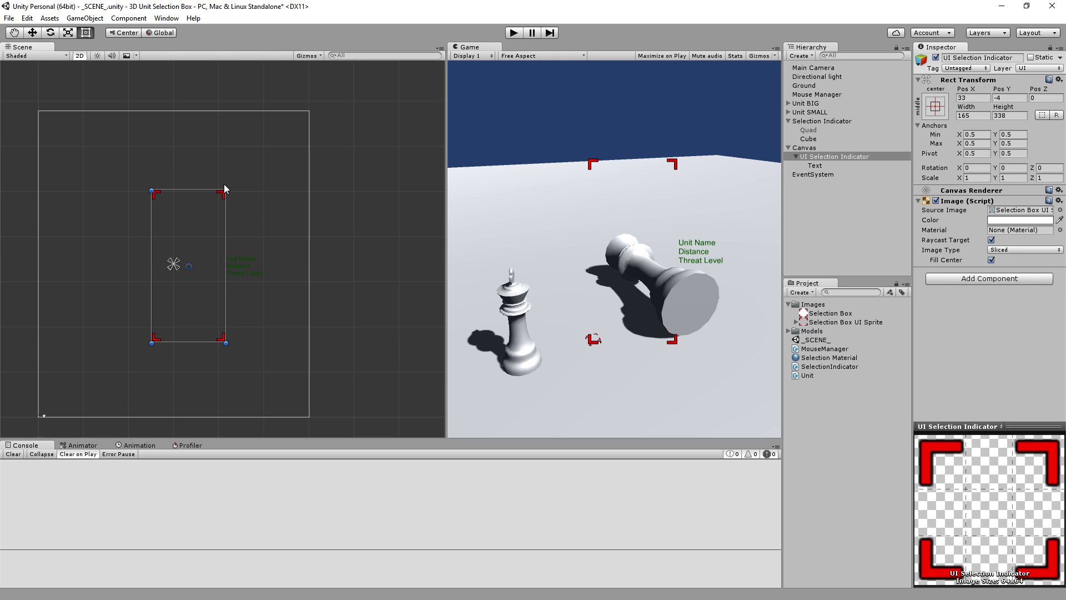
{"action": "mouse_move", "coordinate": [225, 190]}
{"action": "left_mouse_down"}
{"action": "mouse_move", "coordinate": [282, 240]}
{"action": "mouse_move", "coordinate": [261, 248]}
{"action": "left_mouse_up"}
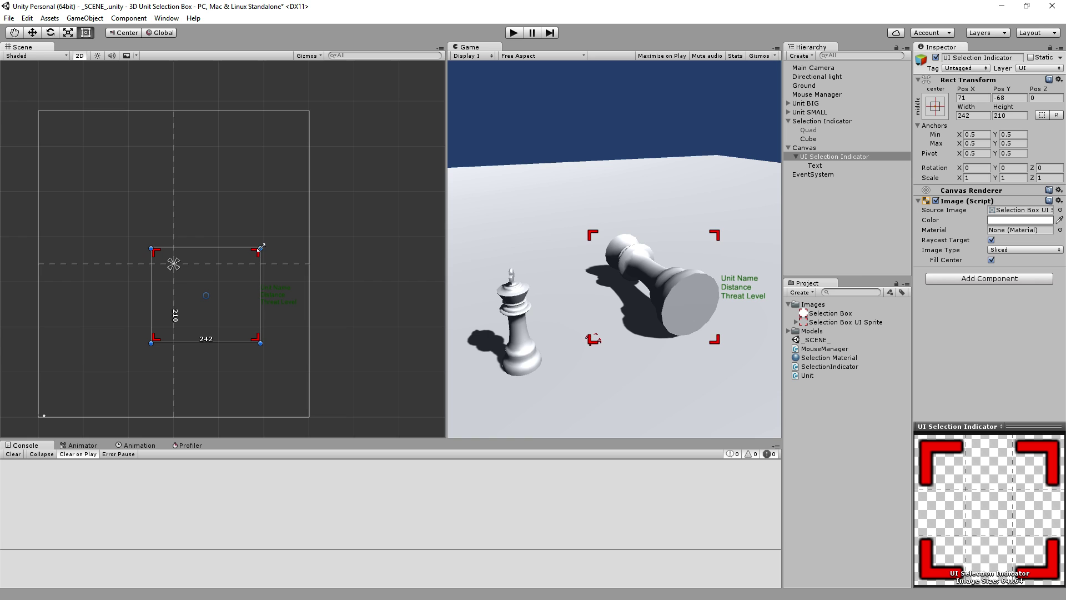
{"action": "left_click", "coordinate": [513, 33]}
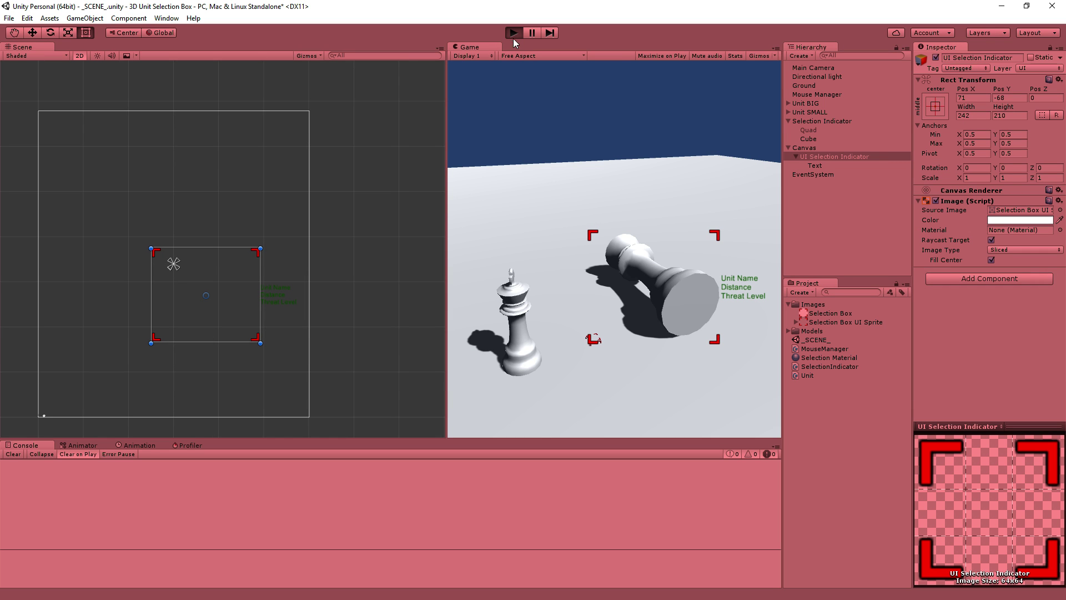
Click pieces in the running game to test selection, nudging the brackets slightly taller
{"action": "left_click", "coordinate": [689, 292]}
{"action": "left_click_drag", "start_coordinate": [188, 246], "coordinate": [189, 239]}
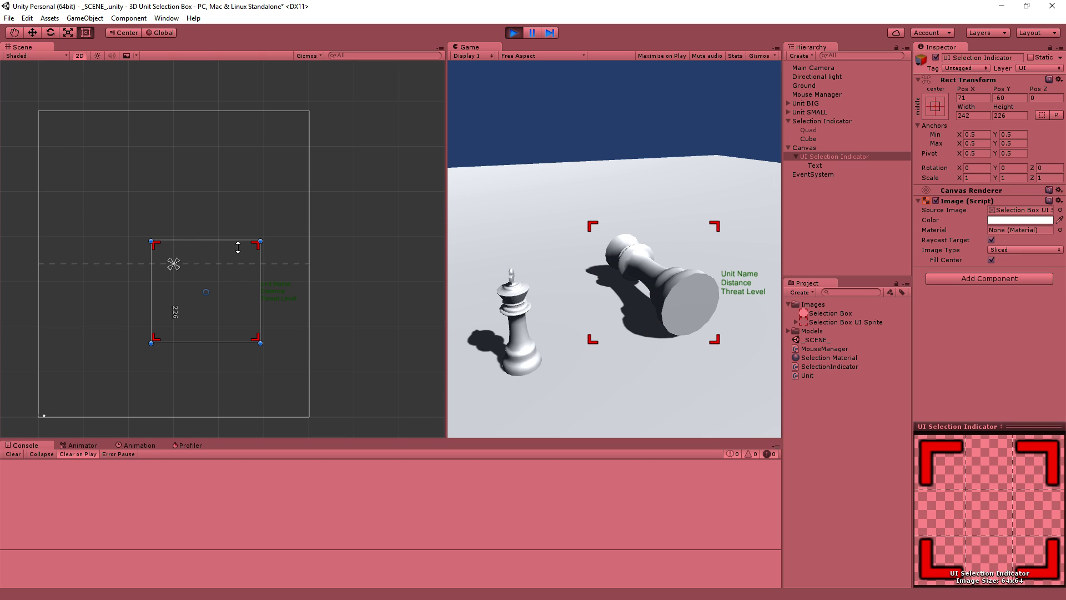
{"action": "left_click", "coordinate": [673, 287]}
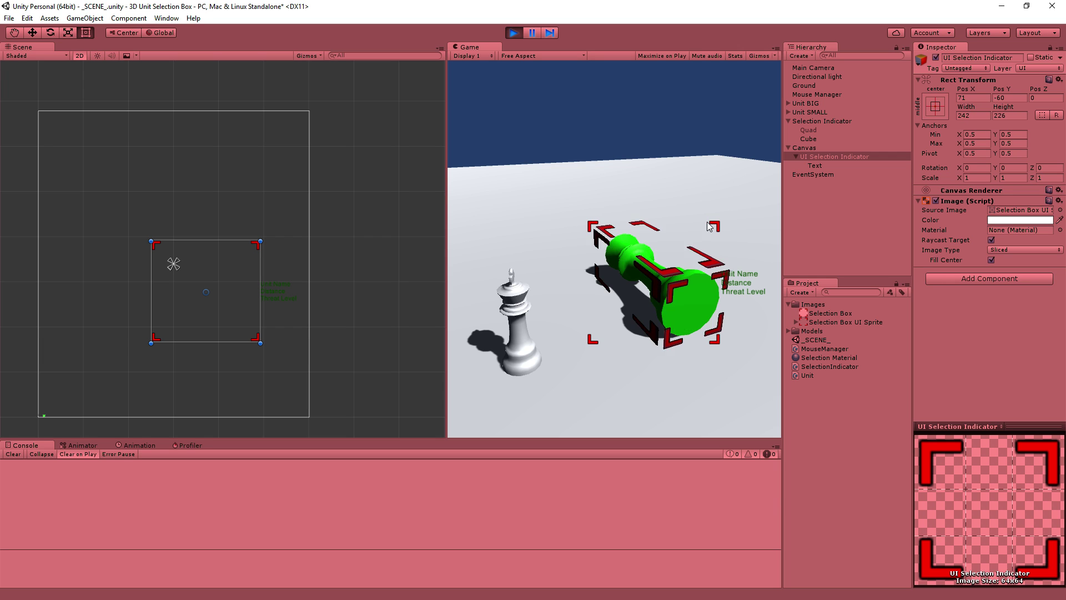
{"action": "left_click", "coordinate": [668, 276]}
{"action": "left_click", "coordinate": [654, 266]}
{"action": "left_click", "coordinate": [593, 240]}
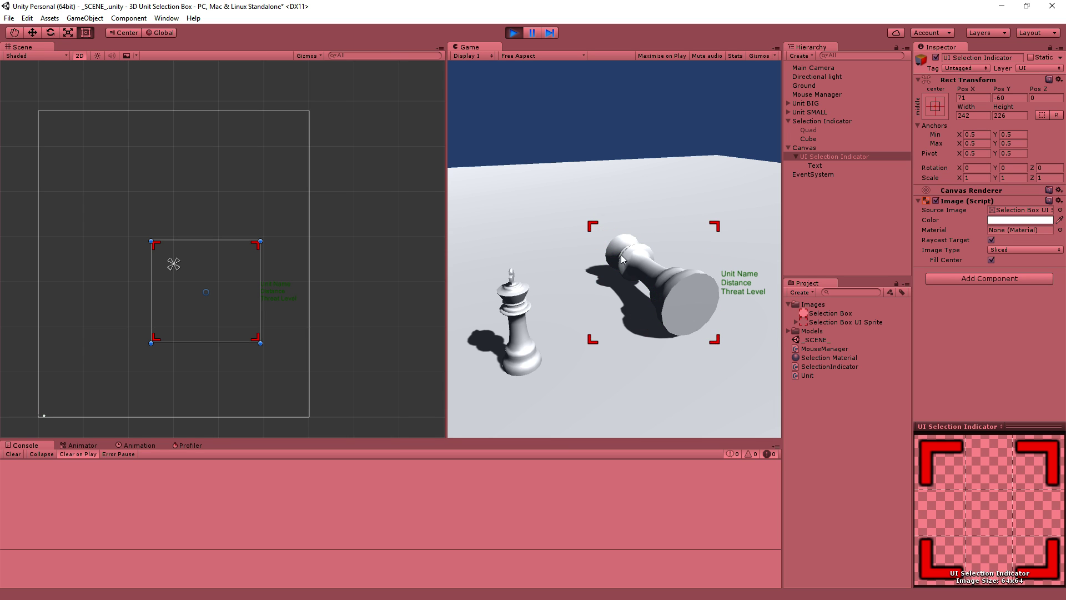
Box-select the pawn twice inside the indicator area, then stop Play mode
{"action": "left_click_drag", "start_coordinate": [591, 347], "coordinate": [719, 222]}
{"action": "left_click", "coordinate": [594, 336]}
{"action": "left_click_drag", "start_coordinate": [590, 347], "coordinate": [717, 222]}
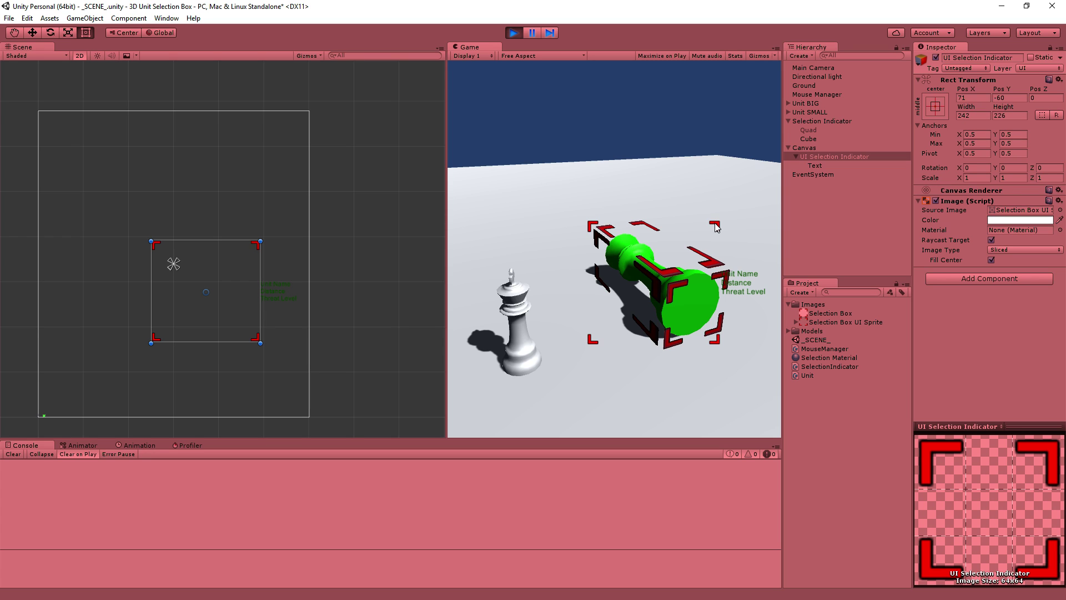
{"action": "left_click", "coordinate": [716, 226]}
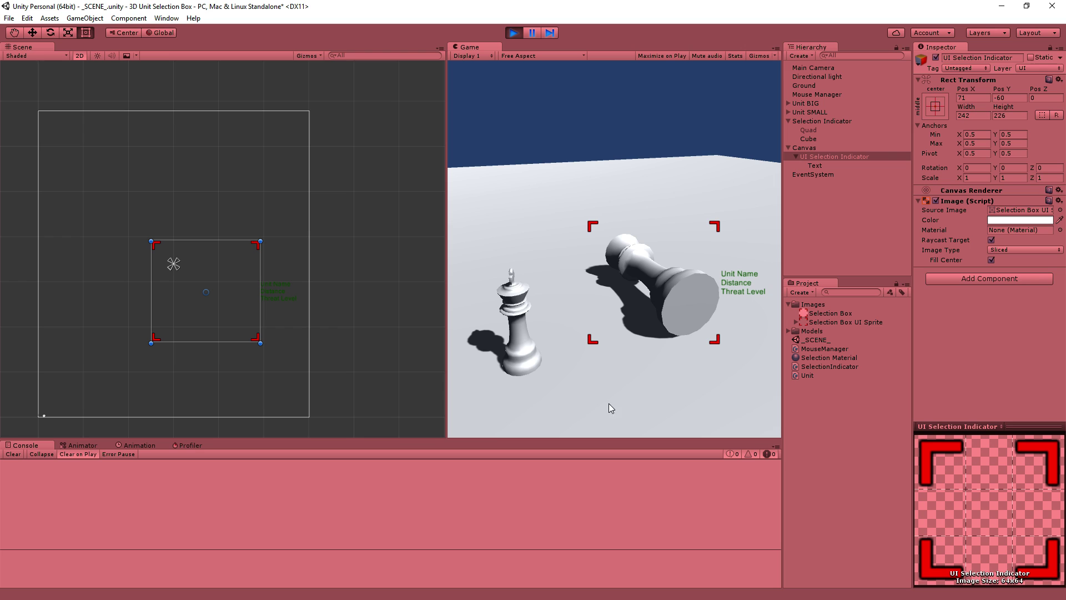
{"action": "left_click", "coordinate": [513, 32]}
Attach a new C# script UISelectionIndicator to UI Selection Indicator and open it in MonoDevelop
{"action": "left_click", "coordinate": [861, 157]}
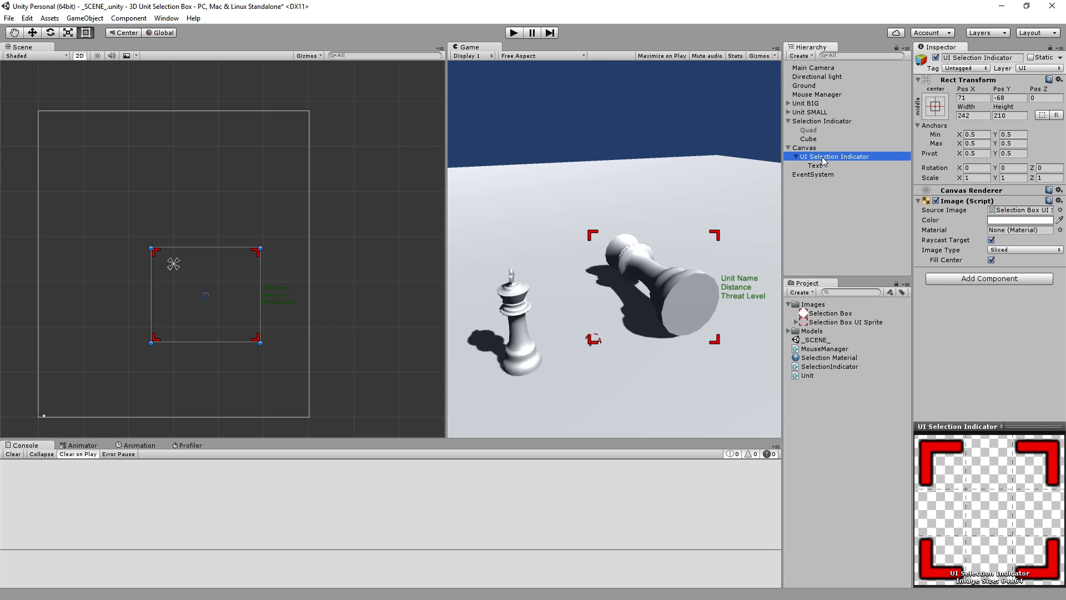
{"action": "left_click", "coordinate": [805, 148]}
{"action": "left_click", "coordinate": [844, 157]}
{"action": "left_click", "coordinate": [965, 278]}
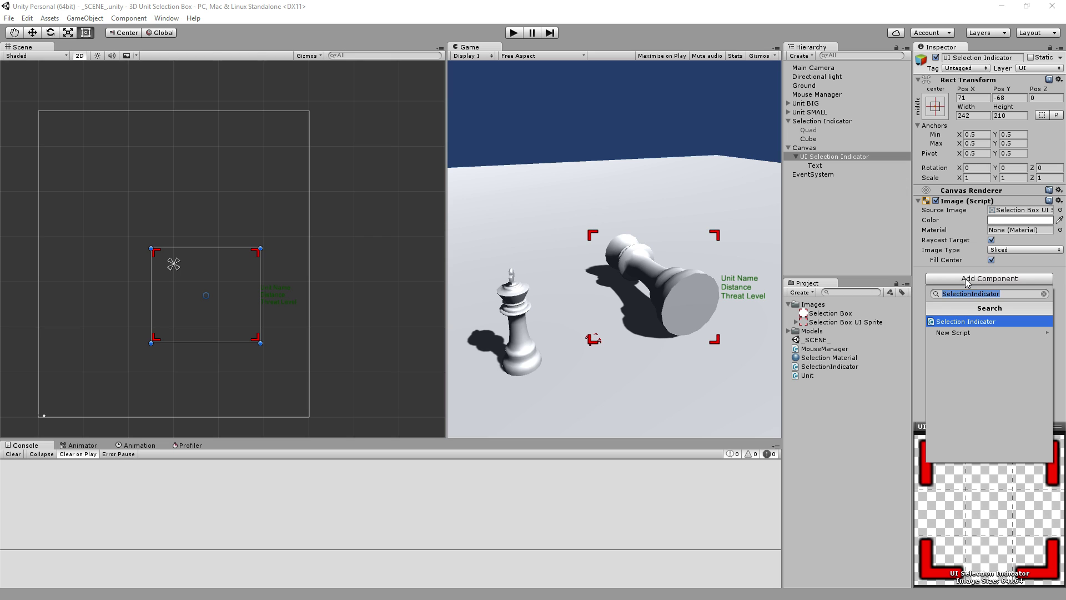
{"action": "key", "text": "Down"}
{"action": "key", "text": "Return"}
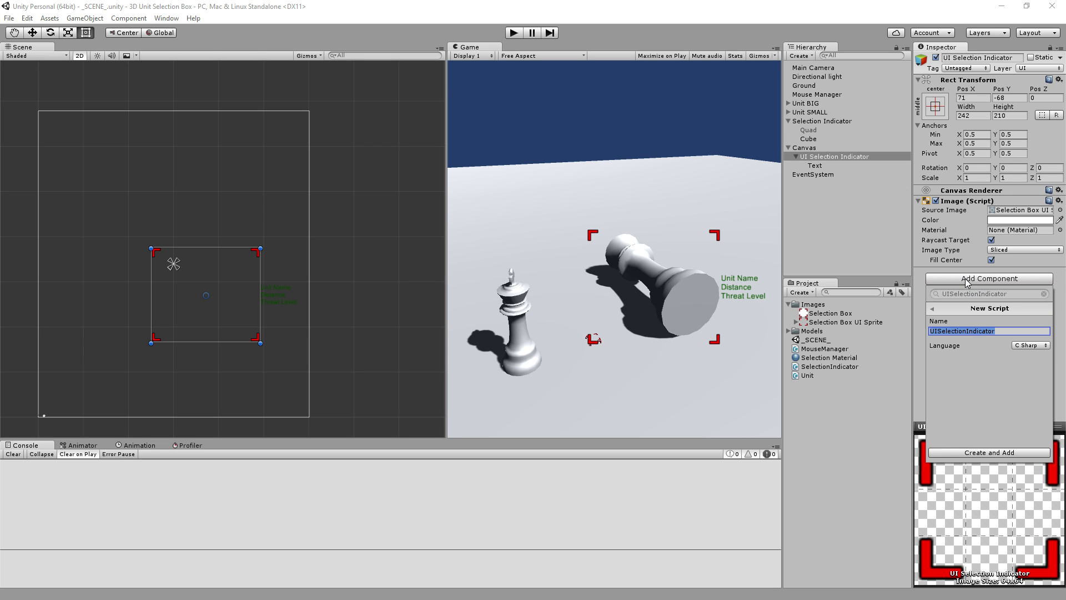
{"action": "key", "text": "Return"}
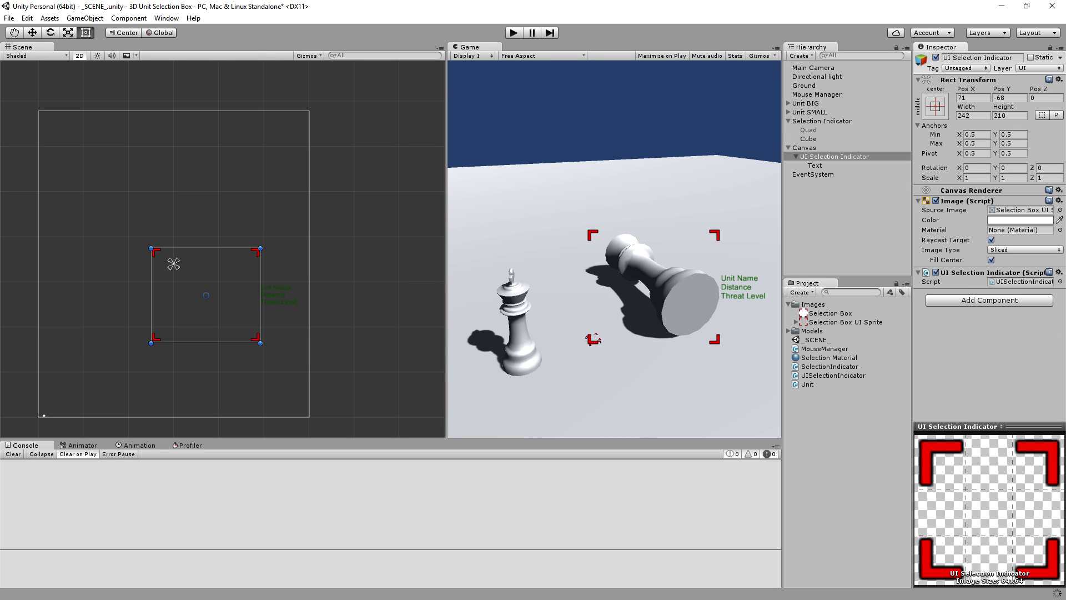
{"action": "left_click", "coordinate": [837, 376]}
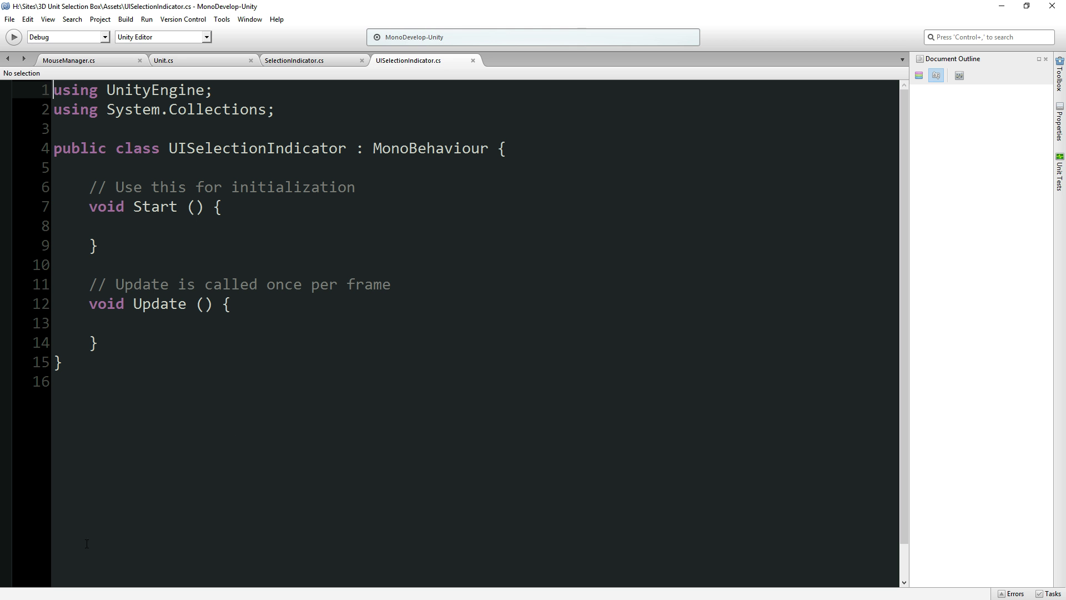
Copy the MouseManager field and Start method from SelectionIndicator.cs into UISelectionIndicator.cs
{"action": "left_click", "coordinate": [316, 62]}
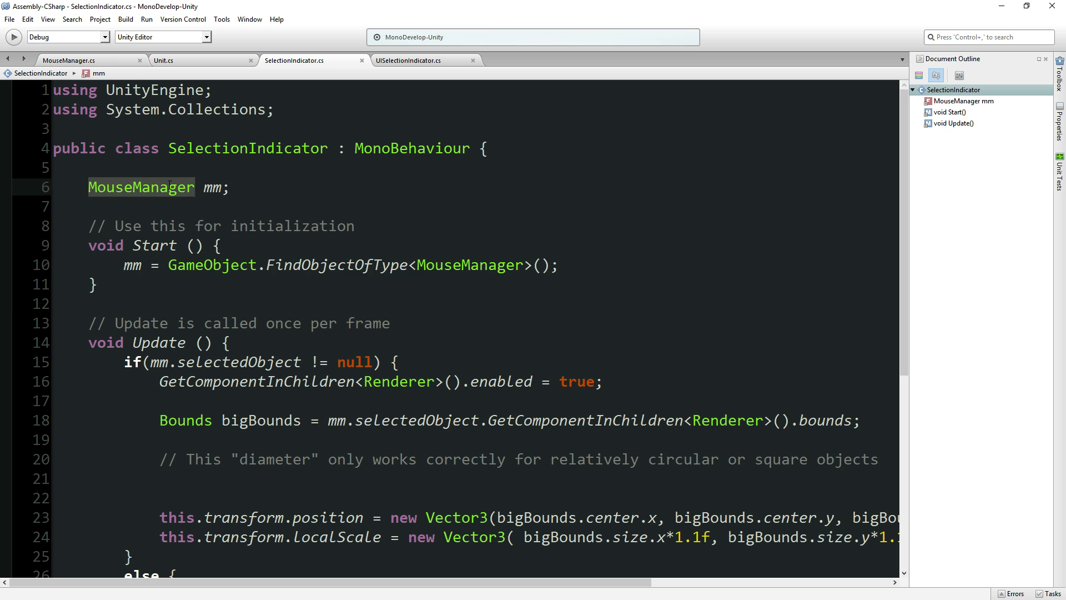
{"action": "left_click_drag", "start_coordinate": [54, 187], "coordinate": [54, 304]}
{"action": "key", "text": "ctrl+c"}
{"action": "left_click", "coordinate": [414, 61]}
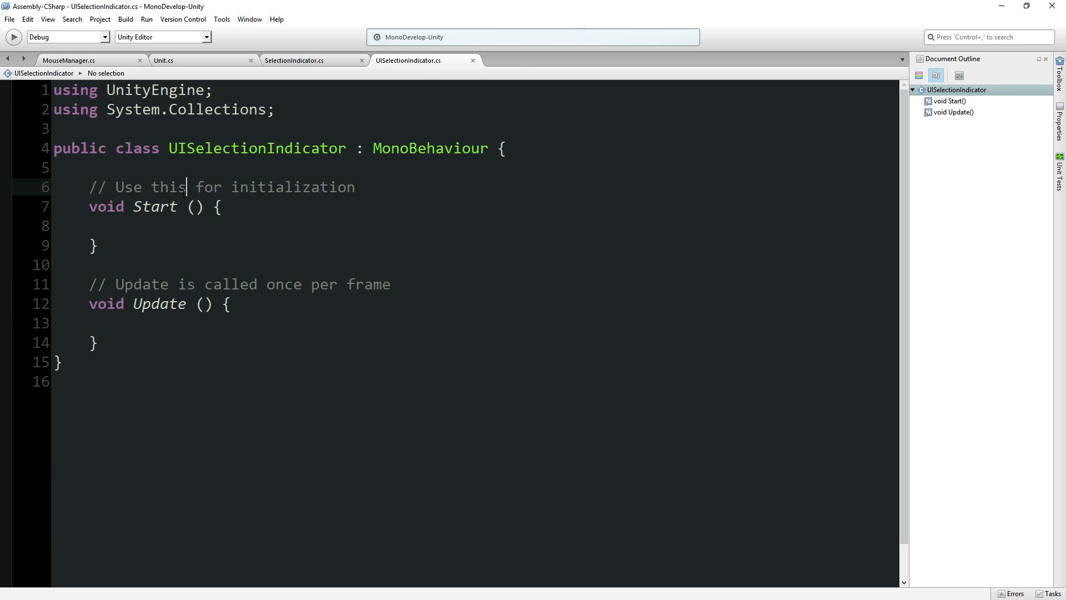
{"action": "left_click_drag", "start_coordinate": [189, 187], "coordinate": [163, 254]}
{"action": "key", "text": "ctrl+v"}
Copy the whole Update method from SelectionIndicator.cs over the empty Update
{"action": "left_click", "coordinate": [299, 62]}
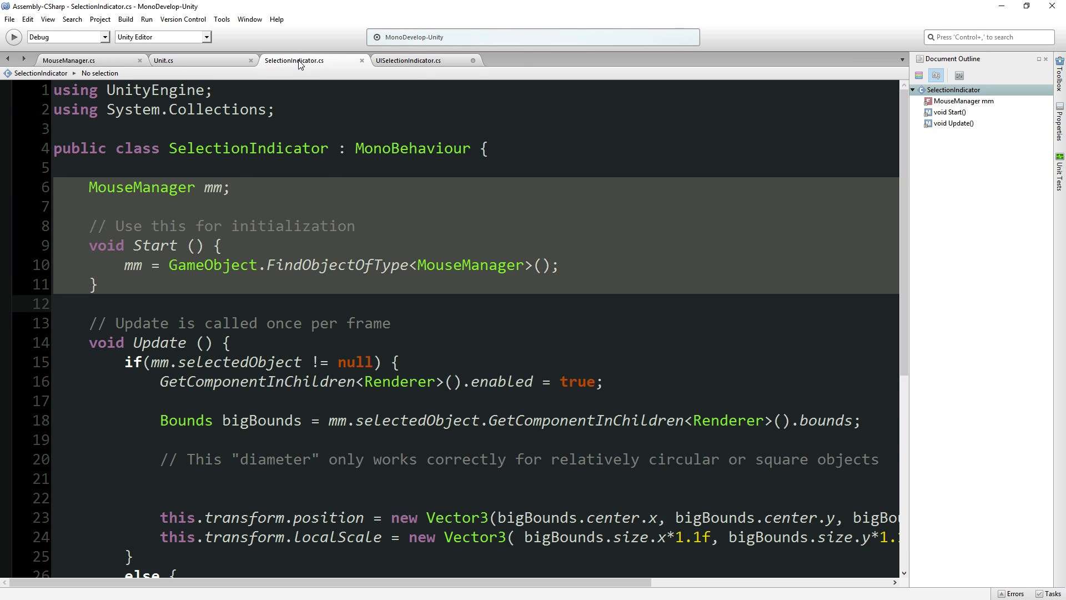
{"action": "scroll", "coordinate": [193, 183], "scroll_direction": "down", "scroll_amount": 3}
{"action": "left_click", "coordinate": [194, 187]}
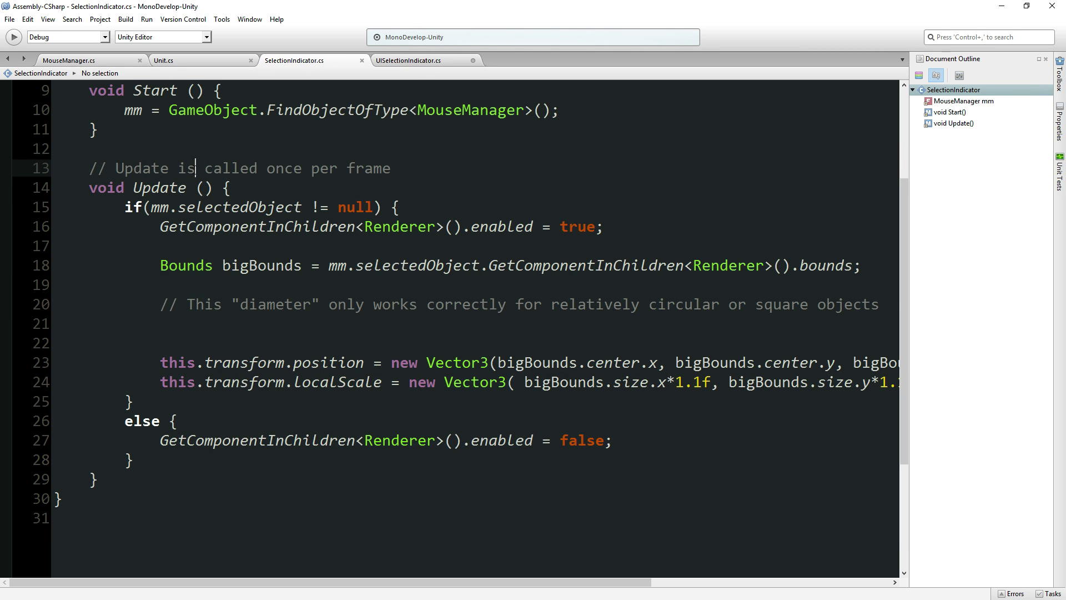
{"action": "left_click_drag", "start_coordinate": [54, 167], "coordinate": [54, 498]}
{"action": "key", "text": "ctrl+c"}
{"action": "left_click", "coordinate": [413, 61]}
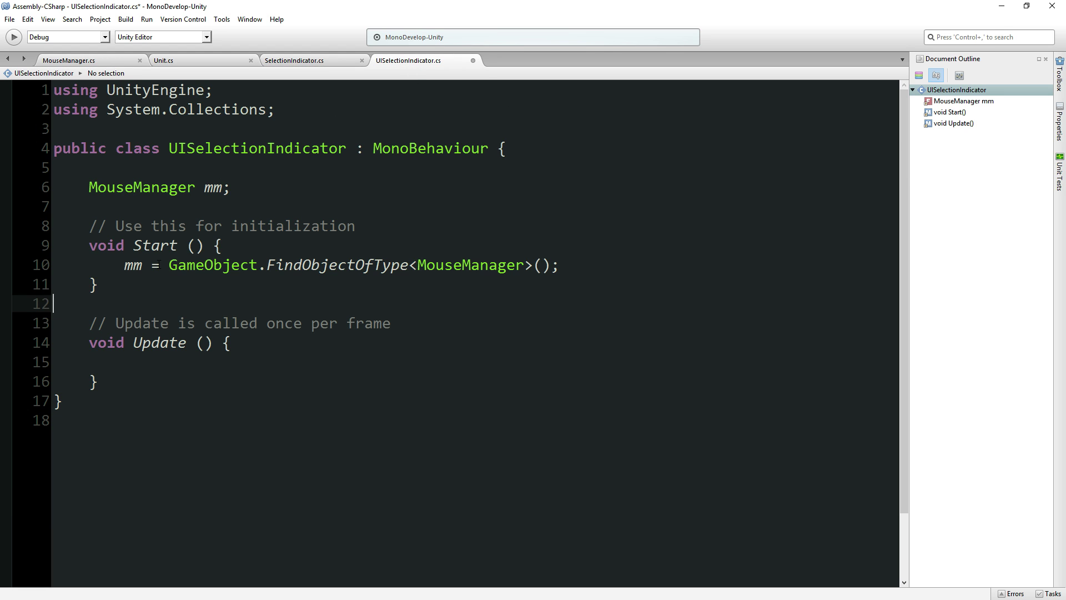
{"action": "left_click_drag", "start_coordinate": [54, 322], "coordinate": [154, 394]}
{"action": "key", "text": "ctrl+v"}
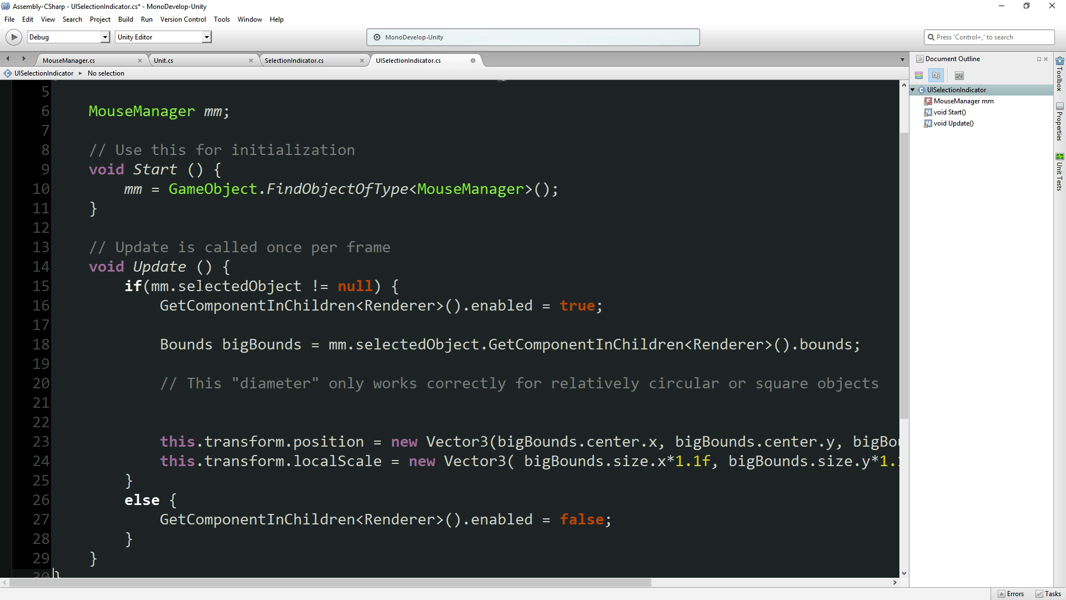
Empty the if block and remove the renderer-disabling line from else, then save
{"action": "left_click_drag", "start_coordinate": [160, 305], "coordinate": [185, 456]}
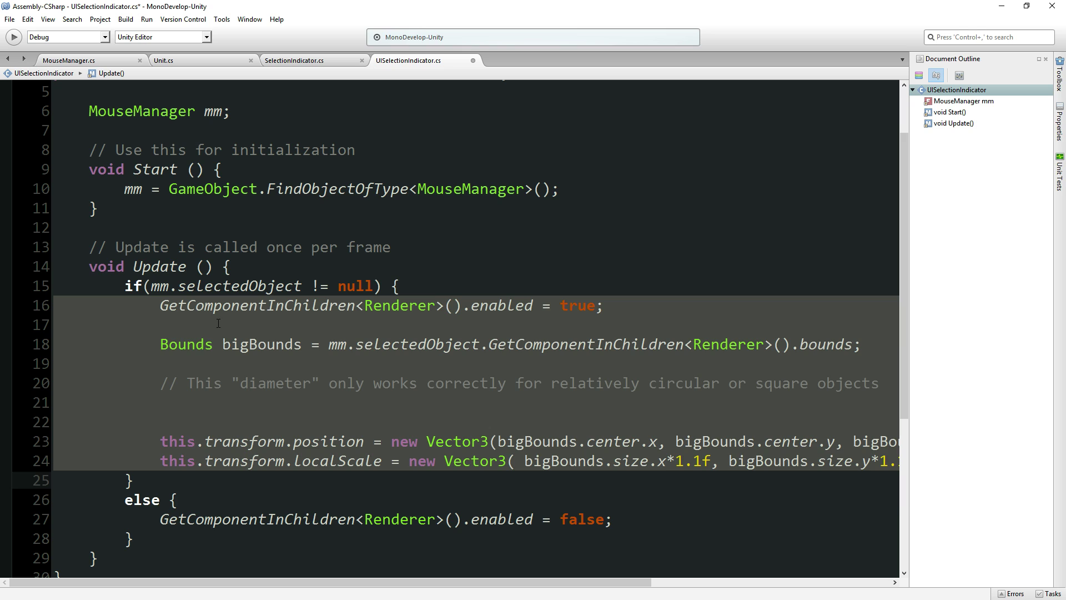
{"action": "key", "text": "Delete"}
{"action": "left_click", "coordinate": [336, 344]}
{"action": "key", "text": "ctrl+d"}
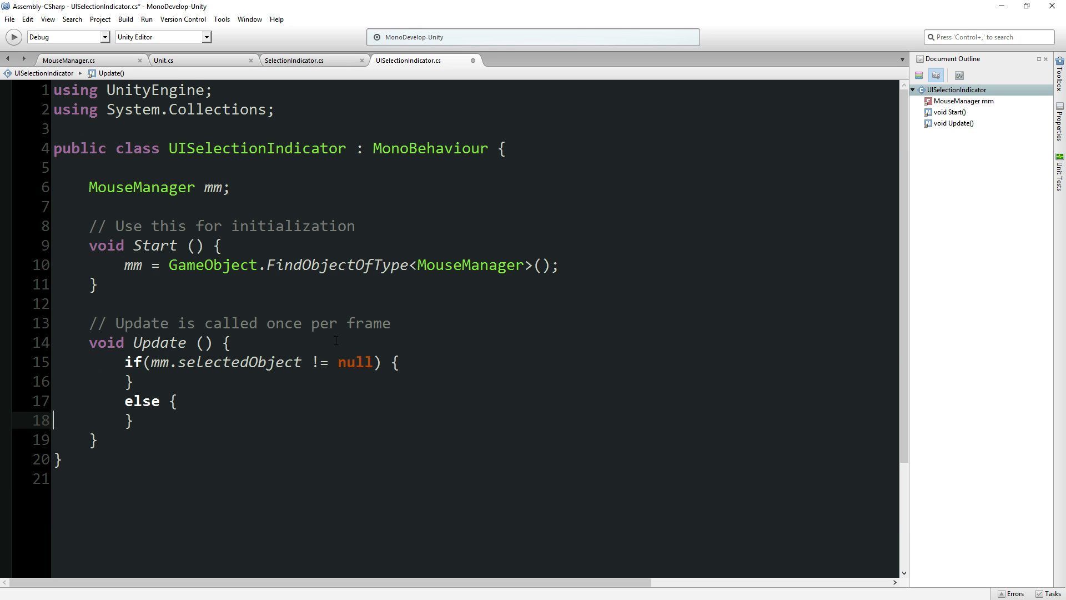
{"action": "key", "text": "ctrl+s"}
{"action": "mouse_move", "coordinate": [233, 364]}
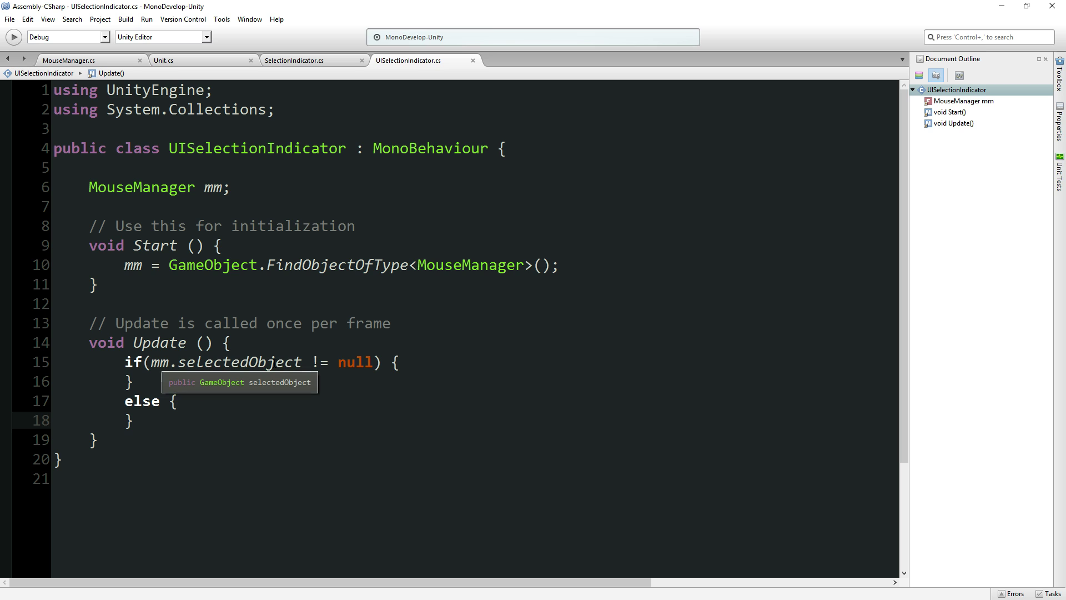
{"action": "left_click", "coordinate": [241, 407]}
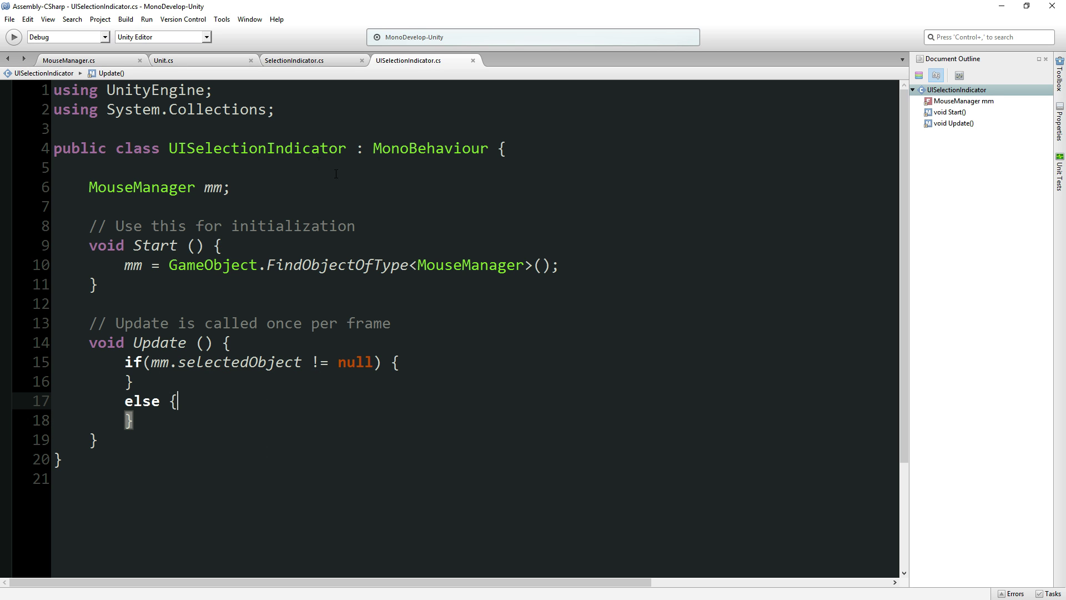
Add 'using UnityEngine.UI;' to the imports and save
{"action": "left_click", "coordinate": [287, 109]}
{"action": "key", "text": "Return"}
{"action": "type", "text": "u"}
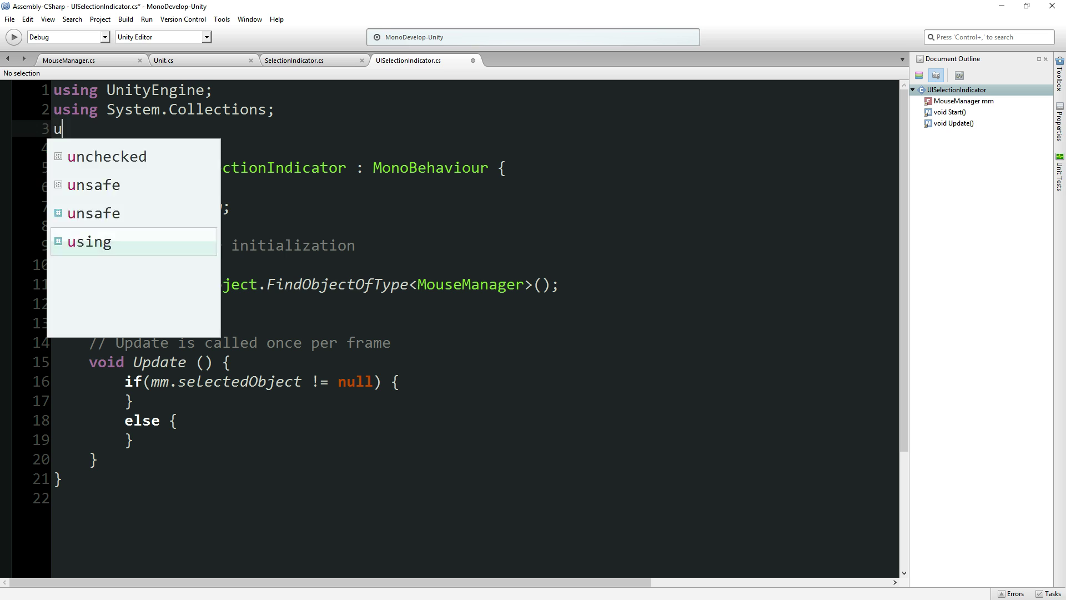
{"action": "type", "text": "sing UnityEnt"}
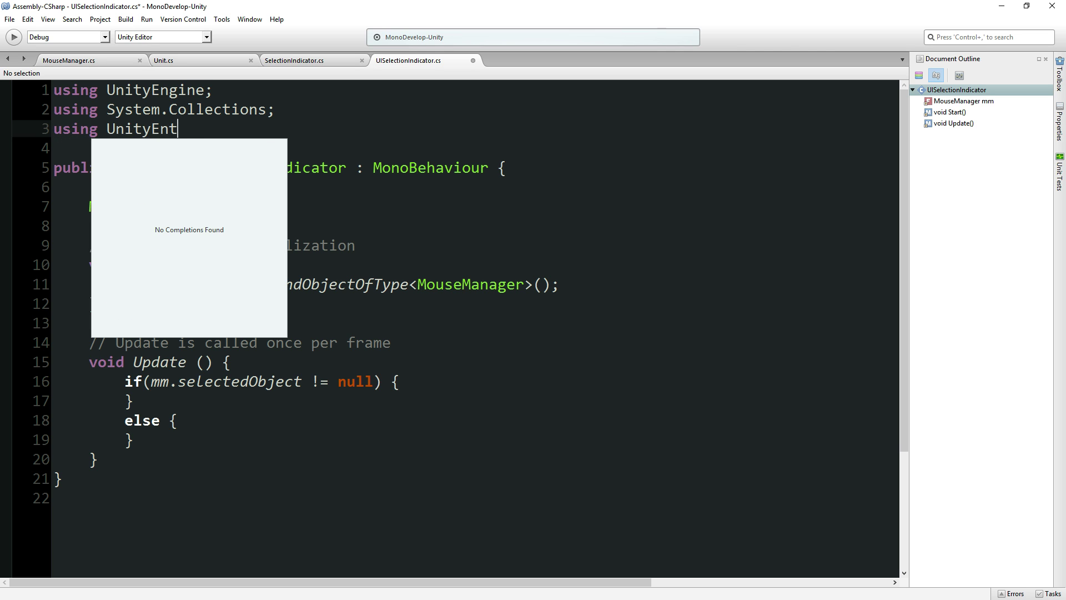
{"action": "type", "text": "ir"}
{"action": "key", "text": "BackSpace"}
{"action": "key", "text": "BackSpace"}
{"action": "key", "text": "BackSpace"}
{"action": "type", "text": "gine."}
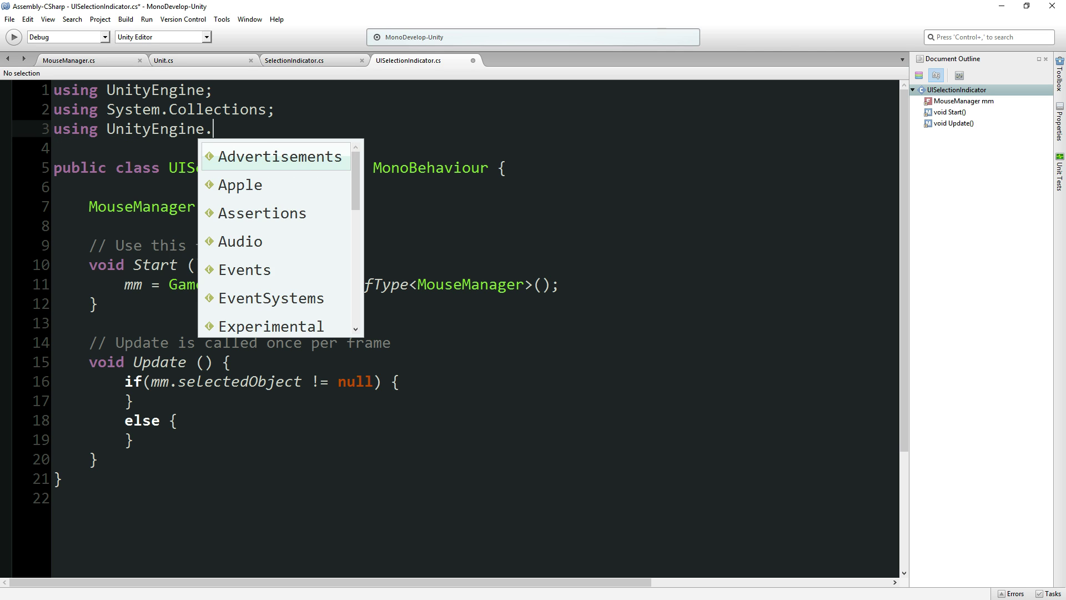
{"action": "type", "text": "Y"}
{"action": "key", "text": "BackSpace"}
{"action": "type", "text": "UI;"}
{"action": "key", "text": "ctrl+s"}
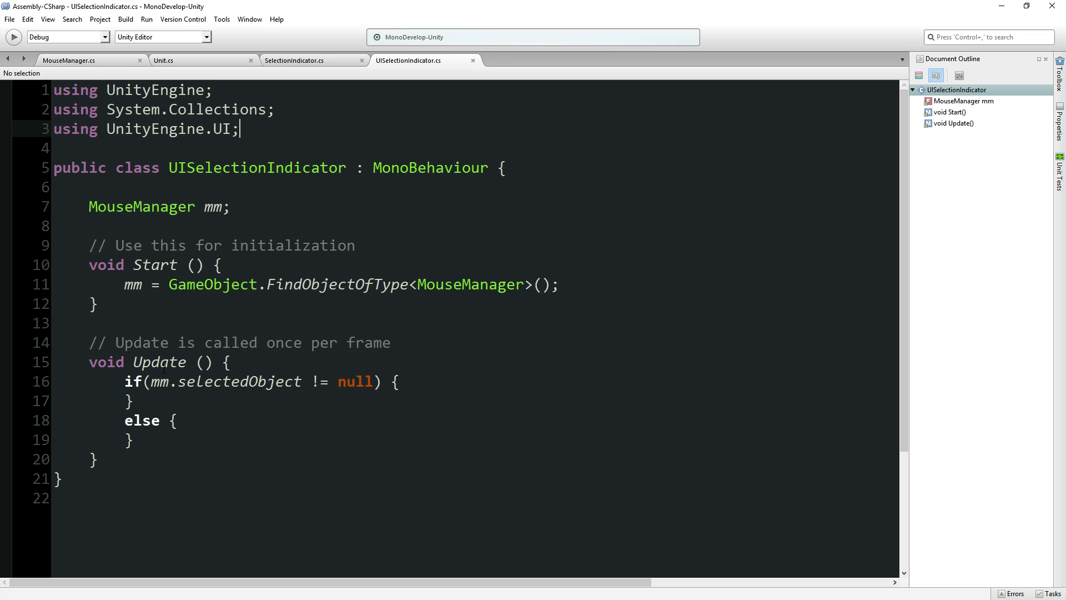
Start a GetComponent<Image>() line inside the else block
{"action": "left_click", "coordinate": [211, 413]}
{"action": "key", "text": "Return"}
{"action": "type", "text": "GetCo"}
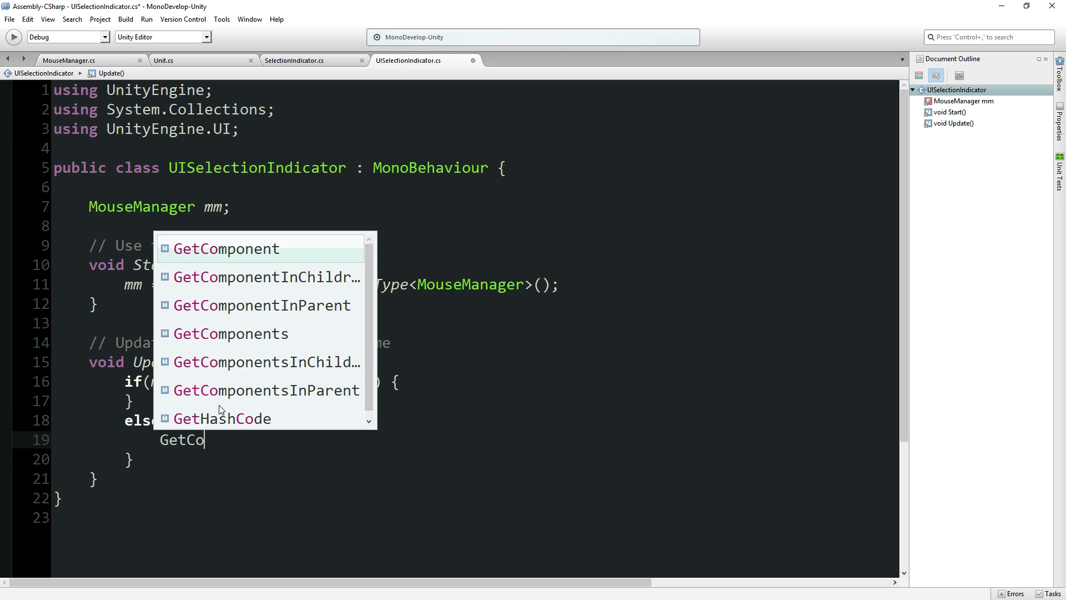
{"action": "type", "text": "mponent<Image>()"}
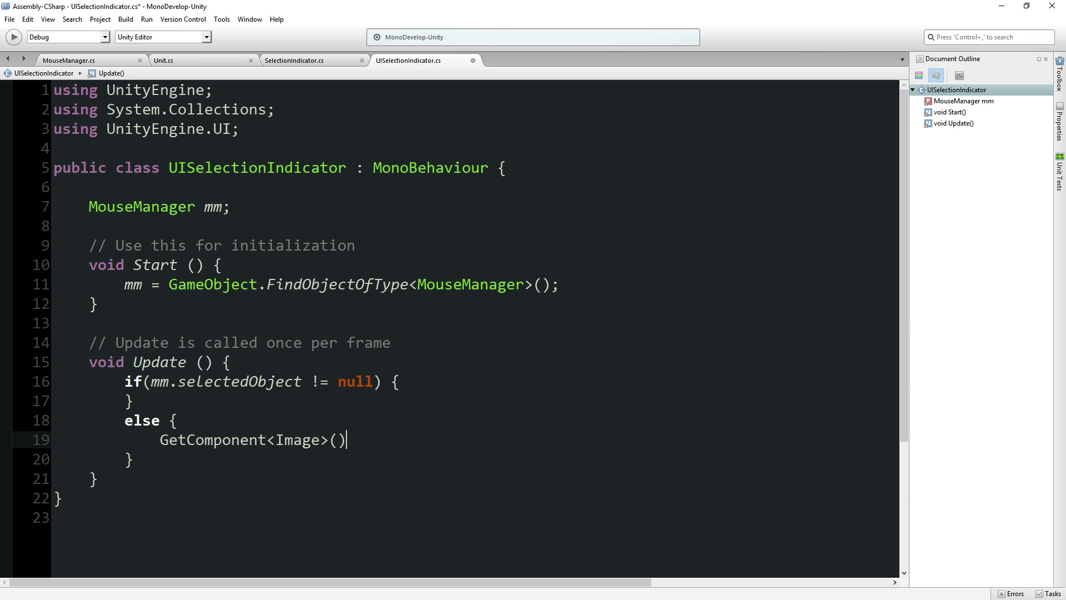
{"action": "key", "text": "alt+Tab"}
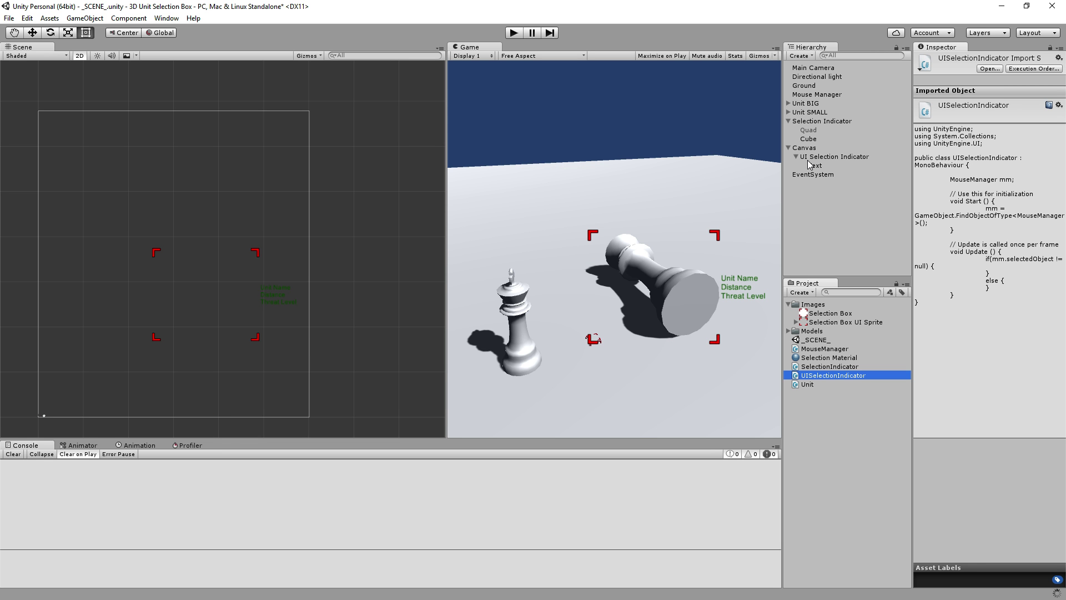
Confirm UI Selection Indicator shows its Image component and the UISelectionIndicator script
{"action": "left_click", "coordinate": [809, 158]}
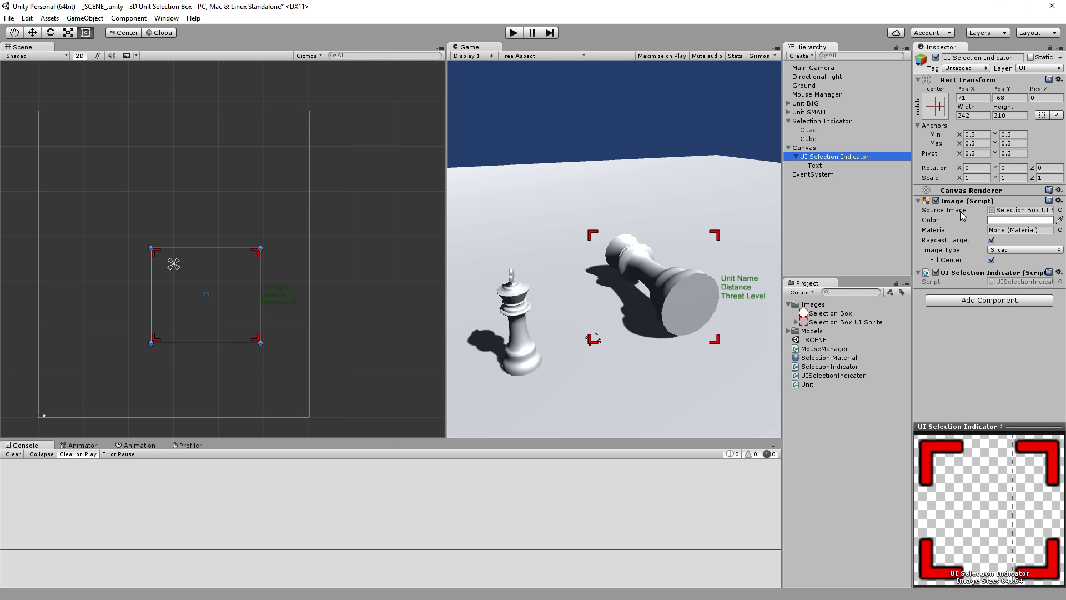
{"action": "left_click", "coordinate": [827, 165]}
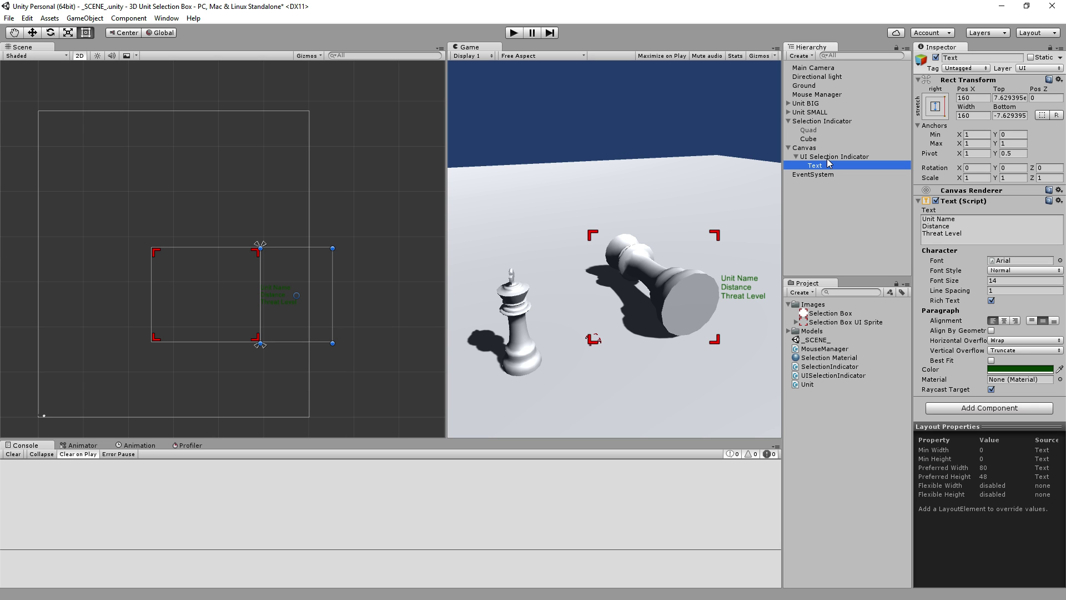
{"action": "key", "text": "alt+Tab"}
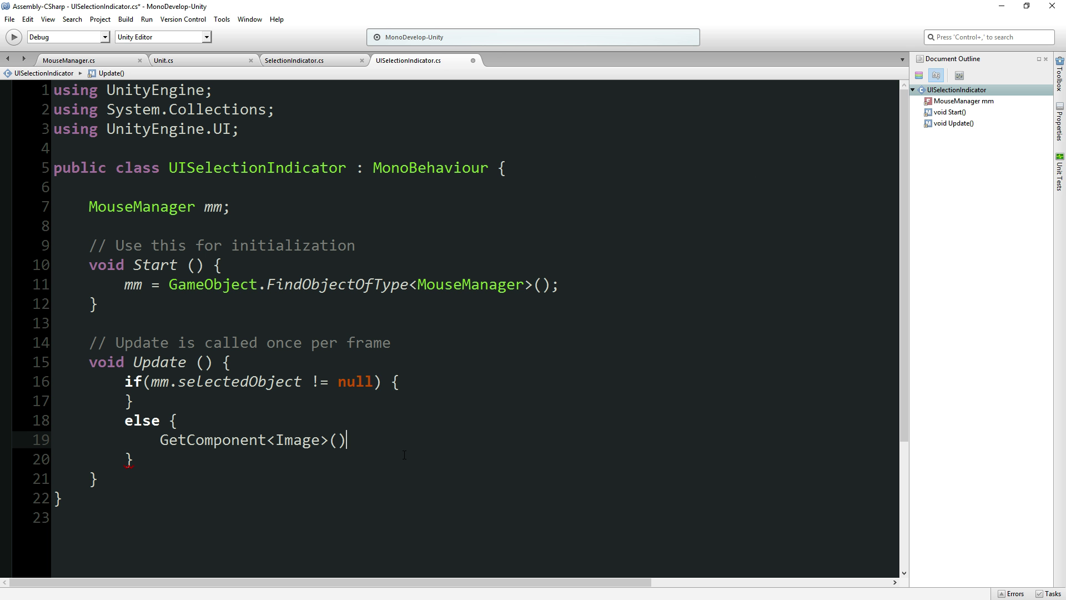
{"action": "key", "text": "alt+Tab"}
{"action": "left_click", "coordinate": [827, 159]}
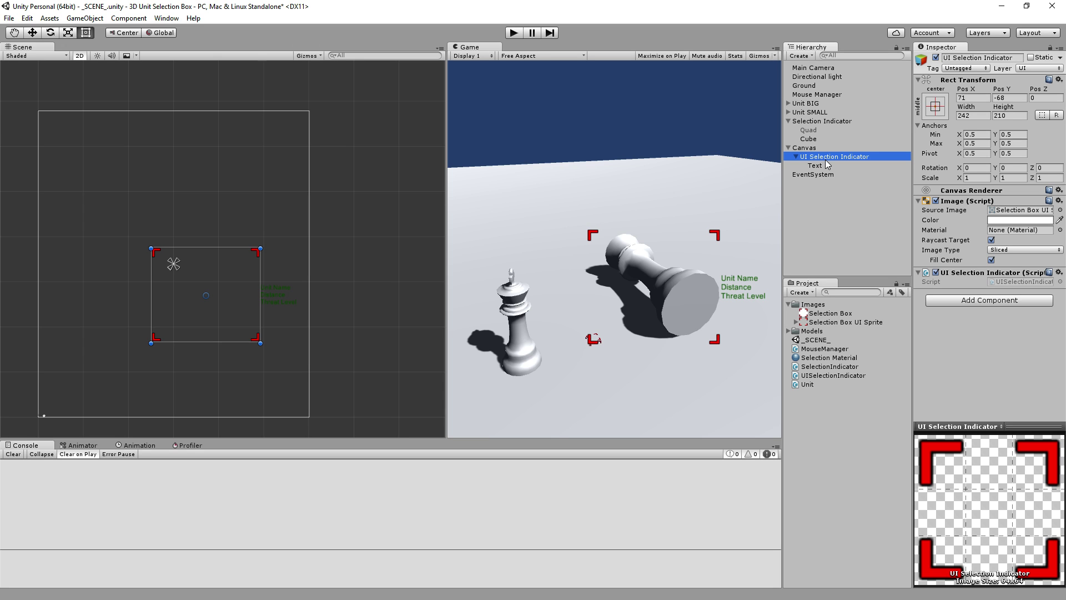
Add an Image child under UI Selection Indicator using Selection Box UI Sprite, stretched to fill its parent
{"action": "right_click", "coordinate": [827, 163]}
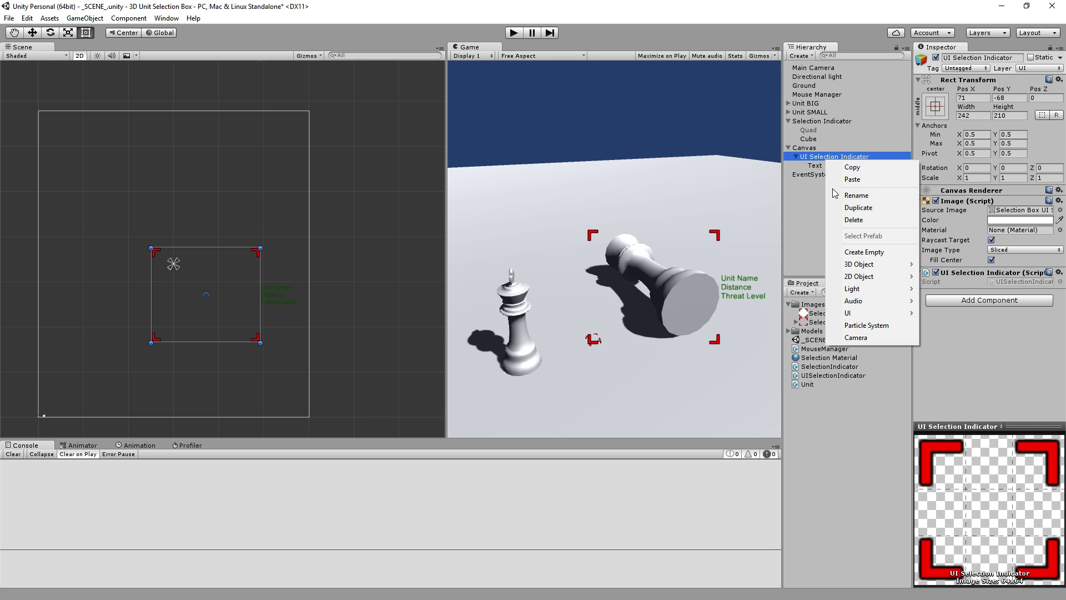
{"action": "mouse_move", "coordinate": [872, 315]}
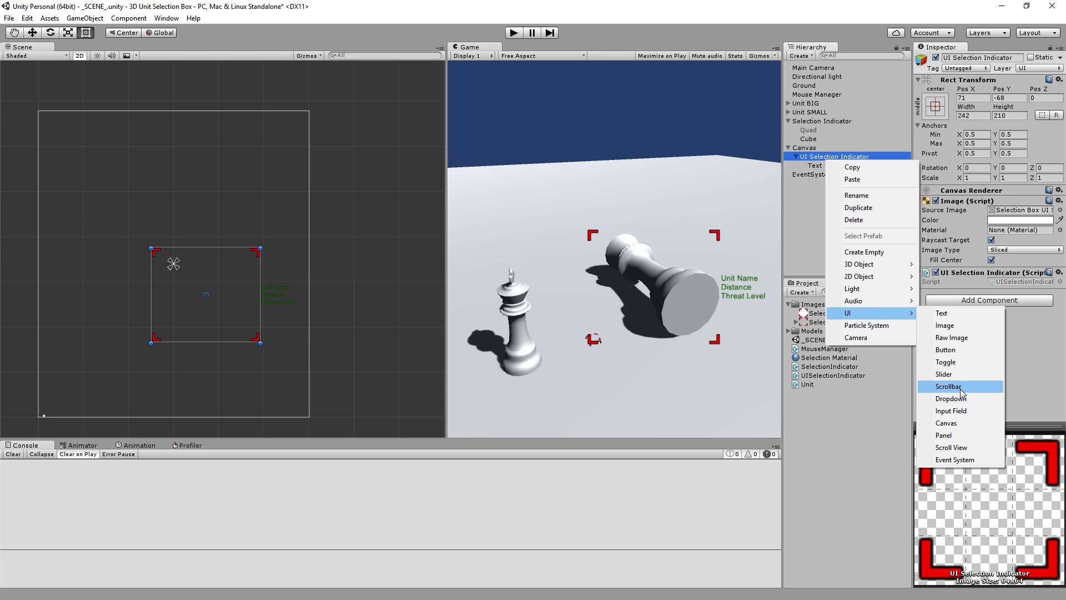
{"action": "left_click", "coordinate": [964, 325]}
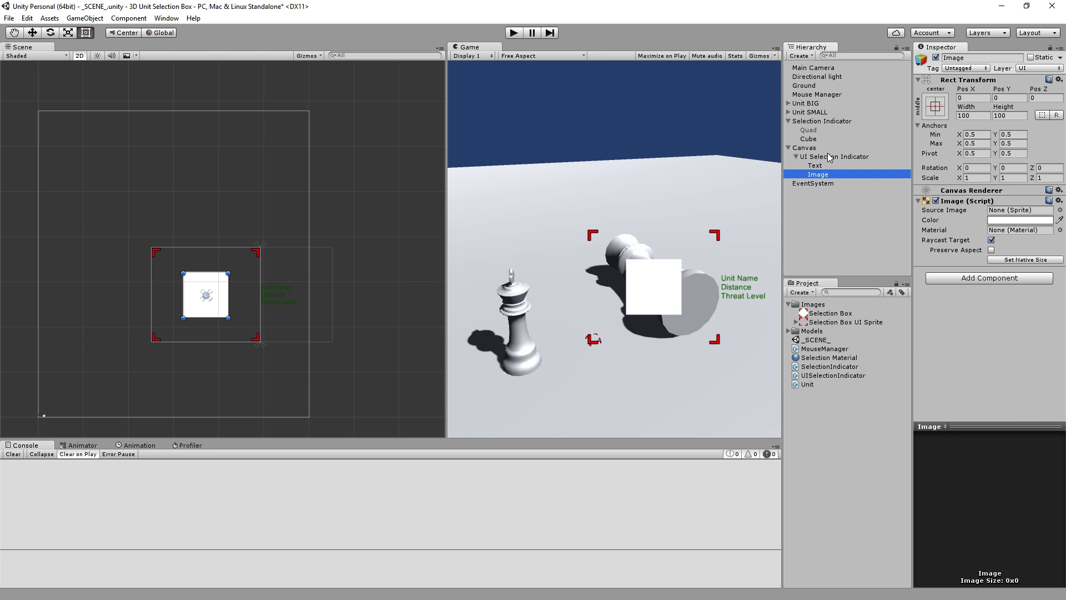
{"action": "left_click_drag", "start_coordinate": [828, 322], "coordinate": [1022, 211]}
{"action": "left_click", "coordinate": [942, 114]}
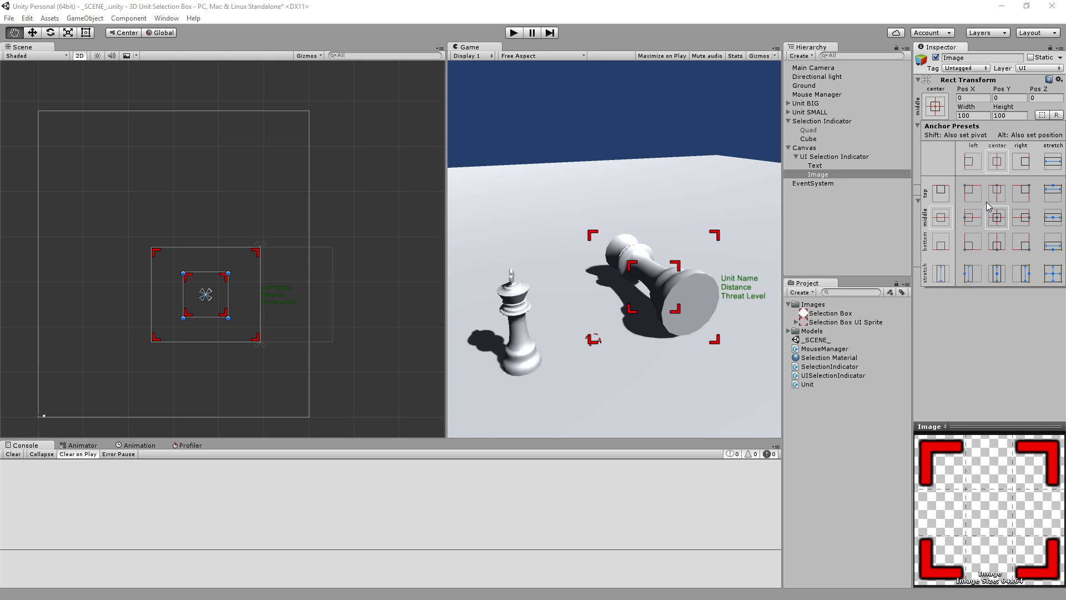
{"action": "left_click", "coordinate": [1053, 273], "text": "alt"}
{"action": "left_click", "coordinate": [844, 155]}
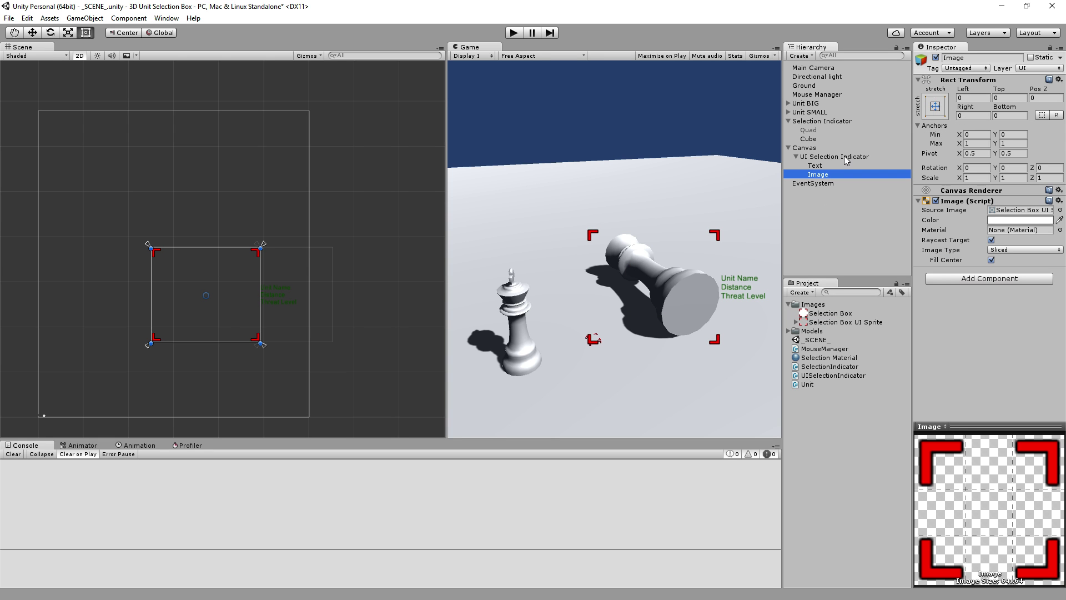
{"action": "left_click", "coordinate": [842, 156]}
Remove the Image and Canvas Renderer components from UI Selection Indicator
{"action": "left_click", "coordinate": [1059, 201]}
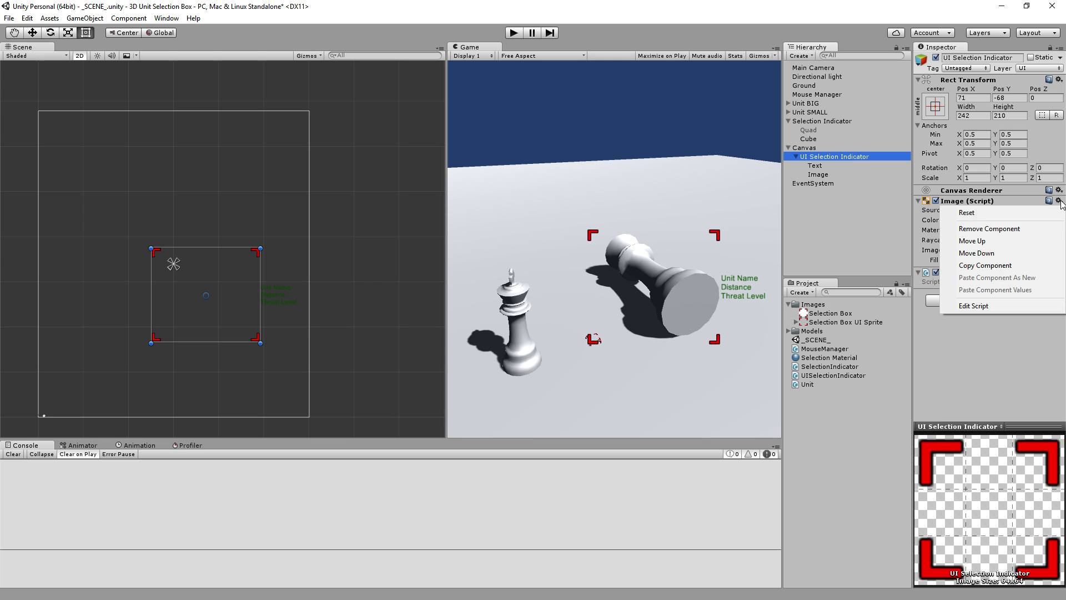
{"action": "left_click", "coordinate": [966, 228]}
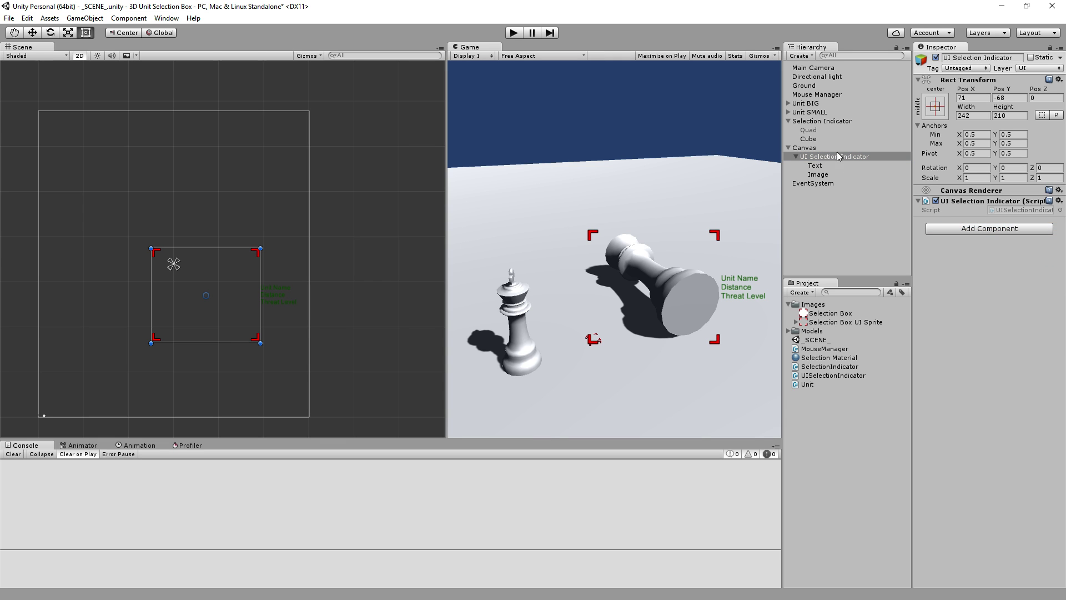
{"action": "left_click", "coordinate": [819, 158]}
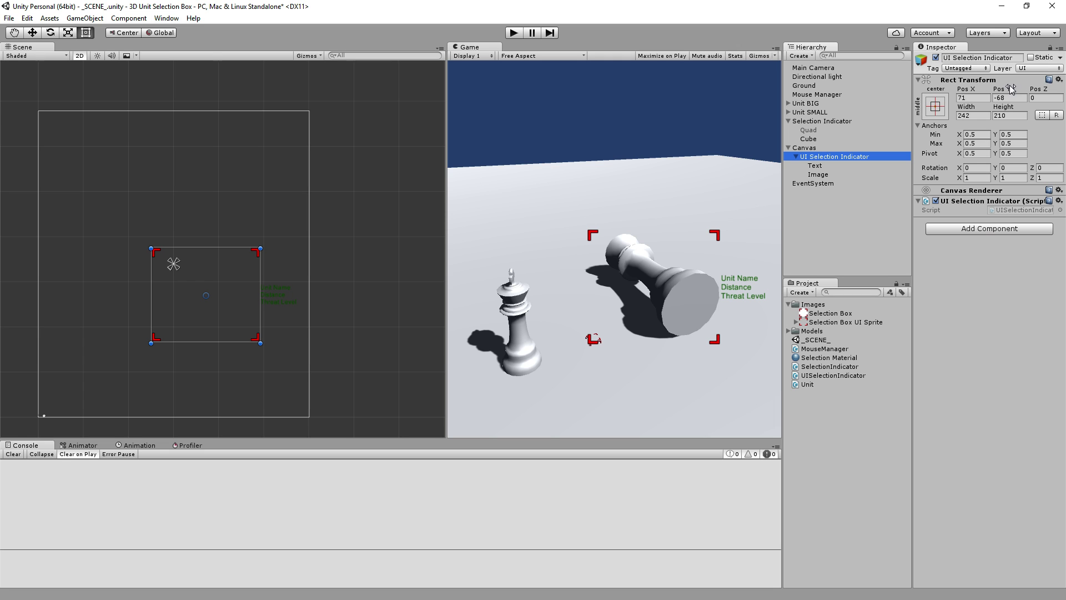
{"action": "left_click", "coordinate": [1059, 201]}
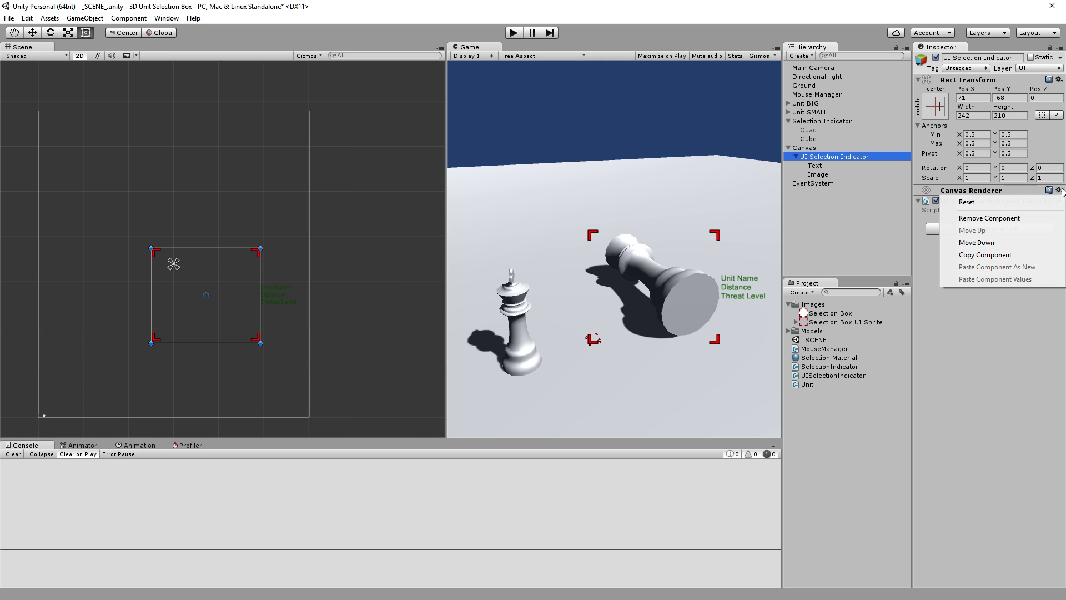
{"action": "left_click", "coordinate": [1037, 222]}
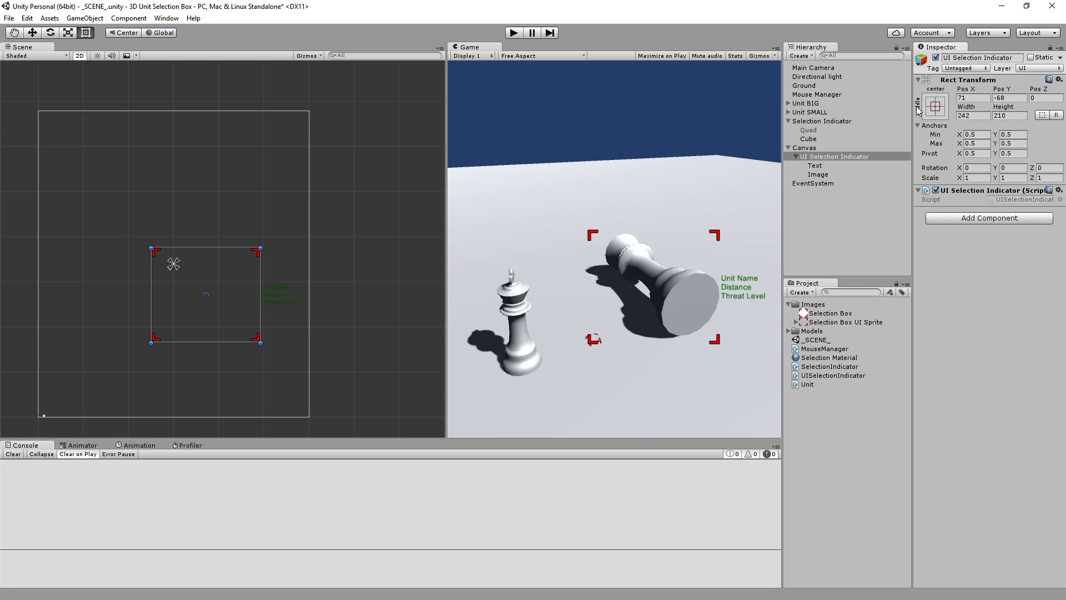
Check the Text and Image children, then resize the indicator box to 236×180
{"action": "left_click", "coordinate": [815, 166]}
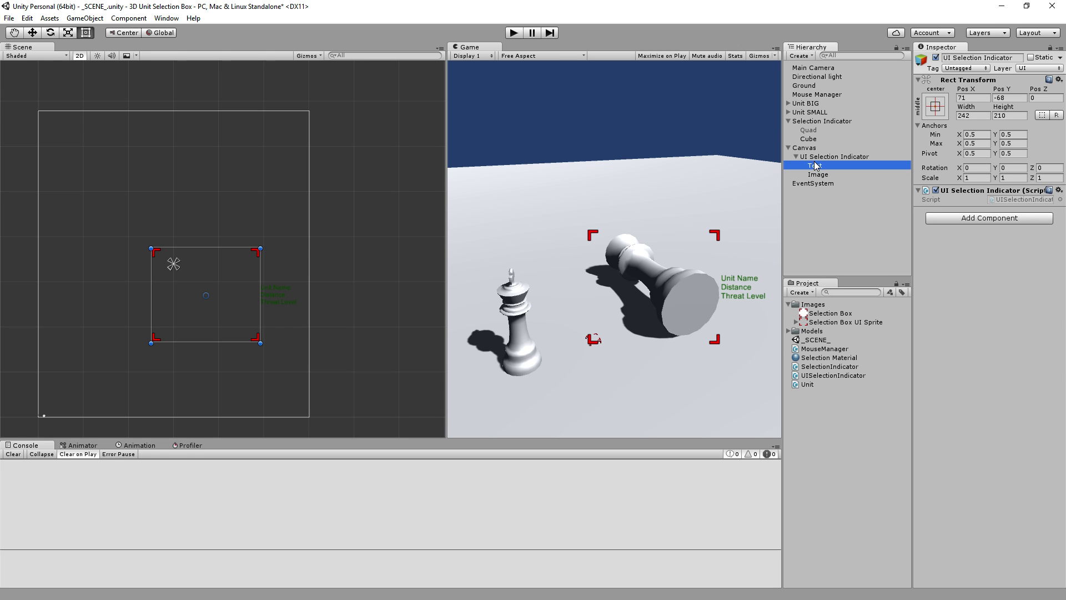
{"action": "left_click", "coordinate": [826, 175]}
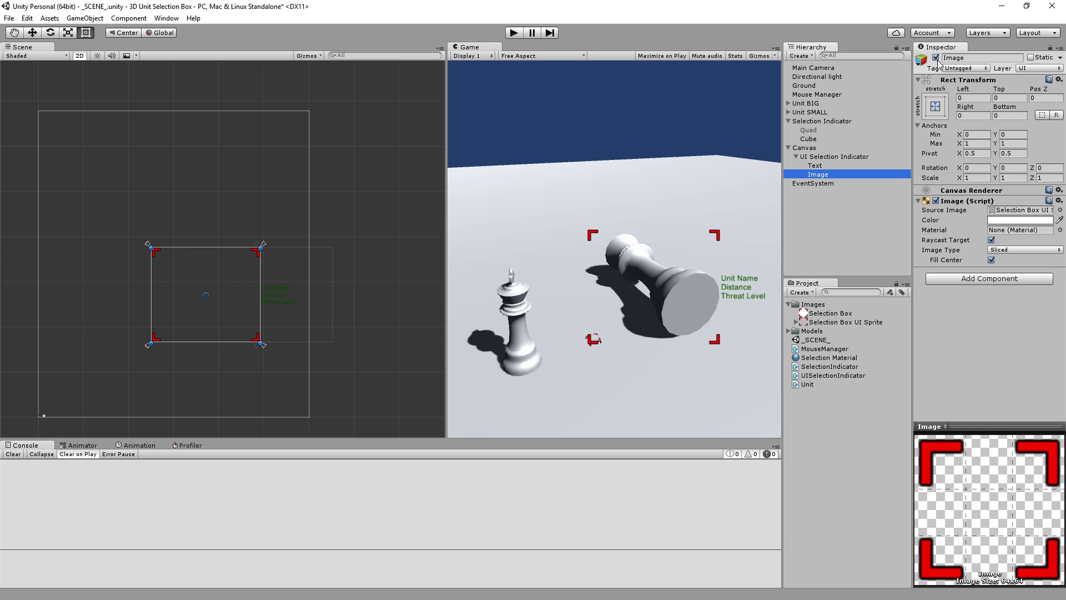
{"action": "left_click", "coordinate": [936, 57]}
{"action": "left_click", "coordinate": [937, 57]}
{"action": "left_click", "coordinate": [843, 166]}
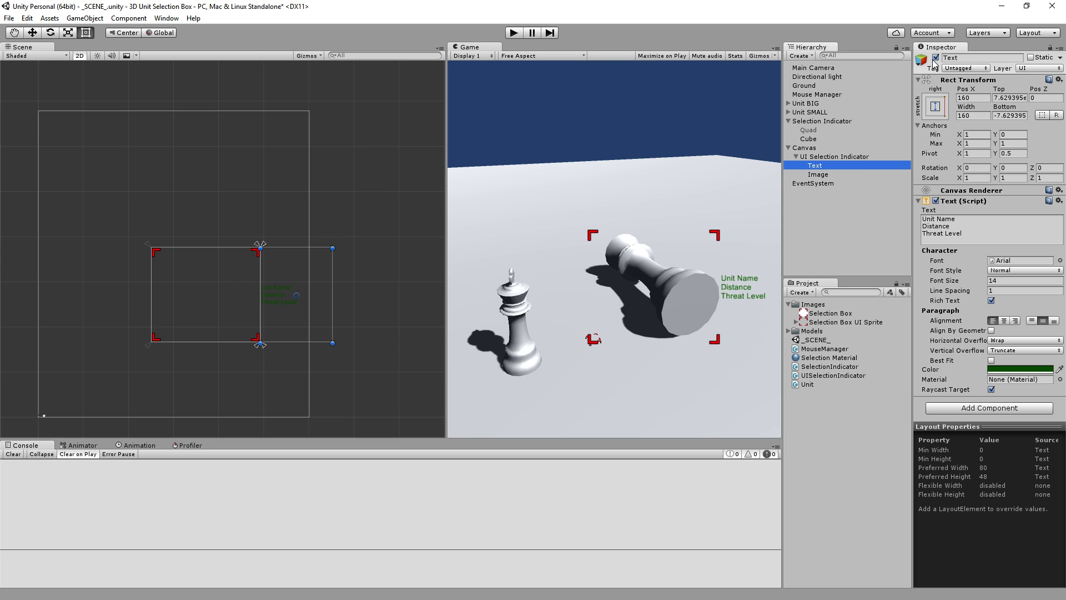
{"action": "left_click", "coordinate": [845, 158]}
{"action": "left_click_drag", "start_coordinate": [259, 344], "coordinate": [257, 330]}
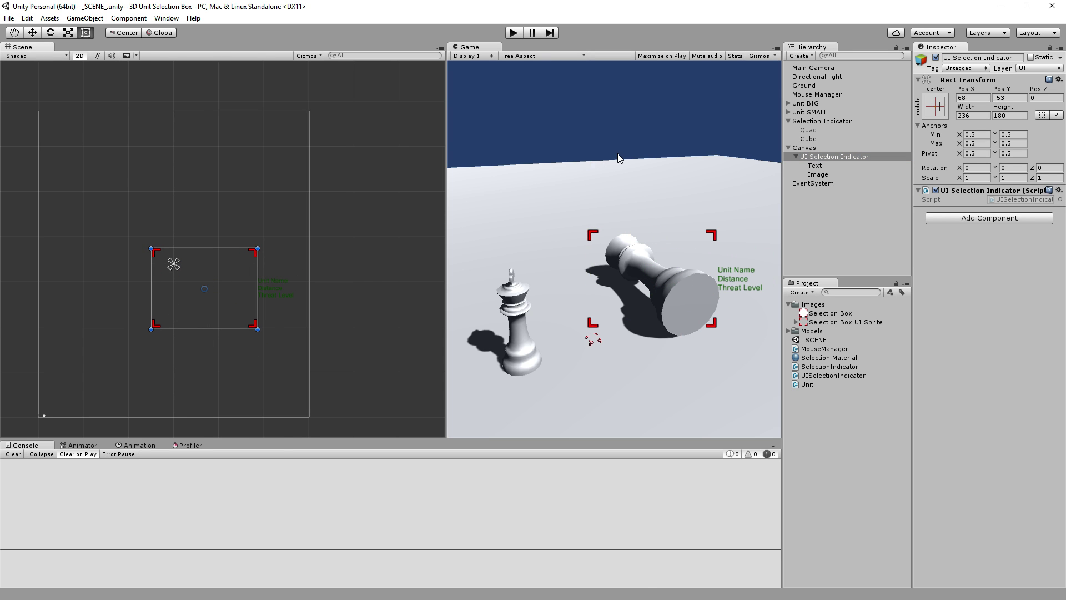
Delete the GetComponent<Image>() call on line 19 of UISelectionIndicator.cs
{"action": "key", "text": "alt+Tab"}
{"action": "left_click_drag", "start_coordinate": [351, 438], "coordinate": [159, 440]}
{"action": "key", "text": "BackSpace"}
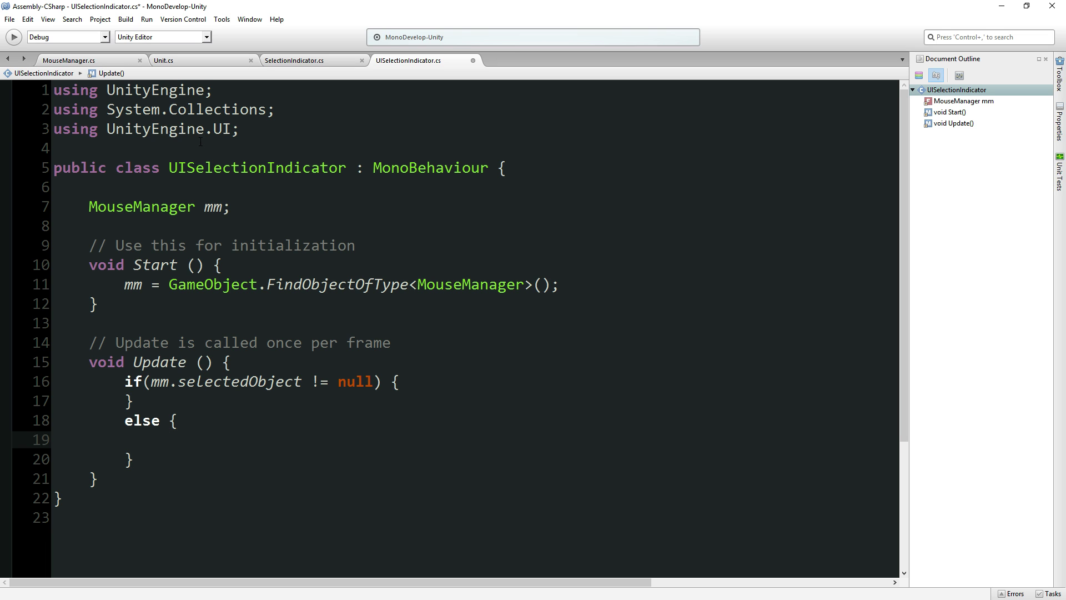
In the else branch, write a for loop running up to this.transform.childCount
{"action": "left_click", "coordinate": [218, 129]}
{"action": "left_click", "coordinate": [200, 447]}
{"action": "type", "text": "for"}
{"action": "key", "text": "Tab"}
{"action": "key", "text": "Tab"}
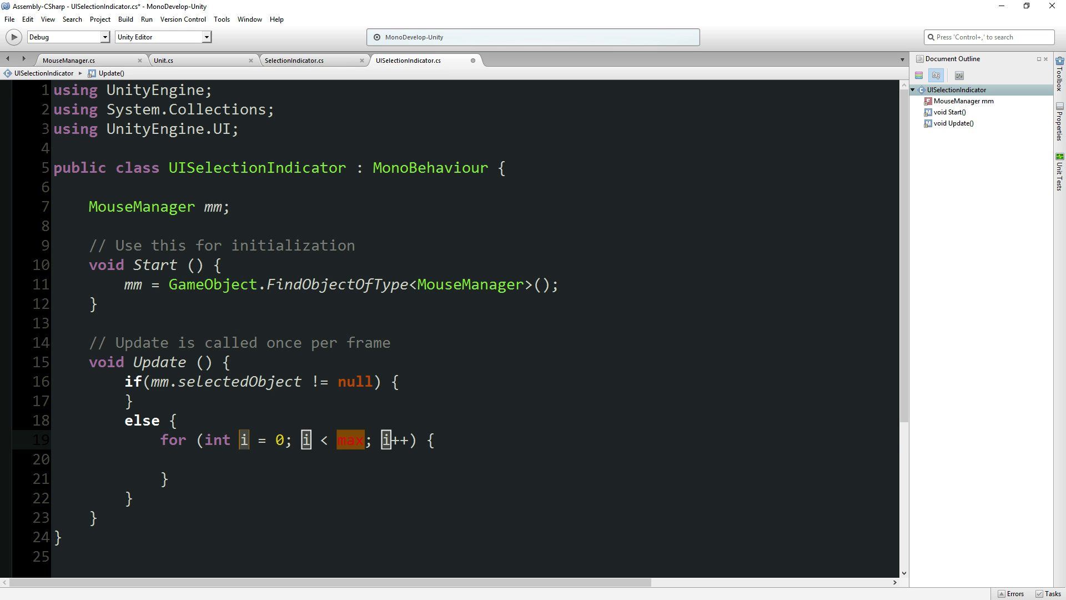
{"action": "key", "text": "Tab"}
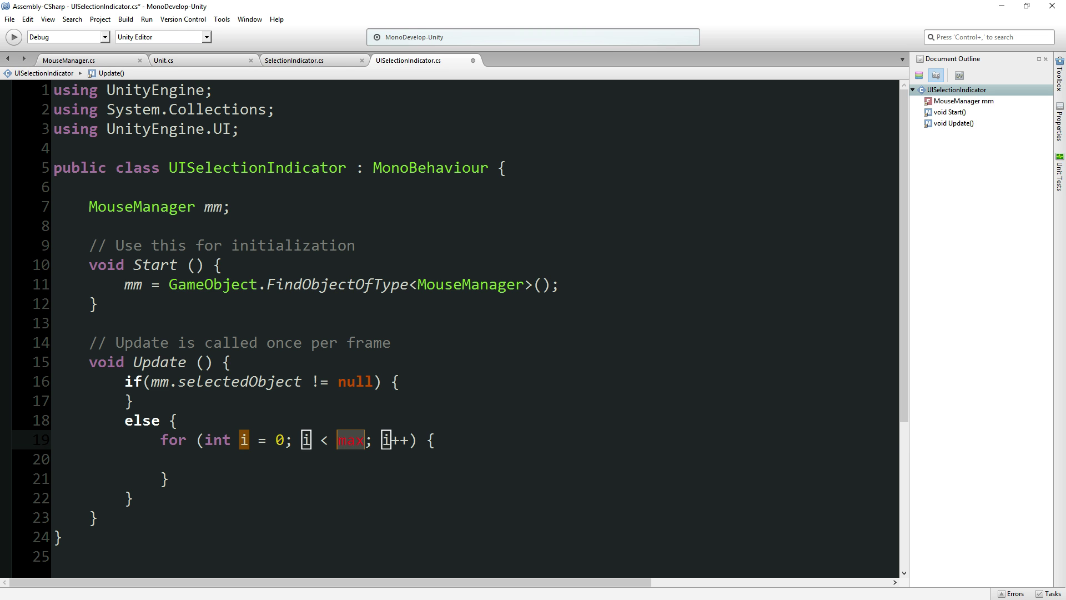
{"action": "type", "text": "this.tr"}
{"action": "key", "text": "Return"}
{"action": "type", "text": "."}
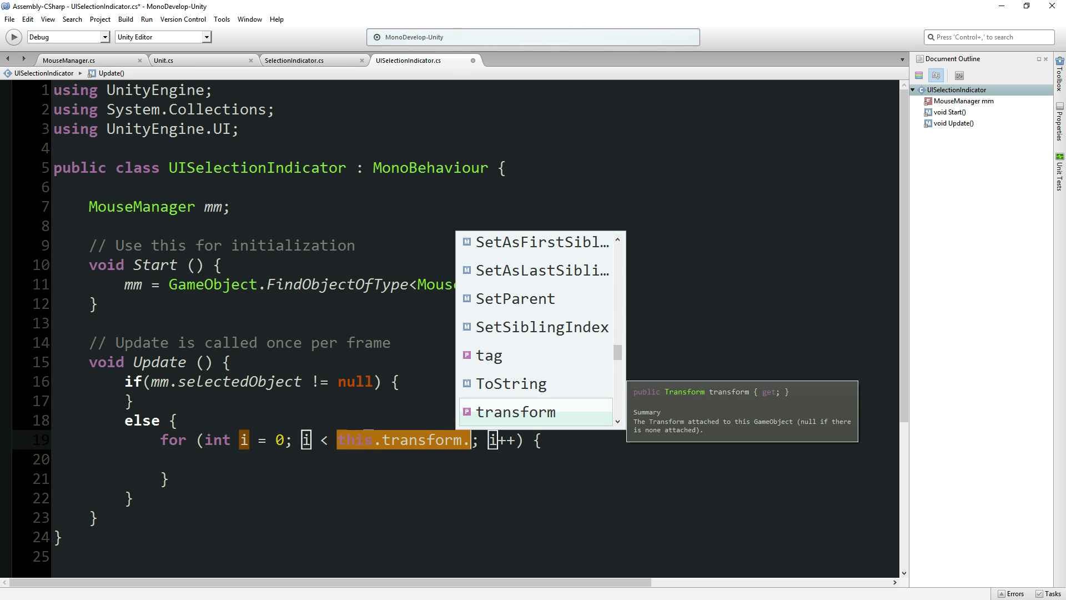
{"action": "type", "text": "nu"}
{"action": "key", "text": "BackSpace"}
{"action": "key", "text": "BackSpace"}
{"action": "type", "text": "chi"}
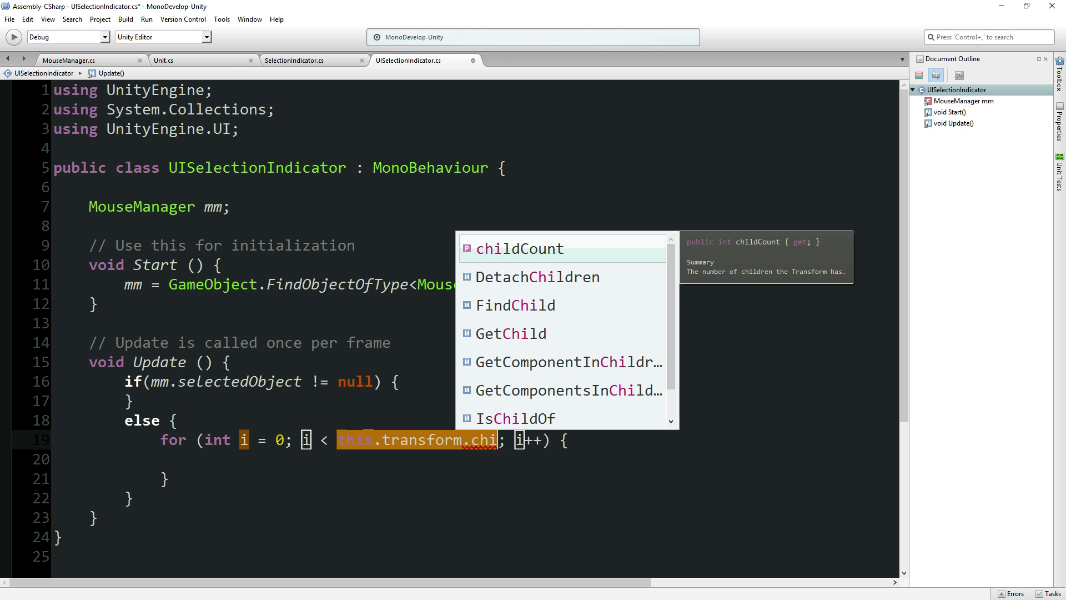
{"action": "key", "text": "Return"}
{"action": "key", "text": "Return"}
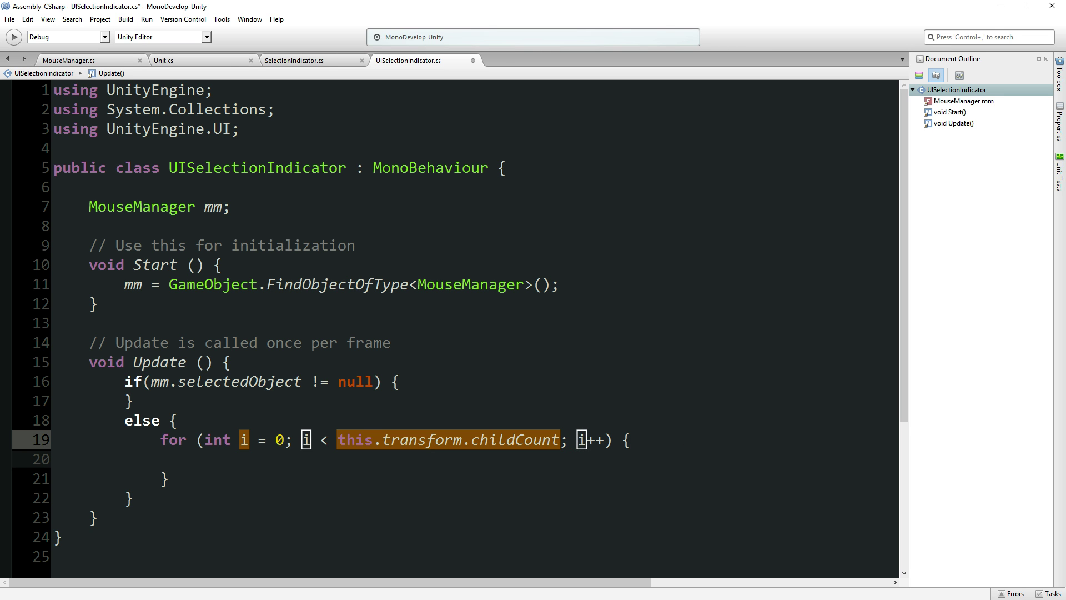
Make the loop body call this.transform.GetChild(i).gameObject.SetActive(false), then save
{"action": "type", "text": "this.transform."}
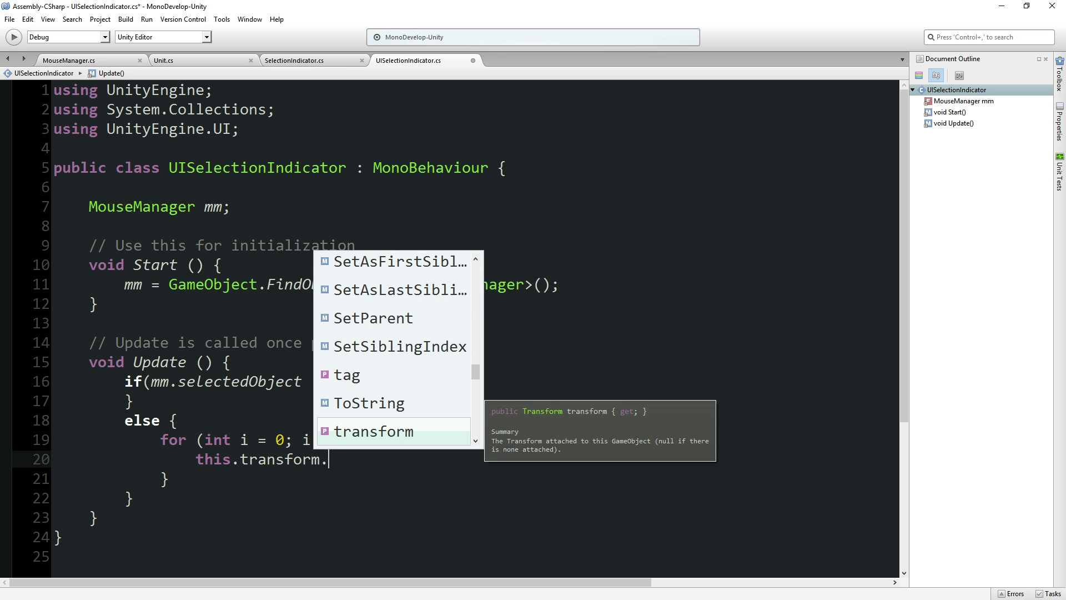
{"action": "type", "text": "GetC"}
{"action": "key", "text": "Return"}
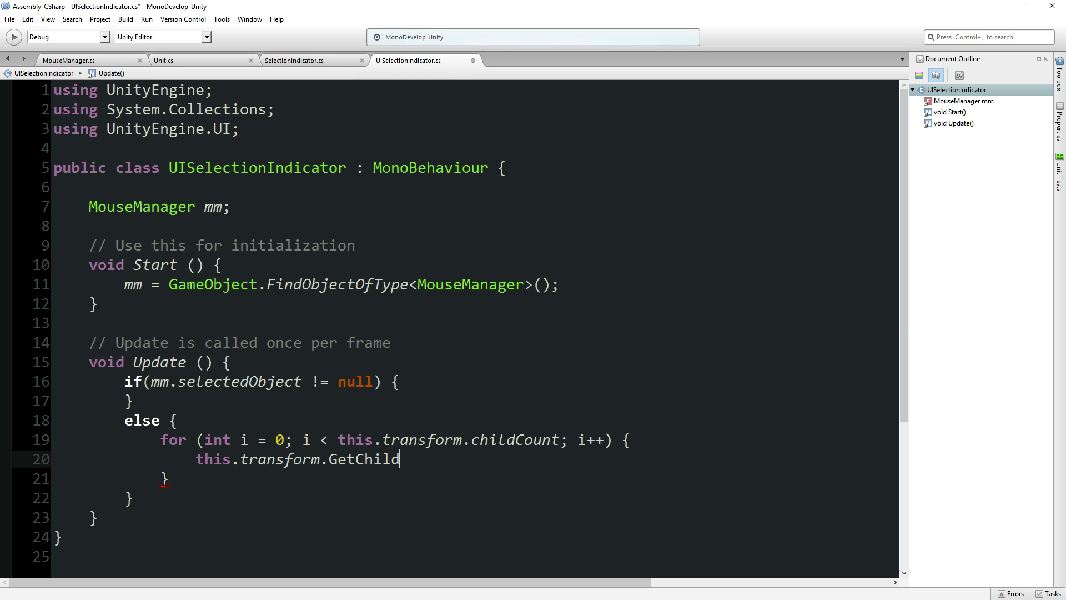
{"action": "type", "text": "(i"}
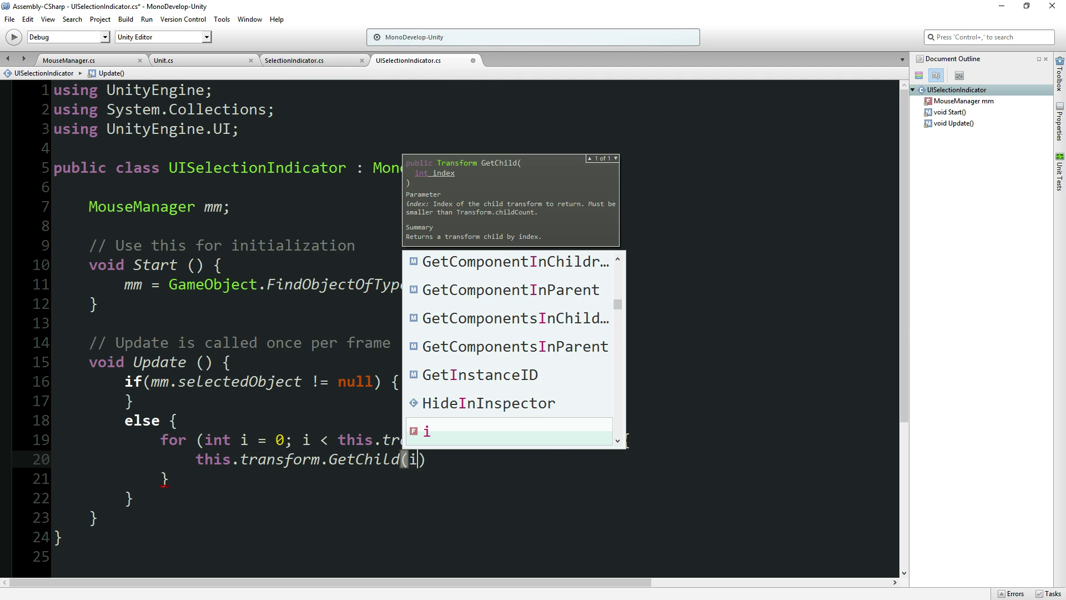
{"action": "type", "text": ").SetA"}
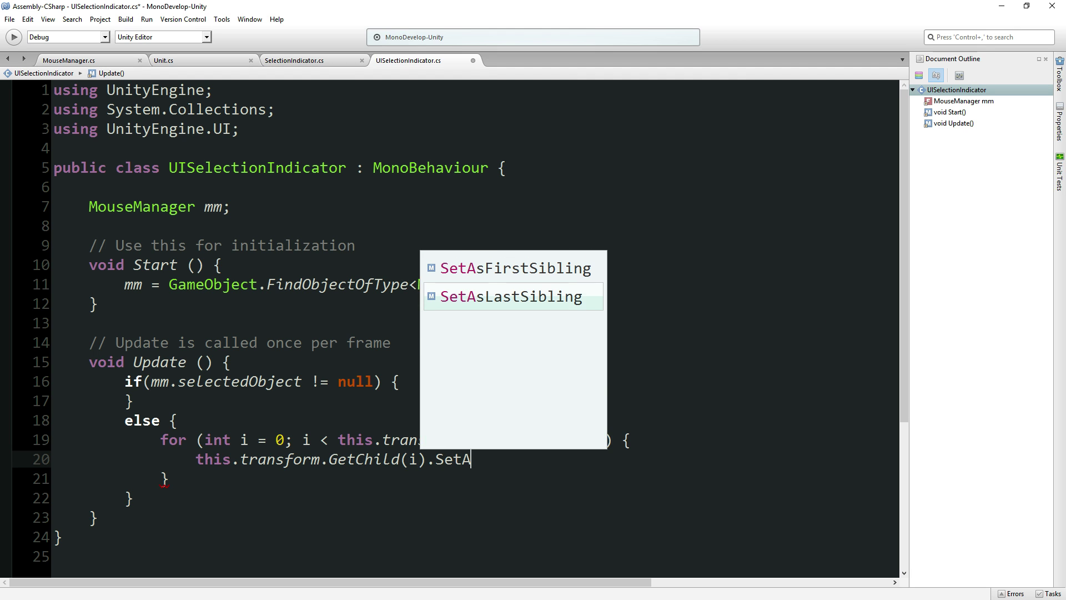
{"action": "key", "text": "BackSpace"}
{"action": "key", "text": "BackSpace"}
{"action": "key", "text": "BackSpace"}
{"action": "key", "text": "BackSpace"}
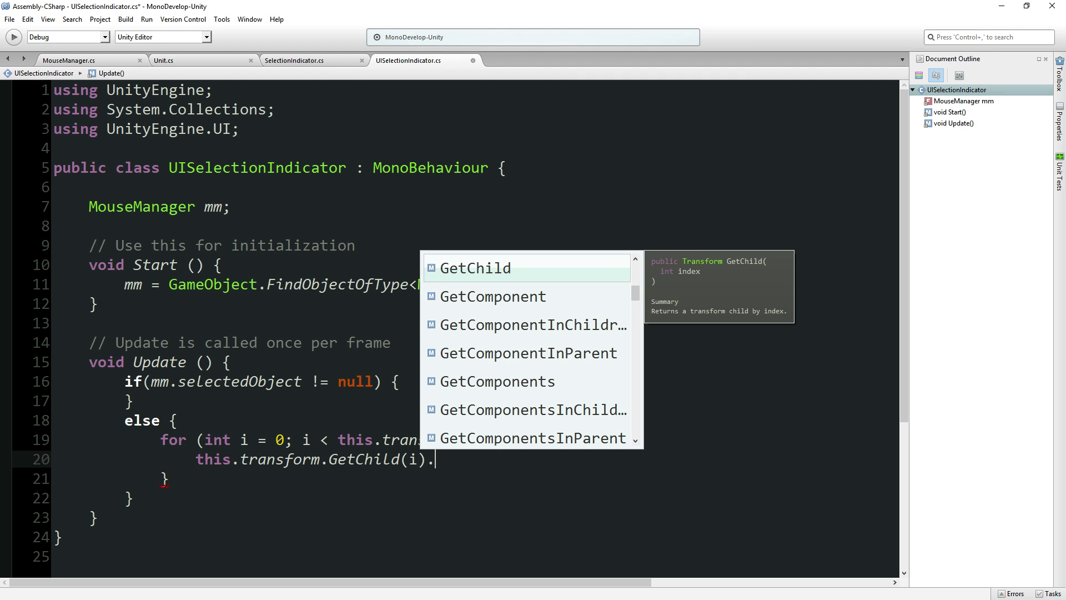
{"action": "type", "text": "gameObject."}
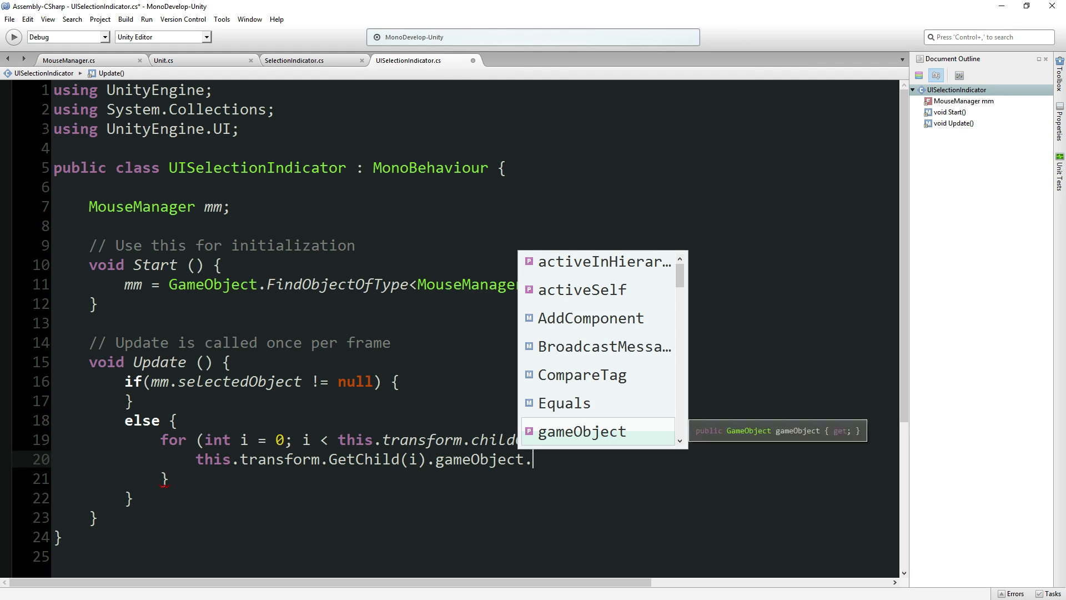
{"action": "type", "text": "Set"}
{"action": "key", "text": "Return"}
{"action": "type", "text": "(fas"}
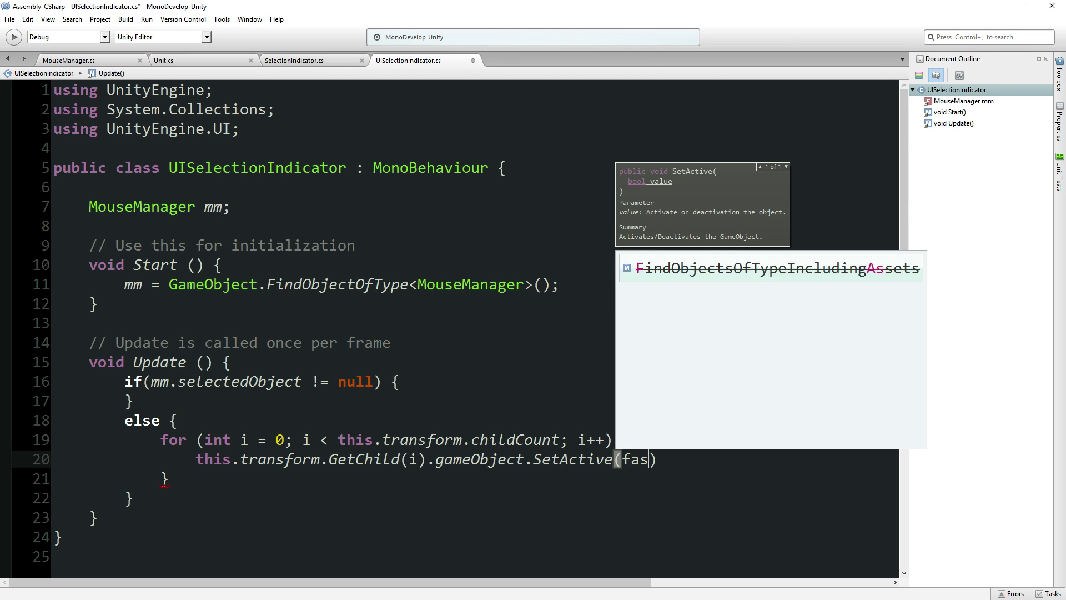
{"action": "type", "text": "le"}
{"action": "key", "text": "BackSpace"}
{"action": "key", "text": "BackSpace"}
{"action": "key", "text": "BackSpace"}
{"action": "type", "text": "lse);"}
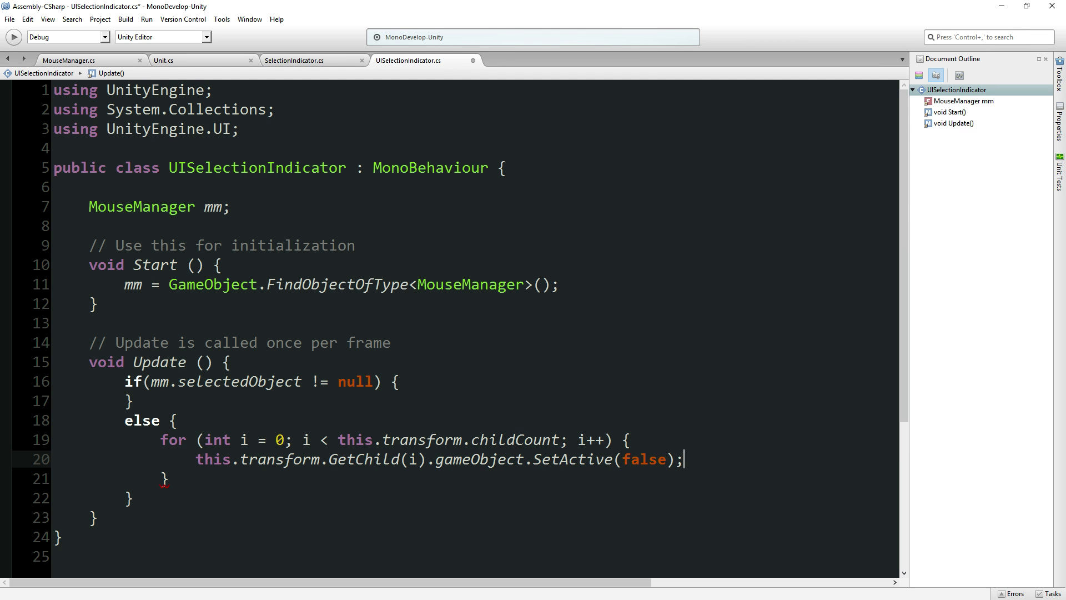
{"action": "key", "text": "Home"}
{"action": "key", "text": "Home"}
{"action": "key", "text": "shift+Down"}
{"action": "key", "text": "ctrl+s"}
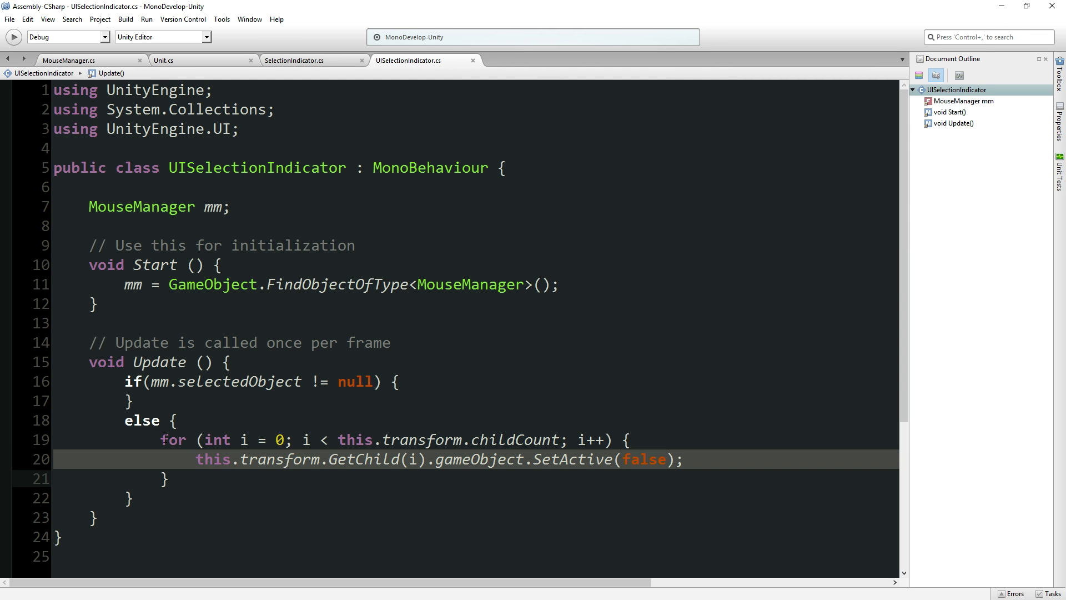
Copy the child loop into the if block, change it to SetActive(true), and save
{"action": "left_click_drag", "start_coordinate": [160, 439], "coordinate": [171, 479]}
{"action": "key", "text": "ctrl+c"}
{"action": "left_click", "coordinate": [206, 393]}
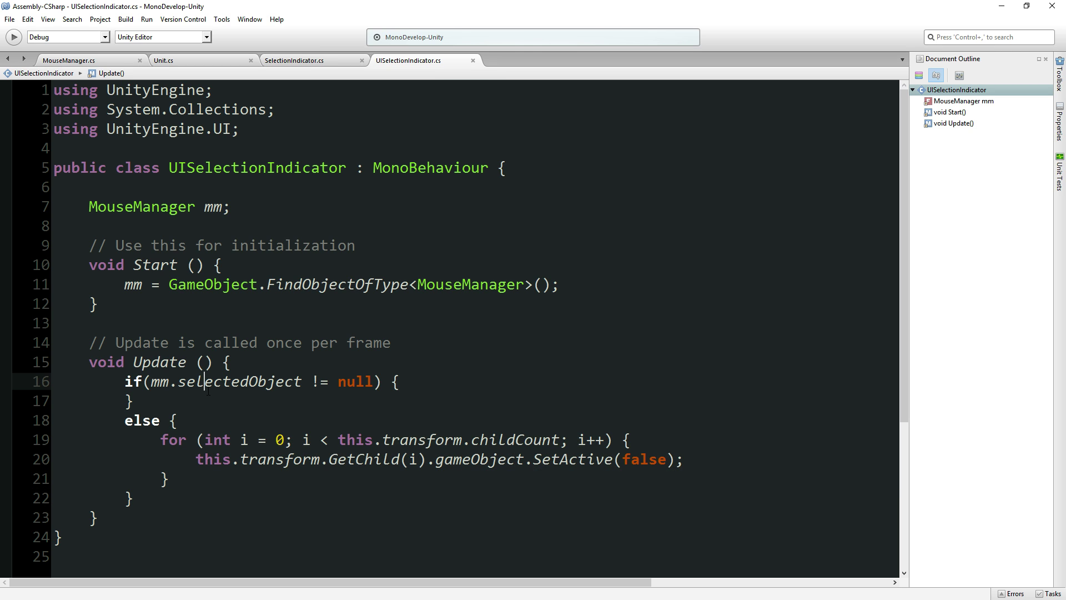
{"action": "key", "text": "Home"}
{"action": "key", "text": "Home"}
{"action": "key", "text": "ctrl+v"}
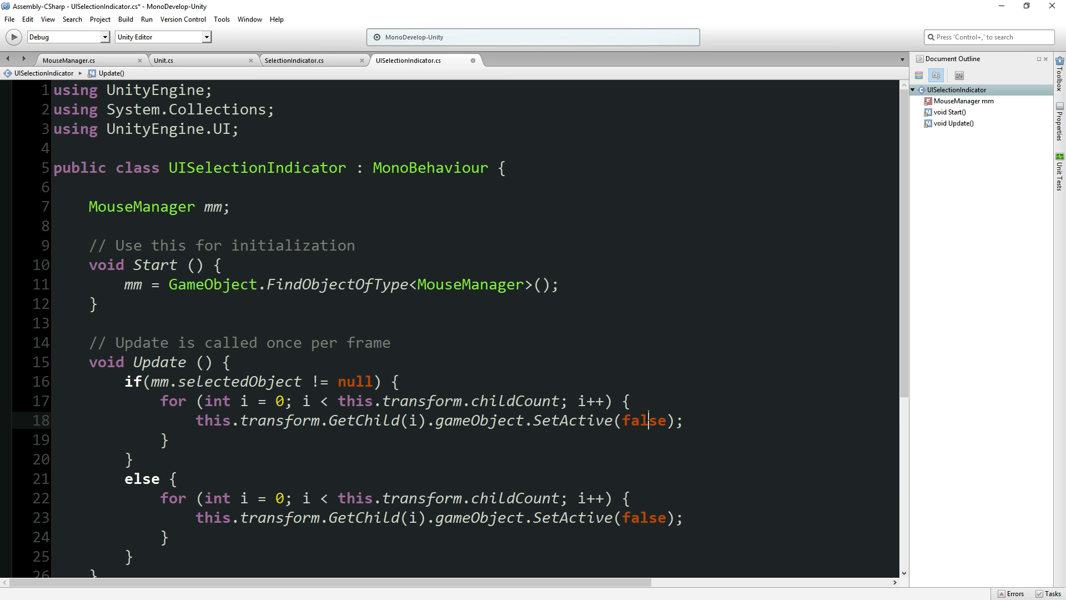
{"action": "double_click", "coordinate": [644, 420]}
{"action": "type", "text": "true"}
{"action": "key", "text": "ctrl+s"}
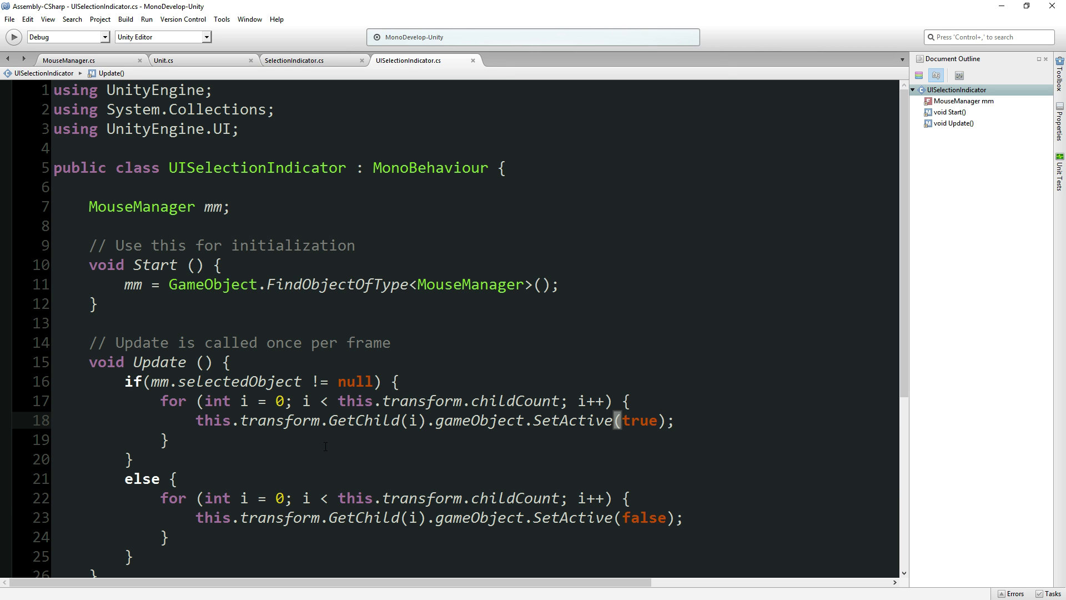
Add blank lines after the new loop's closing brace and save again
{"action": "left_click", "coordinate": [325, 447]}
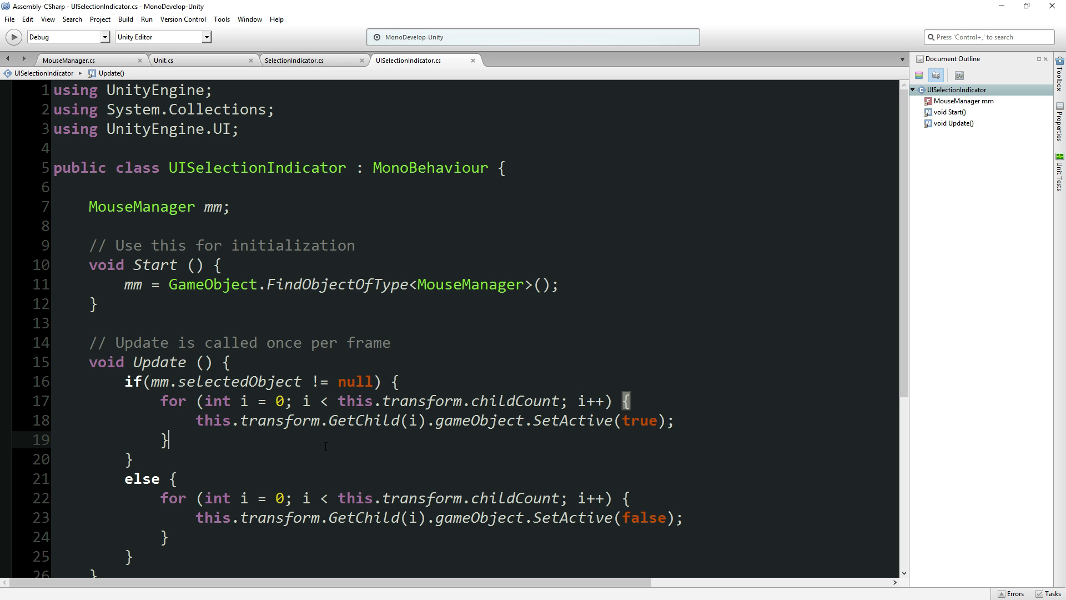
{"action": "scroll", "coordinate": [353, 399], "scroll_direction": "down", "scroll_amount": 2}
{"action": "scroll", "coordinate": [274, 267], "scroll_direction": "up", "scroll_amount": 1}
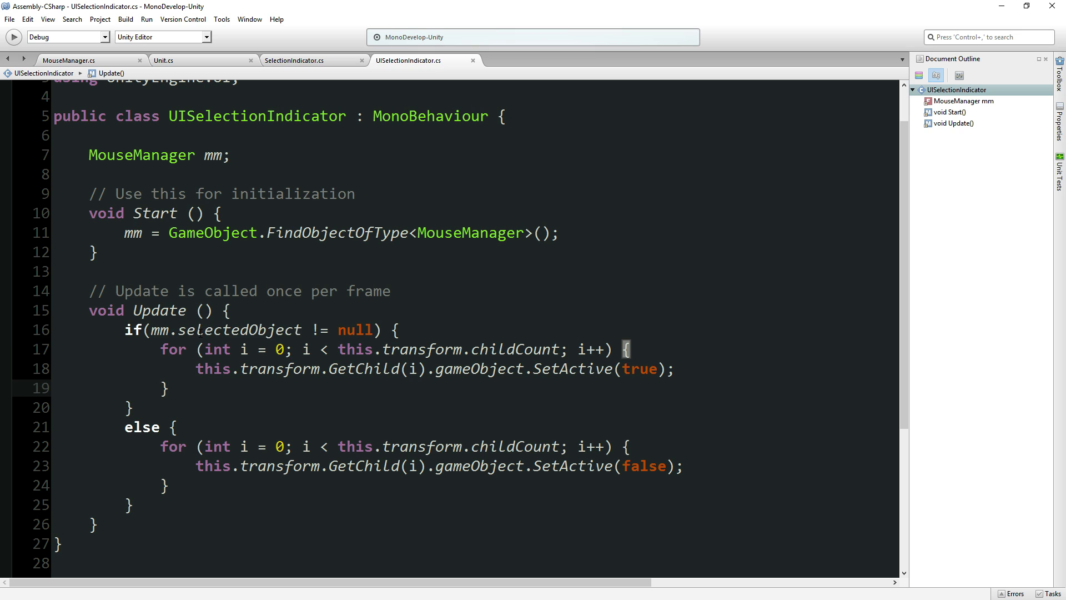
{"action": "left_click", "coordinate": [200, 331]}
{"action": "left_click", "coordinate": [350, 393]}
{"action": "key", "text": "Return"}
{"action": "key", "text": "Return"}
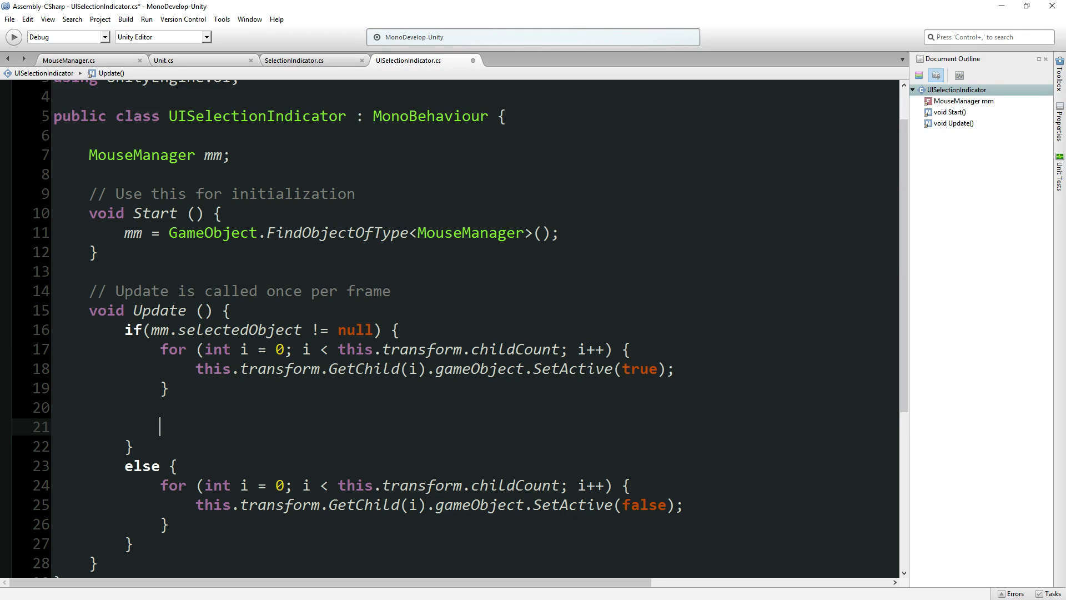
{"action": "key", "text": "ctrl+s"}
Play the scene, select and deselect the pawn twice to toggle its red brackets, then stop
{"action": "key", "text": "alt+Tab"}
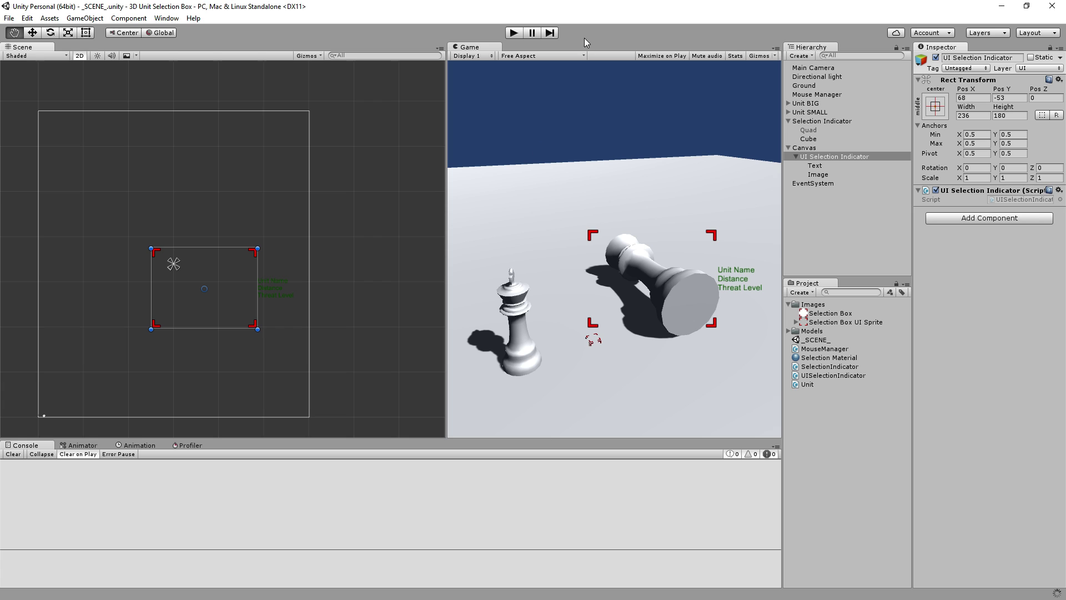
{"action": "left_click", "coordinate": [512, 33]}
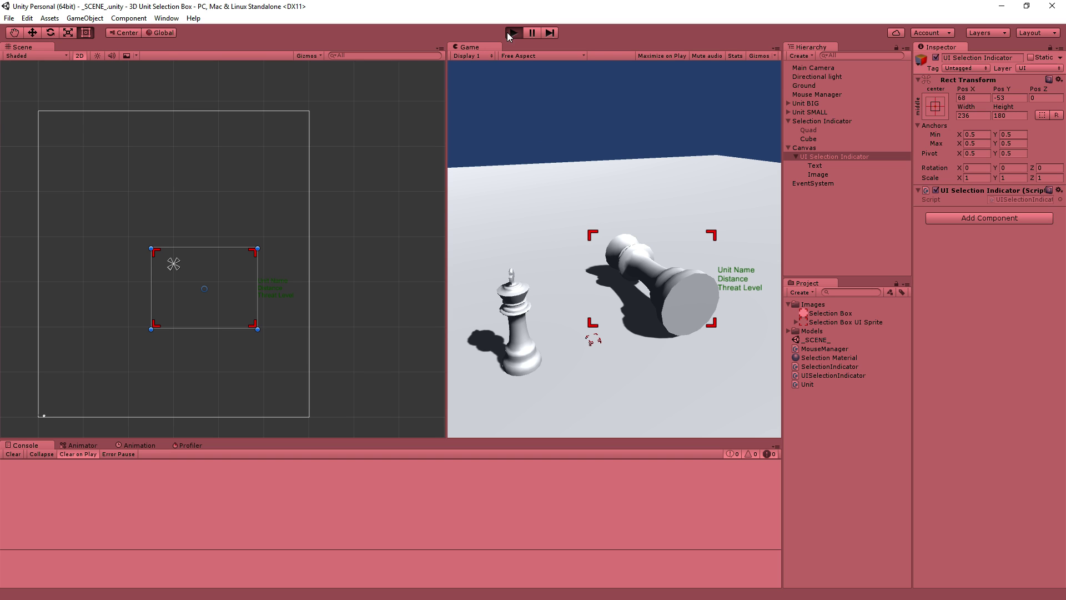
{"action": "left_click", "coordinate": [659, 289]}
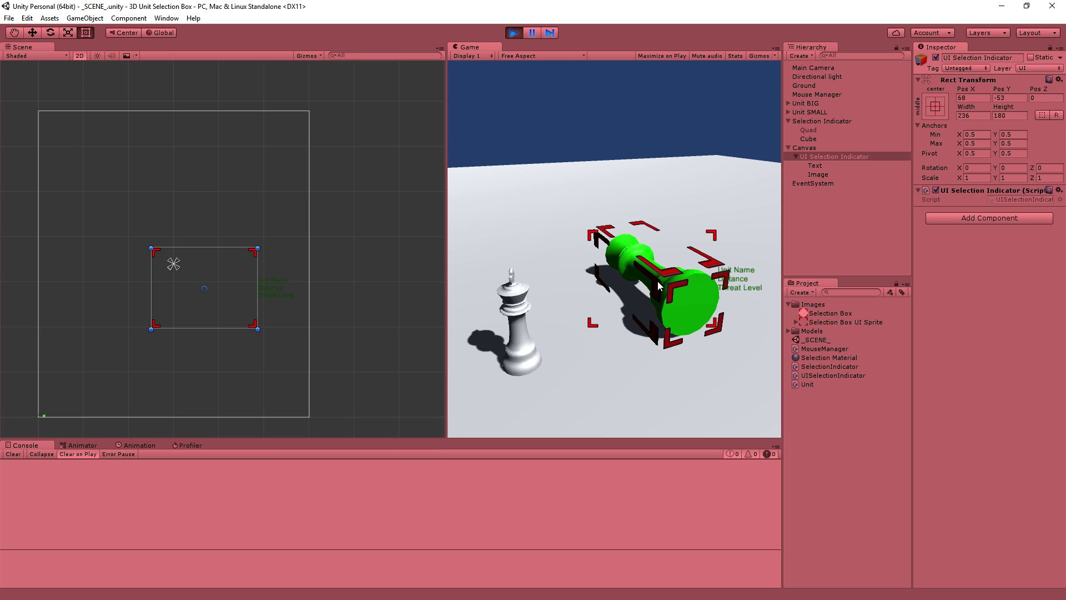
{"action": "left_click", "coordinate": [660, 341]}
{"action": "left_click", "coordinate": [676, 303]}
{"action": "left_click", "coordinate": [655, 255]}
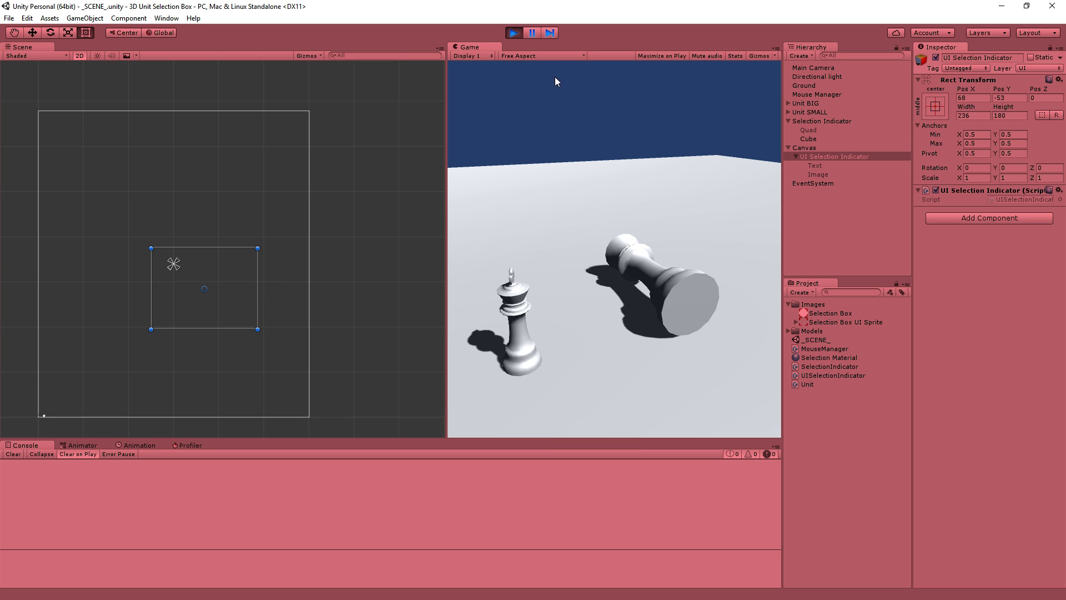
{"action": "left_click", "coordinate": [515, 34]}
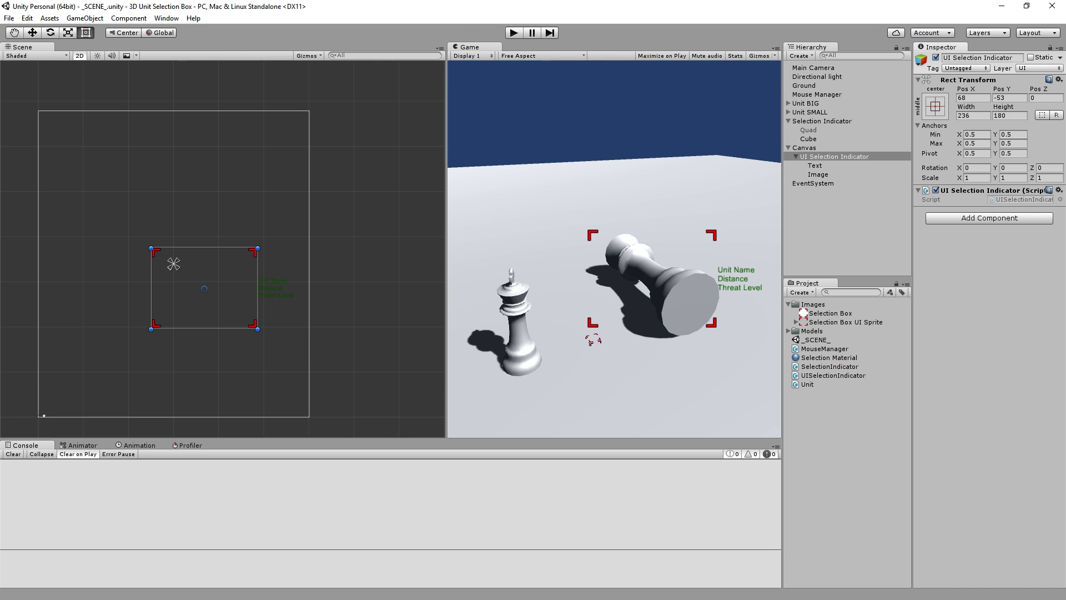
{"action": "key", "text": "alt+Tab"}
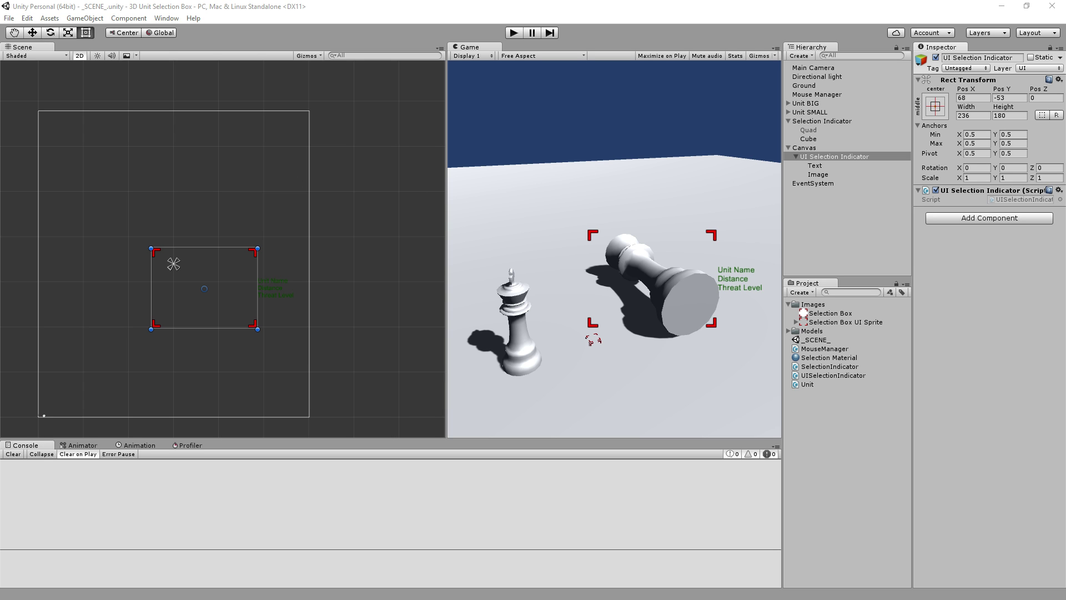
In the if block, declare 'Vector3[] corners = new Vector3[8];'
{"action": "scroll", "coordinate": [369, 240], "scroll_direction": "down", "scroll_amount": 3}
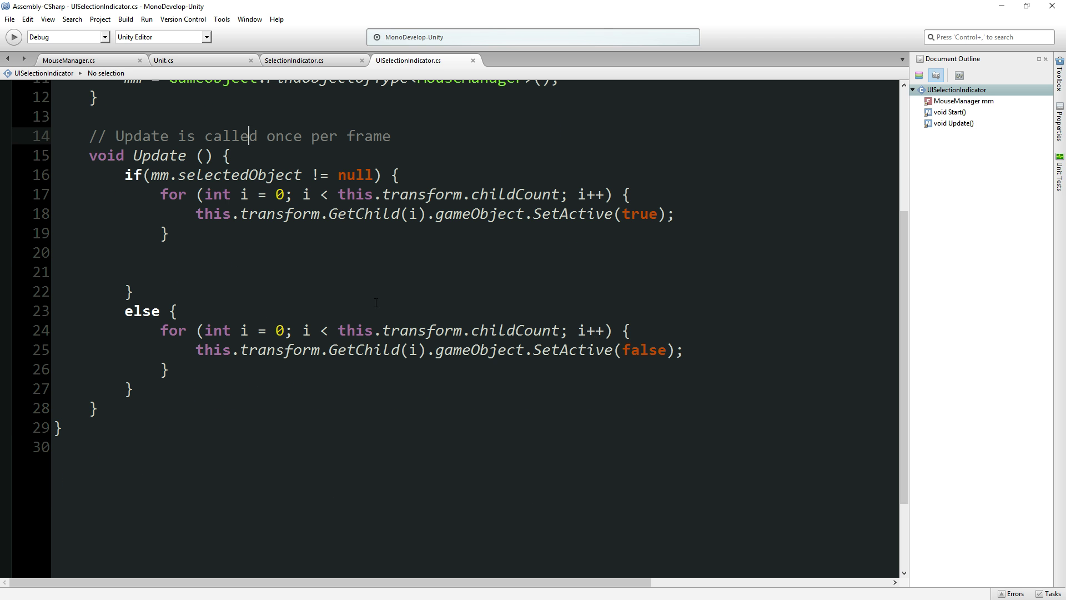
{"action": "key", "text": "Return"}
{"action": "scroll", "coordinate": [369, 278], "scroll_direction": "up", "scroll_amount": 2}
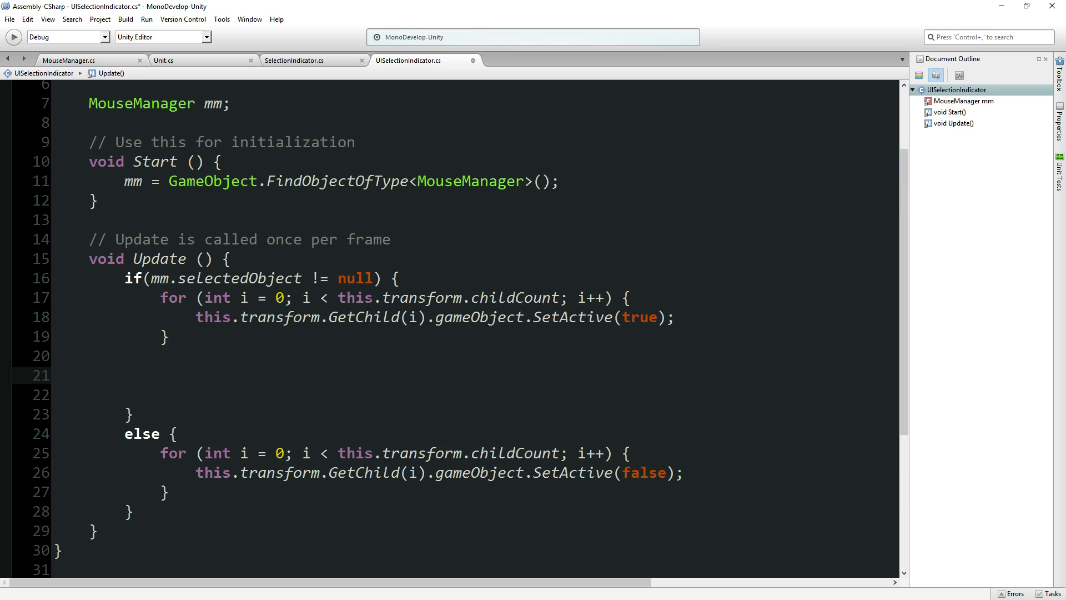
{"action": "mouse_move", "coordinate": [378, 314]}
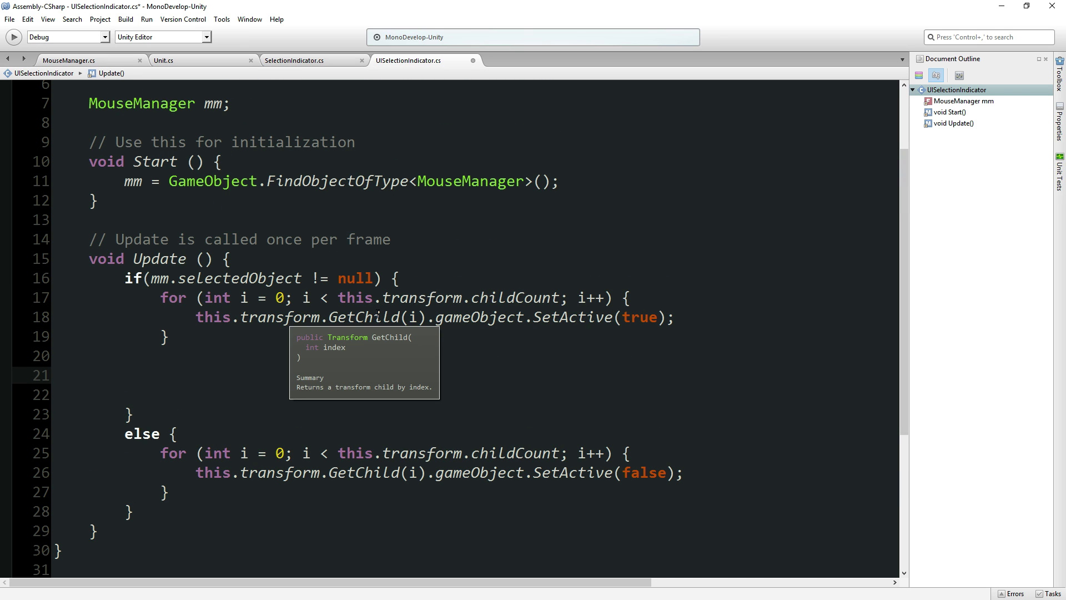
{"action": "type", "text": "VE"}
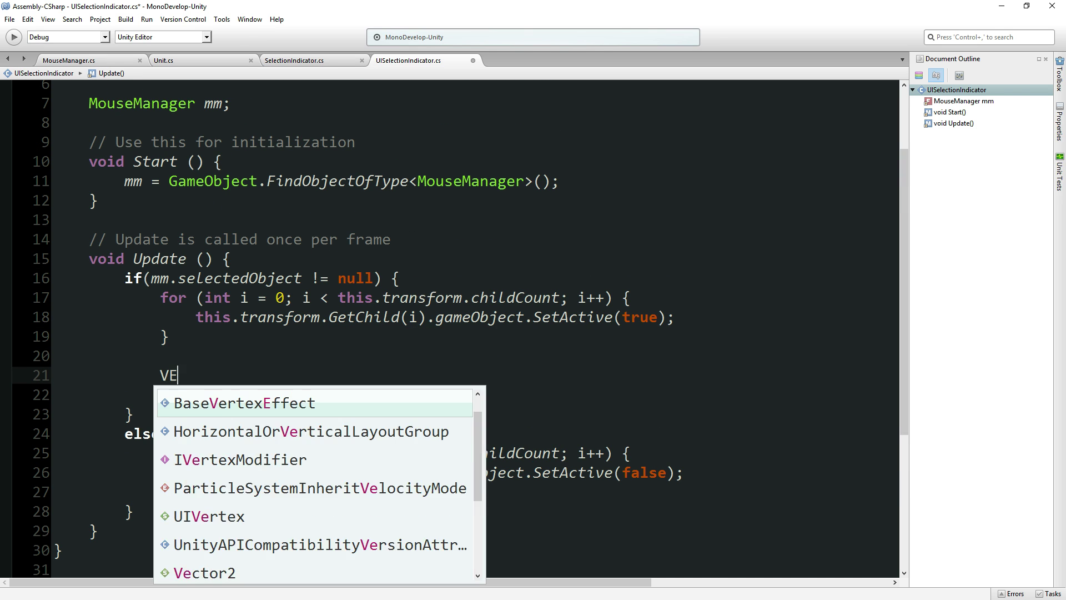
{"action": "type", "text": "c"}
{"action": "key", "text": "BackSpace"}
{"action": "key", "text": "BackSpace"}
{"action": "type", "text": "ec"}
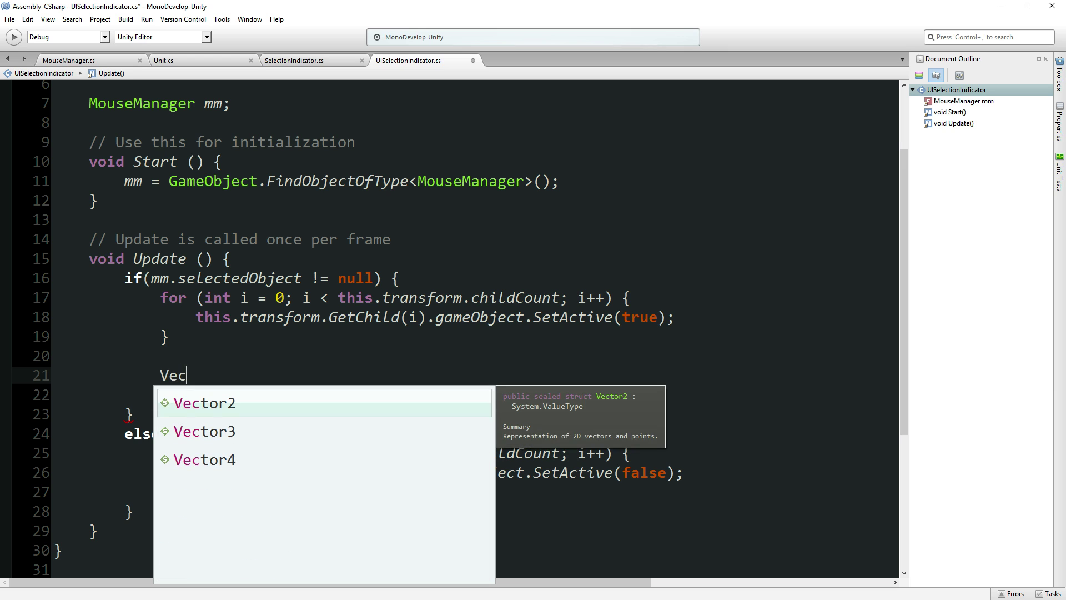
{"action": "key", "text": "Down"}
{"action": "key", "text": "Return"}
{"action": "type", "text": "["}
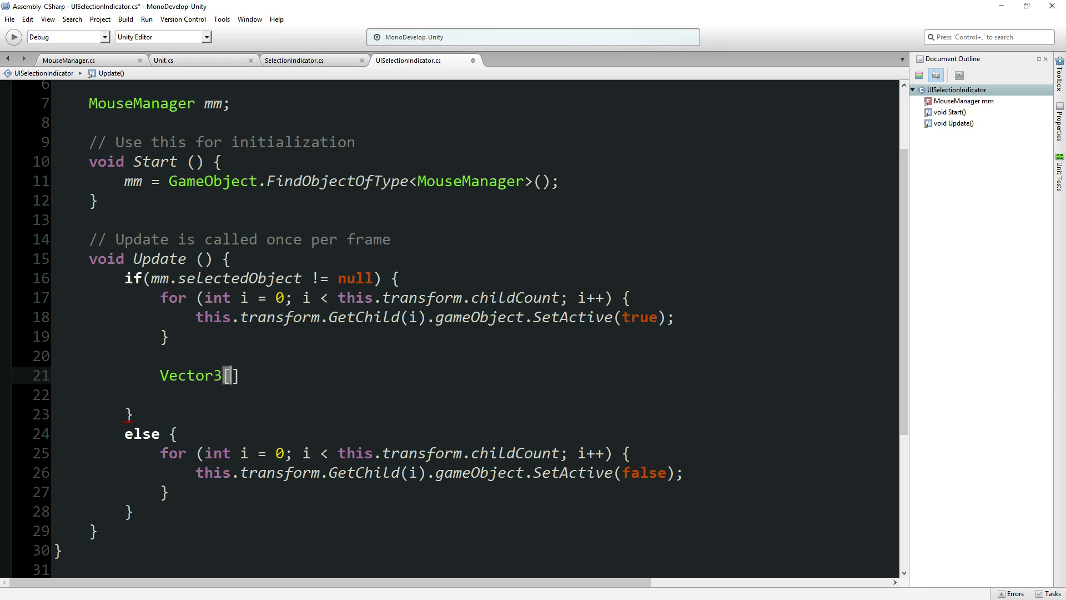
{"action": "type", "text": "] "}
{"action": "type", "text": "corners"}
{"action": "type", "text": " = new"}
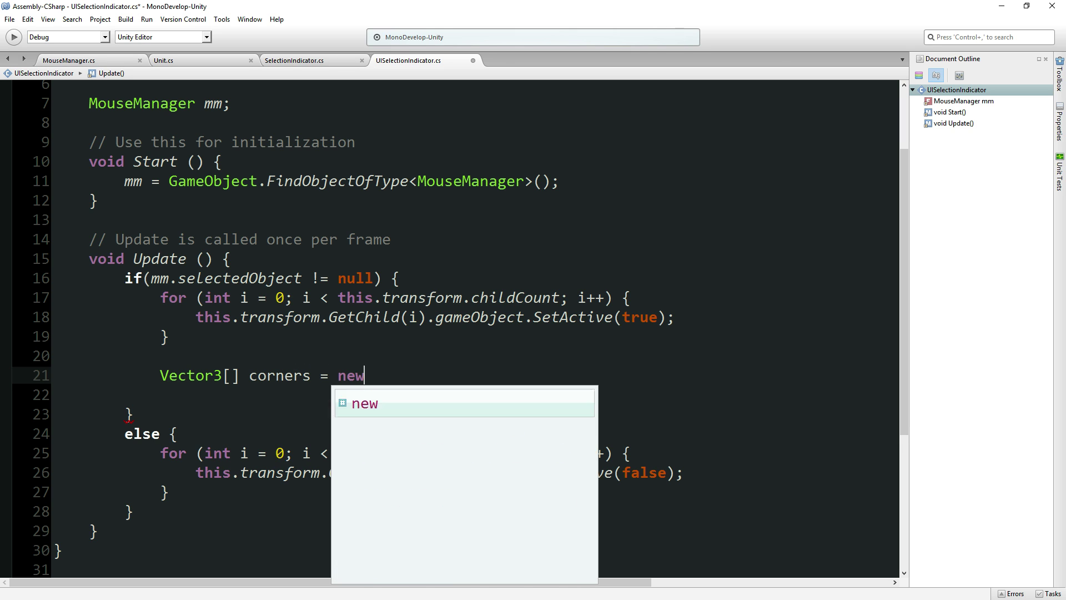
{"action": "type", "text": " Ve"}
{"action": "key", "text": "Return"}
{"action": "key", "text": "Left"}
{"action": "type", "text": "8]"}
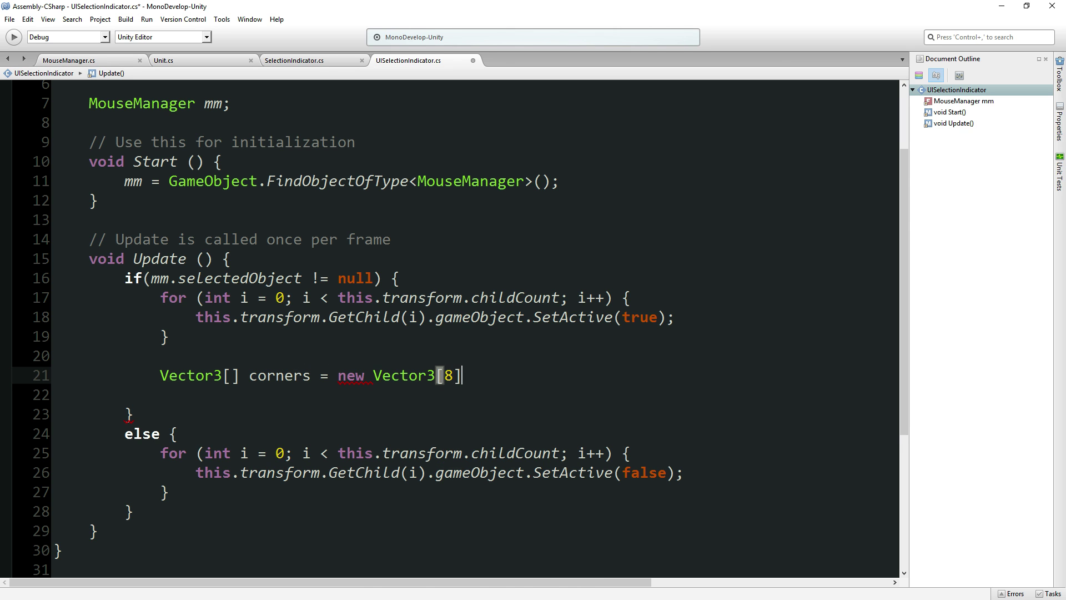
{"action": "type", "text": ";"}
{"action": "key", "text": "Return"}
{"action": "key", "text": "Return"}
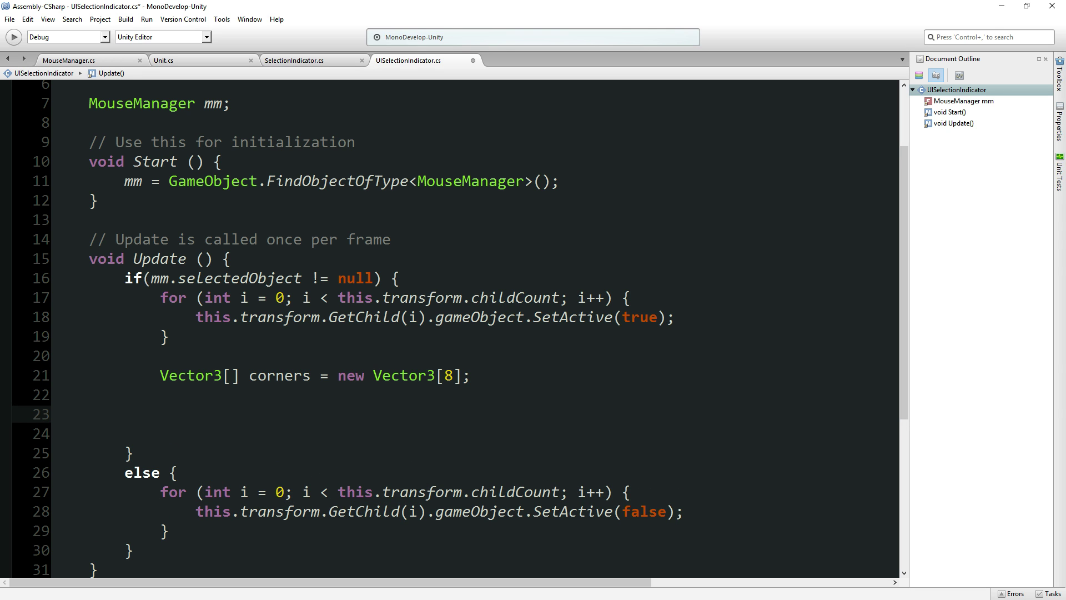
Start the next line as 'corners[0] = Camera.main'
{"action": "type", "text": "cor"}
{"action": "key", "text": "Return"}
{"action": "type", "text": "corners[0] "}
{"action": "type", "text": "= C"}
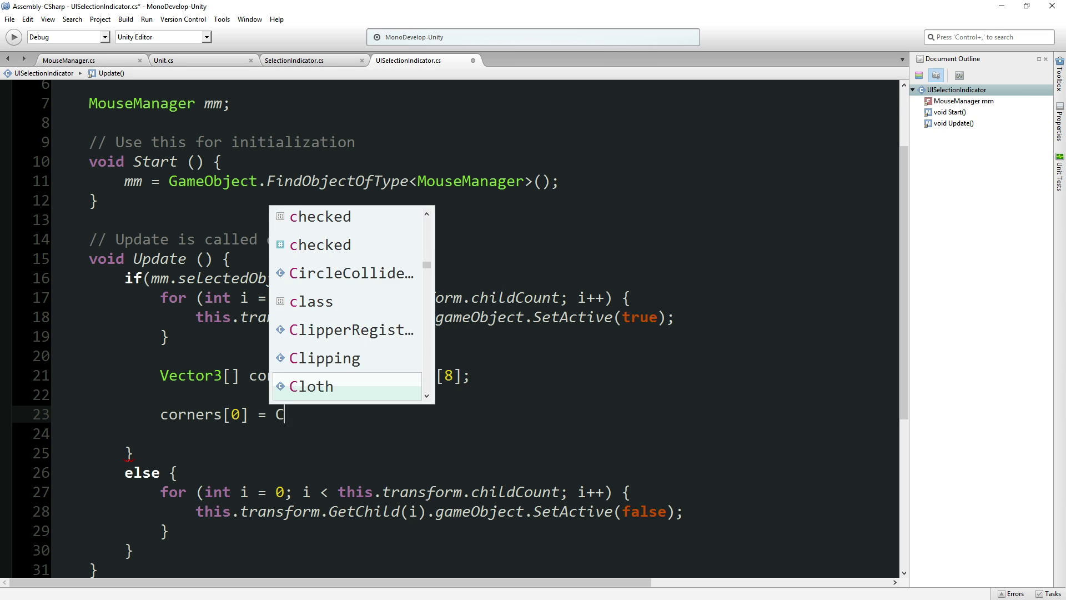
{"action": "type", "text": "amera.main"}
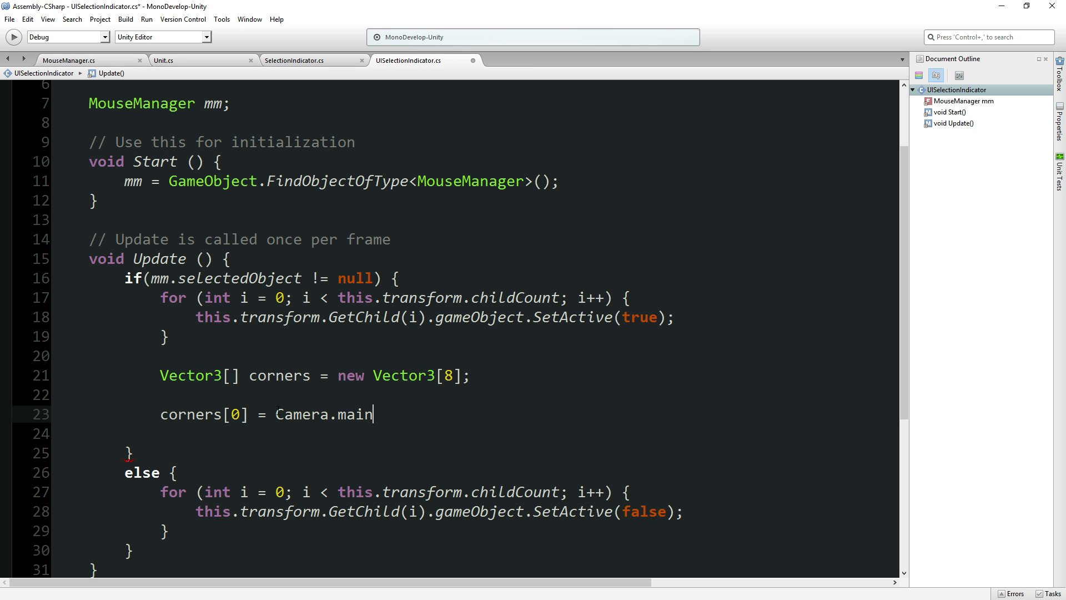
{"action": "scroll", "coordinate": [282, 191], "scroll_direction": "up", "scroll_amount": 2}
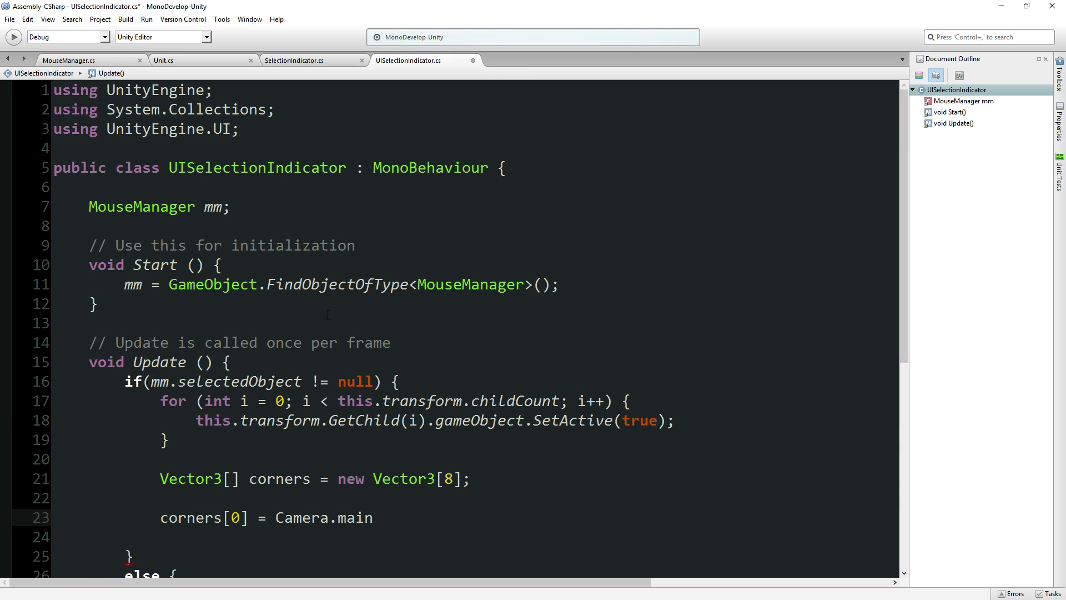
{"action": "scroll", "coordinate": [340, 392], "scroll_direction": "down", "scroll_amount": 2}
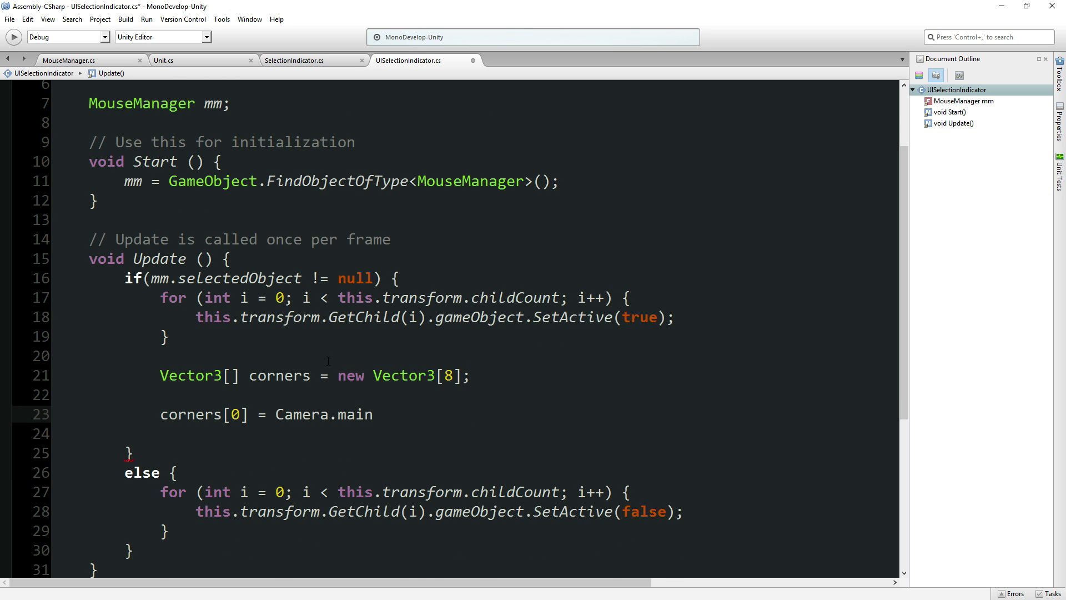
Declare a 'Camera theCamera;' field, set 'theCamera = Camera.main;' in Start, and save
{"action": "left_click", "coordinate": [230, 104]}
{"action": "key", "text": "Return"}
{"action": "type", "text": "Came"}
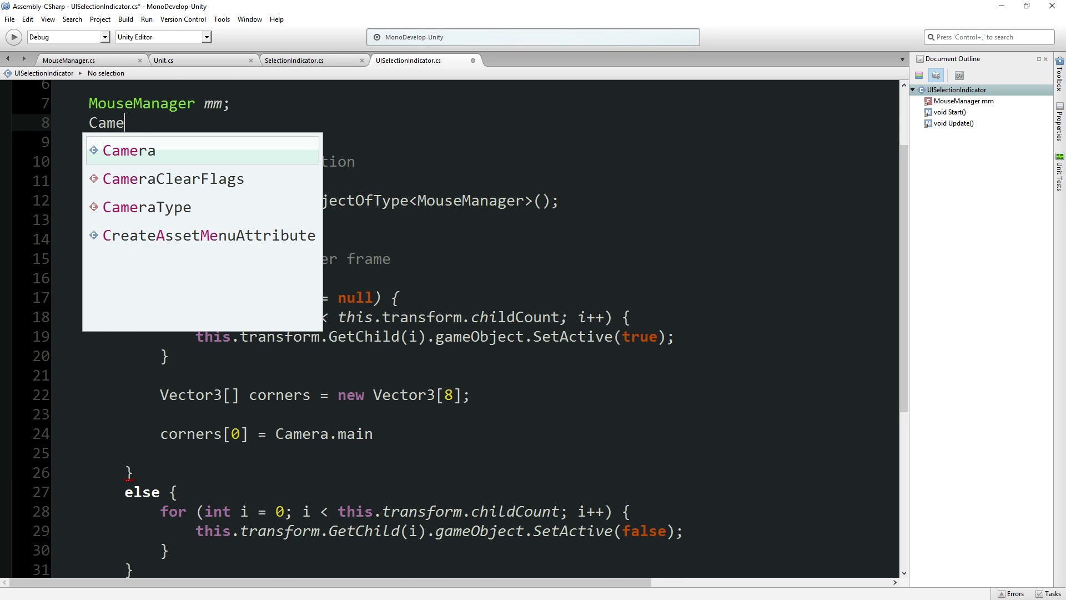
{"action": "type", "text": "ra "}
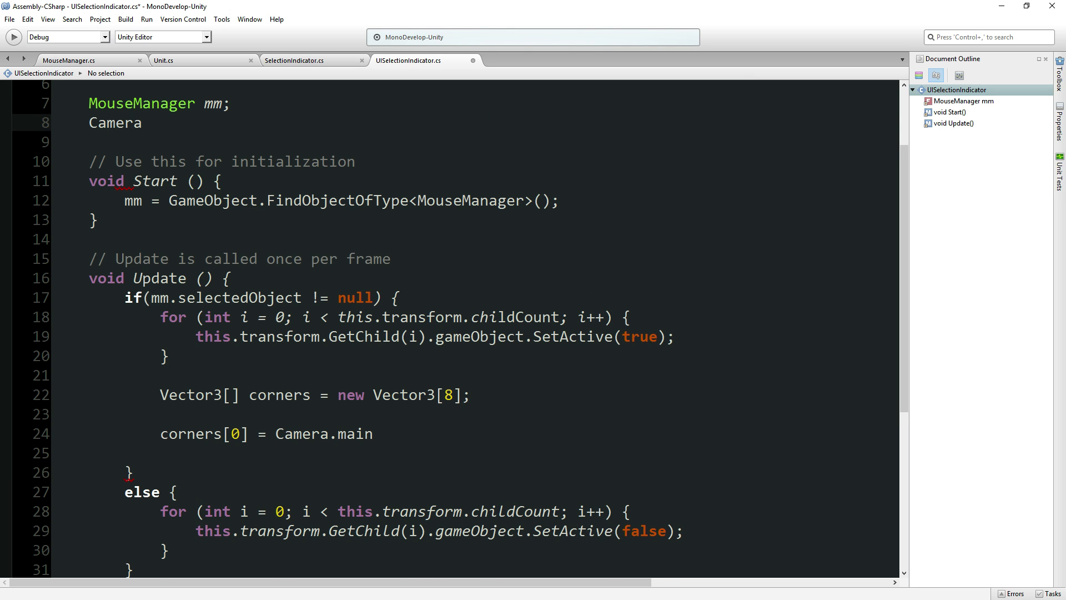
{"action": "type", "text": "theCa"}
{"action": "type", "text": "mera;"}
{"action": "left_click", "coordinate": [203, 123]}
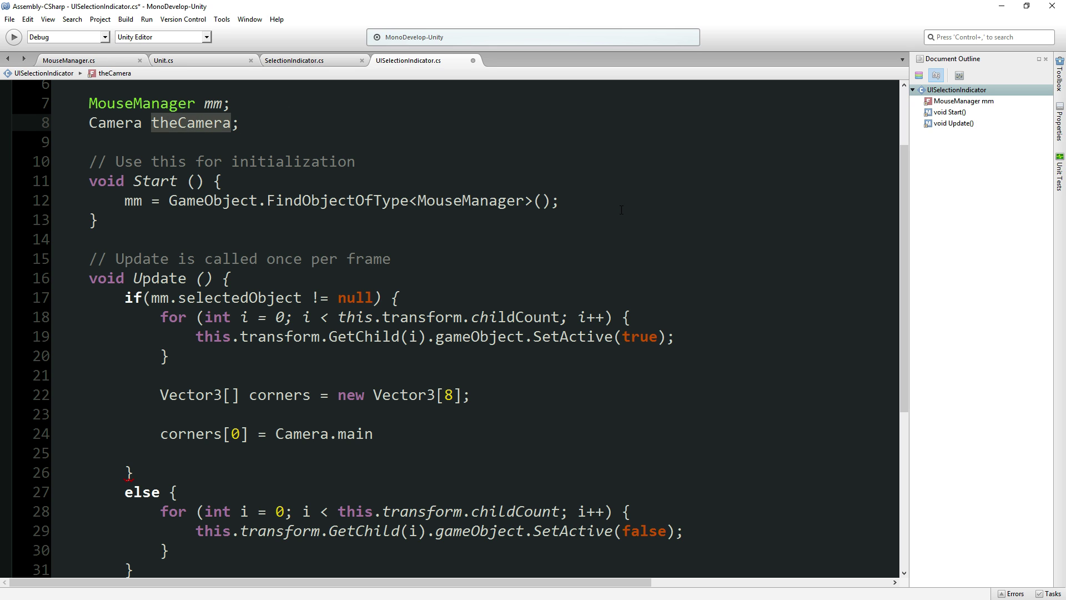
{"action": "left_click", "coordinate": [559, 200]}
{"action": "key", "text": "Return"}
{"action": "type", "text": "theCamera = "}
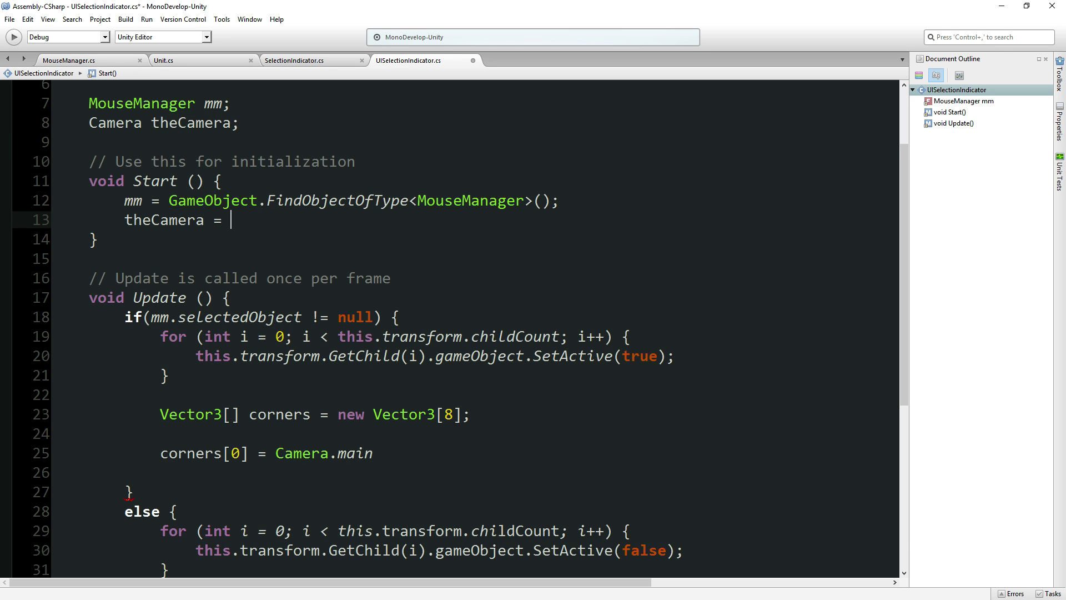
{"action": "type", "text": "Cam"}
{"action": "key", "text": "Return"}
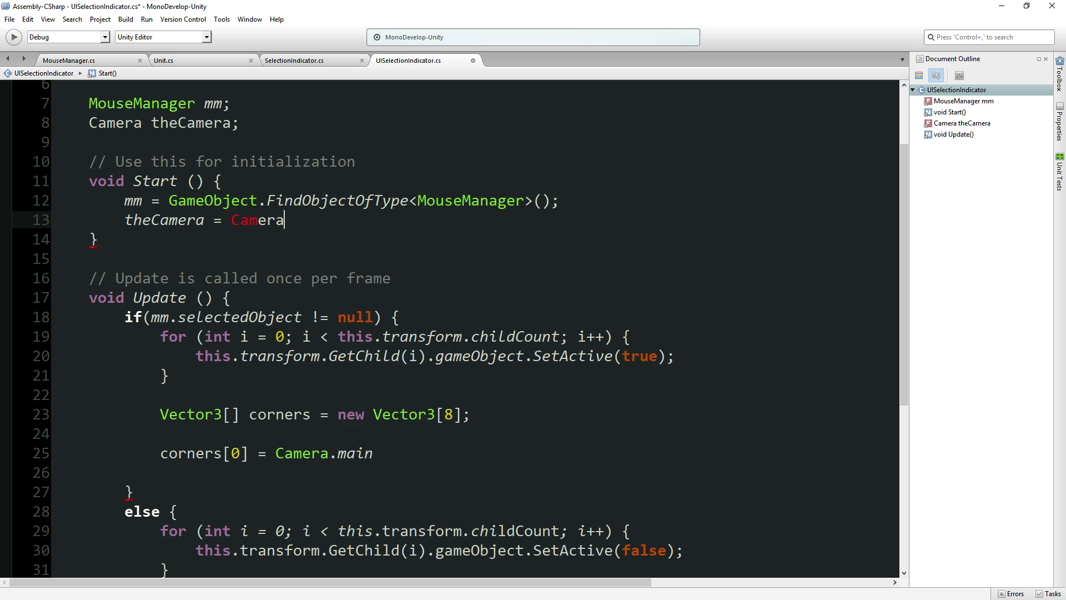
{"action": "type", "text": ".ma"}
{"action": "key", "text": "Return"}
{"action": "type", "text": ";"}
{"action": "key", "text": "ctrl+s"}
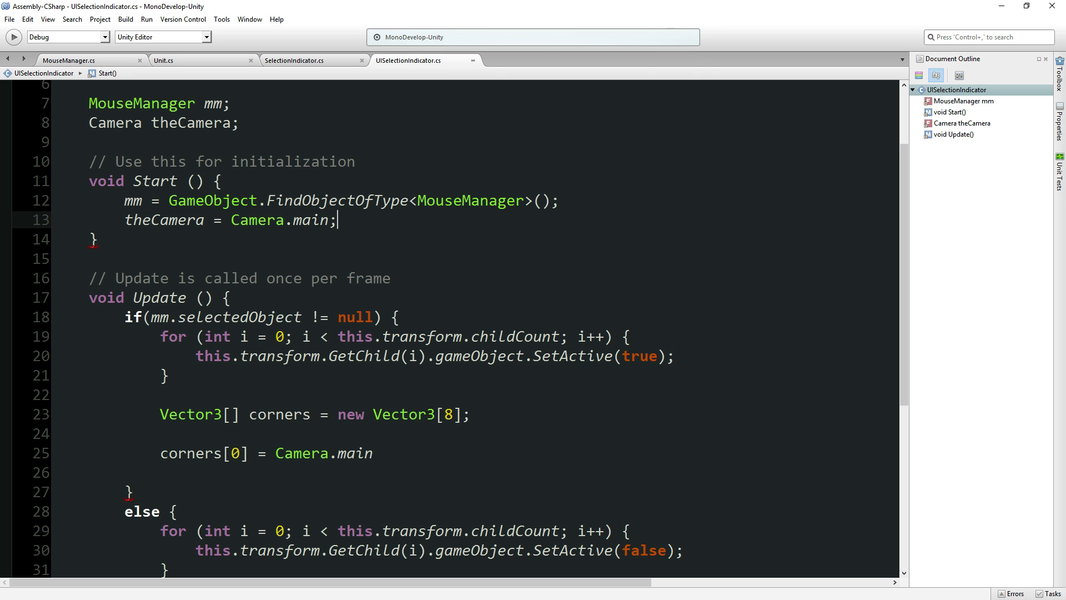
Replace Camera.main on the corners[0] line with theCamera.Worl
{"action": "double_click", "coordinate": [361, 465]}
{"action": "key", "text": "ctrl+shift+Left"}
{"action": "key", "text": "ctrl+shift+Left"}
{"action": "type", "text": "theCamera"}
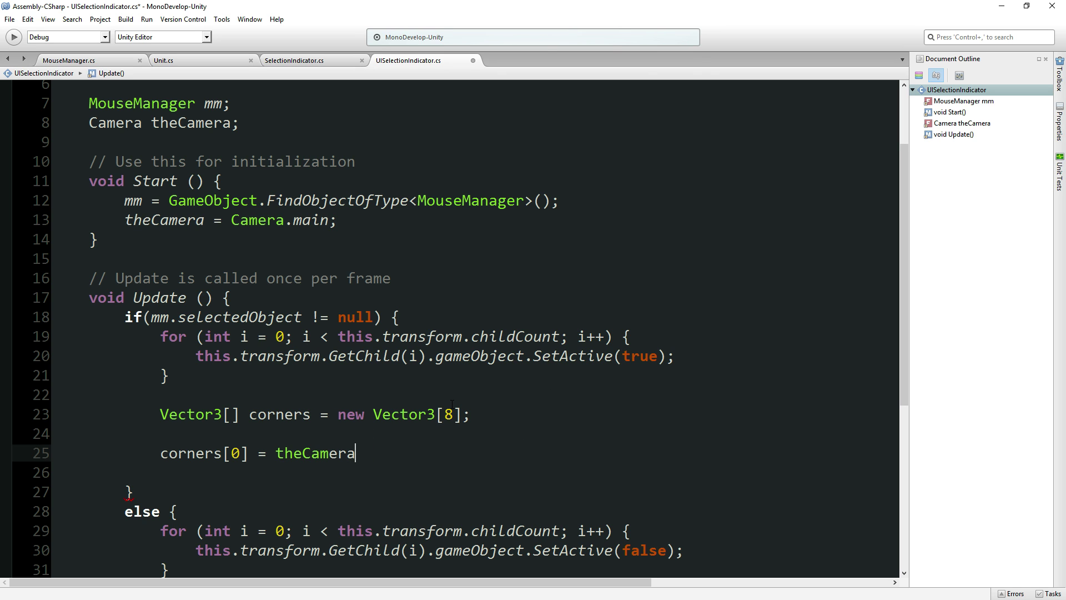
{"action": "type", "text": "."}
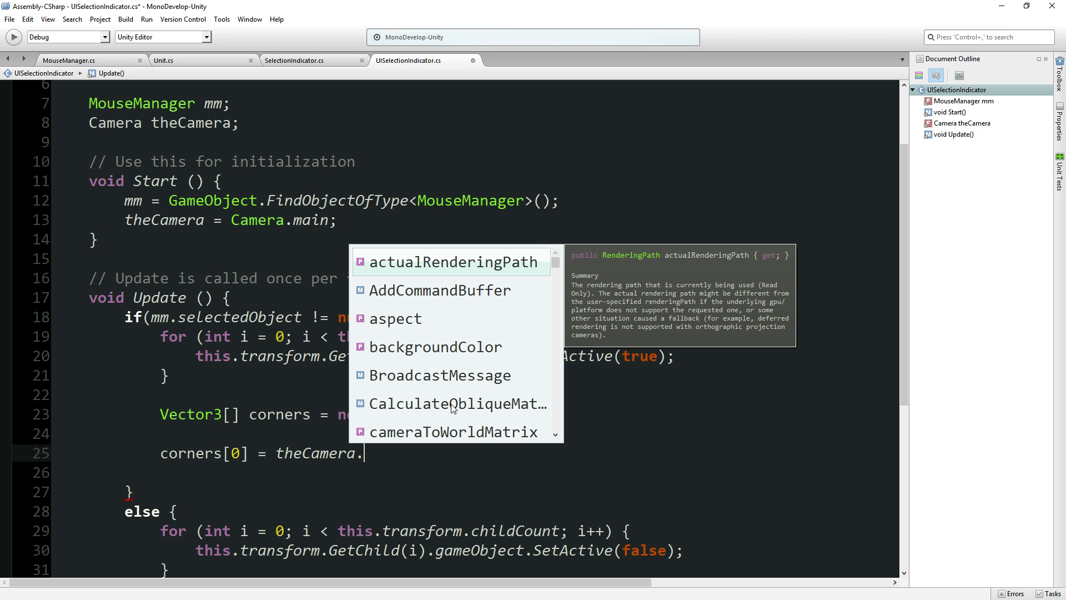
{"action": "type", "text": "Worl"}
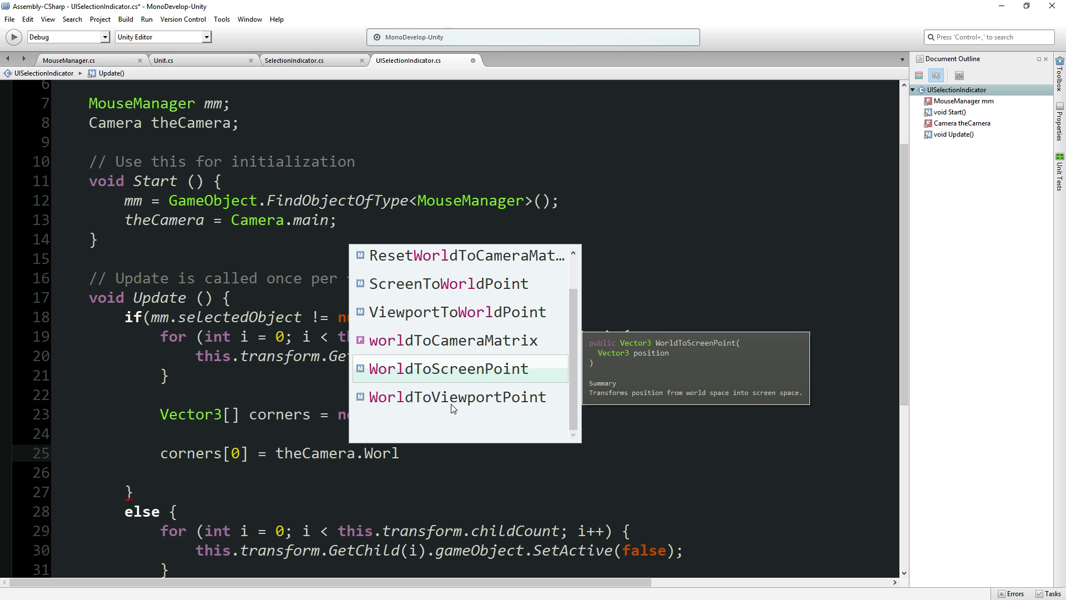
Write corners[0] = theCamera.WorldToScreenPoint(new Vector3( )); with each parenthesis on its own line
{"action": "key", "text": "Return"}
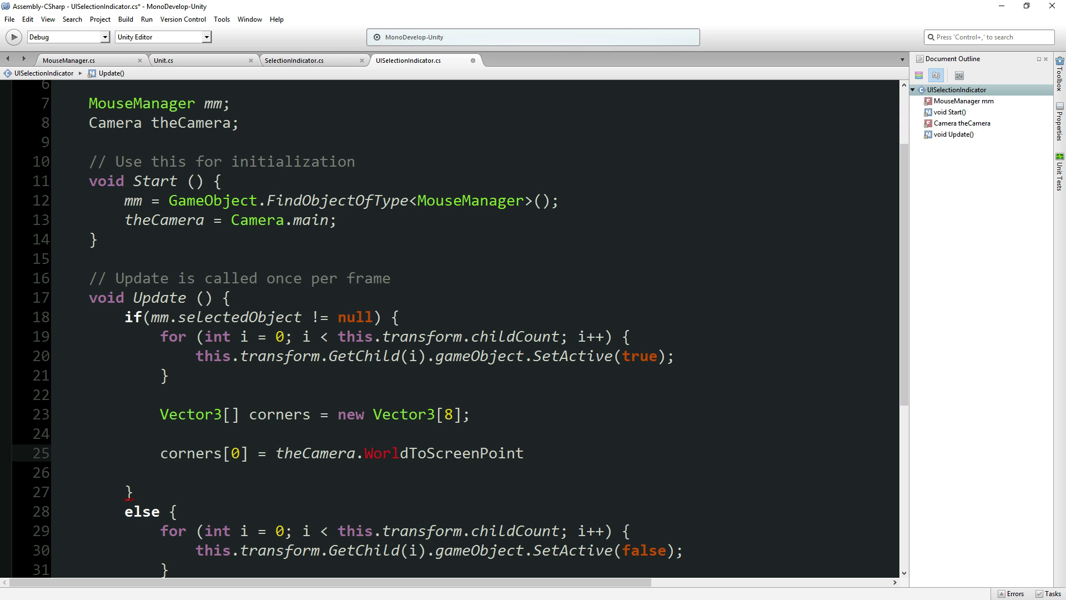
{"action": "type", "text": "("}
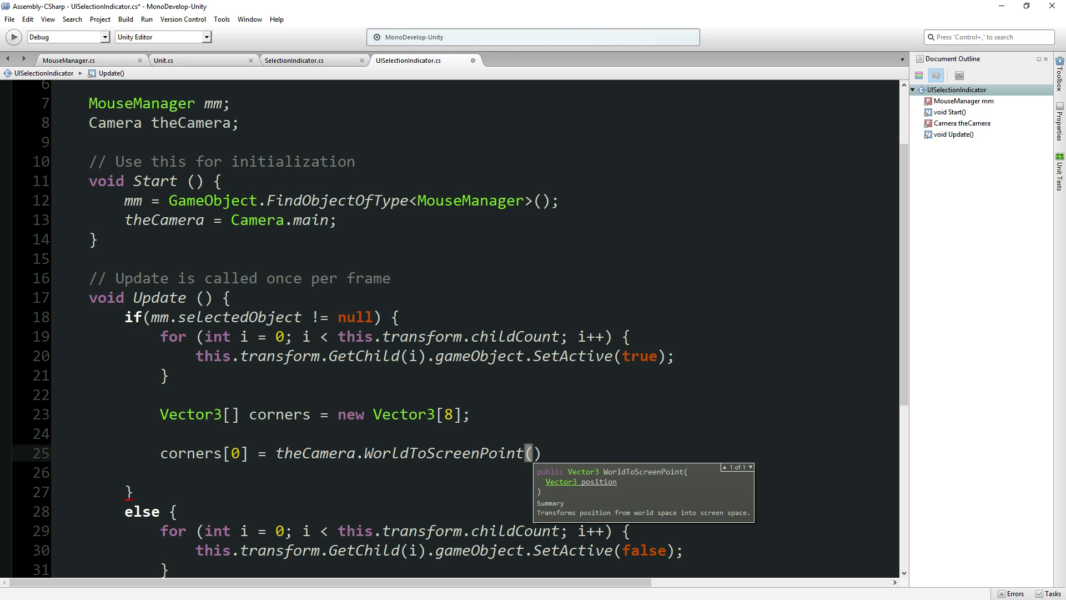
{"action": "left_click", "coordinate": [542, 453]}
{"action": "key", "text": "Return"}
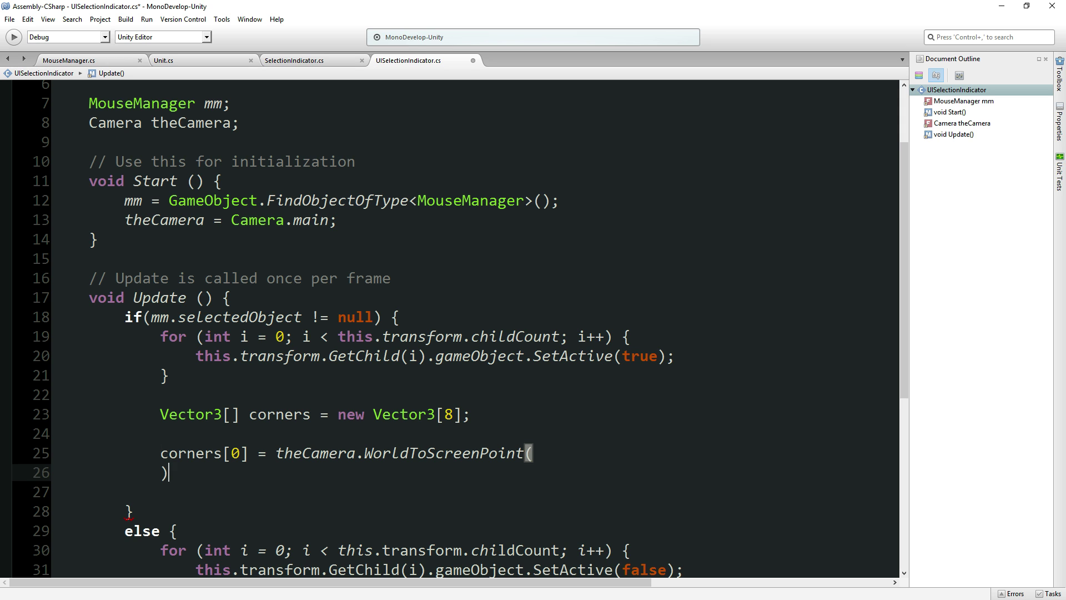
{"action": "type", "text": ";"}
{"action": "left_click", "coordinate": [543, 453]}
{"action": "key", "text": "Return"}
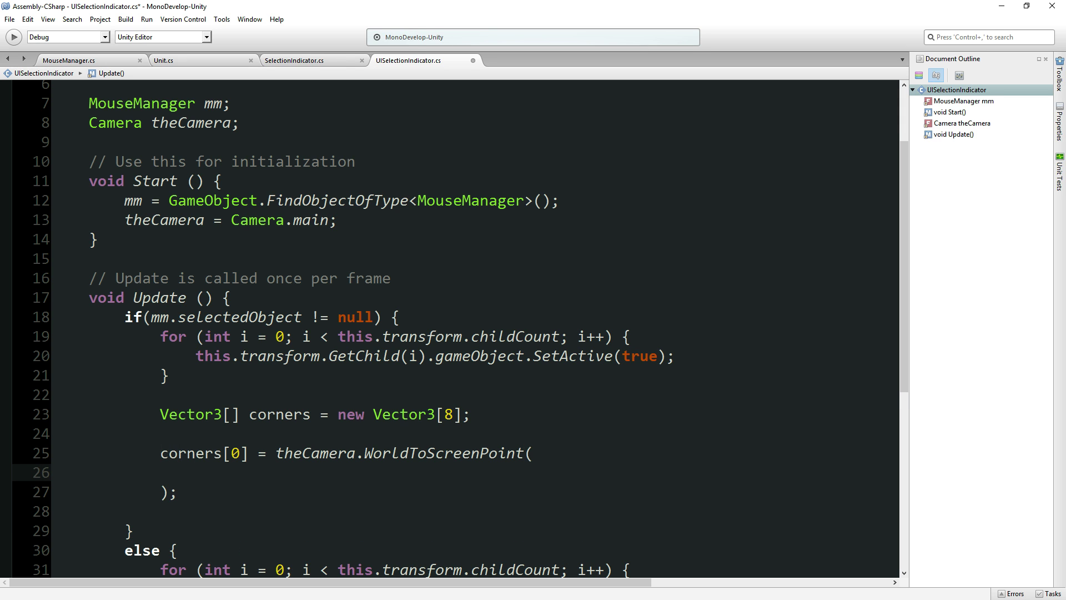
{"action": "type", "text": "new Ve"}
{"action": "key", "text": "Return"}
{"action": "type", "text": "("}
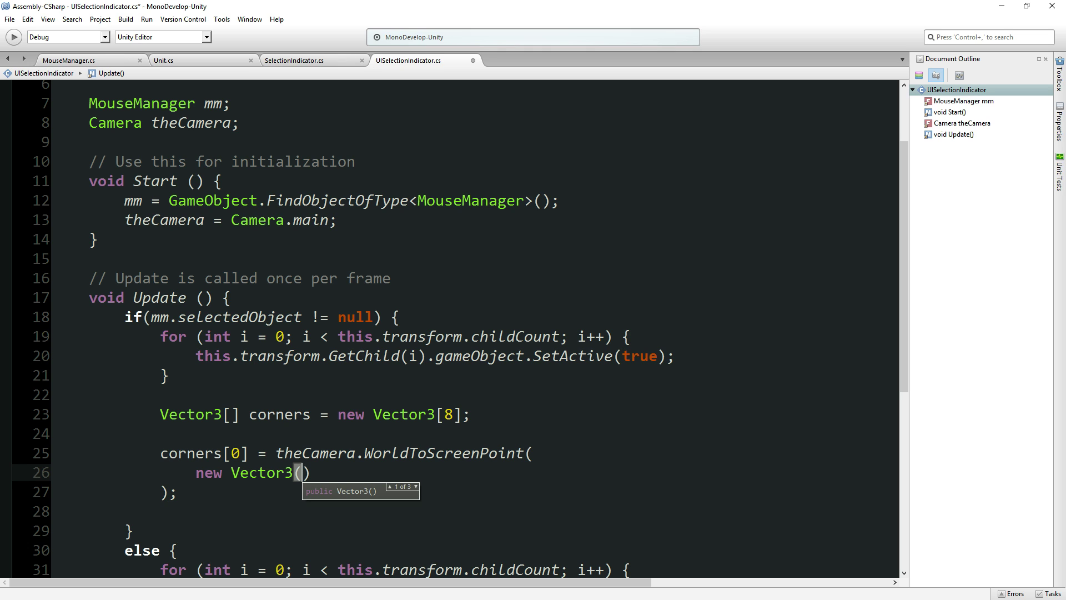
{"action": "key", "text": "Return"}
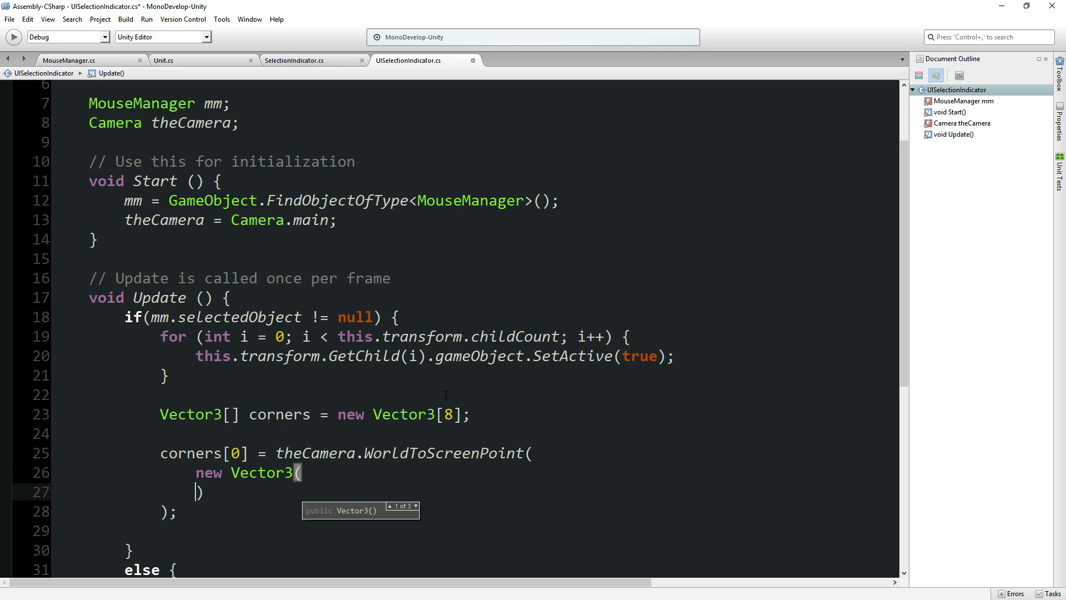
{"action": "left_click", "coordinate": [332, 455]}
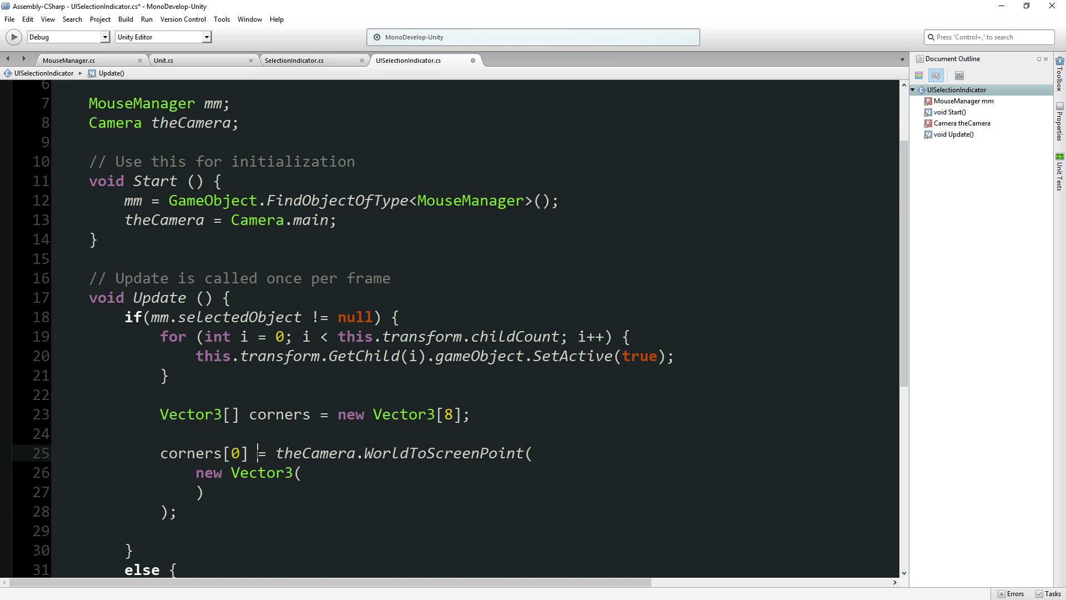
Rename the corners array to screenSpaceCorners everywhere and save
{"action": "left_click", "coordinate": [275, 414]}
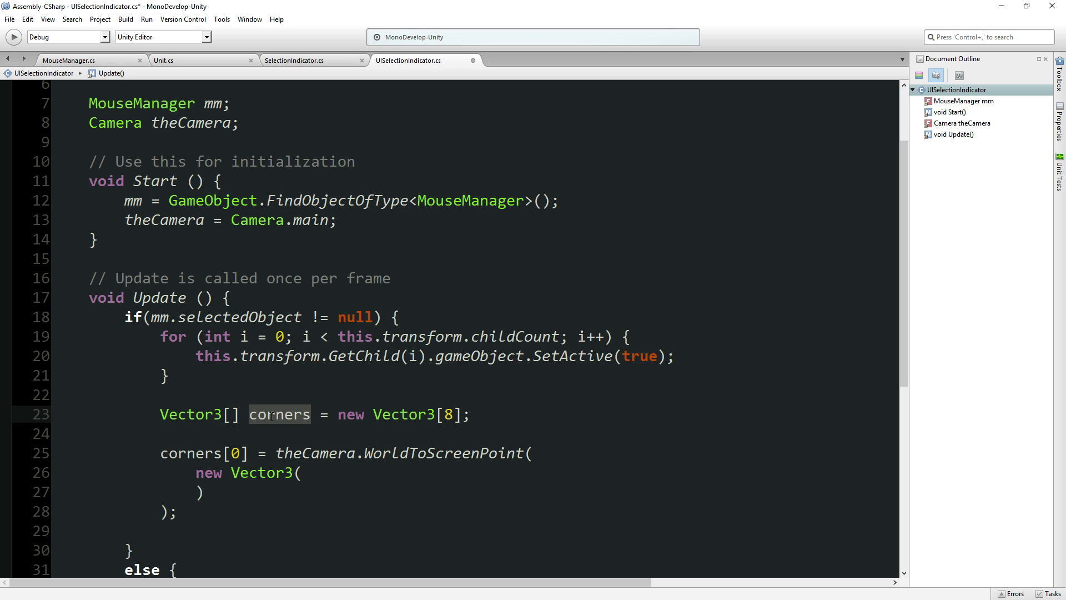
{"action": "left_click", "coordinate": [250, 415]}
{"action": "left_click", "coordinate": [273, 416]}
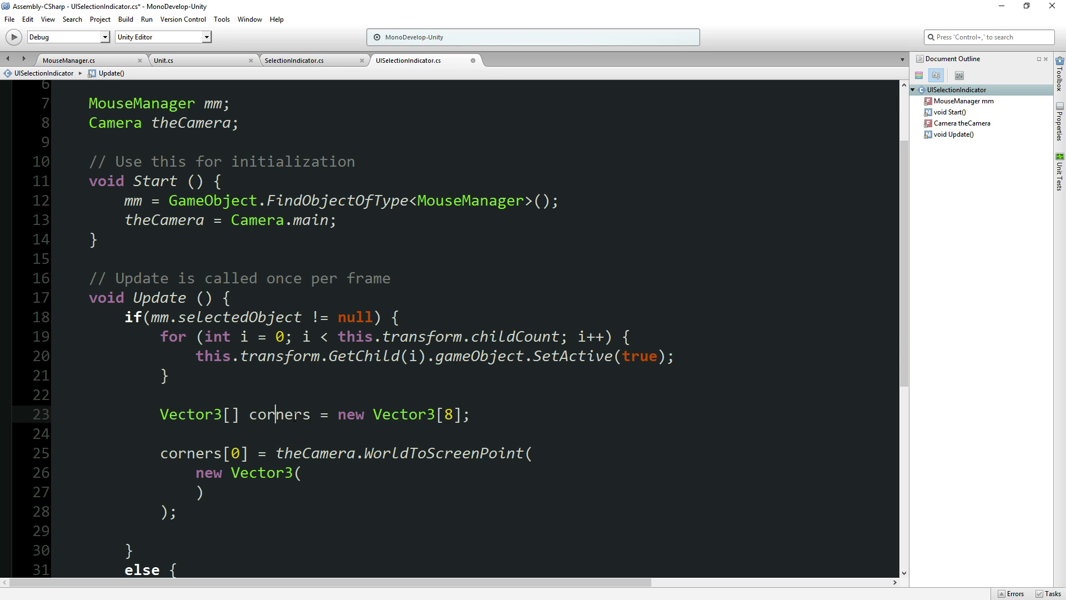
{"action": "key", "text": "F2"}
{"action": "type", "text": "screen"}
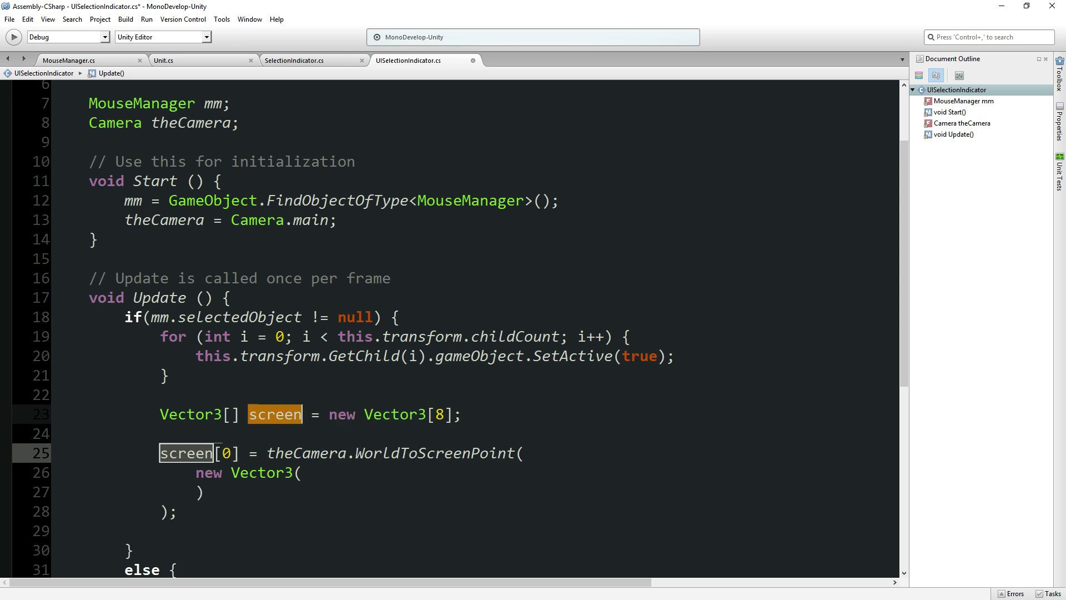
{"action": "type", "text": "SpaceCorner"}
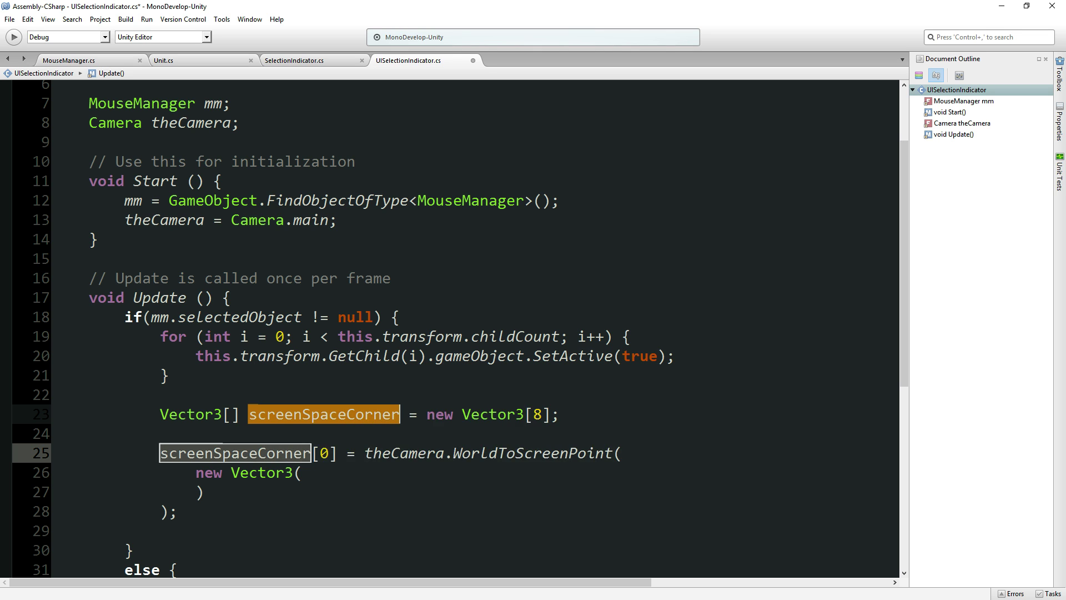
{"action": "type", "text": "s"}
{"action": "key", "text": "Return"}
{"action": "key", "text": "ctrl+s"}
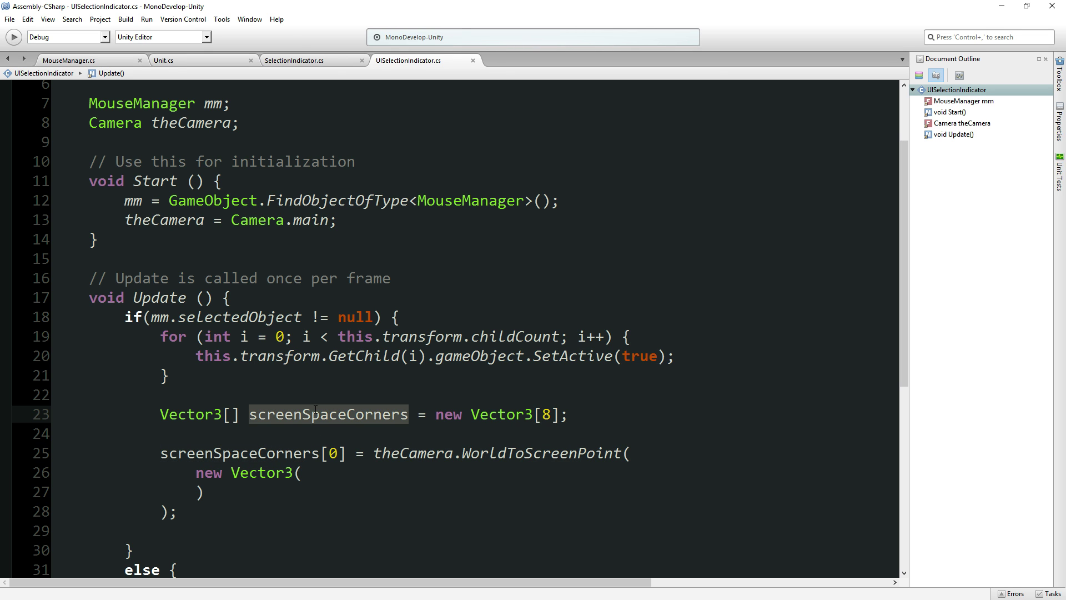
Look over the new Vector3 argument, then bring up SelectionIndicator.cs for reference
{"action": "left_click", "coordinate": [294, 473]}
{"action": "left_click_drag", "start_coordinate": [197, 473], "coordinate": [225, 495]}
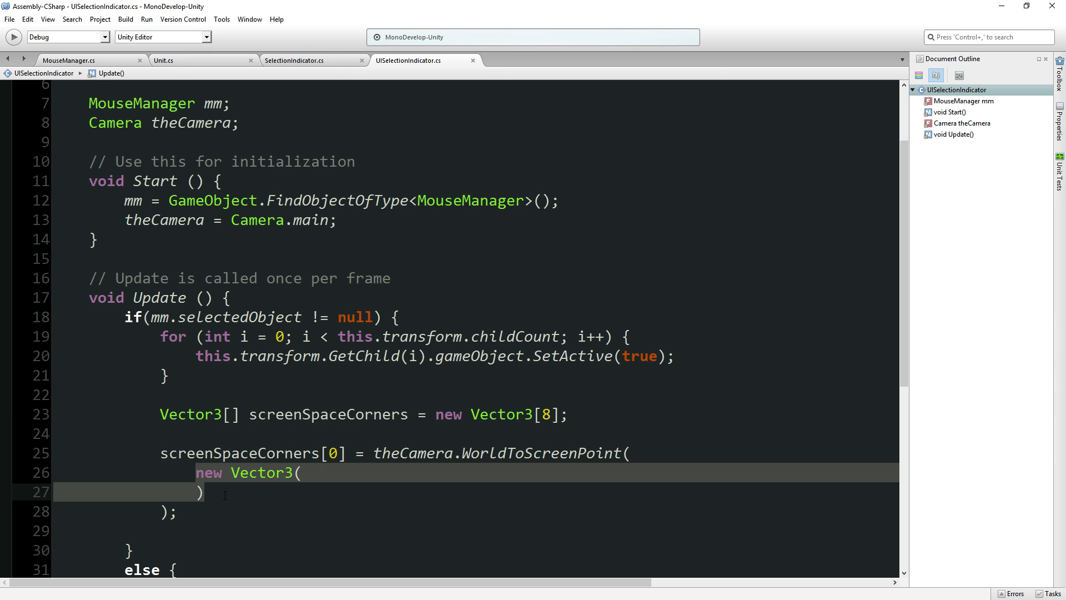
{"action": "left_click", "coordinate": [355, 475]}
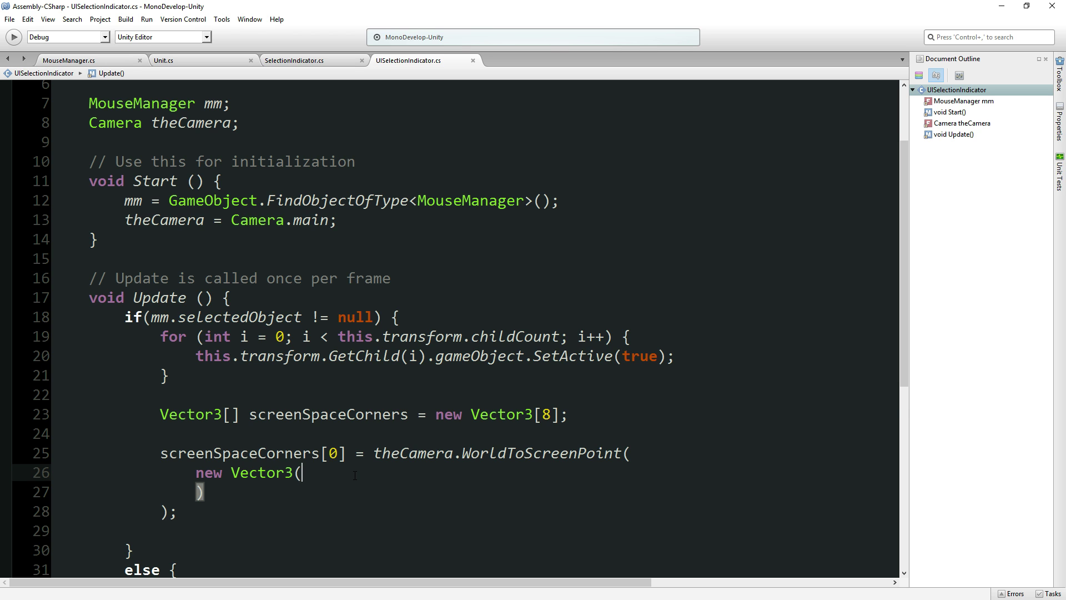
{"action": "scroll", "coordinate": [303, 139], "scroll_direction": "down", "scroll_amount": 1}
{"action": "left_click", "coordinate": [309, 62]}
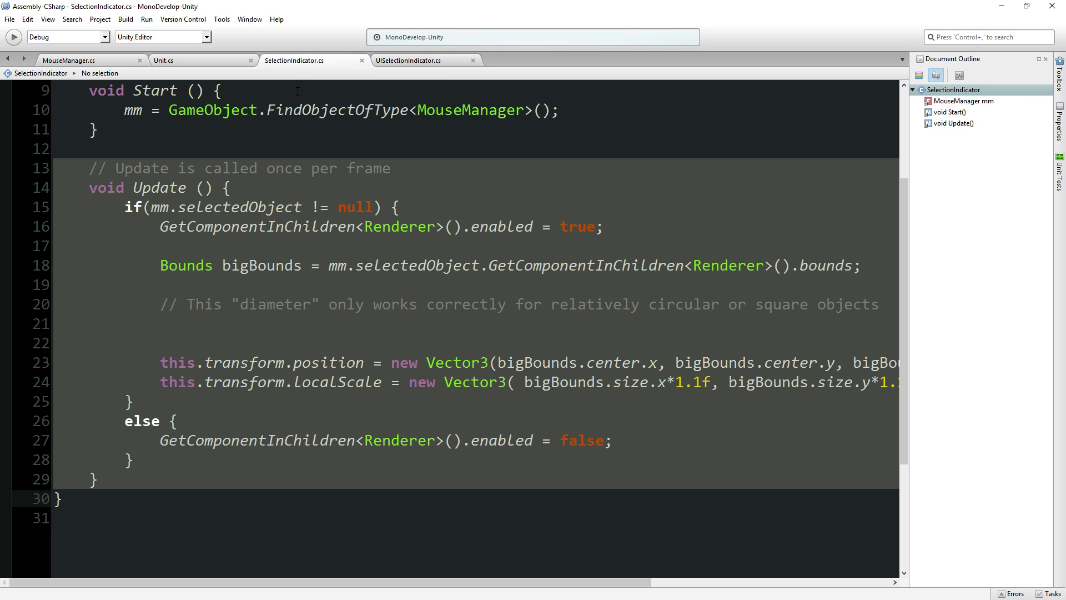
Bring the bigBounds line from SelectionIndicator.cs into UISelectionIndicator's Update
{"action": "left_click", "coordinate": [261, 226]}
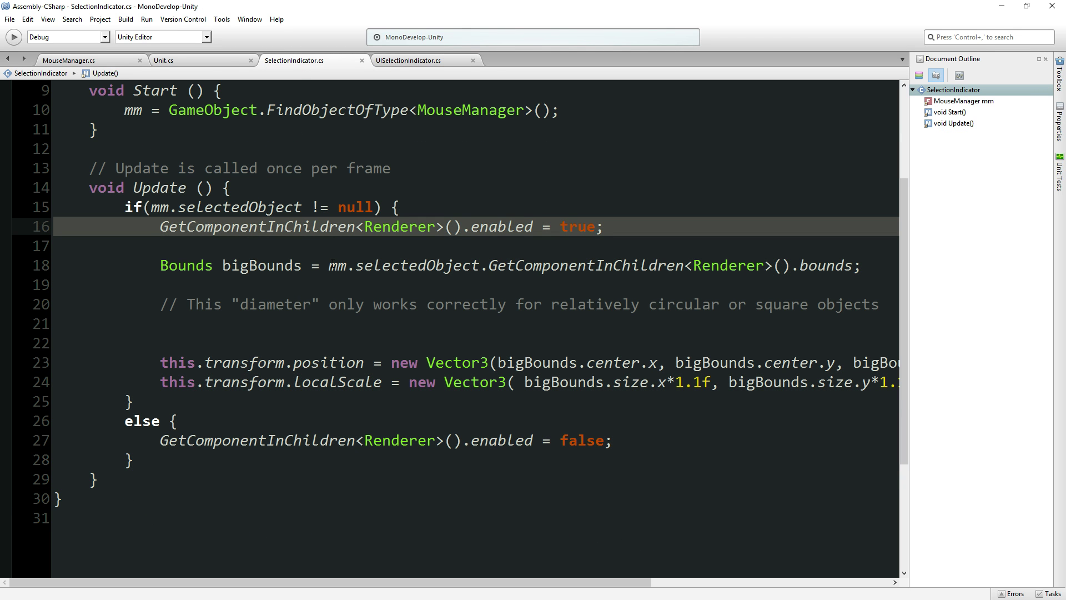
{"action": "key", "text": "Down"}
{"action": "key", "text": "Down"}
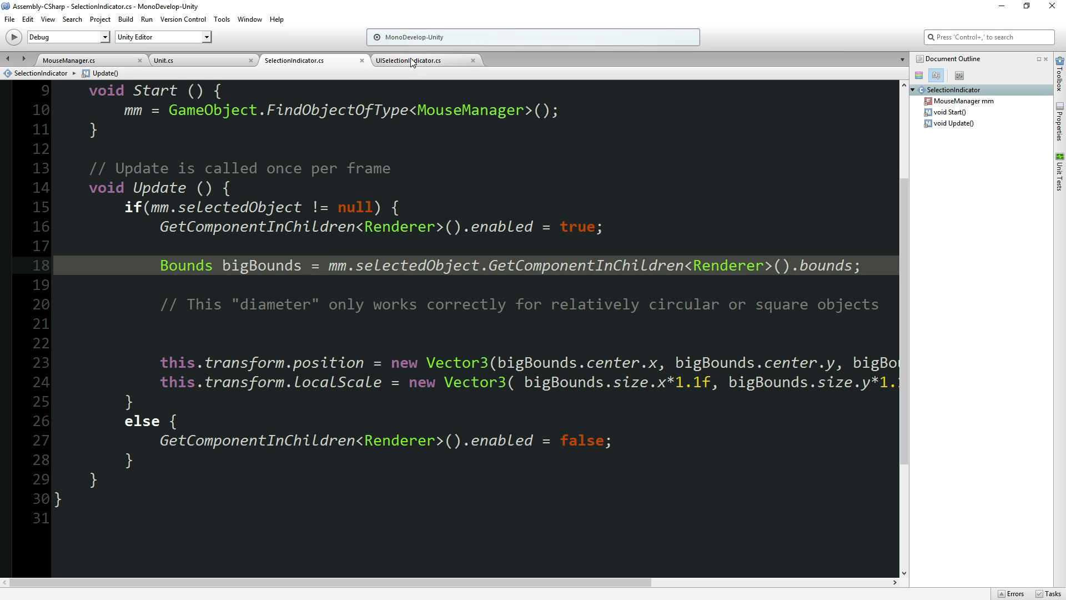
{"action": "left_click", "coordinate": [410, 62]}
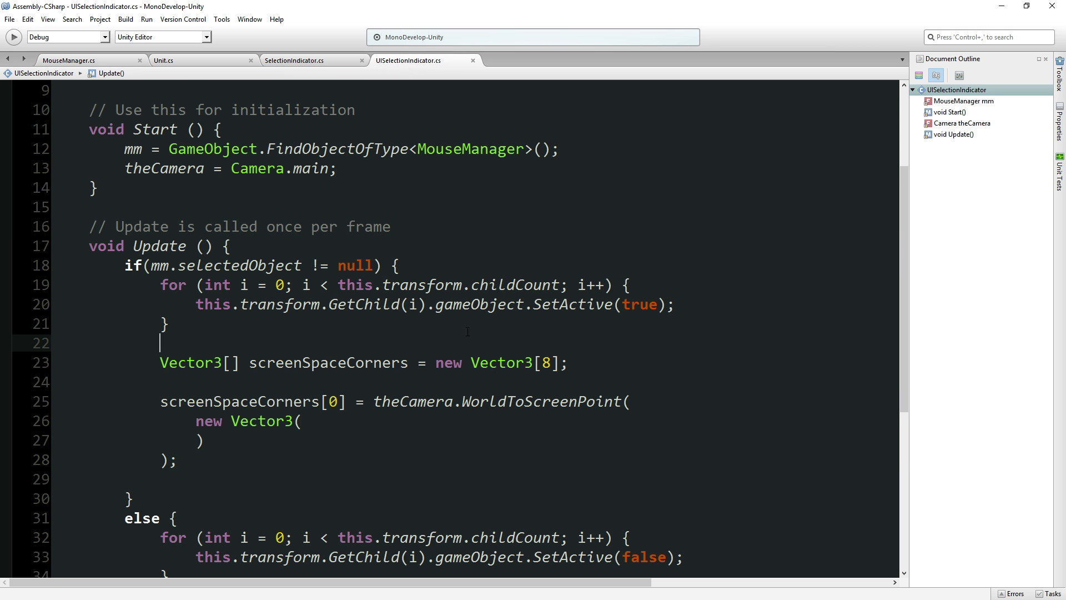
{"action": "type", "text": "Bounds bigBounds = mm.selectedObject.GetComponentInChildren<Renderer>().bounds;"}
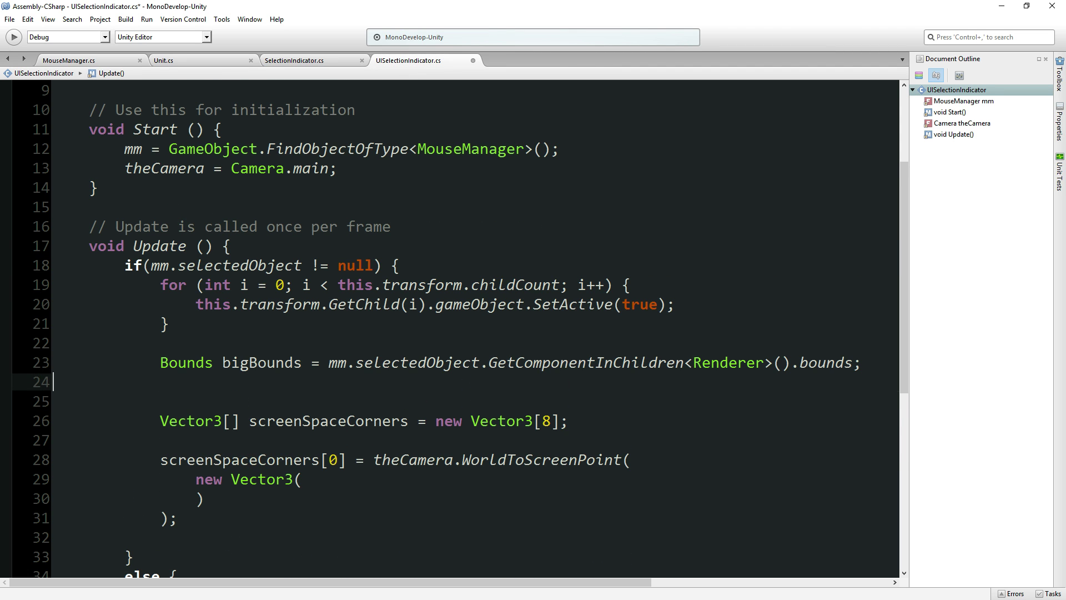
{"action": "key", "text": "Delete"}
Comment above bigBounds: 'This is the space occupied by the object's visuals in WORLD space.', then save
{"action": "key", "text": "Up"}
{"action": "key", "text": "Up"}
{"action": "key", "text": "Return"}
{"action": "type", "text": "// "}
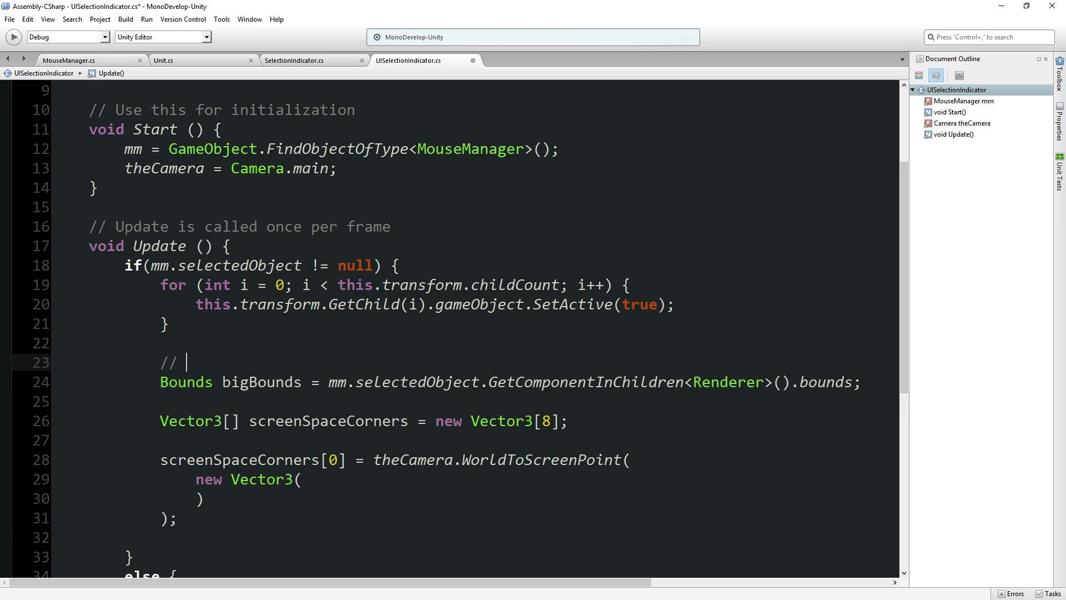
{"action": "type", "text": "This is the "}
{"action": "type", "text": "space o"}
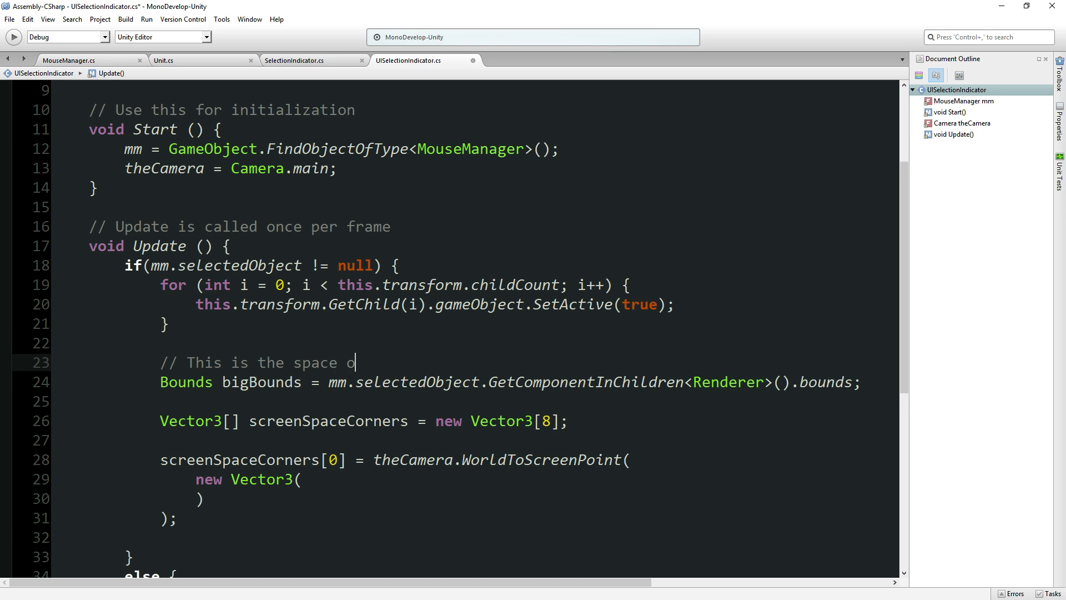
{"action": "type", "text": "ccupied by the"}
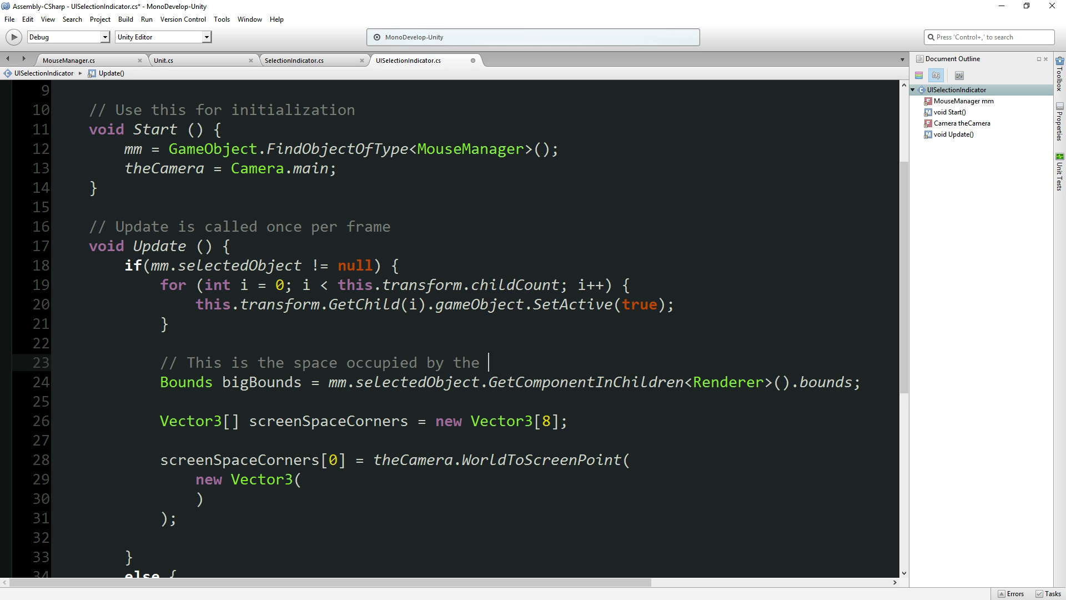
{"action": "type", "text": " object's visuals"}
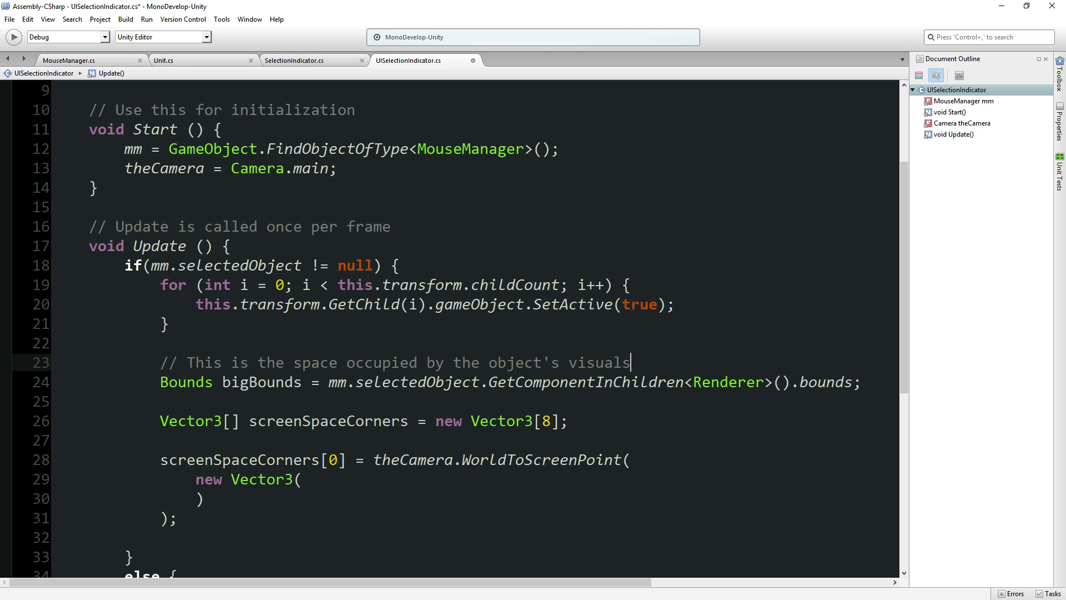
{"action": "key", "text": "Return"}
{"action": "type", "text": "//"}
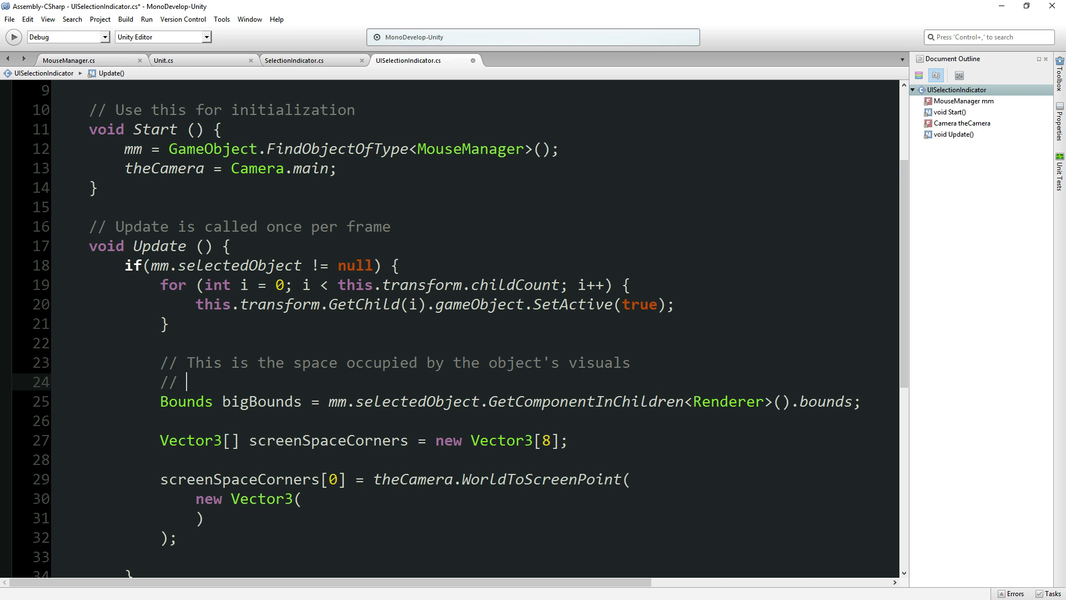
{"action": "type", "text": " in WORLD space."}
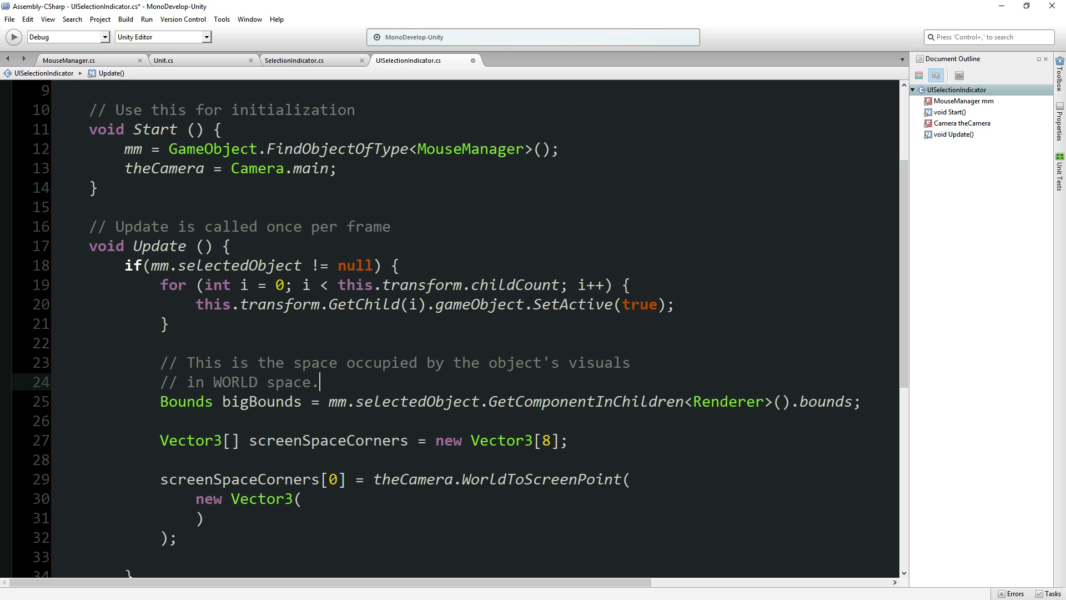
{"action": "key", "text": "ctrl+s"}
{"action": "scroll", "coordinate": [428, 318], "scroll_direction": "down", "scroll_amount": 1}
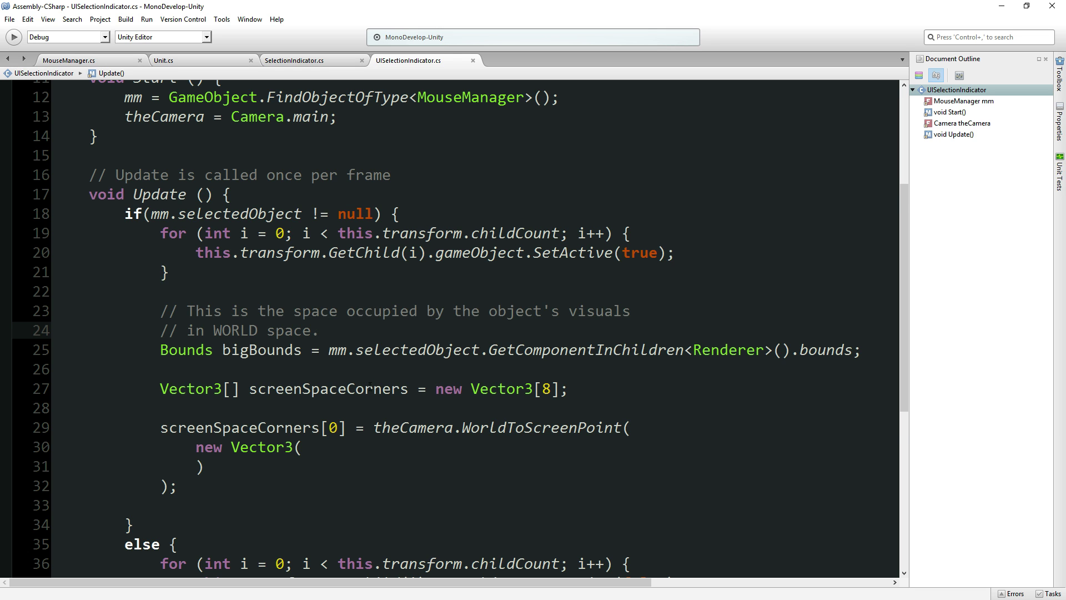
Break the line after 'new Vector3(' so its arguments start on a new line
{"action": "scroll", "coordinate": [369, 384], "scroll_direction": "down", "scroll_amount": 1}
{"action": "left_click", "coordinate": [338, 404]}
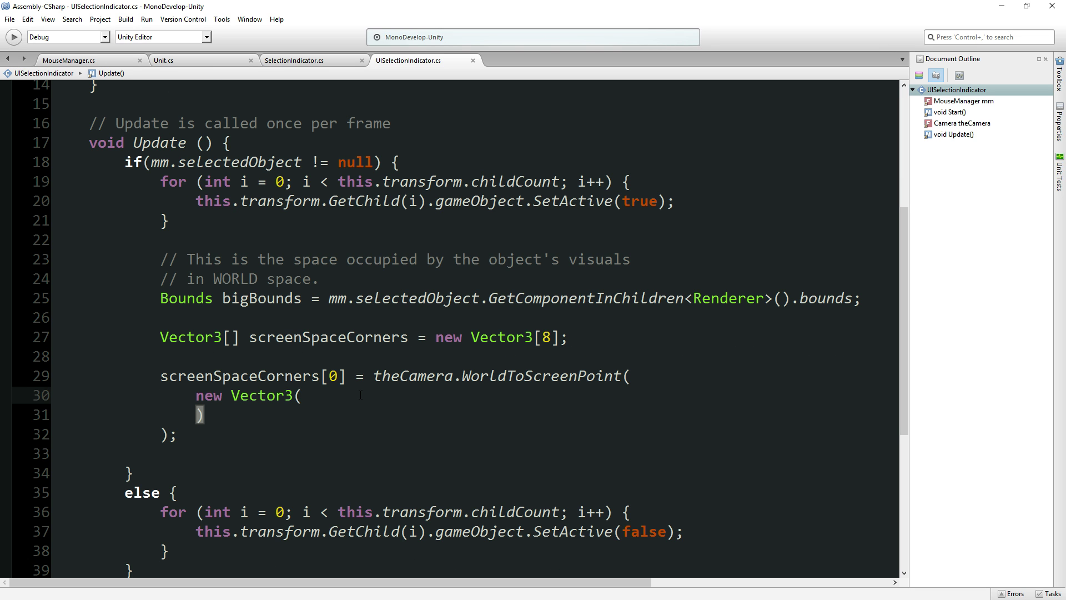
{"action": "key", "text": "Return"}
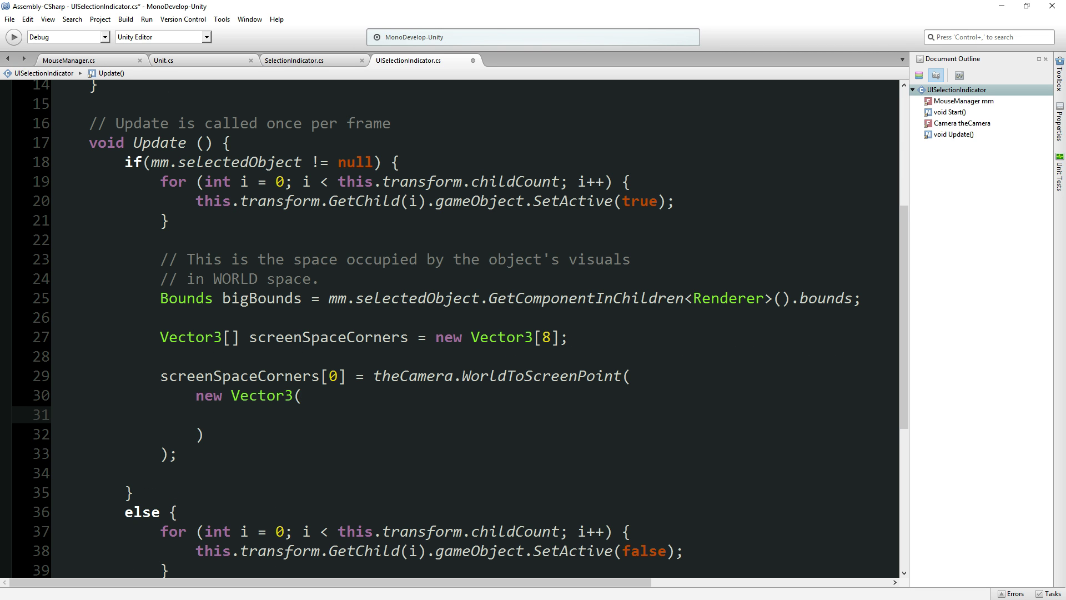
Enter 'bigBounds.center.x + bigBounds.extents.x' as the first argument, removing the stray semicolon
{"action": "double_click", "coordinate": [247, 304]}
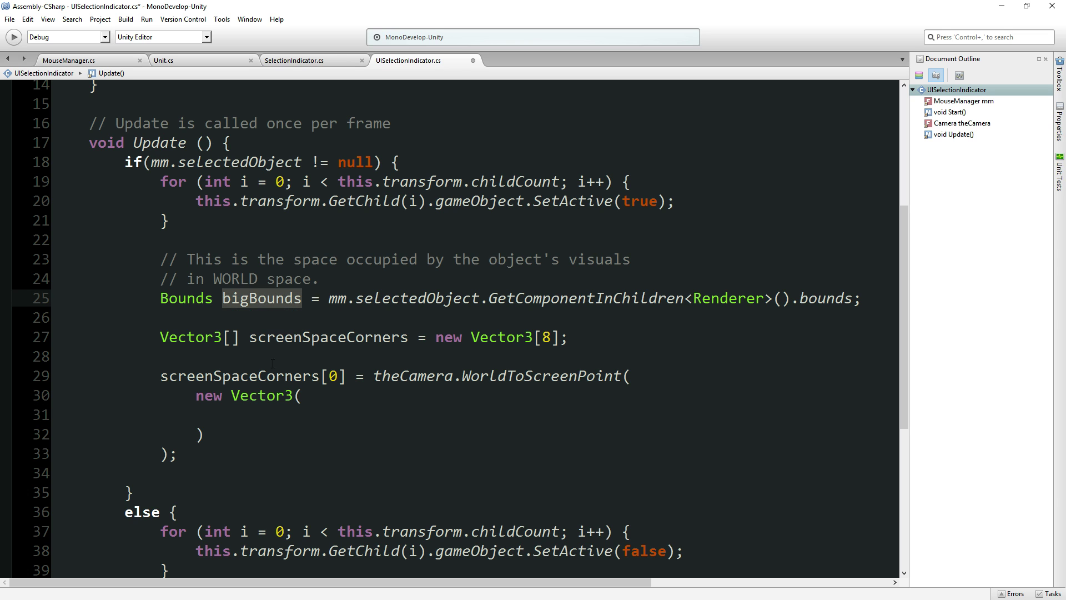
{"action": "left_click", "coordinate": [258, 411]}
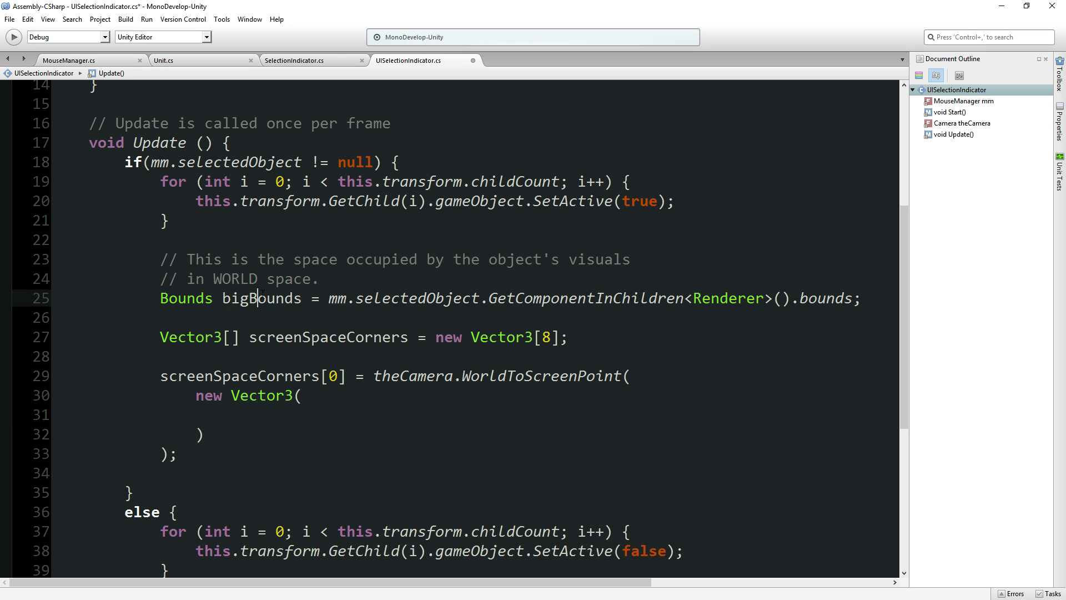
{"action": "double_click", "coordinate": [261, 300]}
{"action": "left_click", "coordinate": [742, 299]}
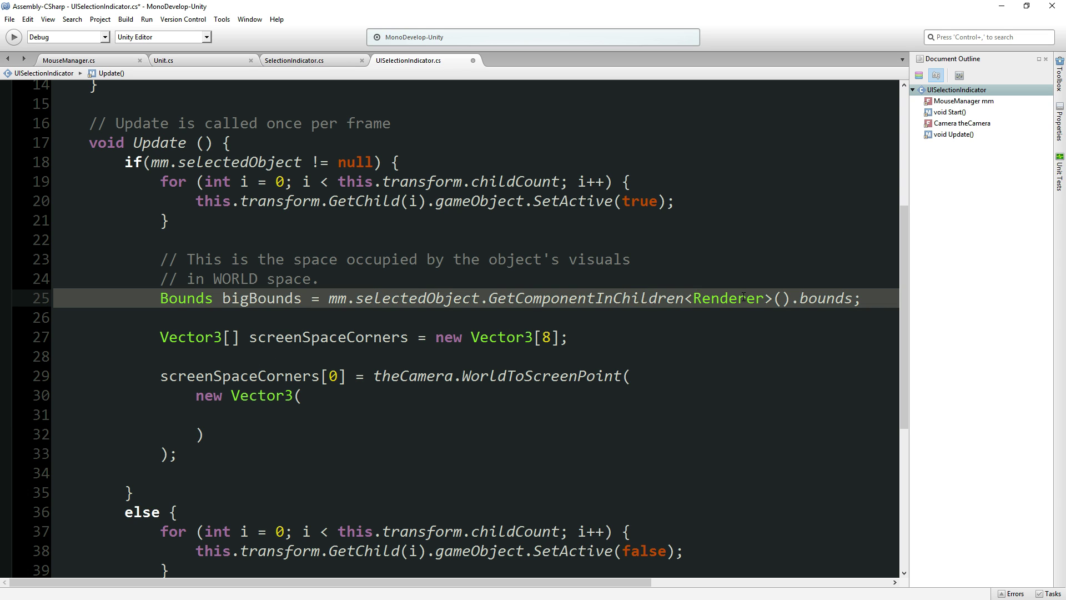
{"action": "left_click", "coordinate": [210, 304]}
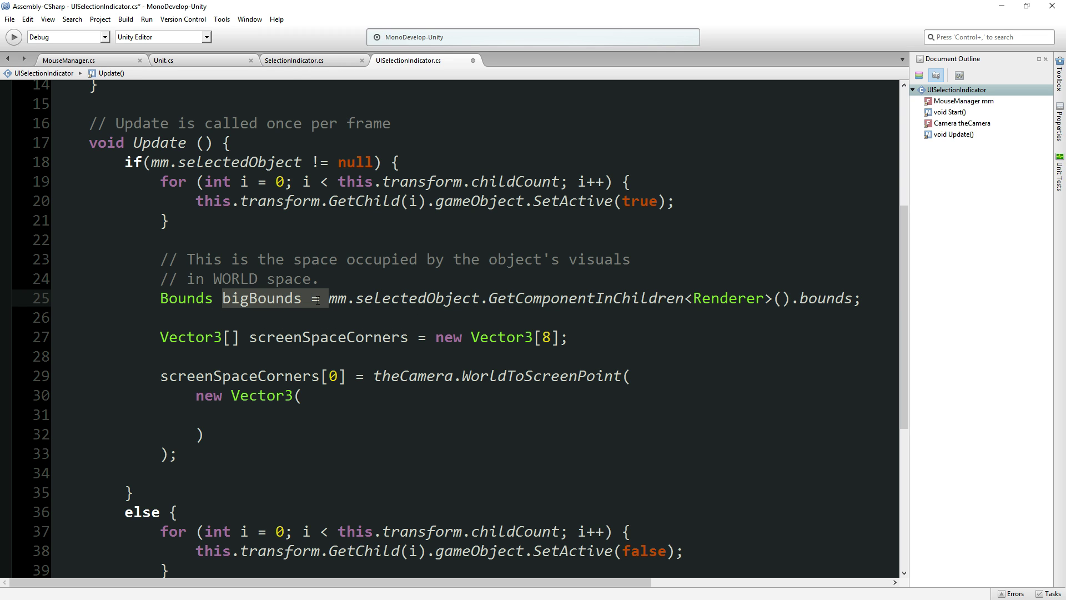
{"action": "mouse_move", "coordinate": [584, 300]}
{"action": "left_click", "coordinate": [315, 416]}
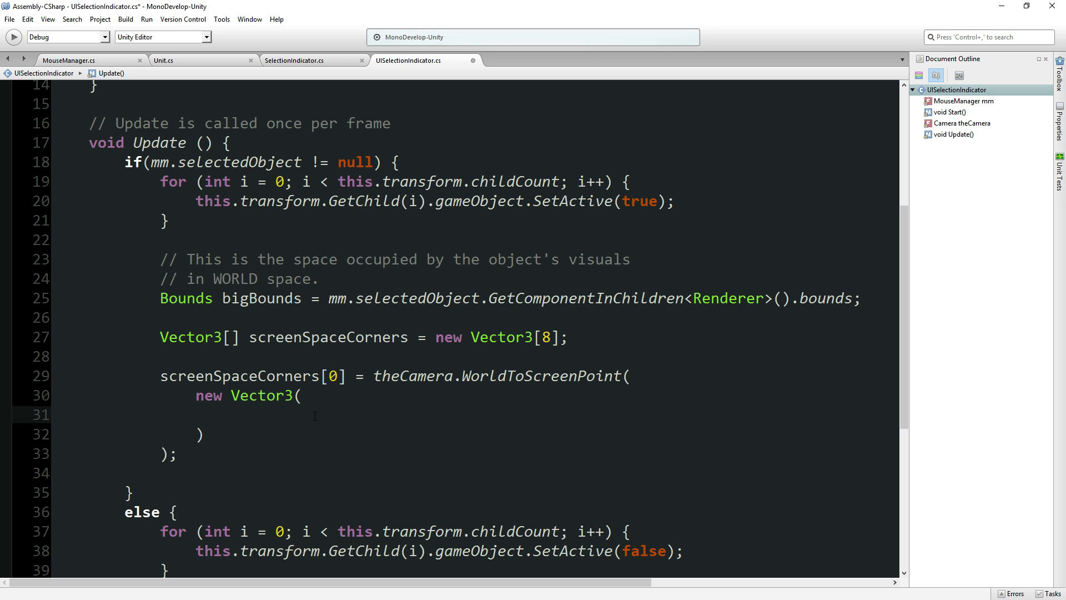
{"action": "type", "text": "bigBounds.center."}
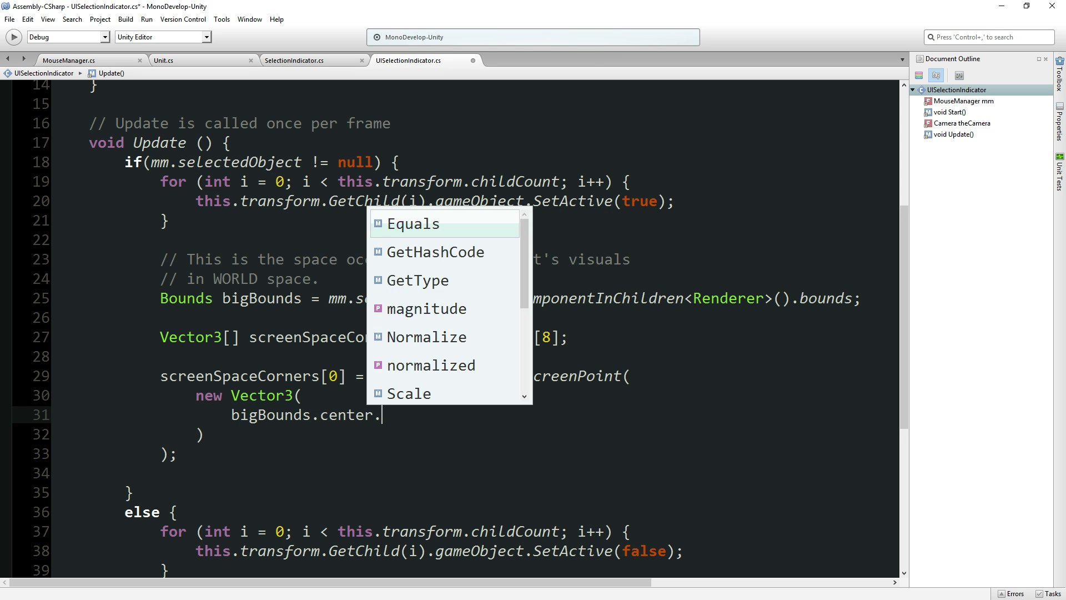
{"action": "type", "text": "x + "}
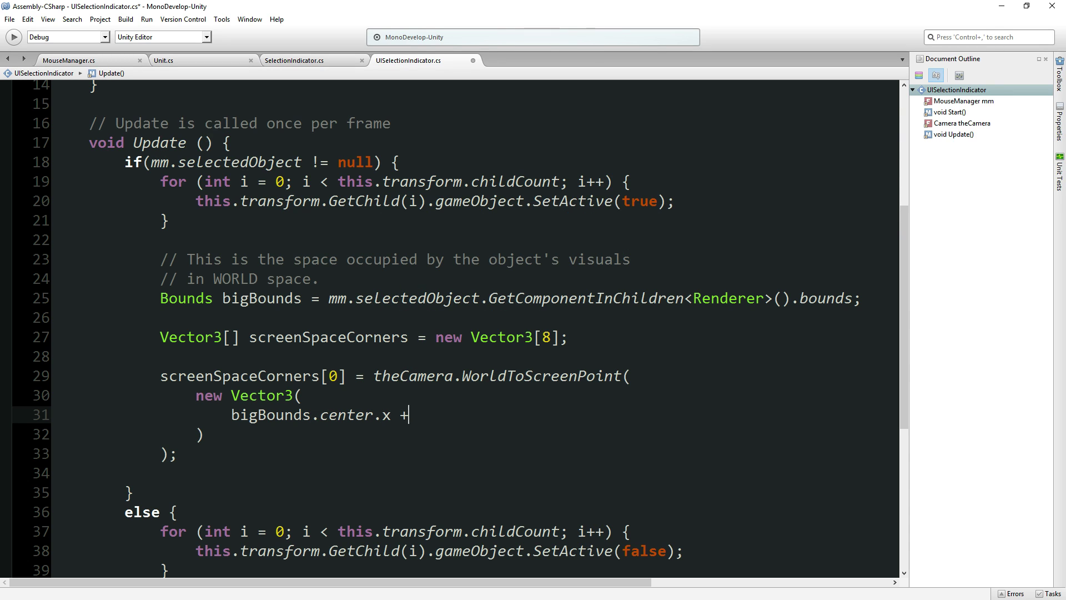
{"action": "type", "text": "bigBounds.ex"}
{"action": "key", "text": "Tab"}
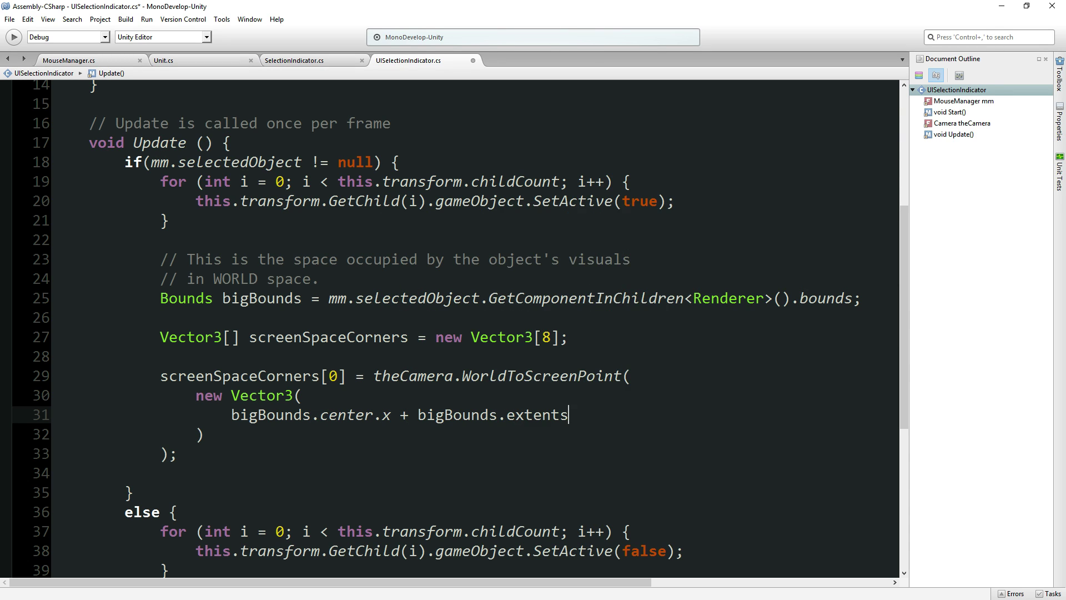
{"action": "type", "text": ".x;"}
{"action": "key", "text": "BackSpace"}
Add a comma after the x argument and duplicate that line
{"action": "type", "text": ","}
{"action": "key", "text": "Escape"}
{"action": "key", "text": "Home"}
{"action": "key", "text": "Home"}
{"action": "key", "text": "shift+Down"}
{"action": "key", "text": "ctrl+c"}
{"action": "key", "text": "Right"}
{"action": "key", "text": "ctrl+v"}
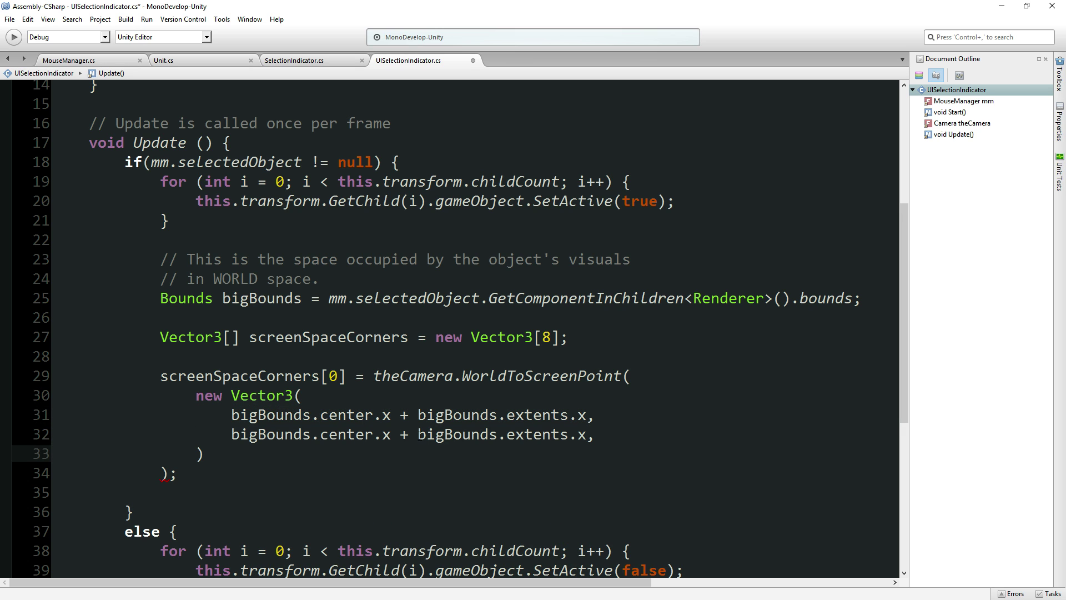
Change the duplicated line to bigBounds.center.y + bigBounds.extents.y
{"action": "key", "text": "Up"}
{"action": "key", "text": "ctrl+Right"}
{"action": "key", "text": "ctrl+Right"}
{"action": "key", "text": "ctrl+Right"}
{"action": "key", "text": "Left"}
{"action": "key", "text": "BackSpace"}
{"action": "type", "text": "y"}
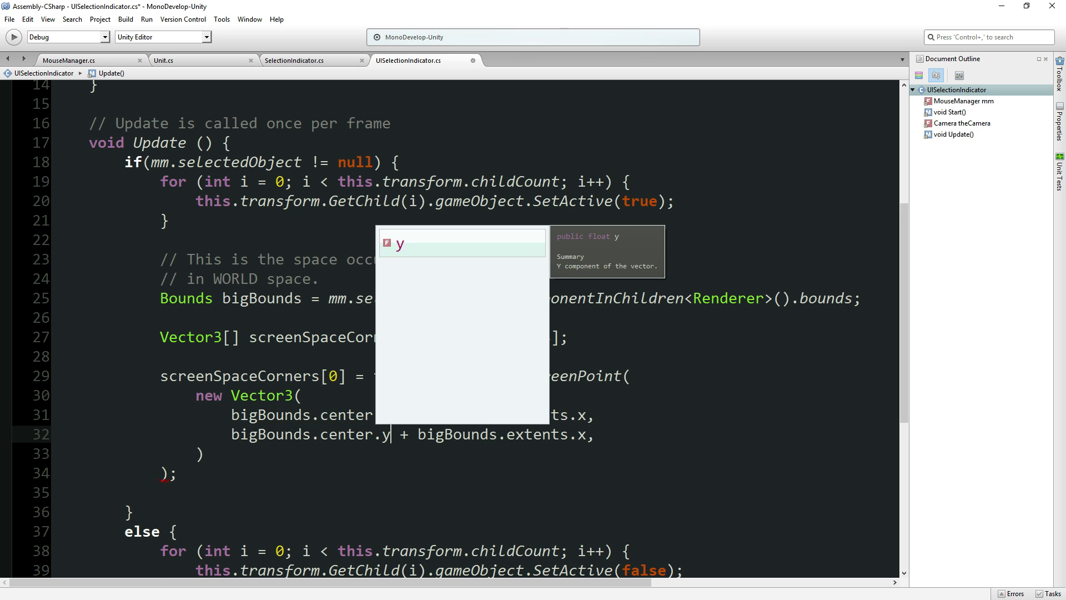
{"action": "key", "text": "Escape"}
{"action": "key", "text": "End"}
{"action": "key", "text": "Left"}
{"action": "key", "text": "BackSpace"}
{"action": "type", "text": "y"}
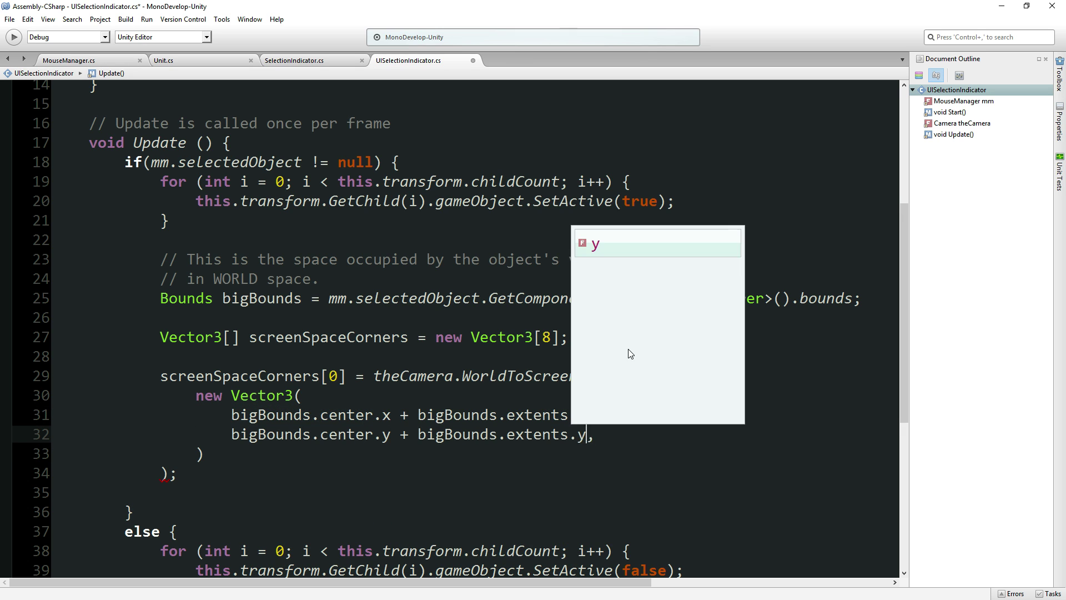
Duplicate the y line and change it to bigBounds.center.z + bigBounds.extents.z
{"action": "key", "text": "Escape"}
{"action": "key", "text": "Home"}
{"action": "key", "text": "Home"}
{"action": "key", "text": "shift+Down"}
{"action": "key", "text": "ctrl+c"}
{"action": "key", "text": "Left"}
{"action": "key", "text": "ctrl+v"}
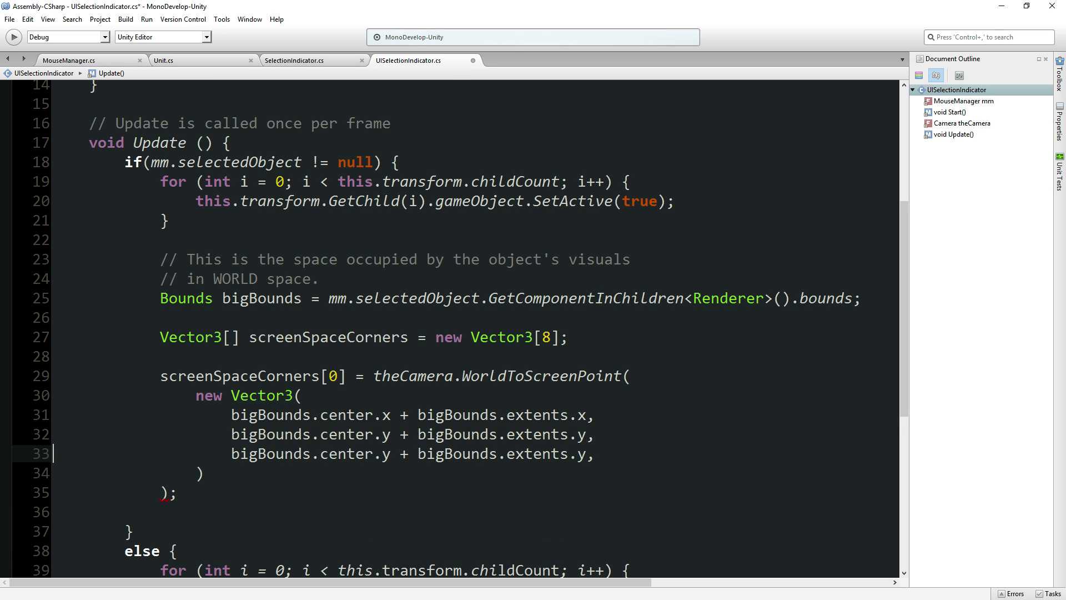
{"action": "key", "text": "End"}
{"action": "key", "text": "Left"}
{"action": "key", "text": "BackSpace"}
{"action": "type", "text": "z"}
{"action": "key", "text": "ctrl+Left"}
{"action": "key", "text": "ctrl+Left"}
{"action": "key", "text": "ctrl+Left"}
{"action": "key", "text": "ctrl+Left"}
{"action": "key", "text": "Right"}
{"action": "key", "text": "BackSpace"}
{"action": "type", "text": "z"}
Remove the stray comma after the closing parenthesis and save the script
{"action": "key", "text": "Escape"}
{"action": "key", "text": "Down"}
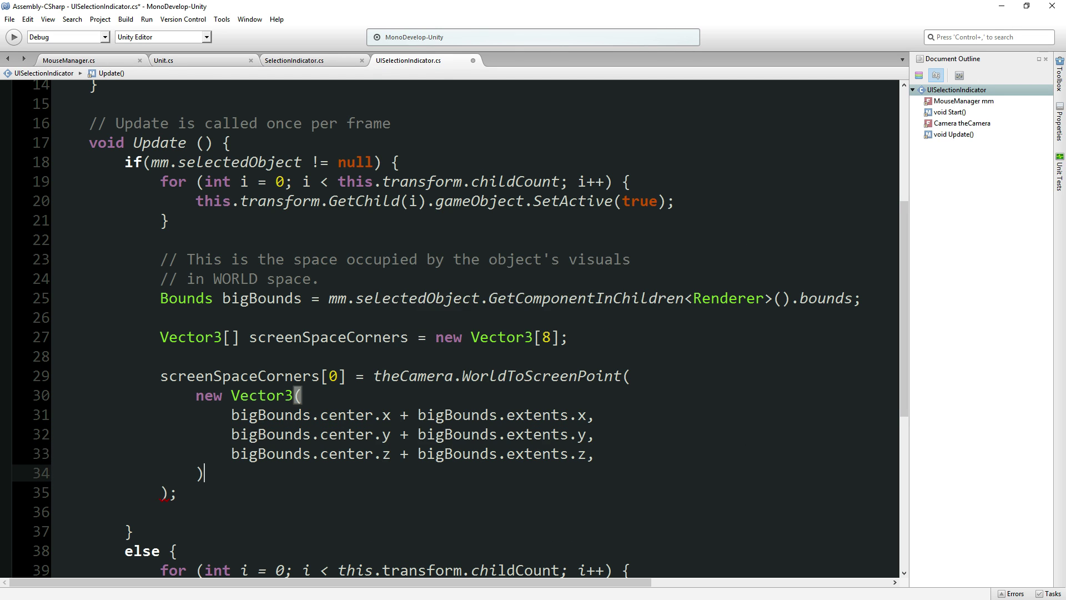
{"action": "type", "text": ","}
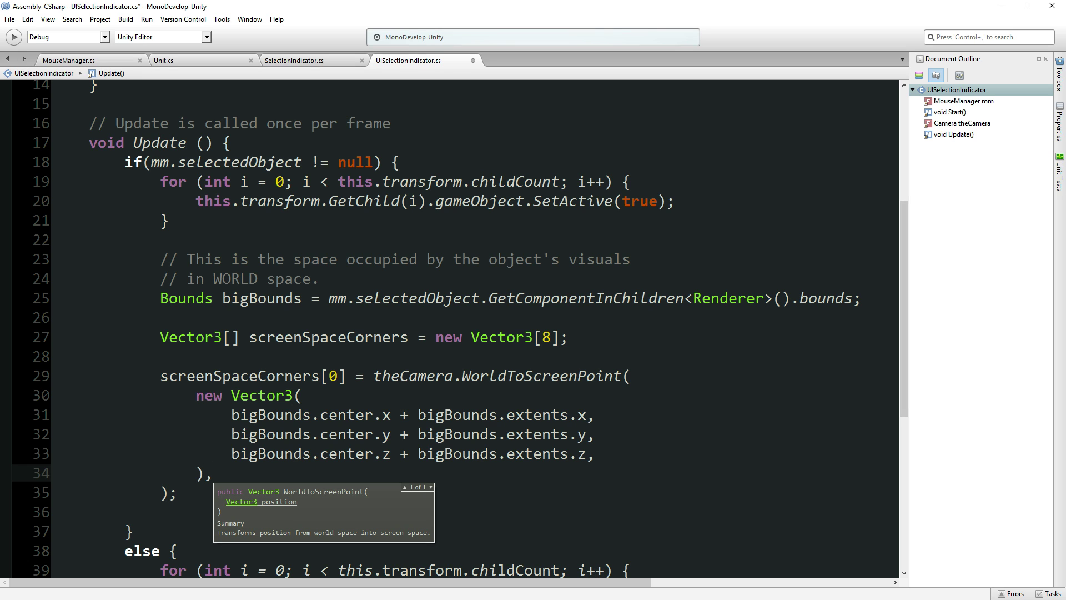
{"action": "left_click", "coordinate": [303, 394]}
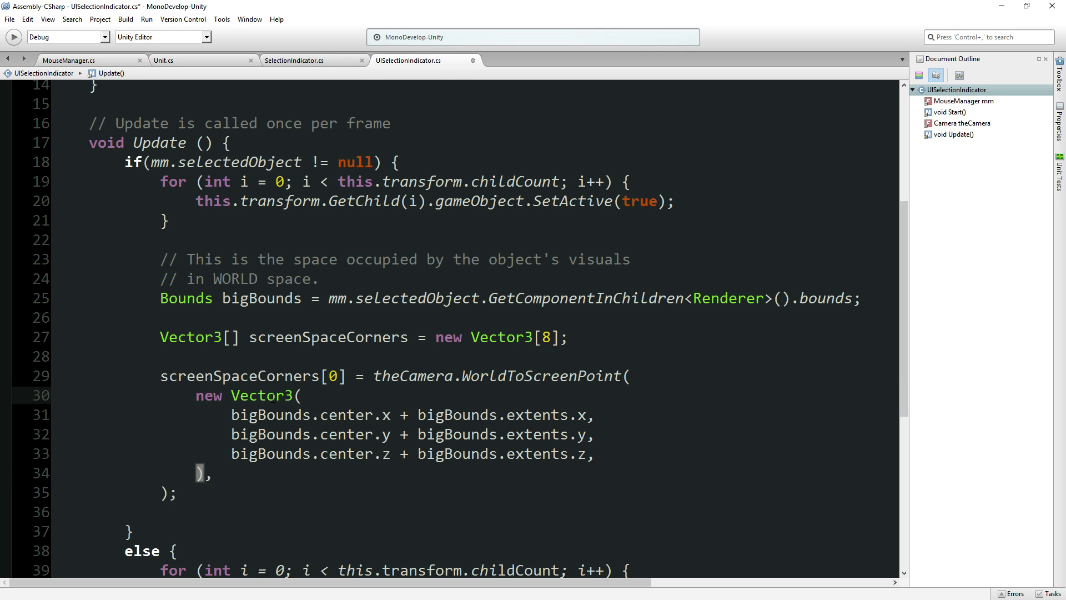
{"action": "left_click", "coordinate": [294, 473]}
{"action": "key", "text": "BackSpace"}
{"action": "key", "text": "ctrl+s"}
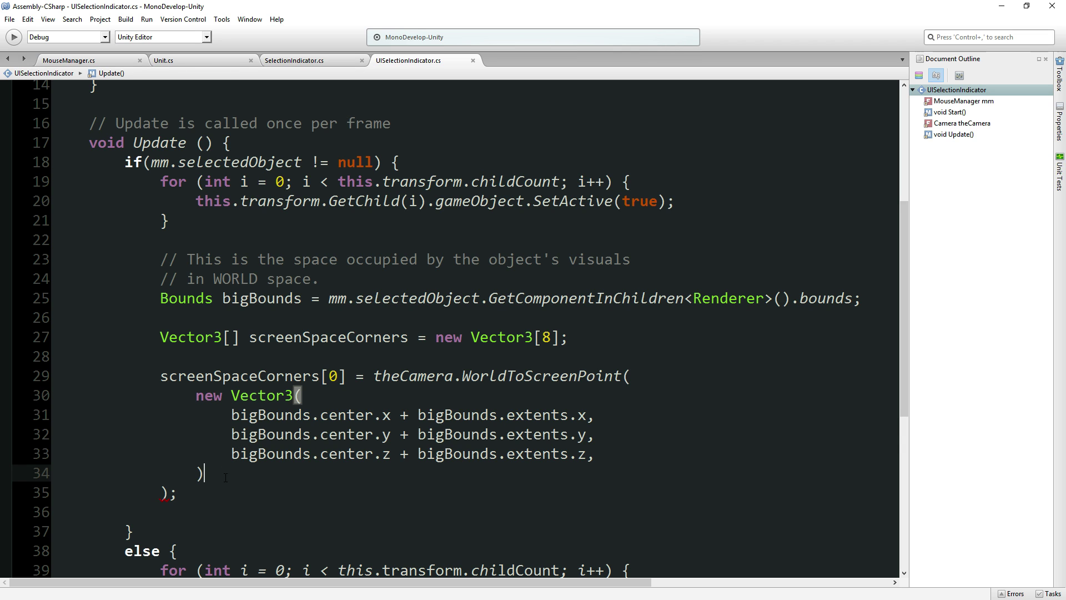
Delete the trailing comma after extents.z and save again
{"action": "key", "text": "Down"}
{"action": "key", "text": "Home"}
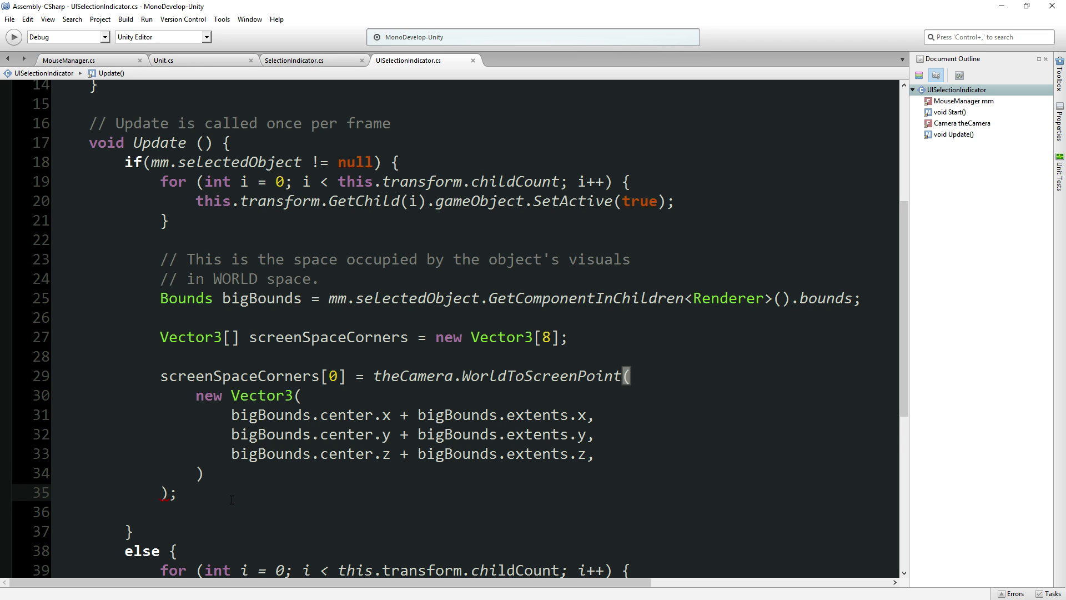
{"action": "left_click", "coordinate": [258, 475]}
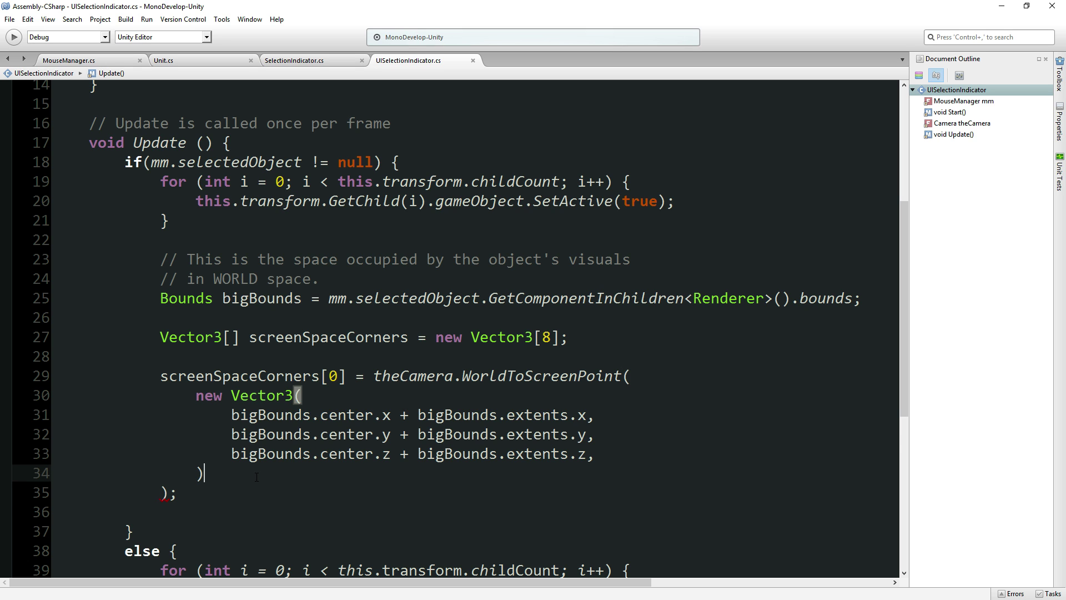
{"action": "left_click", "coordinate": [664, 453]}
{"action": "key", "text": "BackSpace"}
{"action": "key", "text": "ctrl+s"}
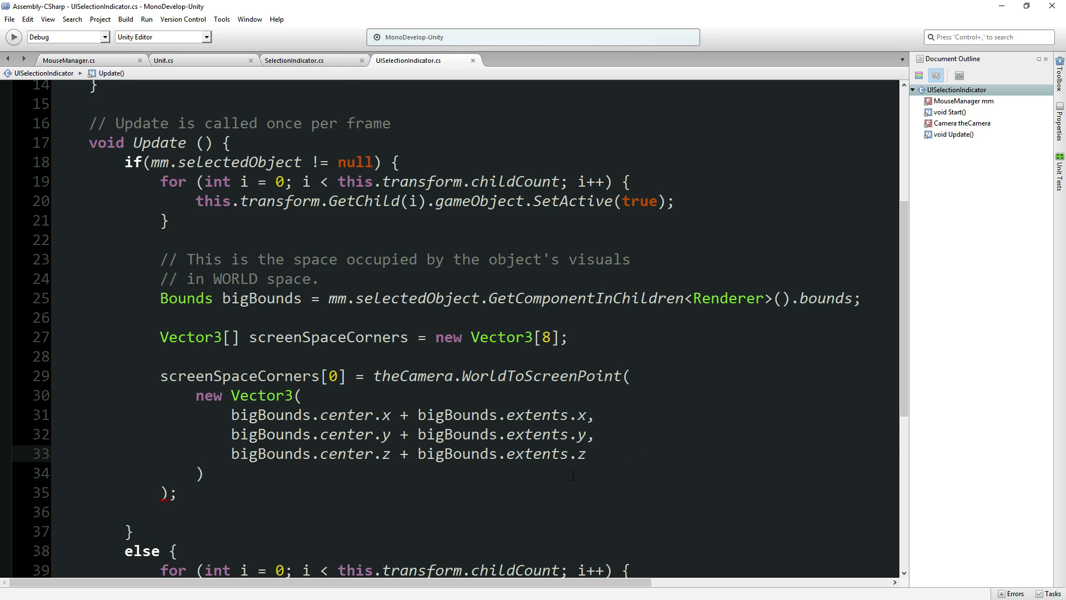
{"action": "key", "text": "Down"}
{"action": "key", "text": "Down"}
Join the 'new Vector3(' and center.x argument lines onto line 29
{"action": "scroll", "coordinate": [359, 386], "scroll_direction": "down", "scroll_amount": 2}
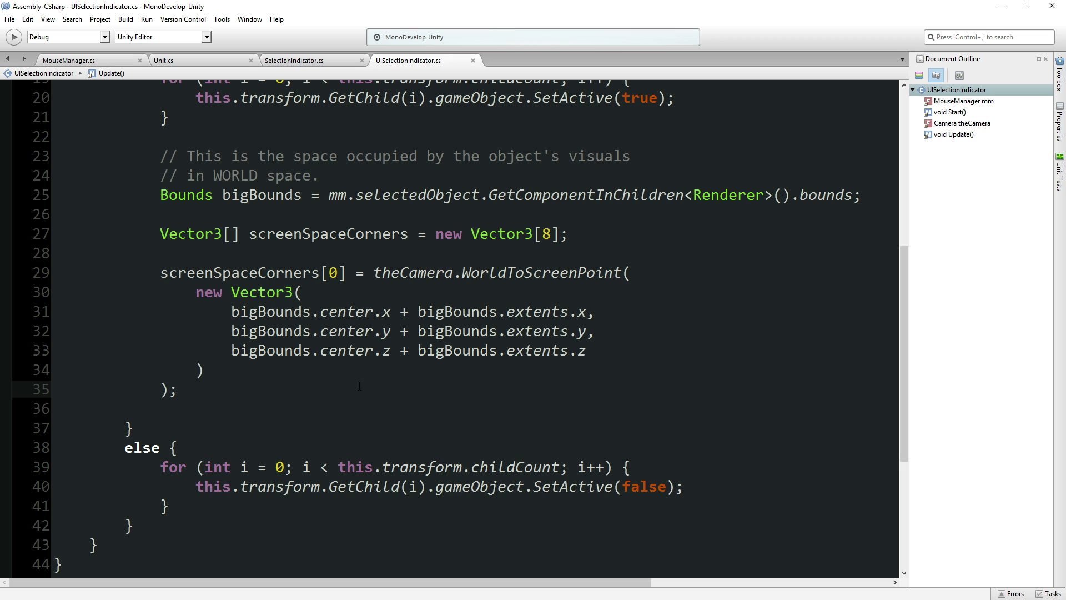
{"action": "left_click", "coordinate": [289, 269]}
{"action": "left_click", "coordinate": [673, 267]}
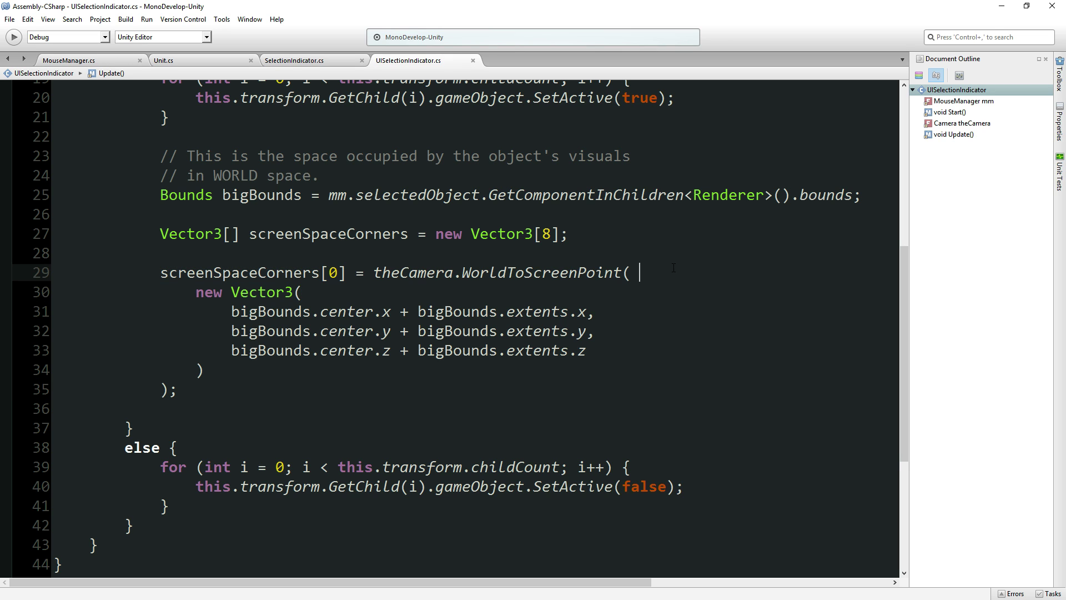
{"action": "key", "text": "Delete"}
{"action": "key", "text": "Delete"}
{"action": "key", "text": "Delete"}
{"action": "key", "text": "Delete"}
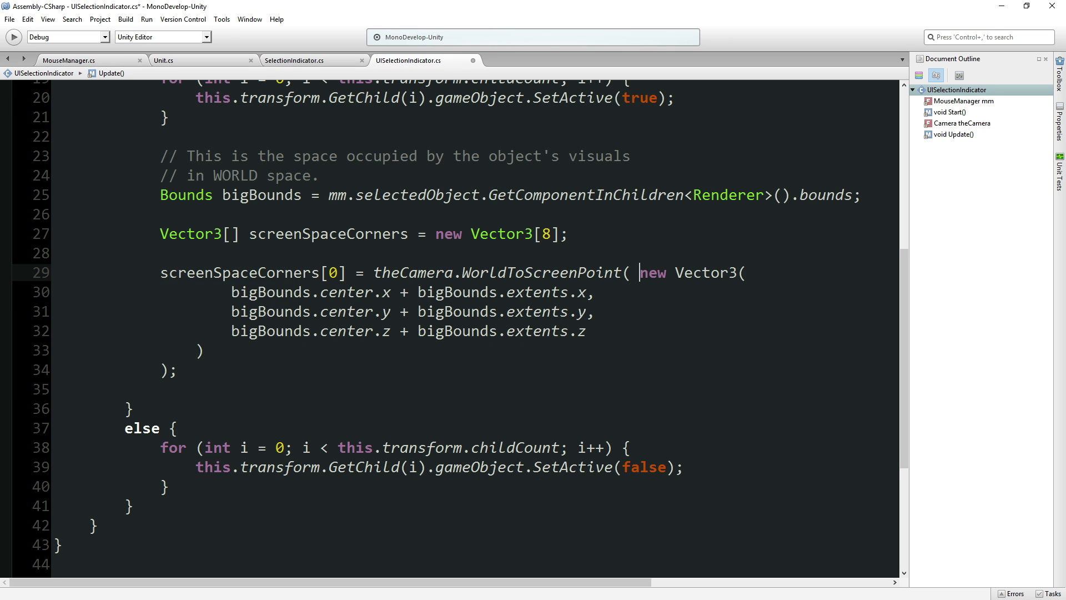
{"action": "key", "text": "End"}
{"action": "key", "text": "Delete"}
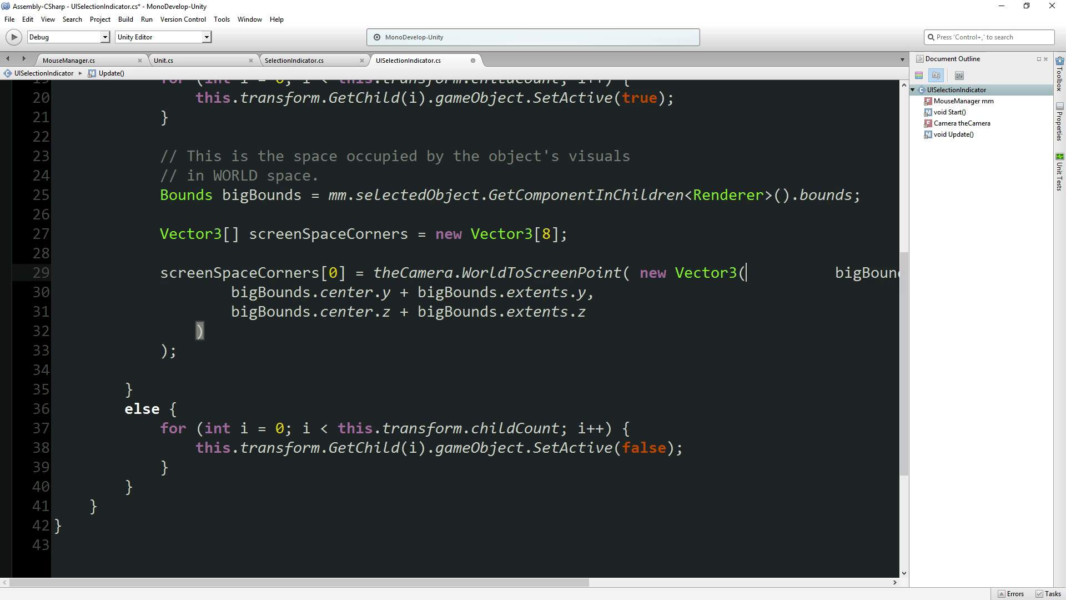
{"action": "key", "text": "Delete"}
{"action": "key", "text": "Delete"}
{"action": "key", "text": "End"}
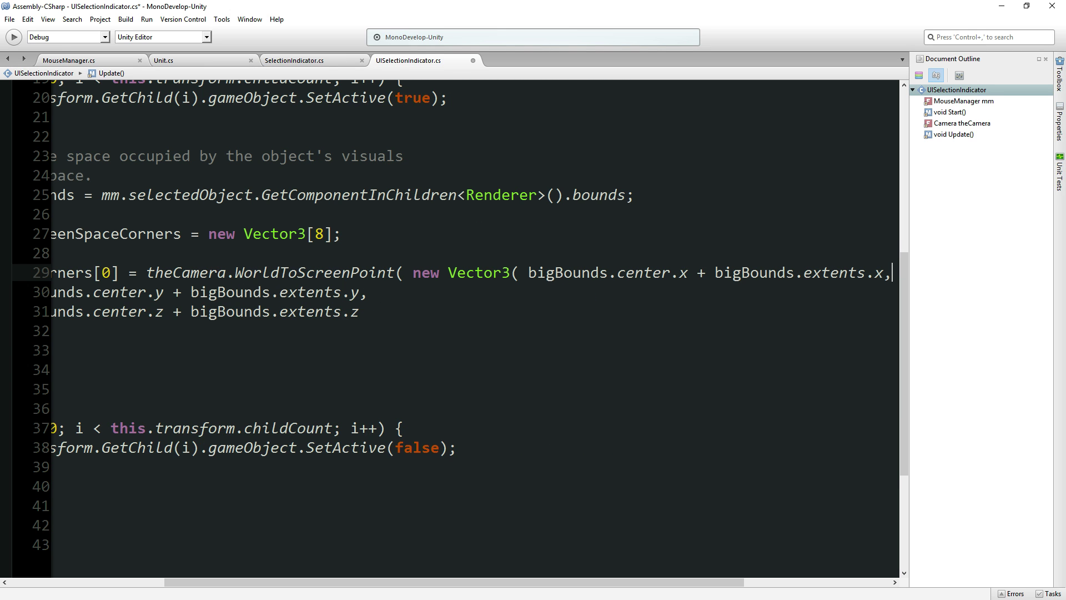
{"action": "key", "text": "Delete"}
{"action": "scroll", "coordinate": [674, 267], "scroll_direction": "down", "scroll_amount": 2, "text": "ctrl"}
{"action": "scroll", "coordinate": [673, 268], "scroll_direction": "down", "scroll_amount": 2, "text": "ctrl"}
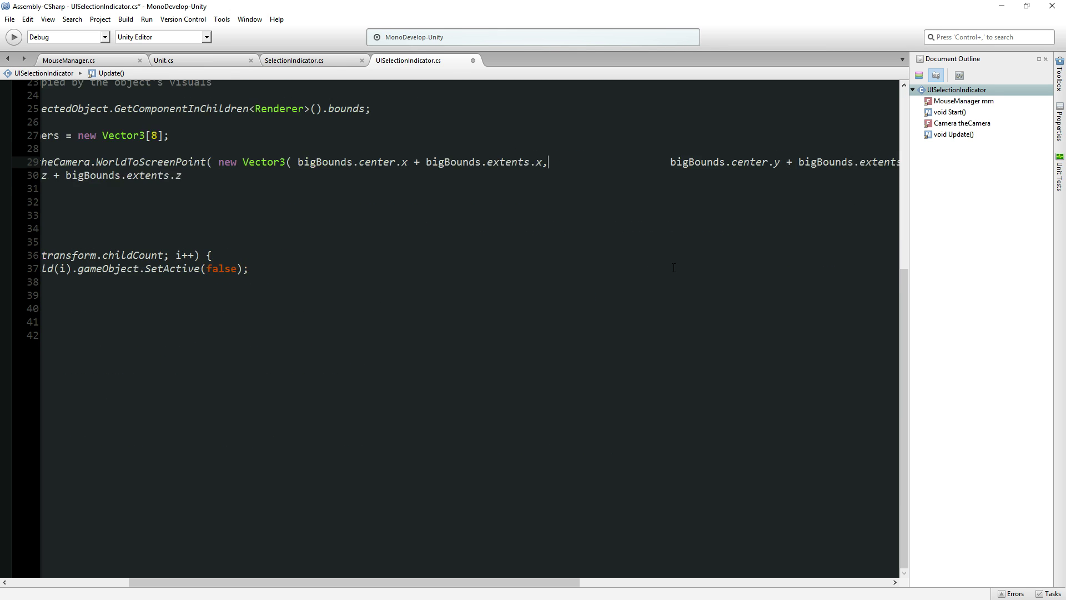
{"action": "scroll", "coordinate": [674, 268], "scroll_direction": "down", "scroll_amount": 1, "text": "ctrl"}
Pull the remaining arguments and closing ' ) );' onto line 29, trimming extra spaces
{"action": "key", "text": "BackSpace"}
{"action": "key", "text": "BackSpace"}
{"action": "key", "text": "BackSpace"}
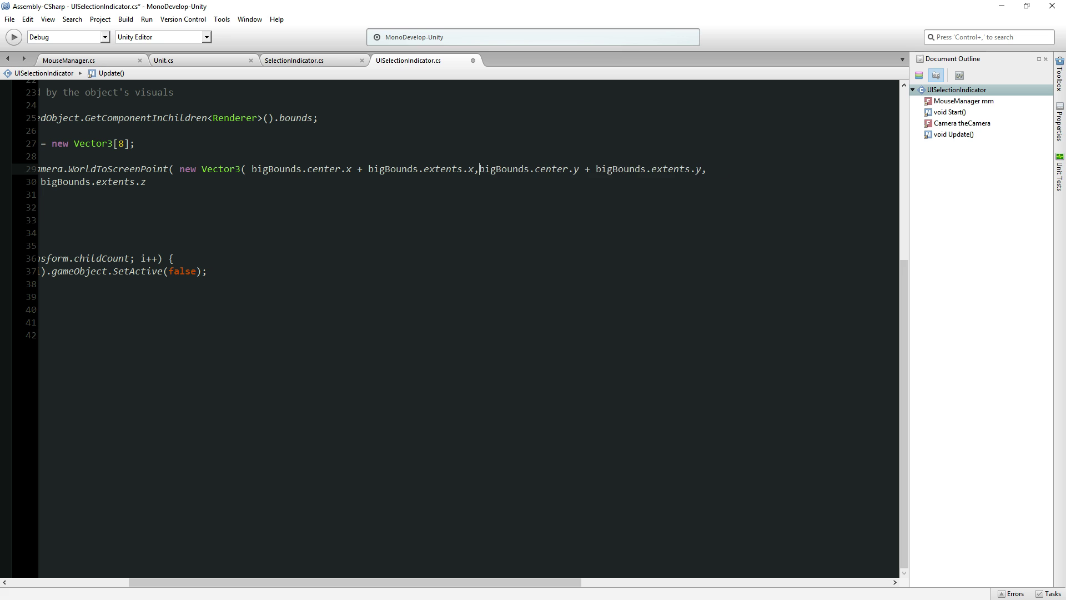
{"action": "key", "text": "End"}
{"action": "key", "text": "Delete"}
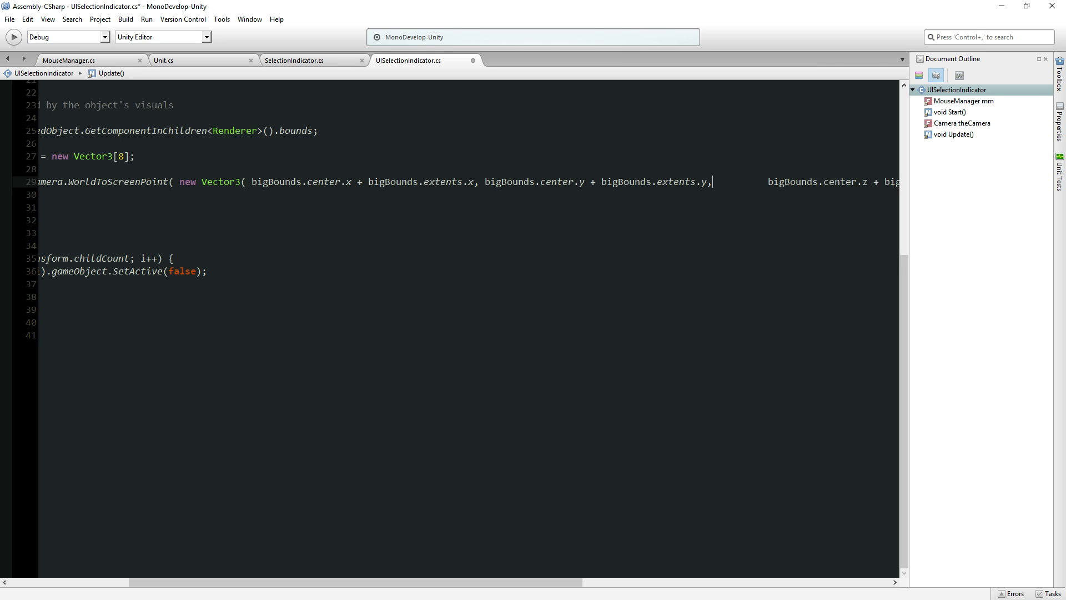
{"action": "key", "text": "Delete"}
{"action": "key", "text": "Delete"}
{"action": "key", "text": "Delete"}
{"action": "key", "text": "End"}
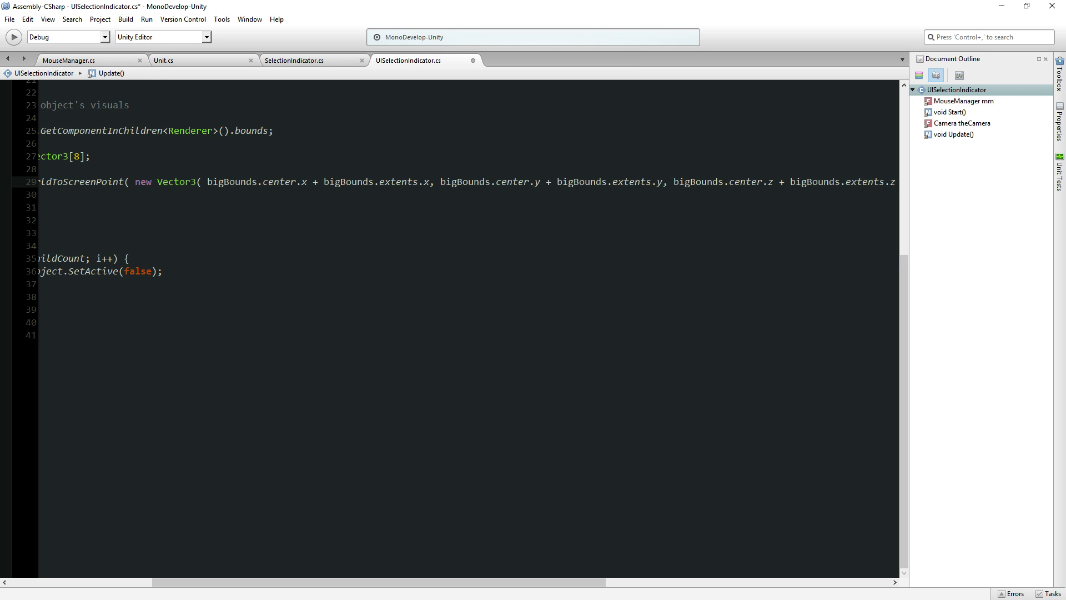
{"action": "key", "text": "Delete"}
{"action": "key", "text": "Delete"}
{"action": "key", "text": "Delete"}
{"action": "key", "text": "Delete"}
{"action": "key", "text": "Delete"}
{"action": "key", "text": "Delete"}
{"action": "key", "text": "Delete"}
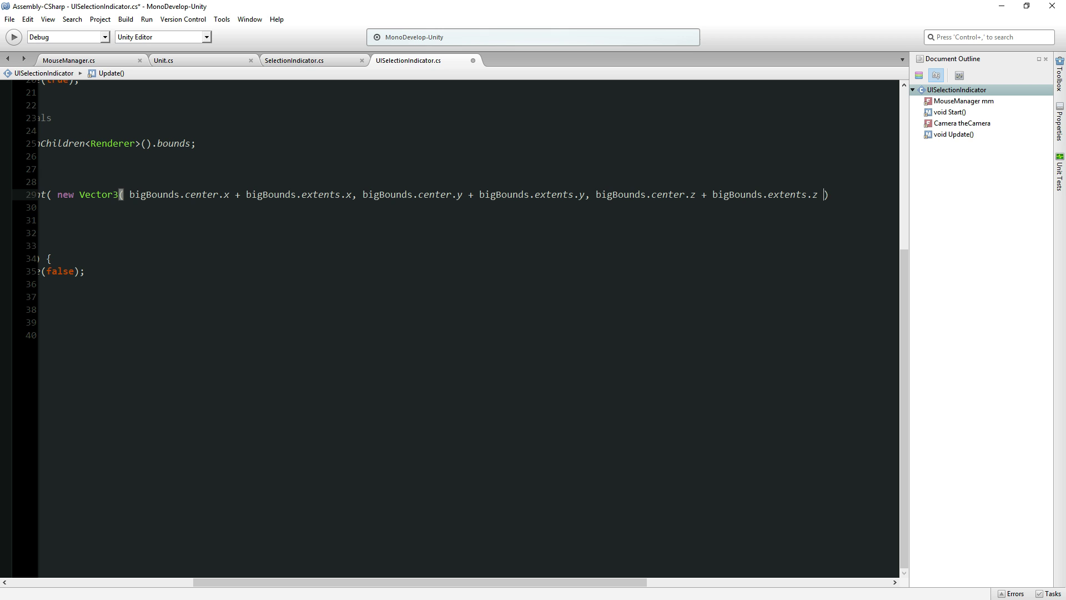
{"action": "key", "text": "BackSpace"}
{"action": "key", "text": "End"}
{"action": "key", "text": "Delete"}
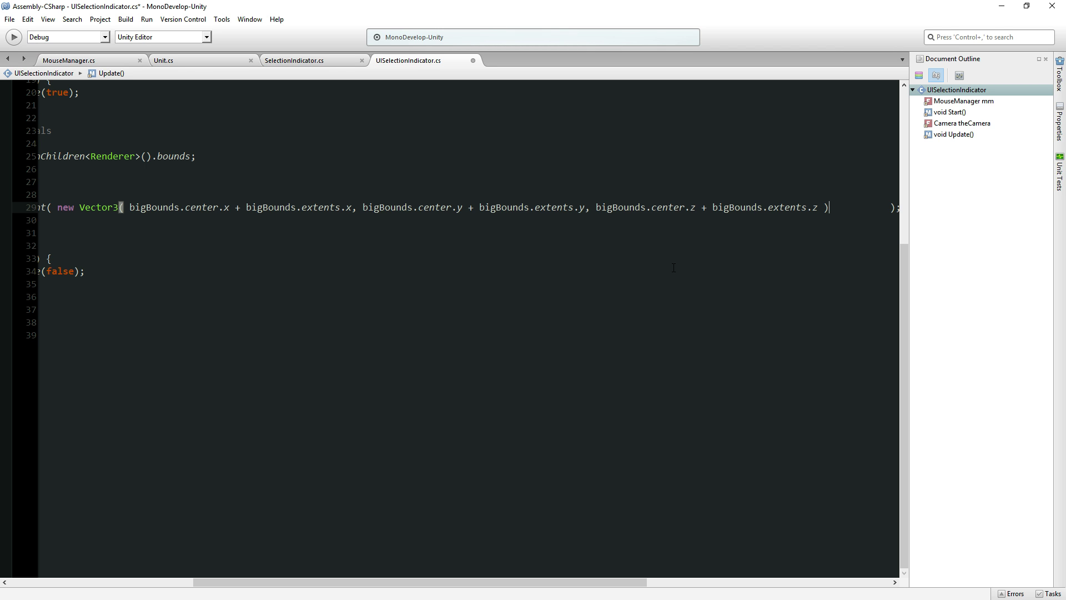
{"action": "key", "text": "Home"}
{"action": "scroll", "coordinate": [673, 268], "scroll_direction": "down", "scroll_amount": 2, "text": "ctrl"}
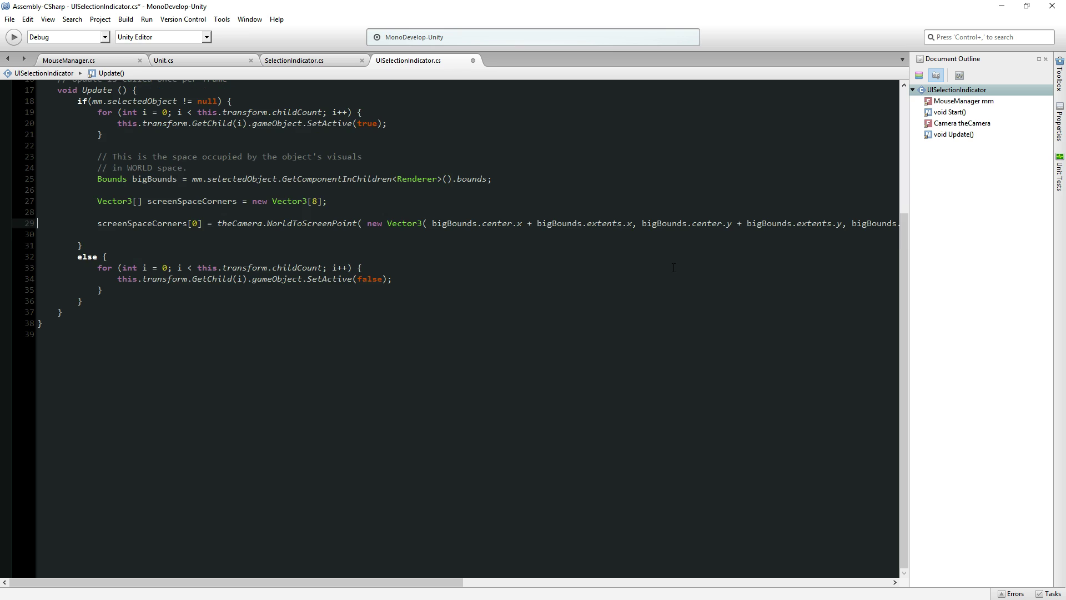
{"action": "scroll", "coordinate": [674, 268], "scroll_direction": "down", "scroll_amount": 1, "text": "ctrl"}
{"action": "scroll", "coordinate": [673, 268], "scroll_direction": "down", "scroll_amount": 1, "text": "ctrl"}
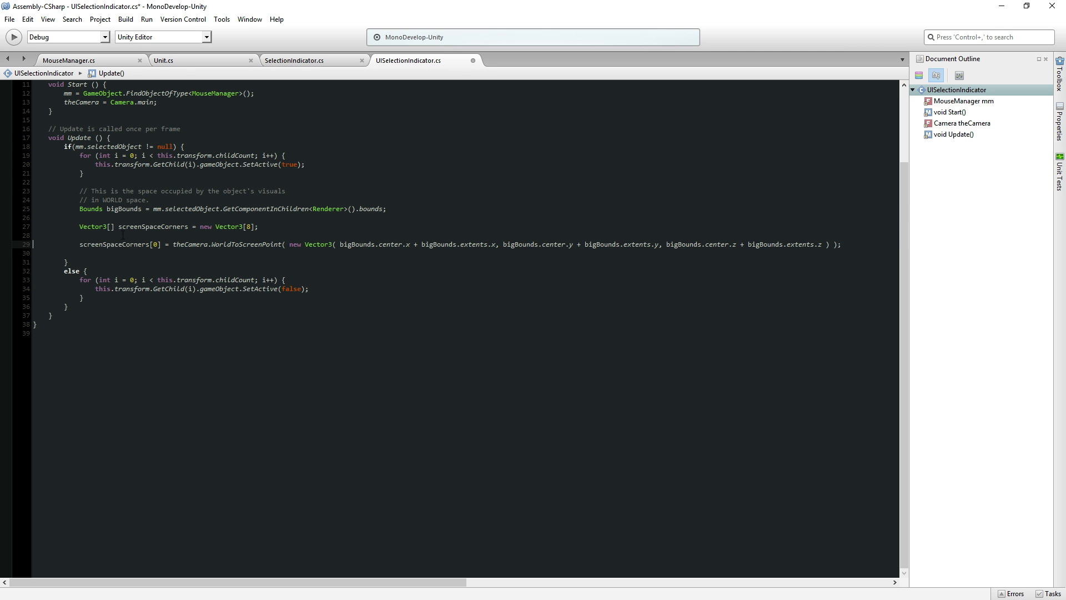
Copy the screenSpaceCorners[0] statement and paste duplicates below it
{"action": "triple_click", "coordinate": [178, 246]}
{"action": "key", "text": "ctrl+c"}
{"action": "key", "text": "ctrl+v"}
{"action": "key", "text": "ctrl+v"}
{"action": "key", "text": "ctrl+v"}
{"action": "key", "text": "ctrl+v"}
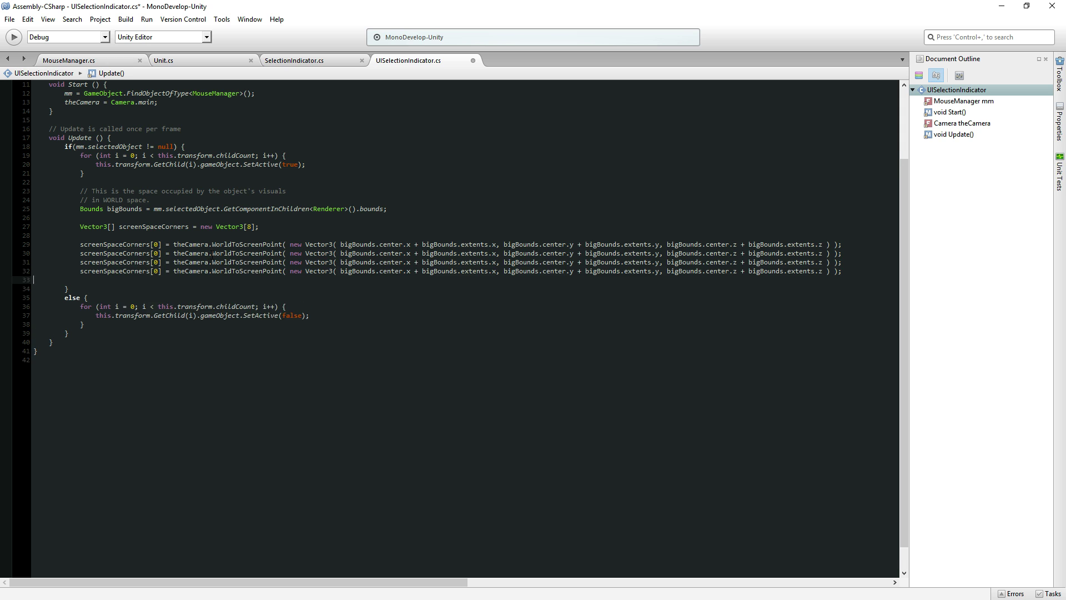
{"action": "key", "text": "ctrl+v"}
{"action": "key", "text": "ctrl+v"}
{"action": "key", "text": "ctrl+v"}
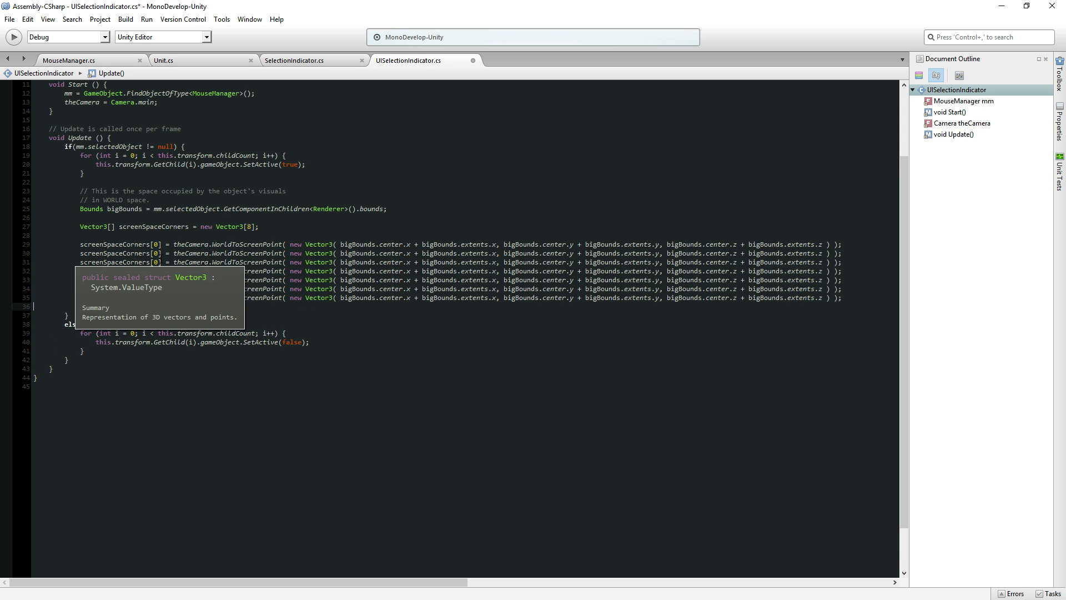
{"action": "key", "text": "ctrl+v"}
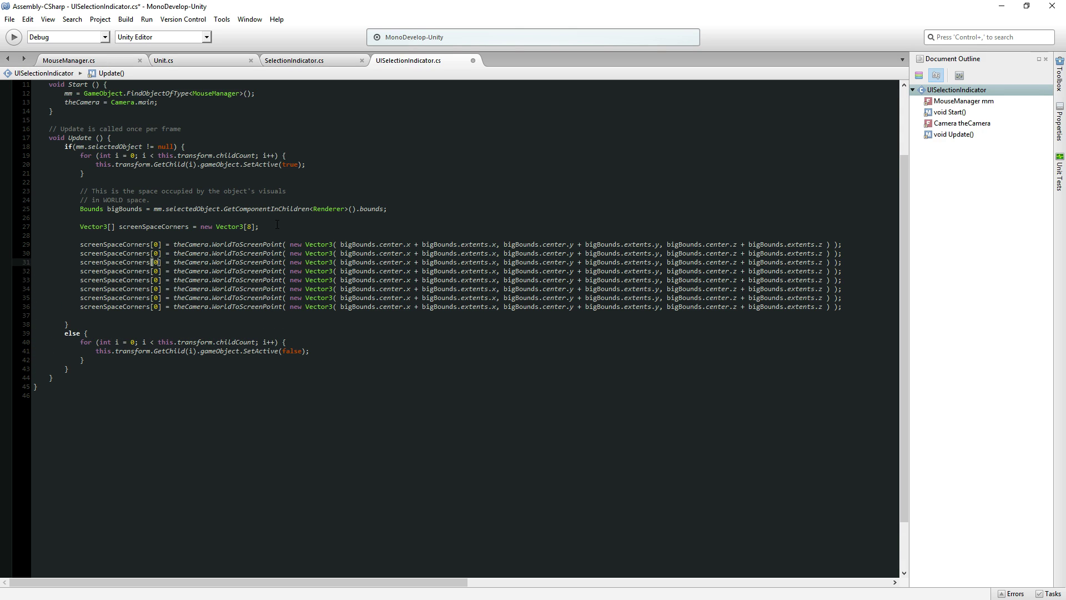
Renumber the copied statements as screenSpaceCorners[1] through [7] and save the script
{"action": "double_click", "coordinate": [156, 253]}
{"action": "type", "text": "1"}
{"action": "key", "text": "Down"}
{"action": "key", "text": "BackSpace"}
{"action": "key", "text": "2"}
{"action": "key", "text": "Down"}
{"action": "key", "text": "BackSpace"}
{"action": "key", "text": "3"}
{"action": "key", "text": "Down"}
{"action": "key", "text": "BackSpace"}
{"action": "key", "text": "4"}
{"action": "key", "text": "Down"}
{"action": "key", "text": "BackSpace"}
{"action": "key", "text": "5"}
{"action": "key", "text": "Down"}
{"action": "key", "text": "BackSpace"}
{"action": "type", "text": "6"}
{"action": "key", "text": "Down"}
{"action": "key", "text": "BackSpace"}
{"action": "type", "text": "7"}
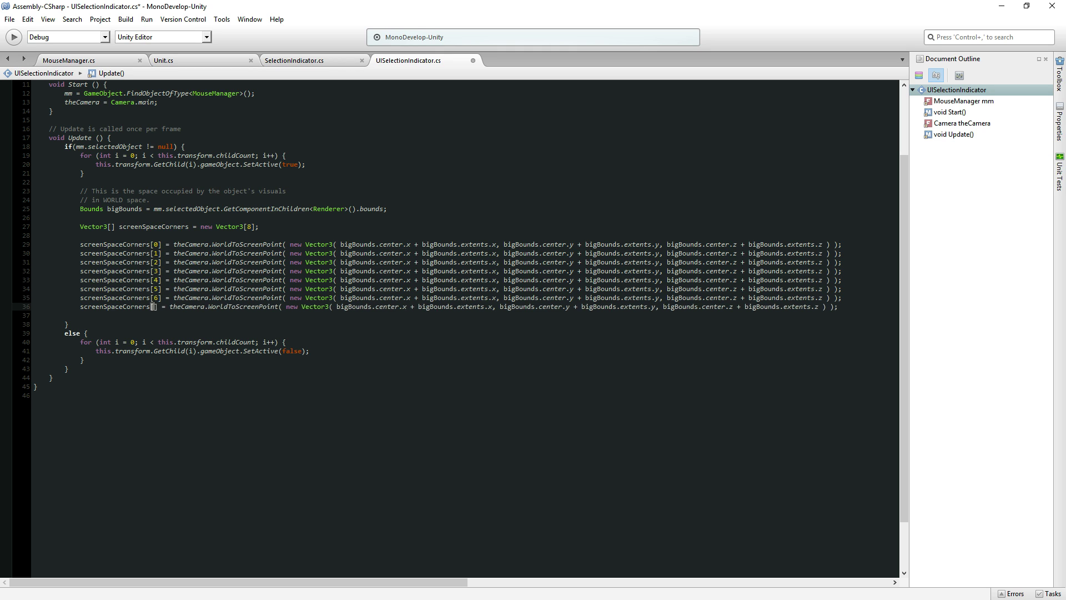
{"action": "key", "text": "ctrl+s"}
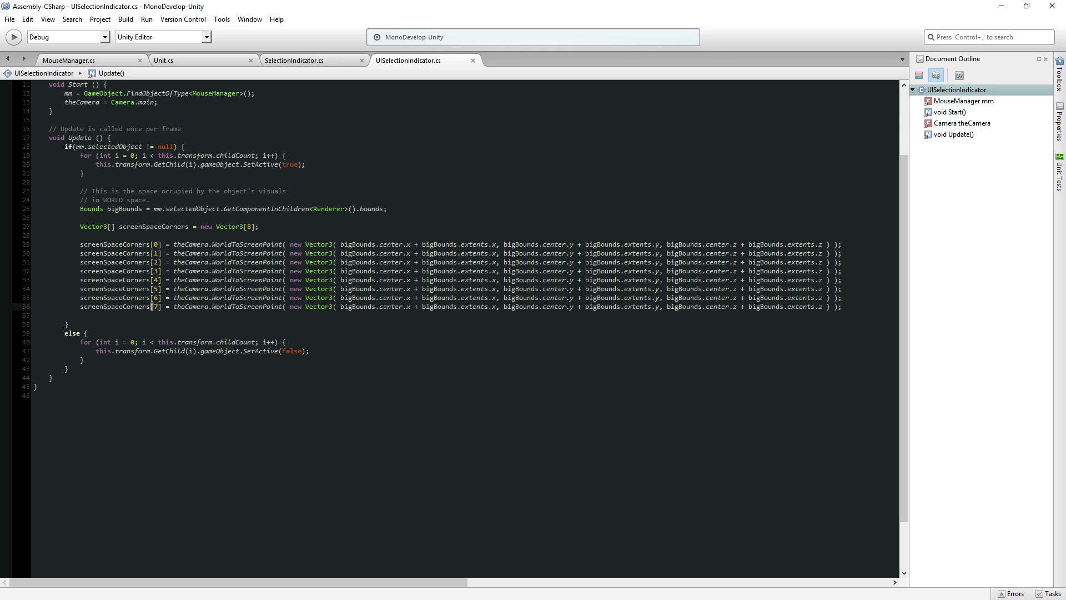
Flip extents.z to minus on line 30 and extents.y to minus on line 31
{"action": "left_click", "coordinate": [454, 244]}
{"action": "left_click", "coordinate": [741, 253]}
{"action": "key", "text": "Delete"}
{"action": "type", "text": "-"}
{"action": "key", "text": "ctrl+s"}
{"action": "left_click", "coordinate": [583, 262]}
{"action": "key", "text": "Delete"}
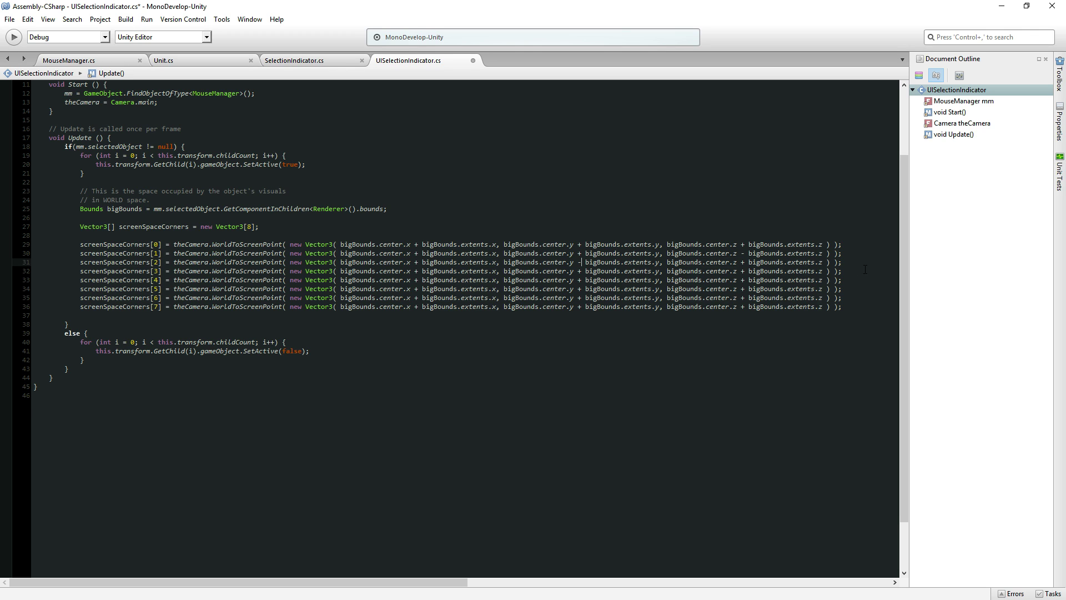
{"action": "type", "text": "-"}
{"action": "left_click", "coordinate": [865, 270]}
Change the plus before extents.y on line 32 to a minus and save
{"action": "key", "text": "Return"}
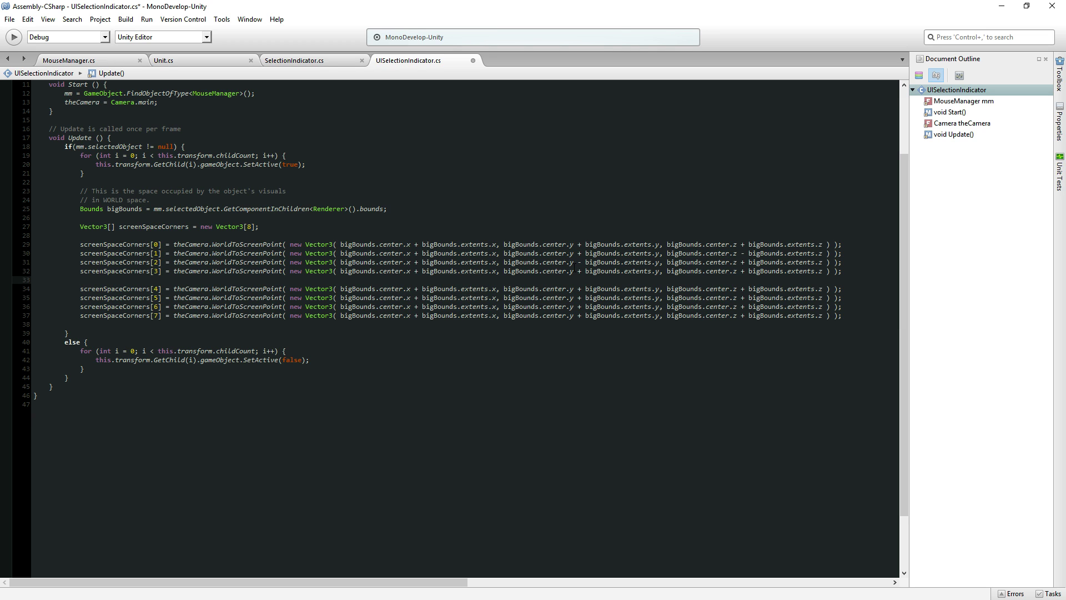
{"action": "double_click", "coordinate": [579, 270]}
{"action": "type", "text": "-"}
{"action": "left_click", "coordinate": [33, 288]}
{"action": "left_click", "coordinate": [748, 271]}
{"action": "key", "text": "ctrl+s"}
Replace corner lines 4–7 with a pasted copy of corner lines 0–3
{"action": "left_click_drag", "start_coordinate": [33, 288], "coordinate": [34, 324]}
{"action": "key", "text": "Delete"}
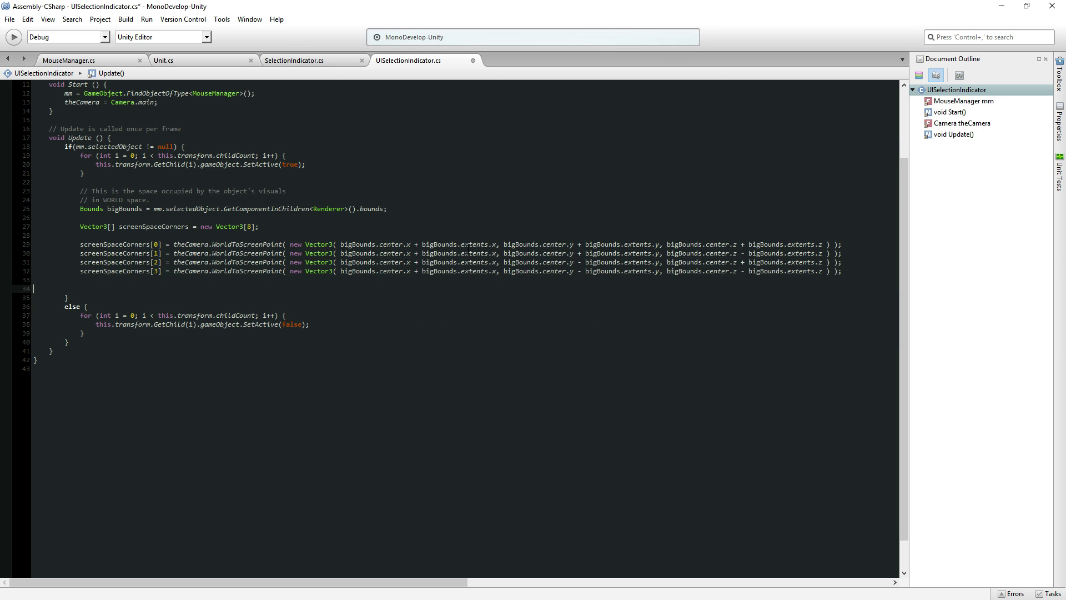
{"action": "left_click_drag", "start_coordinate": [466, 245], "coordinate": [471, 275]}
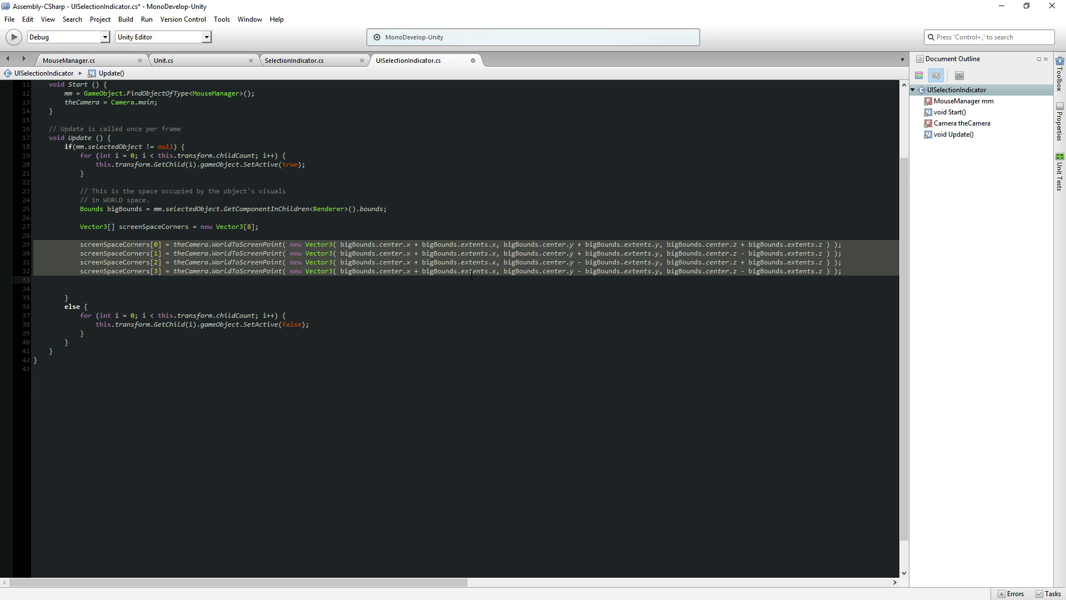
{"action": "key", "text": "ctrl+c"}
{"action": "left_click", "coordinate": [472, 280]}
{"action": "key", "text": "ctrl+v"}
{"action": "key", "text": "Return"}
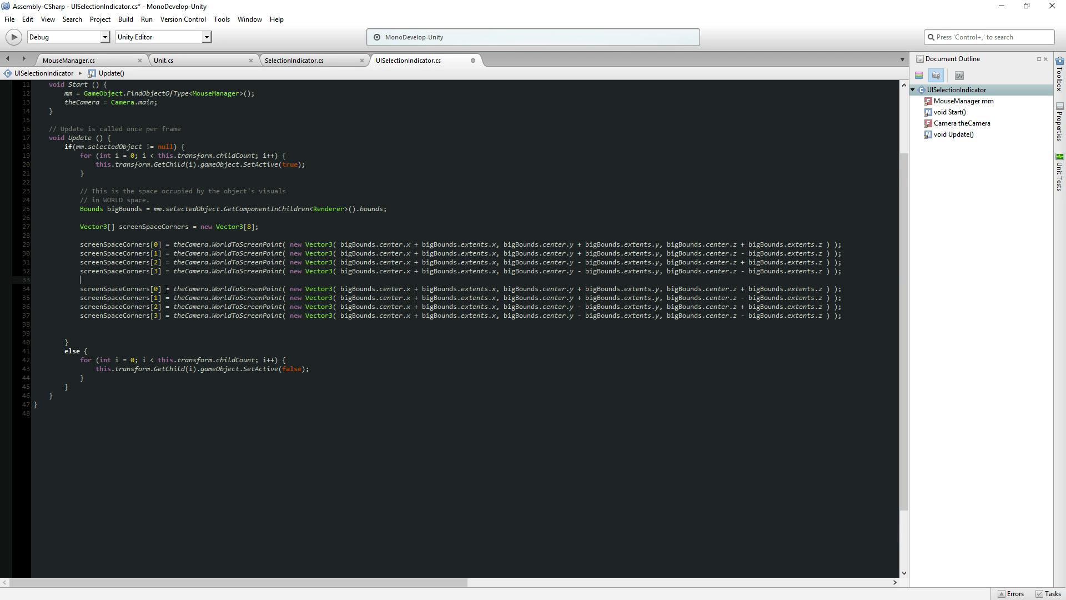
Renumber the copied screenSpaceCorners lines to indices 4, 5, 6 and 7
{"action": "double_click", "coordinate": [156, 289]}
{"action": "type", "text": "5"}
{"action": "key", "text": "Down"}
{"action": "key", "text": "BackSpace"}
{"action": "type", "text": "6"}
{"action": "left_click", "coordinate": [151, 289]}
{"action": "type", "text": "4"}
{"action": "key", "text": "Delete"}
{"action": "key", "text": "Down"}
{"action": "key", "text": "BackSpace"}
{"action": "type", "text": "5"}
{"action": "key", "text": "Down"}
{"action": "key", "text": "BackSpace"}
{"action": "type", "text": "6"}
{"action": "key", "text": "Down"}
Make corners 4–7 use center.x minus extents.x instead of plus, then save
{"action": "left_click", "coordinate": [418, 289]}
{"action": "key", "text": "BackSpace"}
{"action": "type", "text": "-"}
{"action": "key", "text": "Down"}
{"action": "key", "text": "BackSpace"}
{"action": "type", "text": "-"}
{"action": "key", "text": "Down"}
{"action": "key", "text": "BackSpace"}
{"action": "key", "text": "minus"}
{"action": "key", "text": "Down"}
{"action": "left_click", "coordinate": [34, 325]}
{"action": "double_click", "coordinate": [416, 315]}
{"action": "type", "text": "-"}
{"action": "key", "text": "ctrl+s"}
Remove the blank line separating the two groups of corner lines
{"action": "left_click", "coordinate": [230, 209]}
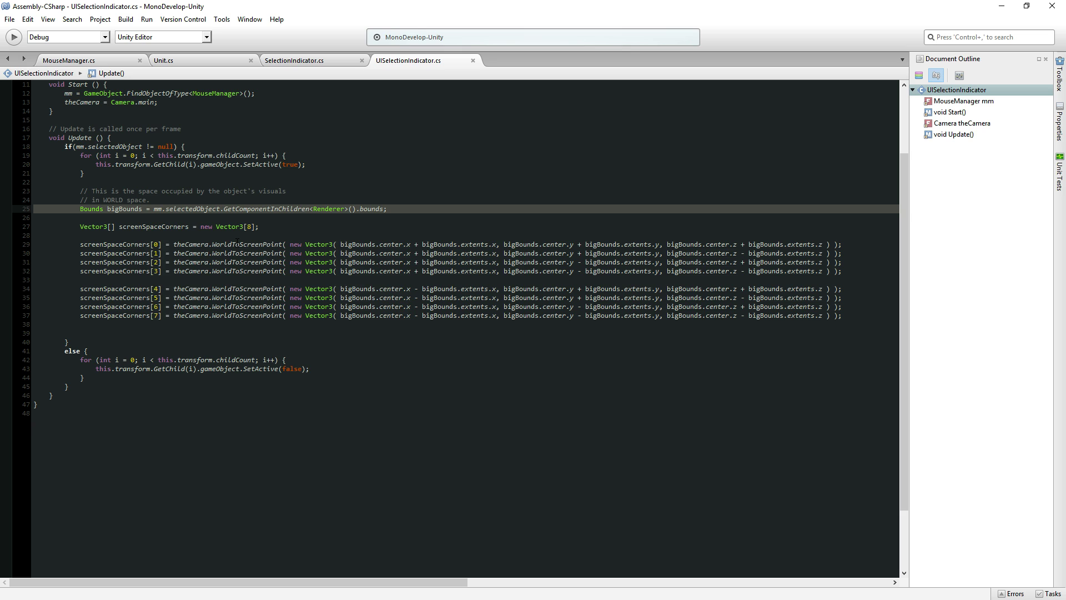
{"action": "left_click", "coordinate": [409, 289]}
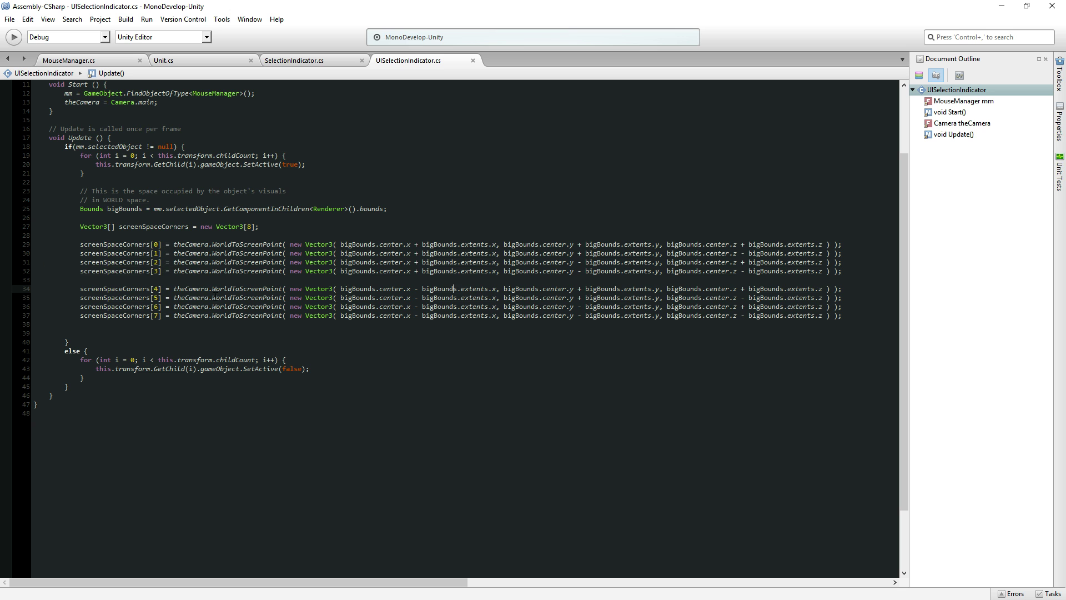
{"action": "key", "text": "Up"}
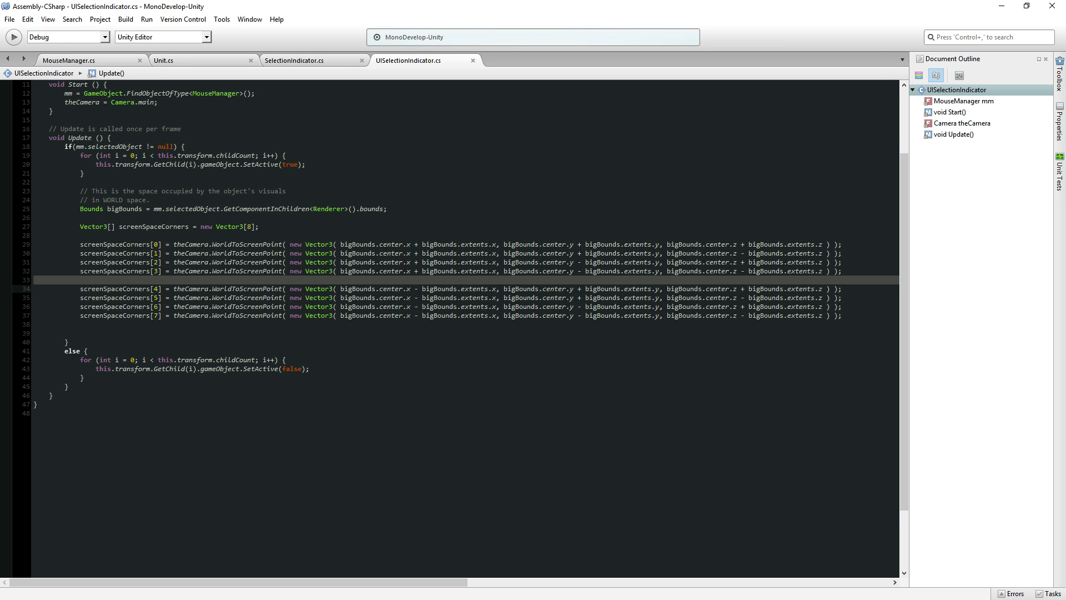
{"action": "key", "text": "Delete"}
{"action": "key", "text": "ctrl+plus"}
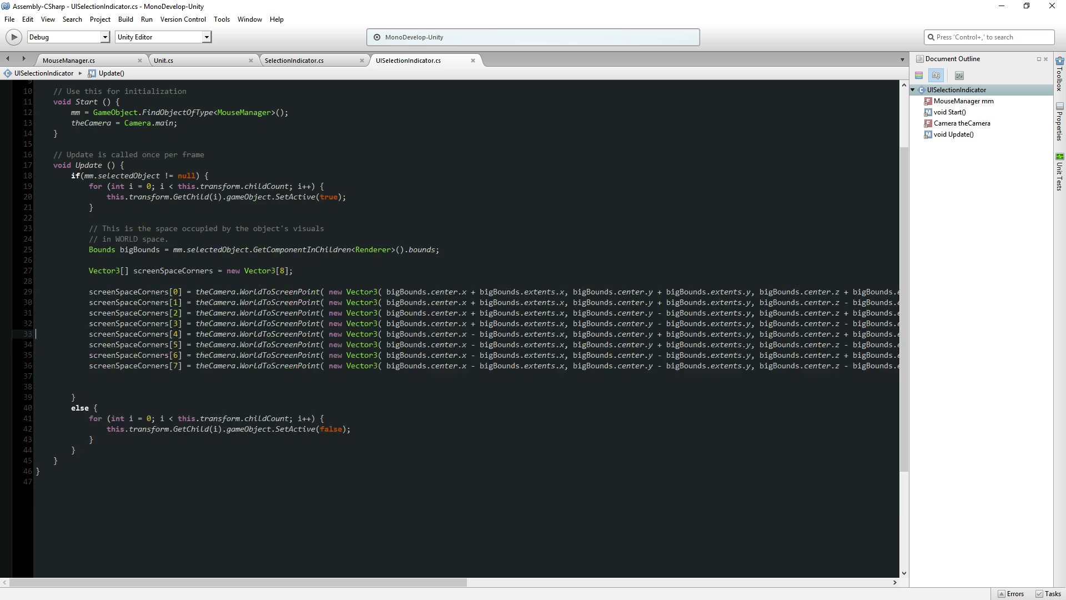
{"action": "key", "text": "ctrl+plus"}
{"action": "key", "text": "ctrl+plus"}
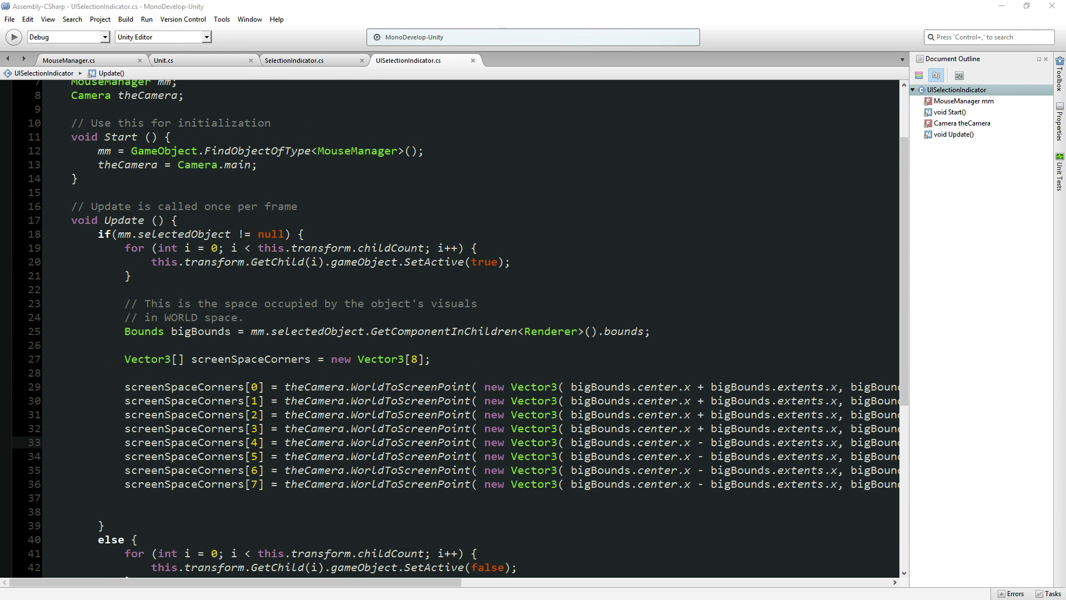
{"action": "left_click", "coordinate": [331, 401]}
{"action": "scroll", "coordinate": [311, 398], "scroll_direction": "down", "scroll_amount": 6}
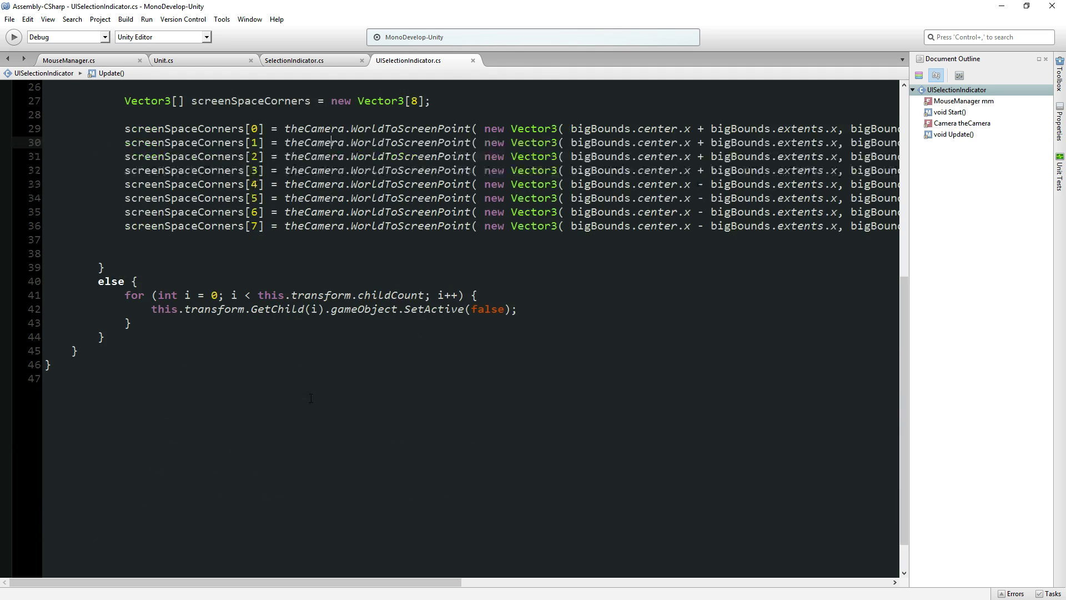
{"action": "left_click", "coordinate": [202, 248]}
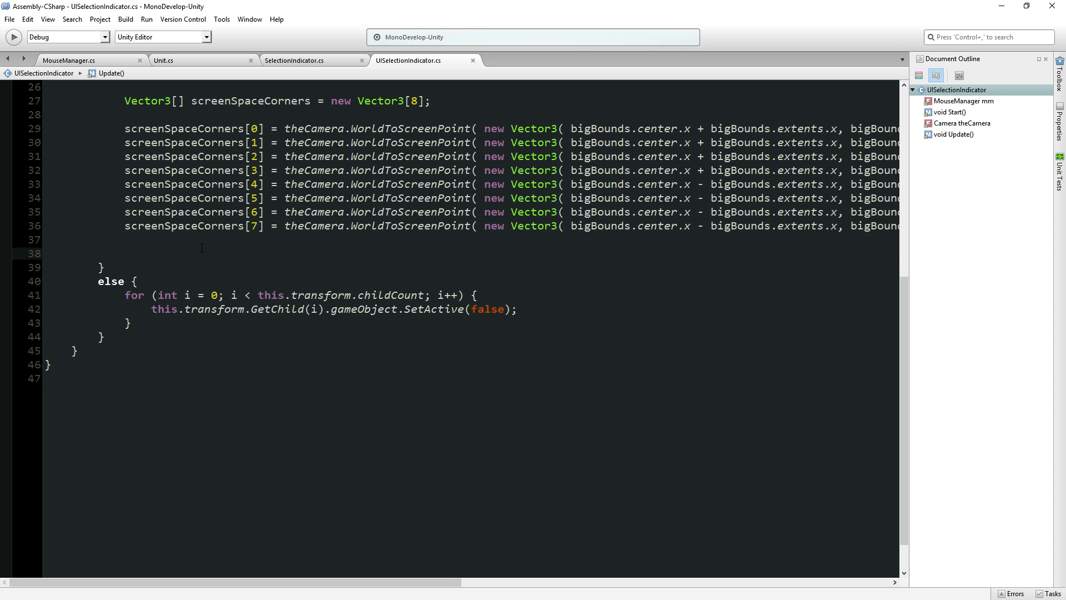
{"action": "scroll", "coordinate": [200, 251], "scroll_direction": "up", "scroll_amount": 3}
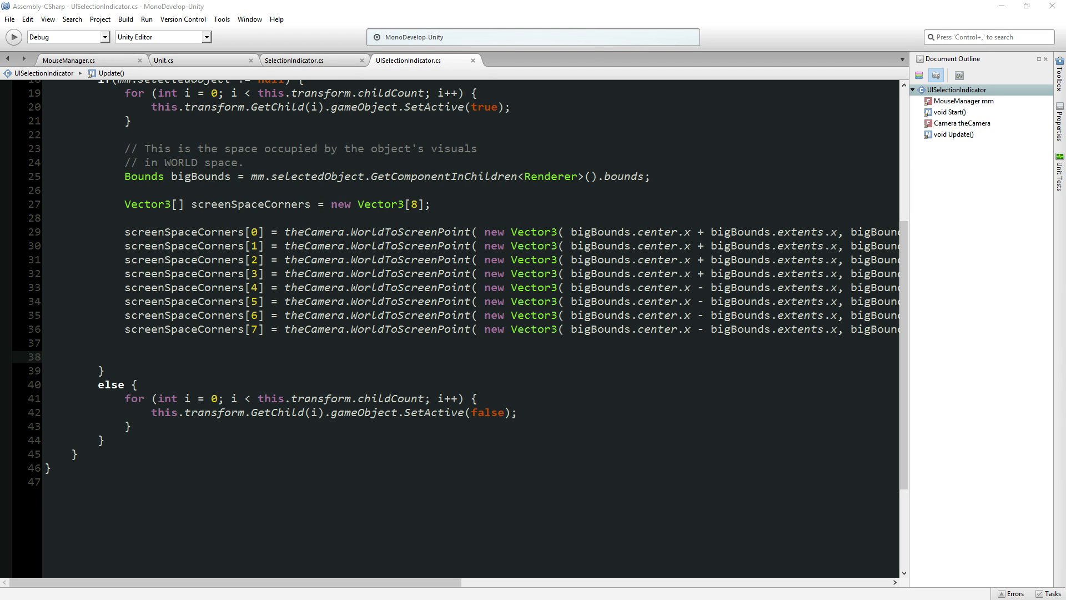
{"action": "left_click", "coordinate": [207, 343]}
{"action": "left_click", "coordinate": [192, 353]}
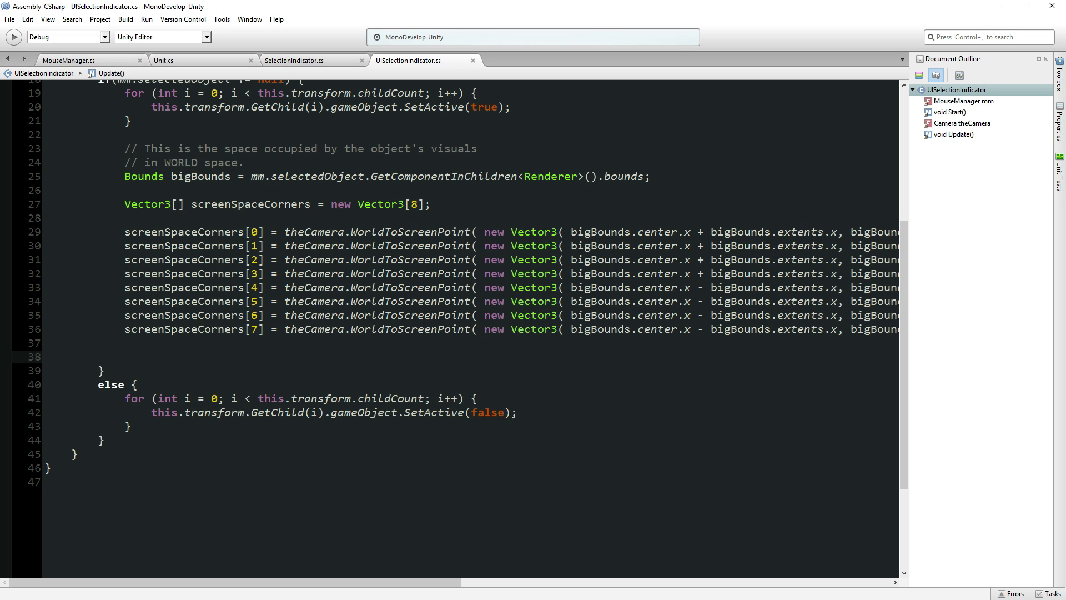
{"action": "key", "text": "alt+Tab"}
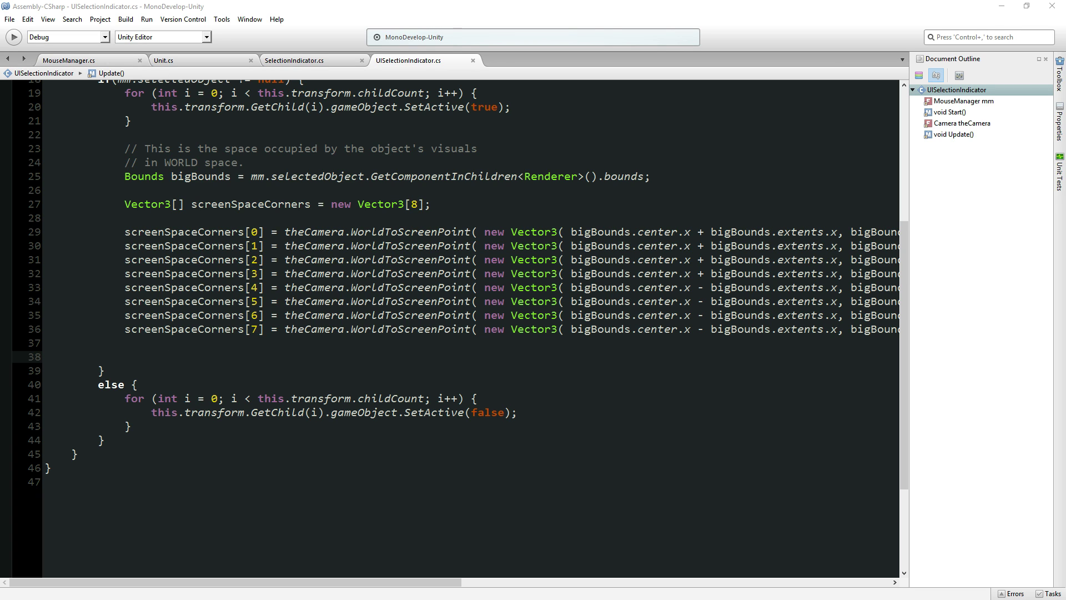
Declare int min_x = screenSpaceCorners[0].x; on line 38
{"action": "key", "text": "alt+Tab"}
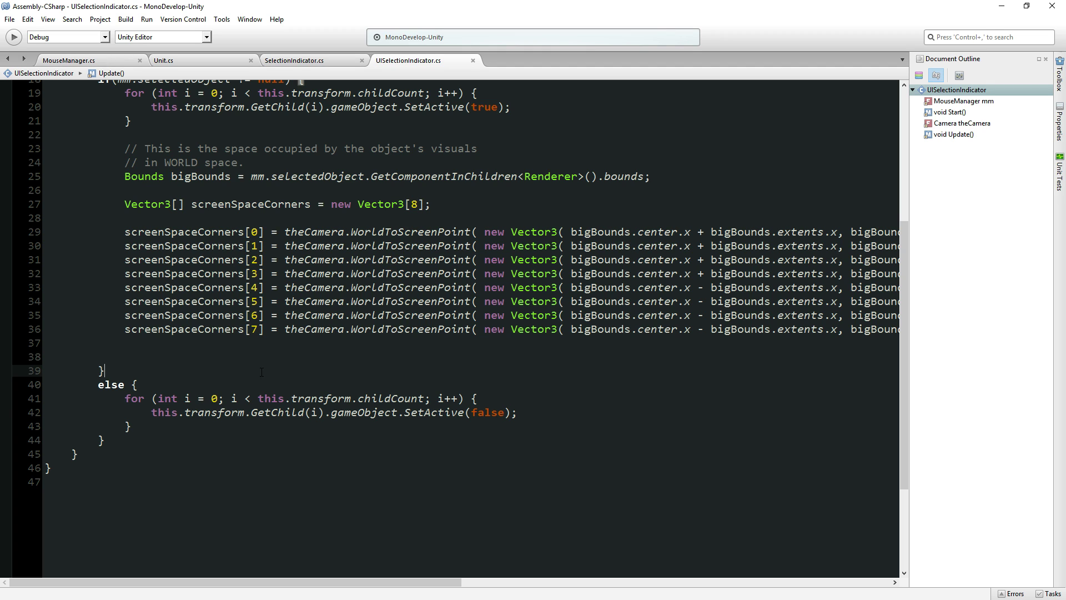
{"action": "type", "text": "int "}
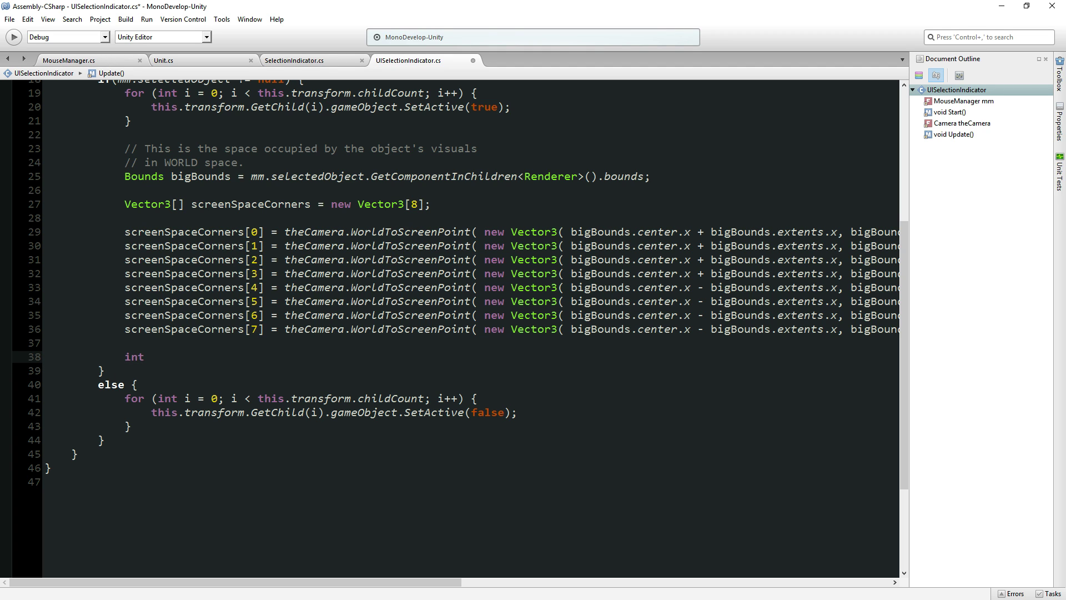
{"action": "type", "text": "min_x"}
{"action": "type", "text": " scr"}
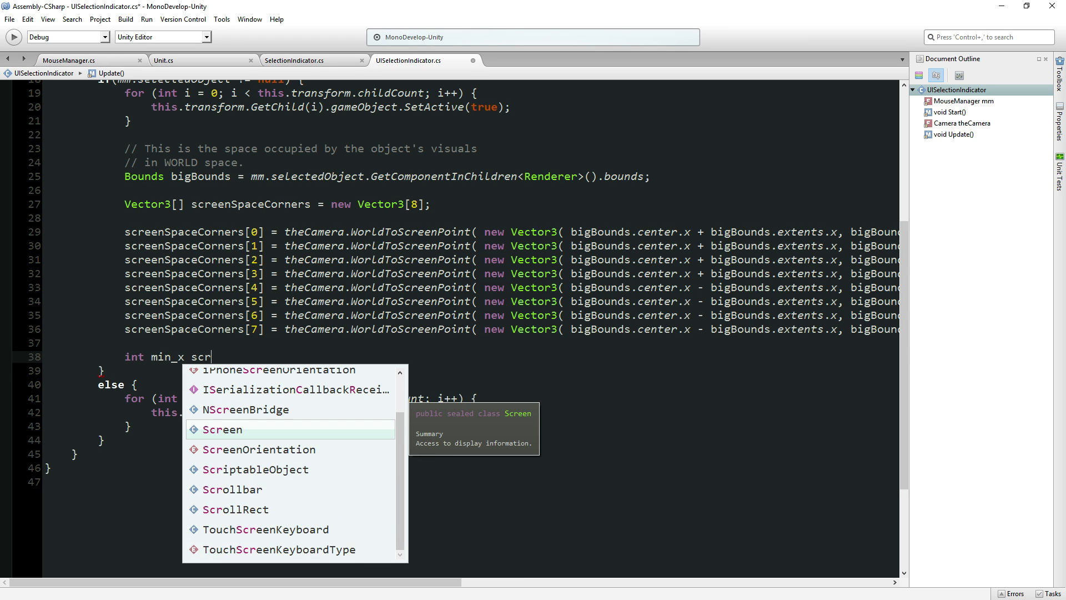
{"action": "type", "text": "een"}
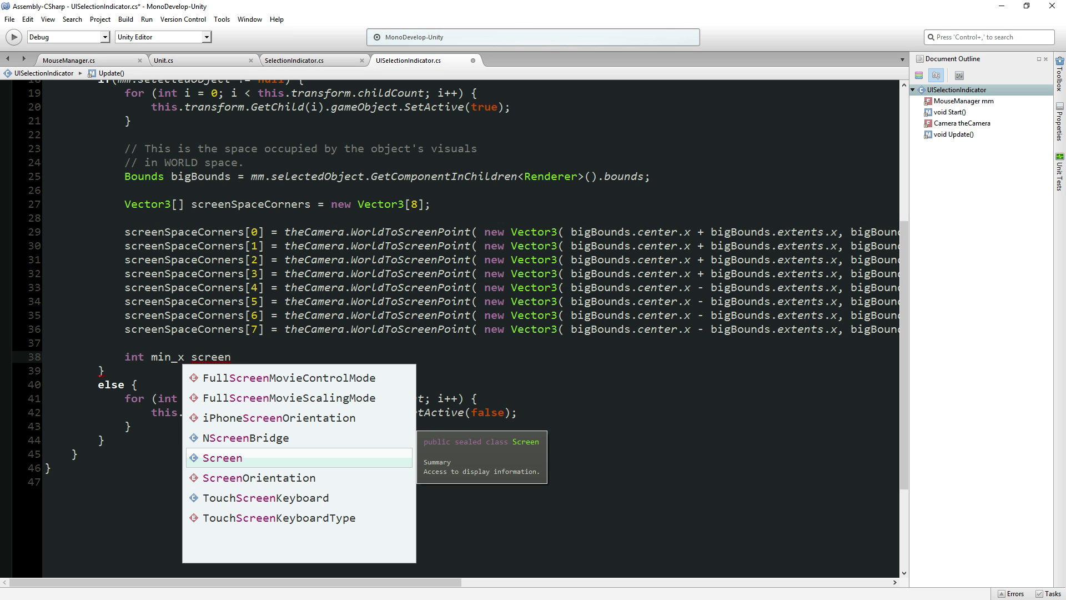
{"action": "key", "text": "BackSpace"}
{"action": "key", "text": "BackSpace"}
{"action": "key", "text": "BackSpace"}
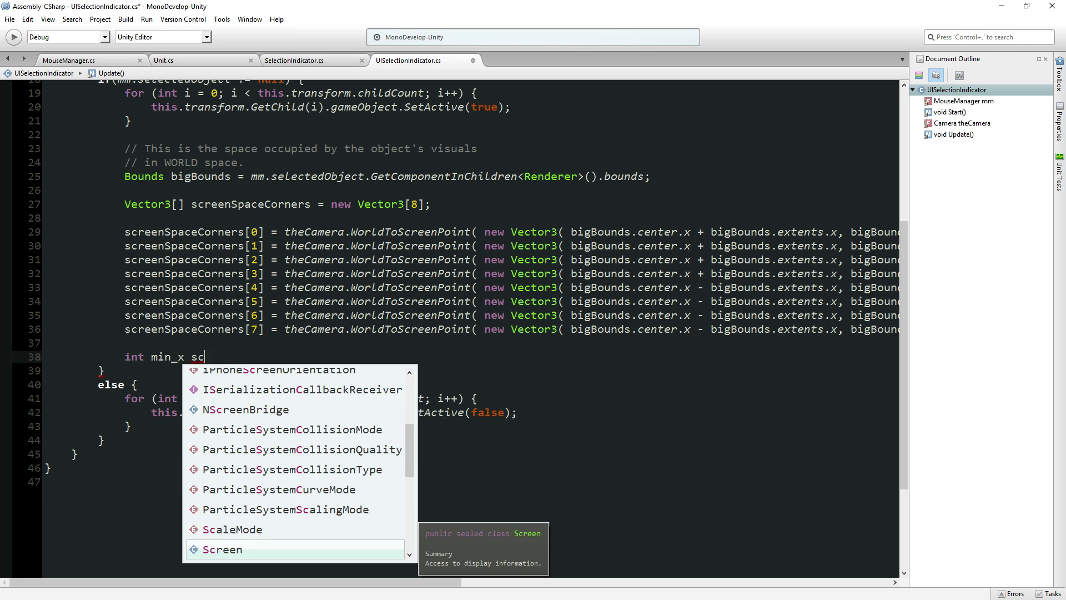
{"action": "key", "text": "BackSpace"}
{"action": "key", "text": "BackSpace"}
{"action": "key", "text": "BackSpace"}
{"action": "key", "text": "BackSpace"}
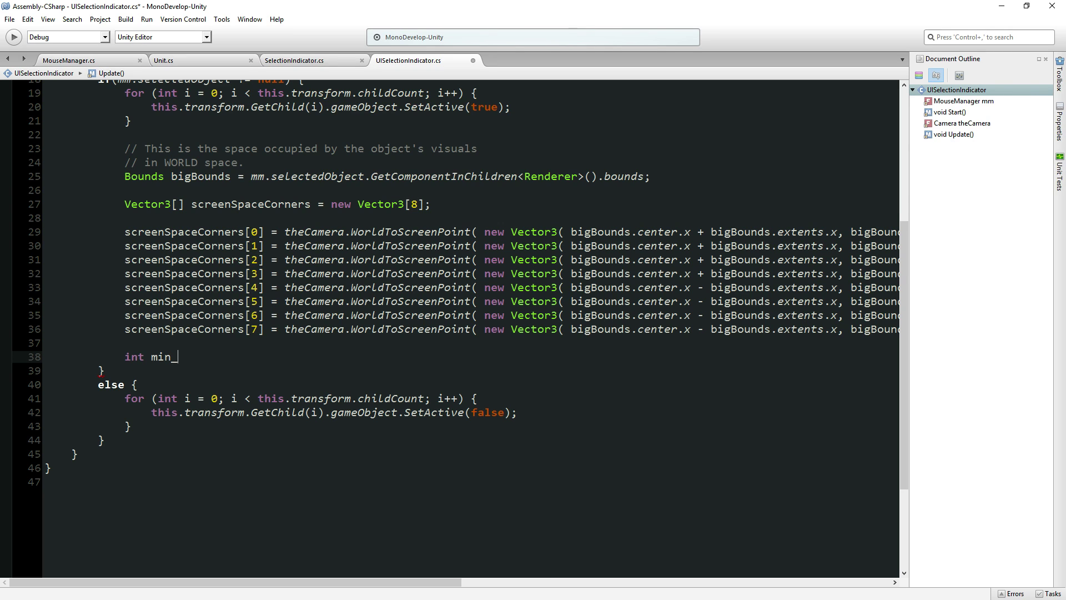
{"action": "type", "text": "x = s"}
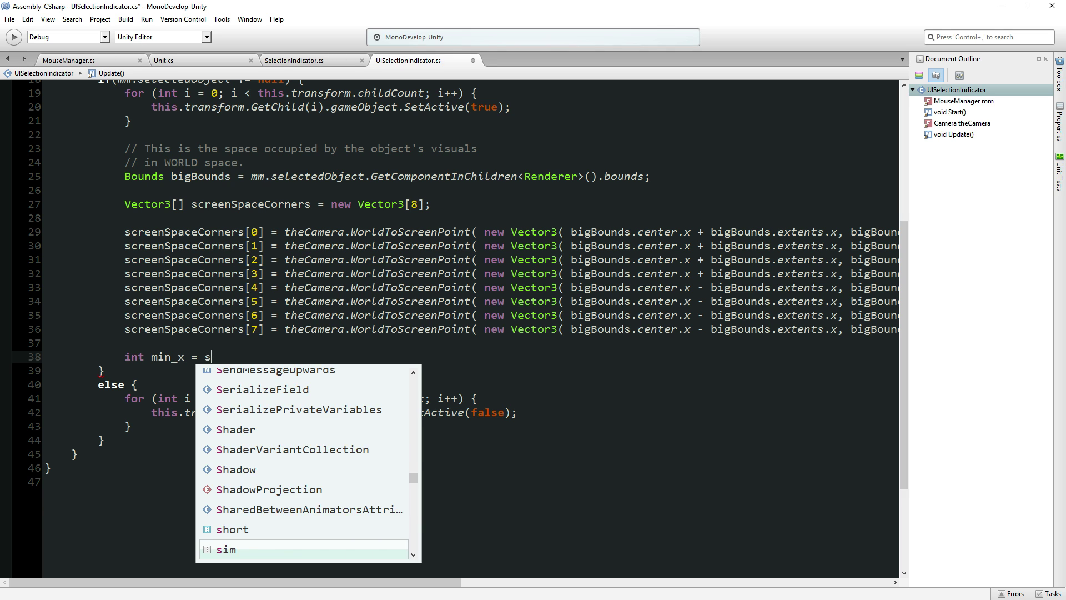
{"action": "type", "text": "cre"}
{"action": "key", "text": "Return"}
{"action": "type", "text": "[0"}
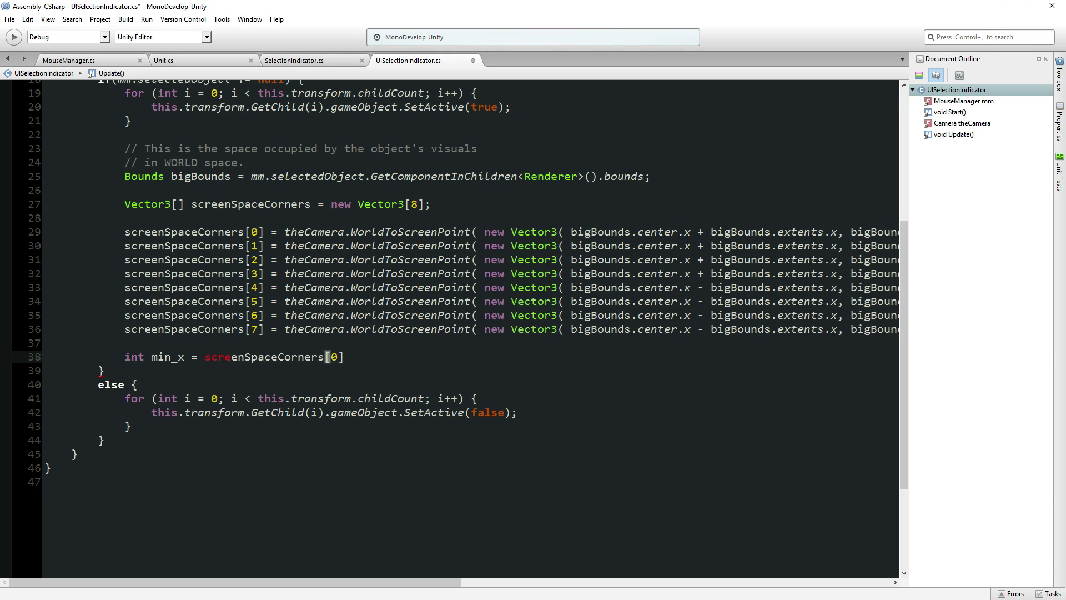
{"action": "type", "text": "].x;"}
Duplicate the min_x declaration into four lines, renaming two of them min_y
{"action": "key", "text": "shift+Down"}
{"action": "key", "text": "ctrl+c"}
{"action": "key", "text": "ctrl+v"}
{"action": "key", "text": "ctrl+v"}
{"action": "key", "text": "ctrl+v"}
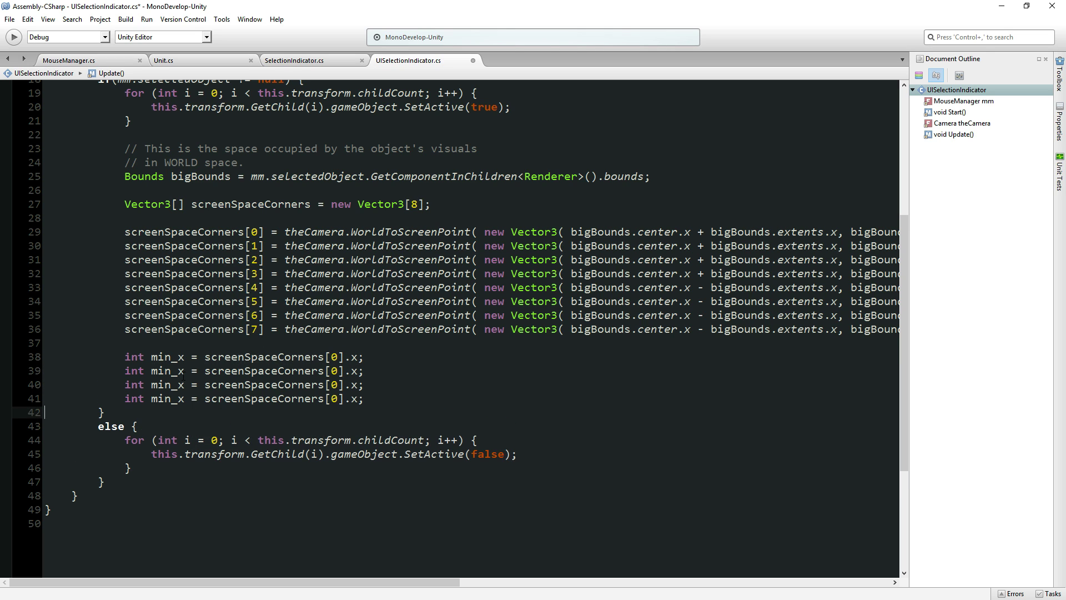
{"action": "left_click", "coordinate": [185, 371]}
{"action": "key", "text": "BackSpace"}
{"action": "type", "text": "y"}
{"action": "key", "text": "Down"}
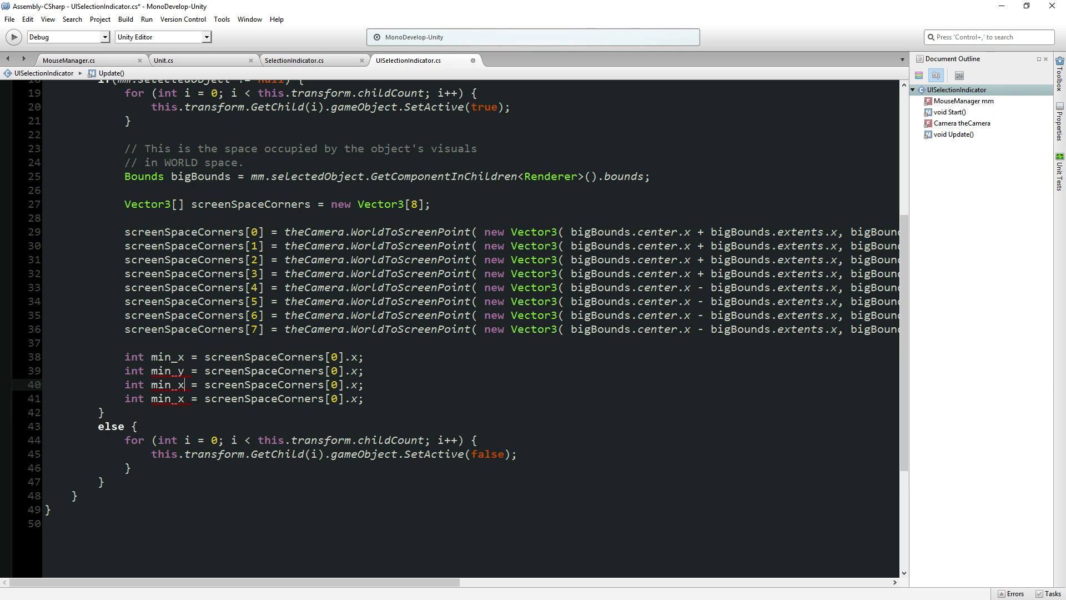
{"action": "key", "text": "Down"}
{"action": "key", "text": "BackSpace"}
{"action": "type", "text": "y"}
Rename the third and fourth declarations to max_x and max_y
{"action": "key", "text": "Up"}
{"action": "key", "text": "Left"}
{"action": "key", "text": "Left"}
{"action": "key", "text": "BackSpace"}
{"action": "key", "text": "BackSpace"}
{"action": "type", "text": "ax"}
{"action": "key", "text": "Down"}
{"action": "key", "text": "BackSpace"}
{"action": "key", "text": "BackSpace"}
{"action": "type", "text": "ax"}
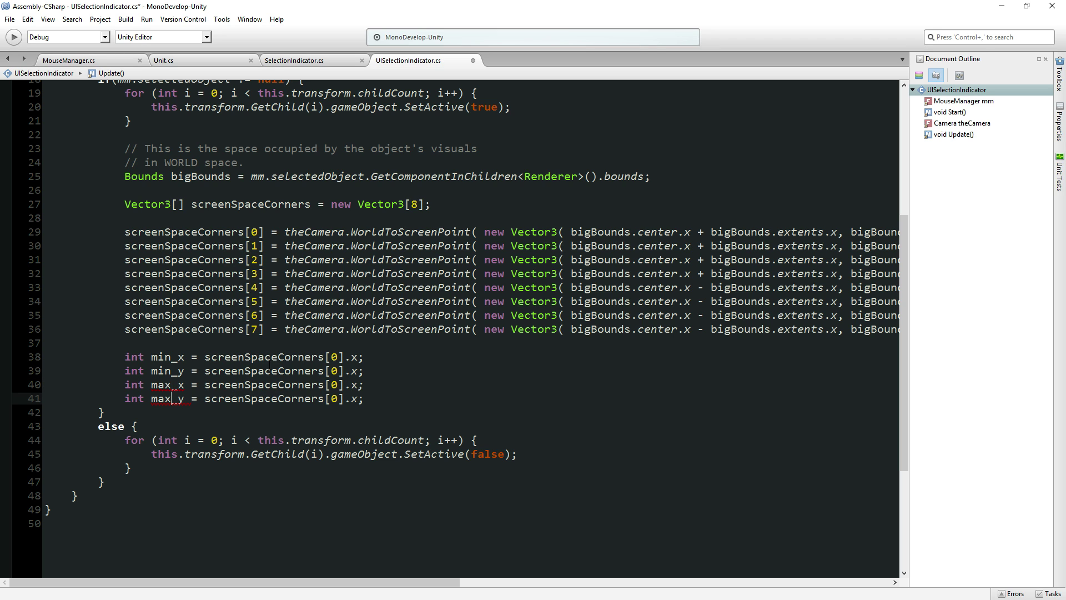
Make min_y and max_y read screenSpaceCorners[0].y, then save
{"action": "key", "text": "Up"}
{"action": "key", "text": "Up"}
{"action": "key", "text": "End"}
{"action": "key", "text": "Left"}
{"action": "key", "text": "BackSpace"}
{"action": "type", "text": "y"}
{"action": "key", "text": "Escape"}
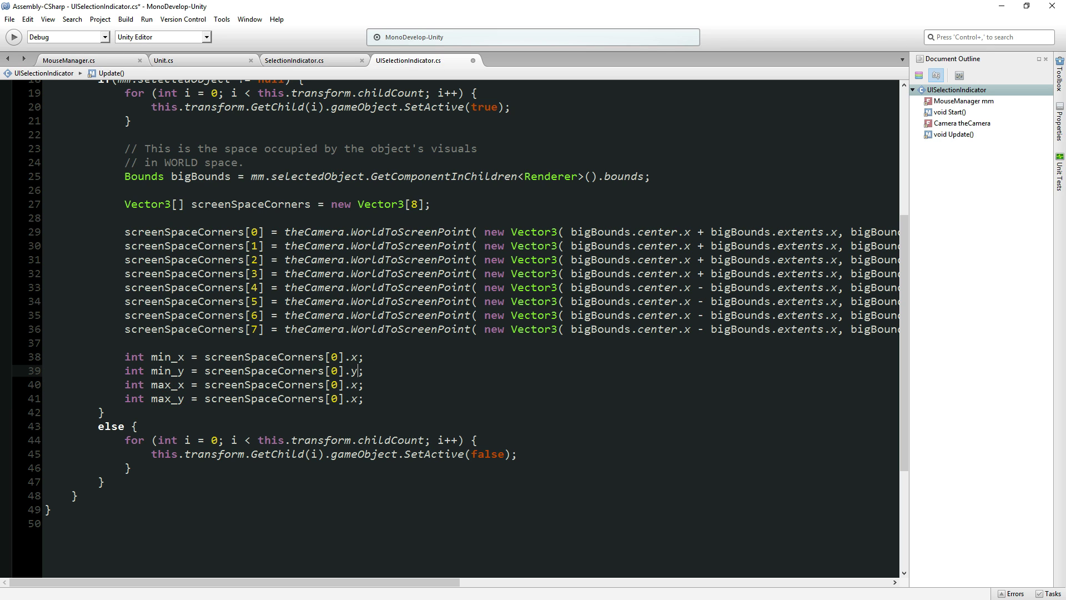
{"action": "key", "text": "Down"}
{"action": "key", "text": "Down"}
{"action": "key", "text": "BackSpace"}
{"action": "type", "text": "y"}
{"action": "key", "text": "Escape"}
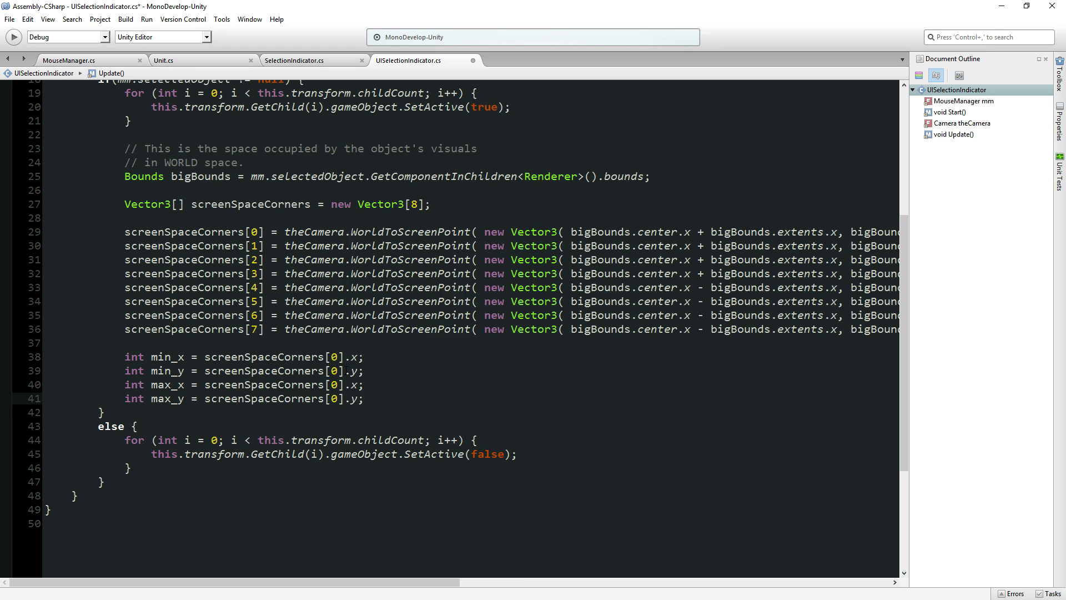
{"action": "key", "text": "ctrl+s"}
Add blank lines below the four declarations to make room for the loop
{"action": "triple_click", "coordinate": [227, 356]}
{"action": "key", "text": "shift+Down"}
{"action": "key", "text": "shift+Down"}
{"action": "key", "text": "shift+Down"}
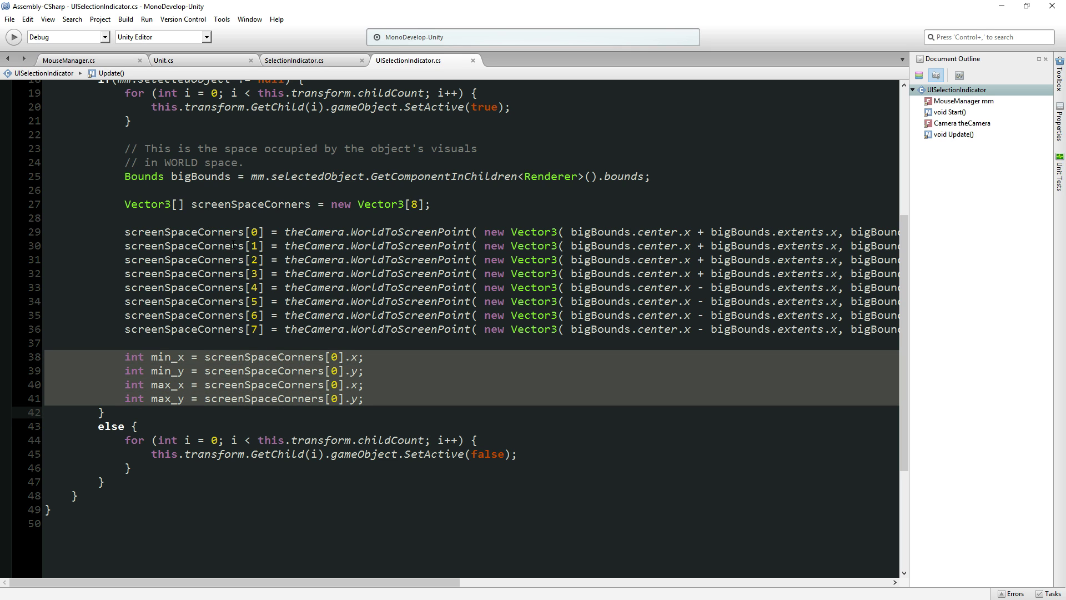
{"action": "left_click", "coordinate": [429, 395]}
{"action": "key", "text": "Down"}
{"action": "key", "text": "Up"}
{"action": "key", "text": "Up"}
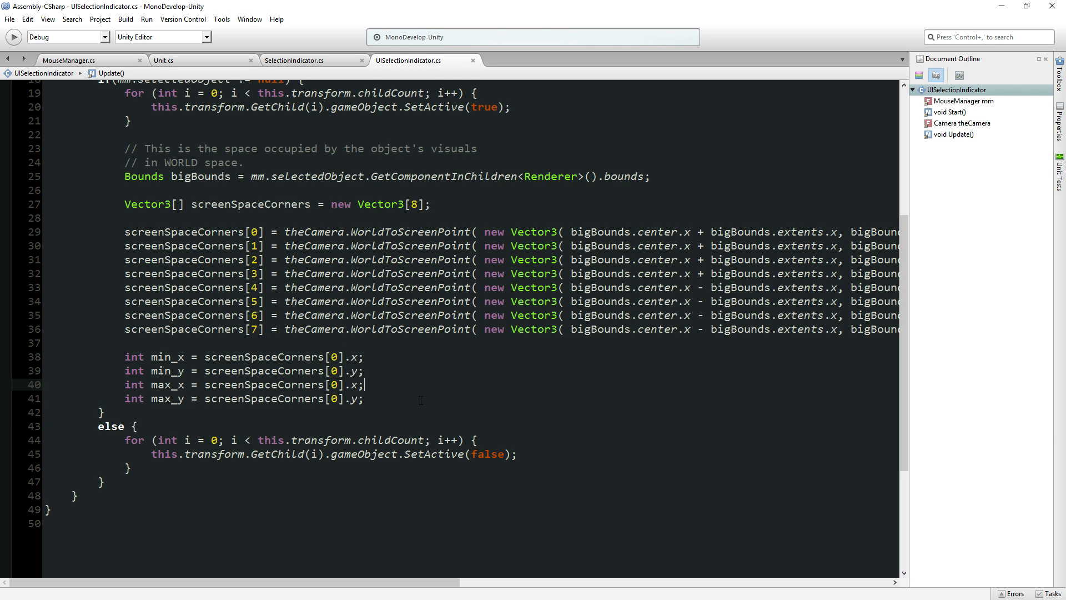
{"action": "key", "text": "Down"}
{"action": "key", "text": "Return"}
{"action": "key", "text": "Return"}
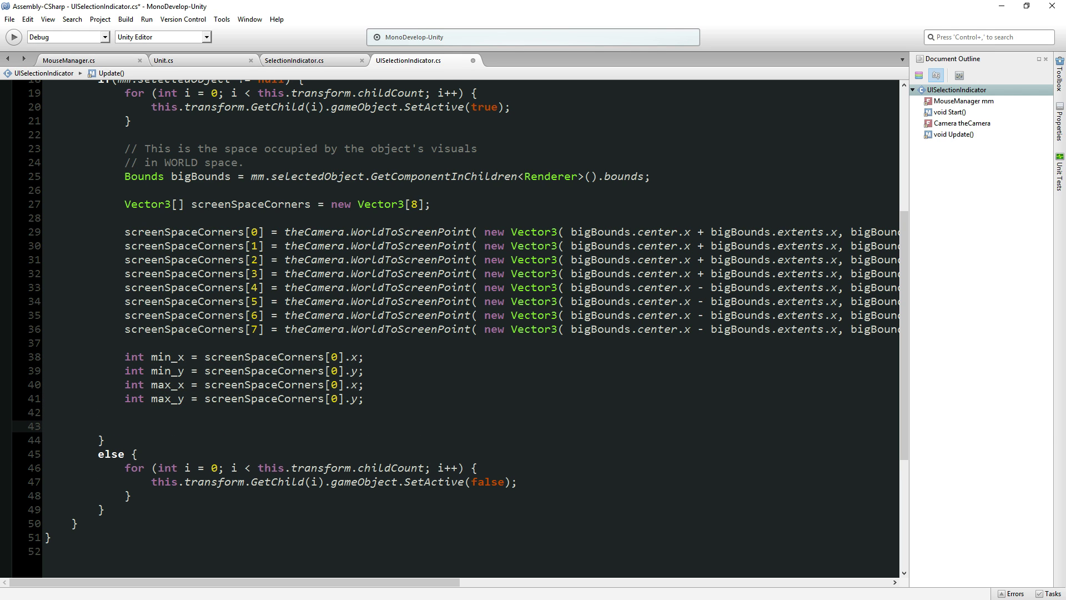
{"action": "key", "text": "alt+Tab"}
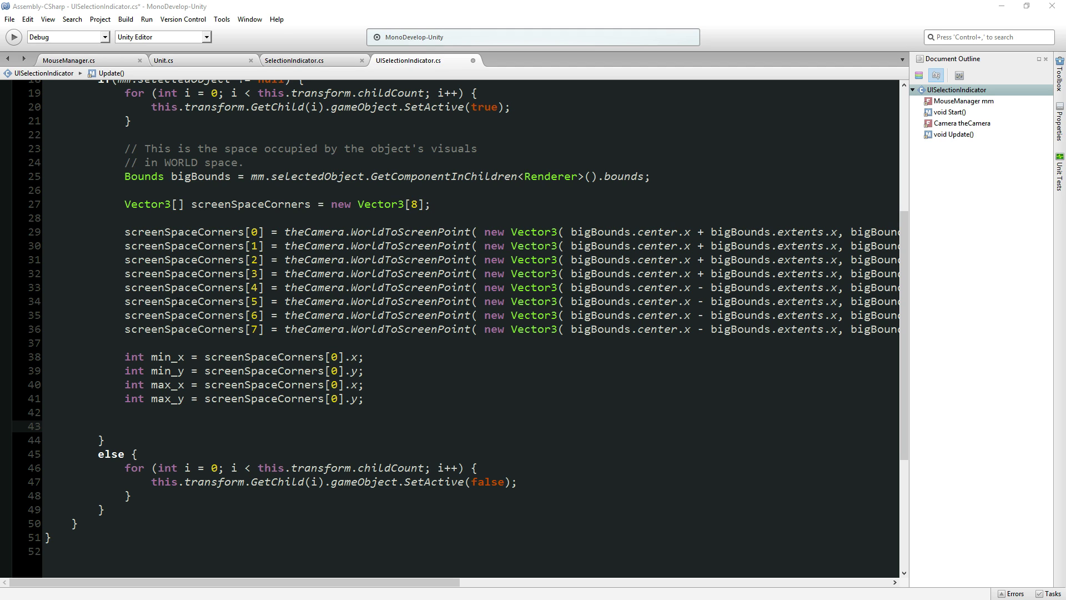
{"action": "left_click", "coordinate": [377, 405]}
{"action": "key", "text": "Down"}
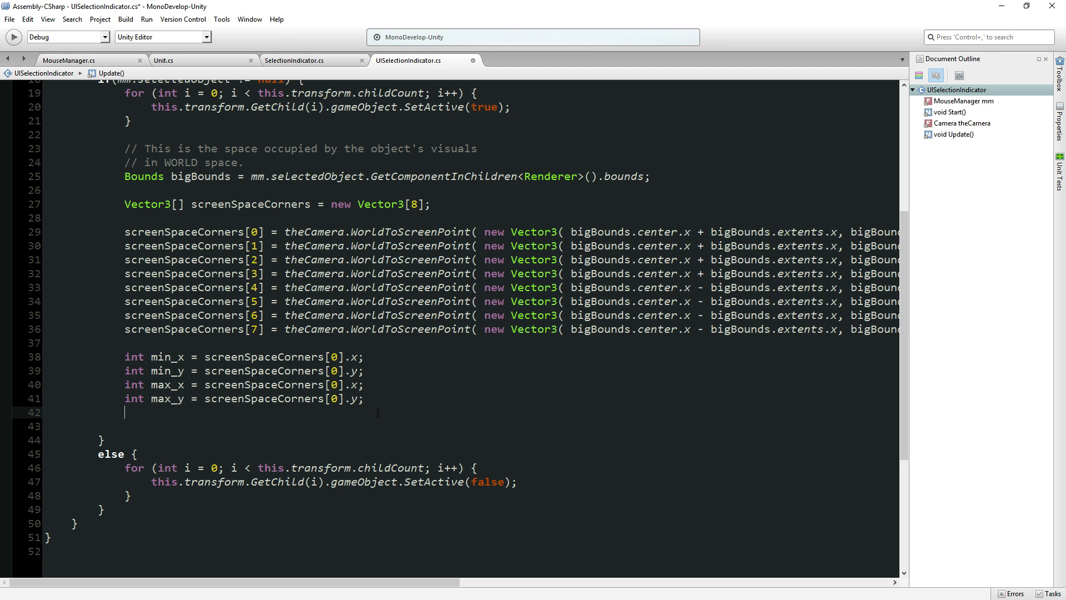
{"action": "key", "text": "Return"}
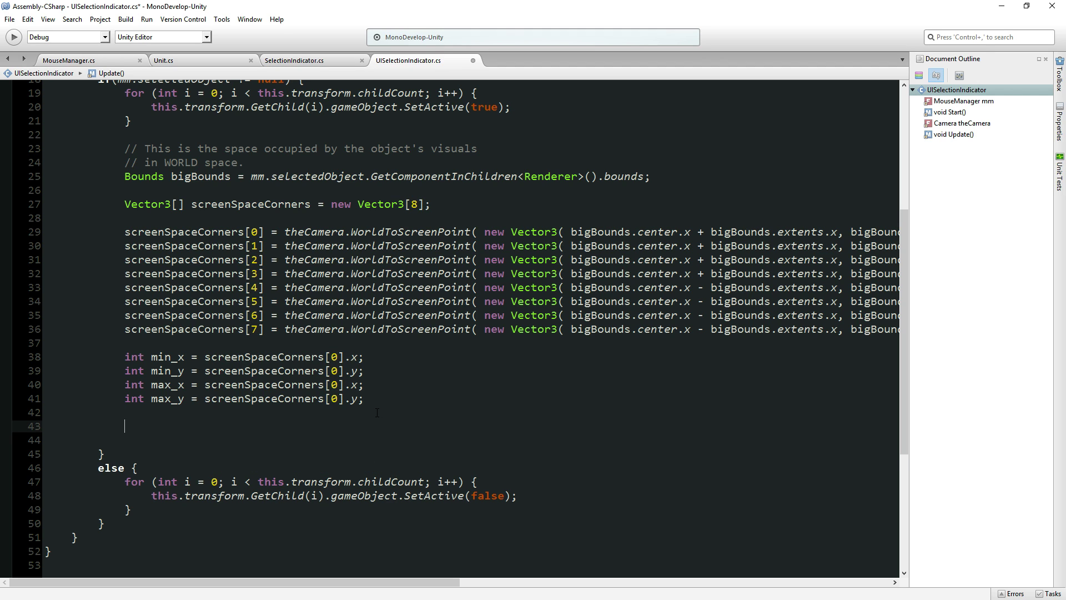
Insert a for loop running i from 1 to 8 and save
{"action": "type", "text": "for"}
{"action": "key", "text": "Tab"}
{"action": "key", "text": "Tab"}
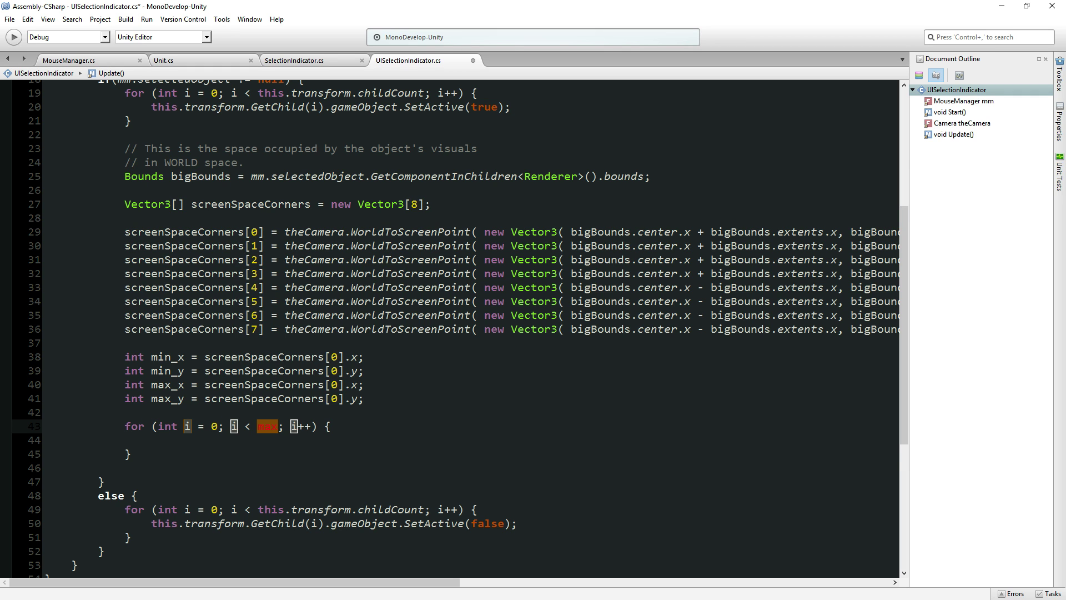
{"action": "double_click", "coordinate": [213, 426]}
{"action": "type", "text": "1"}
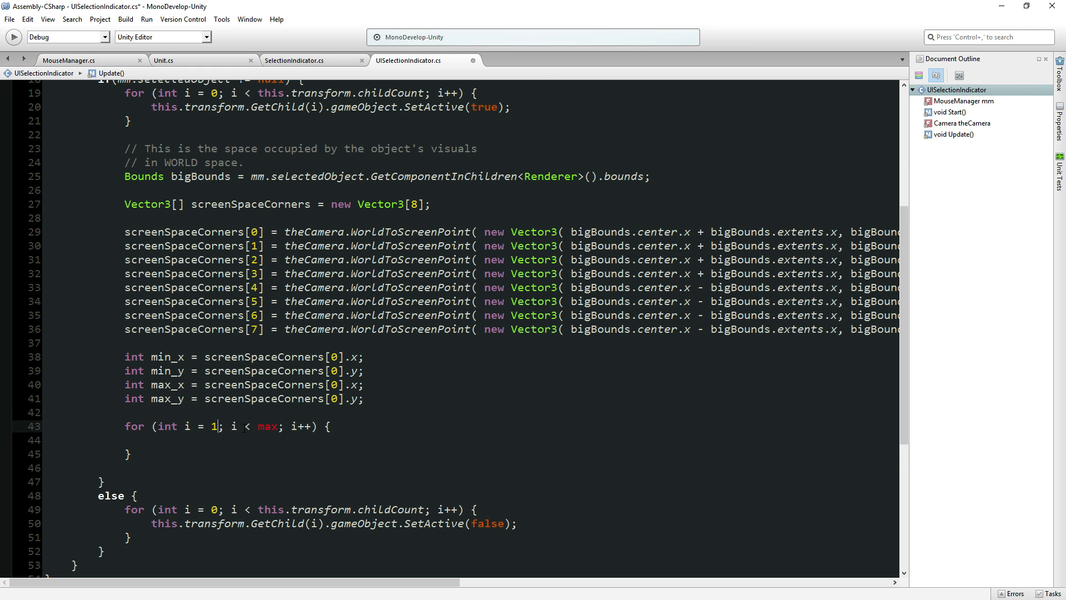
{"action": "double_click", "coordinate": [272, 426]}
{"action": "type", "text": "8"}
{"action": "key", "text": "ctrl+s"}
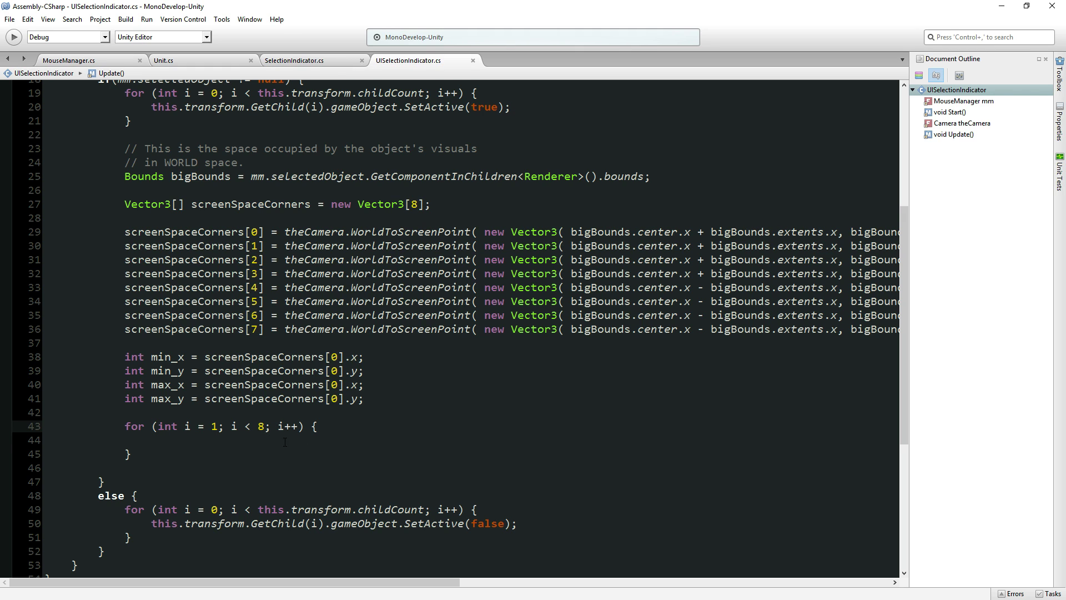
Write the check if(screenSpaceCorners[i].x < min_x) { inside the loop
{"action": "left_click", "coordinate": [289, 441]}
{"action": "left_click", "coordinate": [220, 425]}
{"action": "left_click", "coordinate": [249, 370]}
{"action": "left_click_drag", "start_coordinate": [56, 357], "coordinate": [55, 412]}
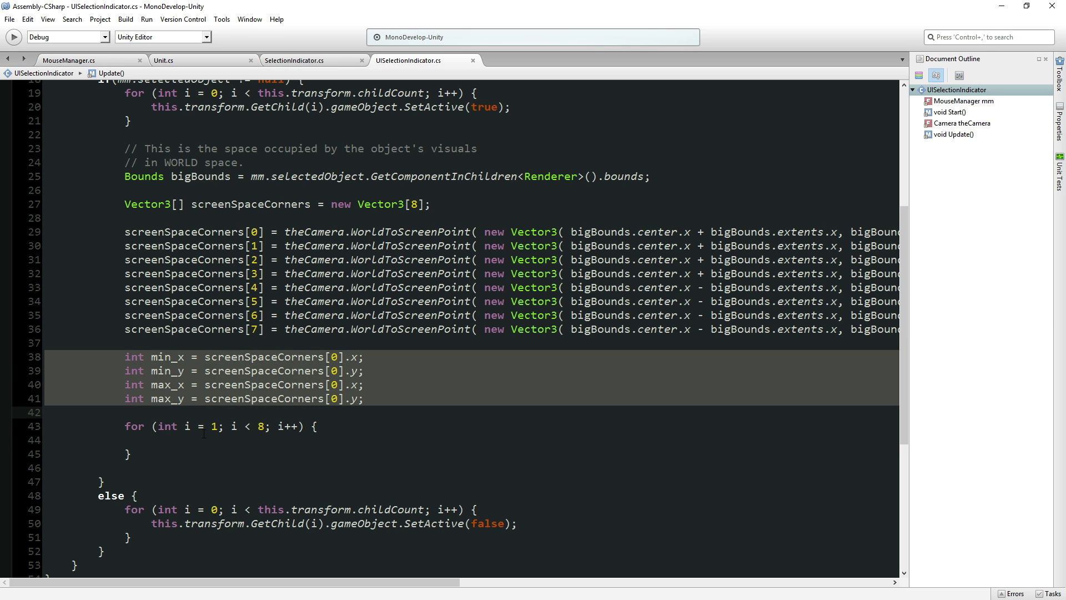
{"action": "left_click", "coordinate": [209, 442]}
{"action": "type", "text": "if("}
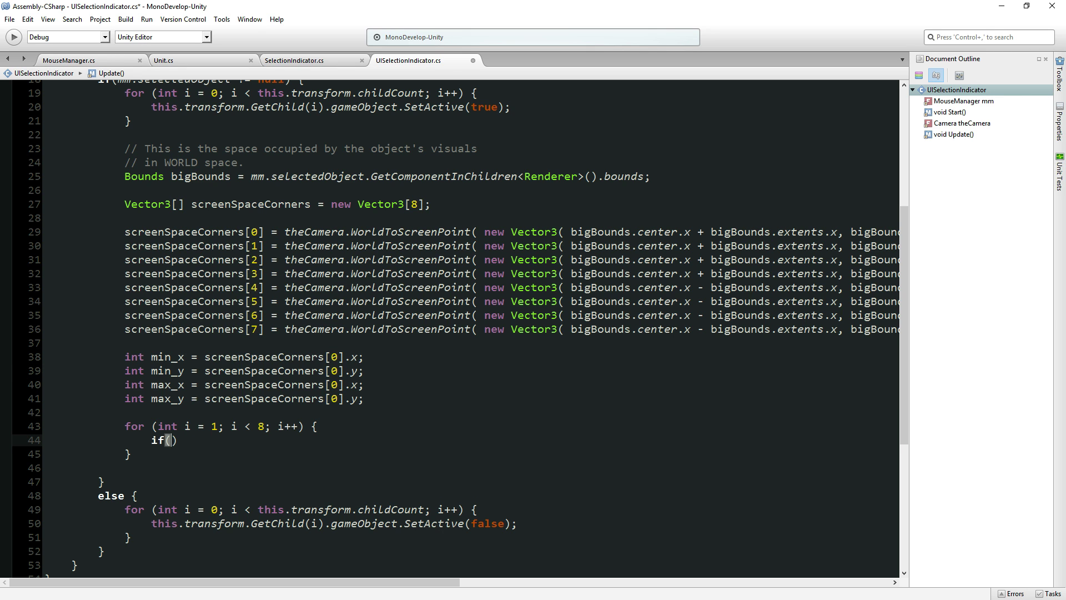
{"action": "left_click", "coordinate": [212, 358]}
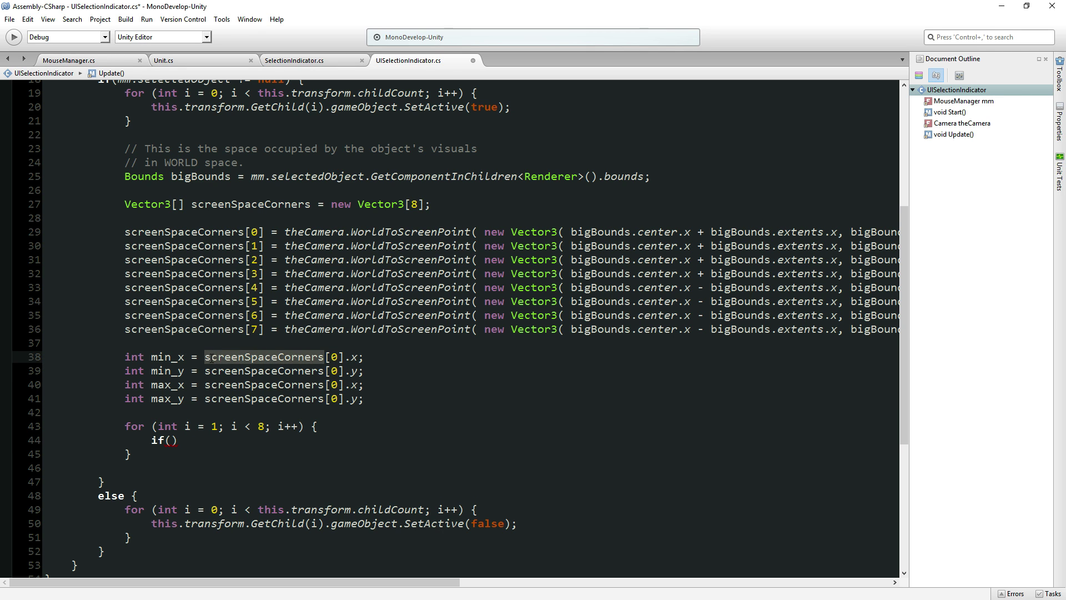
{"action": "key", "text": "ctrl+c"}
{"action": "left_click", "coordinate": [171, 440]}
{"action": "key", "text": "ctrl+v"}
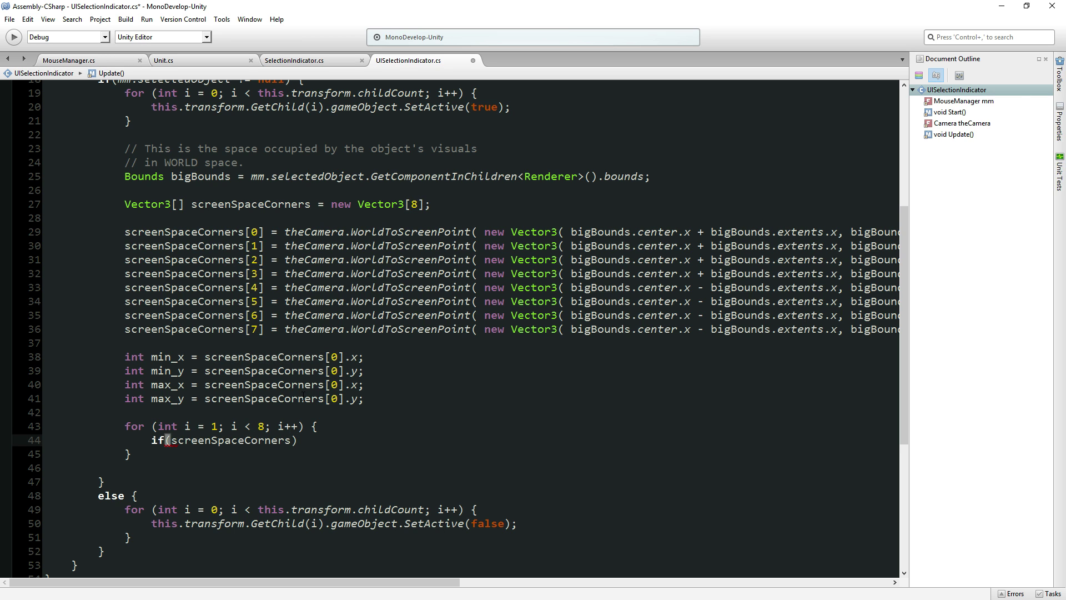
{"action": "type", "text": "[i])"}
{"action": "key", "text": "Left"}
{"action": "type", "text": ".x "}
{"action": "type", "text": "< min_"}
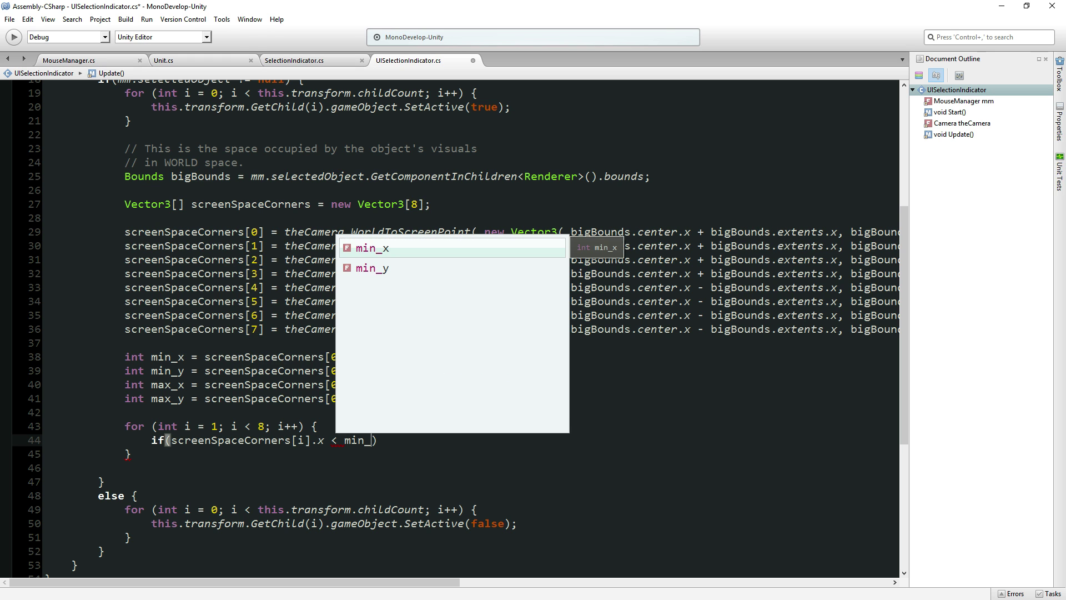
{"action": "key", "text": "Return"}
{"action": "type", "text": ") {"}
Assign min_x = screenSpaceCorners[i].x; inside the if block
{"action": "key", "text": "Return"}
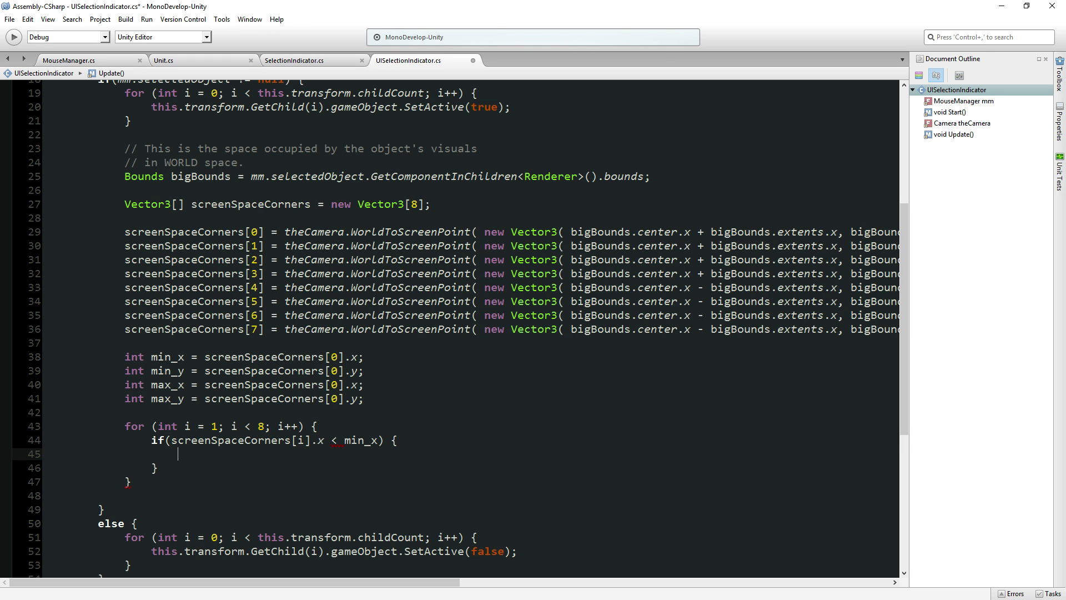
{"action": "type", "text": "min_x ="}
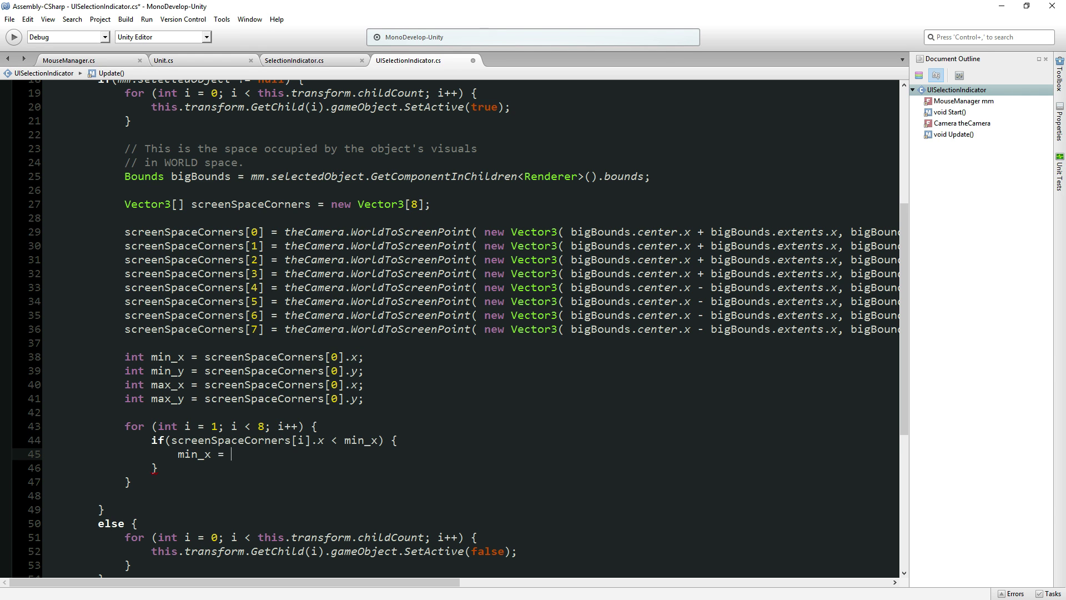
{"action": "left_click_drag", "start_coordinate": [325, 440], "coordinate": [171, 440]}
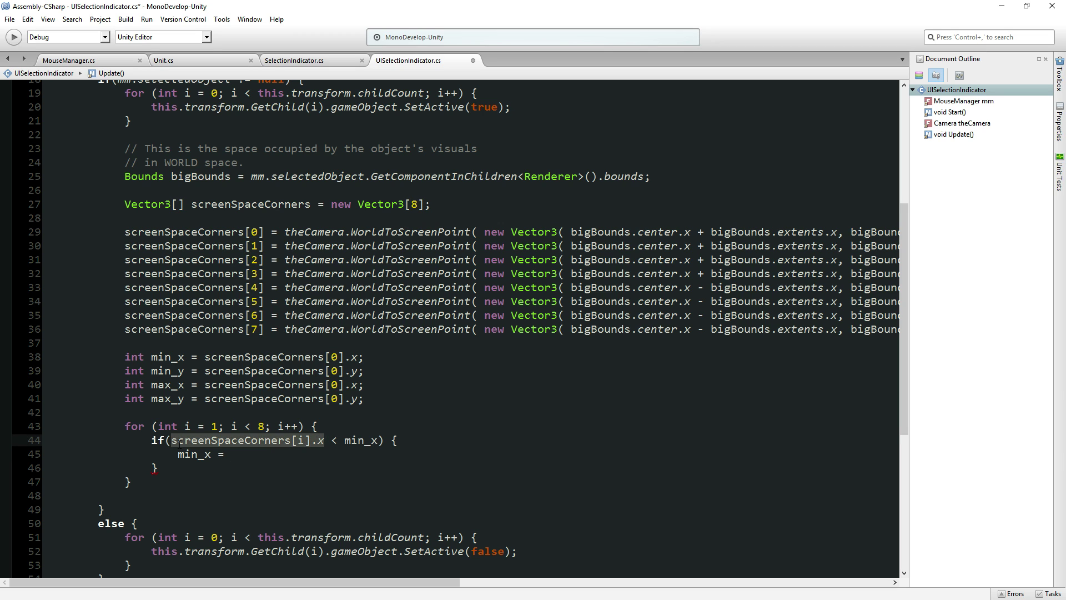
{"action": "key", "text": "ctrl+c"}
{"action": "left_click", "coordinate": [225, 454]}
{"action": "key", "text": "ctrl+v"}
{"action": "type", "text": ";"}
Duplicate the whole if block directly below itself
{"action": "key", "text": "Up"}
{"action": "key", "text": "Home"}
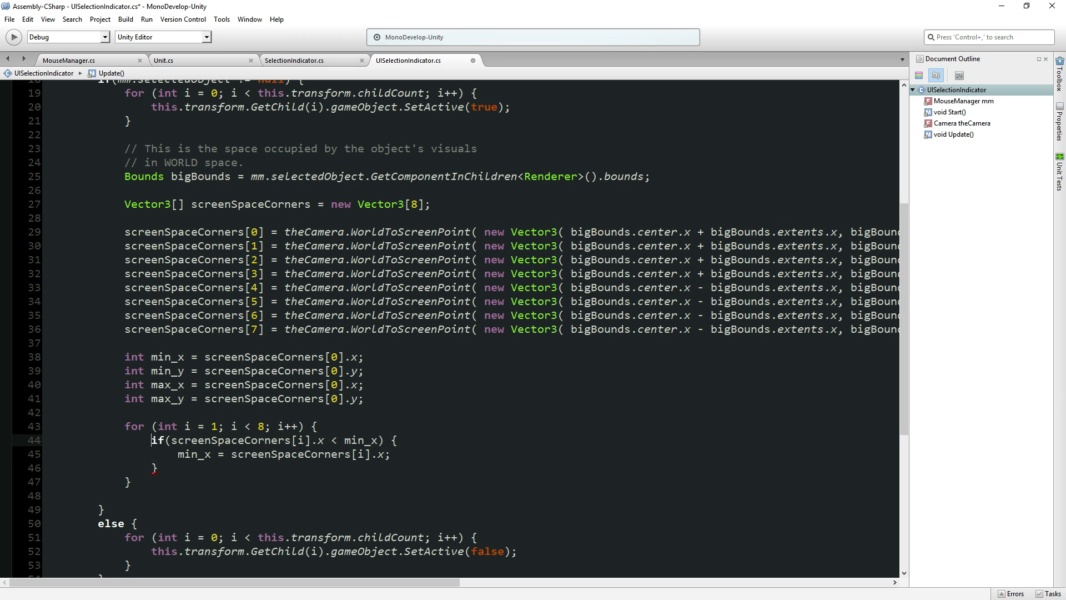
{"action": "key", "text": "shift+Down"}
{"action": "key", "text": "shift+Down"}
{"action": "key", "text": "shift+Down"}
{"action": "key", "text": "ctrl+c"}
{"action": "key", "text": "ctrl+v"}
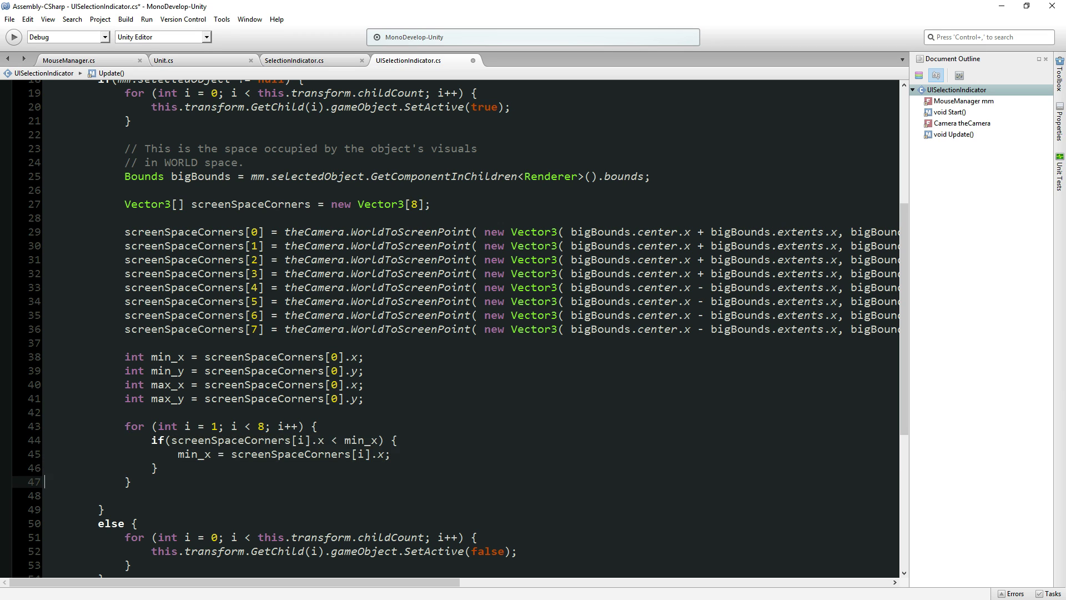
{"action": "key", "text": "ctrl+v"}
Change the copied if block to compare the corner's y with min_y and assign min_y
{"action": "scroll", "coordinate": [315, 422], "scroll_direction": "down", "scroll_amount": 3}
{"action": "double_click", "coordinate": [321, 378]}
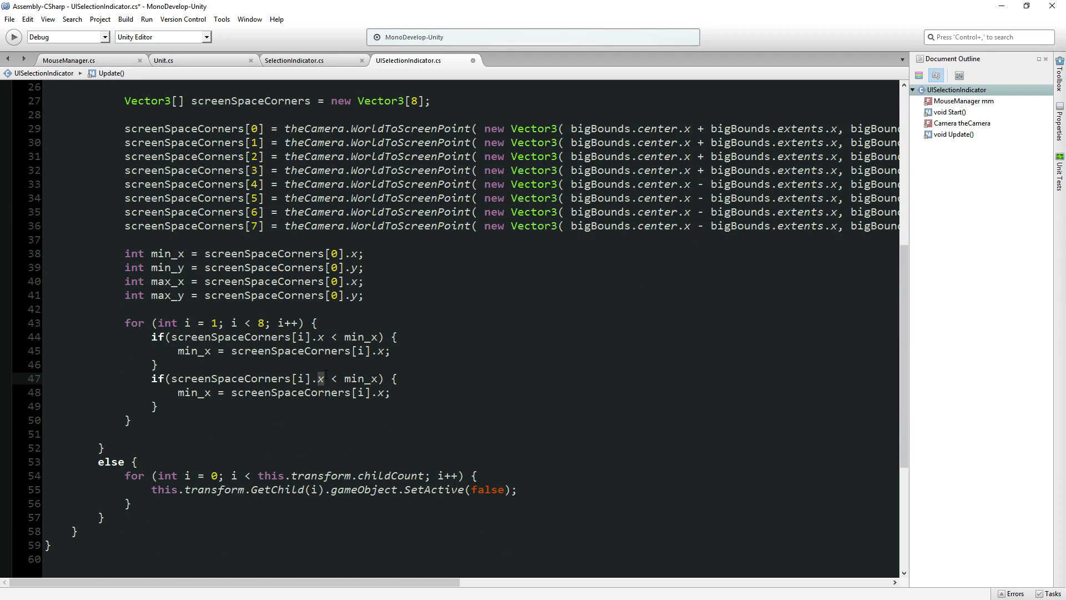
{"action": "type", "text": "y"}
{"action": "left_click", "coordinate": [373, 379]}
{"action": "key", "text": "Delete"}
{"action": "type", "text": "y"}
{"action": "key", "text": "Down"}
{"action": "key", "text": "Delete"}
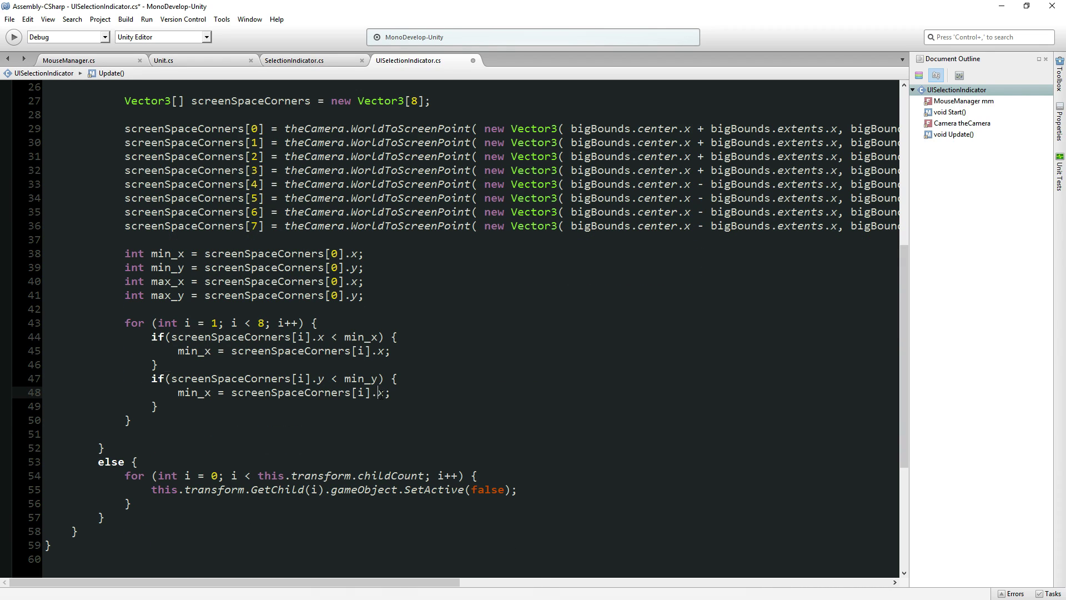
{"action": "type", "text": "y"}
{"action": "left_click", "coordinate": [212, 392]}
{"action": "key", "text": "BackSpace"}
{"action": "type", "text": "y"}
Duplicate both if blocks and make the first copy test x > max_x
{"action": "key", "text": "Up"}
{"action": "key", "text": "Up"}
{"action": "key", "text": "Up"}
{"action": "key", "text": "Home"}
{"action": "key", "text": "shift+Down"}
{"action": "key", "text": "shift+Down"}
{"action": "key", "text": "shift+Down"}
{"action": "key", "text": "shift+Down"}
{"action": "key", "text": "ctrl+d"}
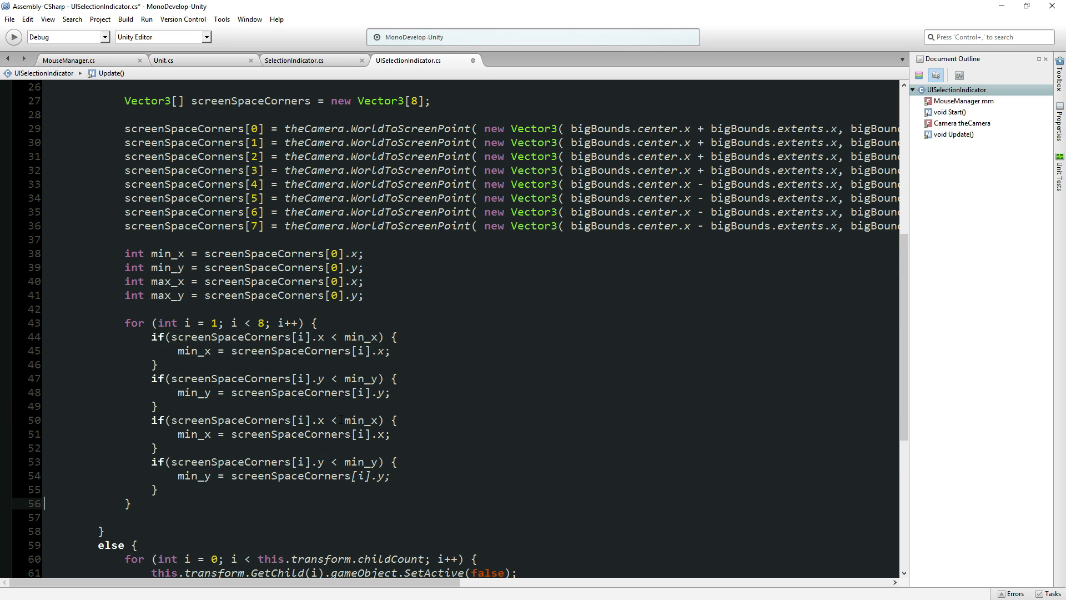
{"action": "left_click", "coordinate": [334, 420]}
{"action": "key", "text": "Delete"}
{"action": "type", "text": ">"}
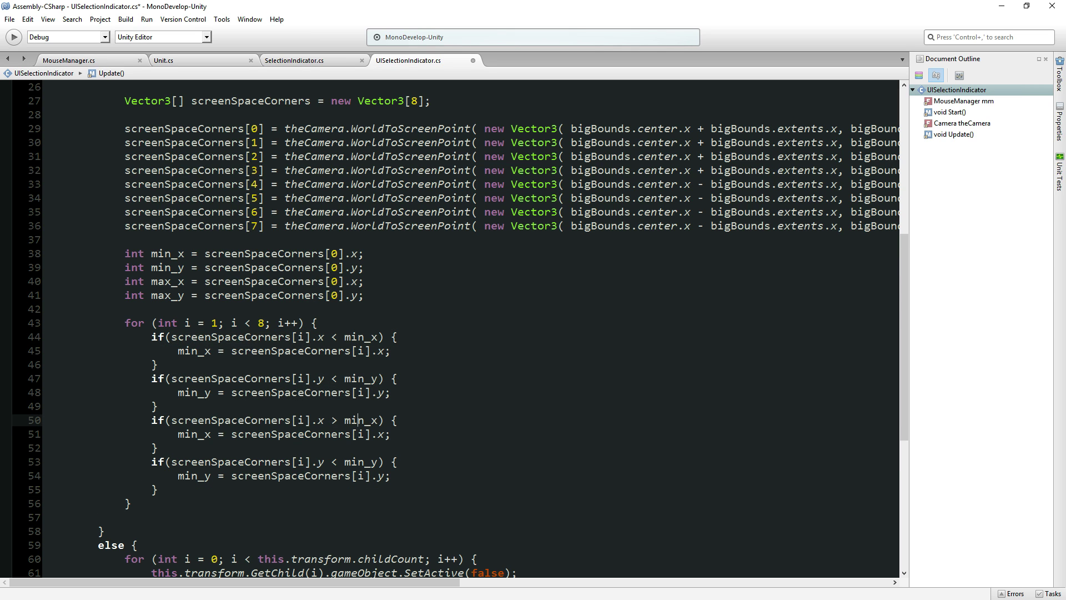
{"action": "key", "text": "Right"}
{"action": "key", "text": "Right"}
{"action": "key", "text": "Delete"}
{"action": "key", "text": "Delete"}
{"action": "type", "text": "ax"}
Make the second copied condition test y > max_y
{"action": "left_click", "coordinate": [351, 461]}
{"action": "key", "text": "Delete"}
{"action": "key", "text": "Delete"}
{"action": "type", "text": "ax"}
{"action": "key", "text": "Left"}
{"action": "key", "text": "Left"}
{"action": "key", "text": "Left"}
{"action": "key", "text": "shift+Left"}
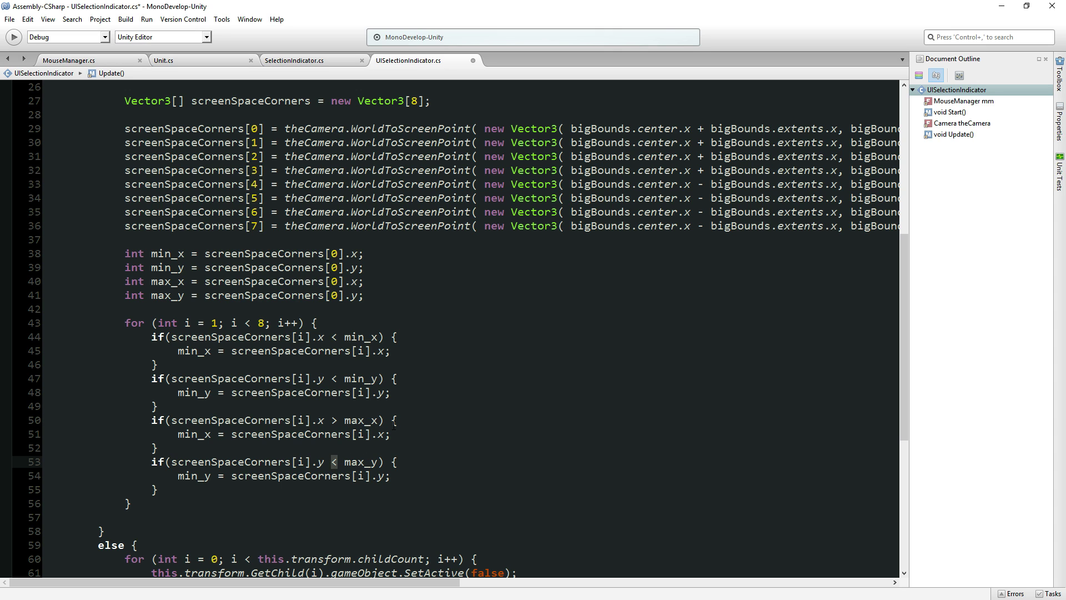
{"action": "type", "text": ">"}
Change the copied assignments to set max_x and max_y, then save the script
{"action": "left_click", "coordinate": [346, 420]}
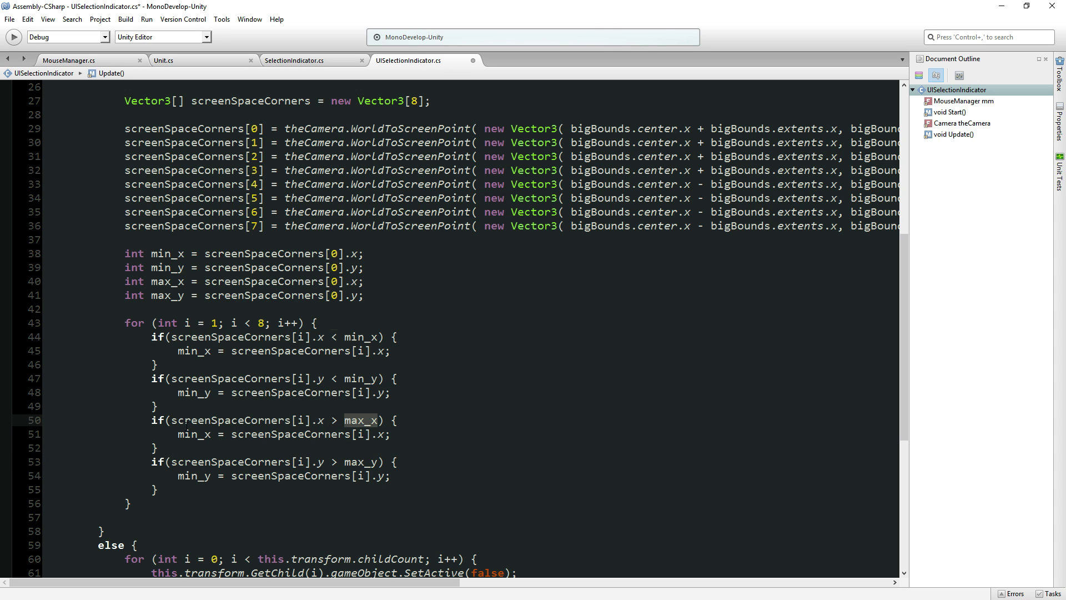
{"action": "double_click", "coordinate": [194, 434]}
{"action": "type", "text": "max_x"}
{"action": "left_click", "coordinate": [371, 462]}
{"action": "double_click", "coordinate": [194, 475]}
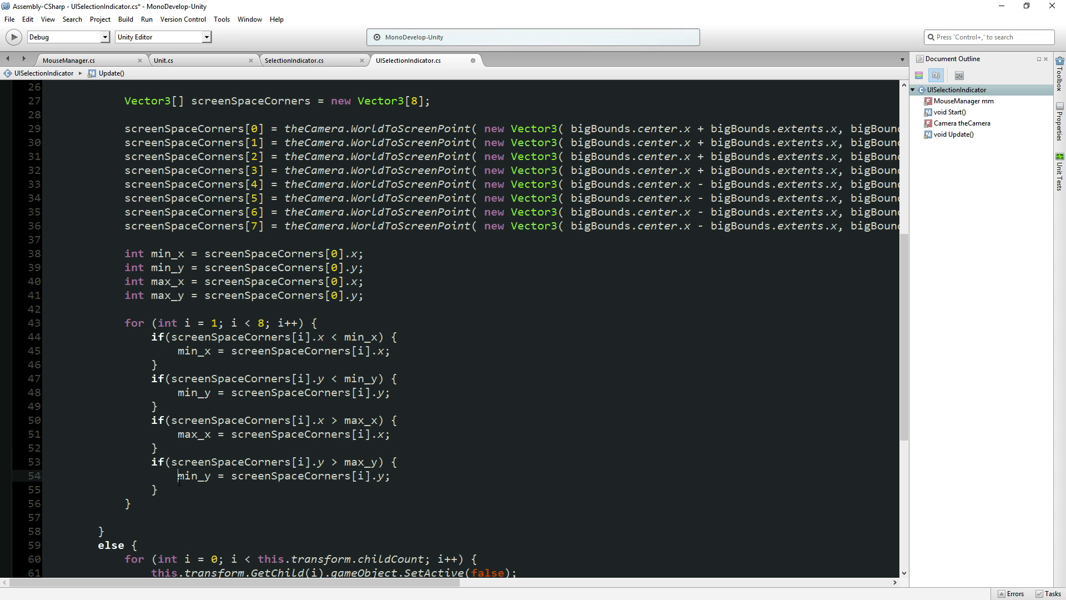
{"action": "type", "text": "max_y"}
{"action": "key", "text": "ctrl+s"}
{"action": "left_click", "coordinate": [311, 322]}
{"action": "scroll", "coordinate": [468, 222], "scroll_direction": "up", "scroll_amount": 3}
{"action": "left_click", "coordinate": [468, 200]}
Add a two-line comment on converting the renderer's 8 world-space bounding-box corners into screen space
{"action": "key", "text": "Down"}
{"action": "key", "text": "Down"}
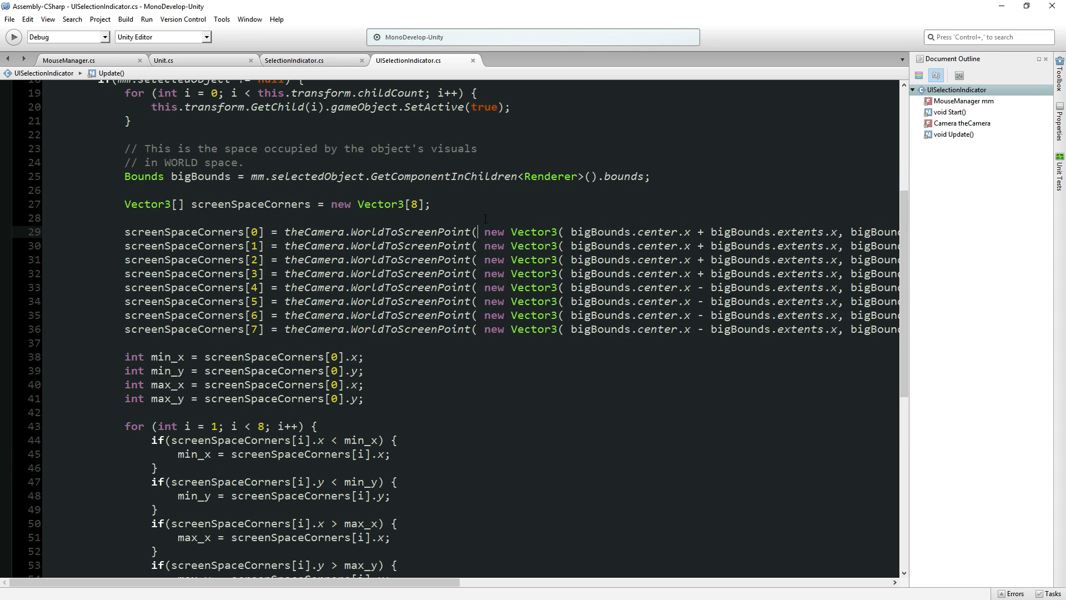
{"action": "key", "text": "Up"}
{"action": "key", "text": "Return"}
{"action": "type", "text": "// "}
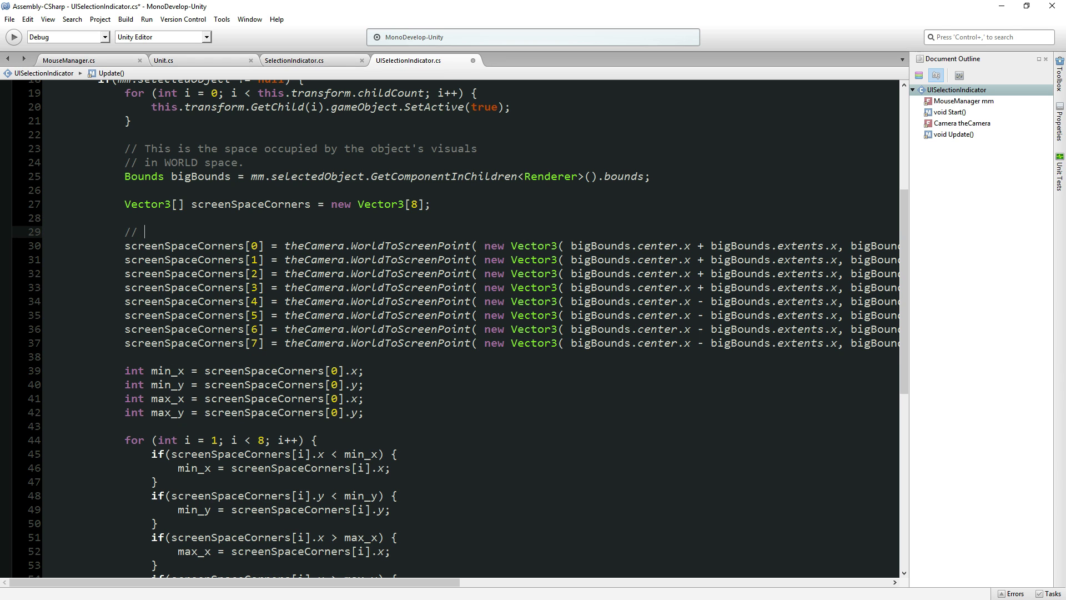
{"action": "type", "text": "For each of"}
{"action": "type", "text": " the 8 corner"}
{"action": "type", "text": "s of our rendere"}
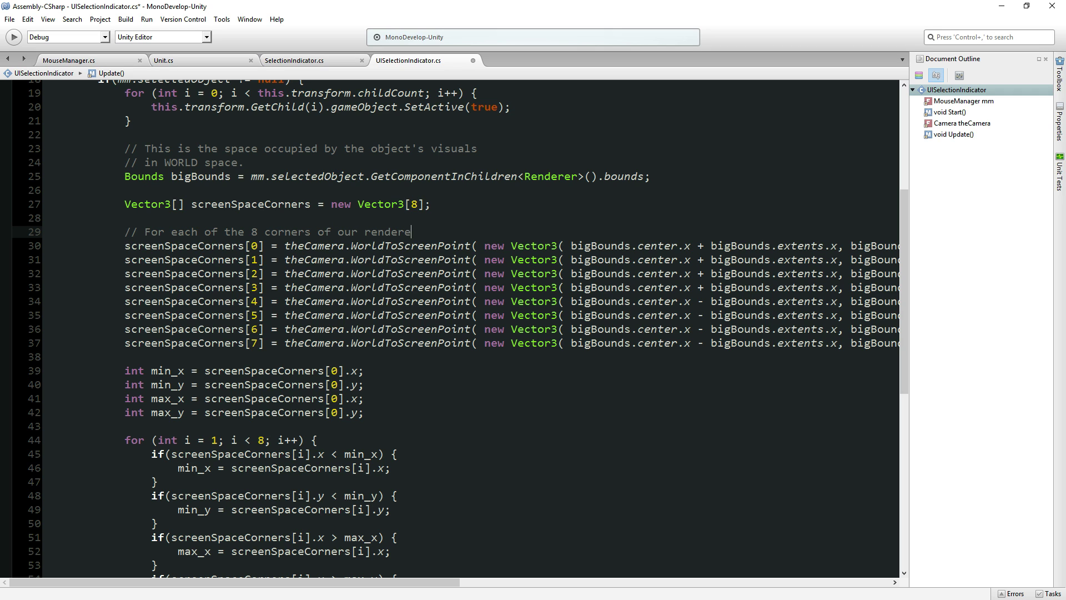
{"action": "type", "text": "s"}
{"action": "key", "text": "BackSpace"}
{"action": "type", "text": "r's "}
{"action": "type", "text": "world "}
{"action": "type", "text": "space bounding box"}
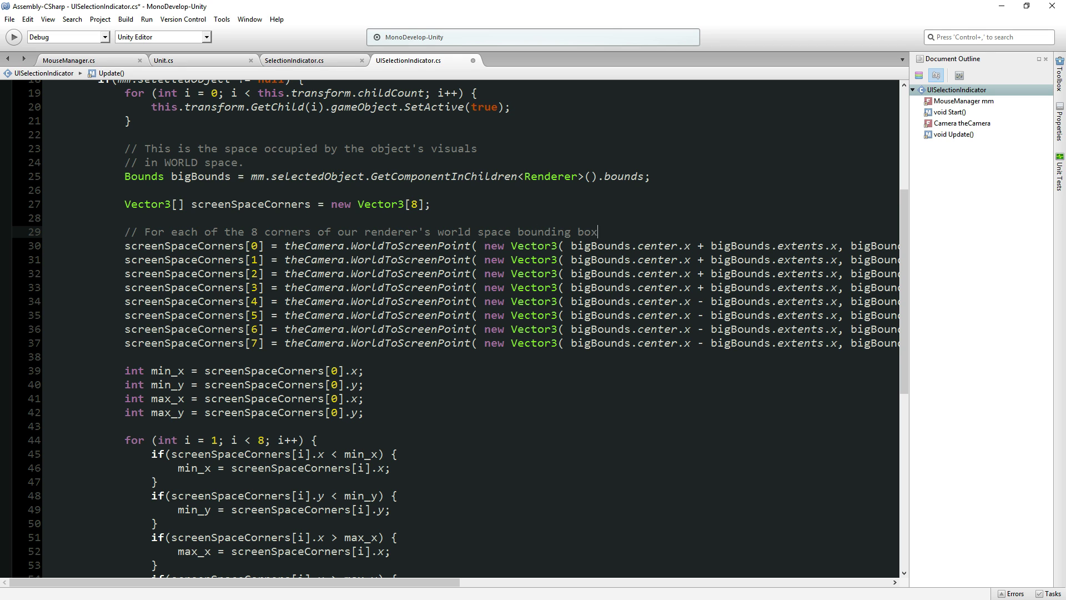
{"action": "type", "text": ","}
{"action": "key", "text": "Return"}
{"action": "type", "text": "//"}
{"action": "type", "text": "ert t"}
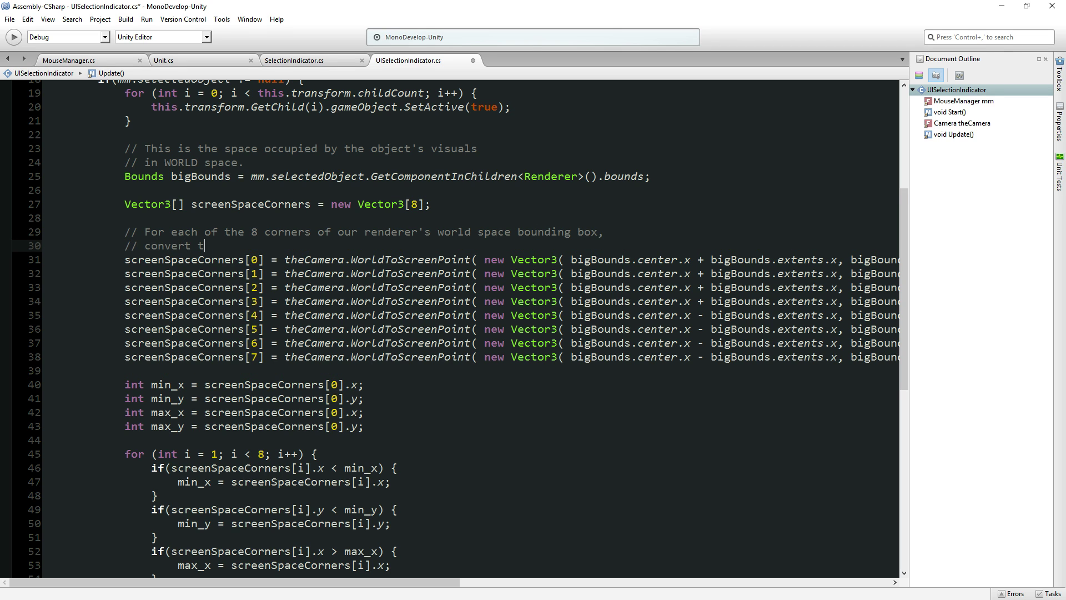
{"action": "type", "text": "hose corner"}
{"action": "type", "text": "s into screen s"}
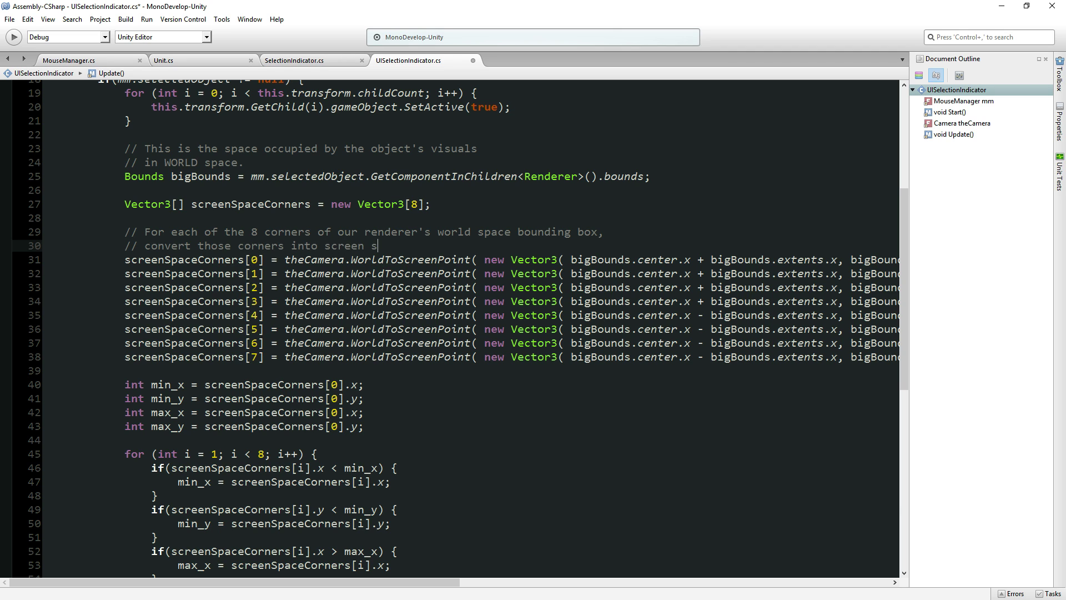
{"action": "type", "text": "pace"}
Add the comment '// Now find the min/max X & Y of these screen space corners.' and save
{"action": "key", "text": "Down"}
{"action": "key", "text": "Down"}
{"action": "key", "text": "Down"}
{"action": "key", "text": "Down"}
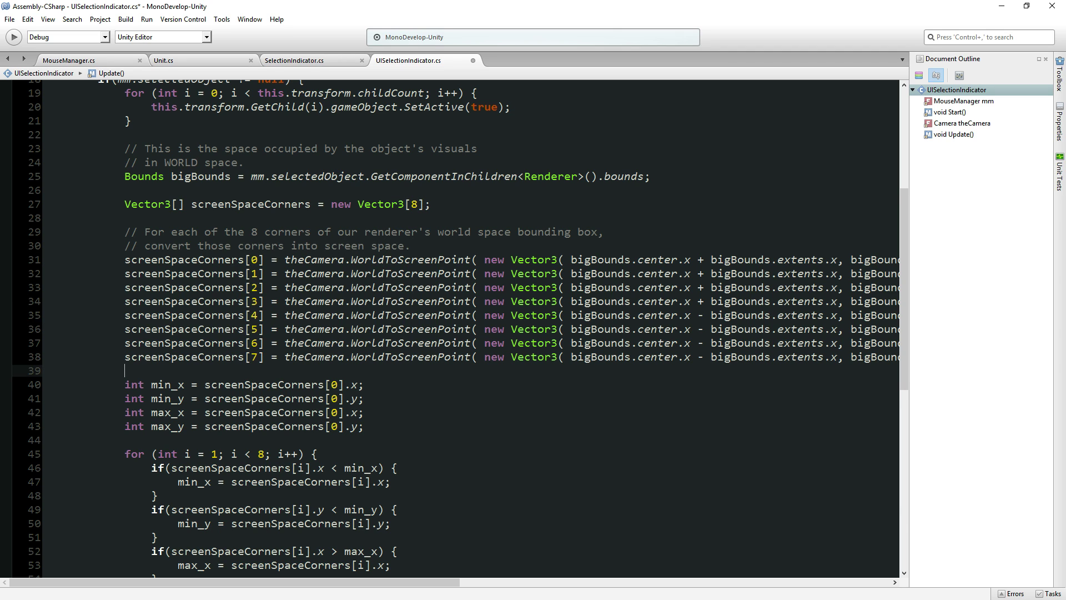
{"action": "key", "text": "Return"}
{"action": "type", "text": "// Now fin"}
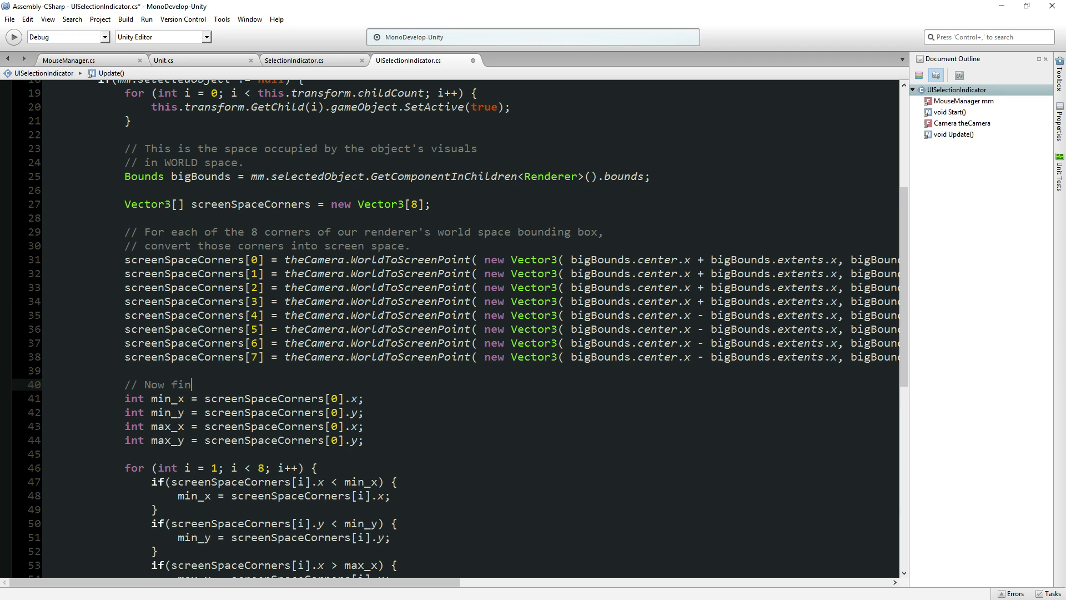
{"action": "type", "text": "d the min/"}
{"action": "type", "text": "max X & "}
{"action": "type", "text": "Y of these s"}
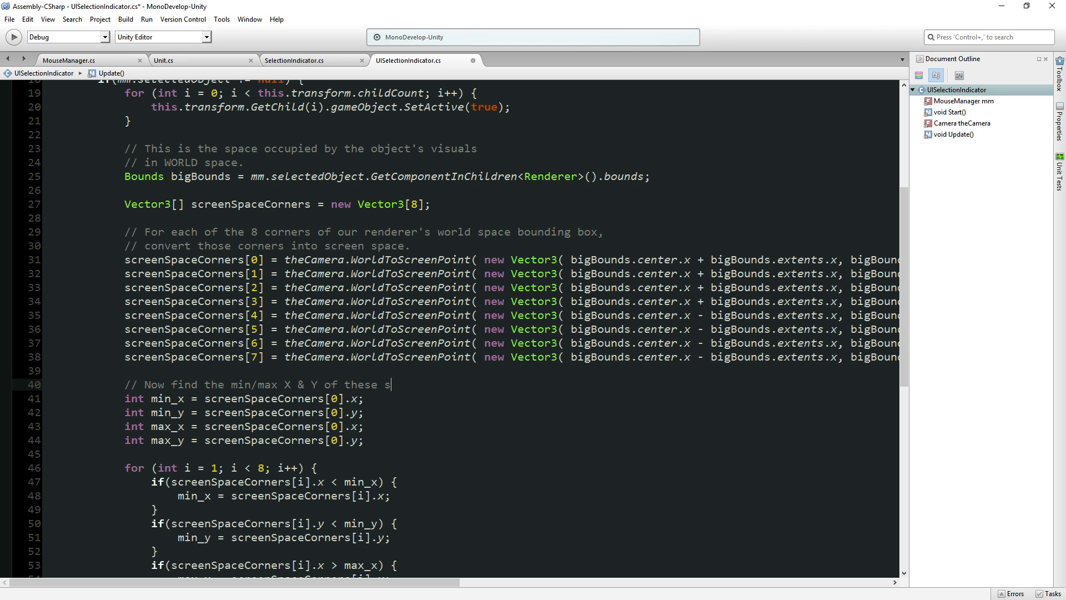
{"action": "type", "text": "creen space corn"}
{"action": "type", "text": "ers."}
{"action": "key", "text": "ctrl+s"}
Insert blank lines after the corner loop and save the script
{"action": "scroll", "coordinate": [240, 336], "scroll_direction": "down", "scroll_amount": 7}
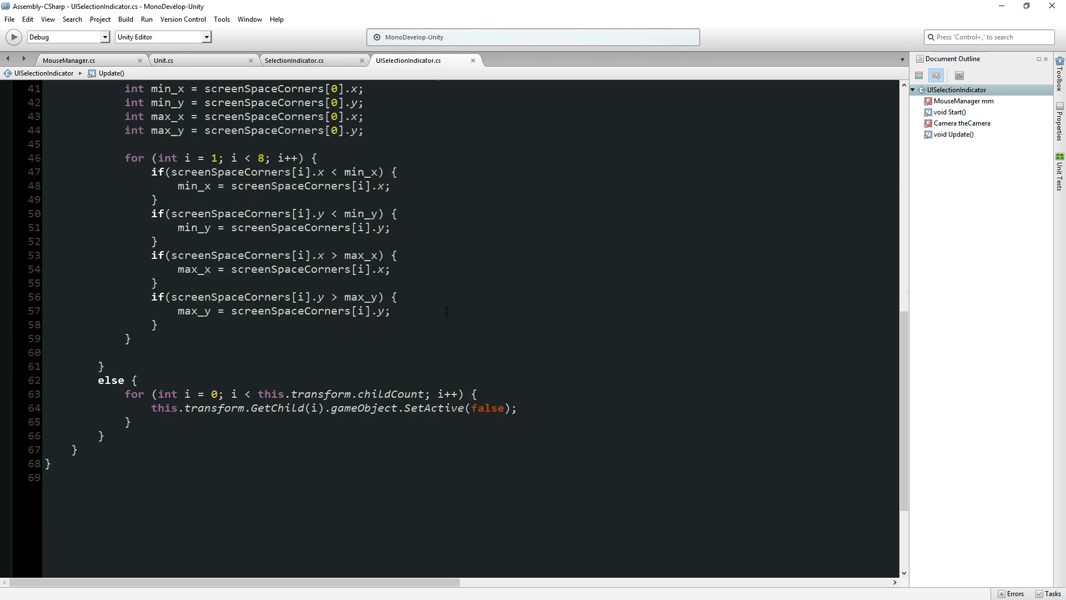
{"action": "left_click", "coordinate": [241, 337]}
{"action": "key", "text": "Return"}
{"action": "key", "text": "Return"}
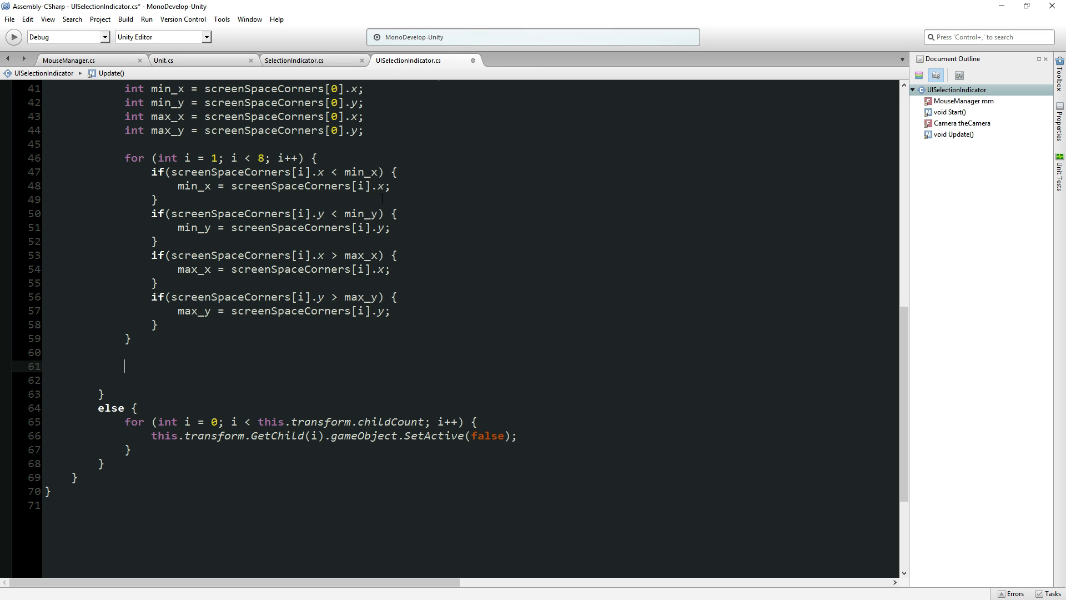
{"action": "key", "text": "ctrl+s"}
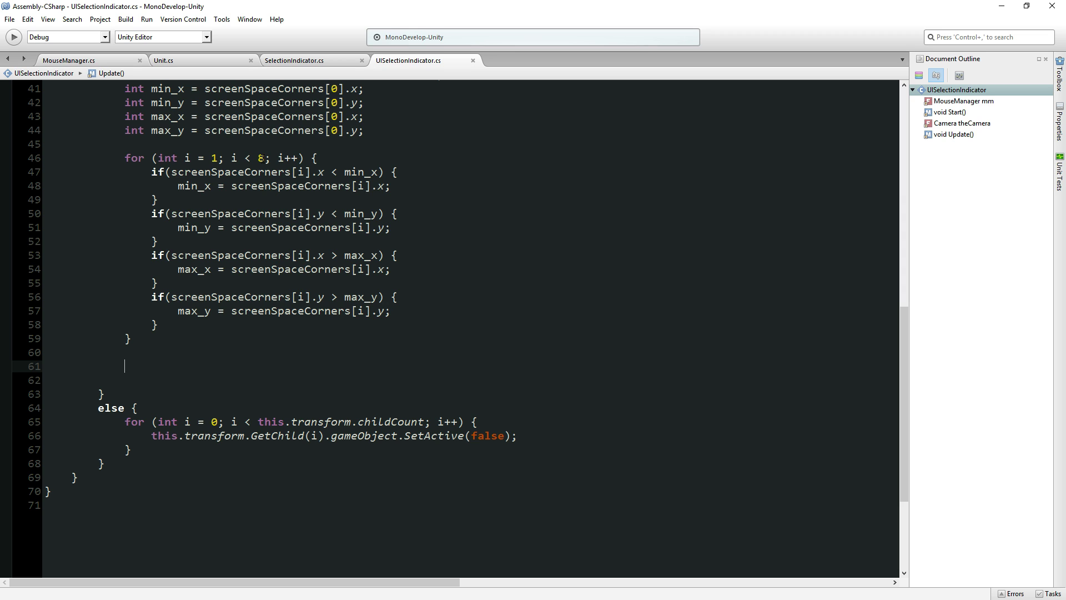
Begin a RectTransform declaration on line 61, just after the min/max loop
{"action": "left_click", "coordinate": [215, 190]}
{"action": "left_click", "coordinate": [165, 376]}
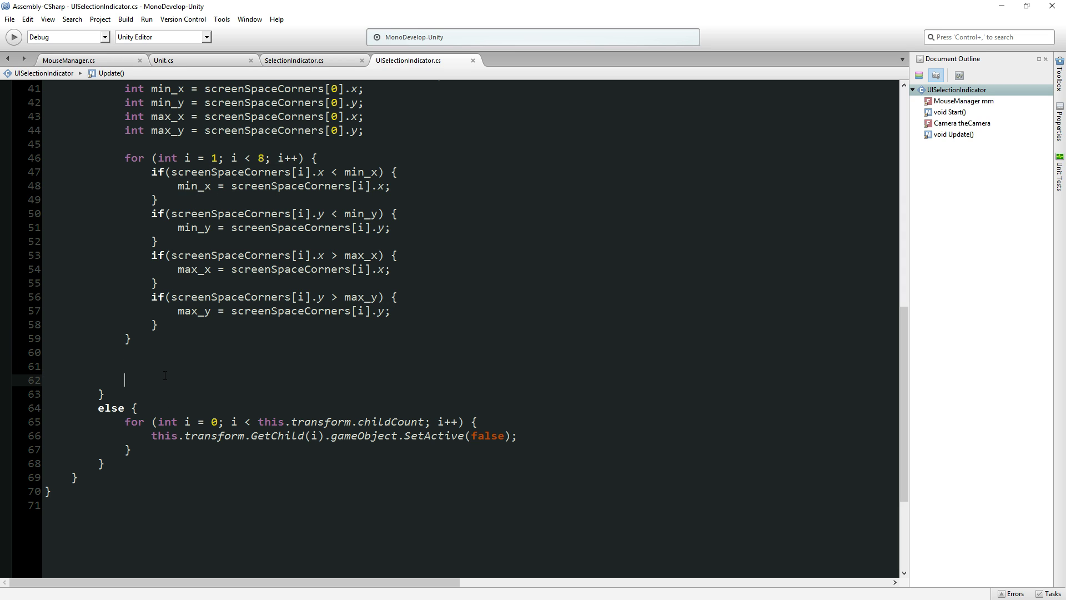
{"action": "left_click", "coordinate": [167, 364]}
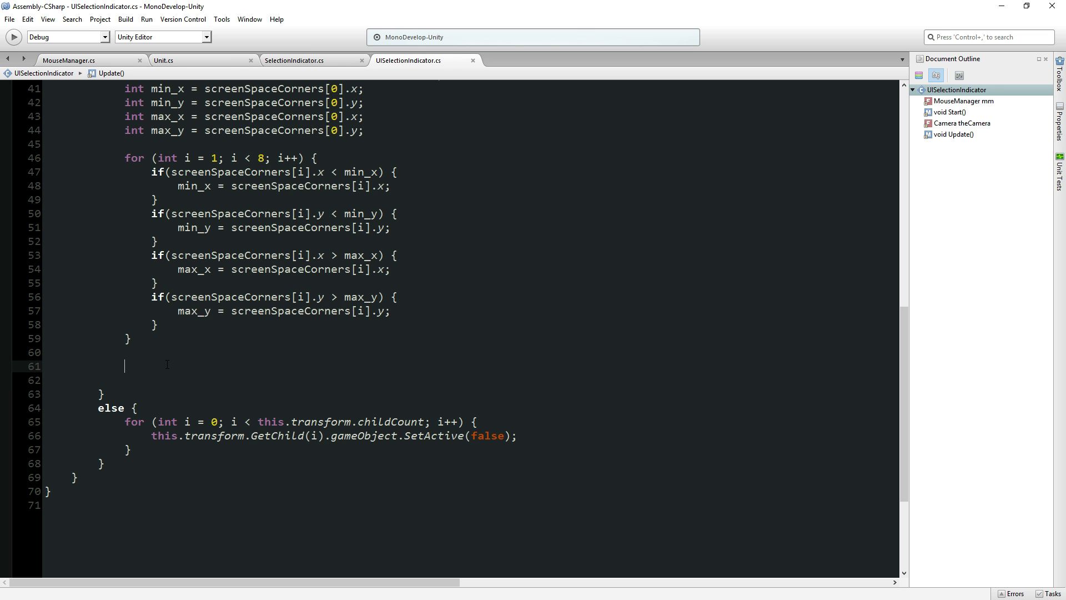
{"action": "scroll", "coordinate": [167, 365], "scroll_direction": "up", "scroll_amount": 2}
{"action": "scroll", "coordinate": [167, 364], "scroll_direction": "up", "scroll_amount": 5}
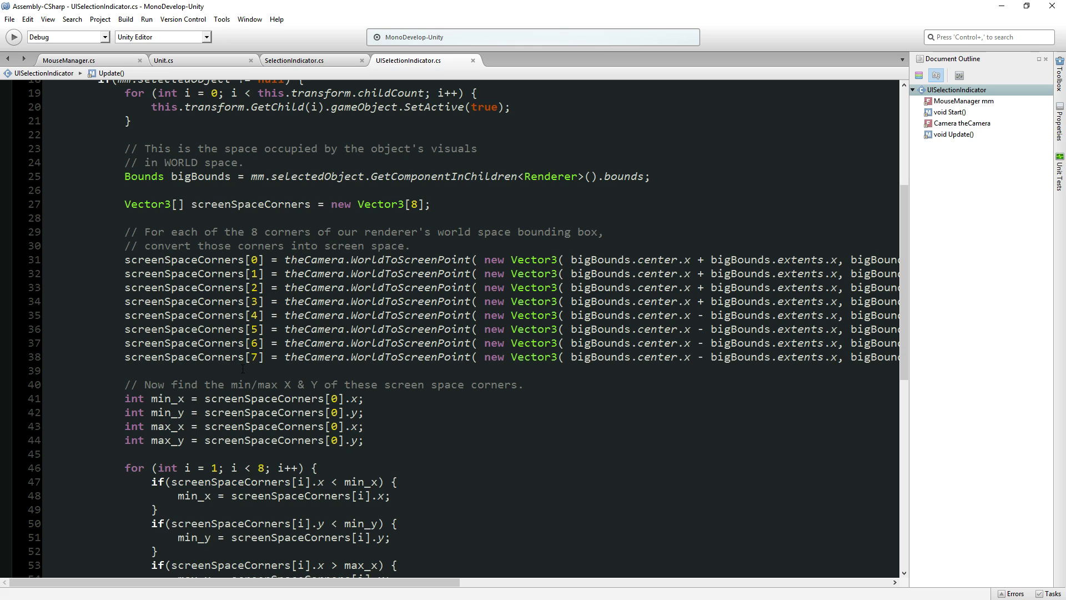
{"action": "scroll", "coordinate": [242, 369], "scroll_direction": "down", "scroll_amount": 4}
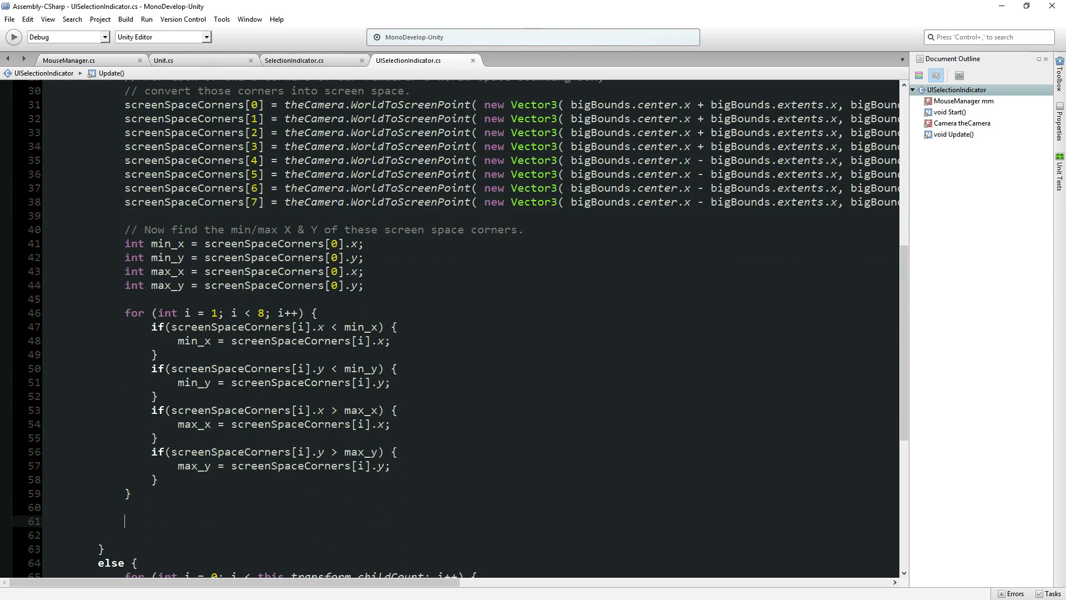
{"action": "scroll", "coordinate": [237, 376], "scroll_direction": "down", "scroll_amount": 1}
{"action": "scroll", "coordinate": [237, 375], "scroll_direction": "down", "scroll_amount": 3}
{"action": "scroll", "coordinate": [235, 377], "scroll_direction": "down", "scroll_amount": 2}
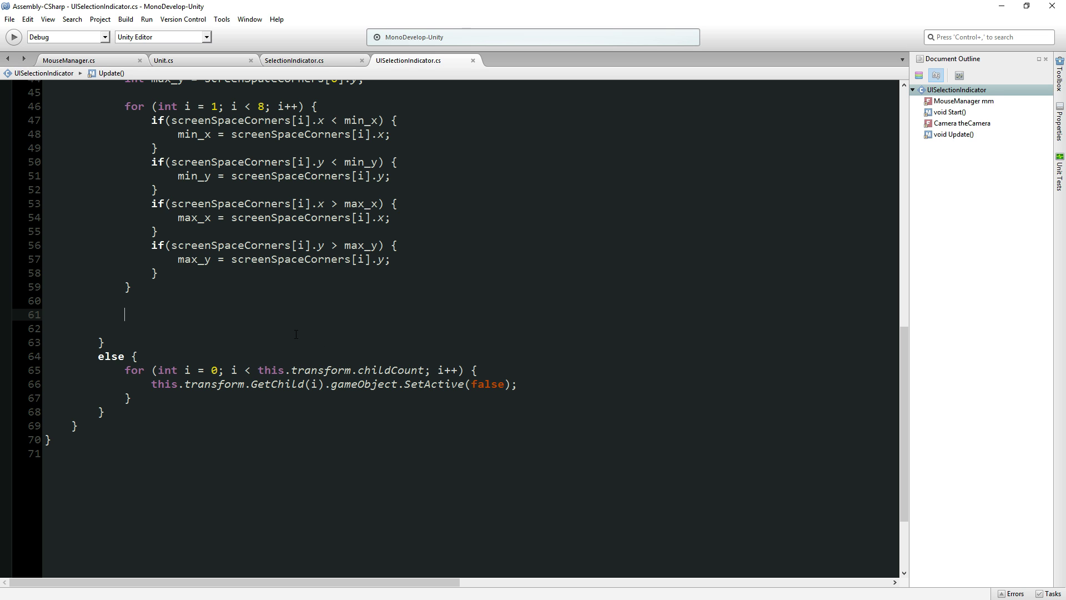
{"action": "type", "text": "Get"}
{"action": "key", "text": "ctrl+shift+Left"}
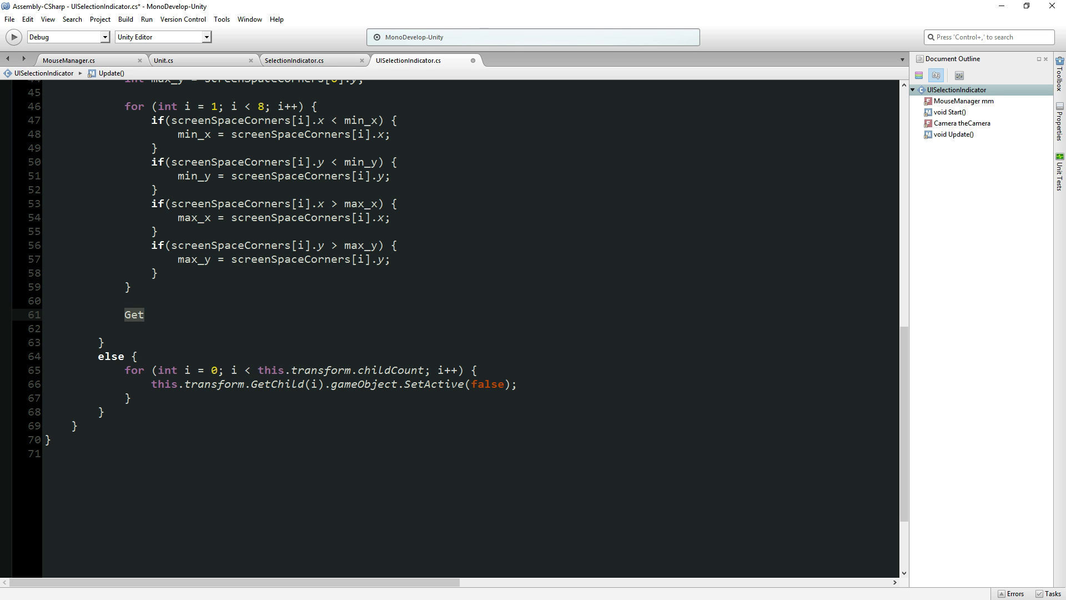
{"action": "type", "text": "REctT"}
{"action": "key", "text": "Return"}
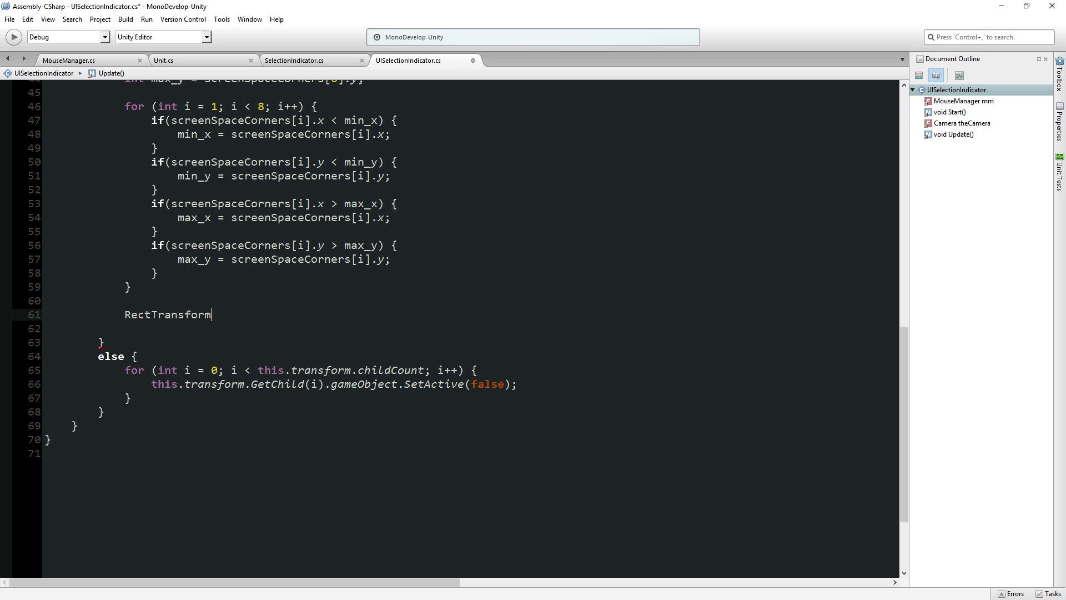
Complete 'RectTransform rt = GetComponent<RectTransform>();' and save the script
{"action": "type", "text": " rt = "}
{"action": "type", "text": "GetCo"}
{"action": "key", "text": "Return"}
{"action": "type", "text": "<"}
{"action": "type", "text": "RectTr"}
{"action": "key", "text": "Return"}
{"action": "type", "text": "(("}
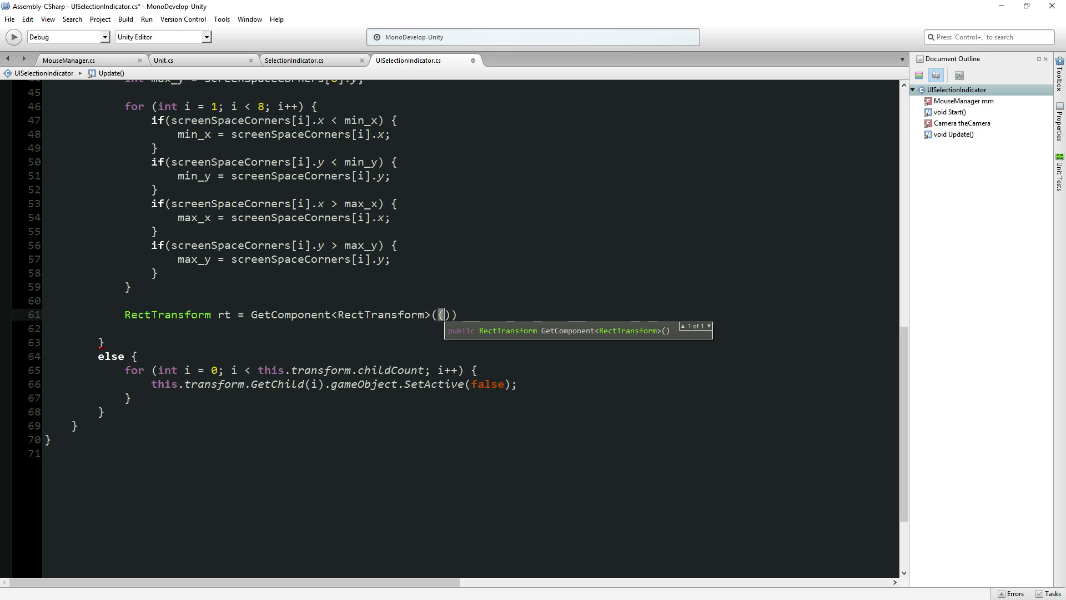
{"action": "key", "text": "BackSpace"}
{"action": "type", "text": ";"}
{"action": "key", "text": "Return"}
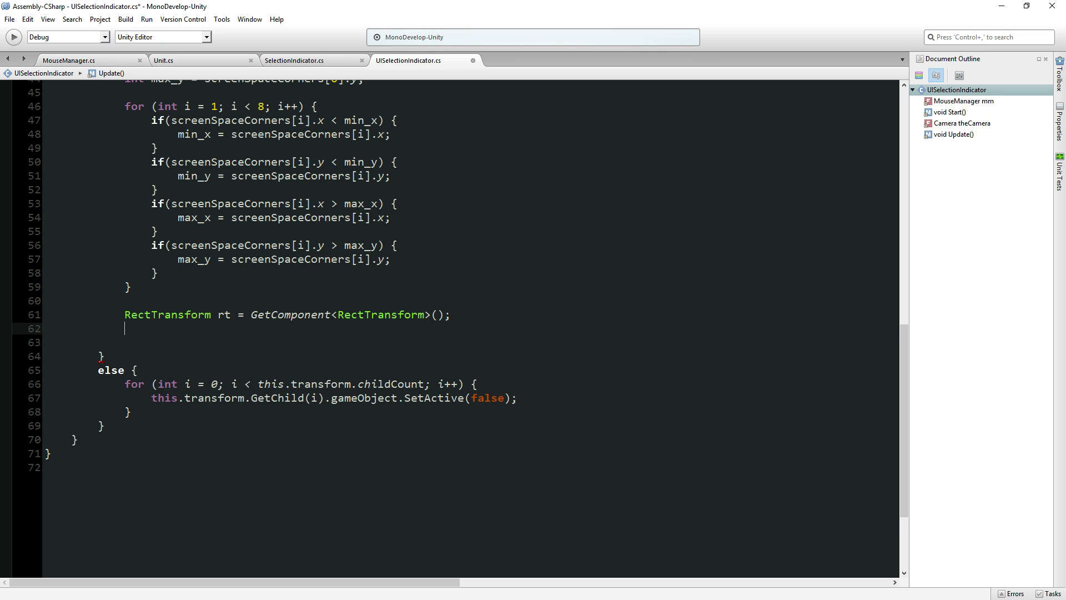
{"action": "key", "text": "ctrl+s"}
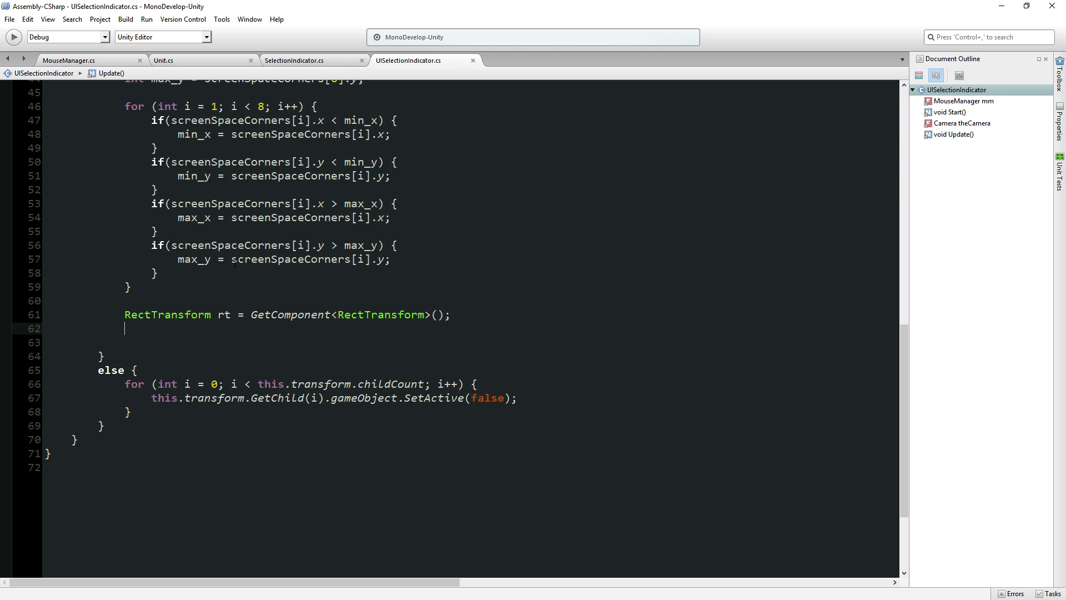
{"action": "scroll", "coordinate": [232, 225], "scroll_direction": "up", "scroll_amount": 3}
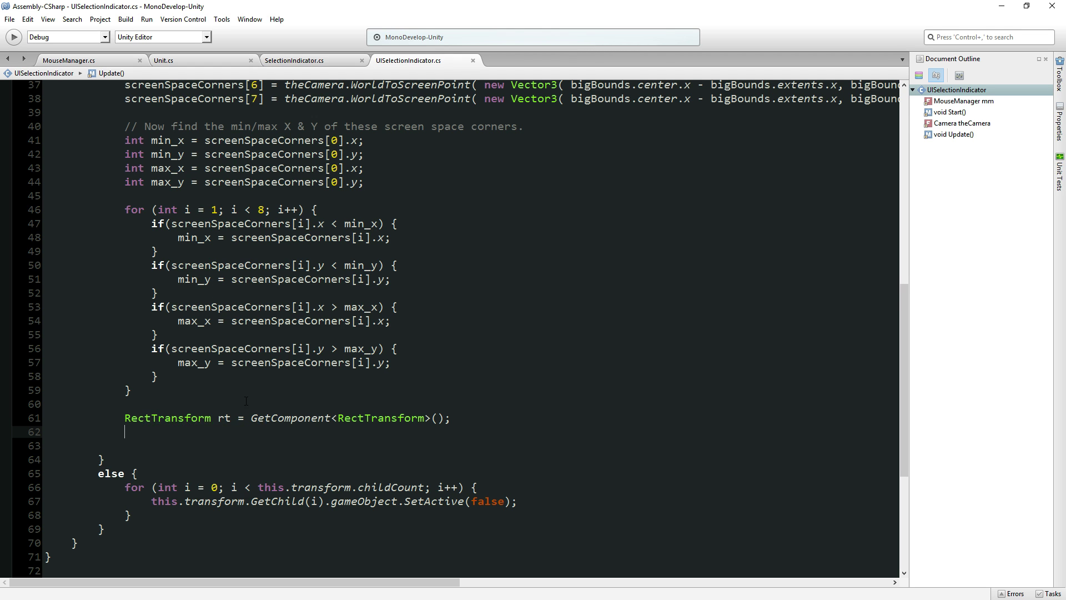
Add the line 'rt.position = new Vector2( min_x, min_t );' below the rt declaration
{"action": "scroll", "coordinate": [365, 401], "scroll_direction": "down", "scroll_amount": 2}
{"action": "key", "text": "Return"}
{"action": "type", "text": "rt."}
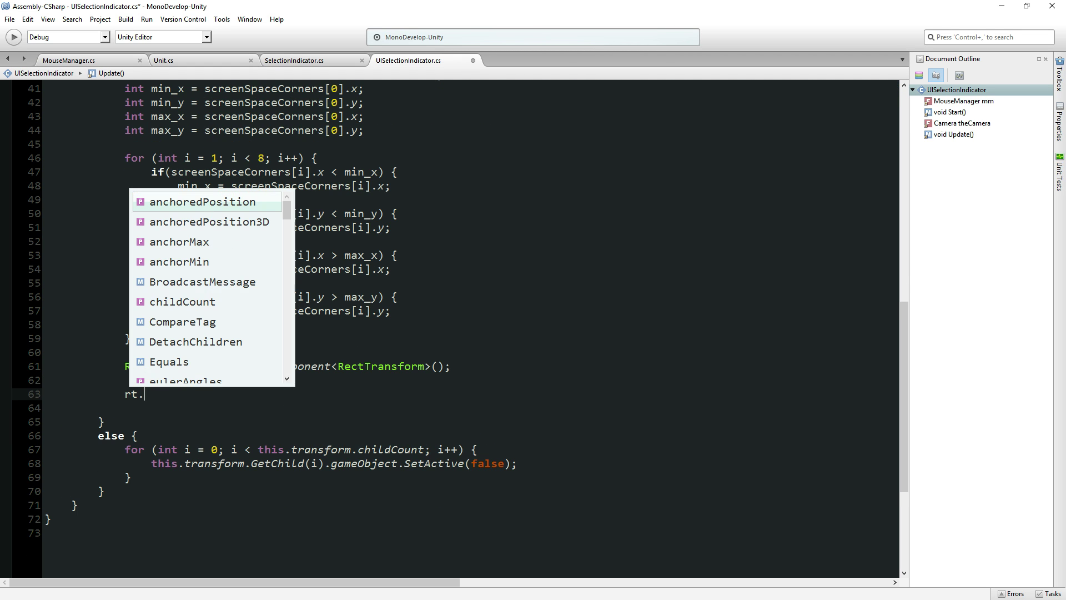
{"action": "type", "text": "po"}
{"action": "key", "text": "Return"}
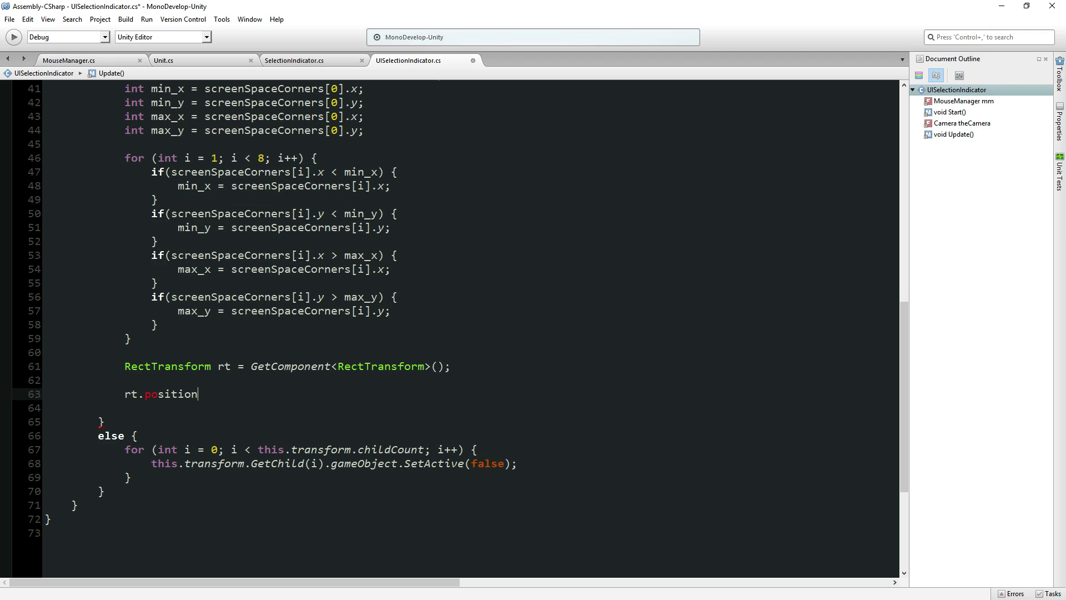
{"action": "type", "text": " = new "}
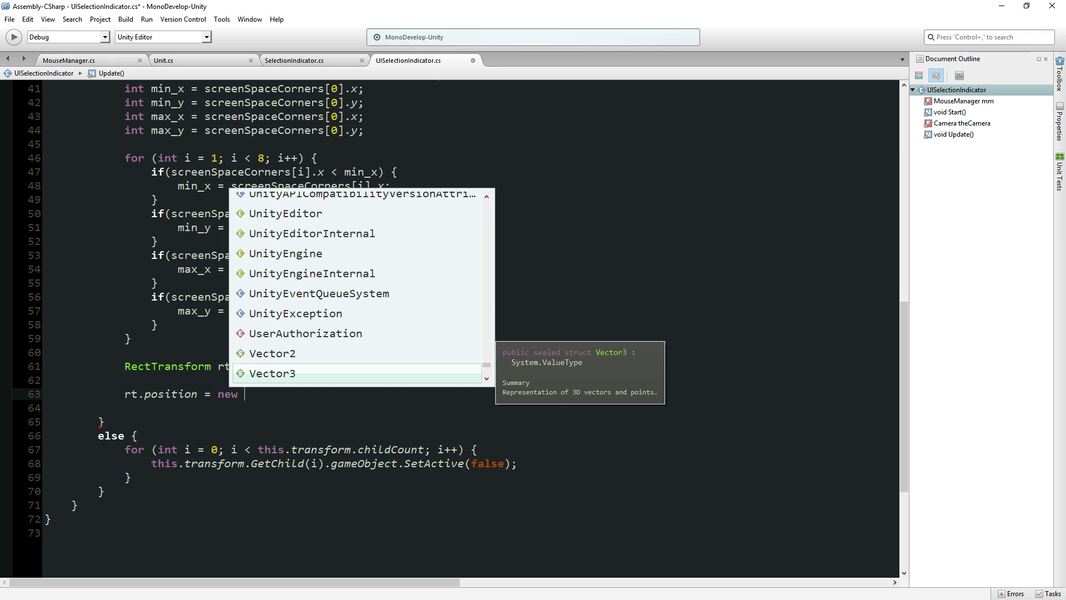
{"action": "type", "text": "Ve"}
{"action": "key", "text": "Return"}
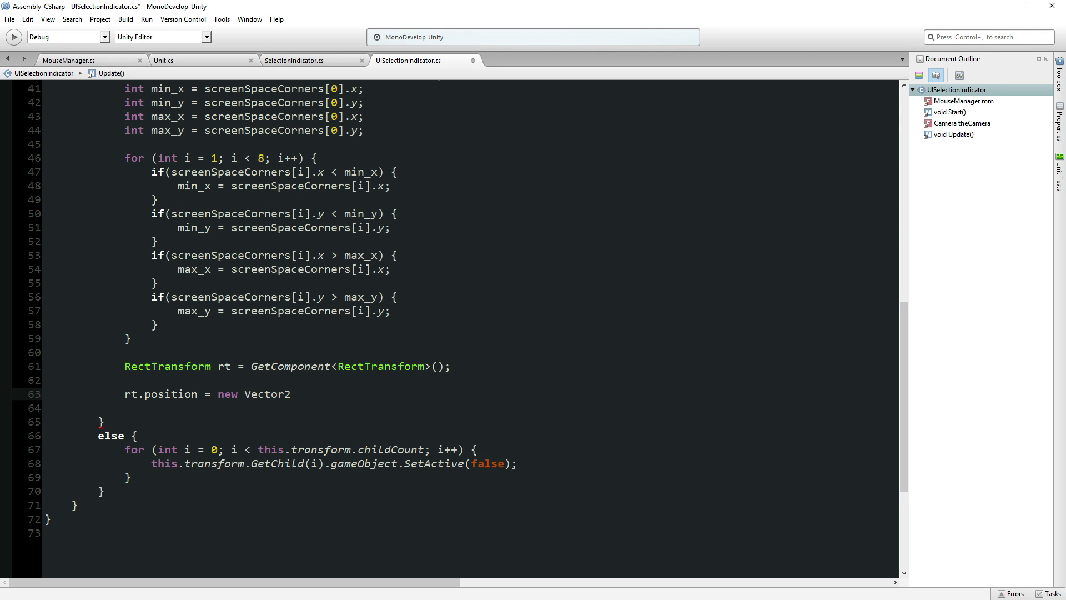
{"action": "type", "text": "();"}
{"action": "key", "text": "Left"}
{"action": "key", "text": "Left"}
{"action": "type", "text": "Vector2( "}
{"action": "type", "text": "m"}
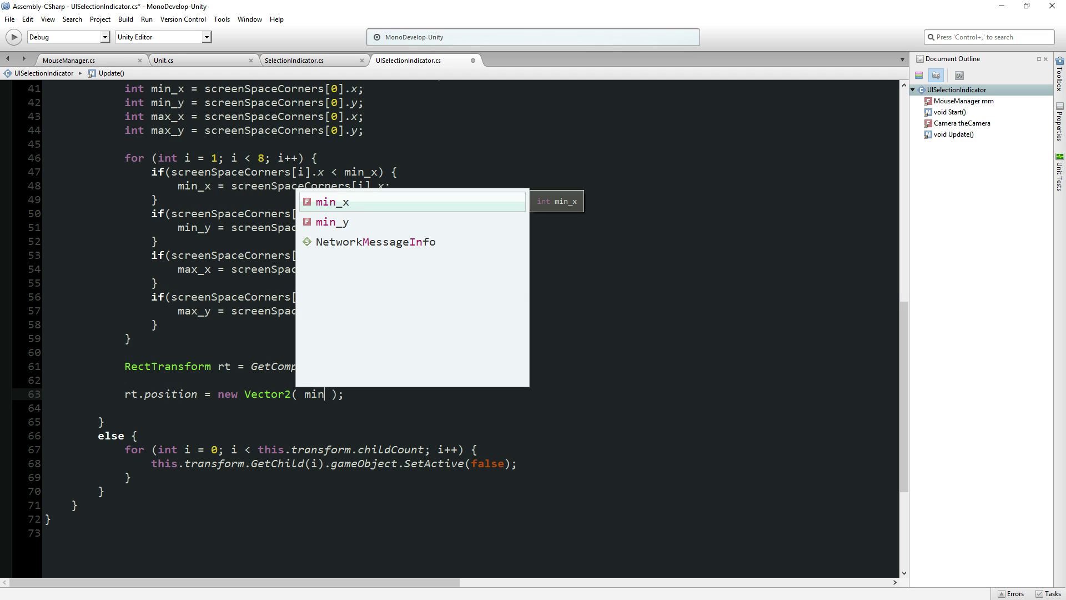
{"action": "type", "text": "in_x, m"}
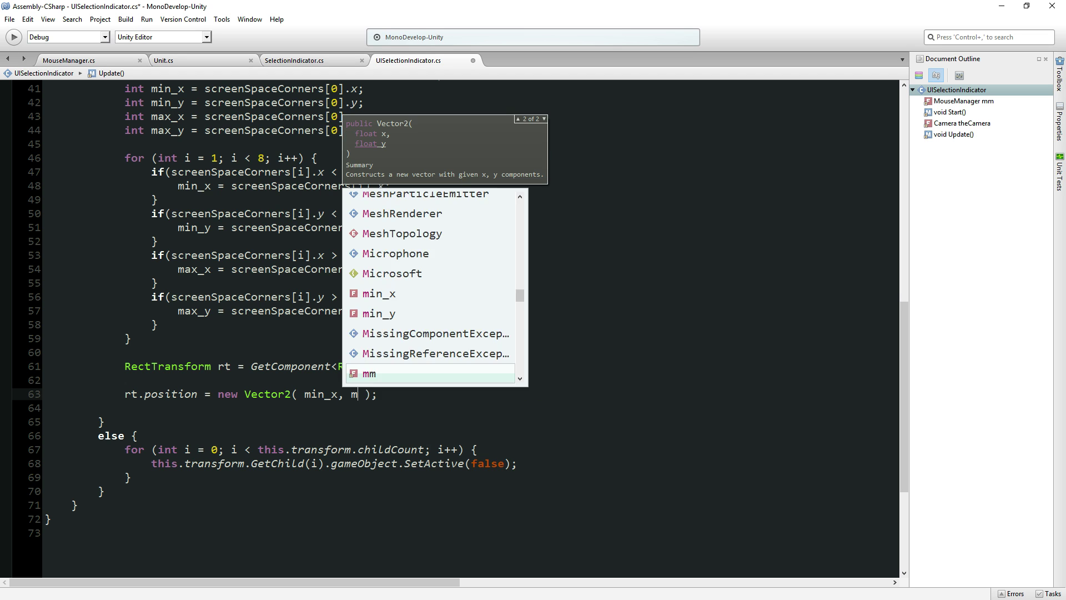
{"action": "type", "text": "in_t"}
Correct min_t to min_y in the rt.position line and return to Unity
{"action": "key", "text": "Up"}
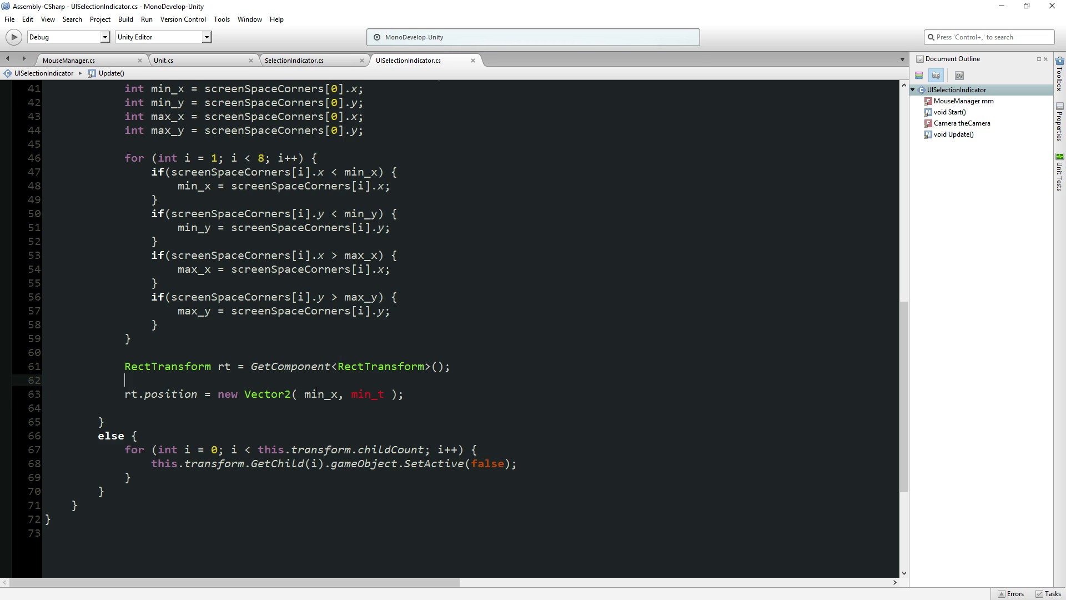
{"action": "key", "text": "Down"}
{"action": "key", "text": "BackSpace"}
{"action": "type", "text": "y"}
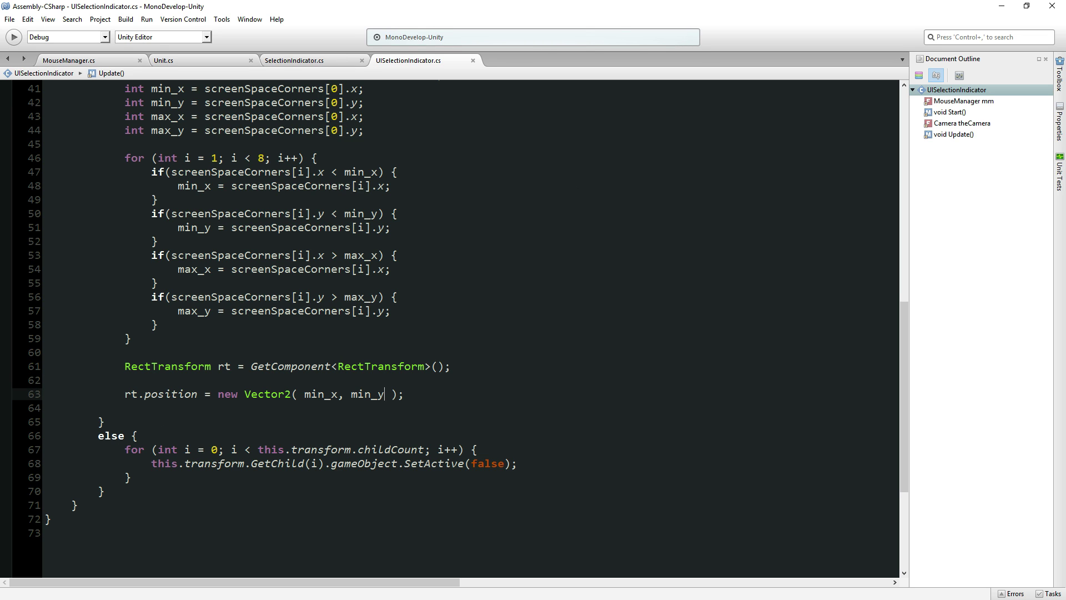
{"action": "key", "text": "alt+Tab"}
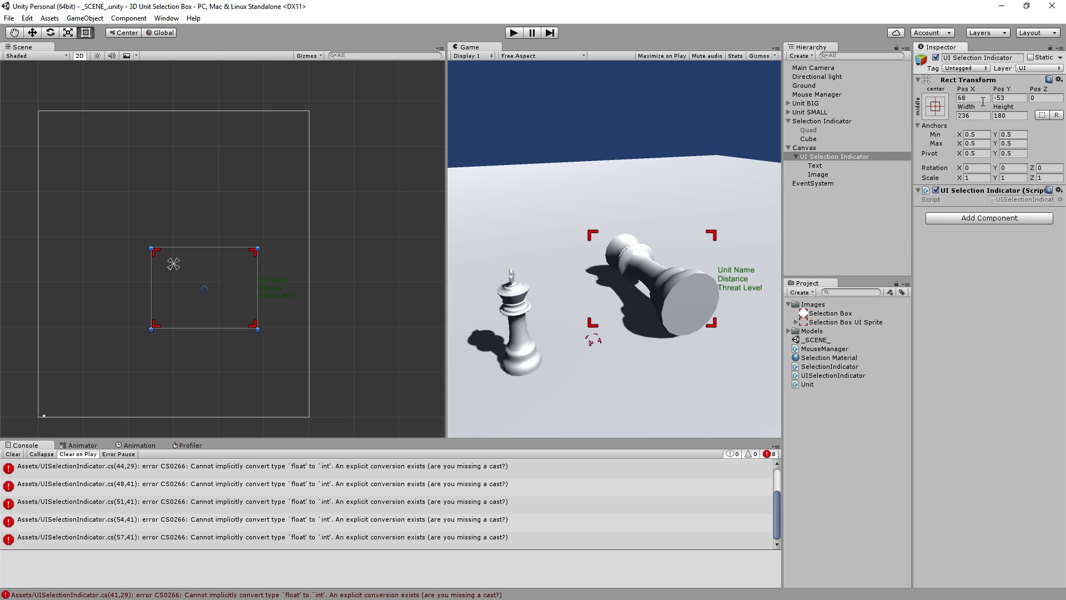
Set the UI Selection Indicator's Rect Transform Width and Height to 50
{"action": "left_click", "coordinate": [973, 117]}
{"action": "type", "text": "10"}
{"action": "key", "text": "Tab"}
{"action": "type", "text": "10"}
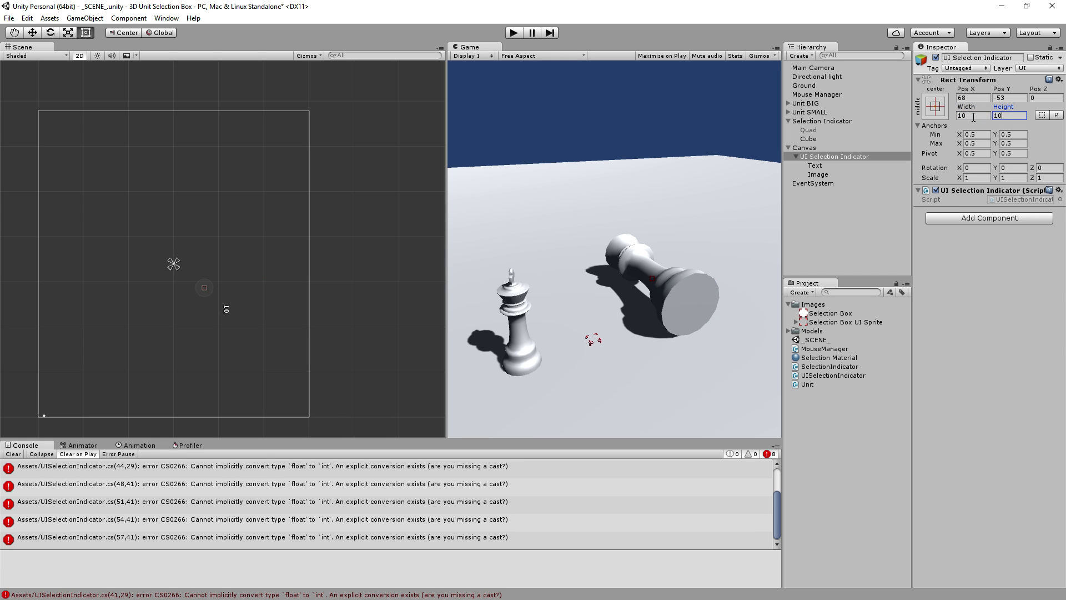
{"action": "left_click", "coordinate": [973, 117]}
{"action": "type", "text": "50"}
{"action": "key", "text": "Tab"}
{"action": "type", "text": "50"}
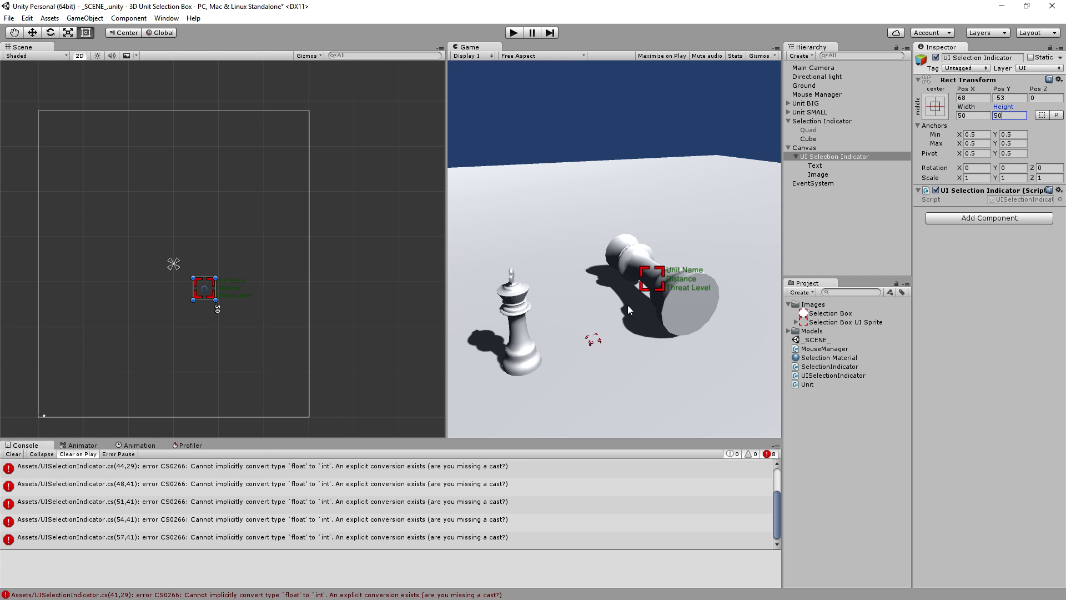
Save the scene and open the first CS0266 float-to-int error in the script
{"action": "key", "text": "ctrl+s"}
{"action": "left_click_drag", "start_coordinate": [772, 511], "coordinate": [775, 482]}
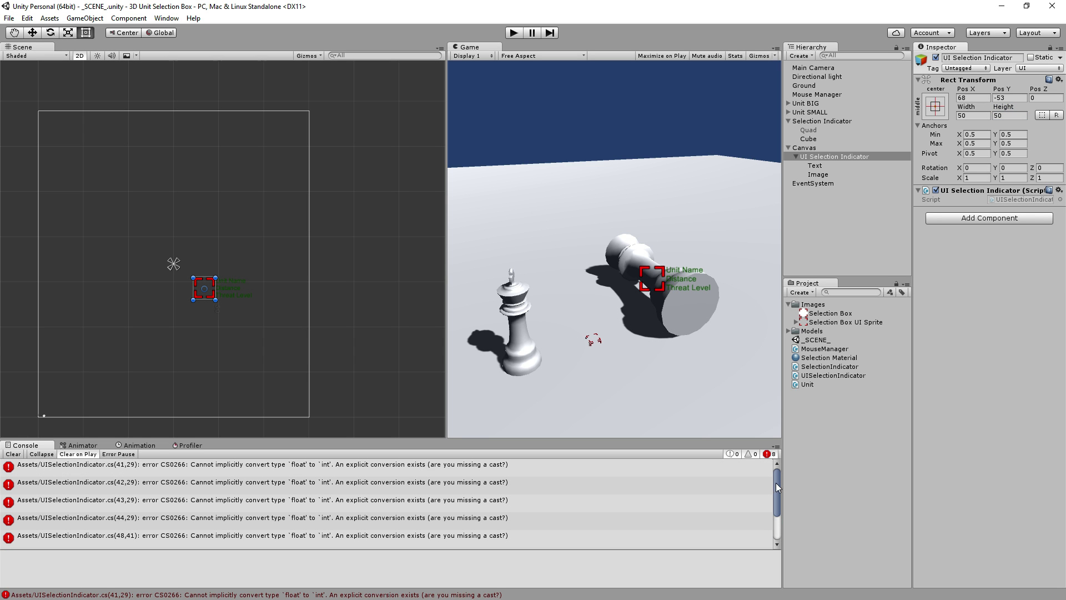
{"action": "left_click", "coordinate": [422, 469]}
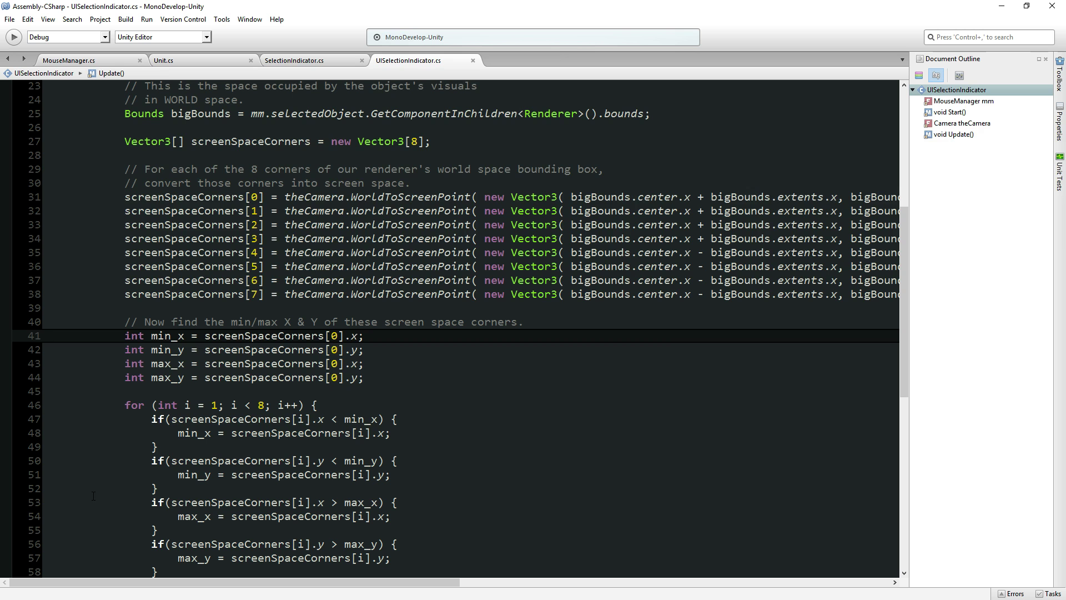
Change the min_x, min_y, max_x and max_y declarations on lines 41–44 from int to float, then save
{"action": "type", "text": "float"}
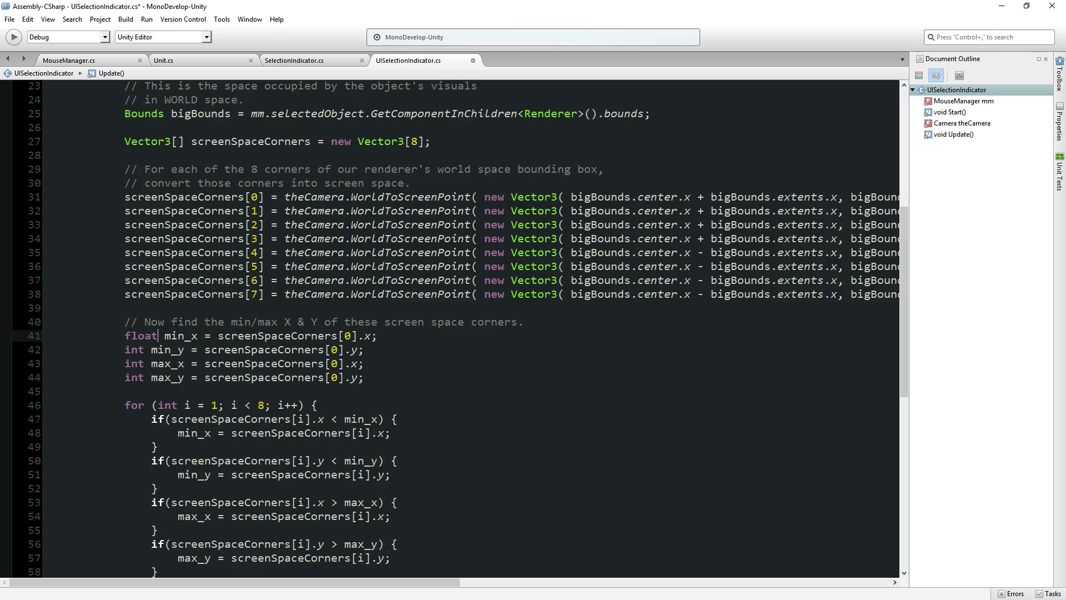
{"action": "double_click", "coordinate": [134, 349]}
{"action": "type", "text": "float"}
{"action": "double_click", "coordinate": [134, 363]}
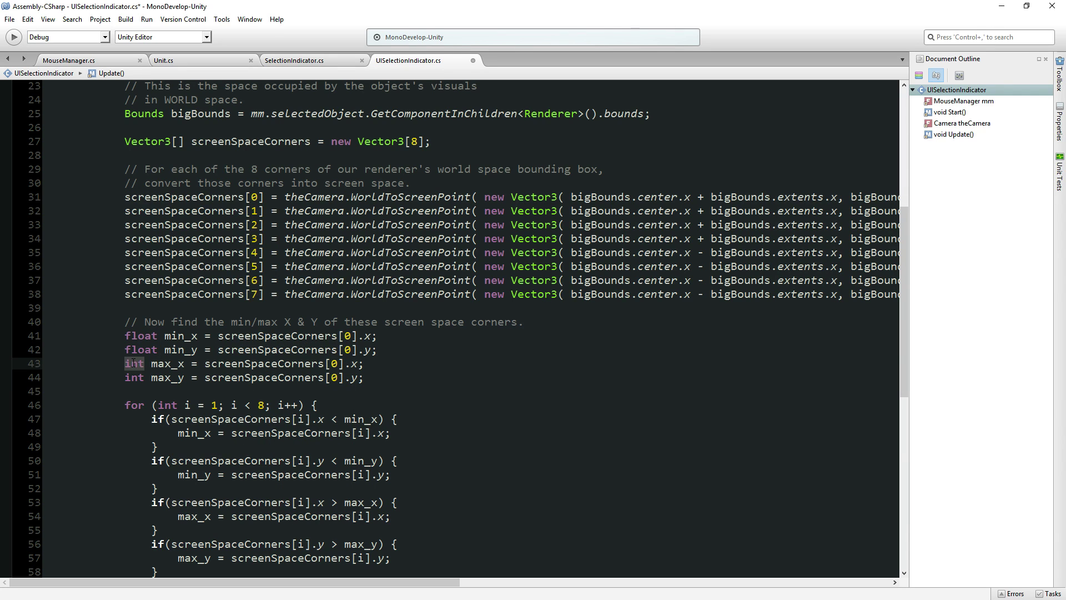
{"action": "type", "text": "float"}
{"action": "double_click", "coordinate": [132, 377]}
{"action": "type", "text": "float"}
{"action": "key", "text": "ctrl+s"}
{"action": "key", "text": "alt+Tab"}
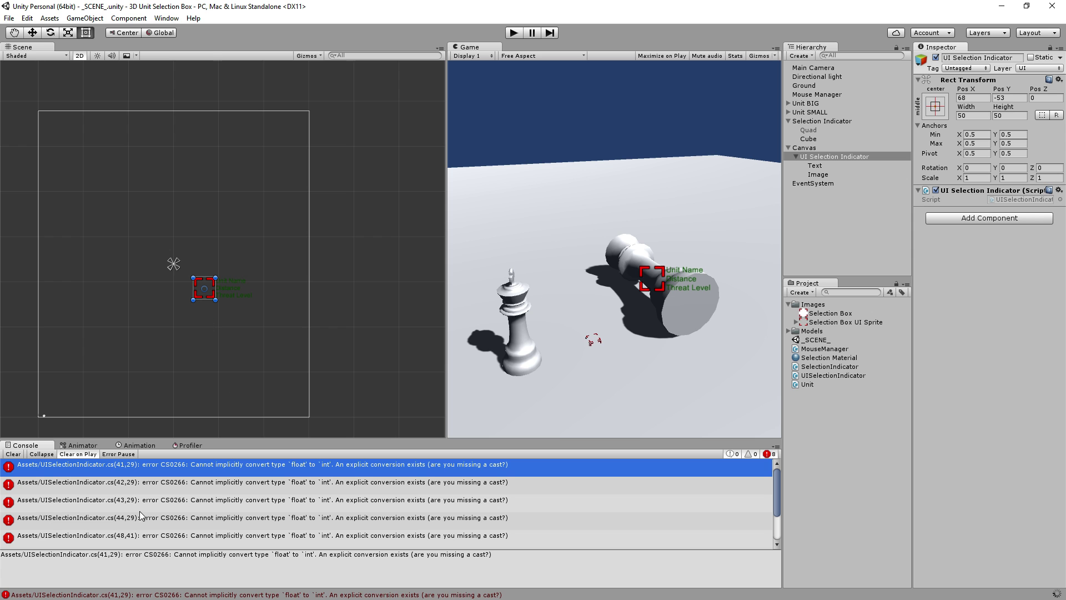
Play-test clicking the fallen piece and the king to check the selection box
{"action": "left_click", "coordinate": [513, 33]}
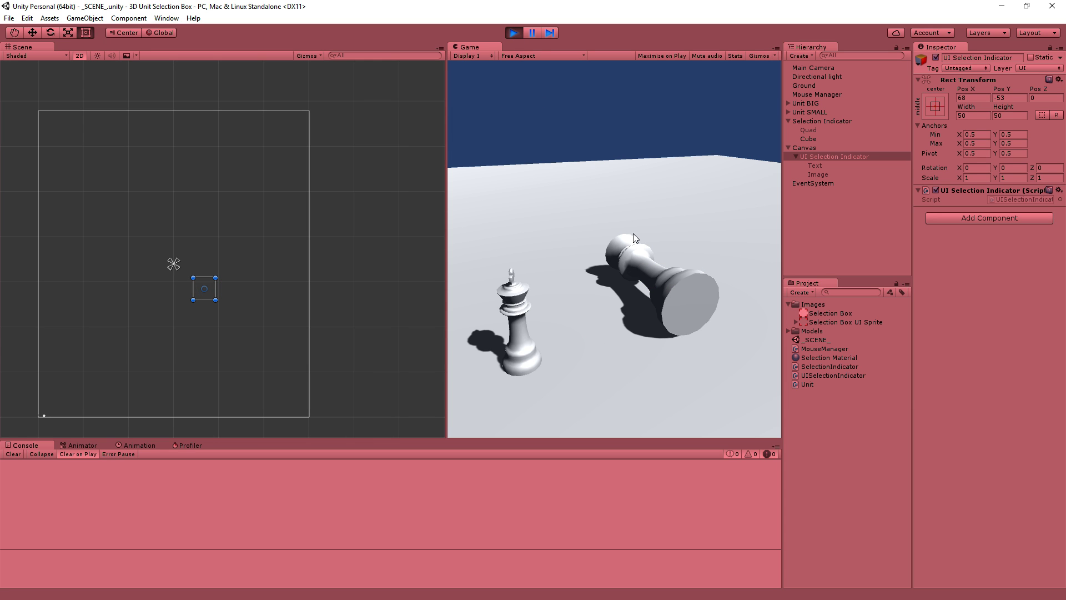
{"action": "left_click", "coordinate": [676, 303]}
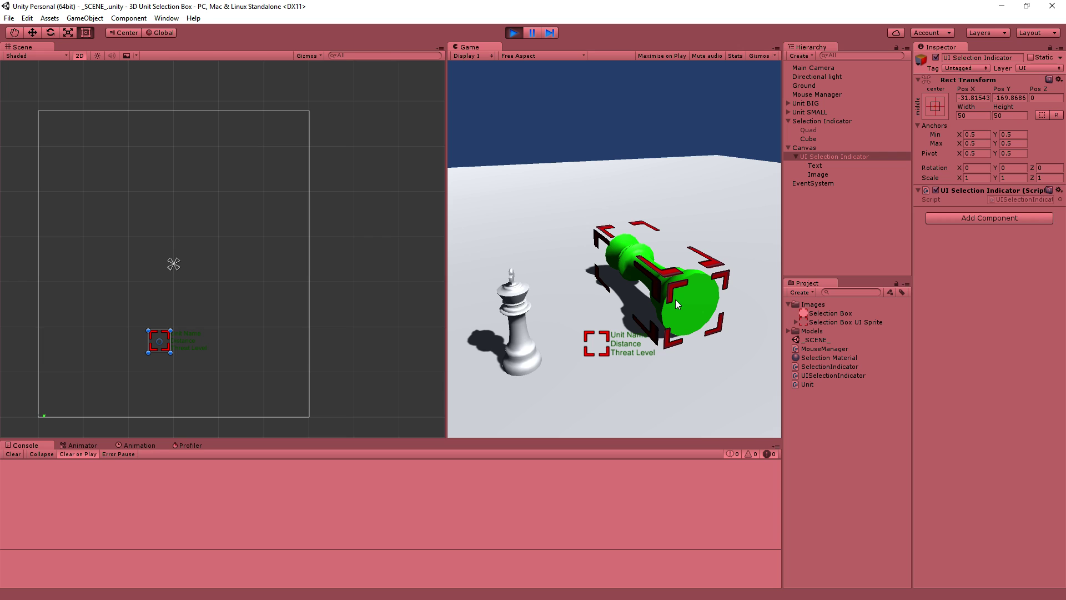
{"action": "left_click", "coordinate": [527, 319]}
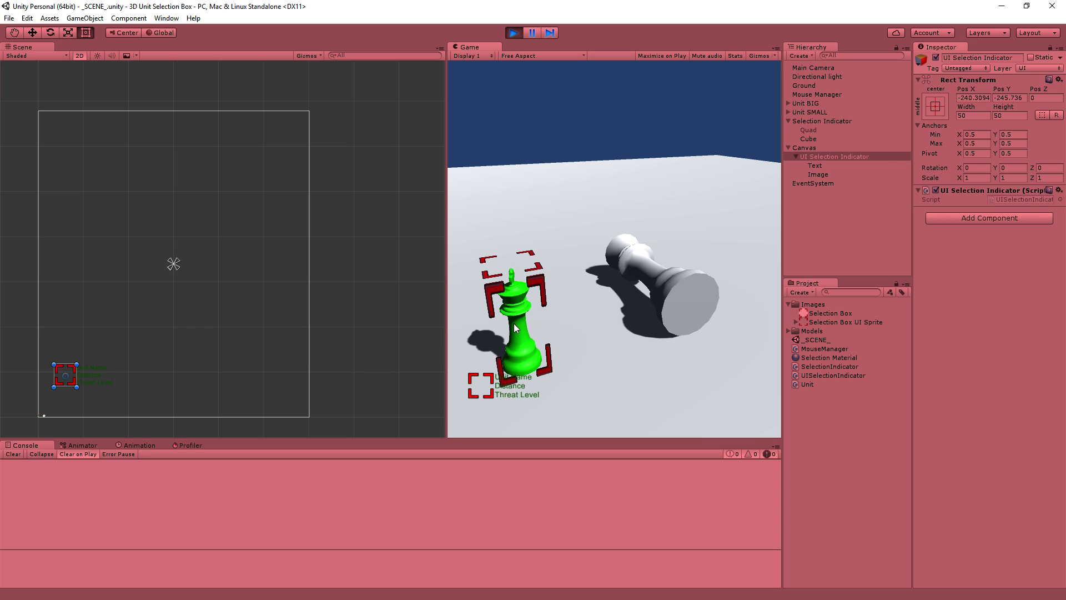
{"action": "left_click_drag", "start_coordinate": [515, 323], "coordinate": [670, 301]}
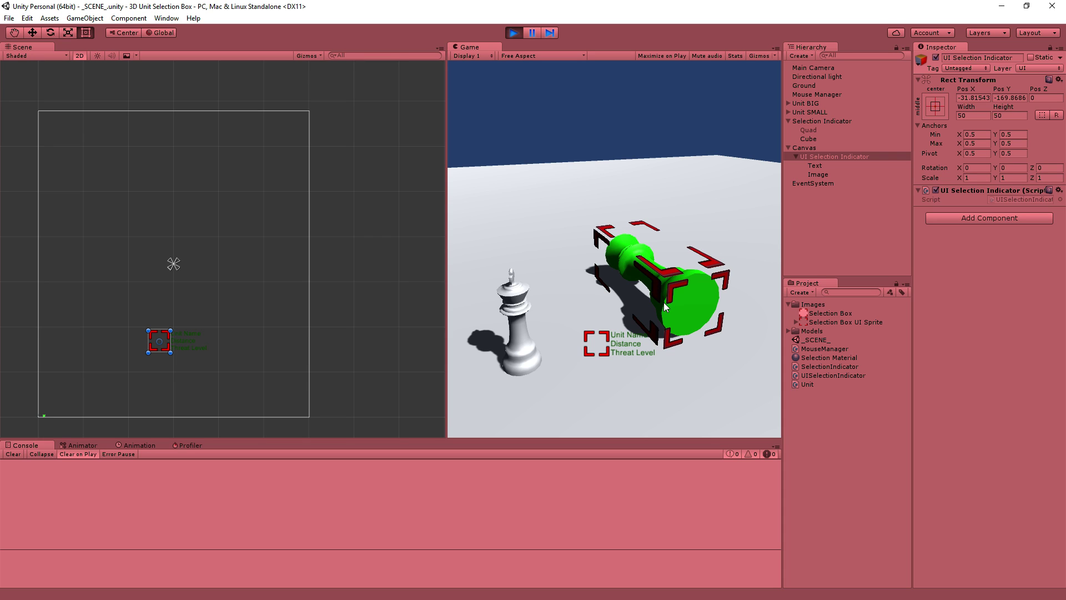
{"action": "mouse_move", "coordinate": [642, 337]}
{"action": "left_mouse_down"}
{"action": "mouse_move", "coordinate": [664, 283]}
{"action": "mouse_move", "coordinate": [502, 20]}
{"action": "left_mouse_up"}
{"action": "left_click", "coordinate": [513, 35]}
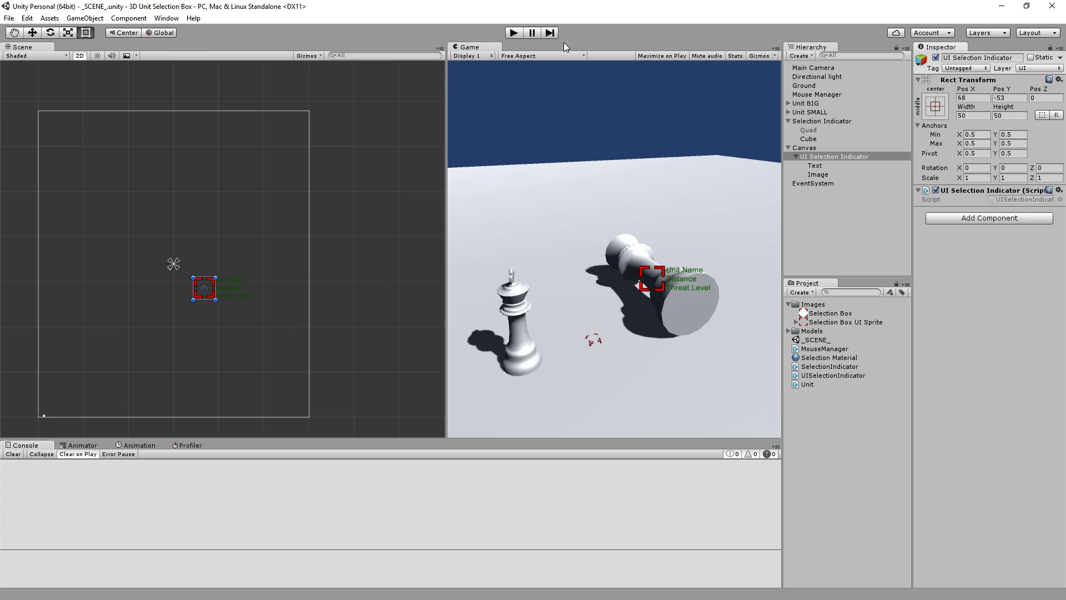
Set the UI Selection Indicator's Rect Transform Pos X to 0
{"action": "left_click", "coordinate": [981, 98]}
{"action": "type", "text": "0"}
{"action": "key", "text": "Tab"}
{"action": "type", "text": "0"}
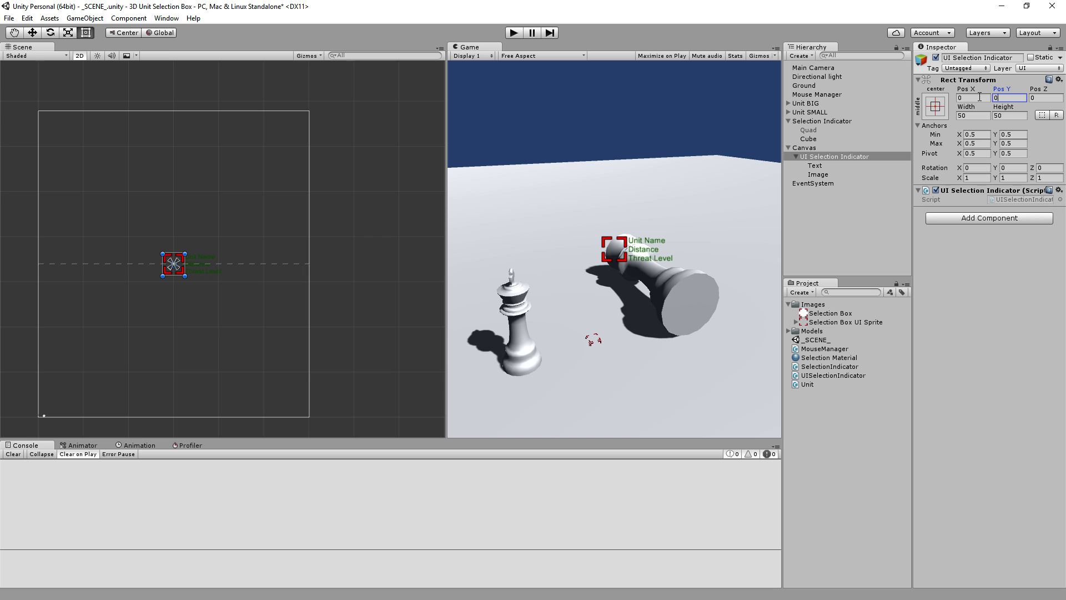
Anchor the UI Selection Indicator bottom-left with a 0,0 pivot and save the scene
{"action": "left_click", "coordinate": [938, 109]}
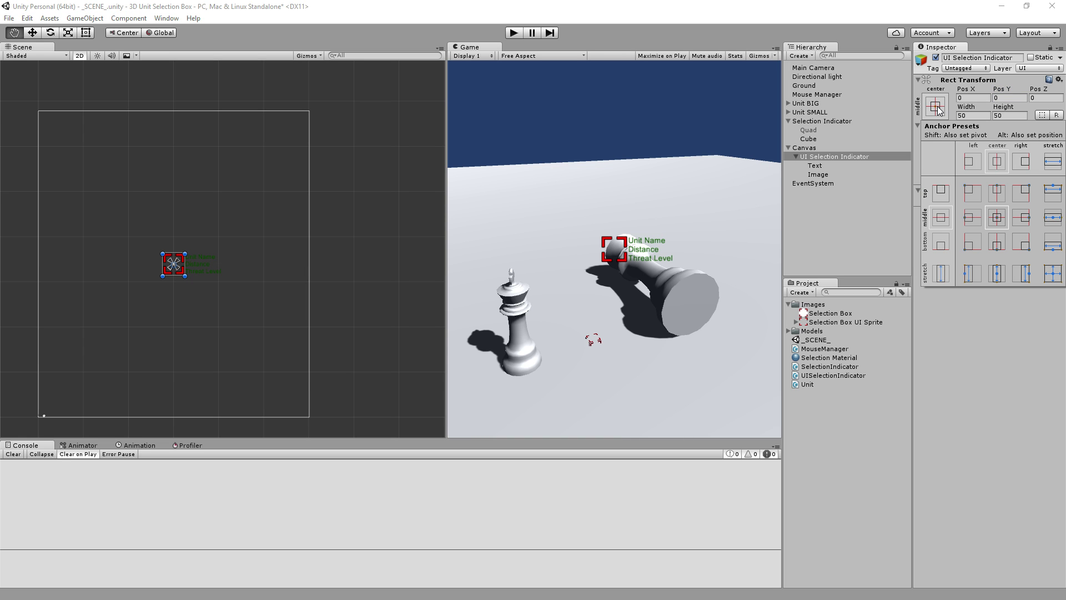
{"action": "left_click", "coordinate": [977, 241], "text": "alt+shift"}
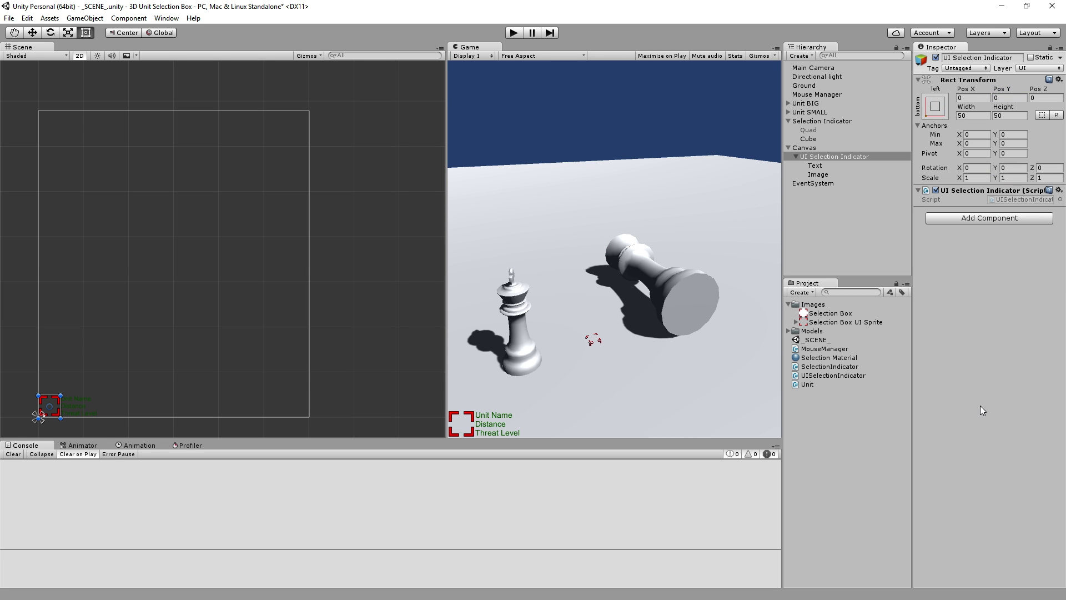
{"action": "key", "text": "ctrl+s"}
Play-test selecting the rook and king, then select the 3D Selection Indicator and its script
{"action": "left_click", "coordinate": [511, 34]}
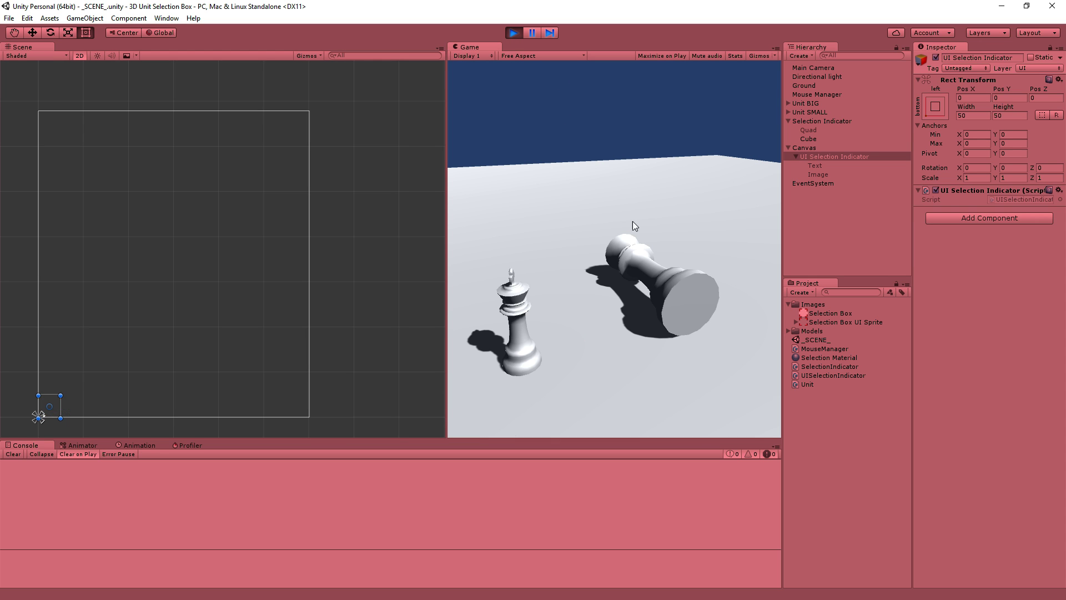
{"action": "left_click", "coordinate": [656, 288]}
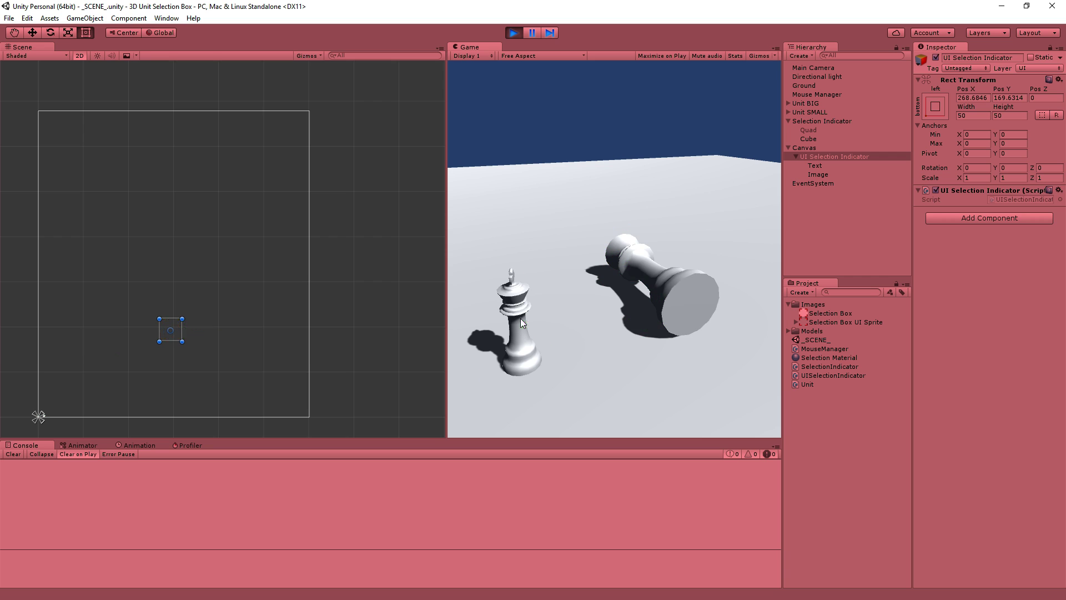
{"action": "left_click", "coordinate": [520, 320]}
{"action": "left_click", "coordinate": [668, 287]}
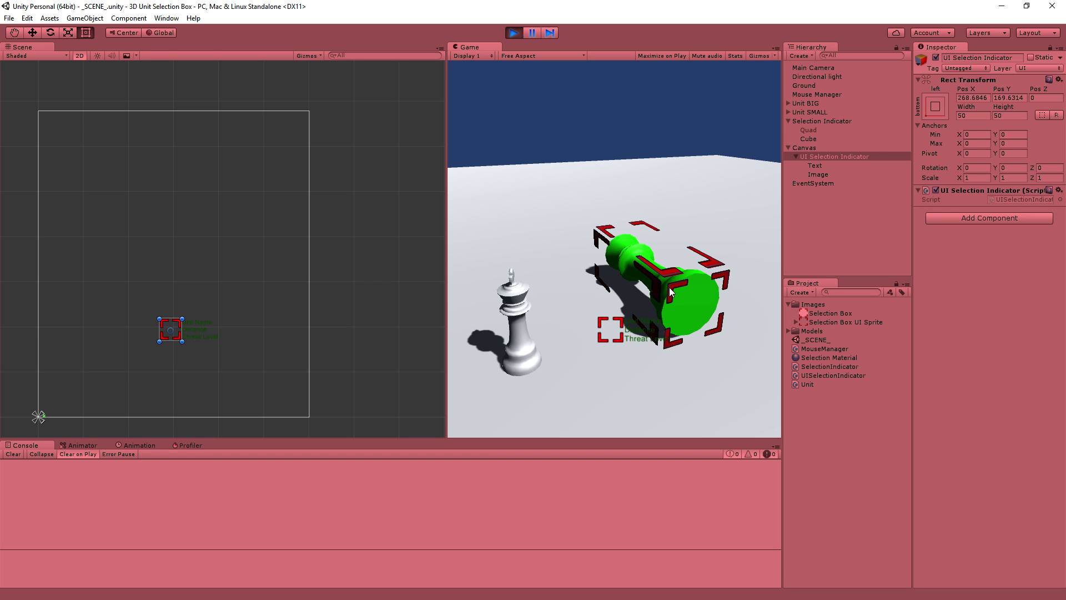
{"action": "left_click", "coordinate": [669, 288]}
{"action": "left_click", "coordinate": [514, 32]}
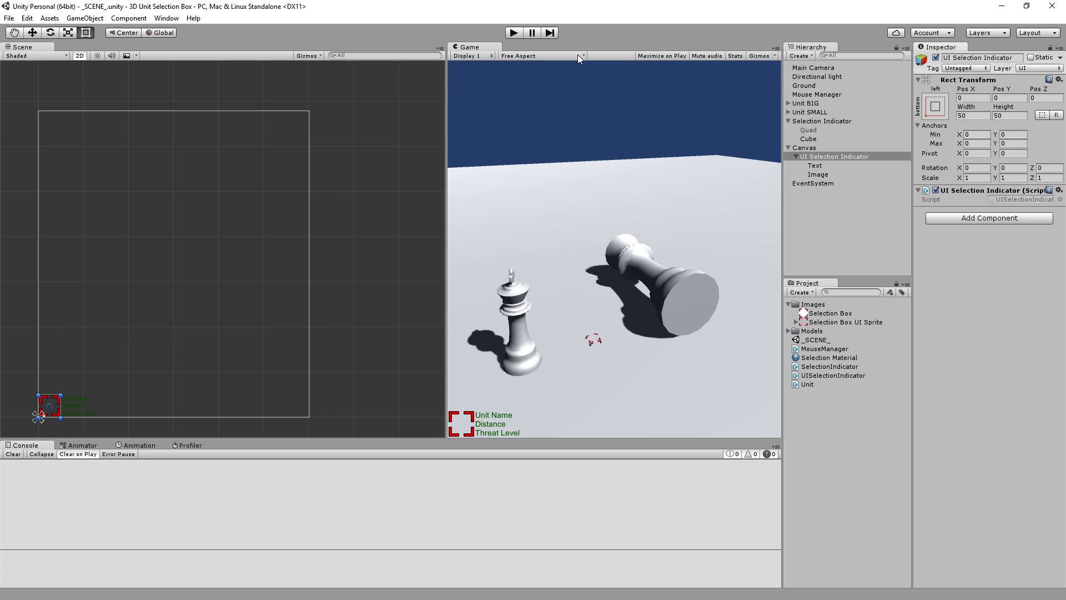
{"action": "left_click", "coordinate": [512, 34]}
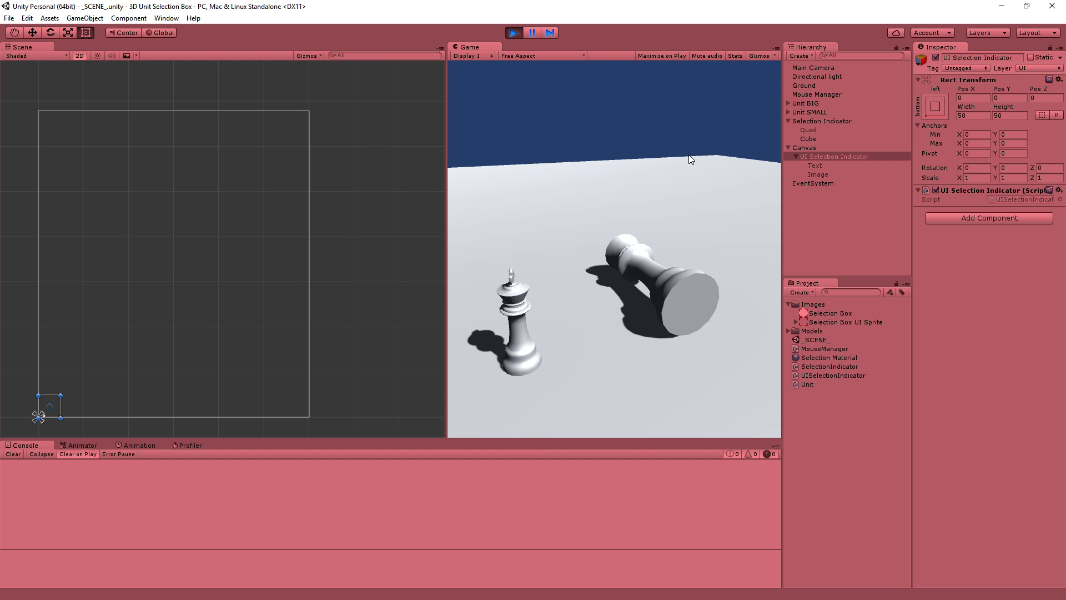
{"action": "left_click", "coordinate": [663, 258]}
{"action": "left_click_drag", "start_coordinate": [663, 263], "coordinate": [559, 49]}
{"action": "left_click", "coordinate": [513, 33]}
{"action": "left_click", "coordinate": [831, 121]}
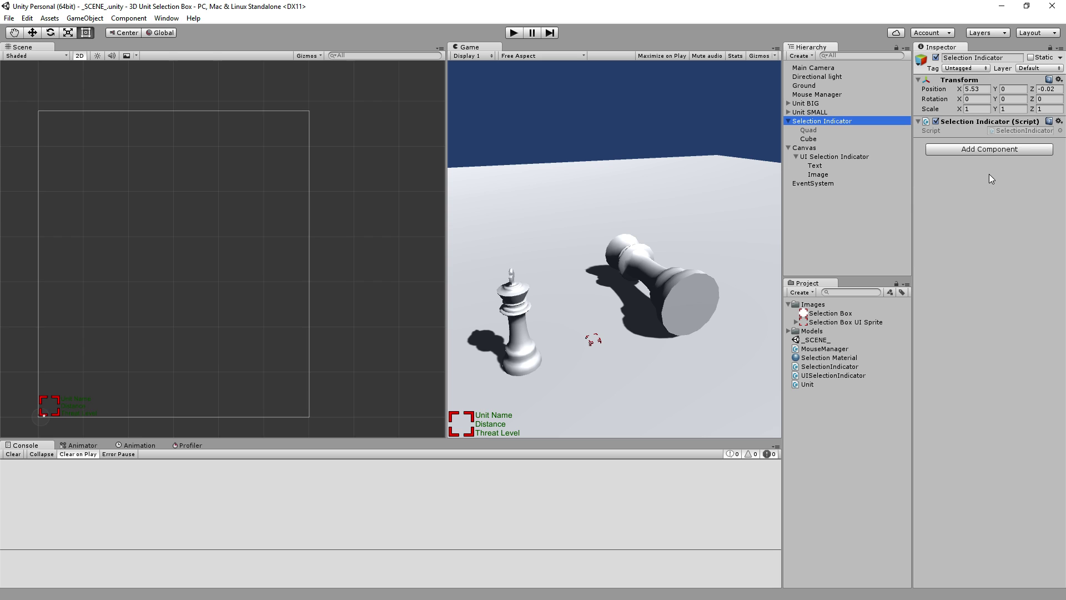
{"action": "left_click", "coordinate": [1016, 130]}
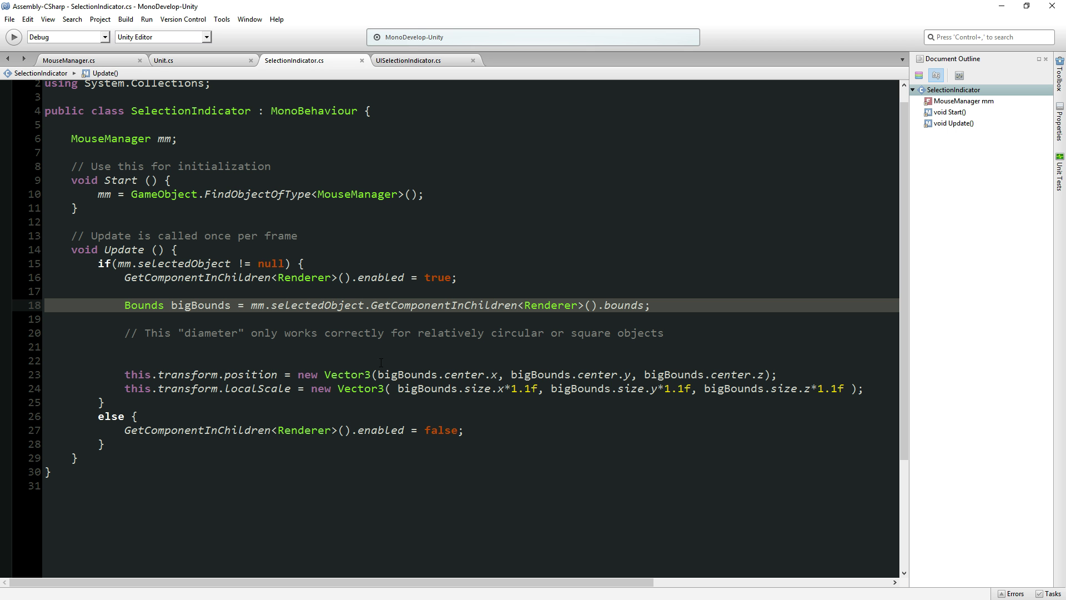
Declare 'float padding = 1.0f;' below the diameter comment in SelectionIndicator.cs
{"action": "left_click", "coordinate": [381, 361]}
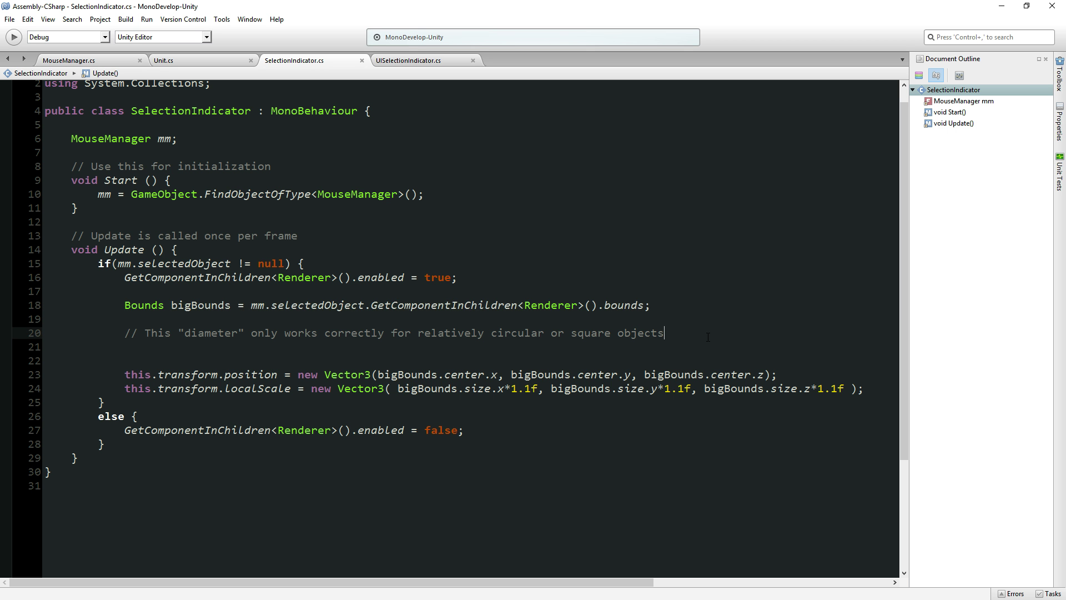
{"action": "key", "text": "Return"}
{"action": "key", "text": "Return"}
{"action": "key", "text": "Up"}
{"action": "key", "text": "Up"}
{"action": "type", "text": "float "}
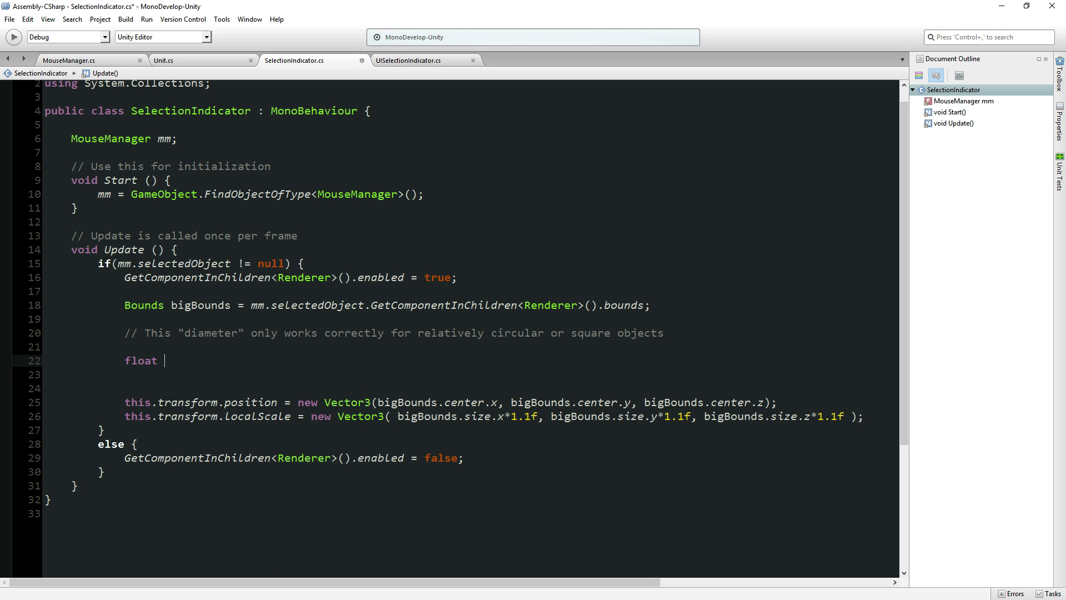
{"action": "type", "text": "padding "}
{"action": "type", "text": "= 1."}
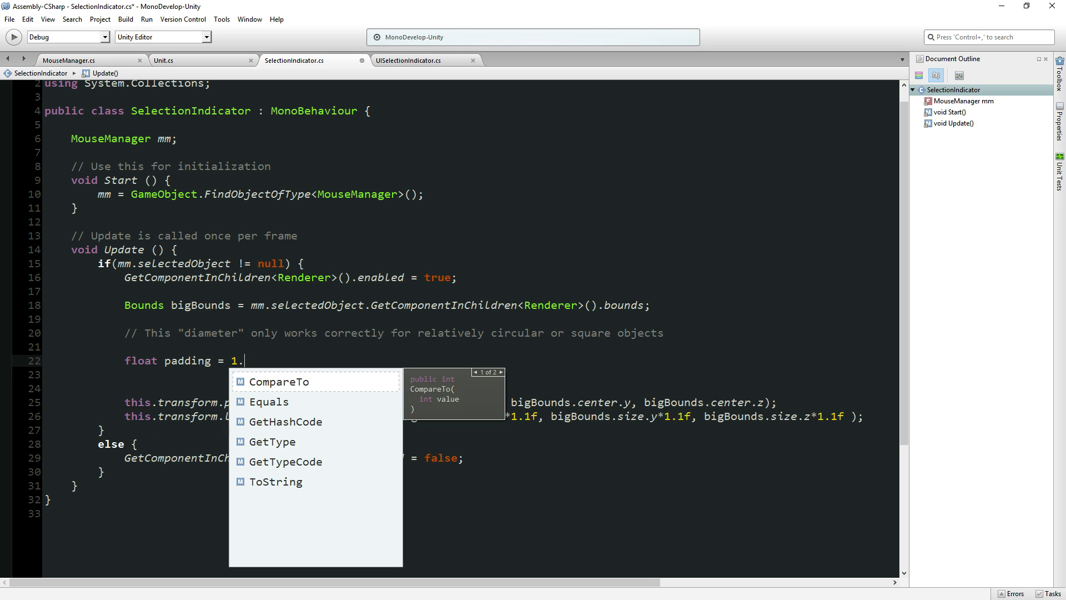
{"action": "type", "text": "0f;"}
{"action": "left_click", "coordinate": [199, 361]}
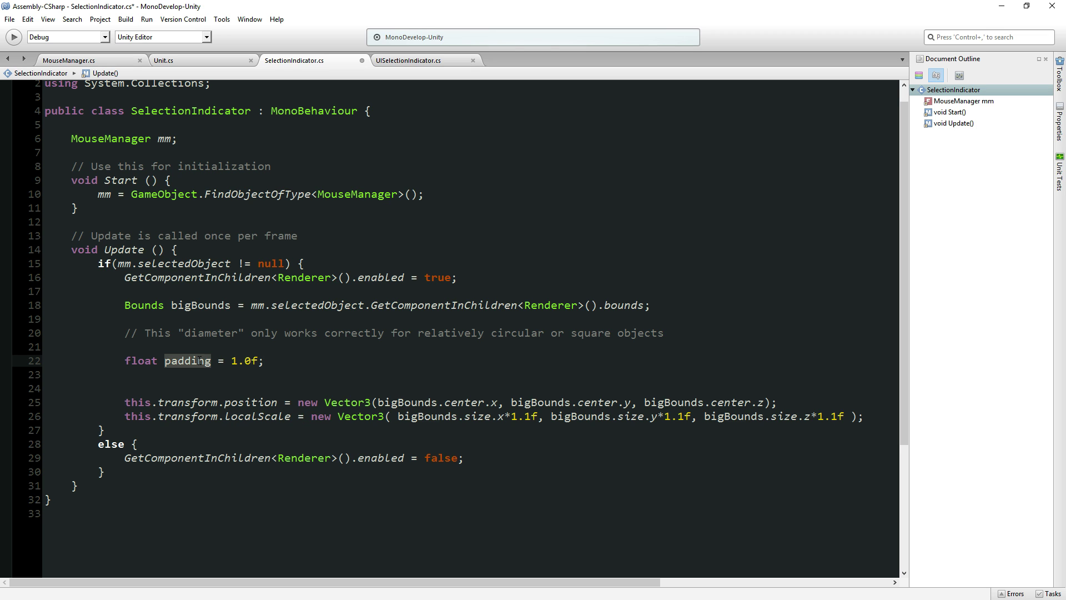
Replace the 1.1f localScale multipliers with padding and start a play test in Unity
{"action": "double_click", "coordinate": [512, 417]}
{"action": "type", "text": "padding"}
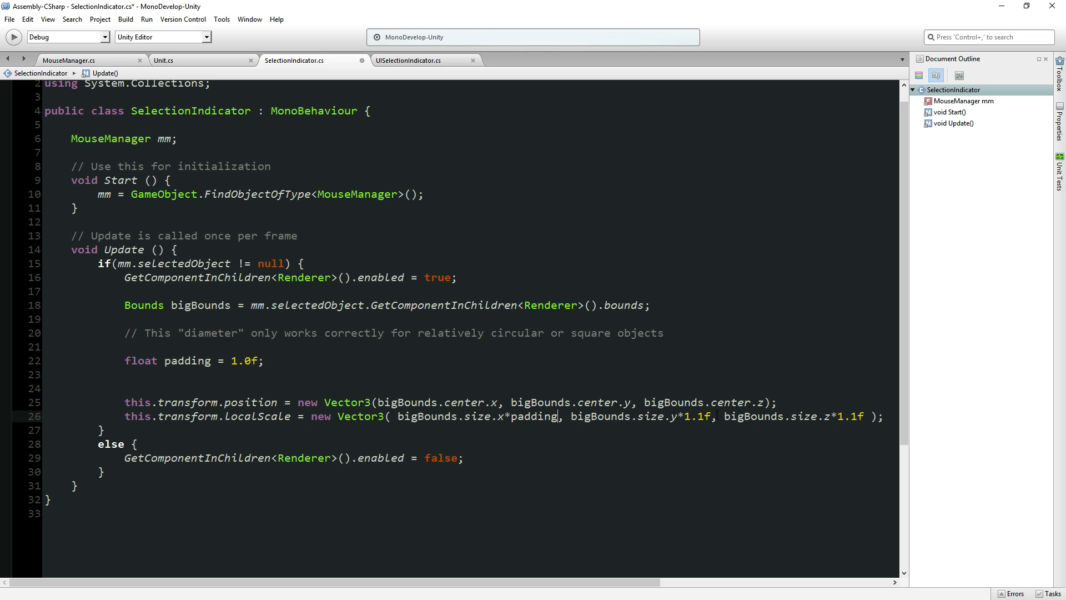
{"action": "left_click_drag", "start_coordinate": [715, 416], "coordinate": [684, 416]}
{"action": "type", "text": "padding"}
{"action": "left_click_drag", "start_coordinate": [886, 416], "coordinate": [857, 416]}
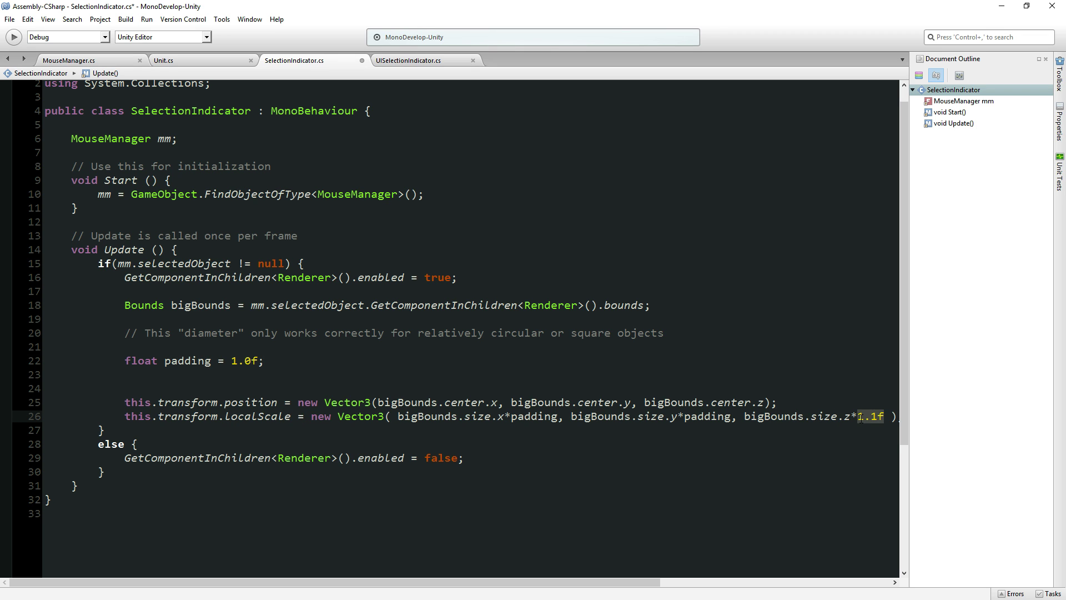
{"action": "type", "text": "padding"}
{"action": "key", "text": "alt+Tab"}
{"action": "left_click", "coordinate": [512, 32]}
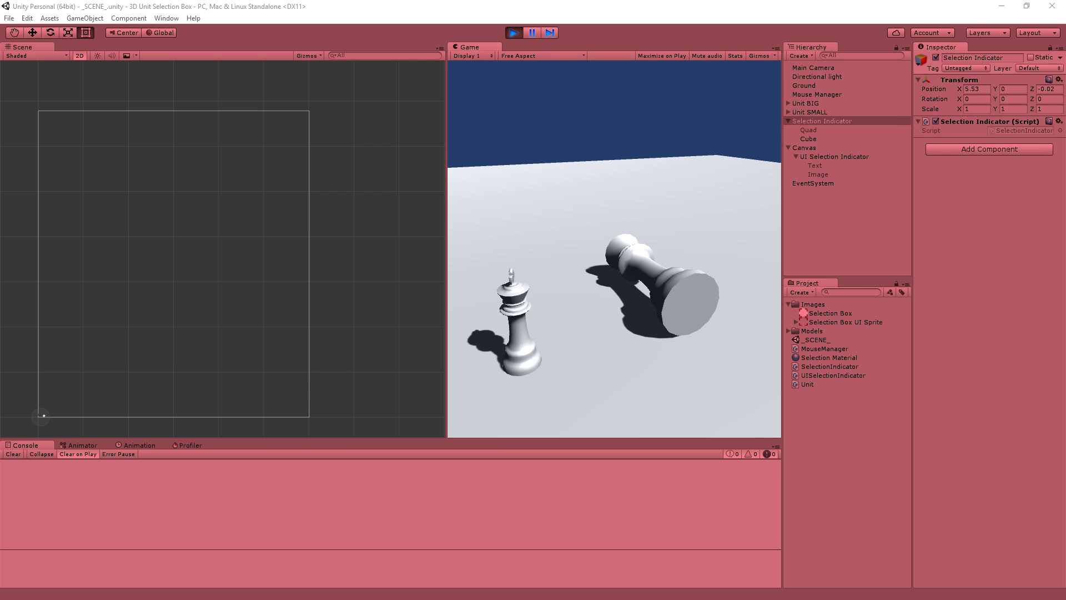
Repeatedly select the rook in Play mode to confirm the tighter 3D box, then stop
{"action": "left_click", "coordinate": [669, 297]}
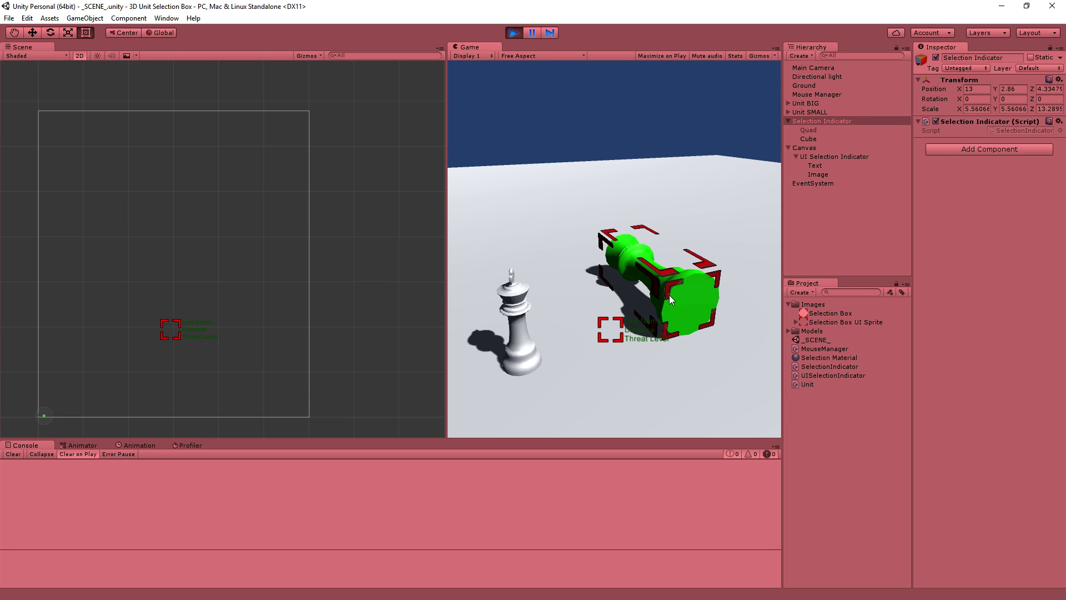
{"action": "left_click", "coordinate": [663, 337]}
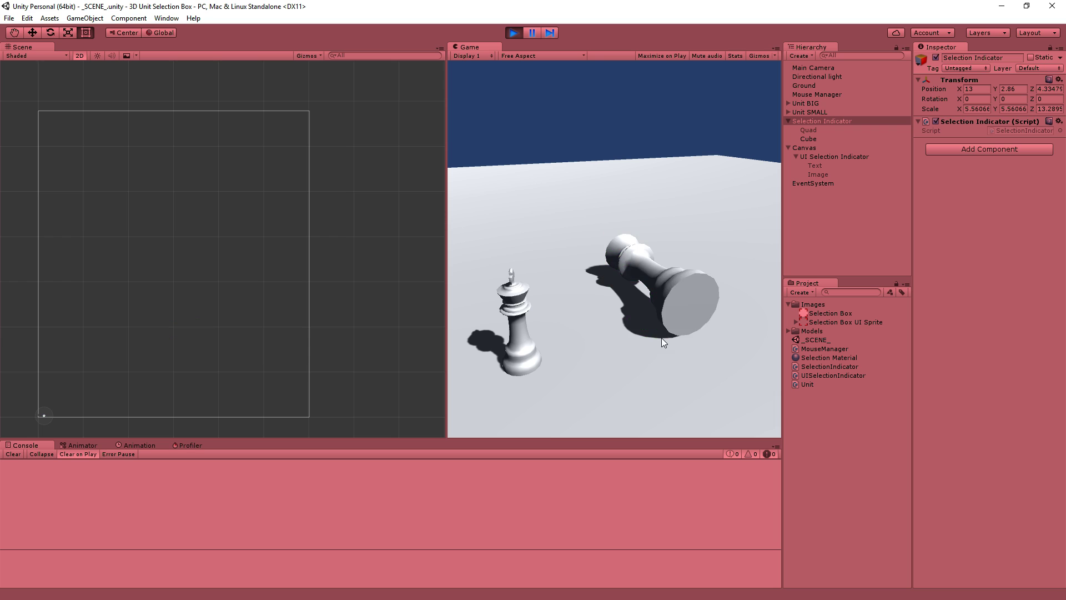
{"action": "left_click", "coordinate": [666, 327]}
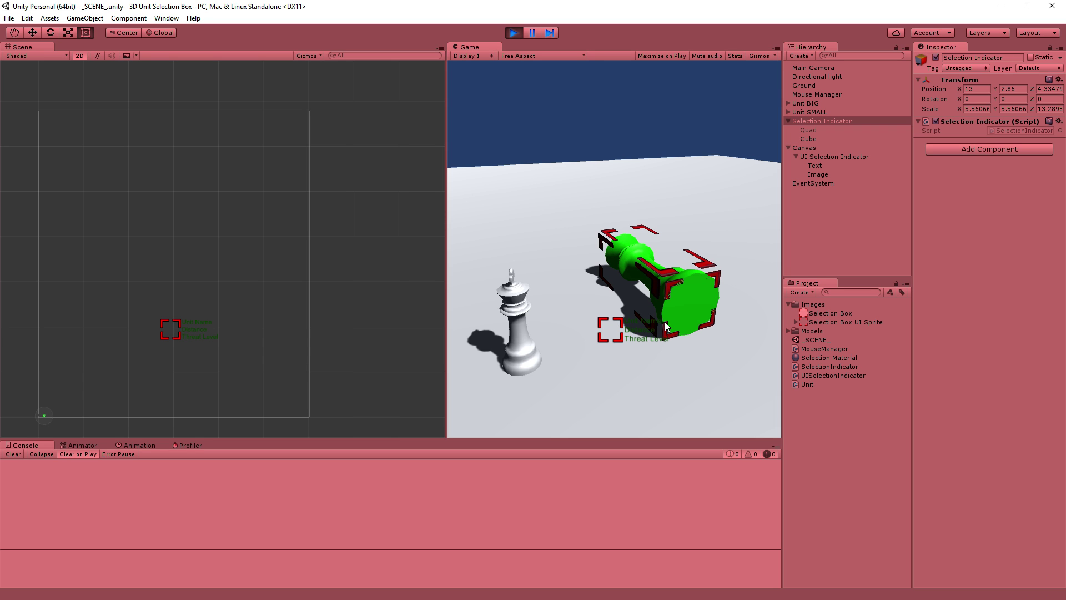
{"action": "left_click", "coordinate": [610, 334]}
{"action": "left_click", "coordinate": [674, 297]}
{"action": "left_click", "coordinate": [650, 278]}
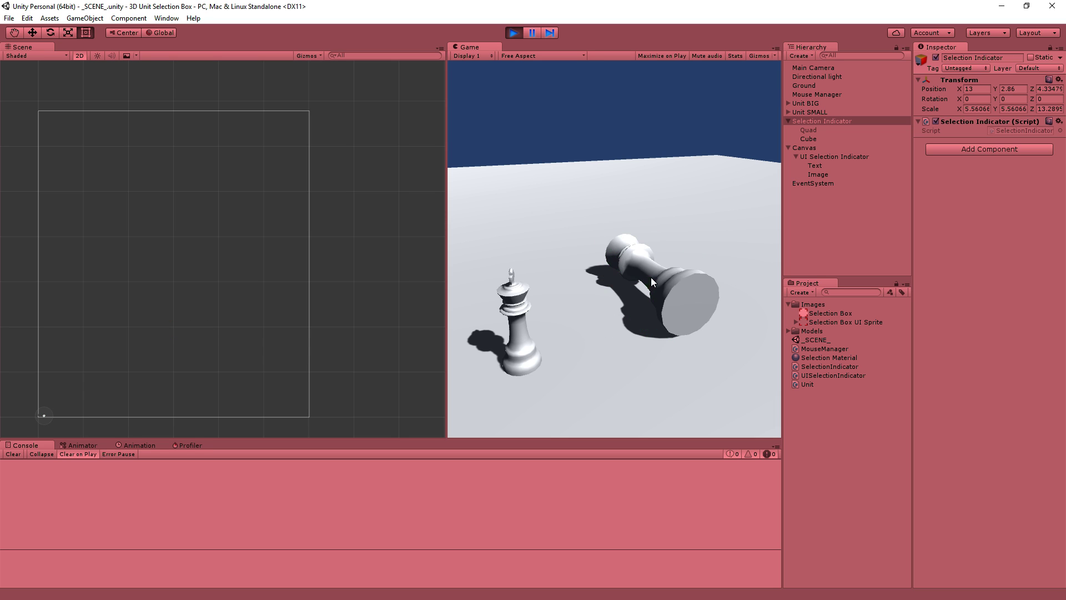
{"action": "left_click", "coordinate": [666, 280]}
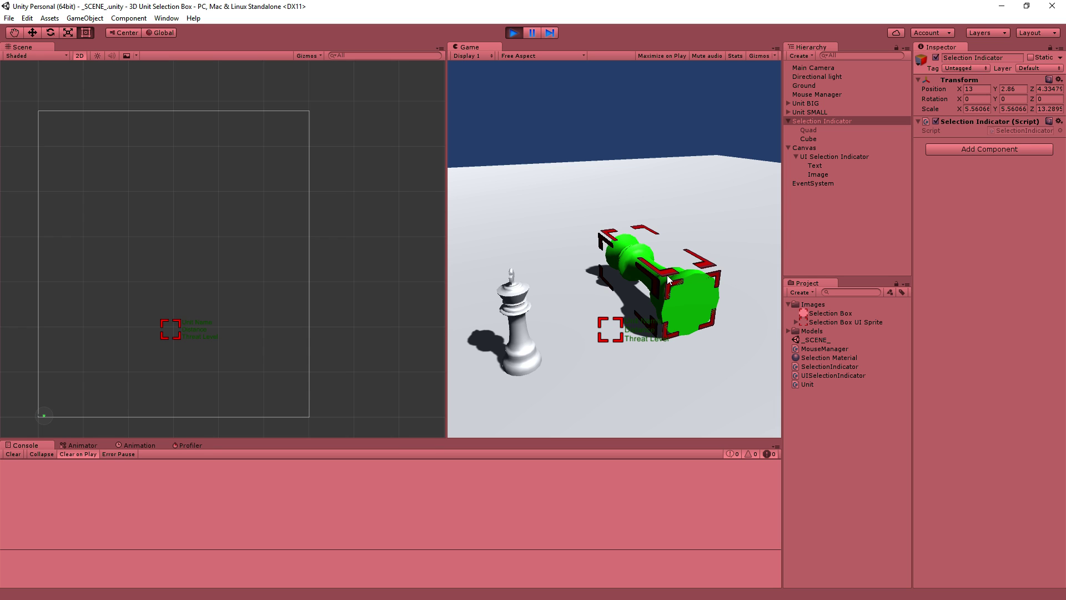
{"action": "left_click", "coordinate": [513, 33]}
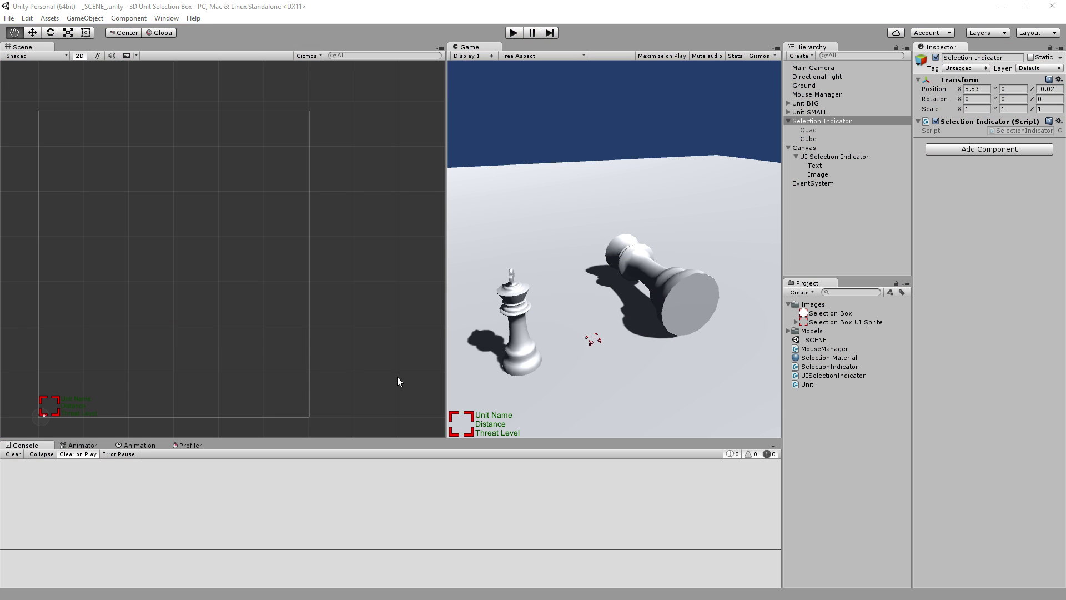
{"action": "key", "text": "alt+Tab"}
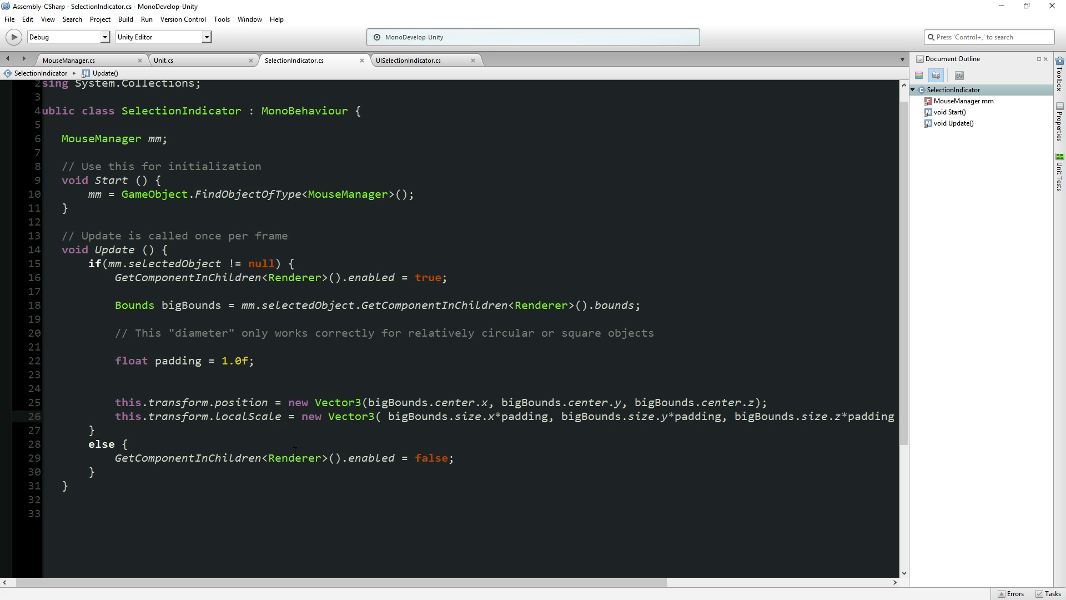
Start an 'rt.sizeDelta' statement on new line 65 below the rt.position assignment
{"action": "left_click", "coordinate": [411, 60]}
{"action": "scroll", "coordinate": [444, 278], "scroll_direction": "down", "scroll_amount": 5}
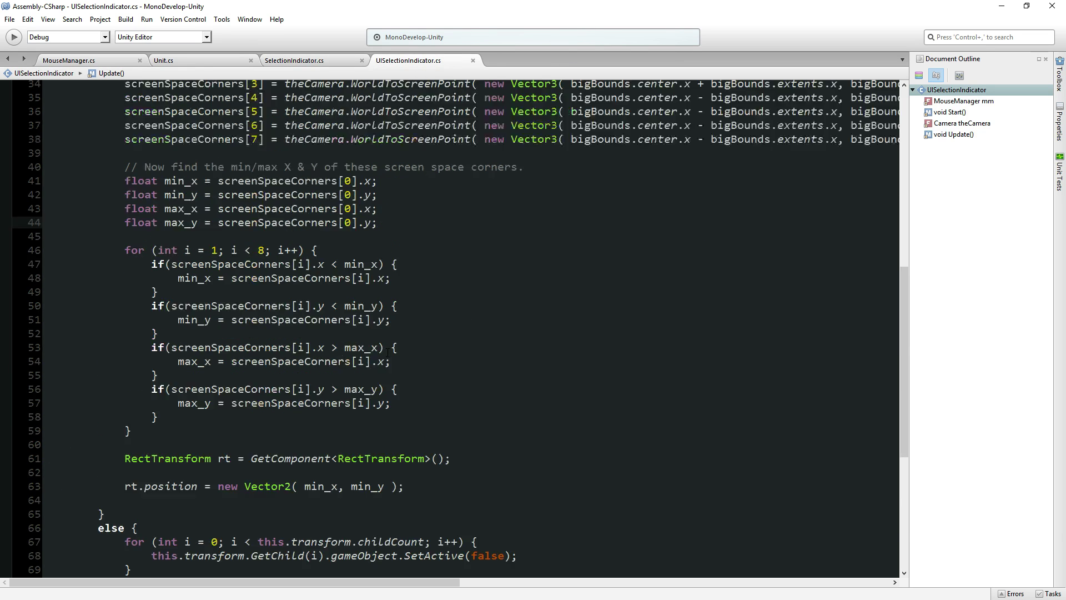
{"action": "scroll", "coordinate": [444, 277], "scroll_direction": "down", "scroll_amount": 5}
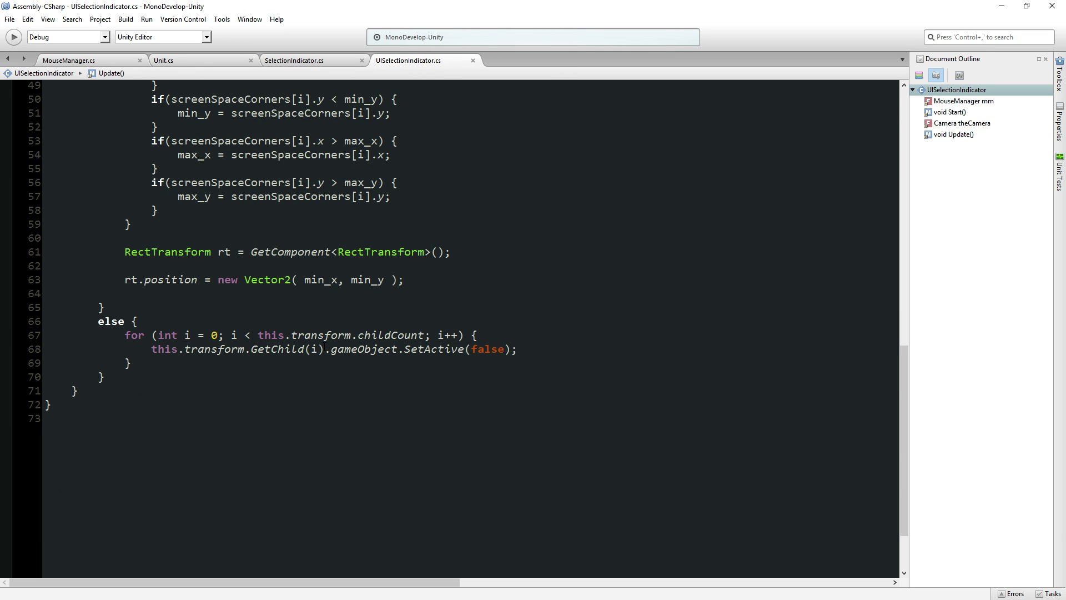
{"action": "scroll", "coordinate": [305, 333], "scroll_direction": "up", "scroll_amount": 1}
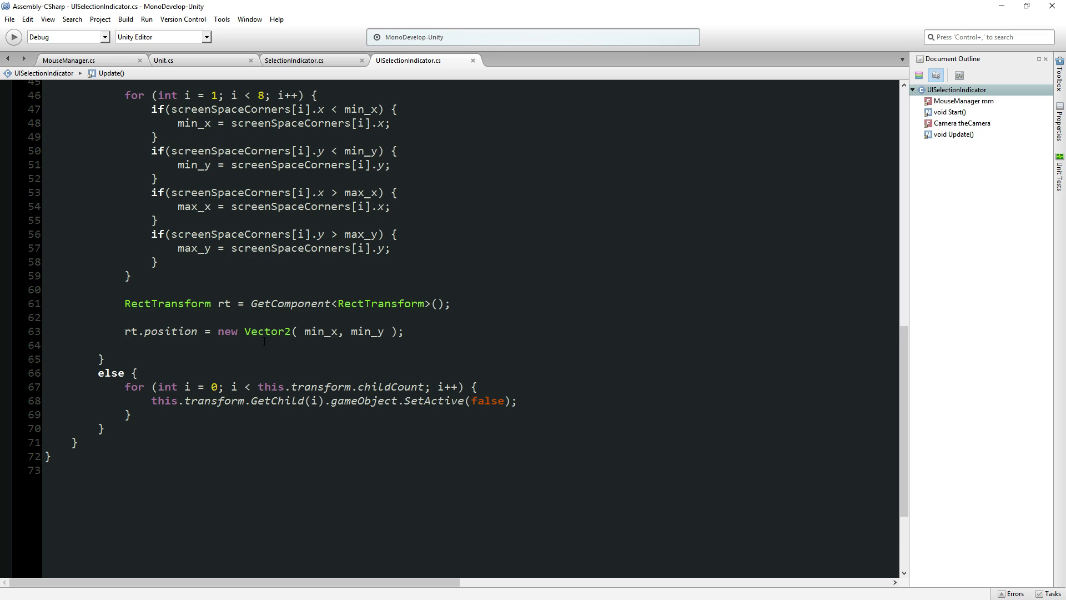
{"action": "left_click", "coordinate": [199, 336]}
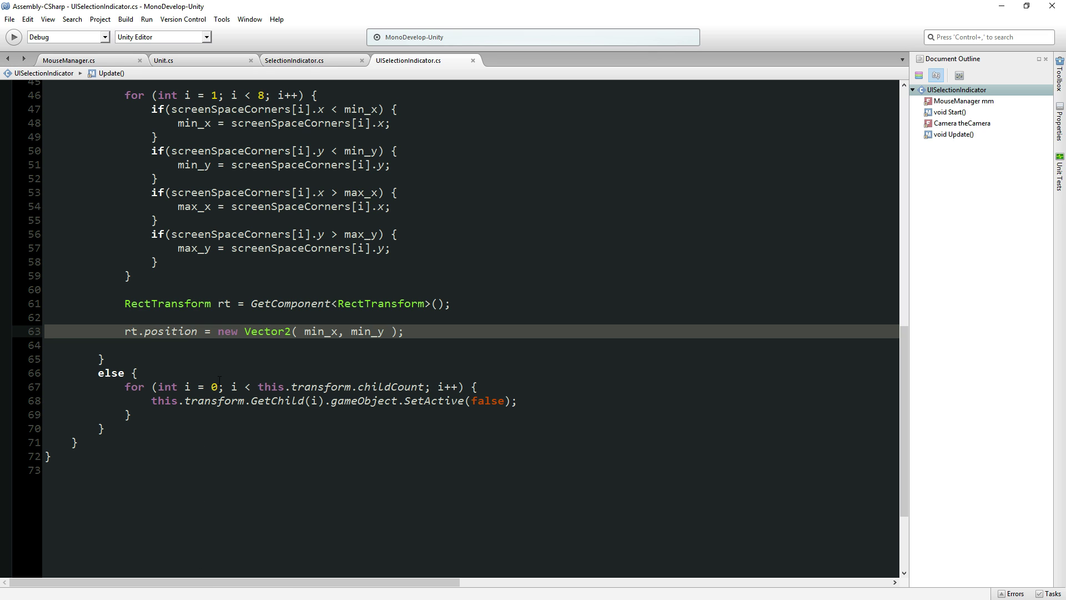
{"action": "left_click", "coordinate": [238, 349]}
{"action": "key", "text": "Return"}
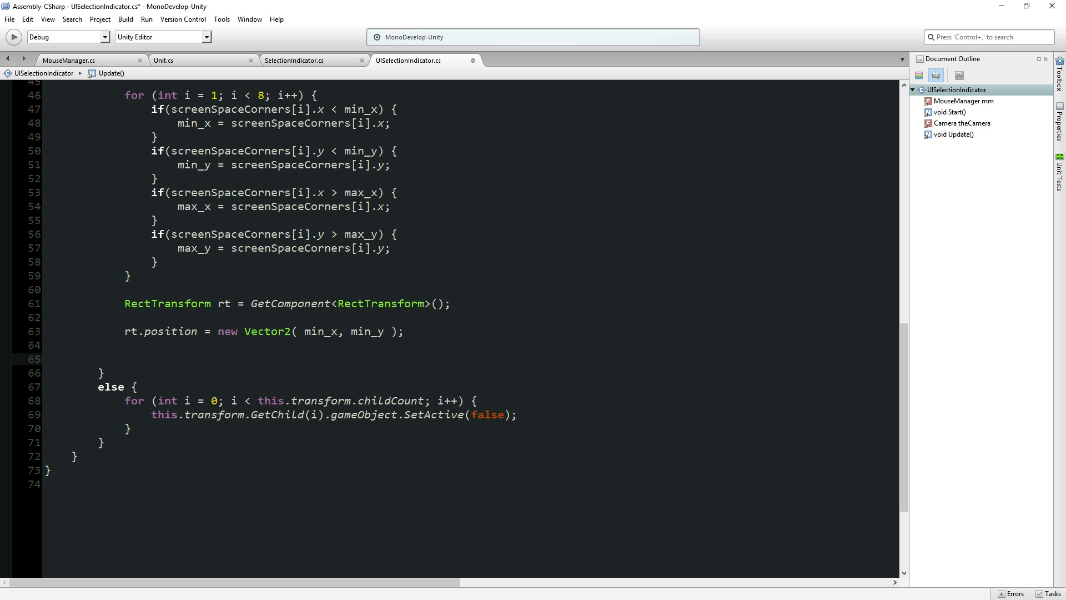
{"action": "type", "text": "rt."}
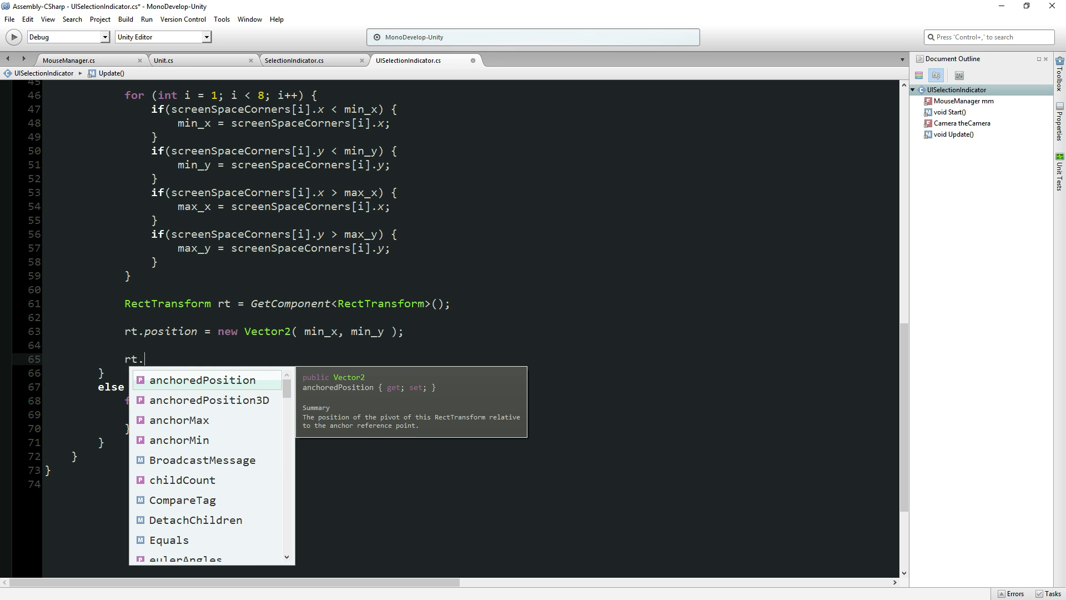
{"action": "type", "text": "sca"}
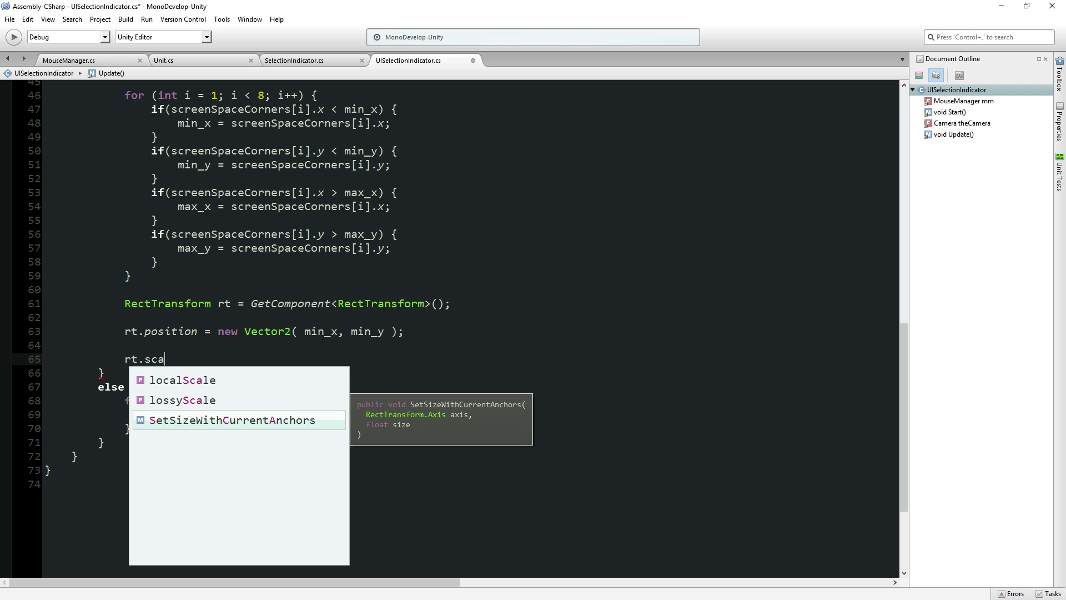
{"action": "key", "text": "BackSpace"}
{"action": "key", "text": "BackSpace"}
{"action": "type", "text": "i"}
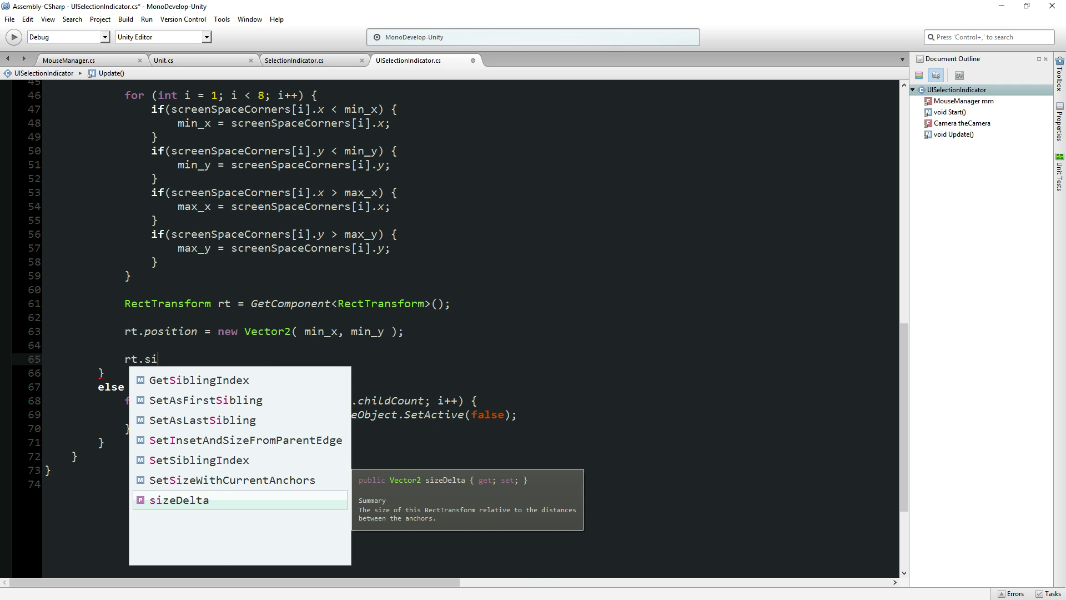
{"action": "type", "text": "z"}
{"action": "key", "text": "Return"}
{"action": "key", "text": "alt+Tab"}
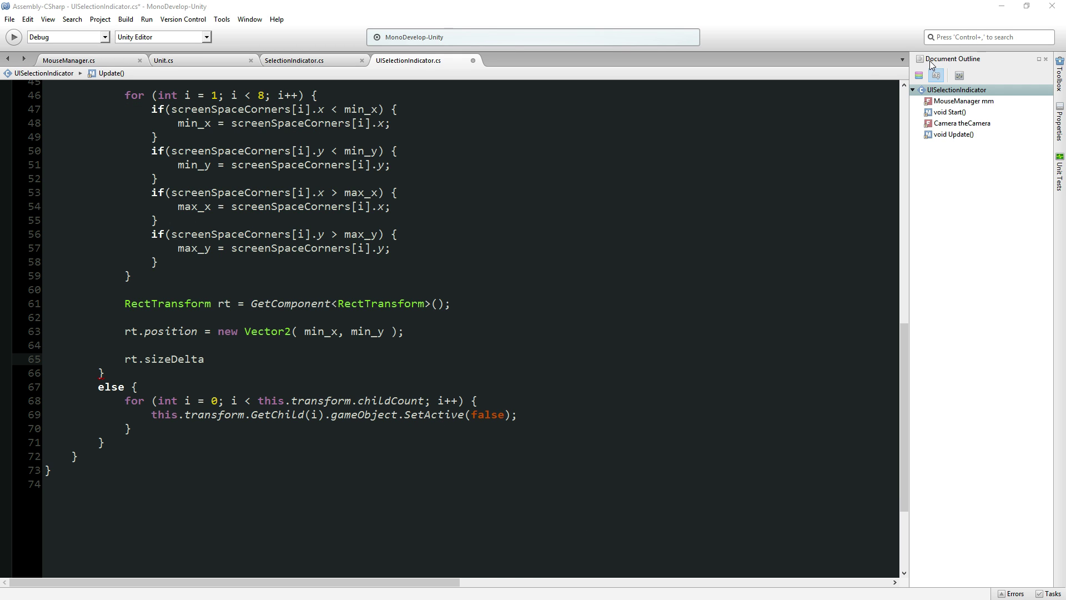
{"action": "key", "text": "alt+Tab"}
{"action": "key", "text": "alt+Tab"}
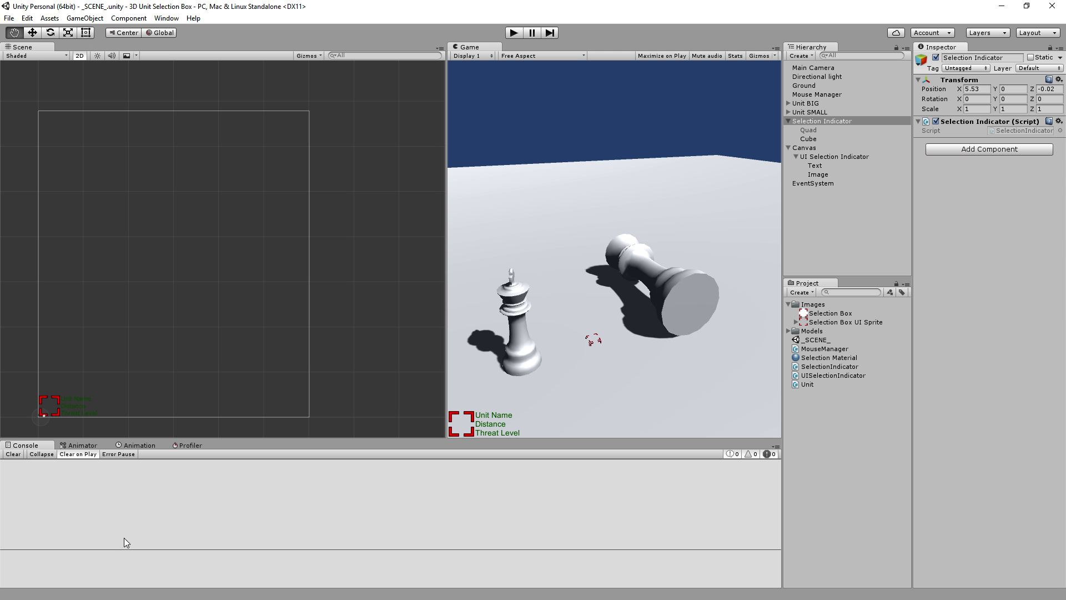
Select the UI Selection Indicator and drag its Width, resizing it to 102.13 × 112.2
{"action": "left_click", "coordinate": [814, 158]}
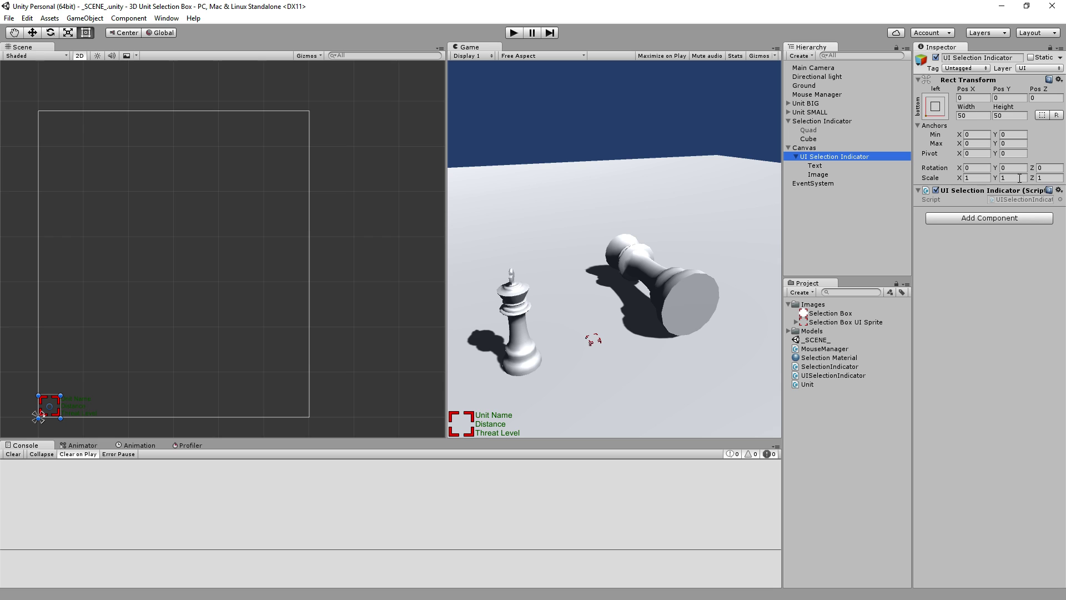
{"action": "mouse_move", "coordinate": [969, 109]}
{"action": "left_mouse_down"}
{"action": "mouse_move", "coordinate": [173, 137]}
{"action": "mouse_move", "coordinate": [994, 109]}
{"action": "mouse_move", "coordinate": [242, 78]}
{"action": "left_mouse_up"}
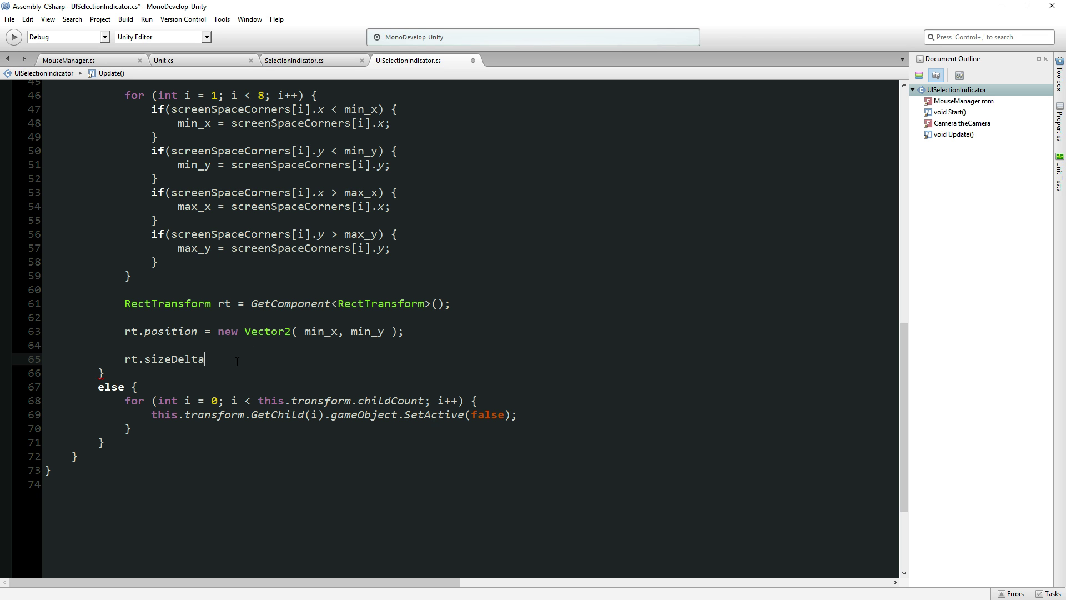
Set rt.sizeDelta to new Vector2(max_x - min_x, max_y - min_y) on line 65 and save
{"action": "type", "text": " = n"}
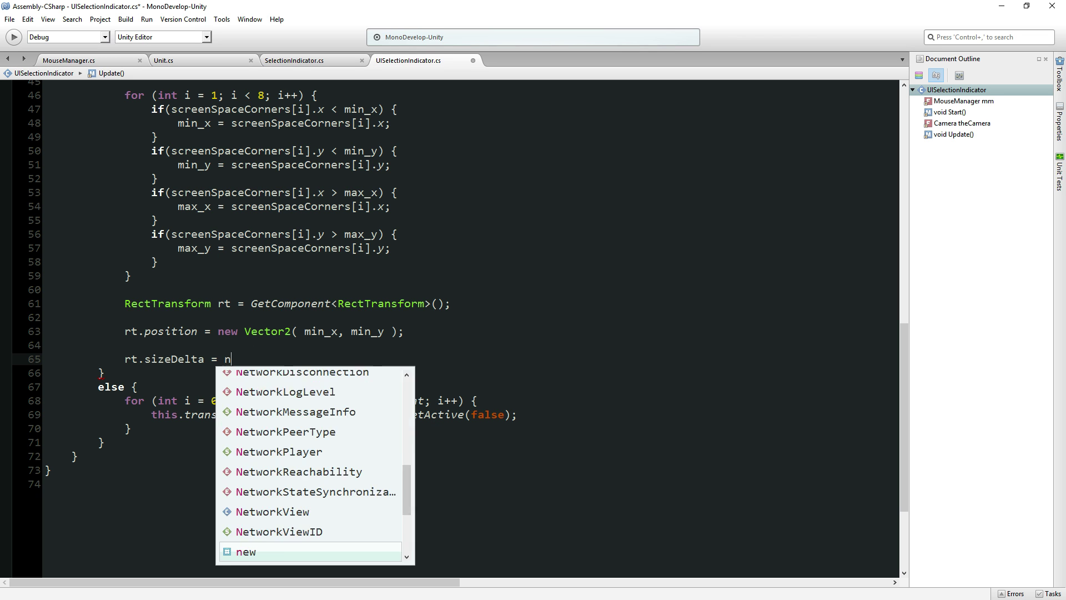
{"action": "type", "text": "ew Ve"}
{"action": "key", "text": "Return"}
{"action": "type", "text": "()"}
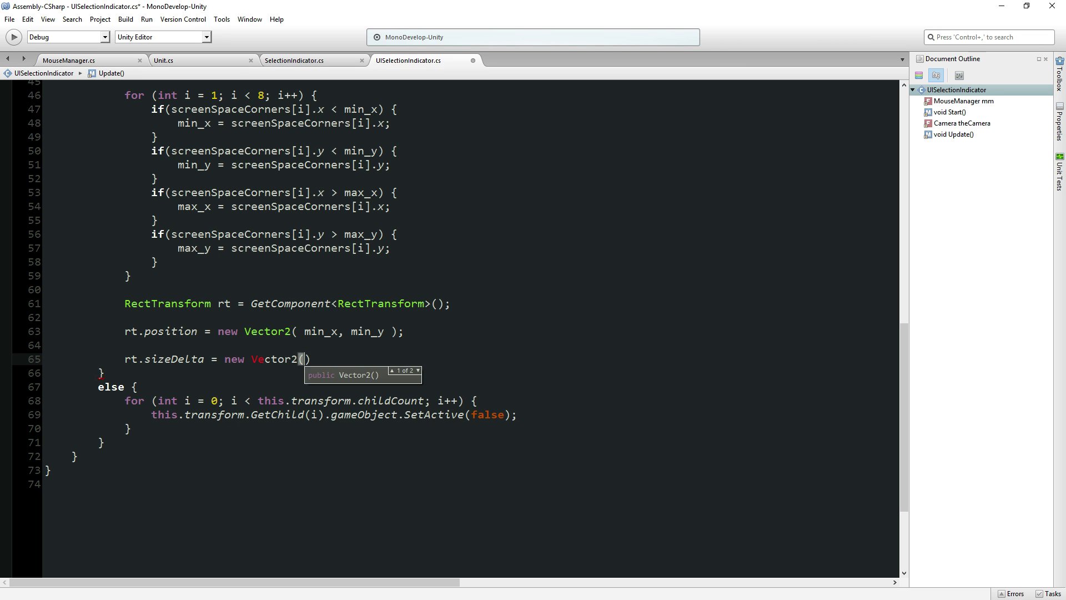
{"action": "type", "text": ";"}
{"action": "key", "text": "Left"}
{"action": "key", "text": "Left"}
{"action": "key", "text": "Left"}
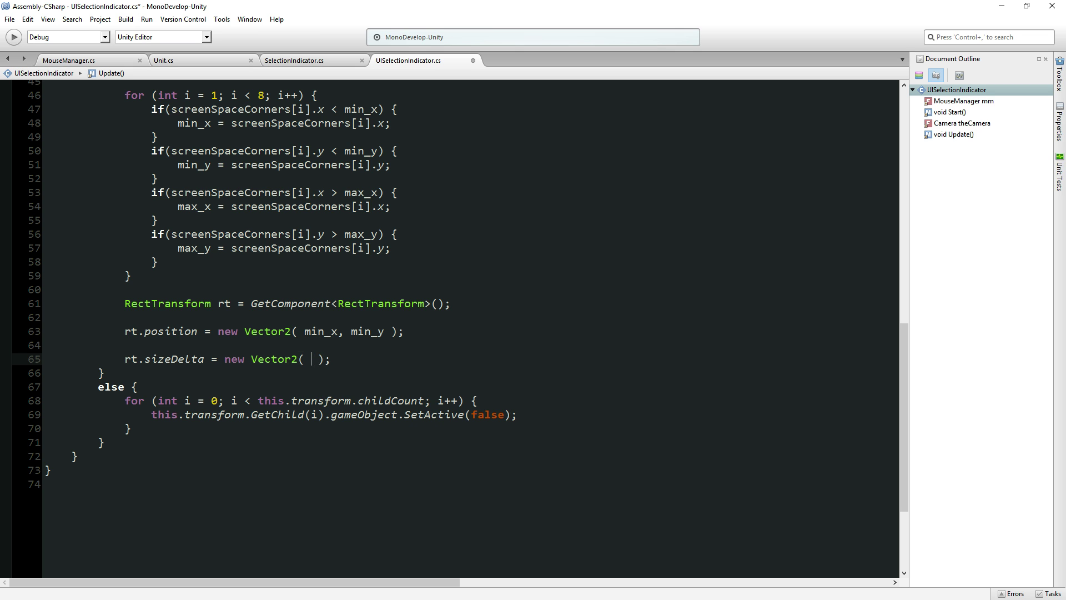
{"action": "type", "text": "max_x - "}
{"action": "type", "text": "min_x"}
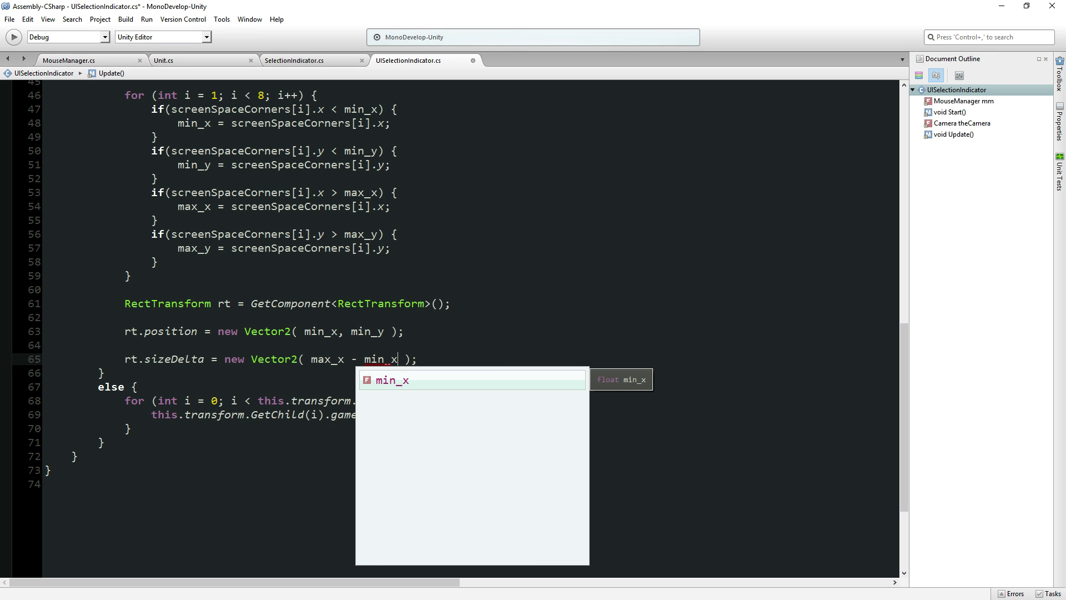
{"action": "type", "text": ", ma"}
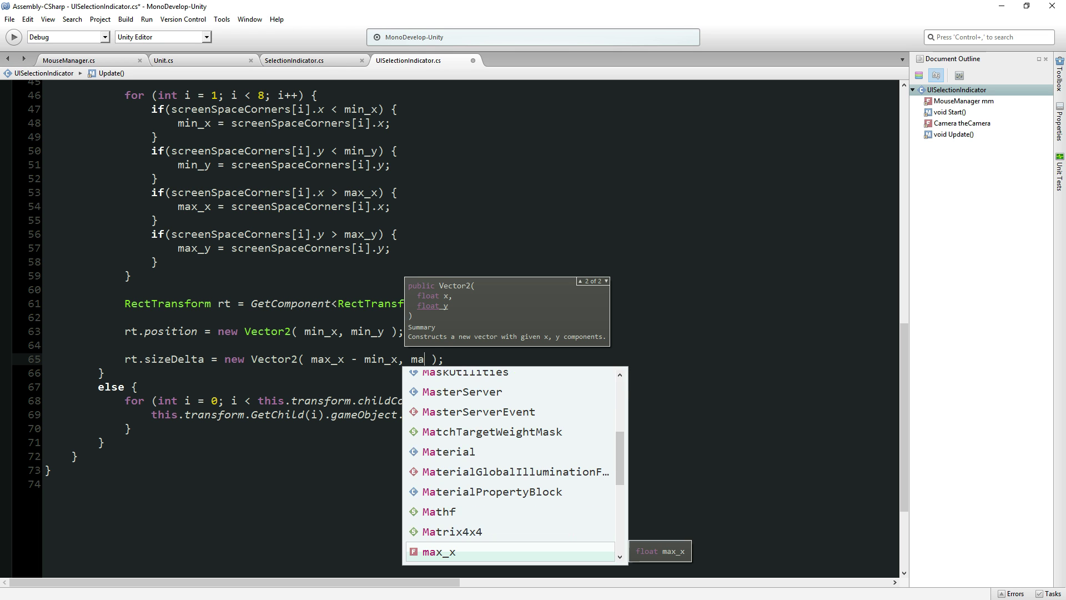
{"action": "type", "text": "x_y - min_"}
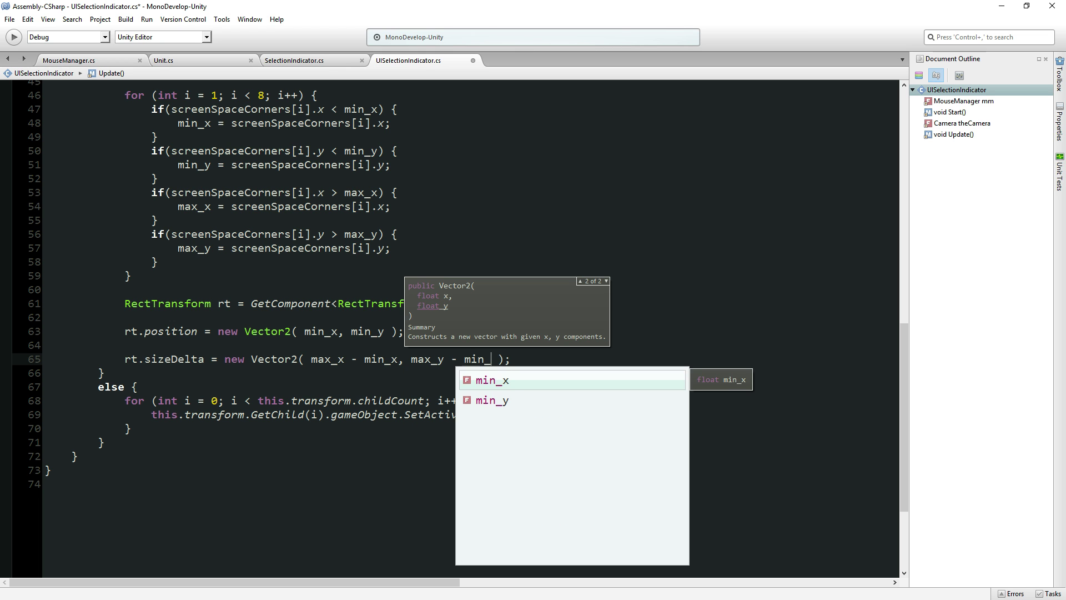
{"action": "type", "text": "y"}
{"action": "key", "text": "ctrl+s"}
Play-test the game, clicking the rook and king to check the selection box
{"action": "key", "text": "alt+Tab"}
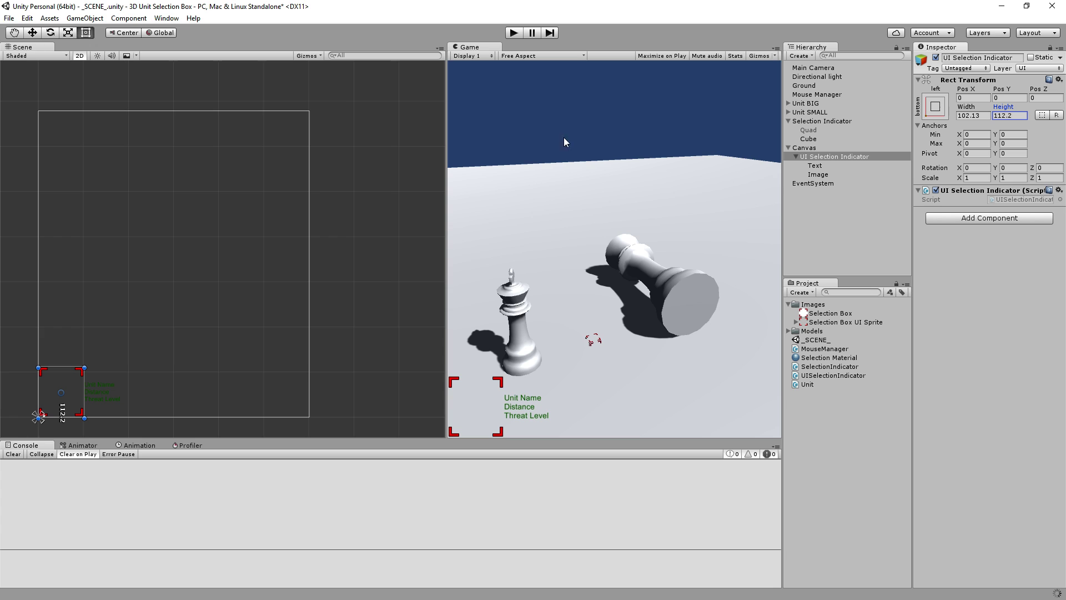
{"action": "left_click", "coordinate": [515, 33]}
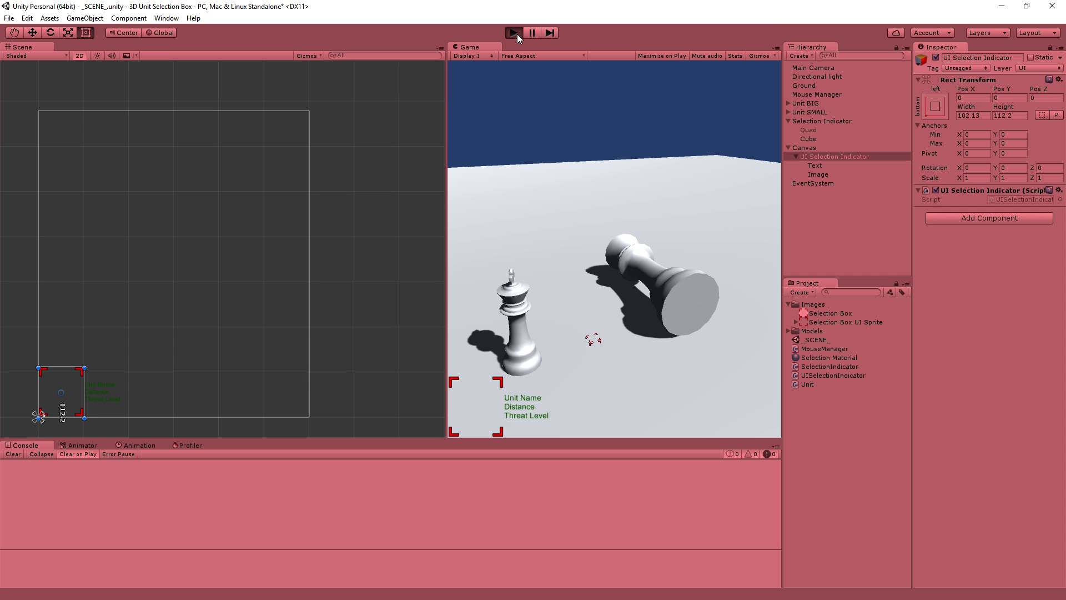
{"action": "left_click", "coordinate": [665, 298]}
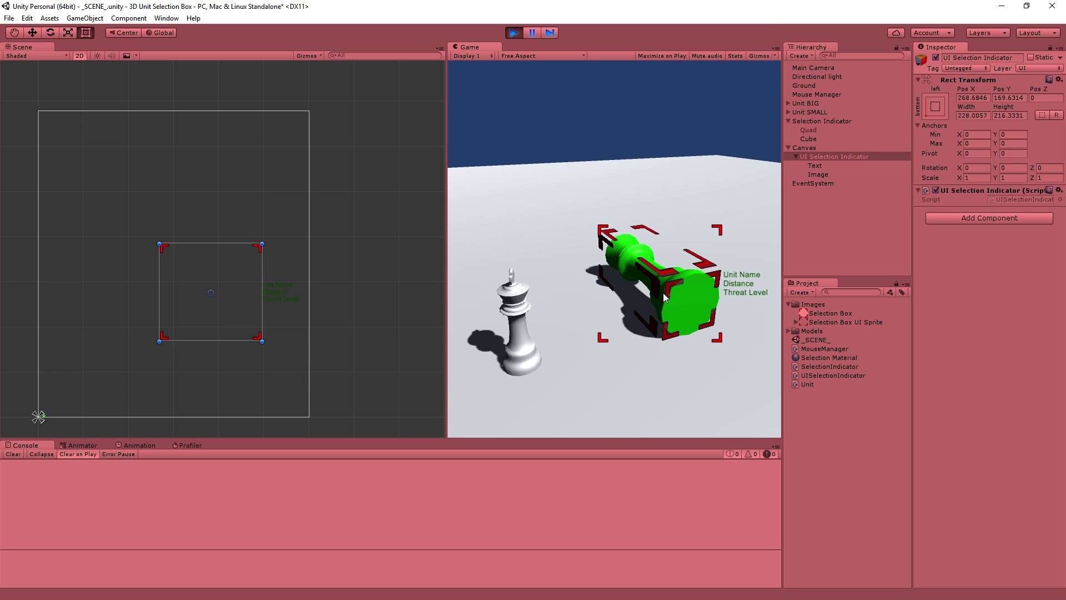
{"action": "left_click", "coordinate": [516, 327]}
{"action": "left_click", "coordinate": [661, 295]}
{"action": "left_click", "coordinate": [515, 32]}
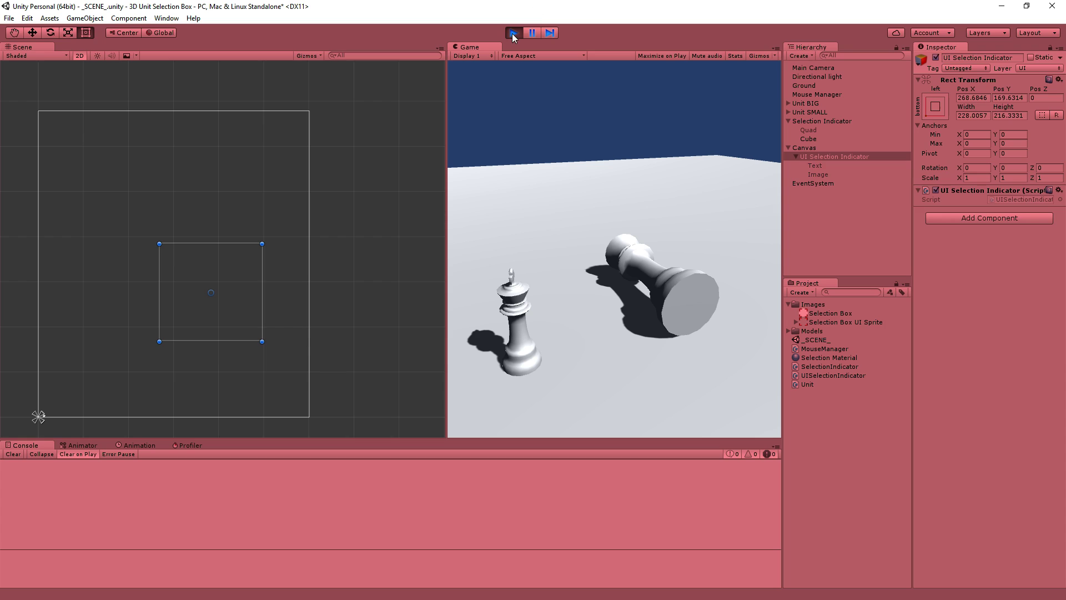
Rename Selection Indicator to '3d Selection Indicator' and disable it
{"action": "left_click", "coordinate": [831, 122]}
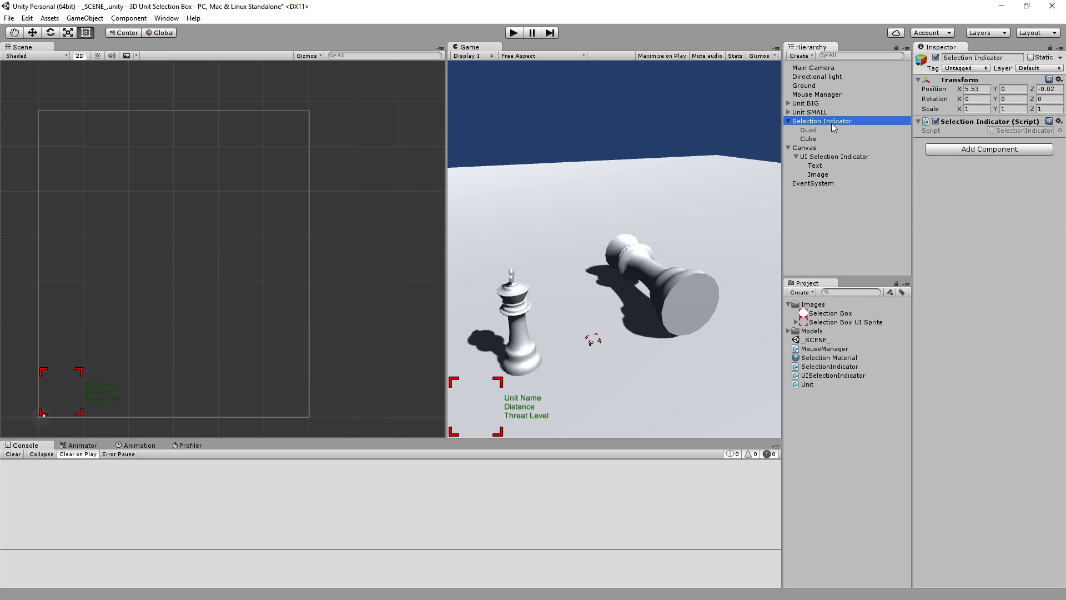
{"action": "left_click", "coordinate": [951, 58]}
{"action": "type", "text": "3d Selection Indicator"}
{"action": "key", "text": "Return"}
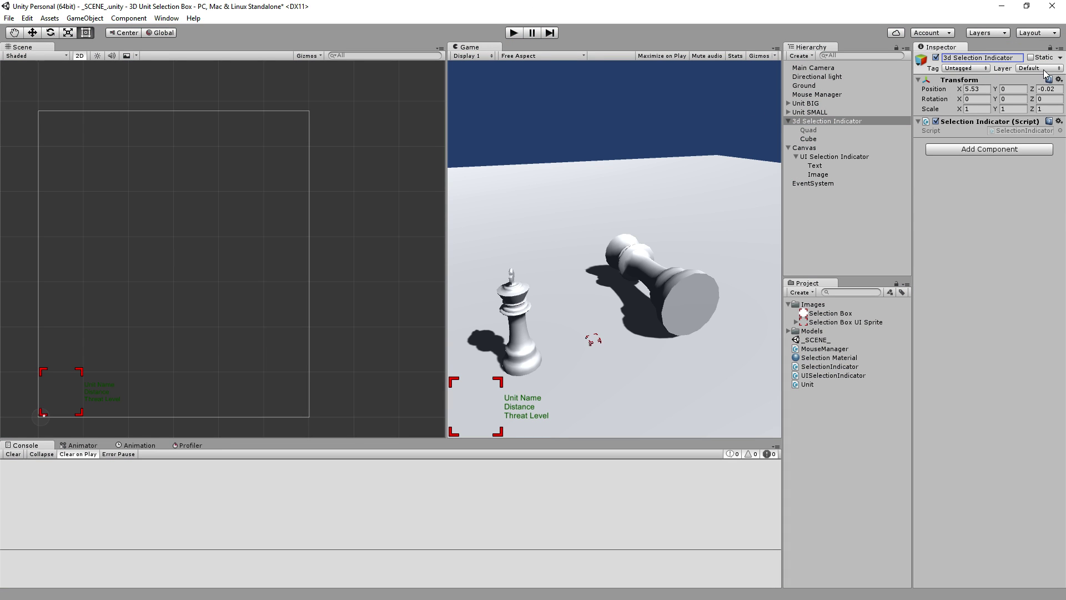
{"action": "left_click", "coordinate": [936, 57]}
Play again with a wider Game view to confirm the UI box fits the piece
{"action": "left_click", "coordinate": [513, 33]}
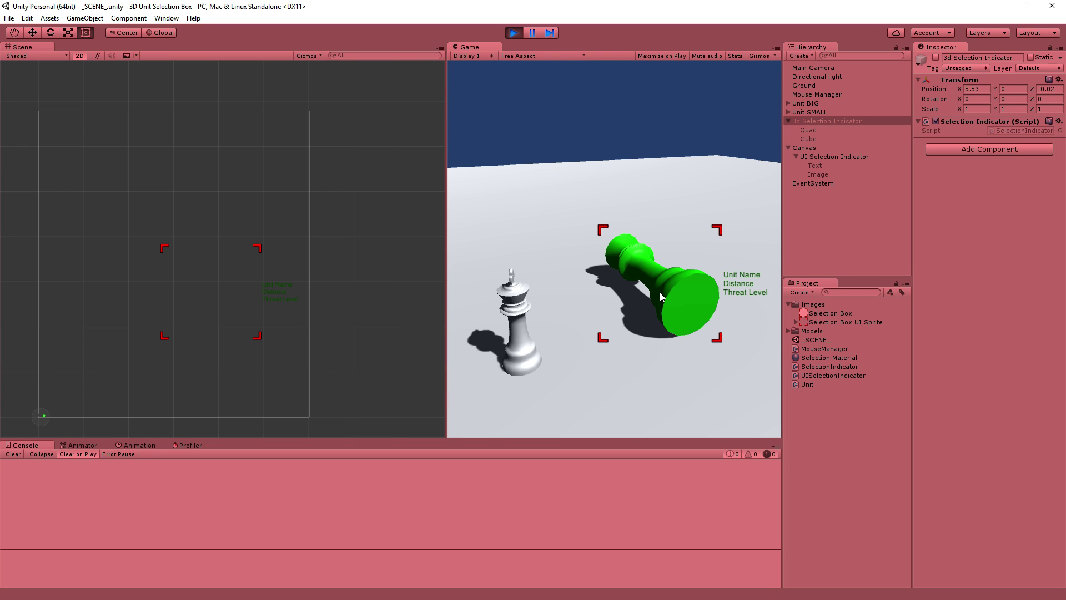
{"action": "mouse_move", "coordinate": [534, 337]}
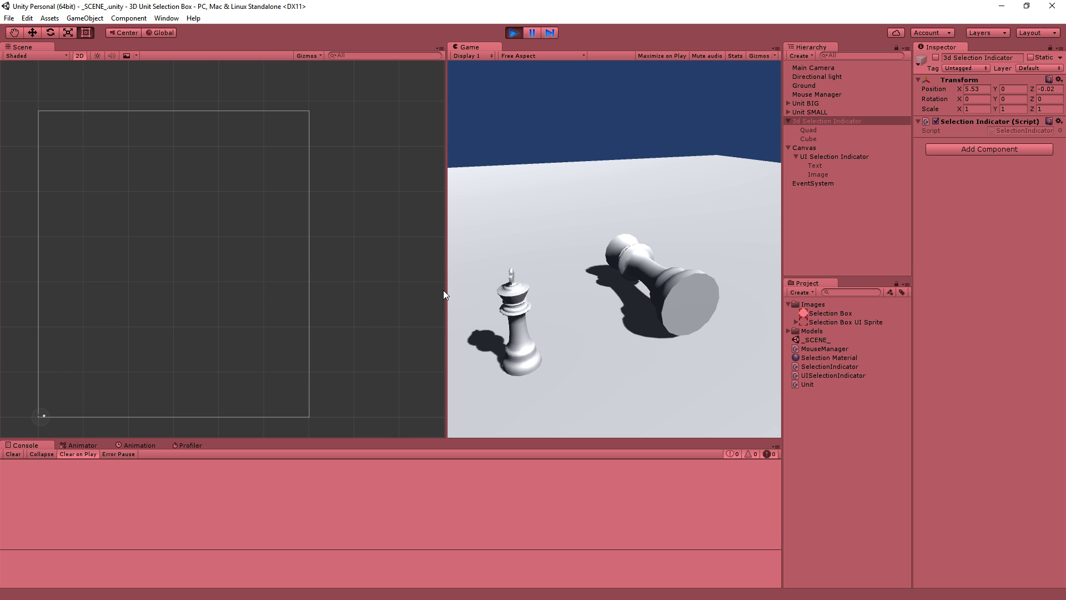
{"action": "left_click_drag", "start_coordinate": [446, 289], "coordinate": [330, 274]}
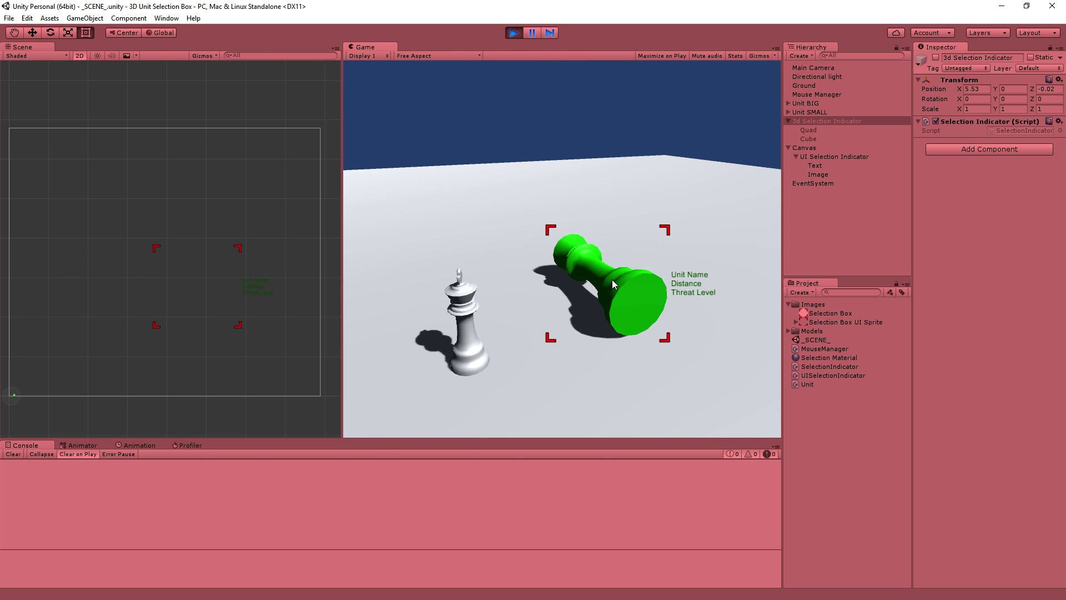
{"action": "left_click", "coordinate": [514, 32]}
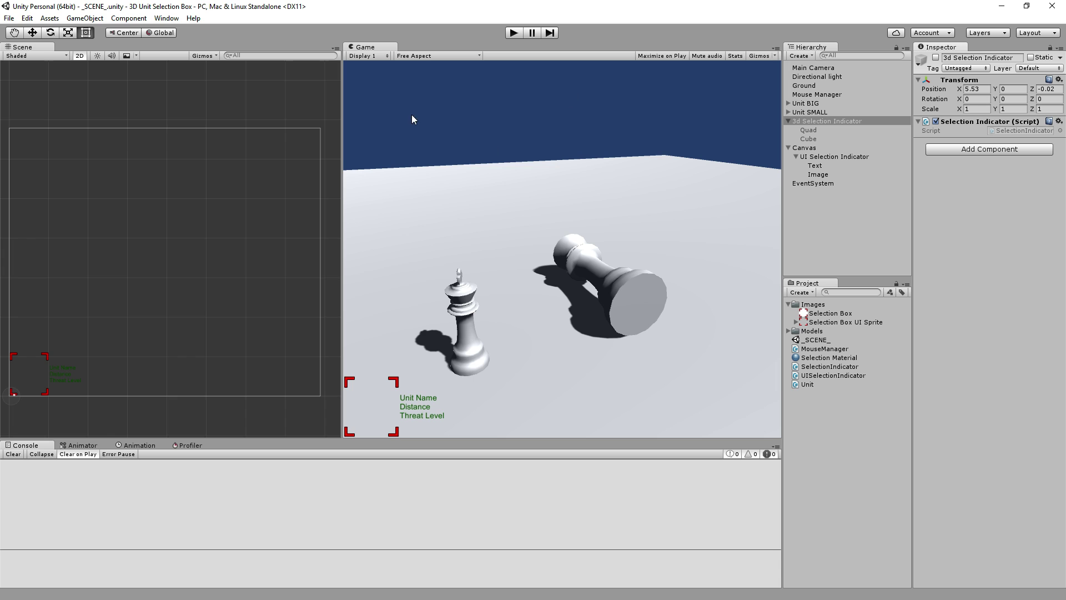
Select the Main Camera, switch the Scene view to 3D, and raise the camera above the board
{"action": "left_click", "coordinate": [830, 68]}
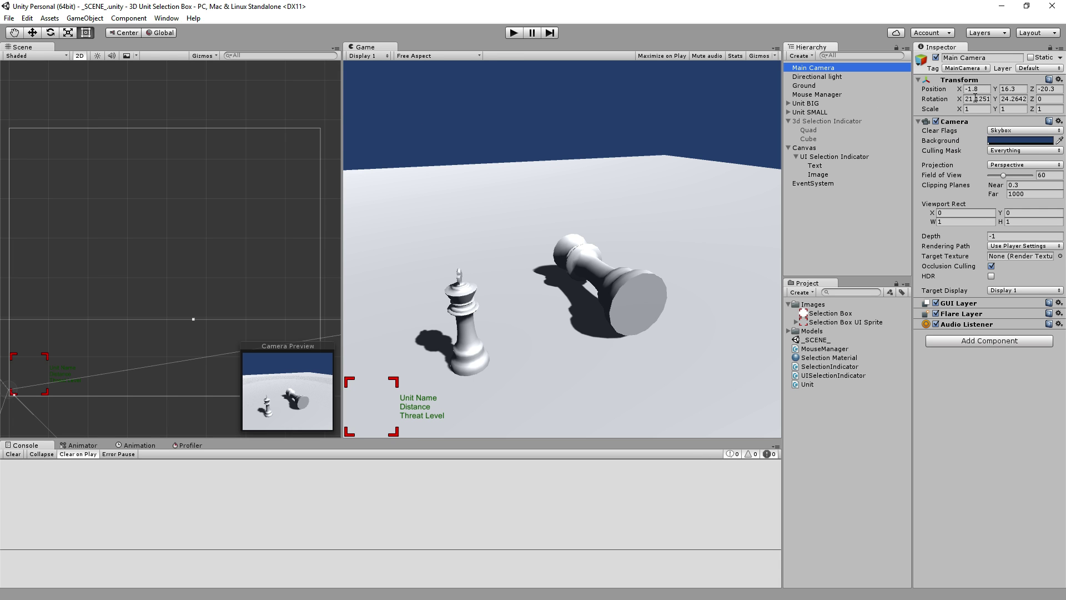
{"action": "left_click_drag", "start_coordinate": [999, 104], "coordinate": [990, 102]}
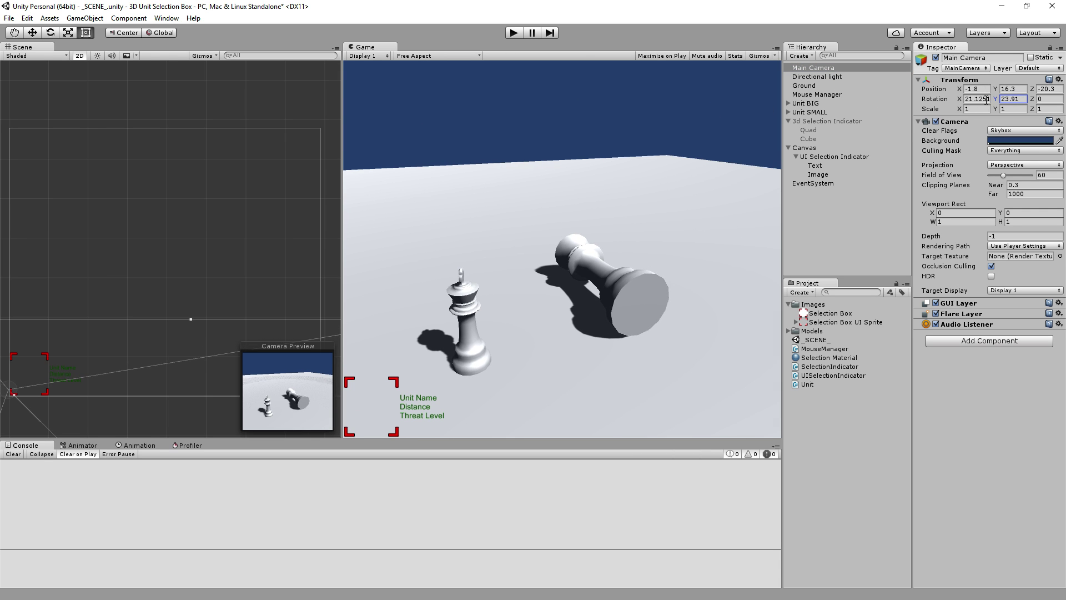
{"action": "left_click", "coordinate": [80, 55]}
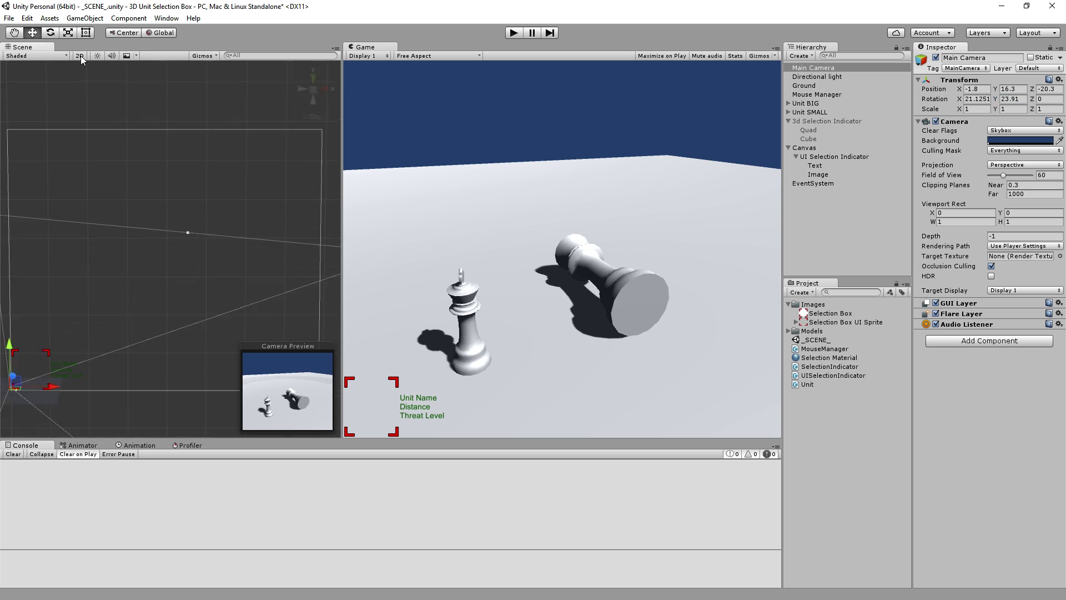
{"action": "scroll", "coordinate": [134, 189], "scroll_direction": "down", "scroll_amount": 3}
{"action": "scroll", "coordinate": [272, 118], "scroll_direction": "up", "scroll_amount": 2}
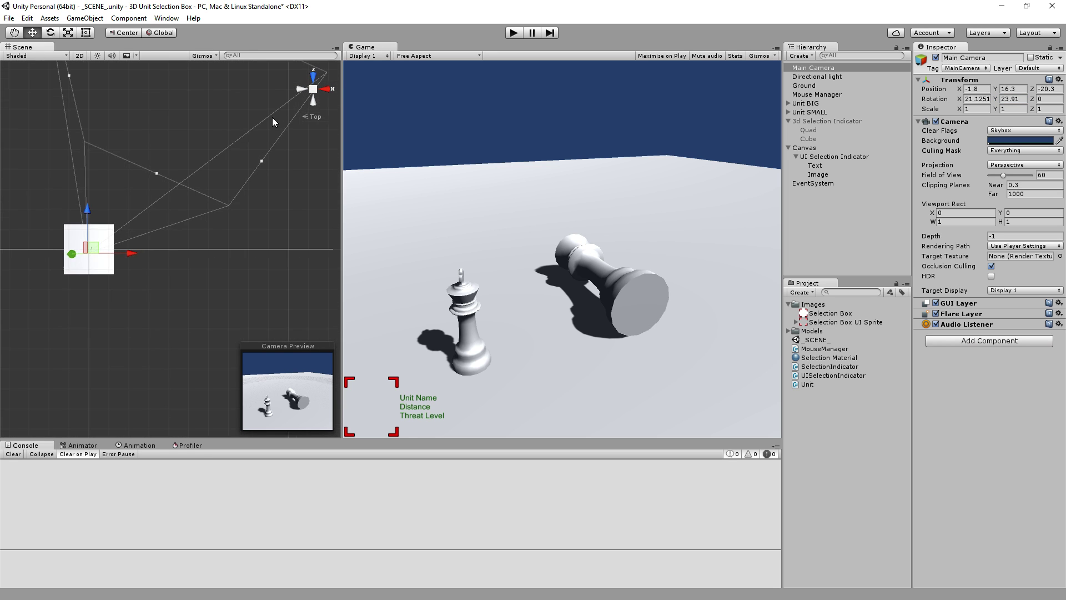
{"action": "scroll", "coordinate": [308, 118], "scroll_direction": "up", "scroll_amount": 2}
{"action": "scroll", "coordinate": [131, 199], "scroll_direction": "up", "scroll_amount": 3}
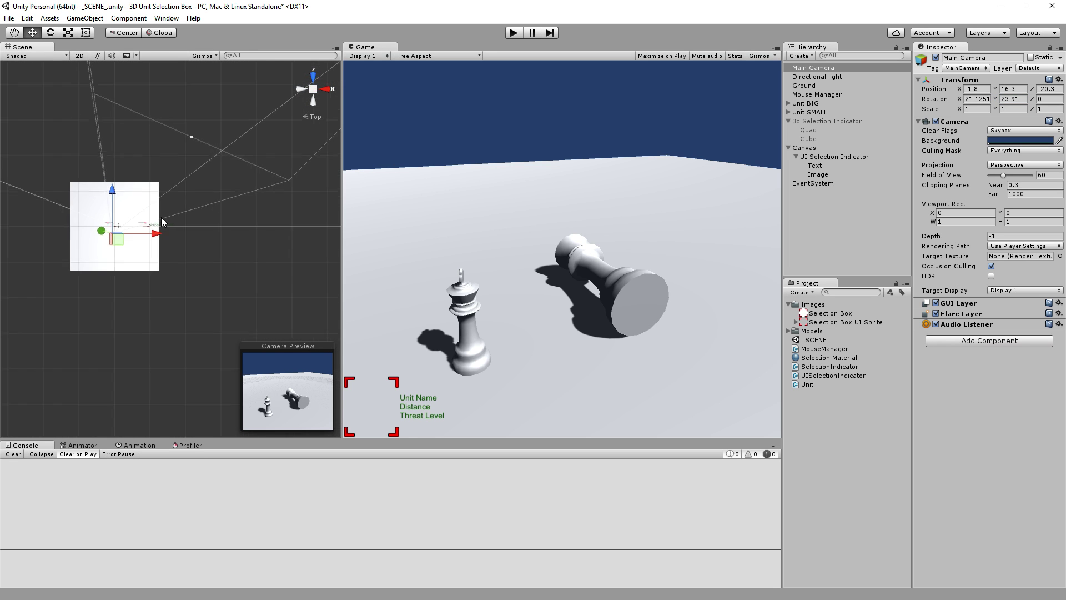
{"action": "scroll", "coordinate": [143, 253], "scroll_direction": "up", "scroll_amount": 2}
{"action": "mouse_move", "coordinate": [132, 245]}
{"action": "left_mouse_down"}
{"action": "mouse_move", "coordinate": [111, 195]}
{"action": "mouse_move", "coordinate": [122, 202]}
{"action": "left_mouse_up"}
Set the camera's X rotation to 82.5 and lower it toward the chess pieces
{"action": "double_click", "coordinate": [976, 99]}
{"action": "type", "text": "82.5"}
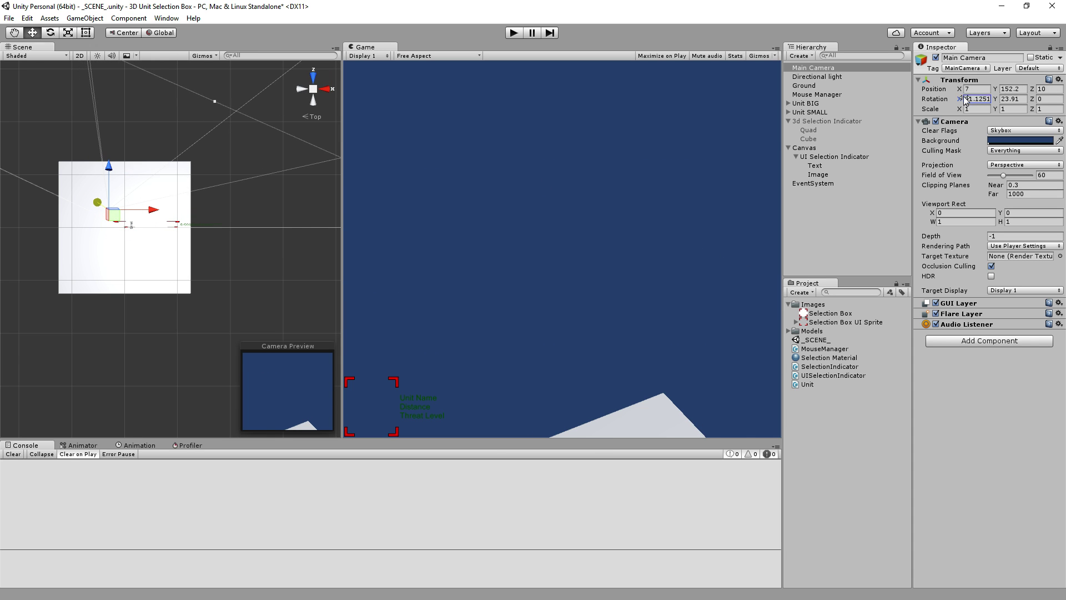
{"action": "key", "text": "Return"}
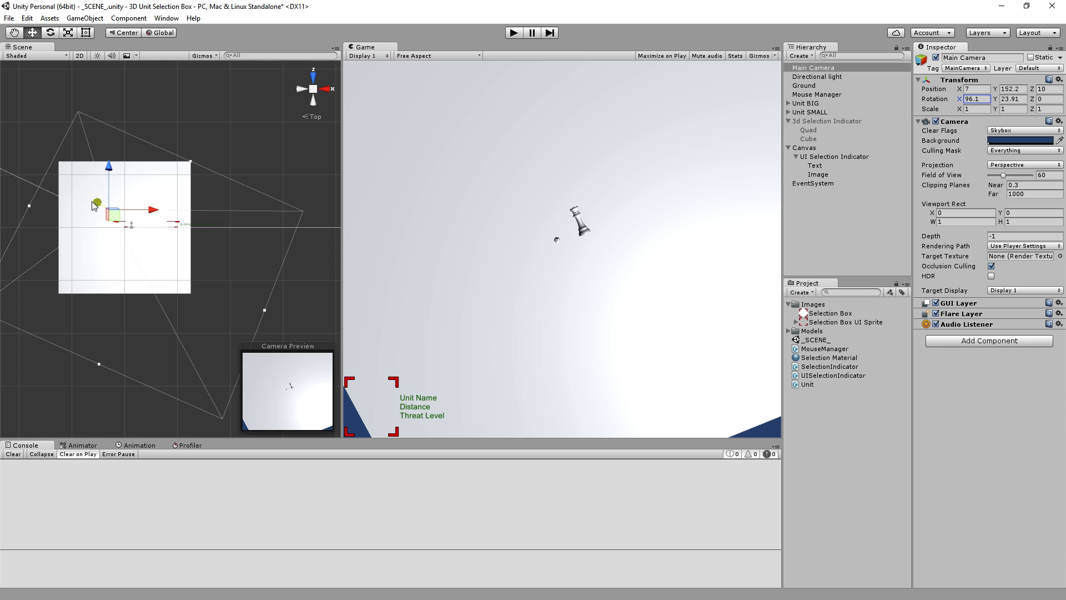
{"action": "left_click_drag", "start_coordinate": [103, 211], "coordinate": [111, 236]}
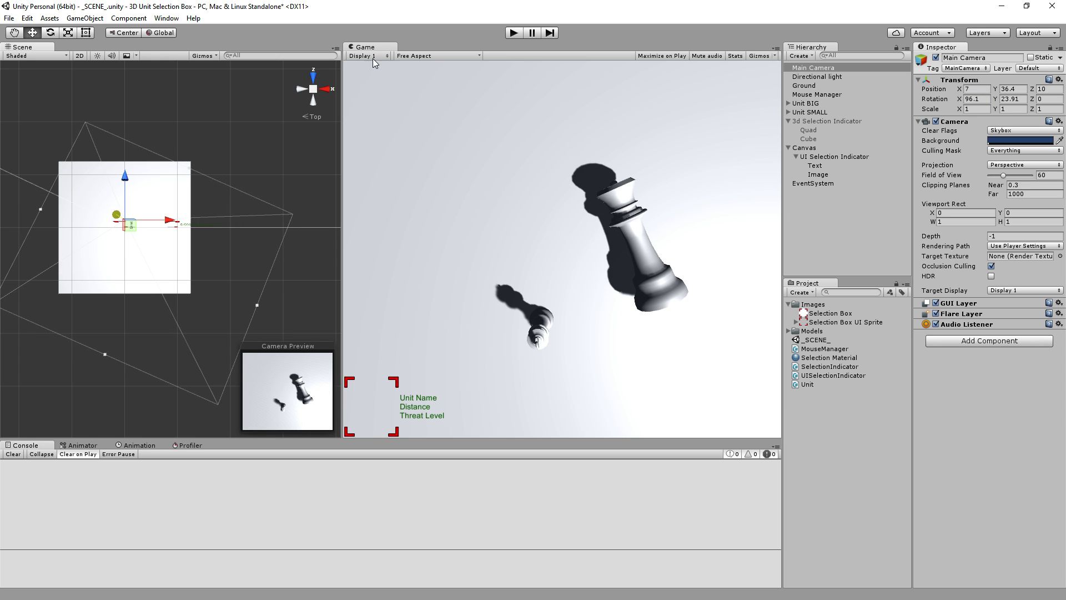
{"action": "left_click", "coordinate": [512, 34]}
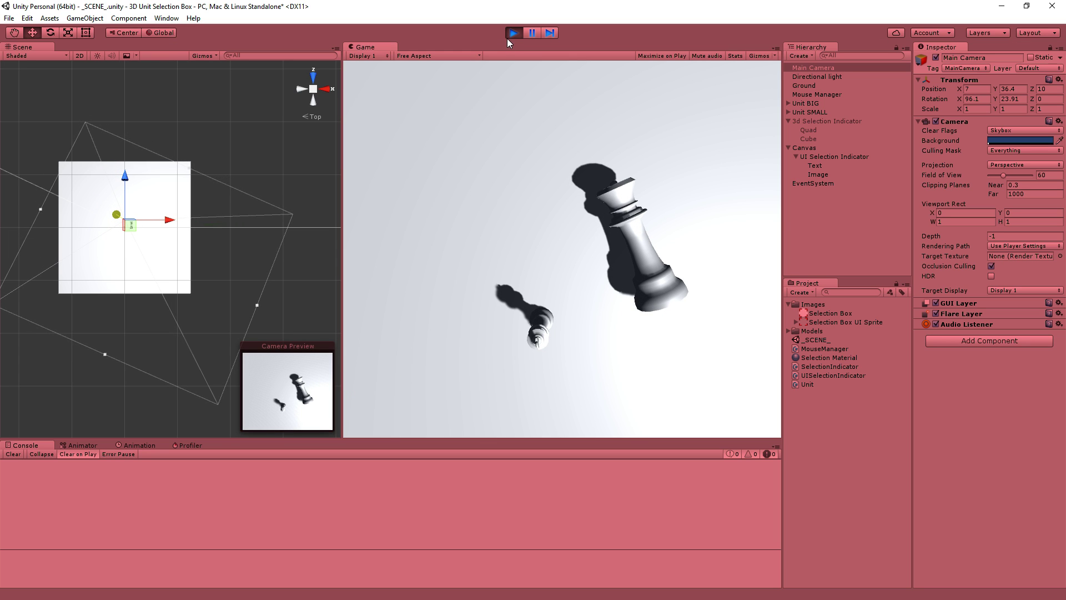
{"action": "left_click", "coordinate": [526, 315]}
{"action": "left_click", "coordinate": [557, 321]}
{"action": "left_click", "coordinate": [660, 291]}
{"action": "left_click", "coordinate": [603, 312]}
{"action": "left_click", "coordinate": [536, 338]}
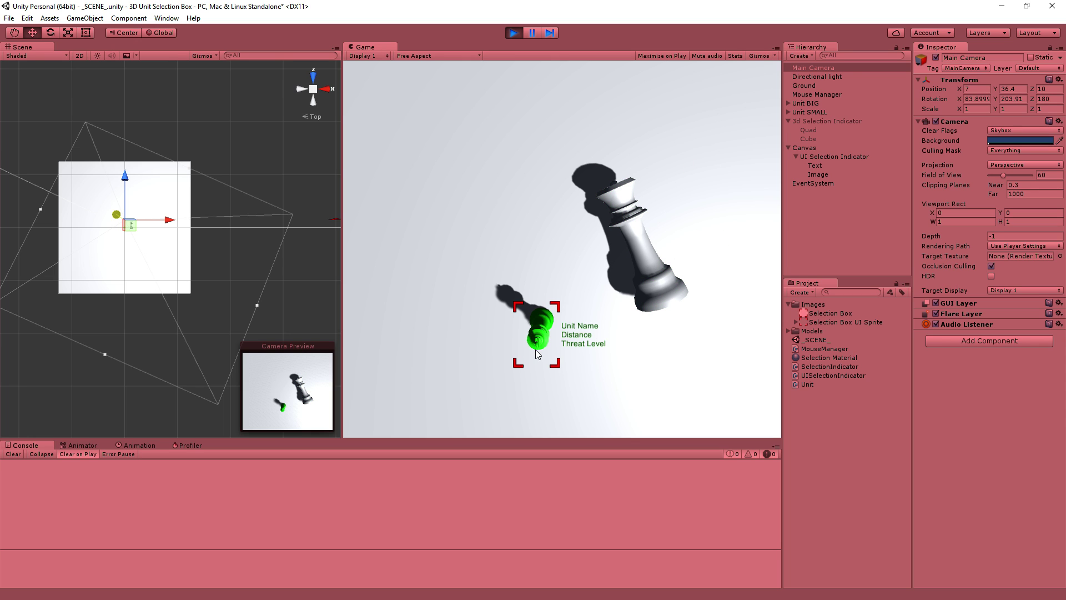
{"action": "left_click", "coordinate": [537, 353]}
{"action": "left_click", "coordinate": [541, 353]}
{"action": "left_click", "coordinate": [516, 338]}
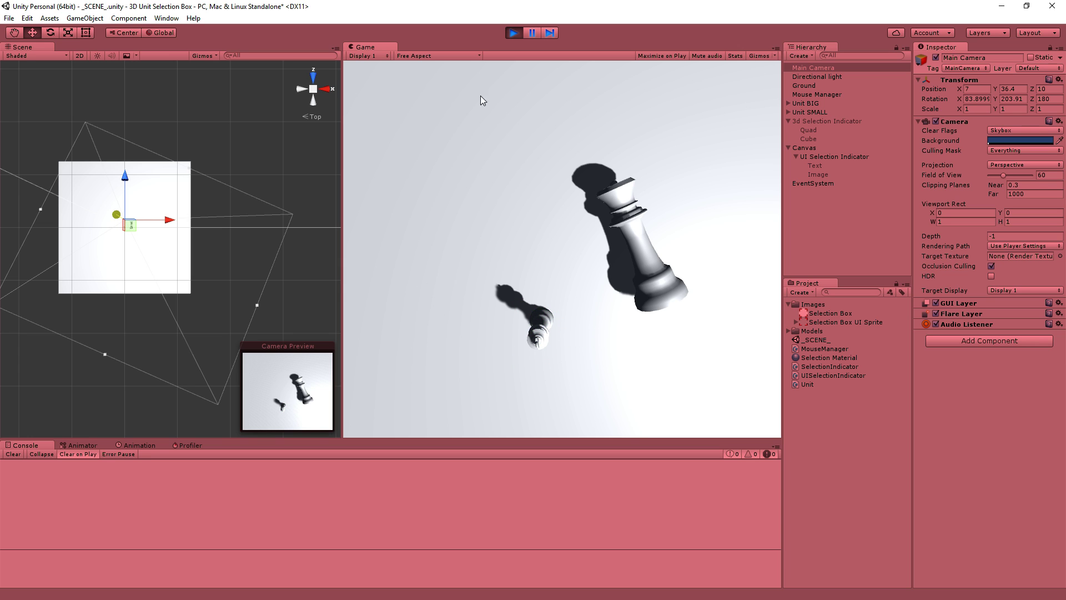
{"action": "left_click", "coordinate": [514, 34]}
{"action": "mouse_move", "coordinate": [226, 203]}
{"action": "left_mouse_down", "text": "alt"}
{"action": "mouse_move", "coordinate": [219, 229]}
{"action": "mouse_move", "coordinate": [192, 122]}
{"action": "mouse_move", "coordinate": [215, 159]}
{"action": "left_mouse_up", "text": "alt"}
{"action": "scroll", "coordinate": [184, 255], "scroll_direction": "up", "scroll_amount": 3}
Reset the Main Camera rotation to 0, 0, 0
{"action": "left_click", "coordinate": [326, 87]}
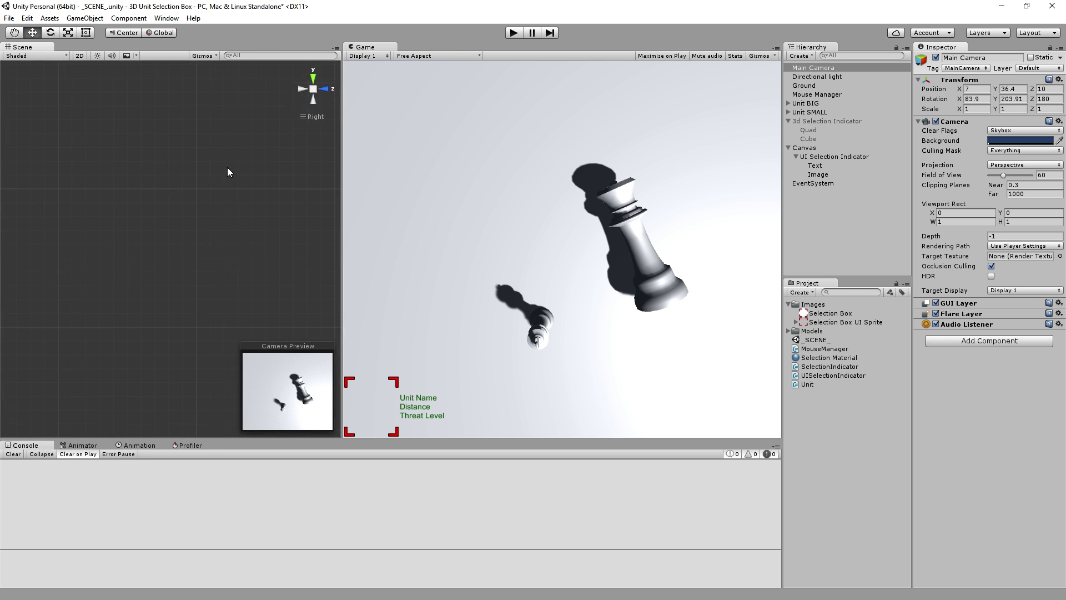
{"action": "middle_click_drag", "start_coordinate": [228, 169], "coordinate": [130, 103]}
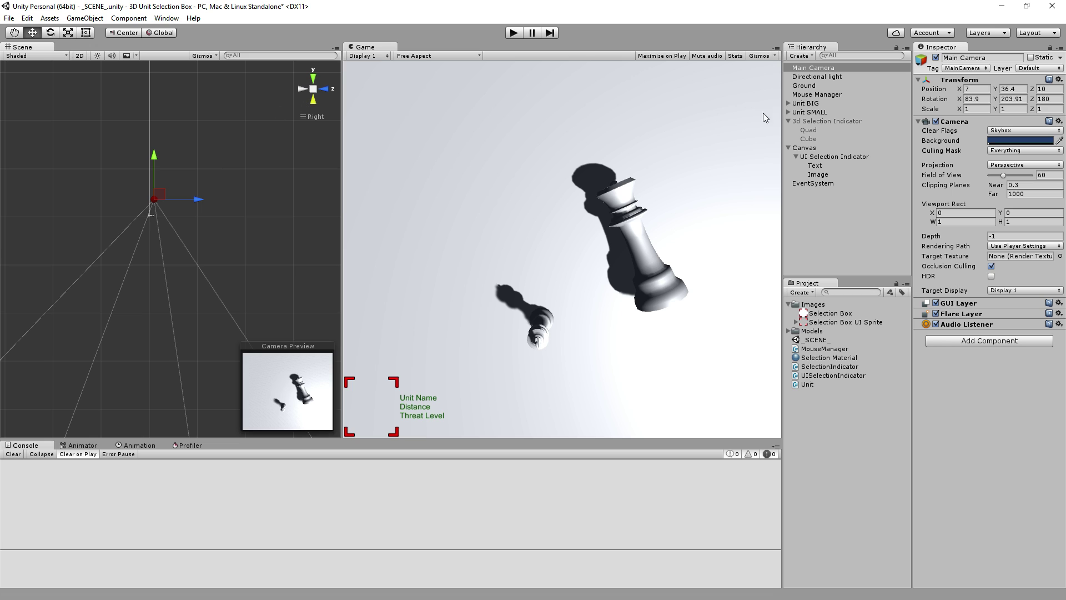
{"action": "left_click", "coordinate": [984, 100]}
{"action": "type", "text": "0"}
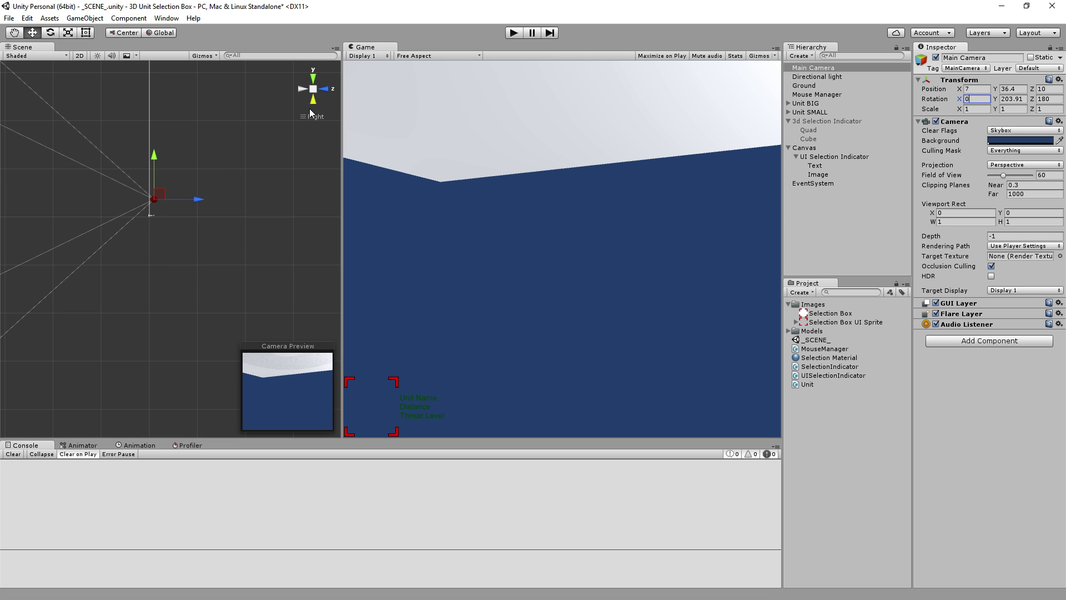
{"action": "left_click", "coordinate": [1016, 100]}
{"action": "type", "text": "0"}
{"action": "left_click", "coordinate": [1045, 99]}
{"action": "type", "text": "0"}
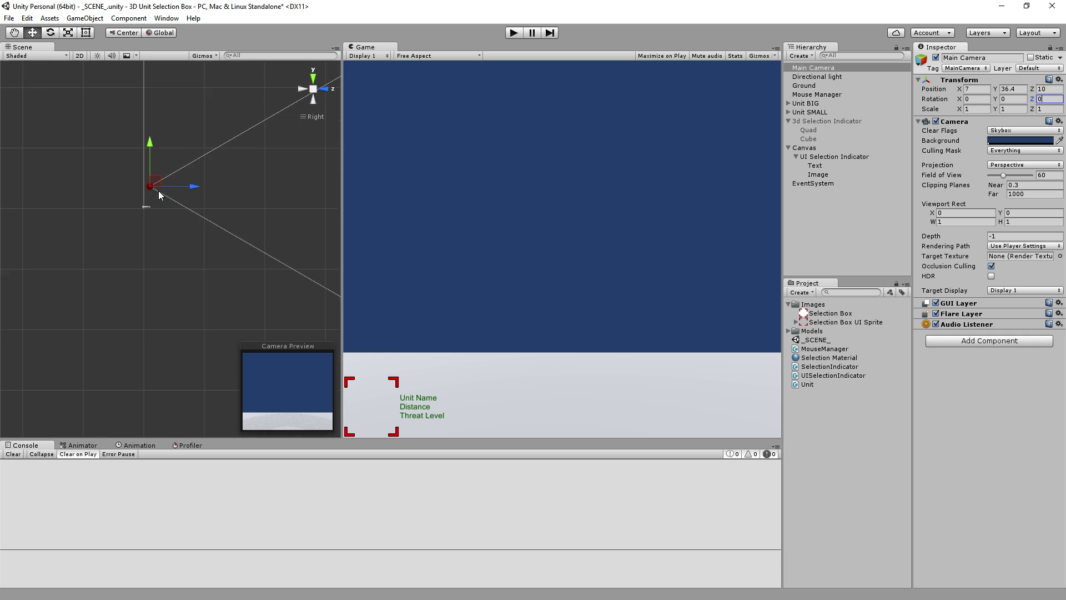
Lower the camera near the ground, set Y rotation to 90, and slide it along X toward the pieces
{"action": "mouse_move", "coordinate": [158, 191]}
{"action": "middle_mouse_down"}
{"action": "mouse_move", "coordinate": [134, 167]}
{"action": "mouse_move", "coordinate": [215, 287]}
{"action": "middle_mouse_up"}
{"action": "scroll", "coordinate": [210, 333], "scroll_direction": "up", "scroll_amount": 3}
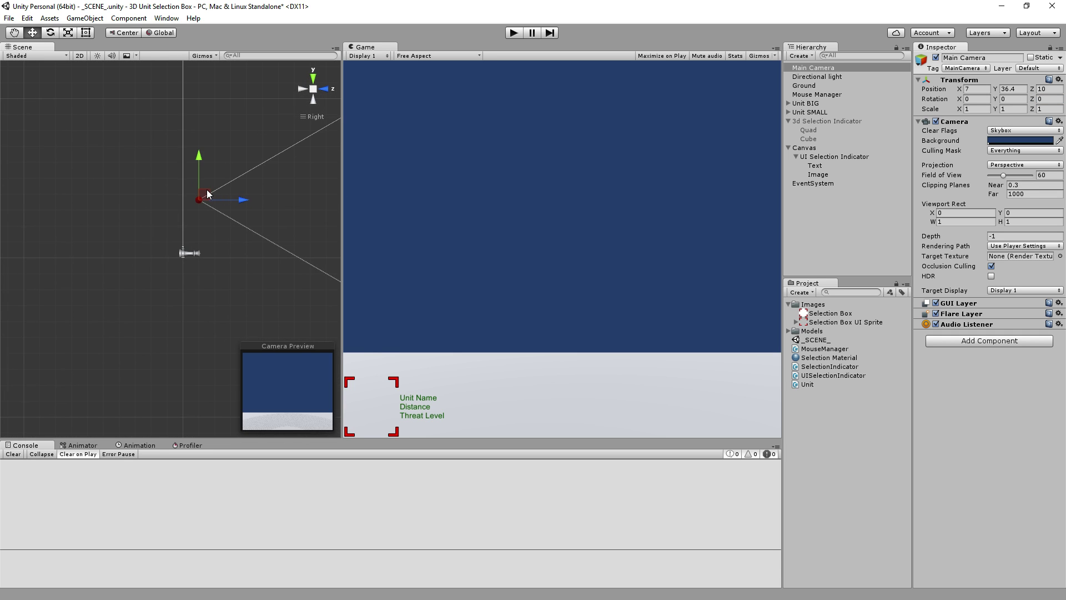
{"action": "left_click_drag", "start_coordinate": [205, 198], "coordinate": [189, 242]}
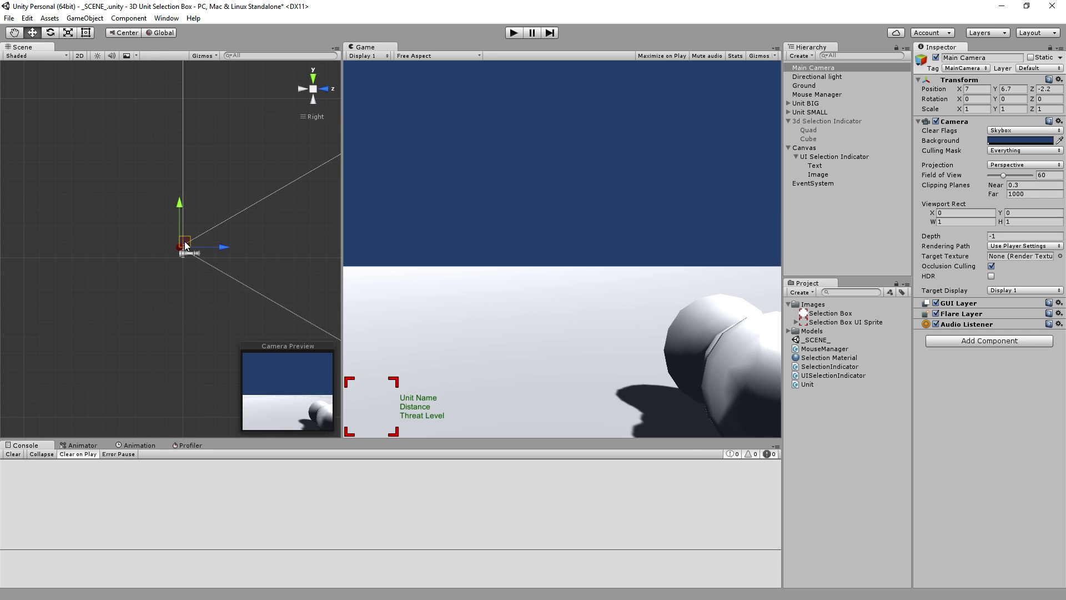
{"action": "left_click", "coordinate": [1016, 100]}
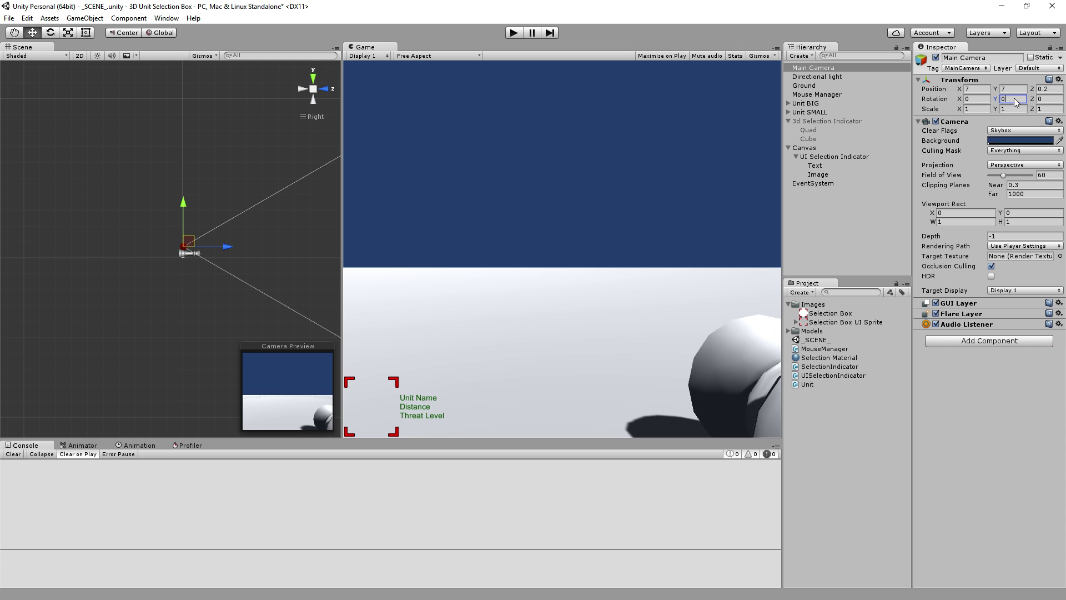
{"action": "type", "text": "90"}
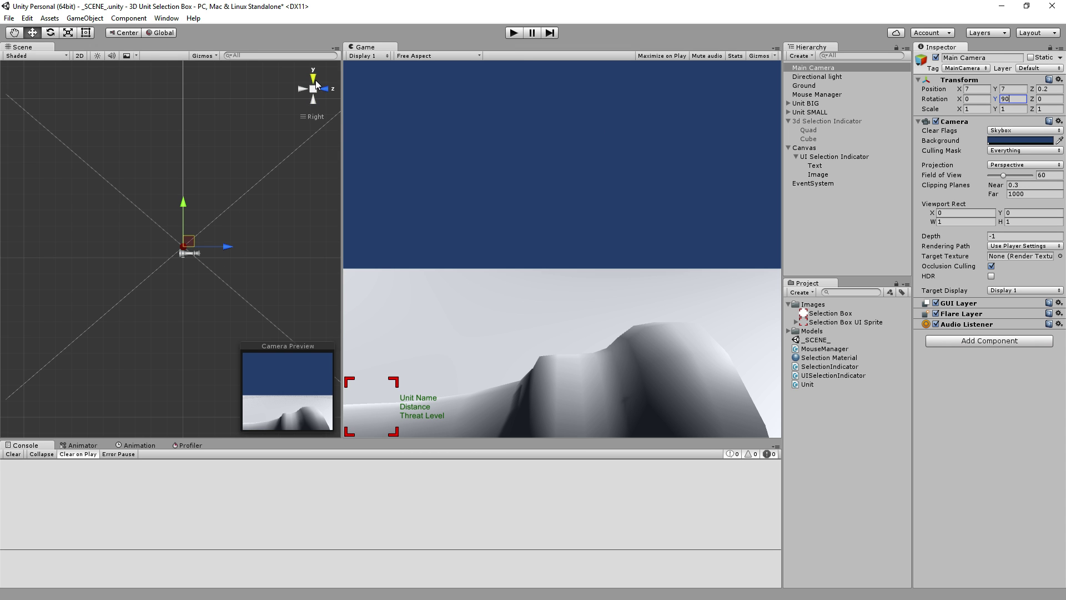
{"action": "left_click", "coordinate": [314, 80]}
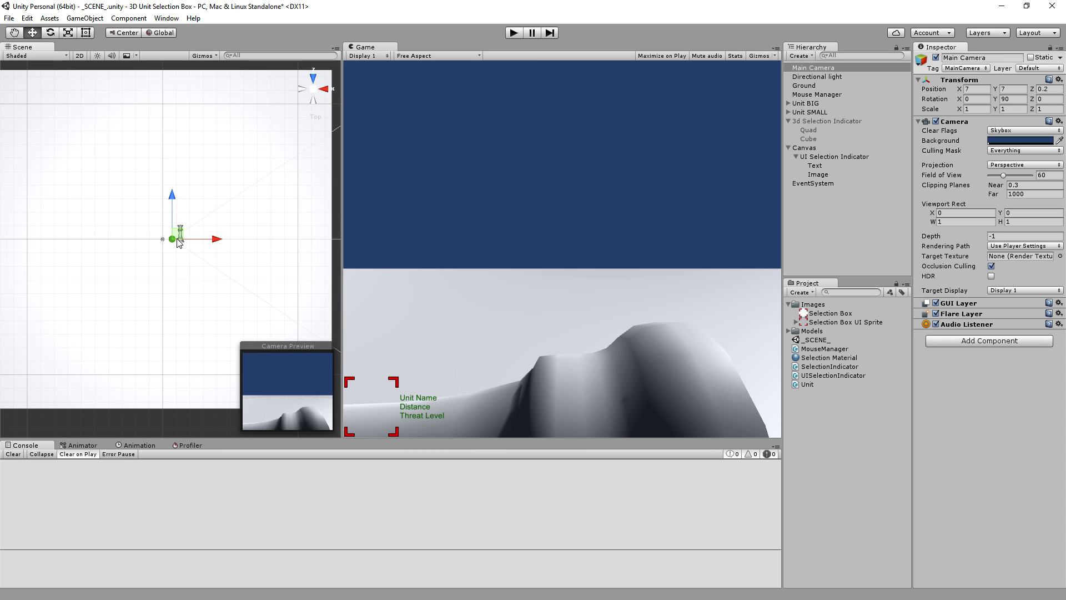
{"action": "left_click_drag", "start_coordinate": [177, 242], "coordinate": [121, 243]}
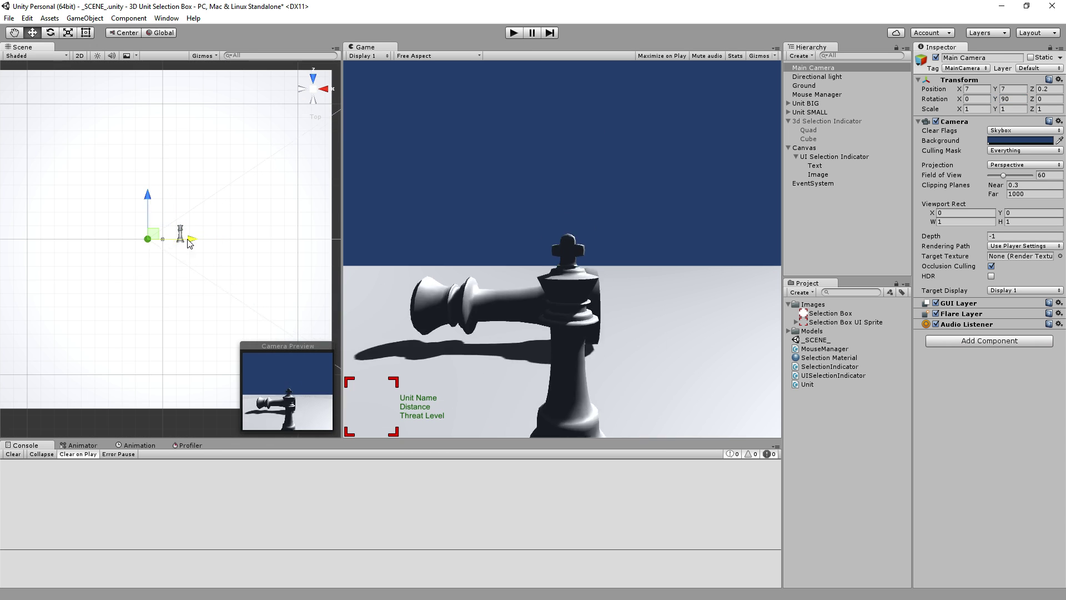
Play the game and click the fallen piece and the king in turn to check the box
{"action": "left_click", "coordinate": [511, 34]}
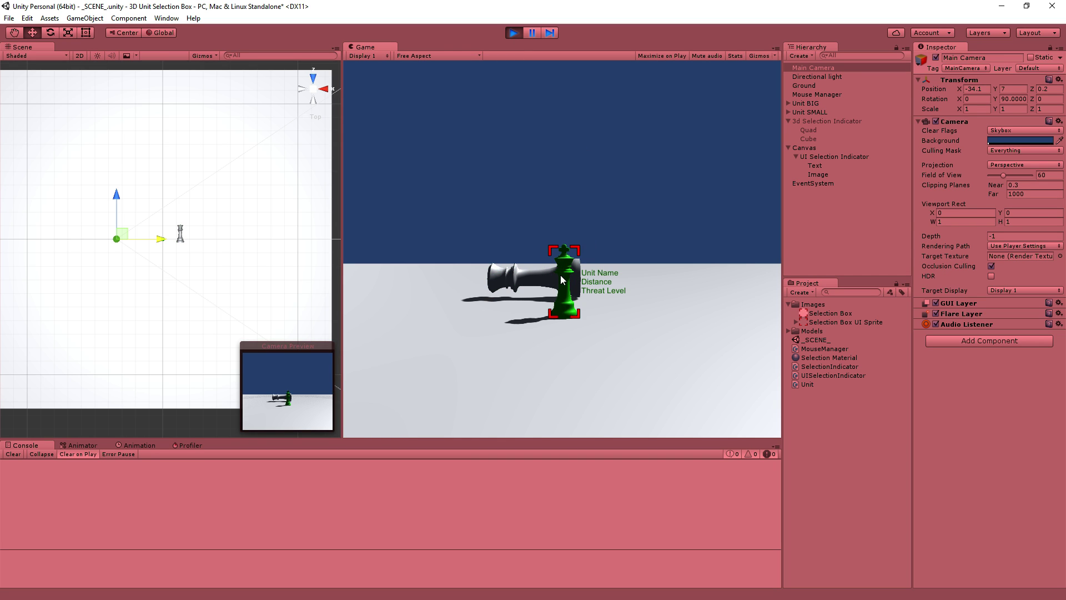
{"action": "left_click", "coordinate": [578, 277]}
{"action": "left_click", "coordinate": [576, 314]}
{"action": "left_click", "coordinate": [581, 286]}
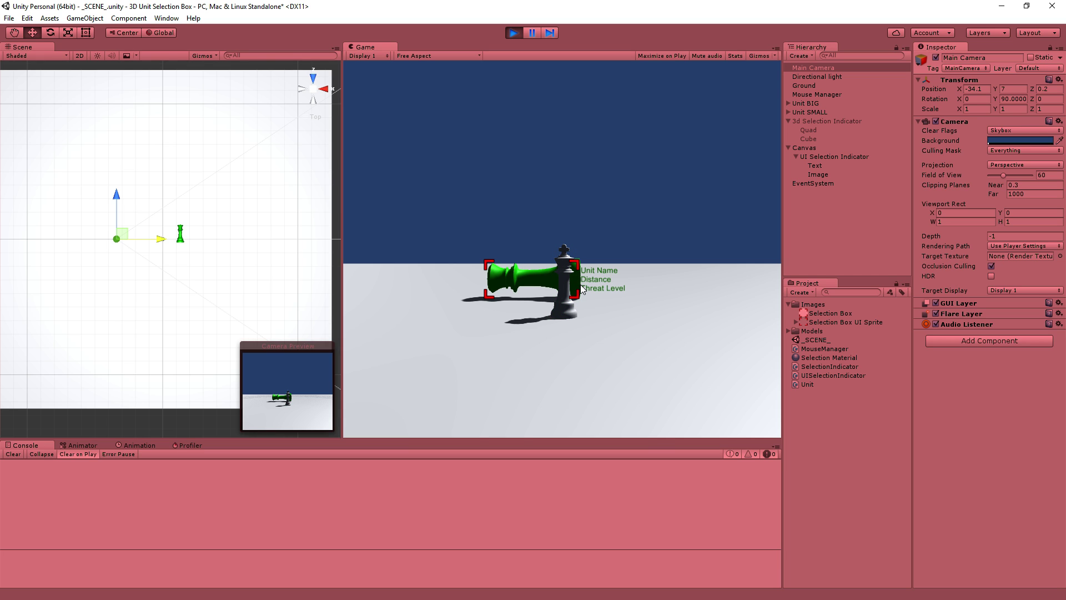
{"action": "left_click", "coordinate": [581, 286]}
{"action": "left_click", "coordinate": [581, 286]}
Deactivate the UI Selection Indicator object
{"action": "left_click", "coordinate": [811, 121]}
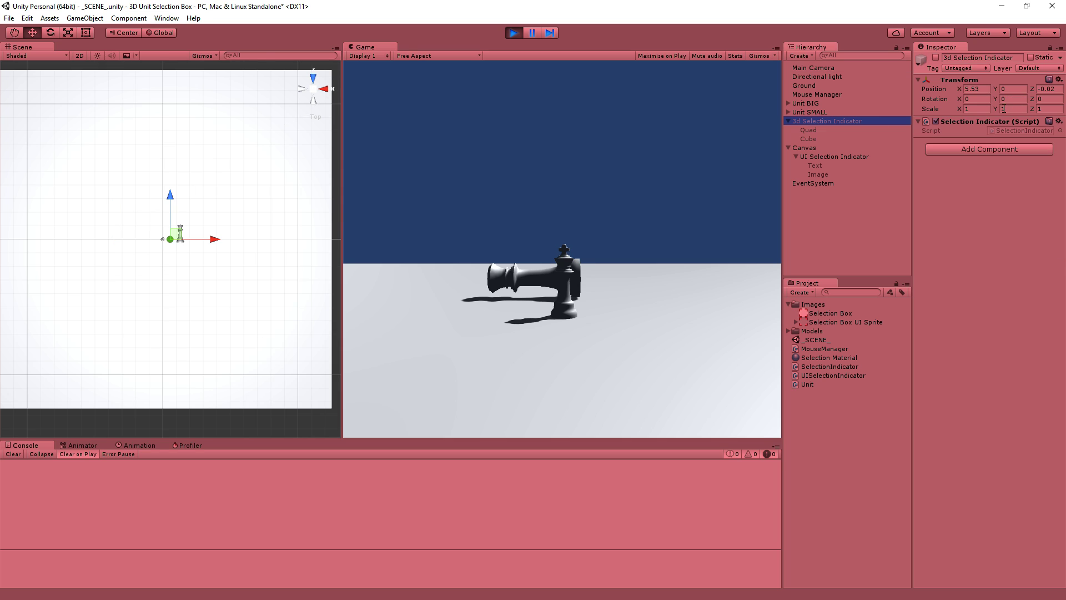
{"action": "left_click", "coordinate": [834, 157]}
{"action": "left_click", "coordinate": [936, 58]}
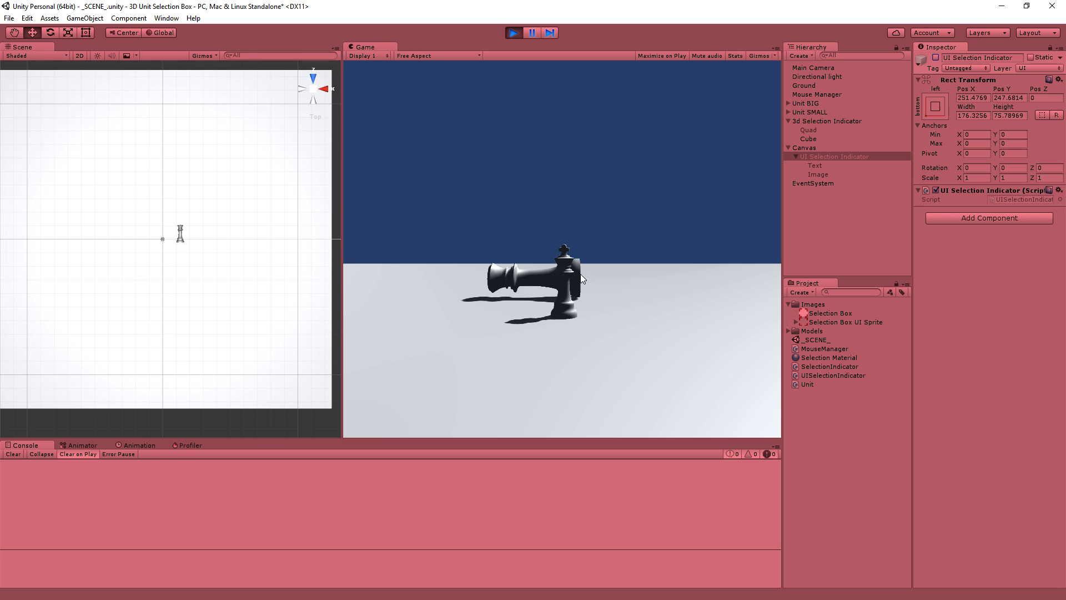
Alternate selecting the standing king and the lying piece, then clear the selection on empty ground
{"action": "left_click", "coordinate": [566, 278]}
{"action": "left_click", "coordinate": [536, 282]}
{"action": "left_click", "coordinate": [578, 278]}
{"action": "left_click", "coordinate": [580, 279]}
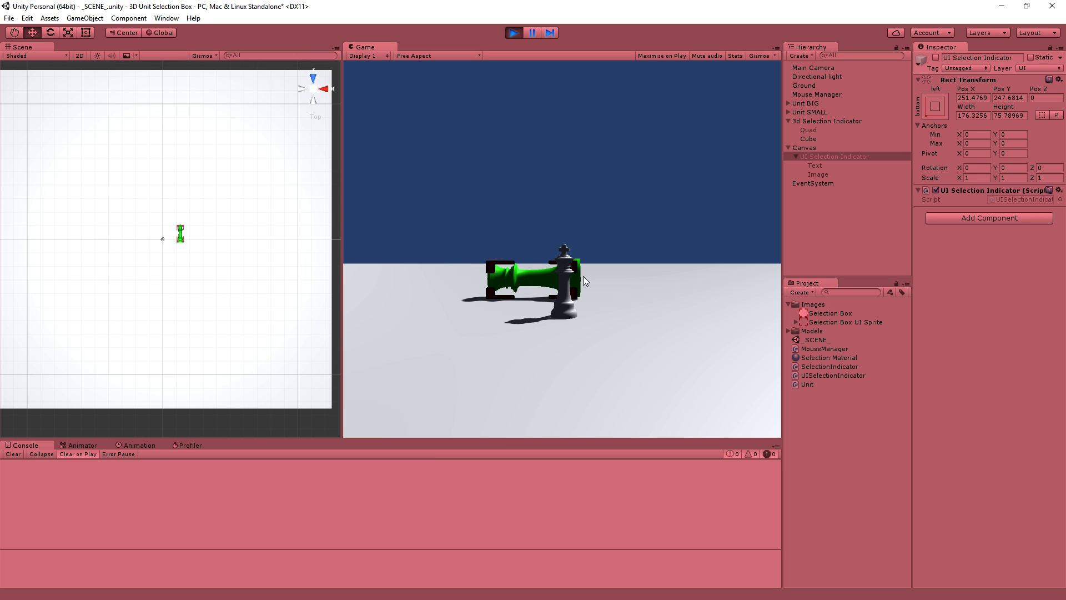
{"action": "left_click", "coordinate": [583, 275]}
{"action": "left_click", "coordinate": [583, 278]}
{"action": "left_click", "coordinate": [583, 272]}
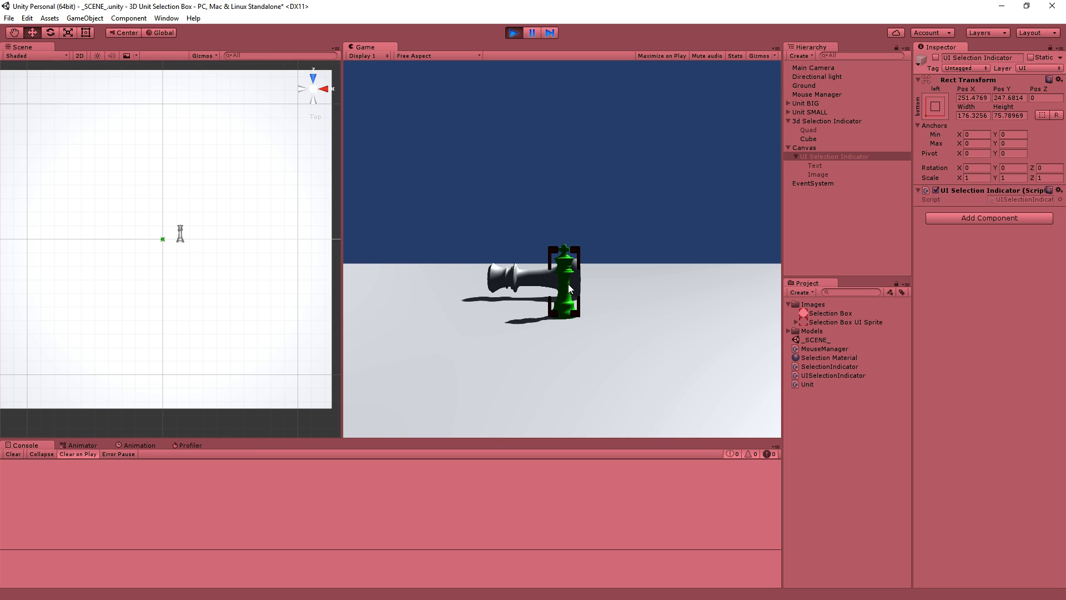
{"action": "left_click", "coordinate": [584, 284]}
{"action": "left_click", "coordinate": [584, 285]}
{"action": "left_click", "coordinate": [585, 286]}
{"action": "left_click", "coordinate": [584, 286]}
{"action": "left_click", "coordinate": [584, 283]}
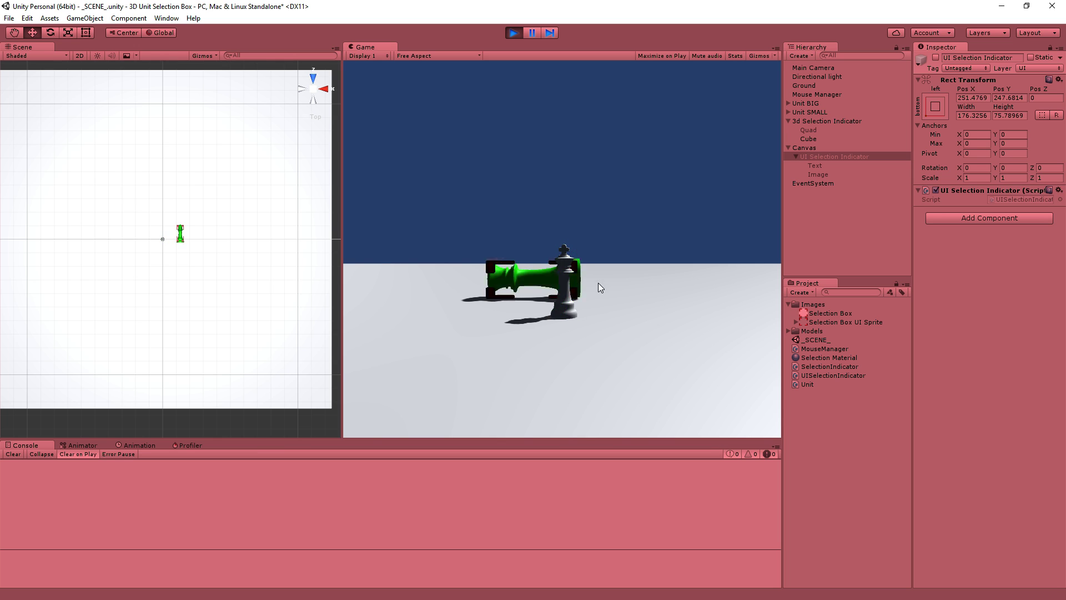
{"action": "left_click", "coordinate": [578, 277]}
{"action": "left_click", "coordinate": [581, 279]}
{"action": "left_click", "coordinate": [582, 279]}
{"action": "left_click", "coordinate": [580, 285]}
{"action": "left_click", "coordinate": [583, 285]}
{"action": "left_click", "coordinate": [582, 287]}
{"action": "left_click", "coordinate": [583, 290]}
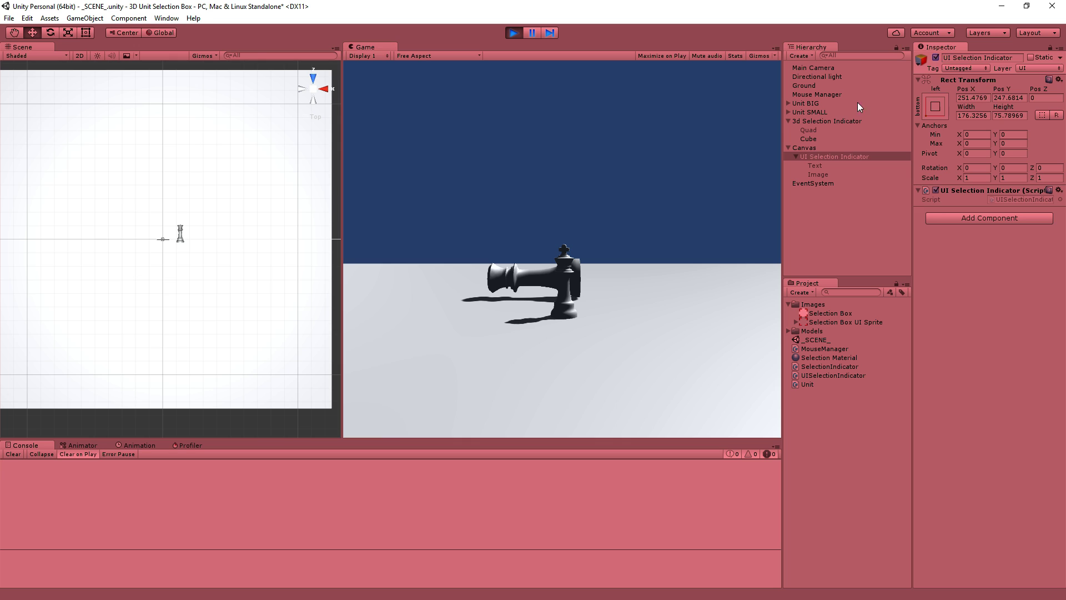
Deactivate the 3d Selection Indicator and click the king and fallen piece to test the UI box
{"action": "left_click", "coordinate": [824, 122]}
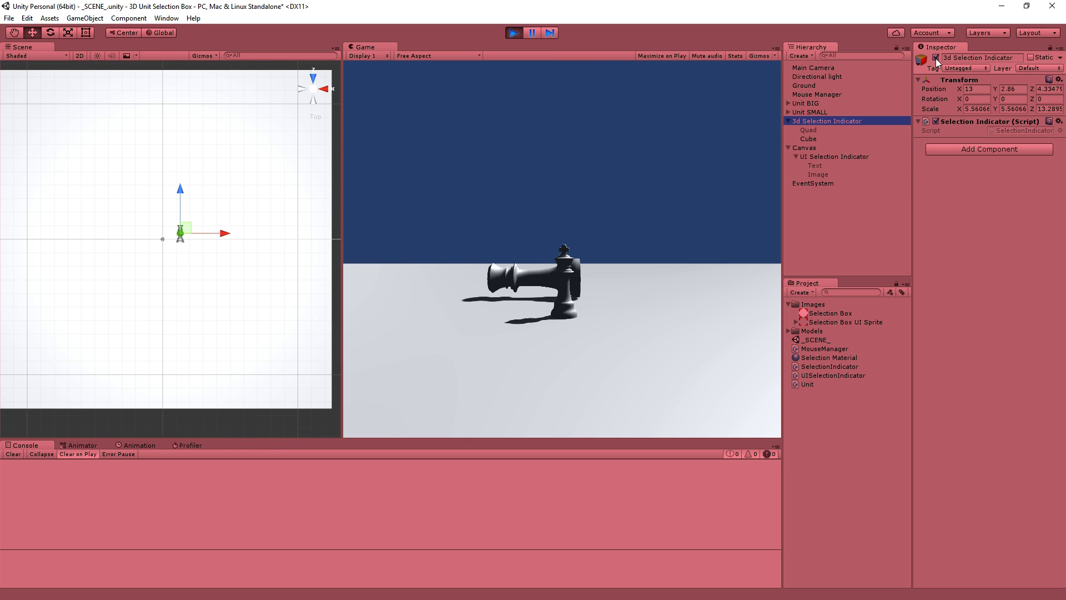
{"action": "left_click", "coordinate": [935, 58]}
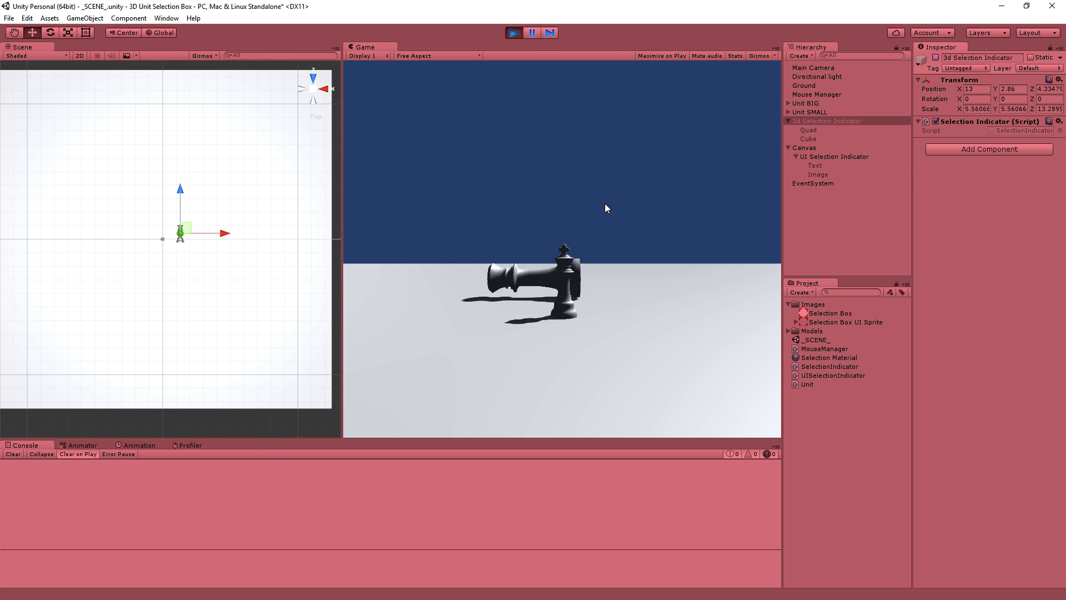
{"action": "left_click", "coordinate": [583, 284]}
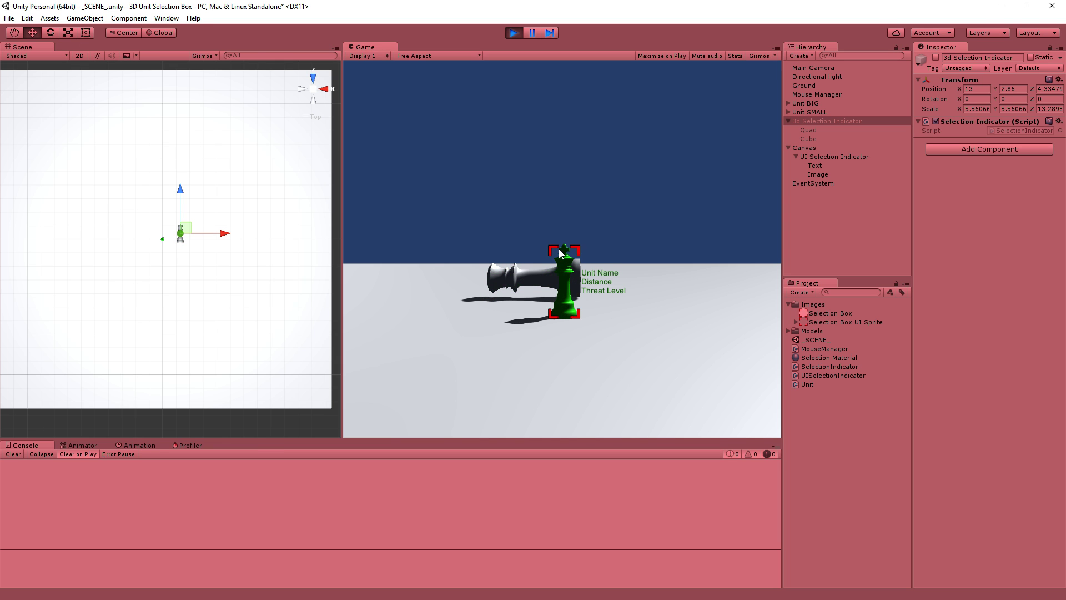
{"action": "left_click", "coordinate": [572, 290]}
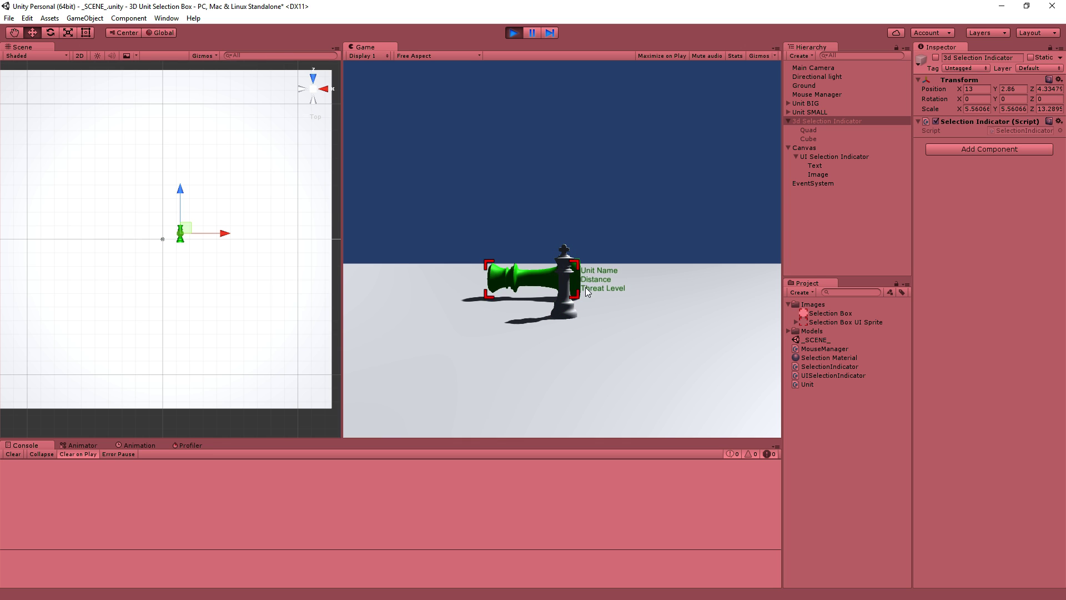
Inspect the indicator's Text object, then click the king and fallen piece again to compare box sizes
{"action": "left_click", "coordinate": [817, 165]}
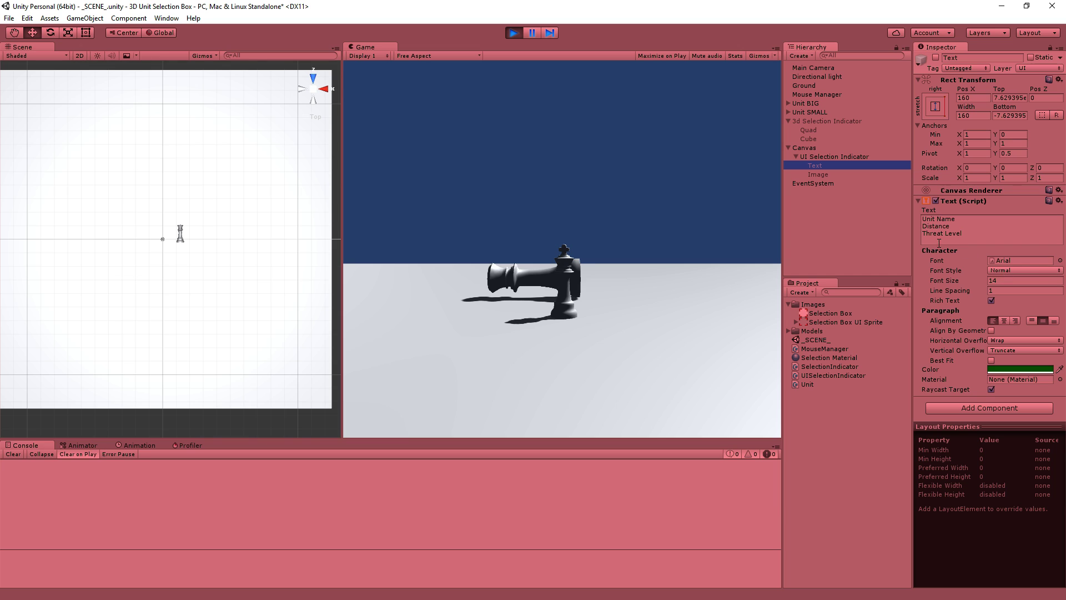
{"action": "left_click", "coordinate": [572, 284]}
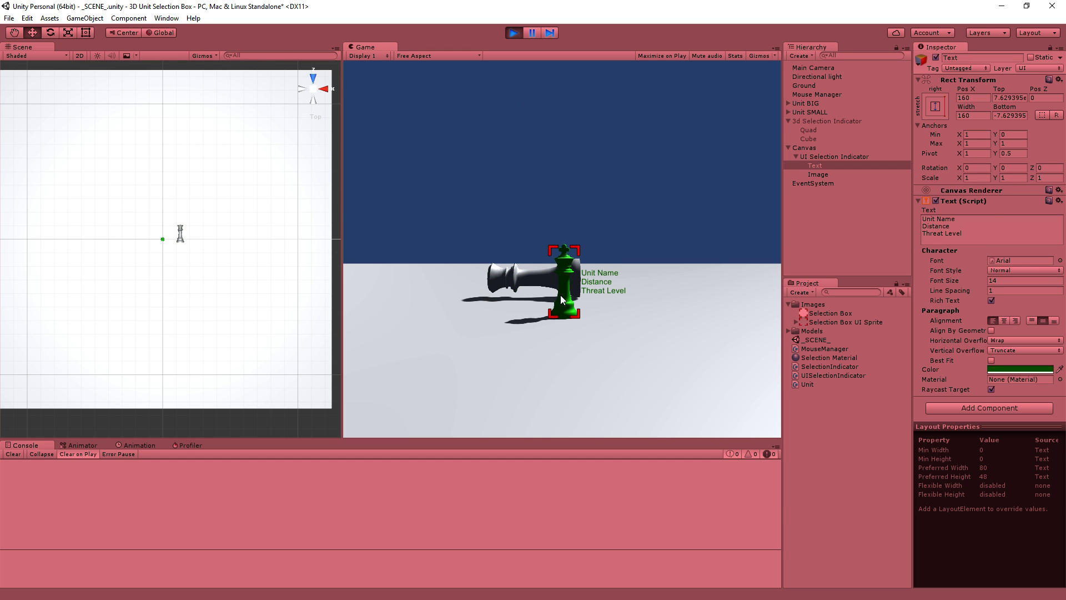
{"action": "left_click", "coordinate": [581, 285]}
{"action": "left_click", "coordinate": [562, 286]}
Select lines 31–38 of UISelectionIndicator.cs holding the WorldToScreenPoint corner calls and review them
{"action": "key", "text": "alt+Tab"}
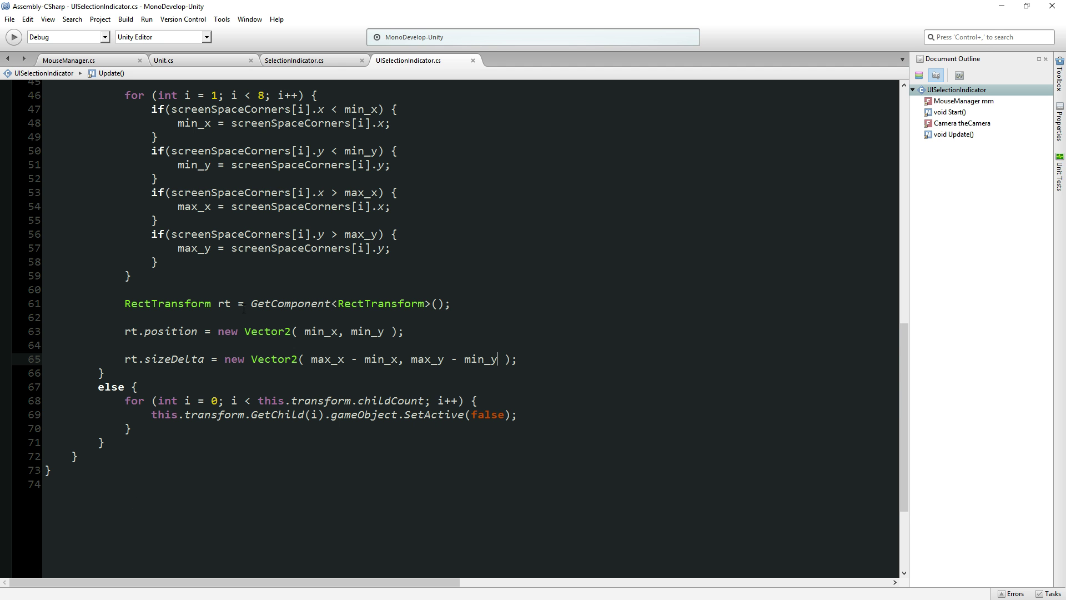
{"action": "scroll", "coordinate": [243, 308], "scroll_direction": "up", "scroll_amount": 9}
{"action": "scroll", "coordinate": [277, 278], "scroll_direction": "down", "scroll_amount": 2}
{"action": "scroll", "coordinate": [305, 261], "scroll_direction": "up", "scroll_amount": 2}
{"action": "left_click", "coordinate": [324, 248]}
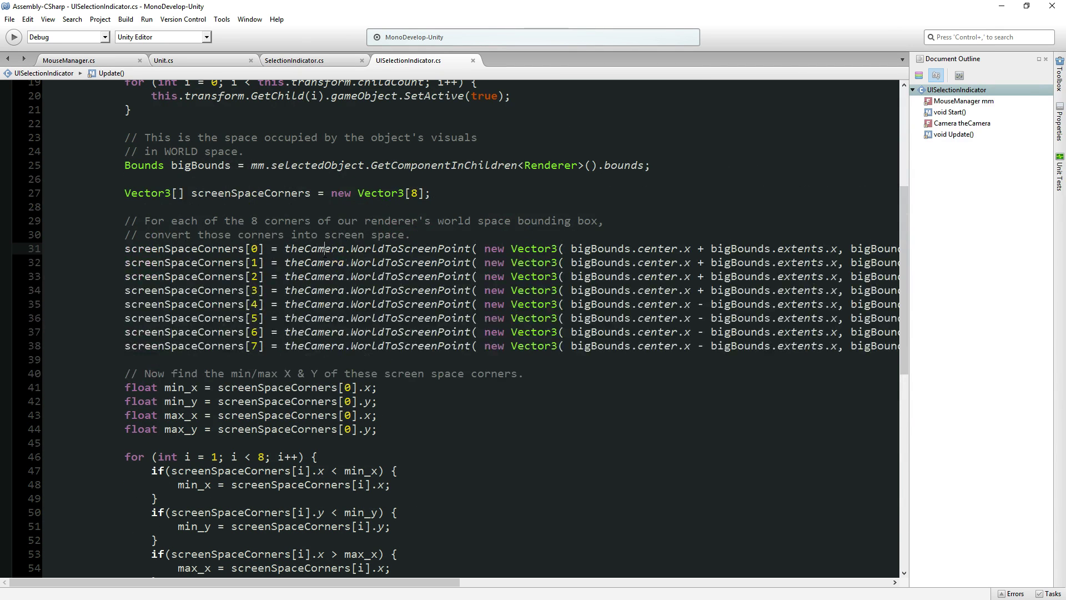
{"action": "left_click_drag", "start_coordinate": [325, 248], "coordinate": [302, 353]}
{"action": "scroll", "coordinate": [301, 302], "scroll_direction": "up", "scroll_amount": 4}
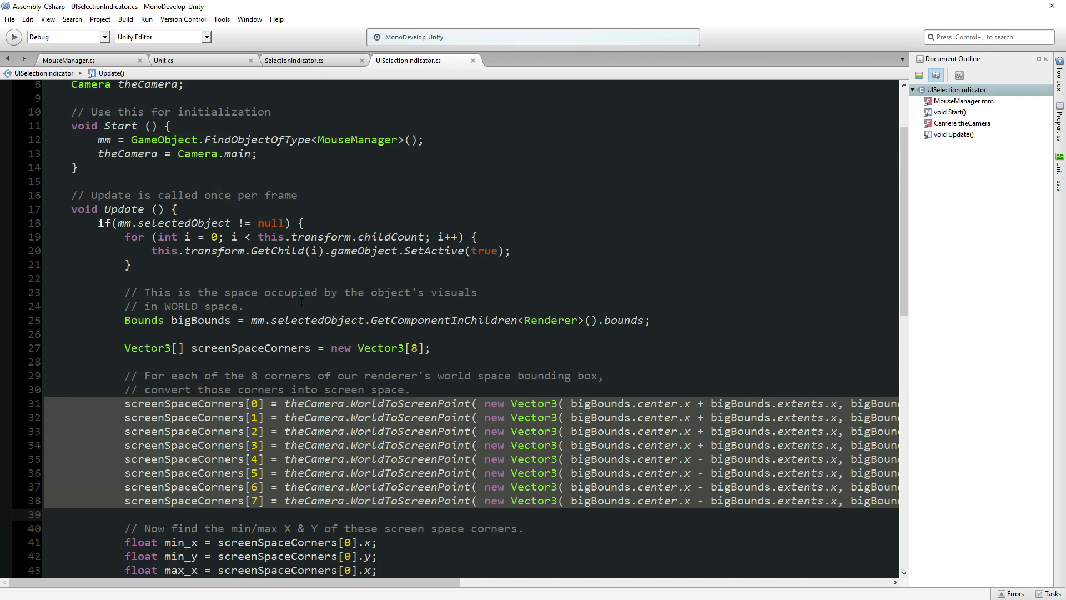
{"action": "scroll", "coordinate": [302, 303], "scroll_direction": "down", "scroll_amount": 3}
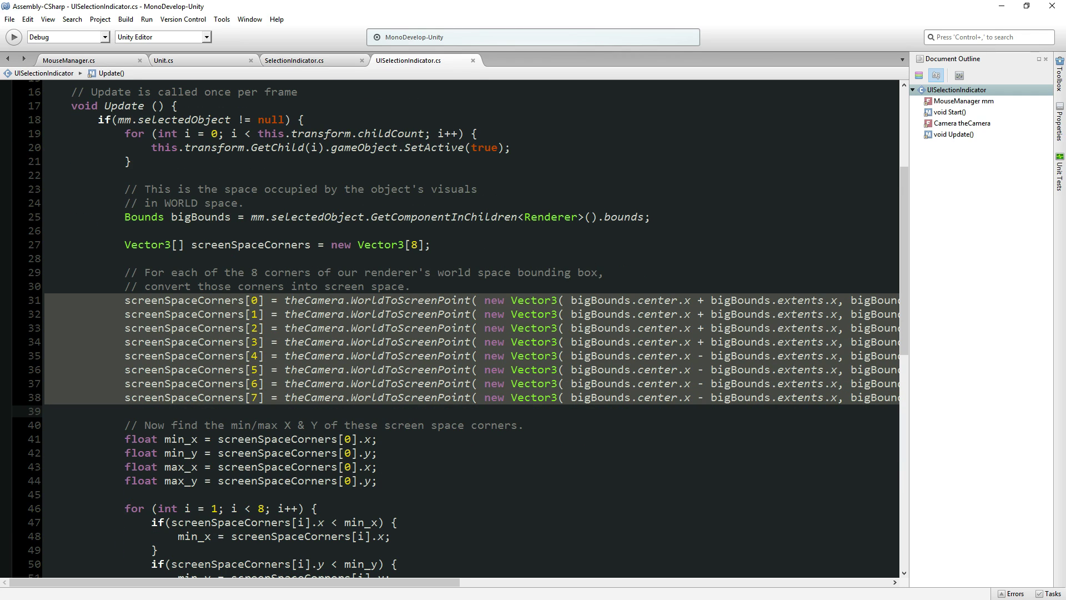
{"action": "scroll", "coordinate": [297, 368], "scroll_direction": "down", "scroll_amount": 2}
{"action": "scroll", "coordinate": [298, 355], "scroll_direction": "down", "scroll_amount": 2}
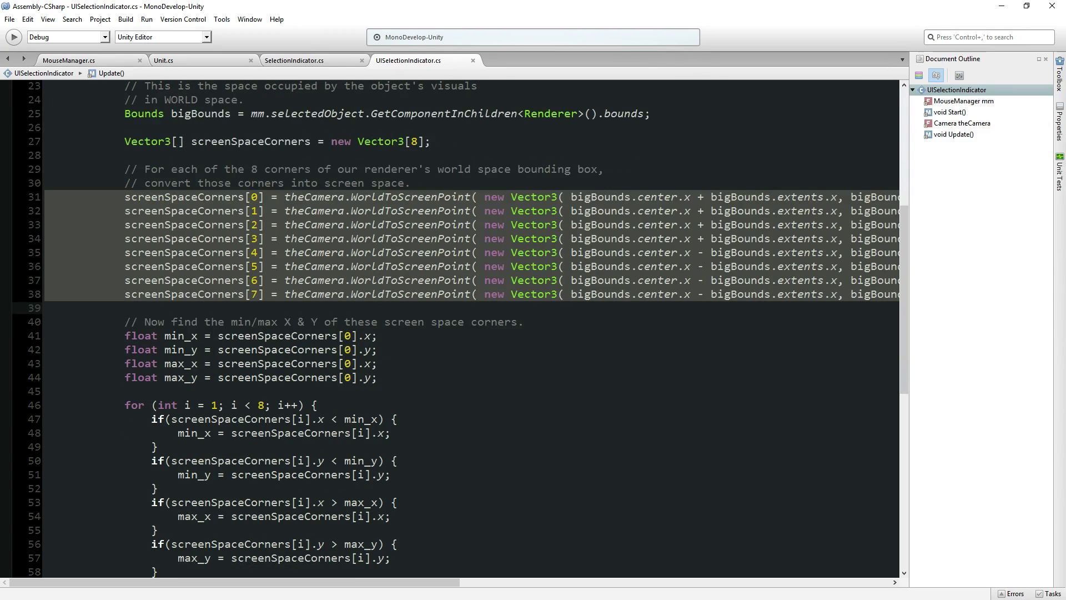
{"action": "scroll", "coordinate": [239, 298], "scroll_direction": "up", "scroll_amount": 5}
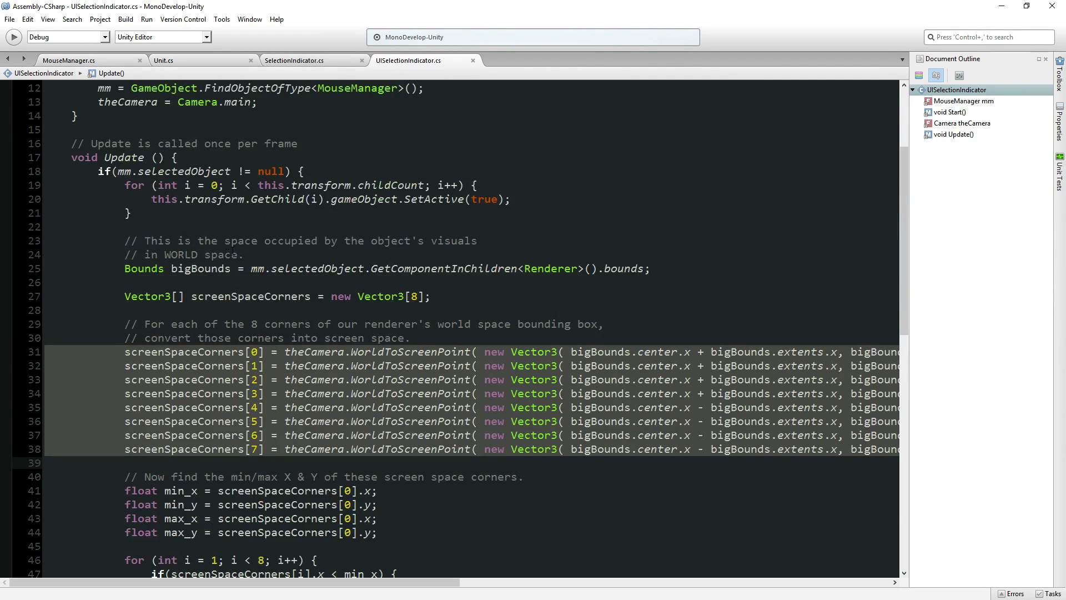
{"action": "scroll", "coordinate": [239, 298], "scroll_direction": "down", "scroll_amount": 3}
{"action": "scroll", "coordinate": [245, 377], "scroll_direction": "up", "scroll_amount": 3}
{"action": "key", "text": "alt+Tab"}
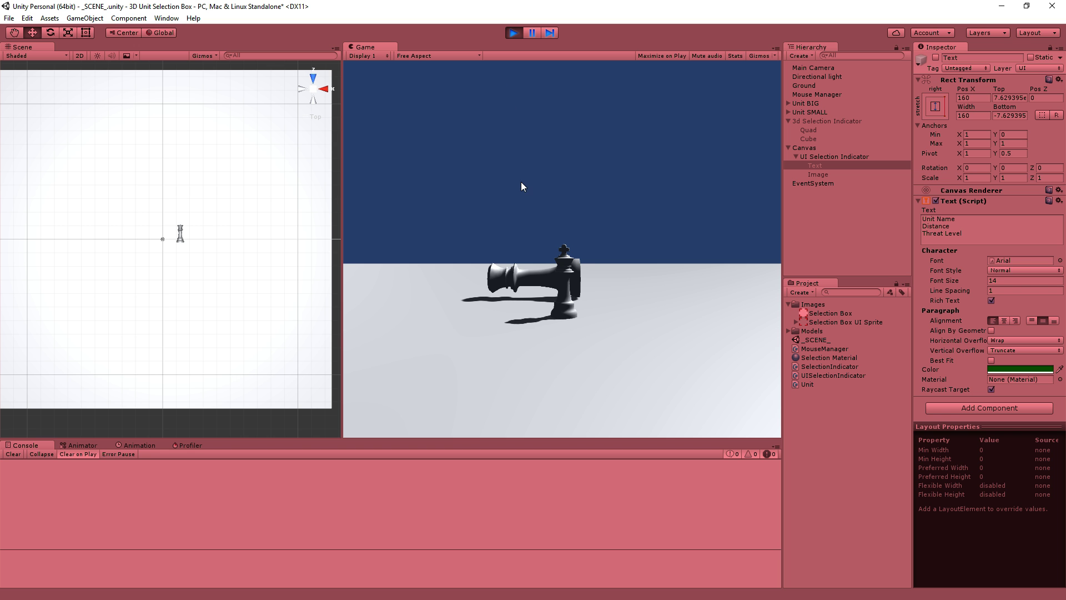
{"action": "left_click", "coordinate": [568, 298]}
{"action": "left_click", "coordinate": [508, 271]}
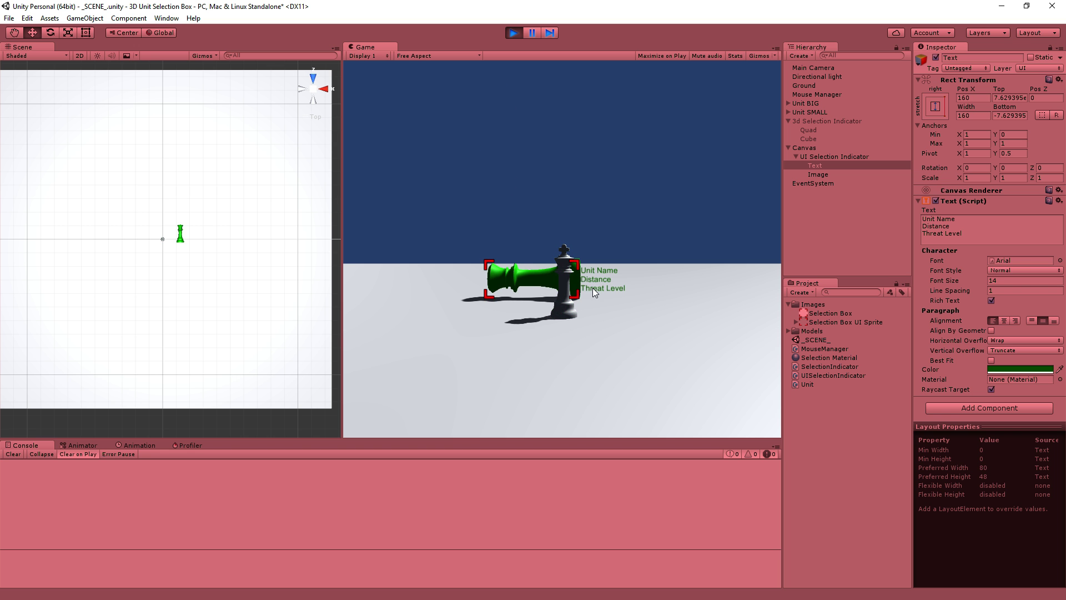
{"action": "left_click", "coordinate": [565, 289]}
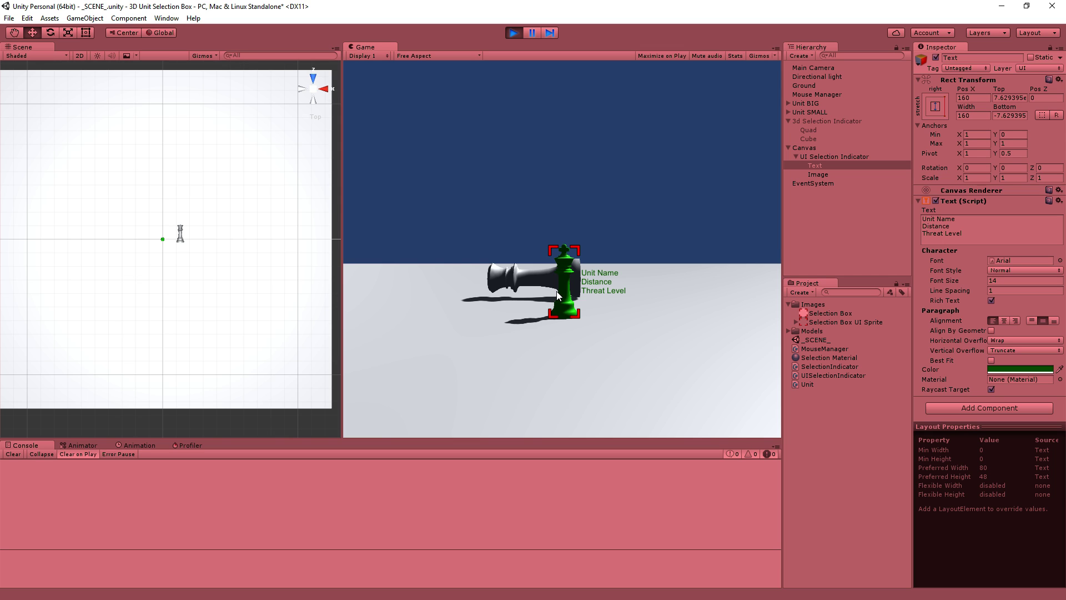
{"action": "left_click", "coordinate": [519, 288]}
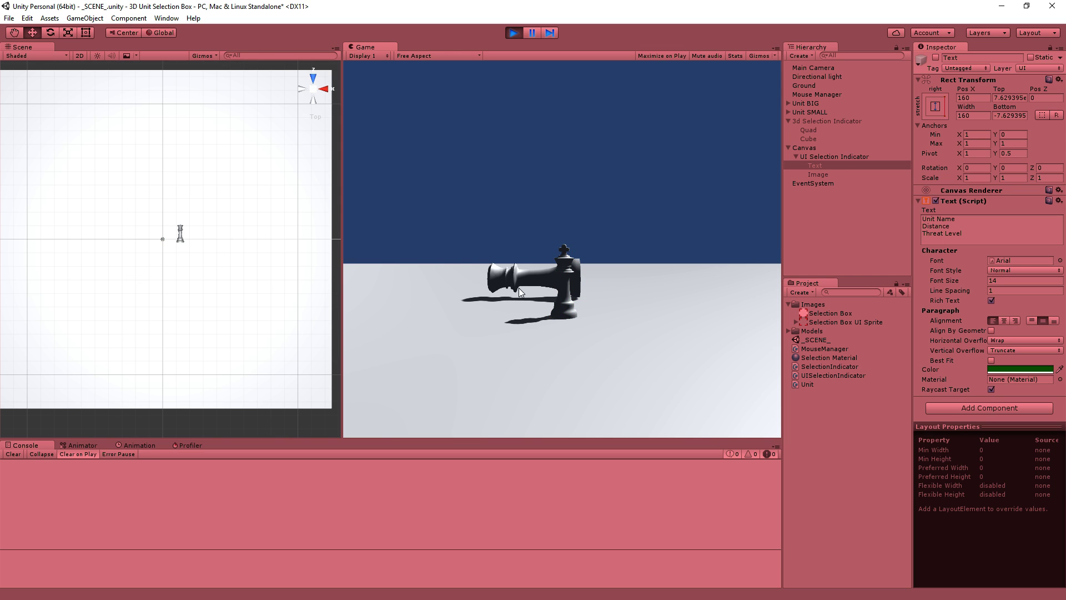
{"action": "left_click", "coordinate": [566, 284]}
{"action": "left_click", "coordinate": [566, 284]}
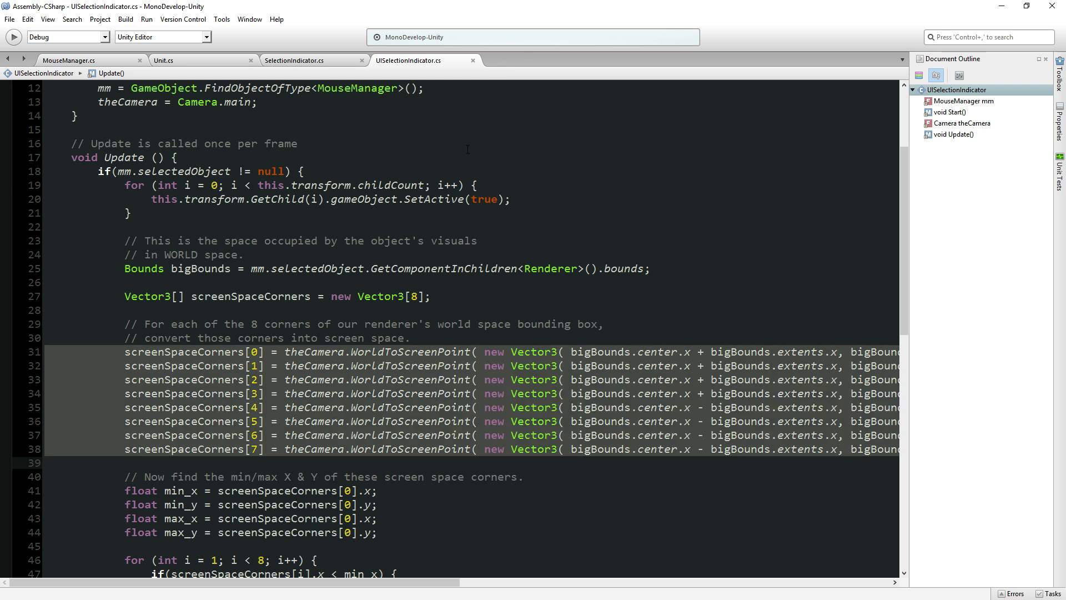
Below Update(), add 'static Rect RendererBoundsInScreenSpace(Renderer r) {' and open its body
{"action": "scroll", "coordinate": [292, 387], "scroll_direction": "down", "scroll_amount": 5}
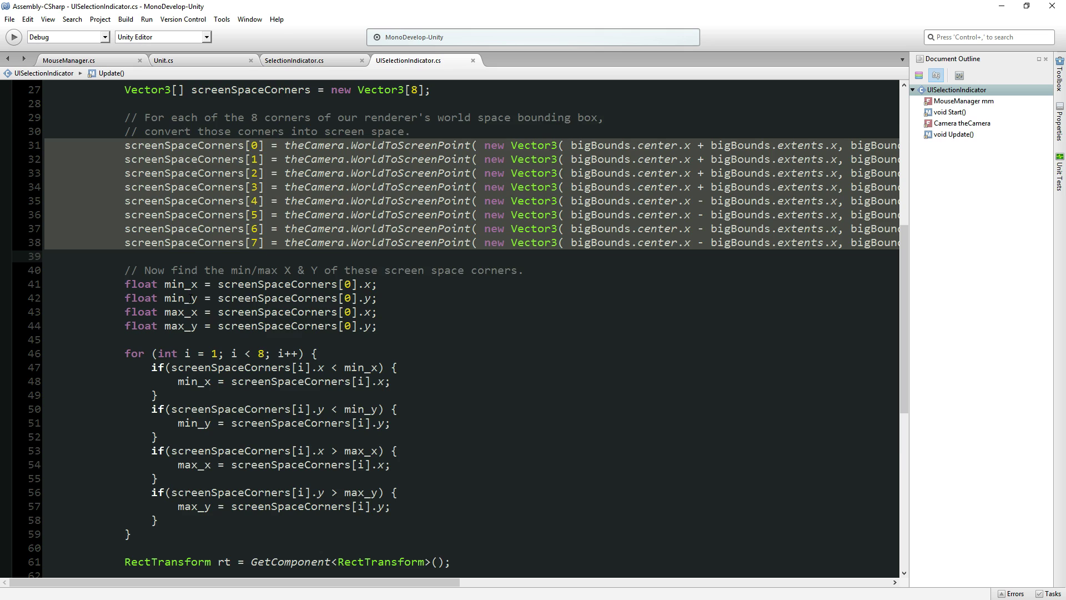
{"action": "scroll", "coordinate": [444, 333], "scroll_direction": "down", "scroll_amount": 9}
{"action": "left_click", "coordinate": [71, 366]}
{"action": "key", "text": "Return"}
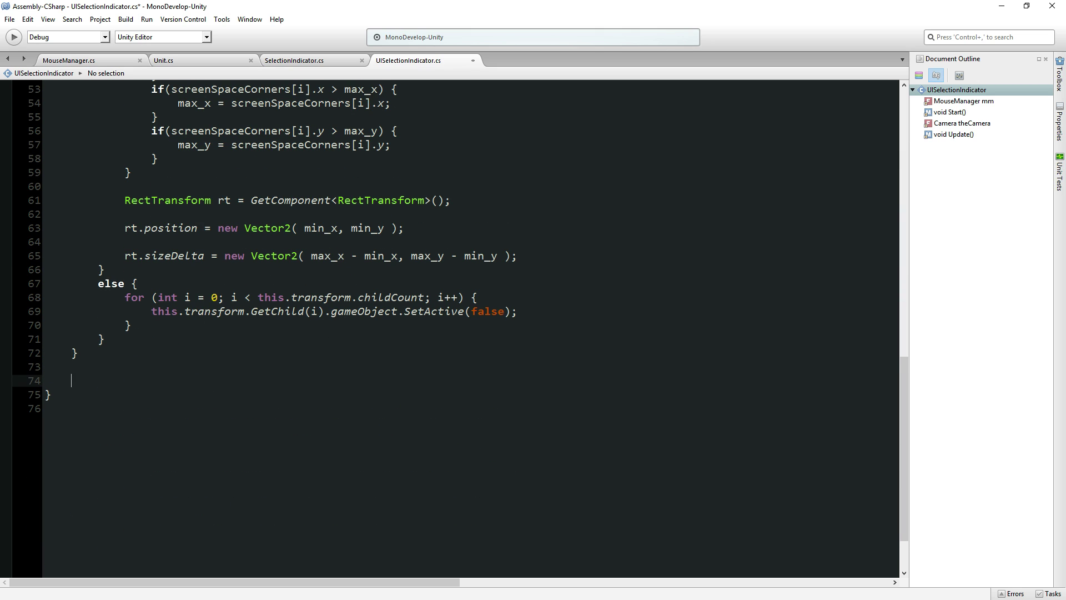
{"action": "type", "text": "static"}
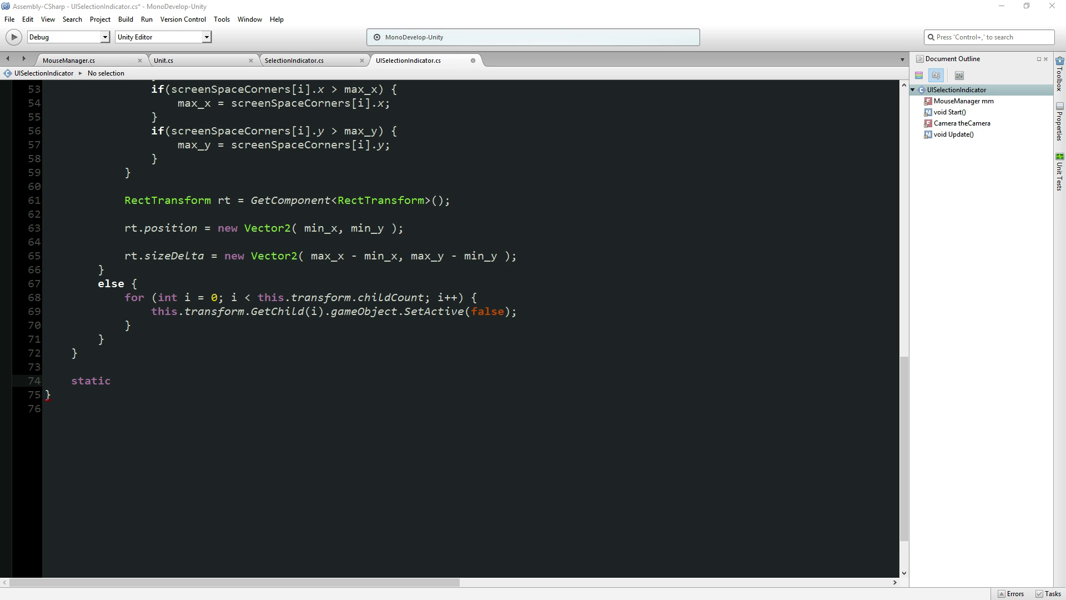
{"action": "left_click", "coordinate": [210, 382]}
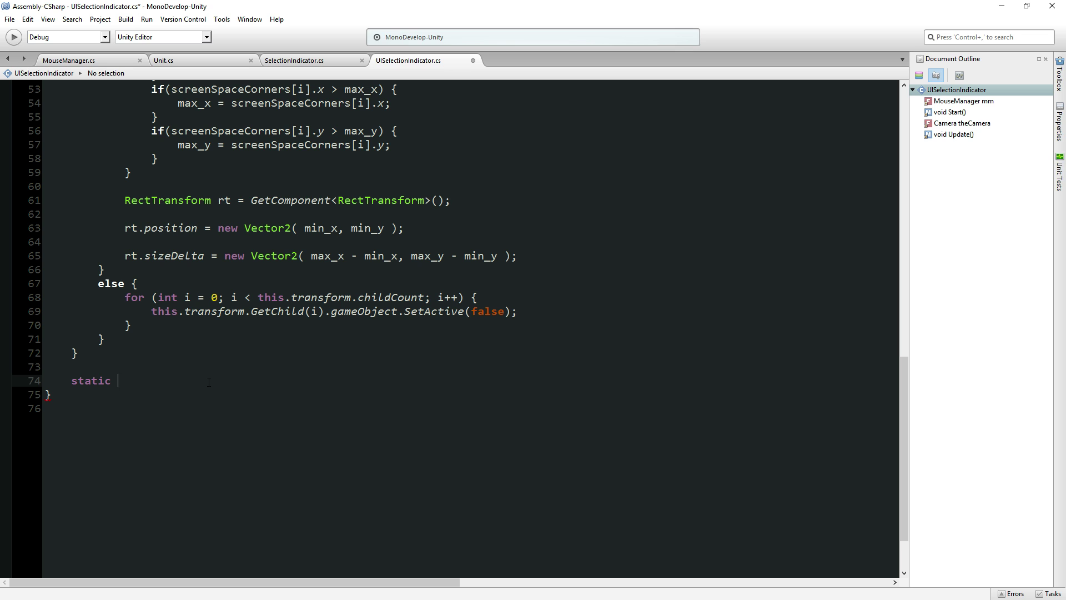
{"action": "type", "text": "Rect "}
{"action": "type", "text": "Rend"}
{"action": "key", "text": "BackSpace"}
{"action": "type", "text": "dere"}
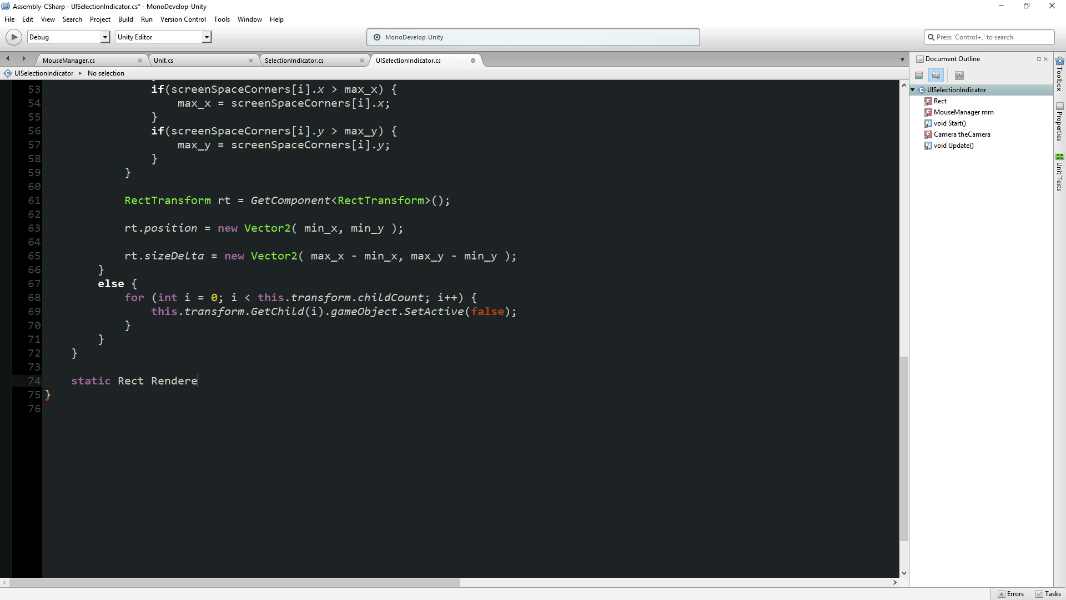
{"action": "type", "text": "rBoundsIn"}
{"action": "type", "text": "ScreenSpace"}
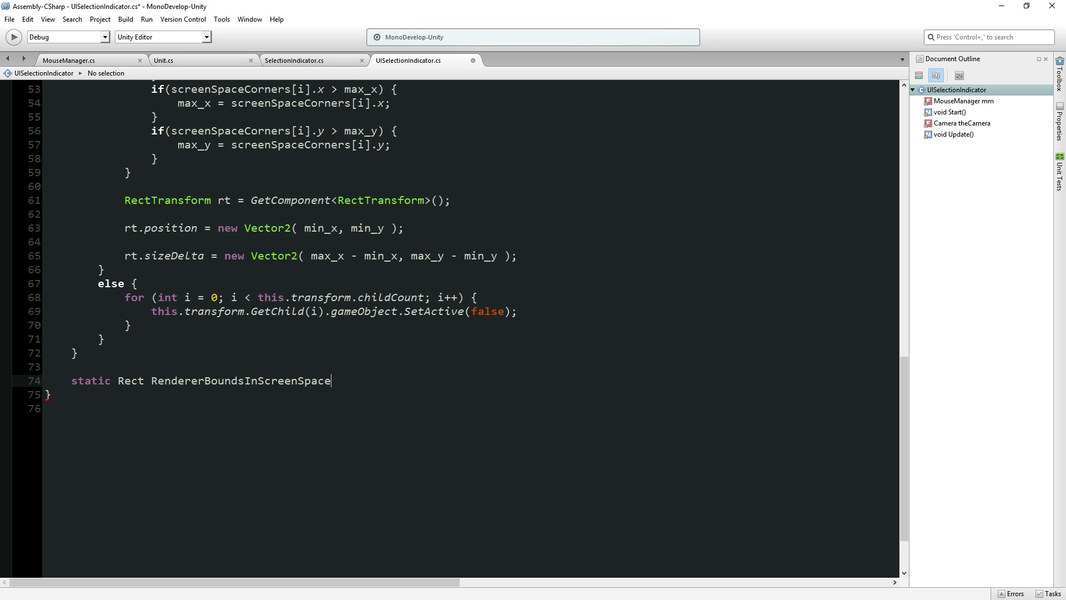
{"action": "type", "text": "(Render"}
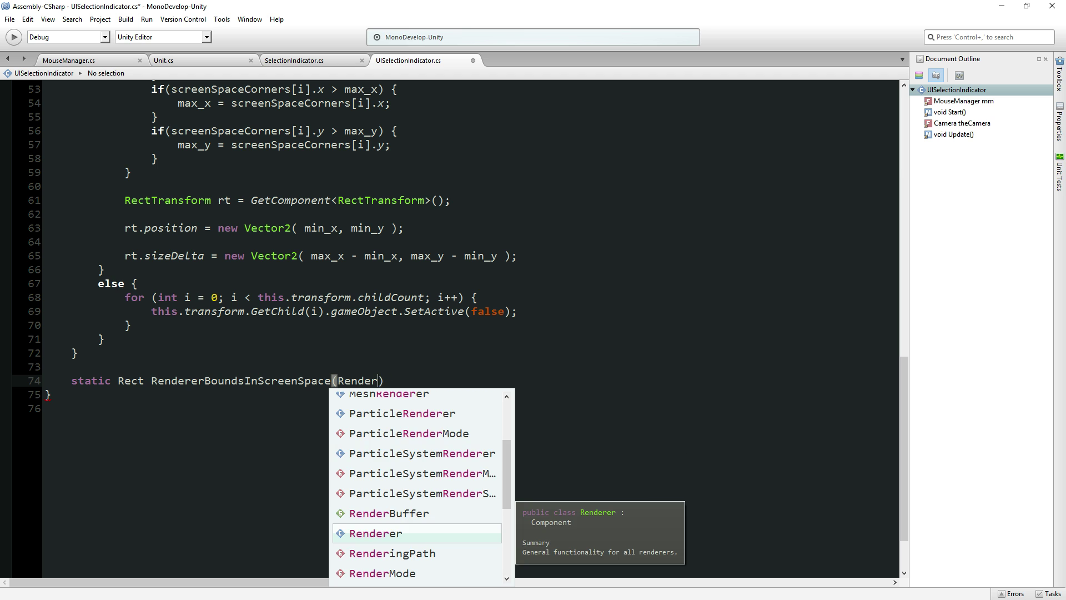
{"action": "type", "text": "ee"}
{"action": "key", "text": "BackSpace"}
{"action": "type", "text": "r r)"}
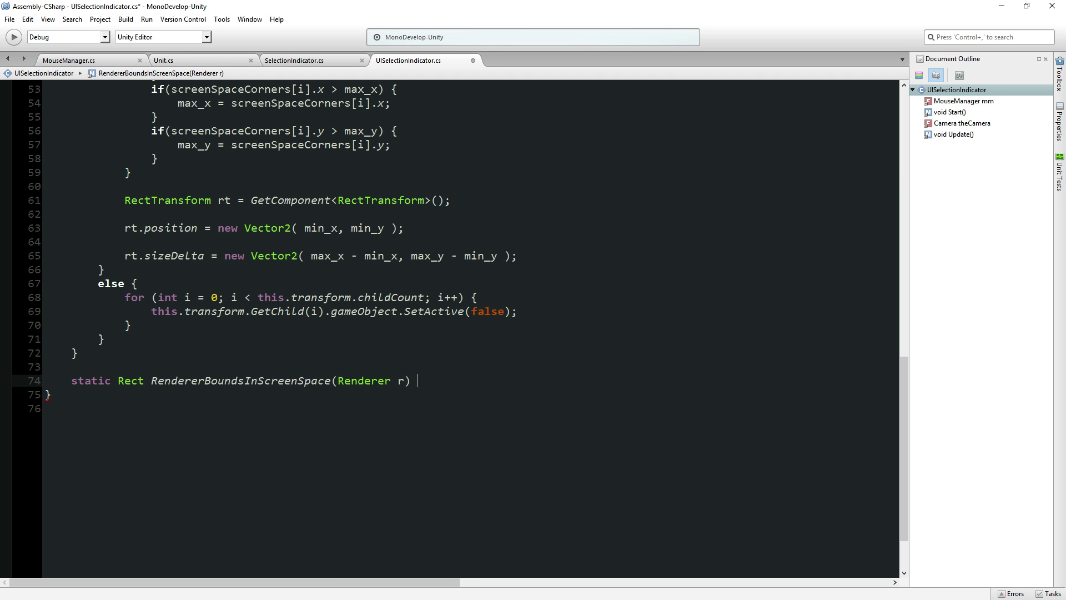
{"action": "type", "text": " {"}
{"action": "key", "text": "Return"}
Move the corner and min/max calculation block from Update into RendererBoundsInScreenSpace
{"action": "scroll", "coordinate": [185, 382], "scroll_direction": "up", "scroll_amount": 9}
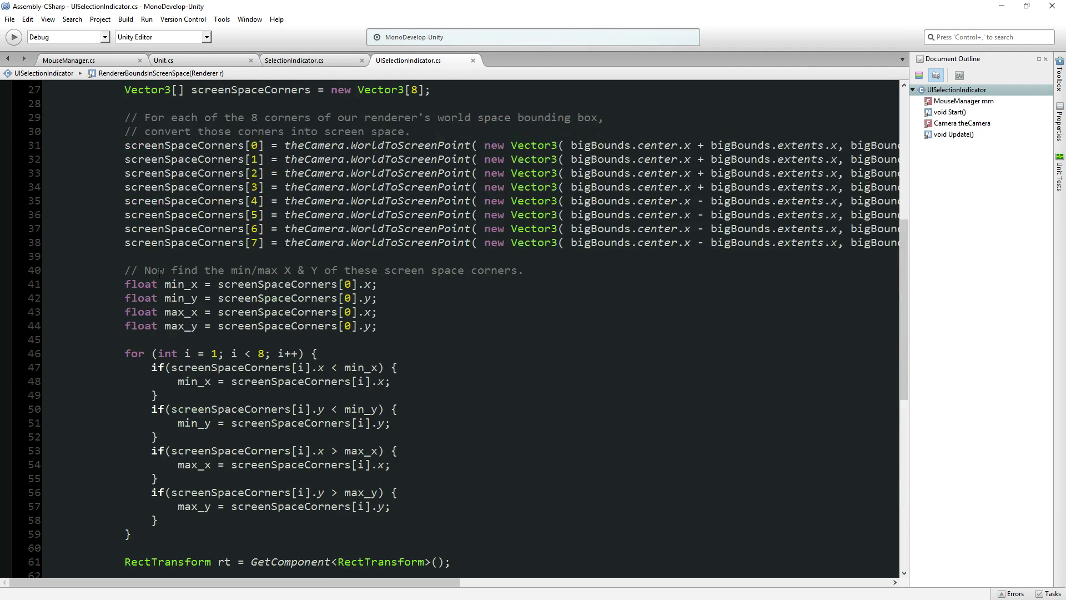
{"action": "scroll", "coordinate": [217, 357], "scroll_direction": "up", "scroll_amount": 6}
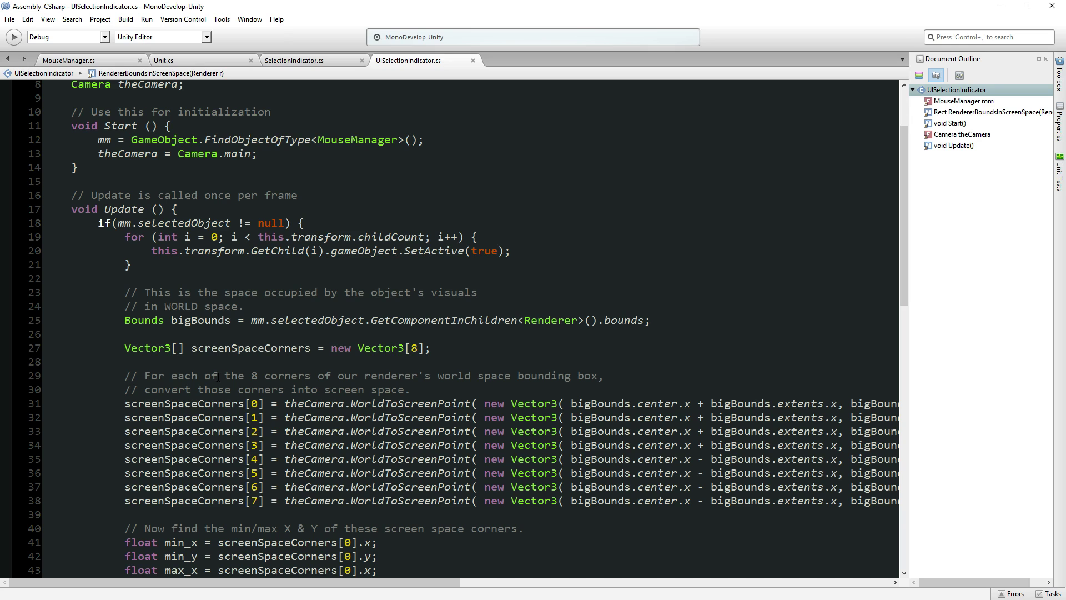
{"action": "left_click", "coordinate": [212, 347]}
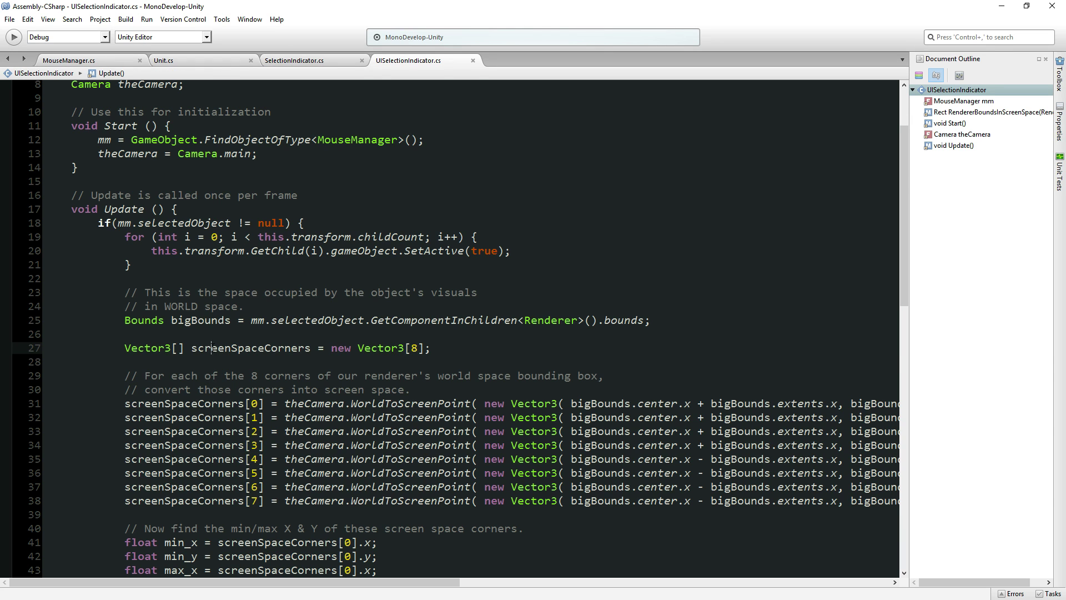
{"action": "scroll", "coordinate": [213, 347], "scroll_direction": "down", "scroll_amount": 5}
{"action": "scroll", "coordinate": [213, 348], "scroll_direction": "down", "scroll_amount": 4}
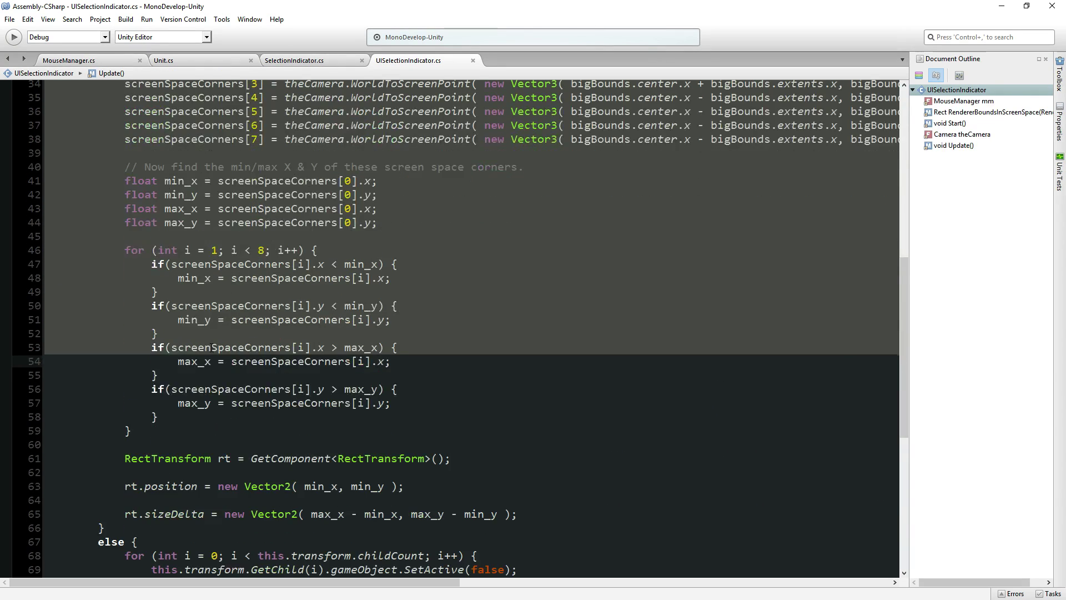
{"action": "scroll", "coordinate": [213, 347], "scroll_direction": "down", "scroll_amount": 1}
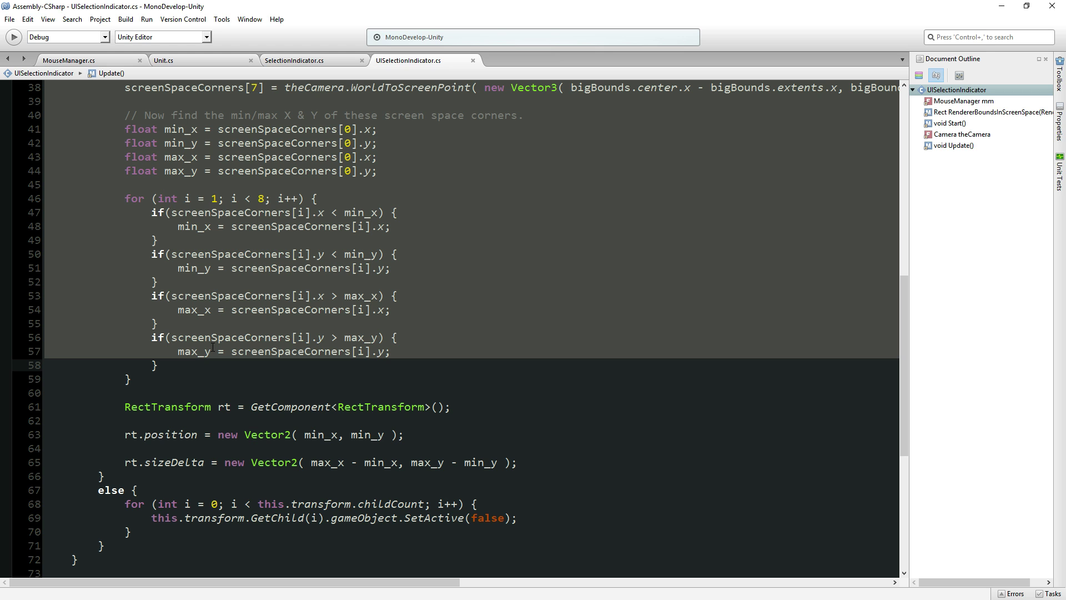
{"action": "left_click_drag", "start_coordinate": [213, 347], "coordinate": [196, 387]}
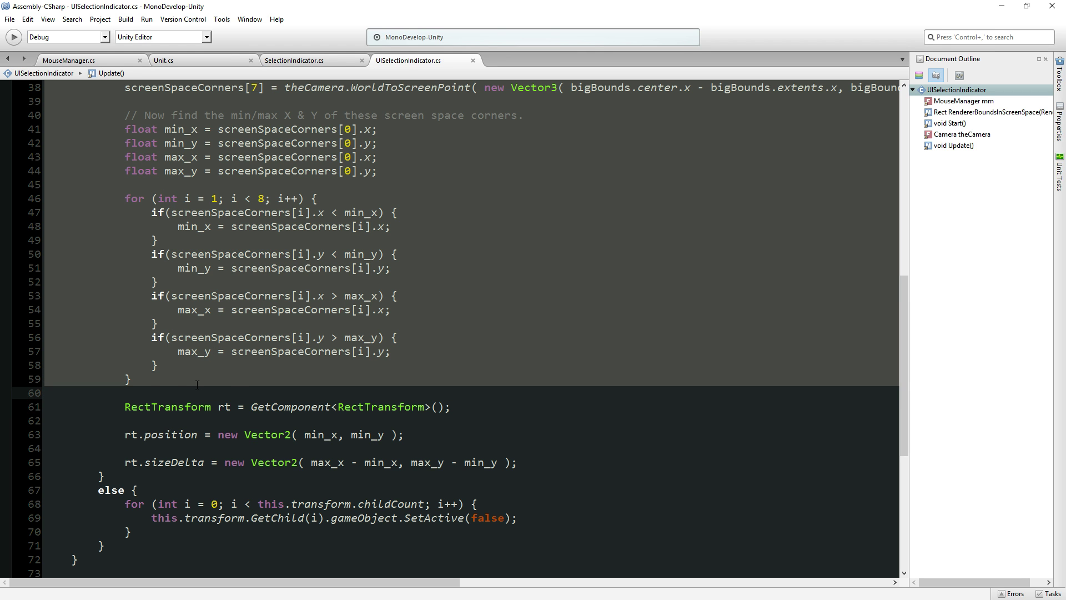
{"action": "key", "text": "ctrl+x"}
{"action": "left_click", "coordinate": [246, 296]}
{"action": "key", "text": "ctrl+v"}
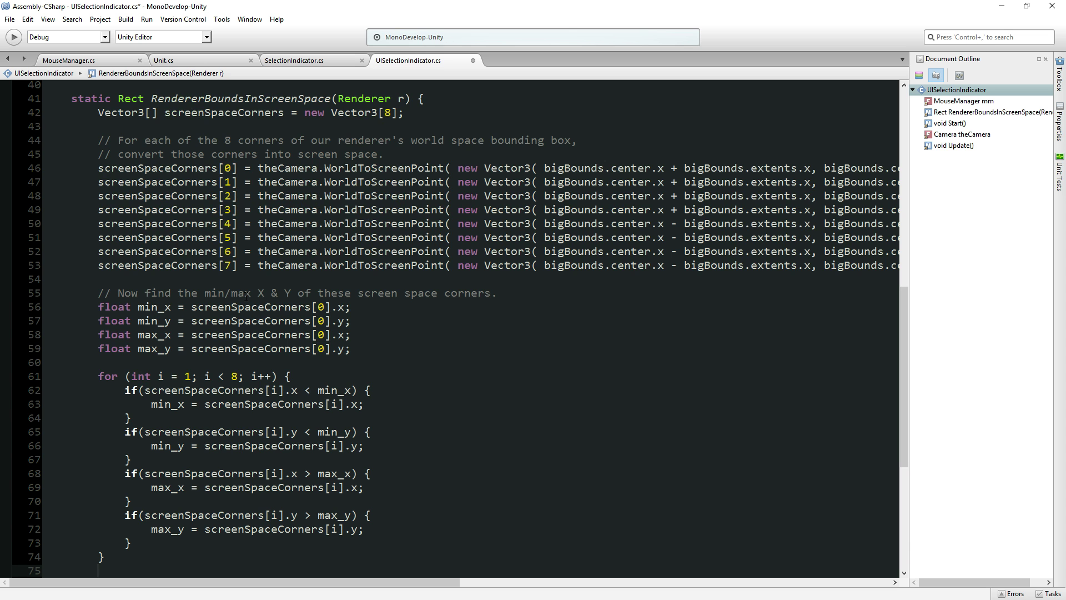
Move the Bounds lines to the helper's start and take bigBounds from r.bounds
{"action": "scroll", "coordinate": [303, 417], "scroll_direction": "up", "scroll_amount": 11}
{"action": "scroll", "coordinate": [303, 417], "scroll_direction": "up", "scroll_amount": 1}
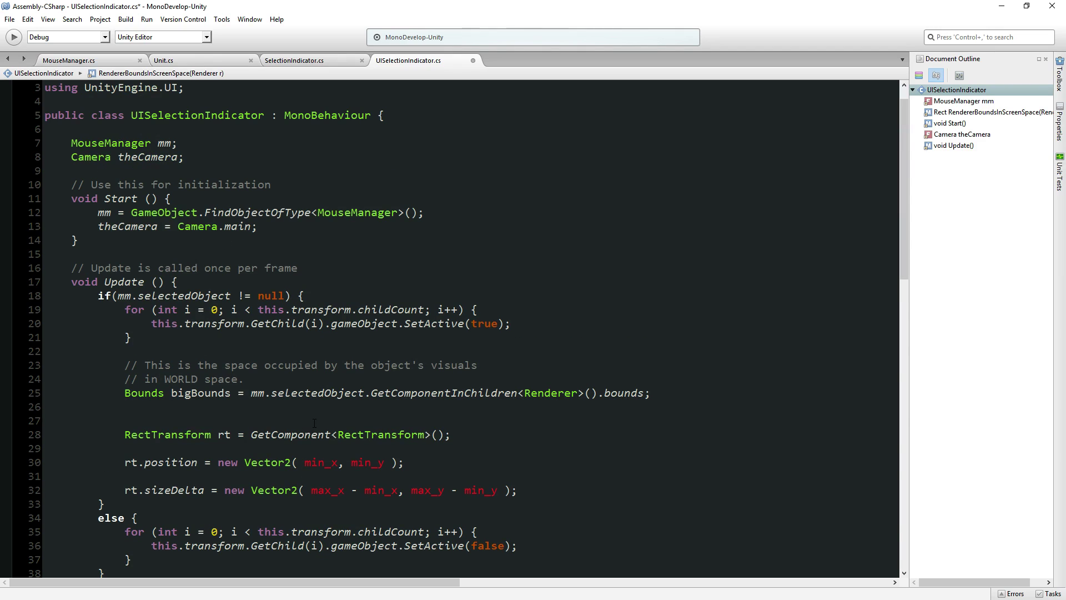
{"action": "left_click_drag", "start_coordinate": [45, 365], "coordinate": [271, 402]}
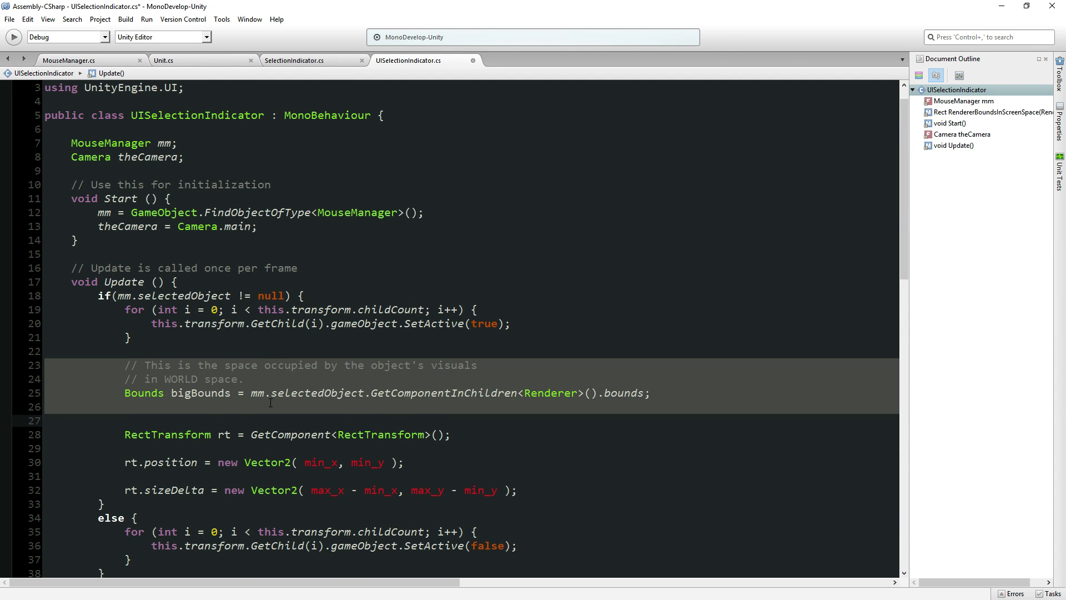
{"action": "key", "text": "Delete"}
{"action": "key", "text": "ctrl+z"}
{"action": "scroll", "coordinate": [272, 384], "scroll_direction": "down", "scroll_amount": 5}
{"action": "key", "text": "ctrl+x"}
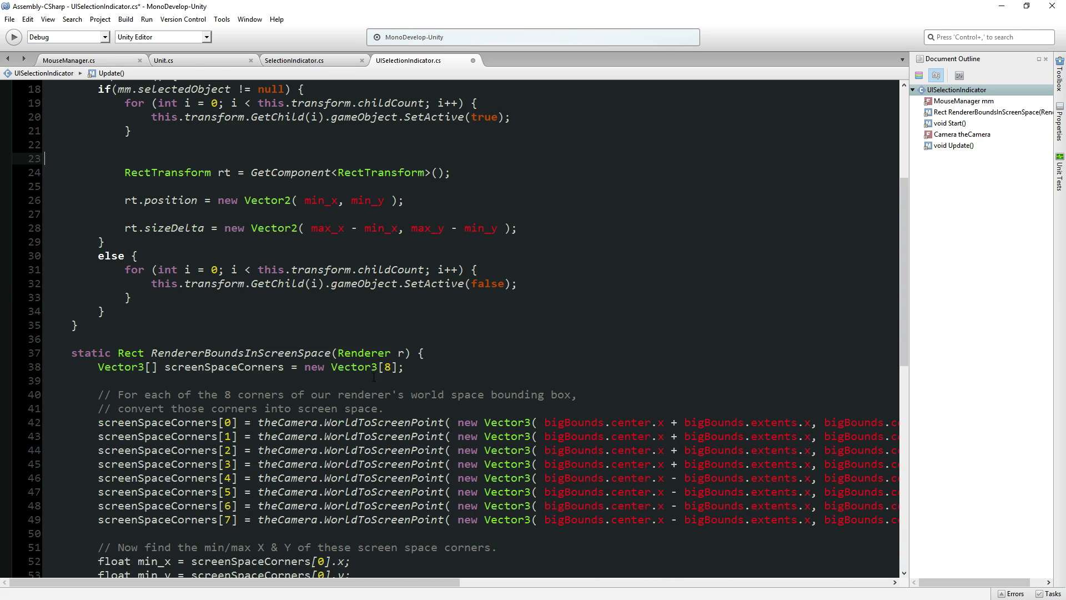
{"action": "left_click", "coordinate": [427, 353]}
{"action": "key", "text": "Return"}
{"action": "key", "text": "ctrl+v"}
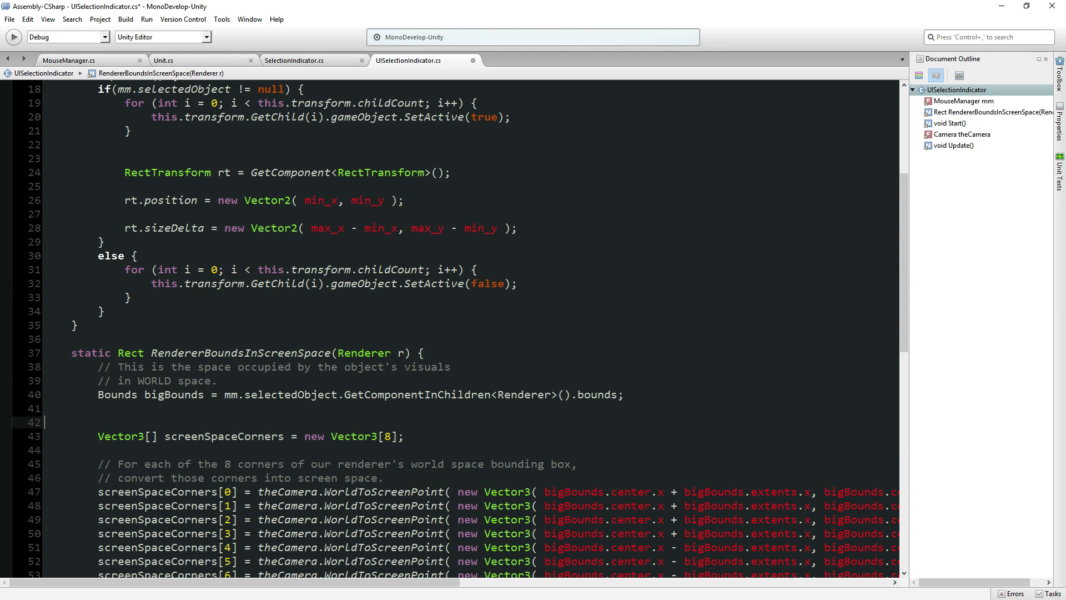
{"action": "left_click_drag", "start_coordinate": [225, 394], "coordinate": [578, 395]}
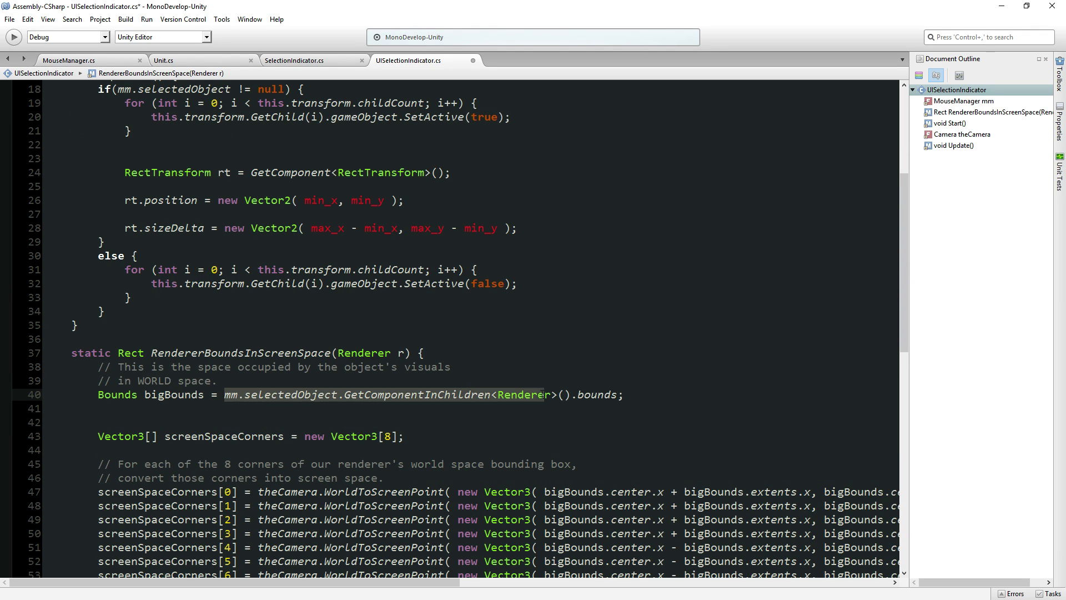
{"action": "type", "text": "r"}
{"action": "left_click", "coordinate": [459, 397]}
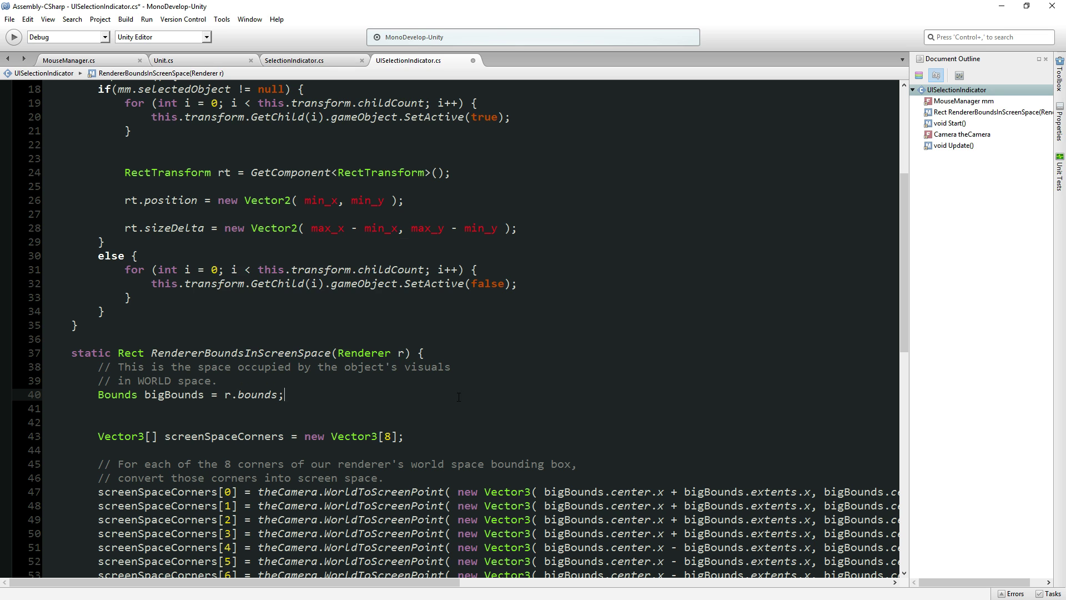
{"action": "scroll", "coordinate": [259, 389], "scroll_direction": "up", "scroll_amount": 5}
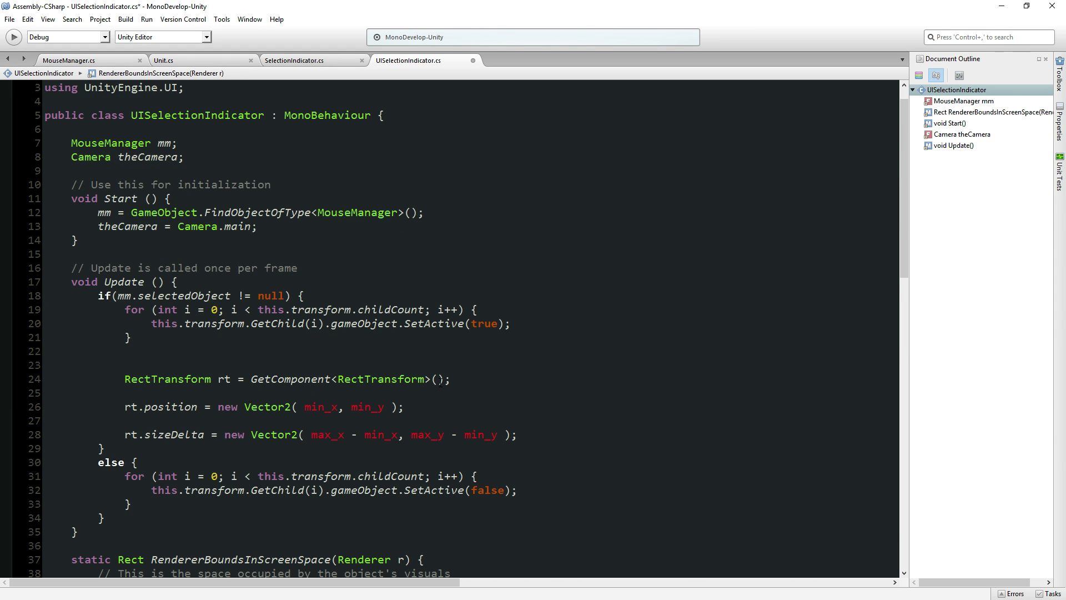
Check the RendererBoundsInScreenSpace signature and add a blank line in Update above the RectTransform line
{"action": "scroll", "coordinate": [461, 370], "scroll_direction": "down", "scroll_amount": 3}
{"action": "scroll", "coordinate": [434, 370], "scroll_direction": "down", "scroll_amount": 2}
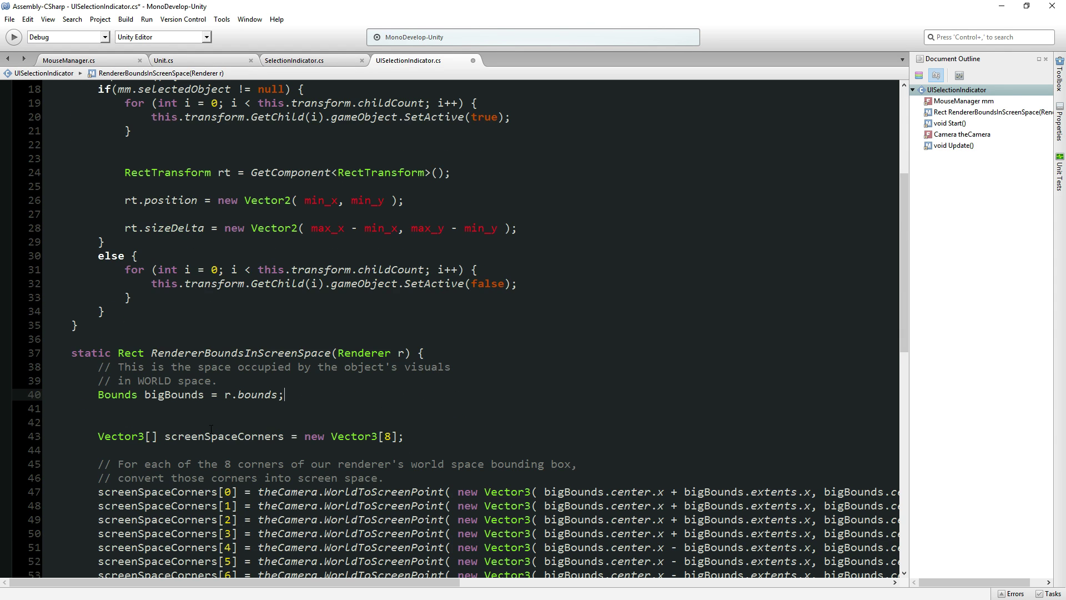
{"action": "left_click", "coordinate": [249, 353]}
{"action": "scroll", "coordinate": [488, 280], "scroll_direction": "up", "scroll_amount": 4}
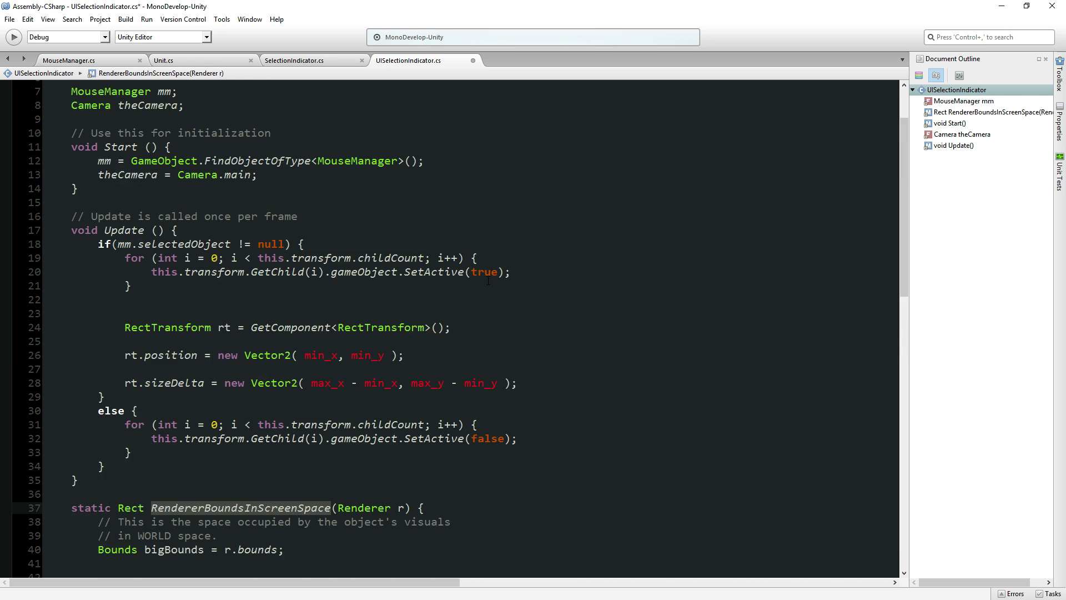
{"action": "left_click", "coordinate": [465, 319]}
{"action": "key", "text": "Up"}
{"action": "key", "text": "Return"}
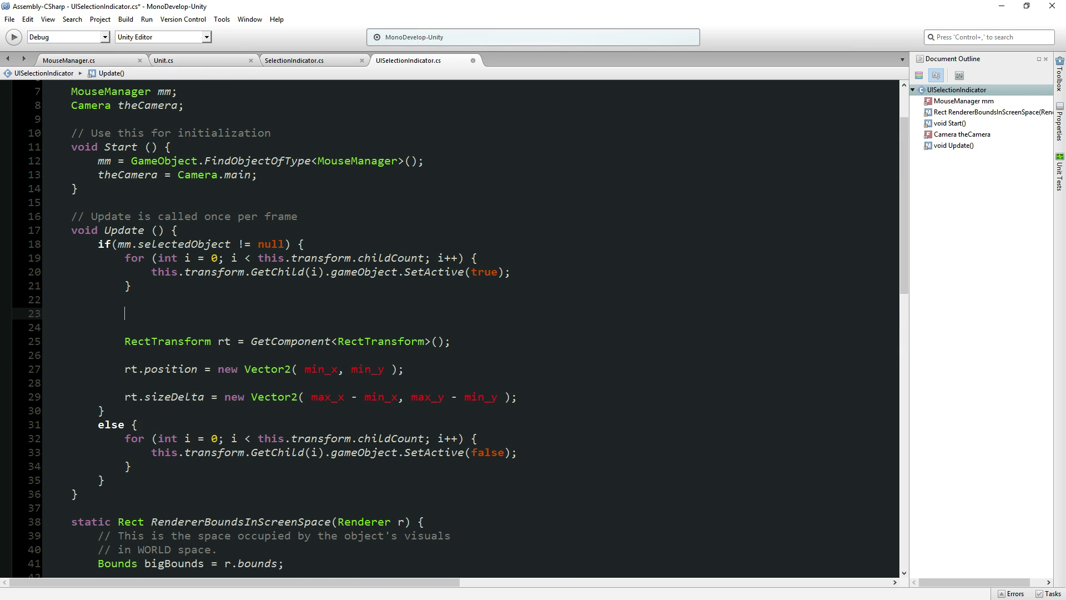
Add 'Rect visualRect = RendererBoundsInScreenSpace(mm.selectedObject.GetComponentInChildren<Renderer>());' and save the script
{"action": "type", "text": "Rect "}
{"action": "type", "text": "vi"}
{"action": "type", "text": "sial"}
{"action": "key", "text": "BackSpace"}
{"action": "key", "text": "BackSpace"}
{"action": "type", "text": "uia"}
{"action": "key", "text": "BackSpace"}
{"action": "key", "text": "BackSpace"}
{"action": "key", "text": "BackSpace"}
{"action": "key", "text": "BackSpace"}
{"action": "type", "text": "ual"}
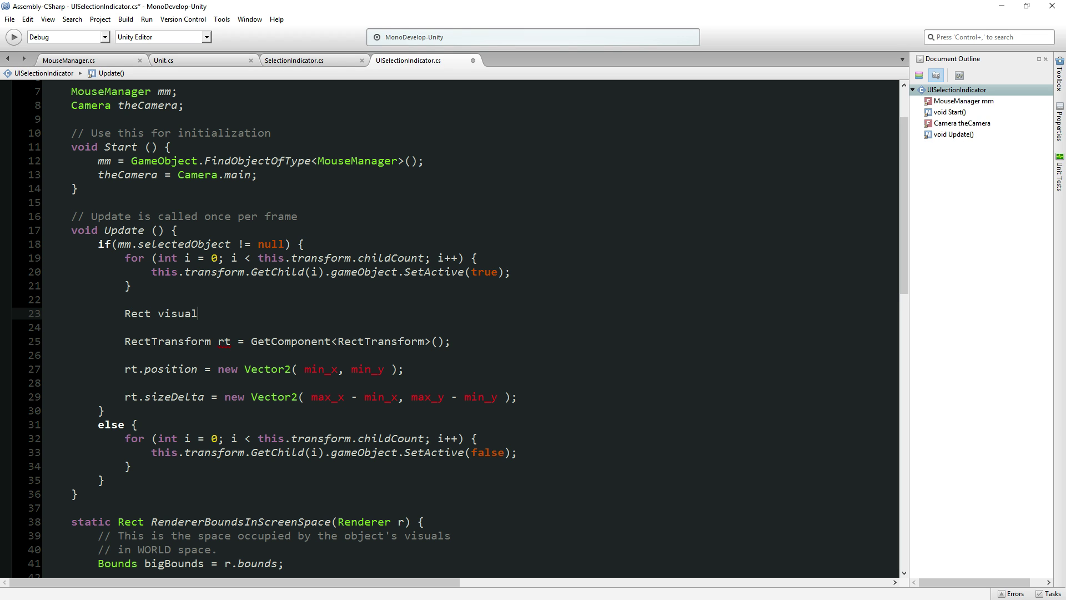
{"action": "type", "text": "Bounds"}
{"action": "key", "text": "BackSpace"}
{"action": "key", "text": "BackSpace"}
{"action": "key", "text": "BackSpace"}
{"action": "key", "text": "BackSpace"}
{"action": "key", "text": "BackSpace"}
{"action": "type", "text": "ect = RendererBoundsInScreenSpace"}
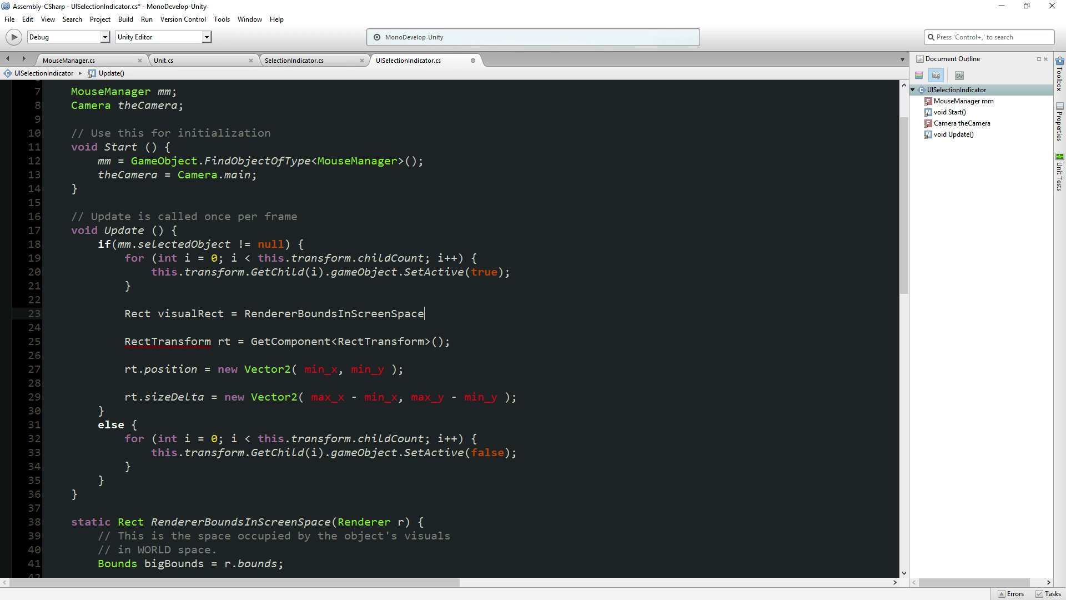
{"action": "type", "text": "("}
{"action": "type", "text": "mm"}
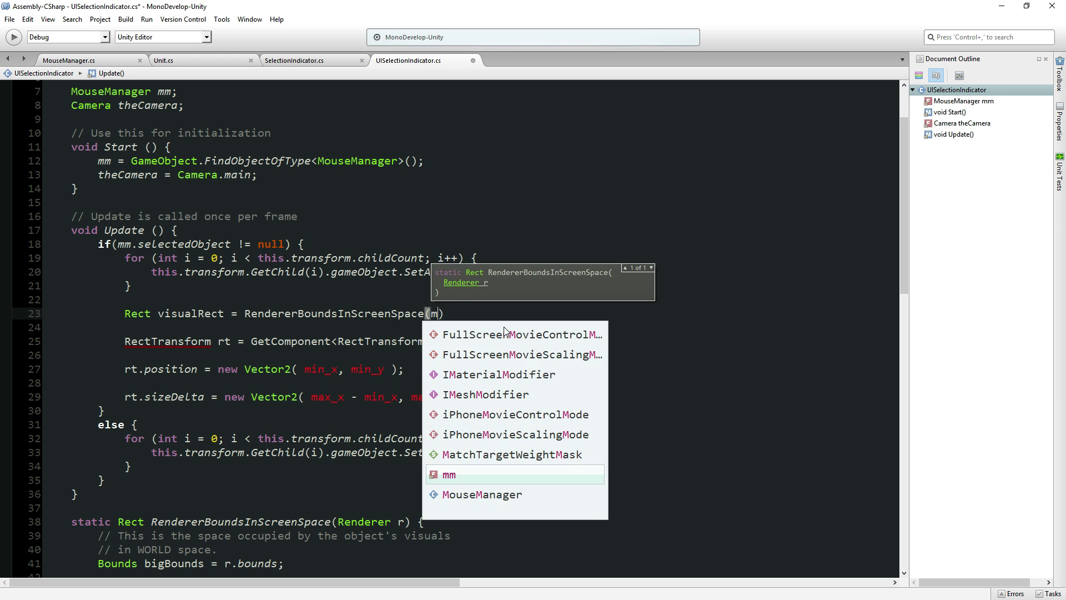
{"action": "type", "text": ".selectedObject.Get"}
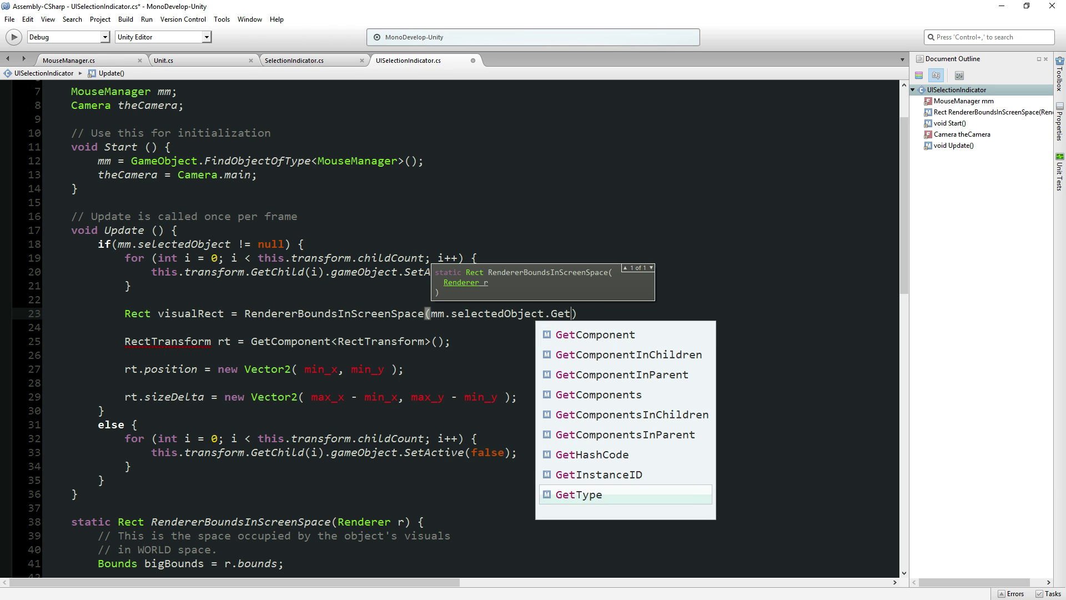
{"action": "type", "text": "Com"}
{"action": "key", "text": "Down"}
{"action": "type", "text": "<Rende"}
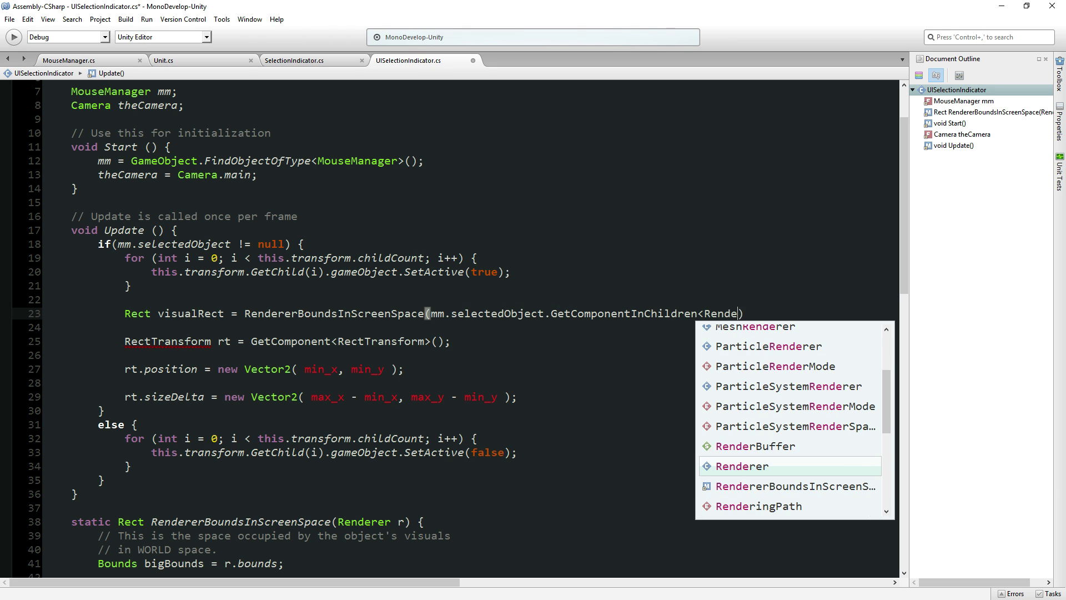
{"action": "type", "text": "rer>())"}
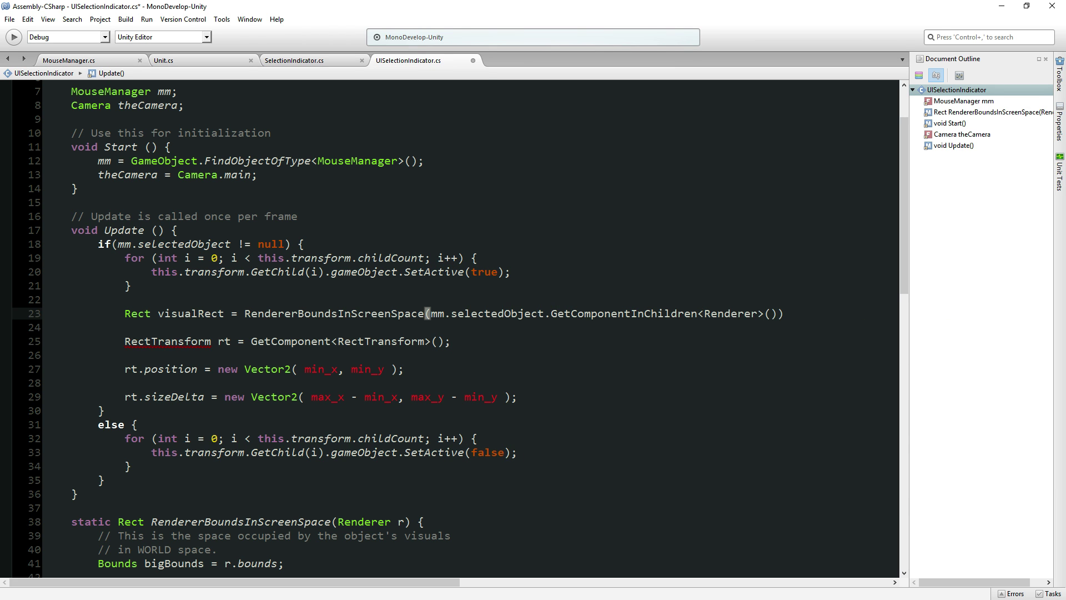
{"action": "type", "text": ";"}
{"action": "key", "text": "ctrl+s"}
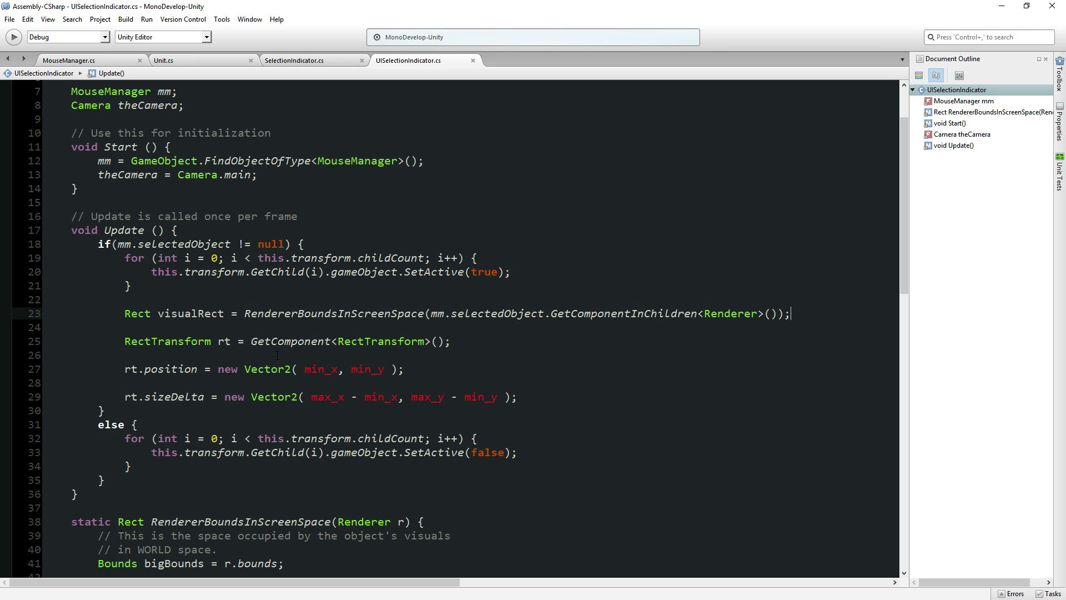
{"action": "scroll", "coordinate": [274, 341], "scroll_direction": "down", "scroll_amount": 3}
{"action": "scroll", "coordinate": [248, 244], "scroll_direction": "down", "scroll_amount": 3}
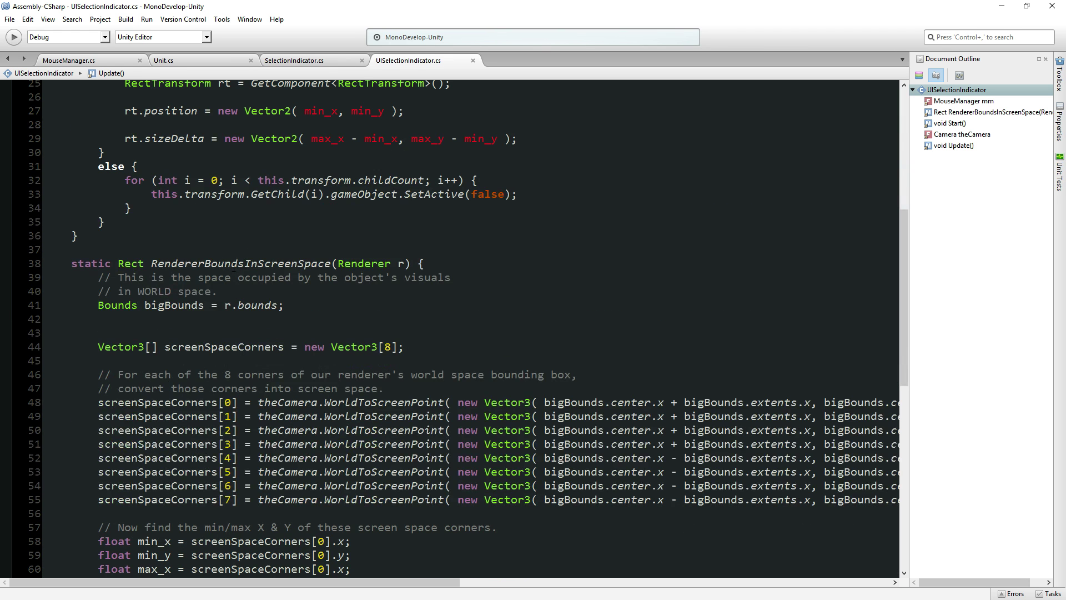
After the for loop, start 'return Rect.MinMaxRect(min_x ...)' without the stray 'new'
{"action": "scroll", "coordinate": [233, 265], "scroll_direction": "down", "scroll_amount": 4}
{"action": "scroll", "coordinate": [222, 333], "scroll_direction": "down", "scroll_amount": 5}
{"action": "left_click", "coordinate": [211, 429]}
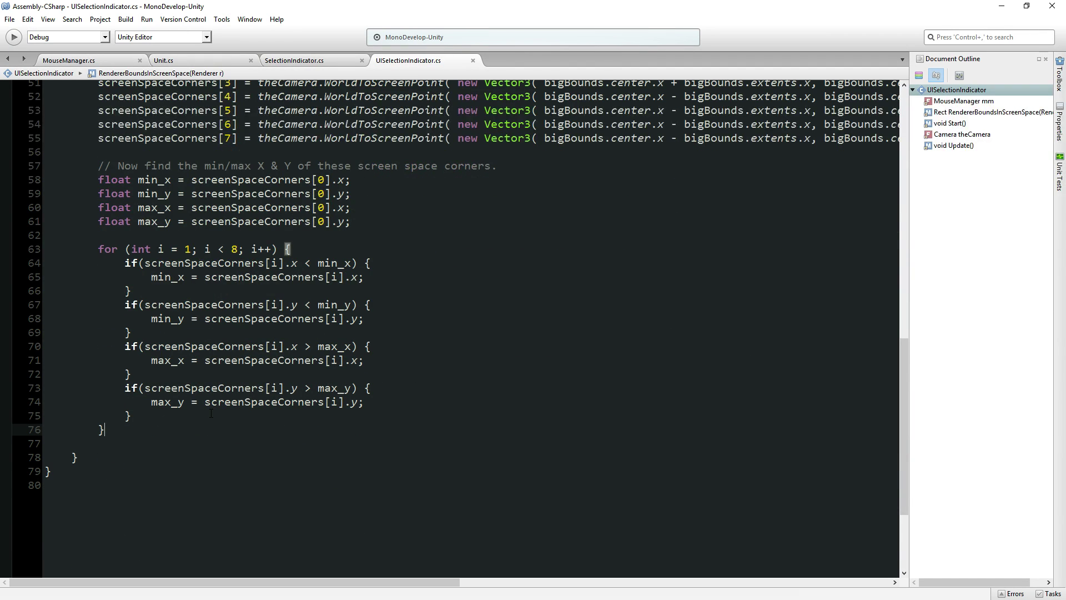
{"action": "key", "text": "Return"}
{"action": "key", "text": "Return"}
{"action": "type", "text": "retur"}
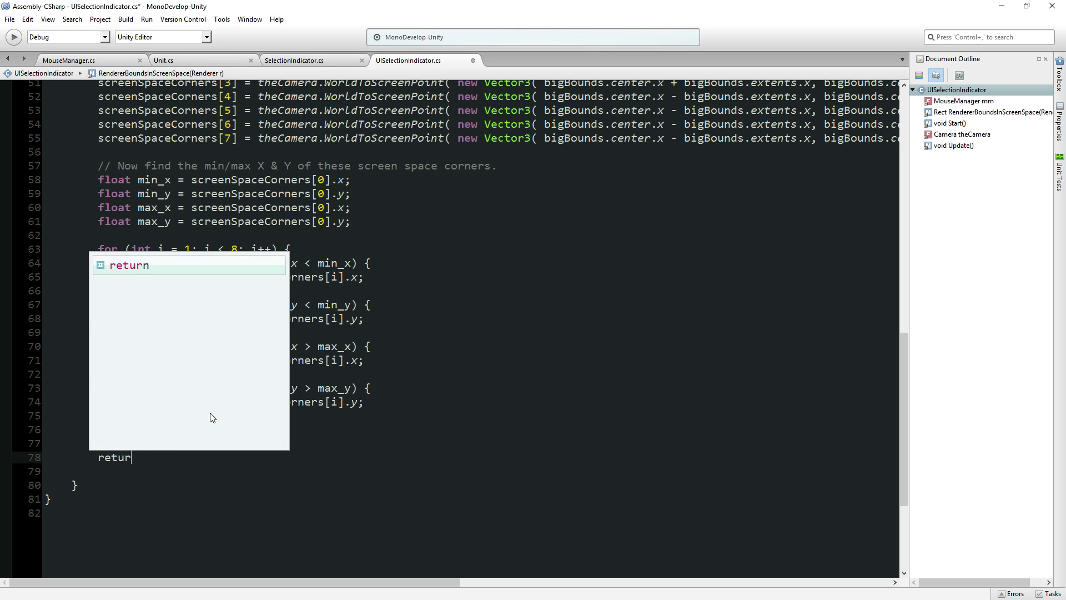
{"action": "type", "text": "n new Rect.M"}
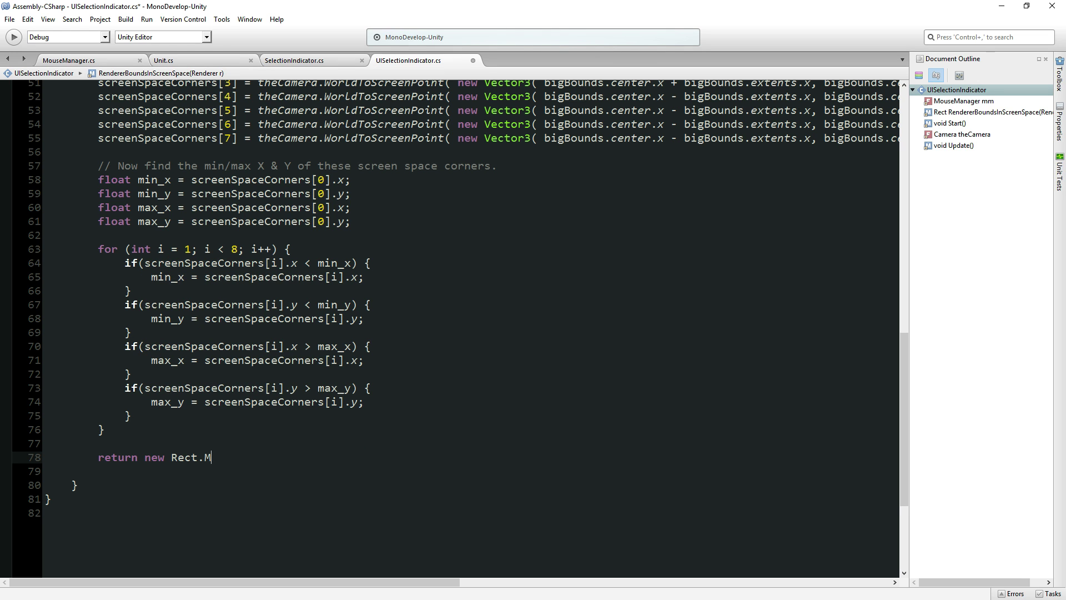
{"action": "key", "text": "BackSpace"}
{"action": "type", "text": "MinM"}
{"action": "type", "text": "axRect(  )"}
{"action": "type", "text": ";"}
{"action": "key", "text": "Left"}
{"action": "key", "text": "Left"}
{"action": "key", "text": "Left"}
{"action": "type", "text": "min"}
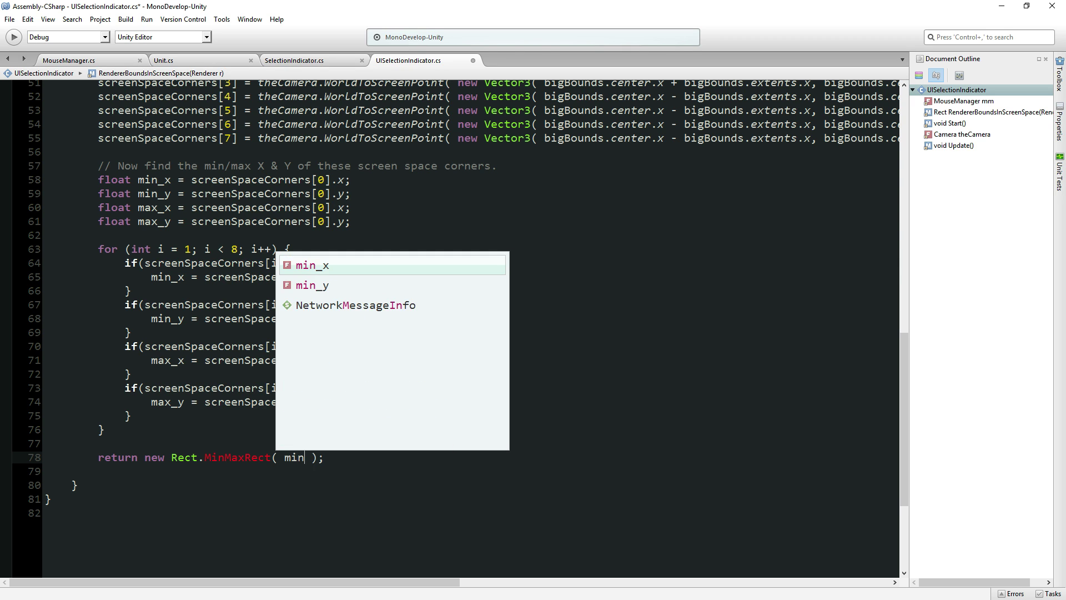
{"action": "type", "text": "_x"}
{"action": "key", "text": "BackSpace"}
{"action": "type", "text": "x"}
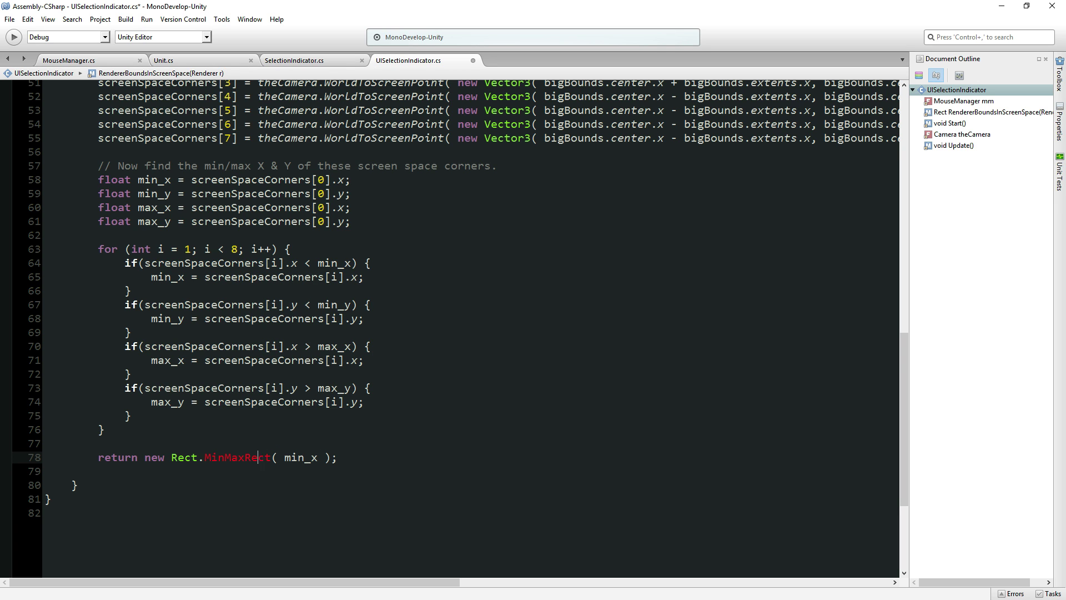
{"action": "key", "text": "BackSpace"}
{"action": "key", "text": "BackSpace"}
{"action": "key", "text": "BackSpace"}
{"action": "key", "text": "BackSpace"}
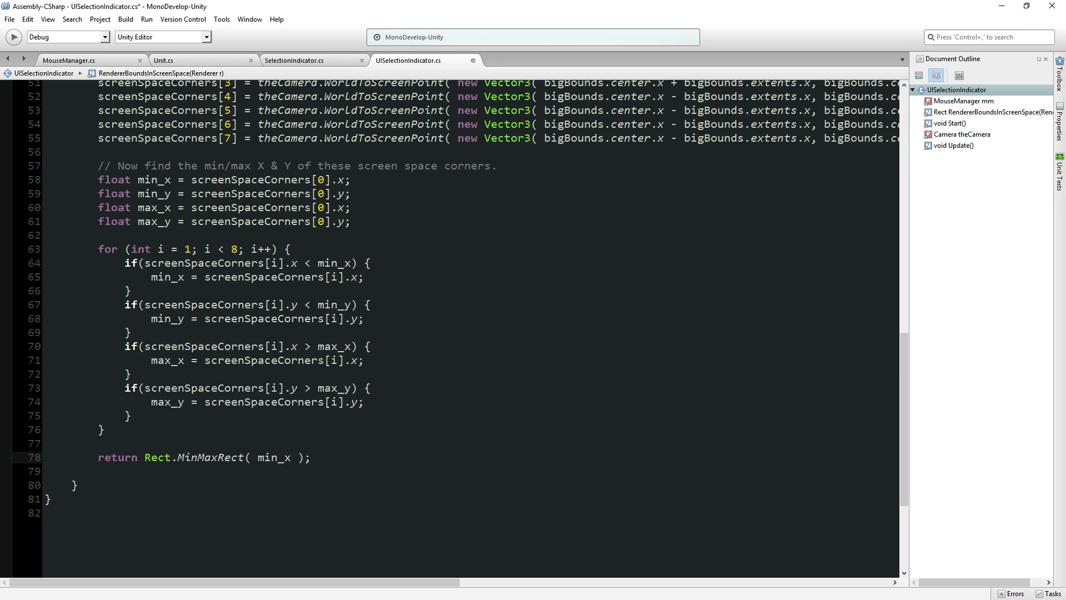
Complete the MinMaxRect arguments as min_x, min_y, max_x, max_y and save the script
{"action": "left_click", "coordinate": [291, 457]}
{"action": "type", "text": ", min_"}
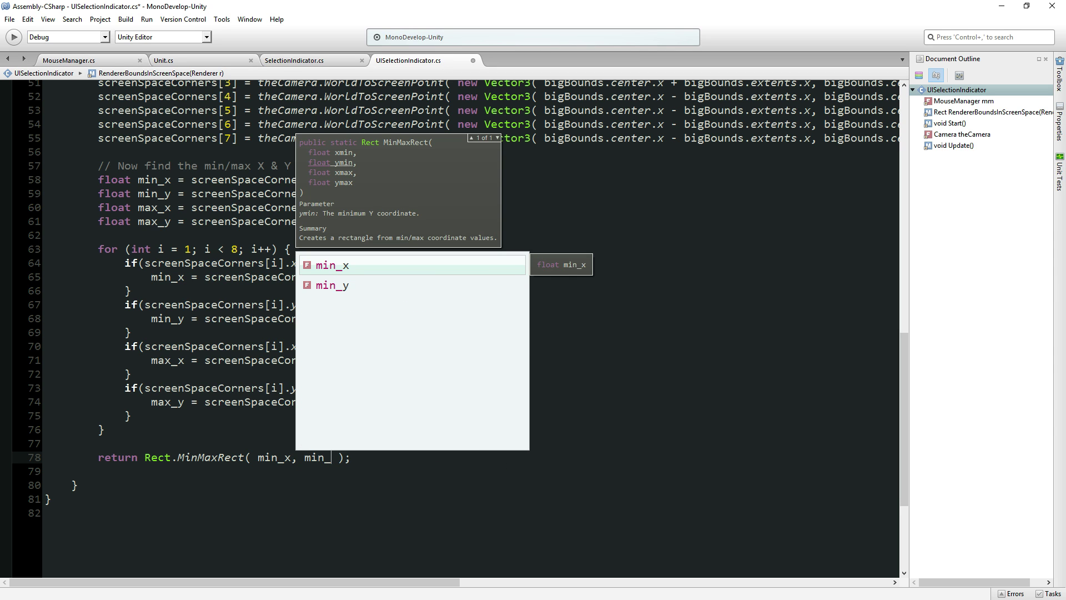
{"action": "type", "text": "x"}
{"action": "key", "text": "BackSpace"}
{"action": "type", "text": "y, "}
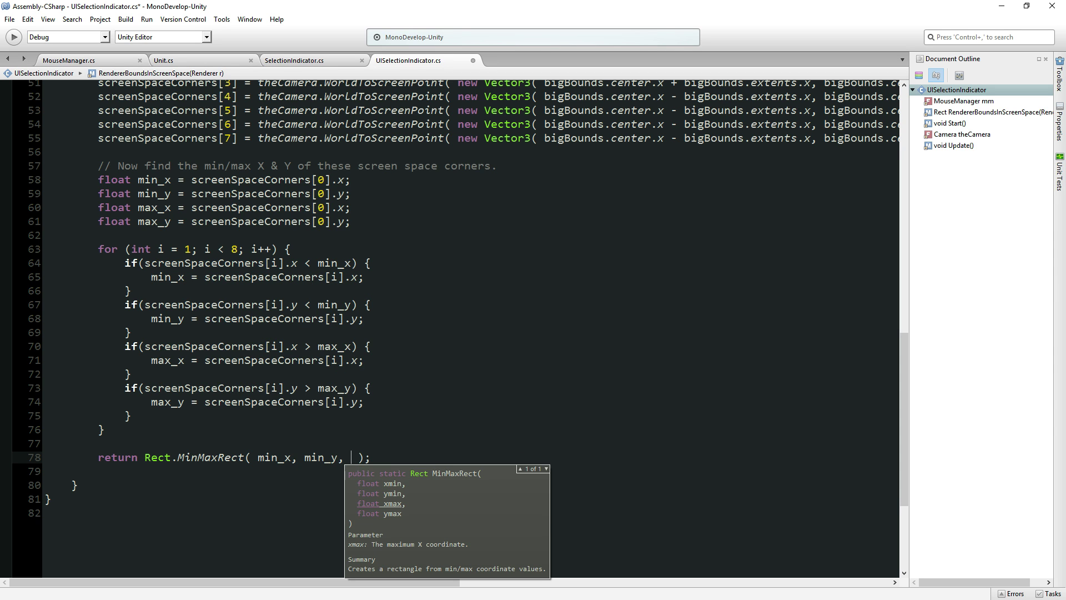
{"action": "type", "text": "max_x, ma"}
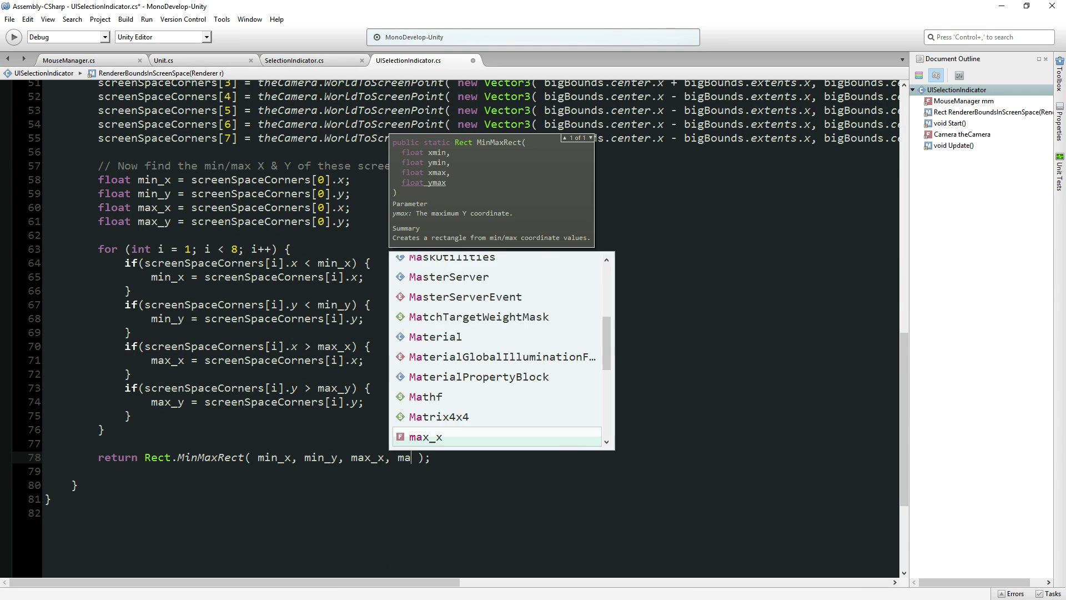
{"action": "type", "text": "x_y"}
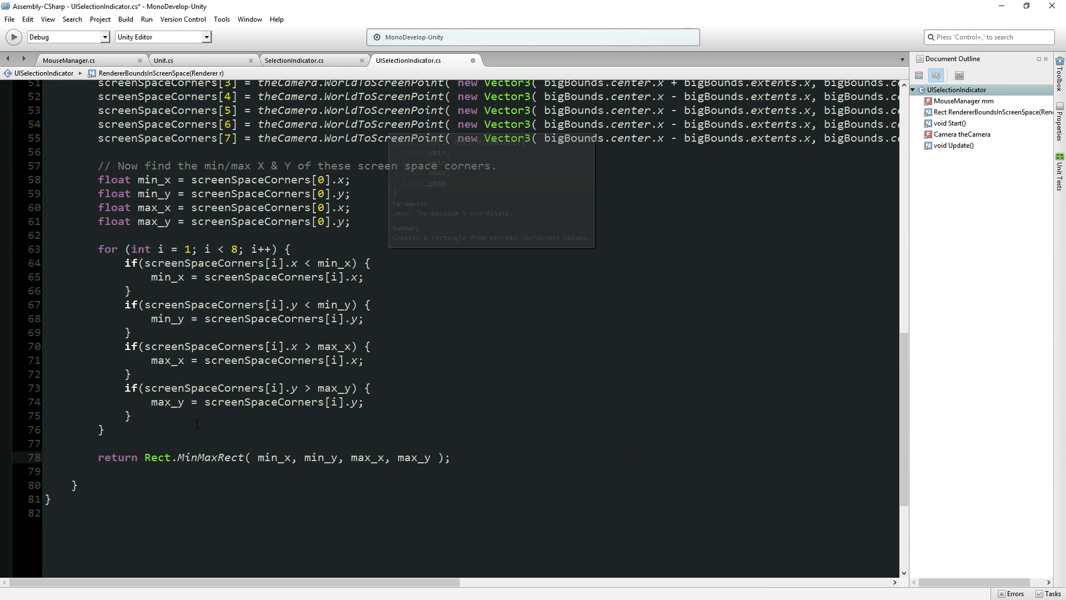
{"action": "key", "text": "ctrl+s"}
{"action": "left_click", "coordinate": [344, 444]}
{"action": "scroll", "coordinate": [164, 469], "scroll_direction": "up", "scroll_amount": 7}
Replace the old min_x position argument with visualRect.xMin
{"action": "scroll", "coordinate": [299, 429], "scroll_direction": "up", "scroll_amount": 7}
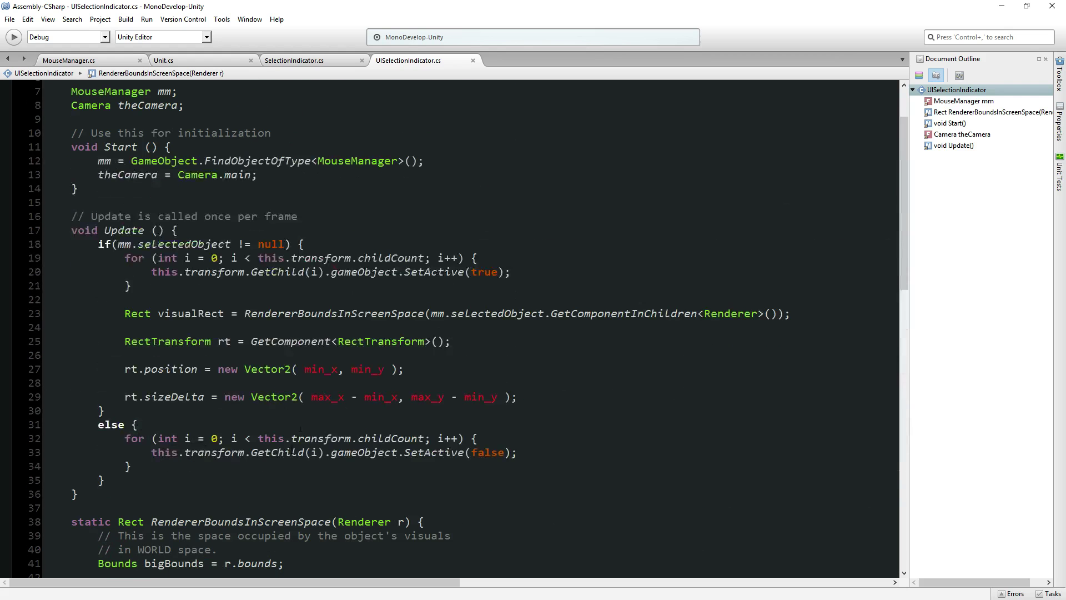
{"action": "mouse_move", "coordinate": [304, 369]}
{"action": "left_mouse_down"}
{"action": "mouse_move", "coordinate": [396, 371]}
{"action": "mouse_move", "coordinate": [382, 371]}
{"action": "left_mouse_up"}
{"action": "key", "text": "BackSpace"}
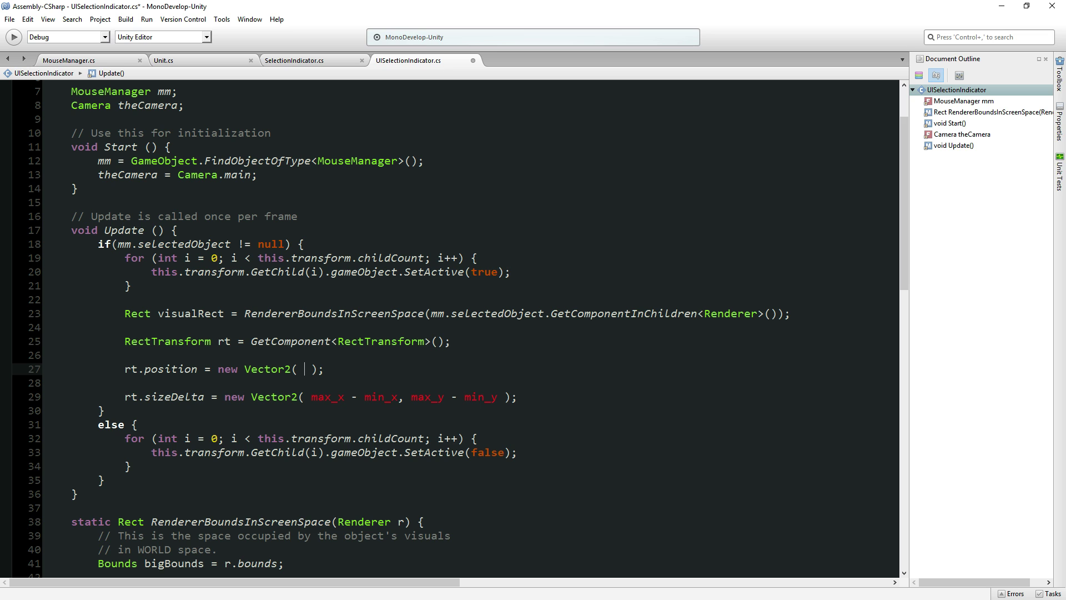
{"action": "type", "text": "visua"}
{"action": "key", "text": "Return"}
{"action": "type", "text": ".x"}
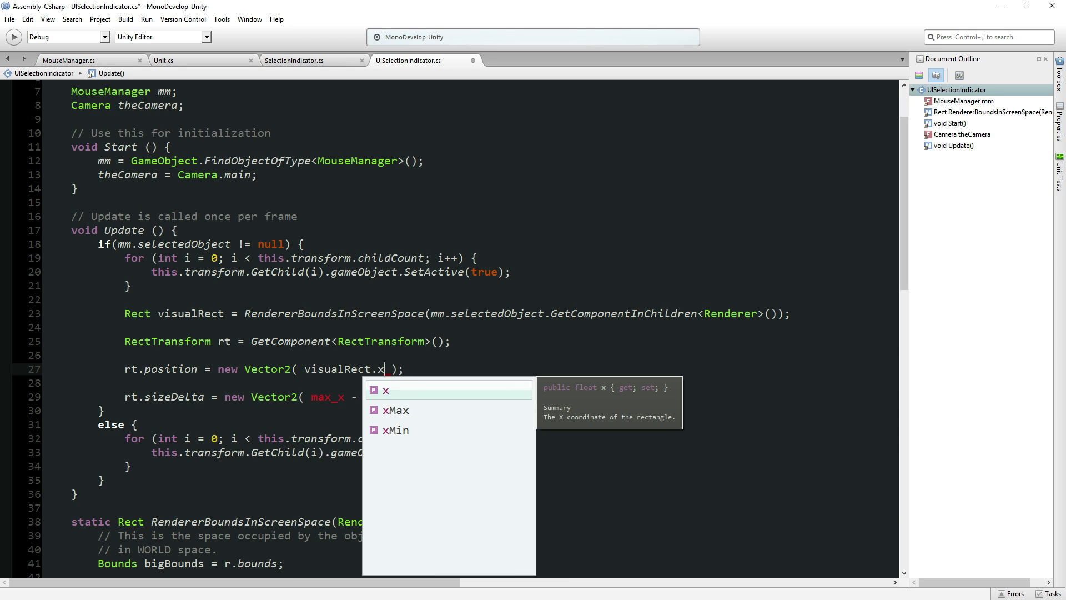
{"action": "type", "text": ","}
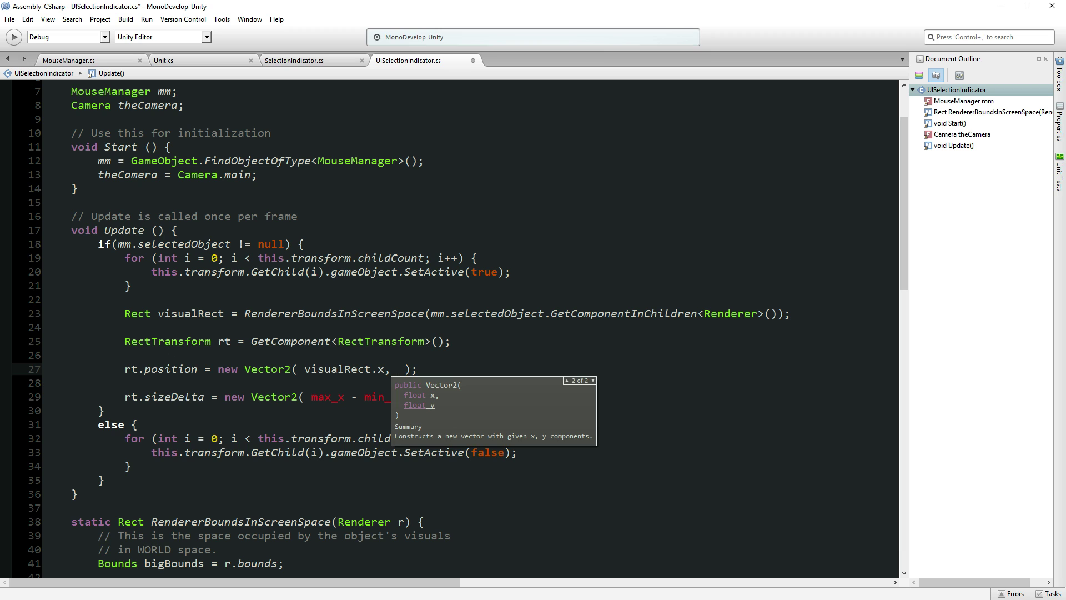
{"action": "key", "text": "alt+Tab"}
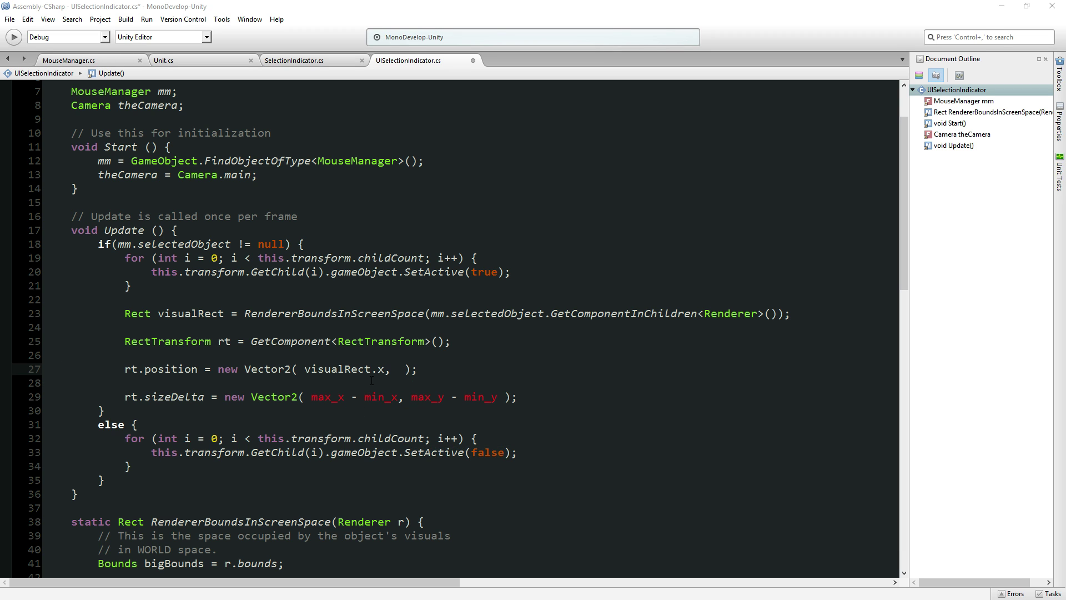
{"action": "key", "text": "alt+Tab"}
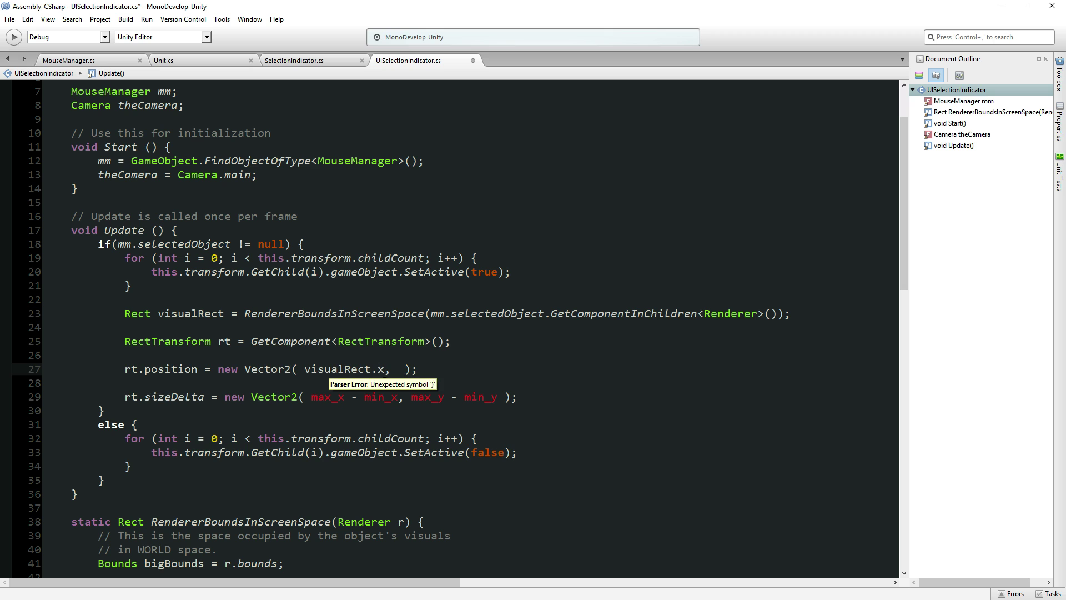
{"action": "key", "text": "BackSpace"}
{"action": "type", "text": "x"}
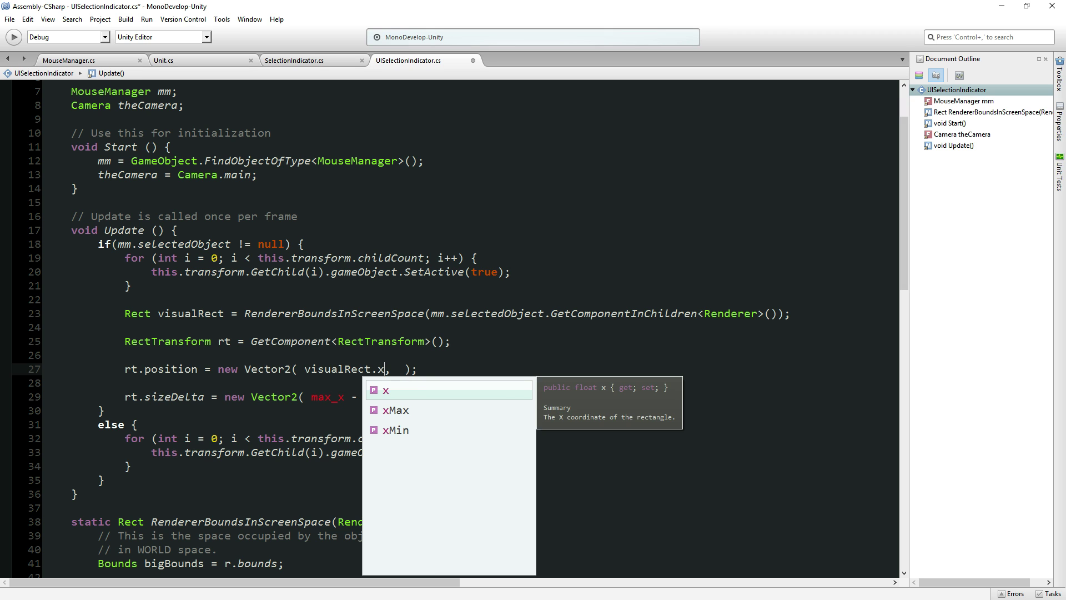
{"action": "key", "text": "Down"}
{"action": "key", "text": "Down"}
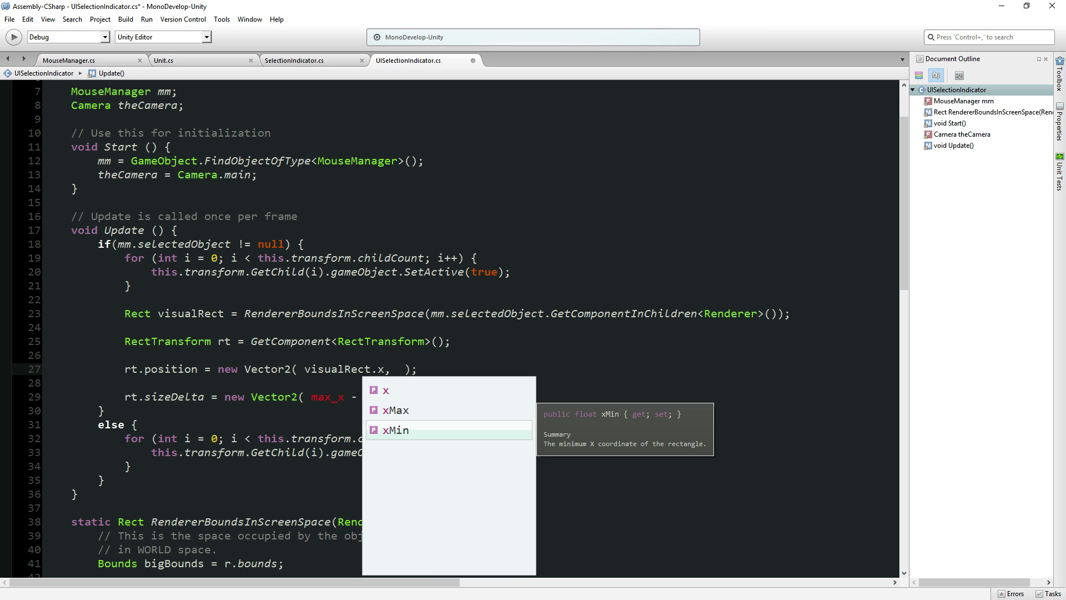
{"action": "key", "text": "Return"}
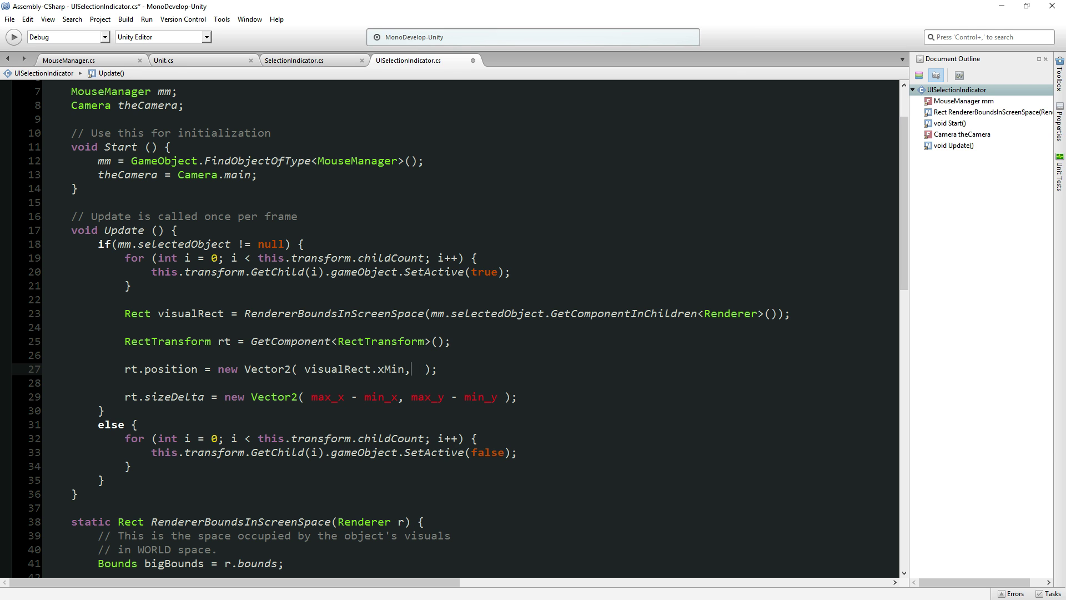
Use visualRect.yMin for the vertical position and visualRect.width, visualRect.y for the size
{"action": "type", "text": "visu"}
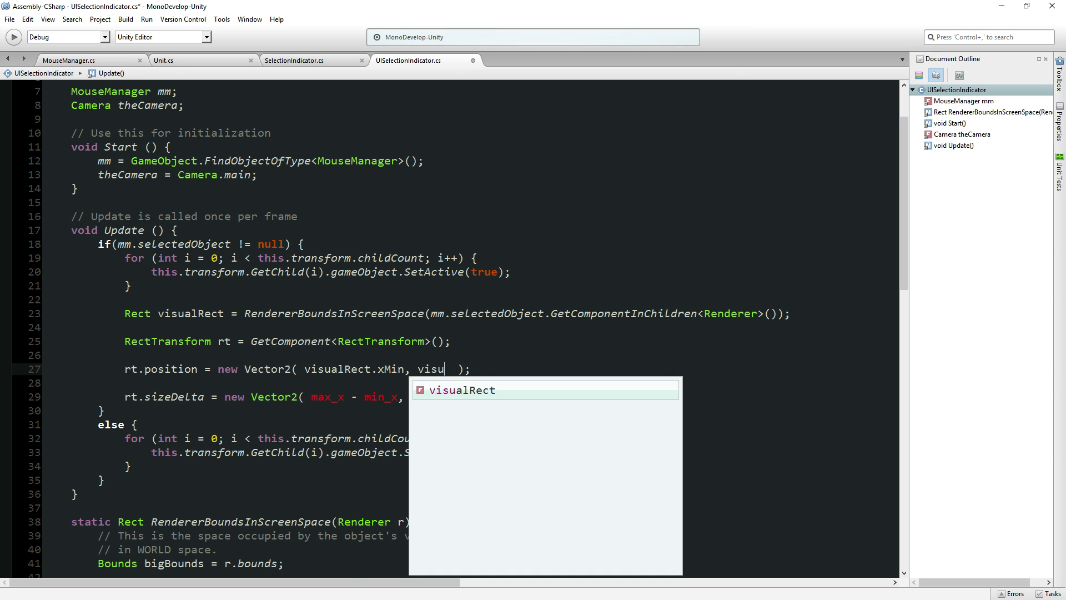
{"action": "key", "text": "Return"}
{"action": "type", "text": ".ymi"}
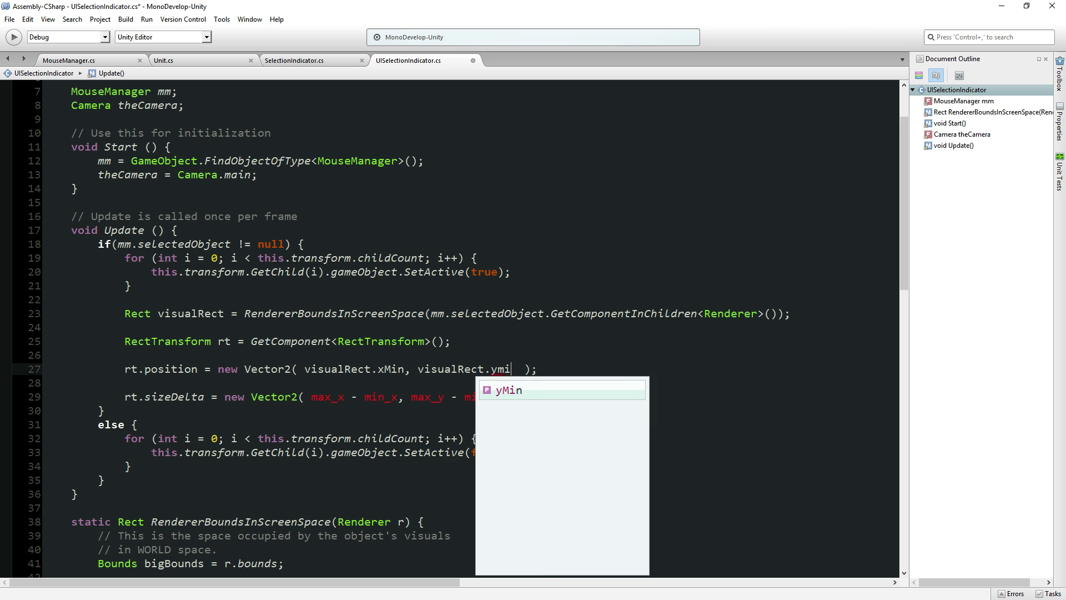
{"action": "key", "text": "Return"}
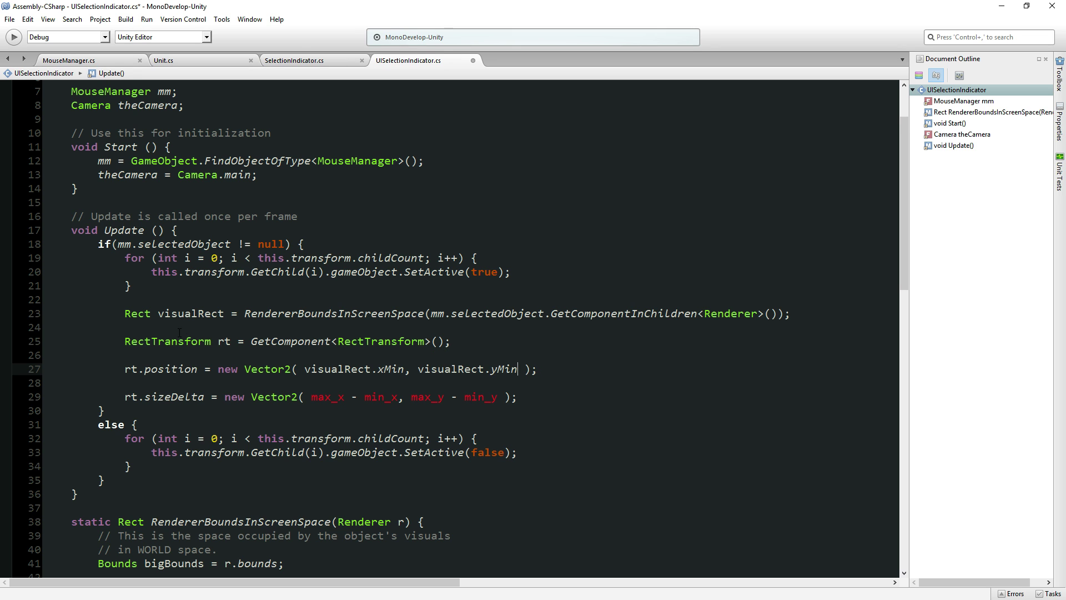
{"action": "double_click", "coordinate": [193, 313]}
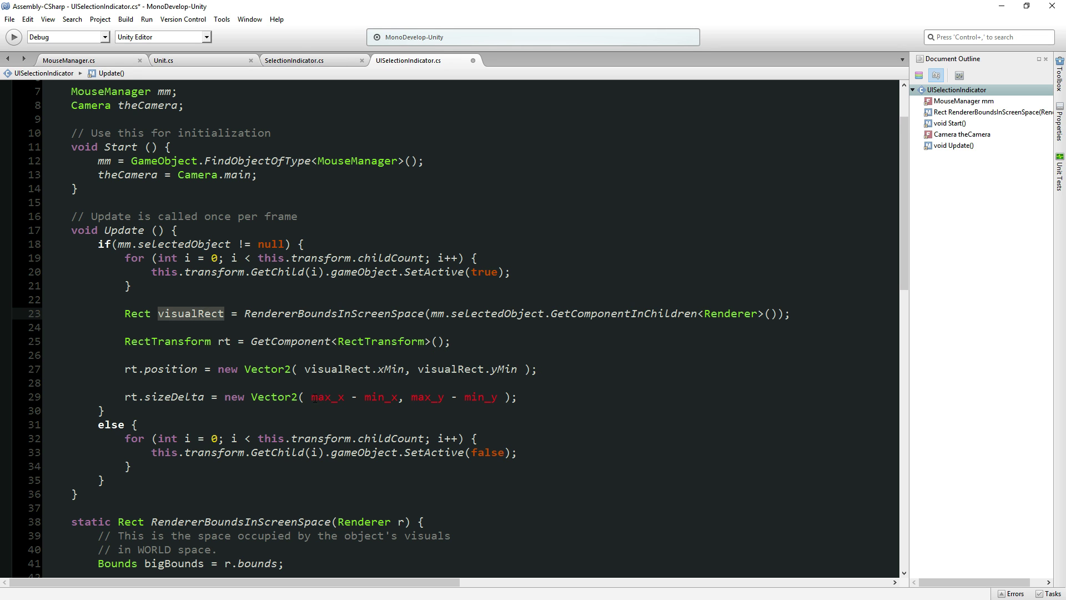
{"action": "left_click_drag", "start_coordinate": [312, 398], "coordinate": [499, 398]}
{"action": "type", "text": "vi"}
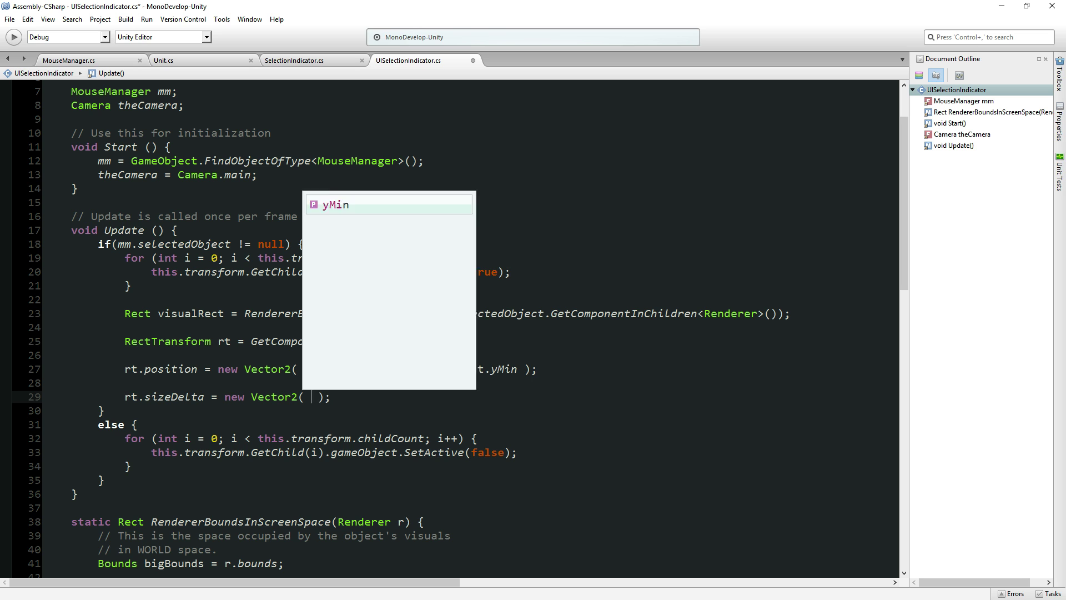
{"action": "type", "text": ".wi, "}
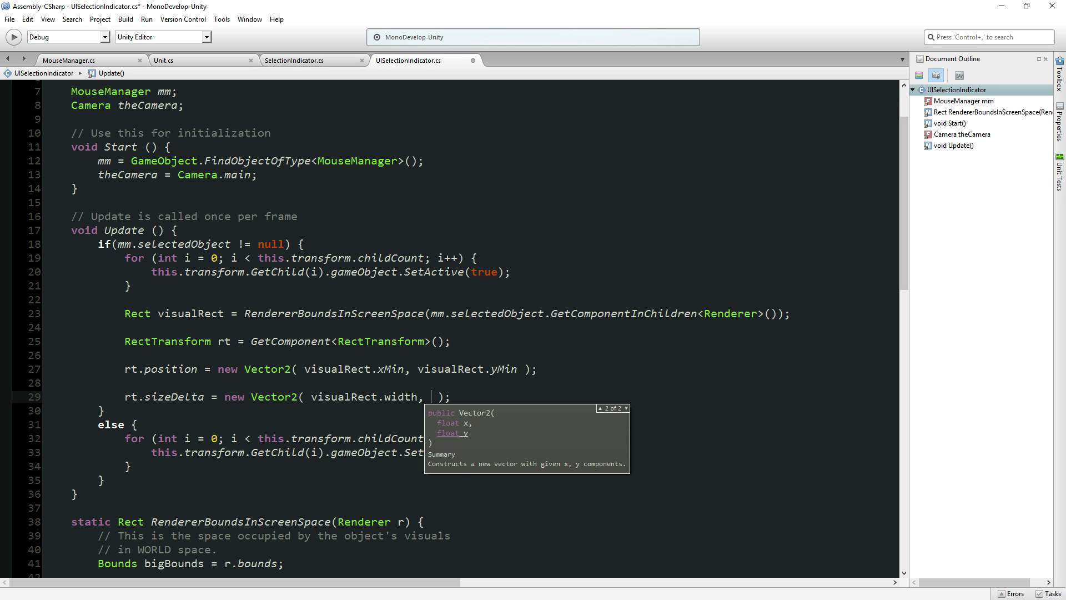
{"action": "type", "text": "visualRect."}
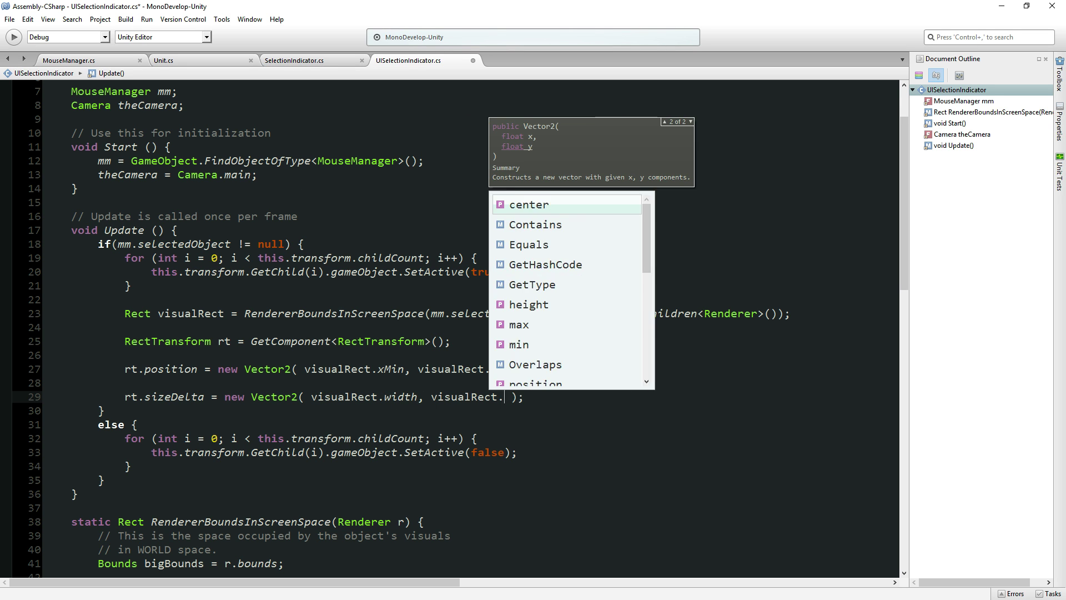
{"action": "type", "text": "y"}
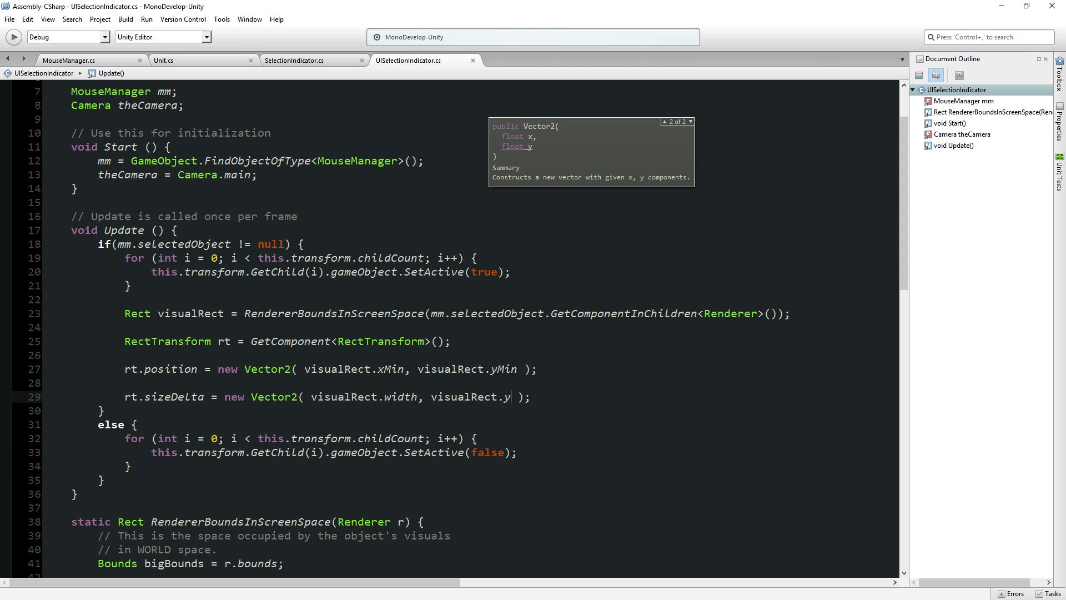
Back in Unity, open the CS0120 theCamera error at line 48
{"action": "key", "text": "alt+Tab"}
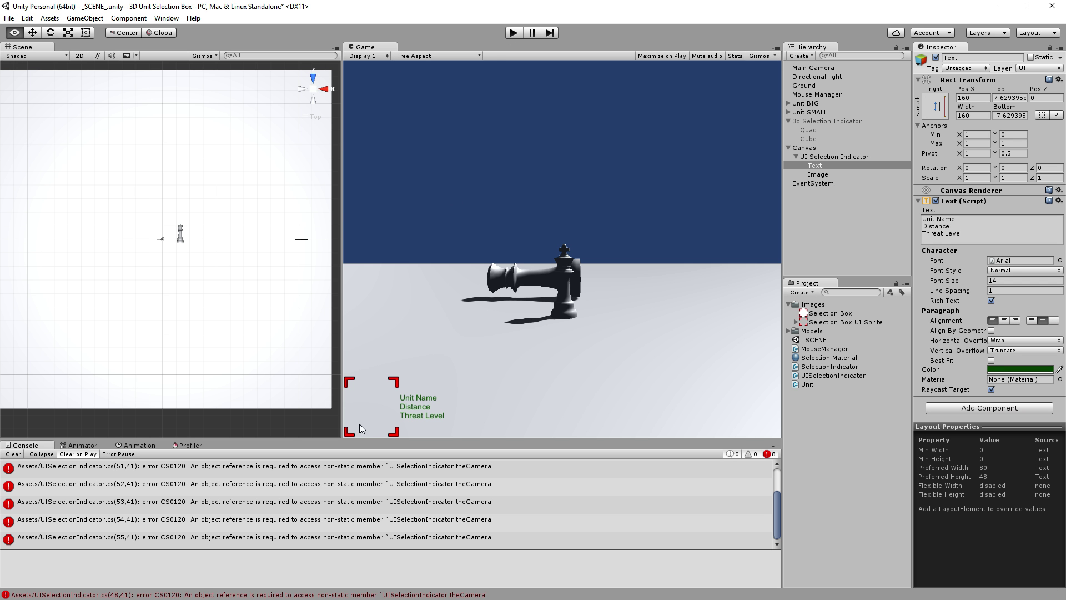
{"action": "scroll", "coordinate": [244, 489], "scroll_direction": "up", "scroll_amount": 2}
{"action": "left_click", "coordinate": [289, 468]}
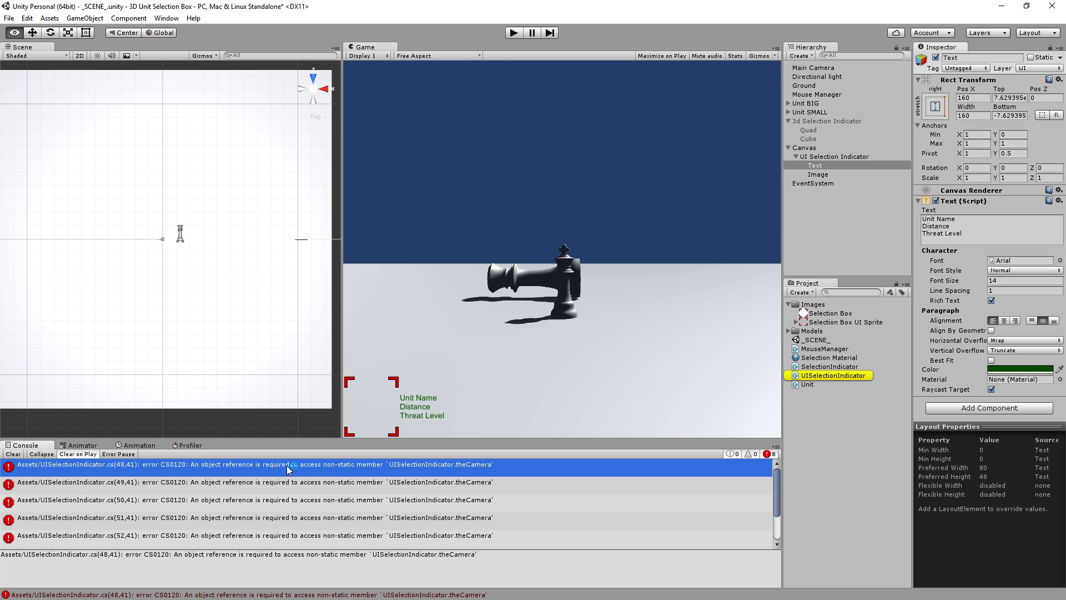
{"action": "double_click", "coordinate": [289, 468]}
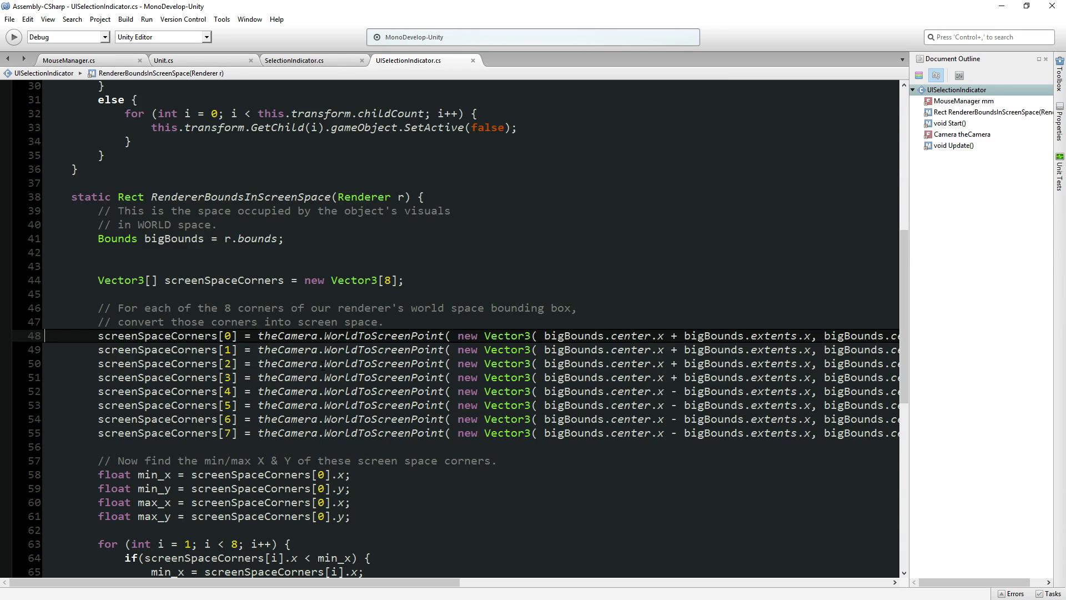
Delete the Camera theCamera field and cut the 'theCamera = Camera.main;' line from Start
{"action": "scroll", "coordinate": [194, 225], "scroll_direction": "up", "scroll_amount": 10}
{"action": "triple_click", "coordinate": [175, 185]}
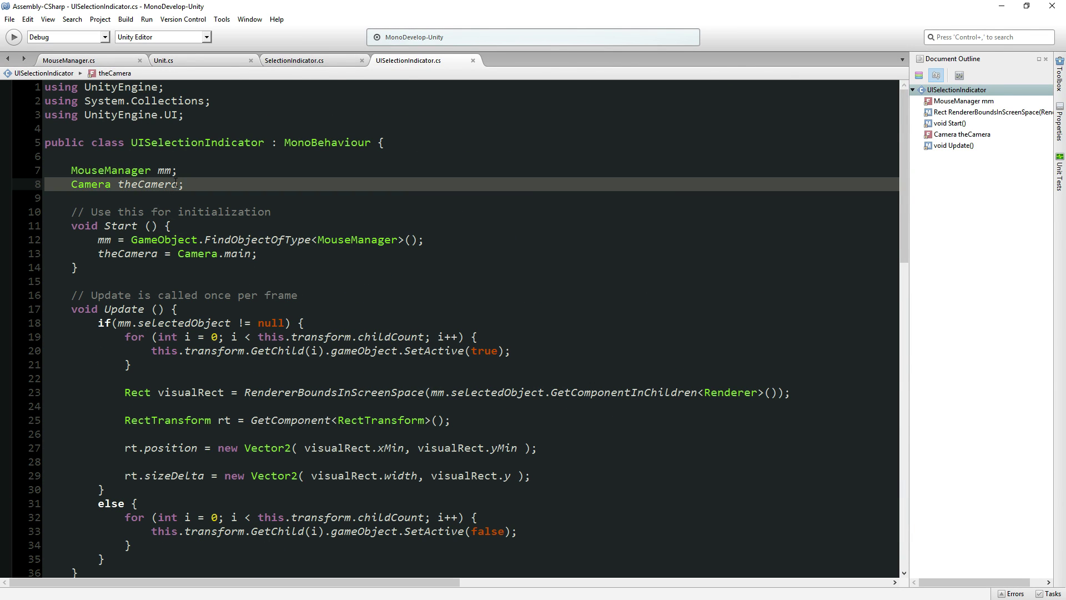
{"action": "key", "text": "Delete"}
{"action": "triple_click", "coordinate": [127, 239]}
{"action": "key", "text": "ctrl+c"}
{"action": "key", "text": "Delete"}
Paste it into RendererBoundsInScreenSpace as 'Camera theCamera = Camera.main;', save, and return to Unity
{"action": "scroll", "coordinate": [192, 260], "scroll_direction": "down", "scroll_amount": 9}
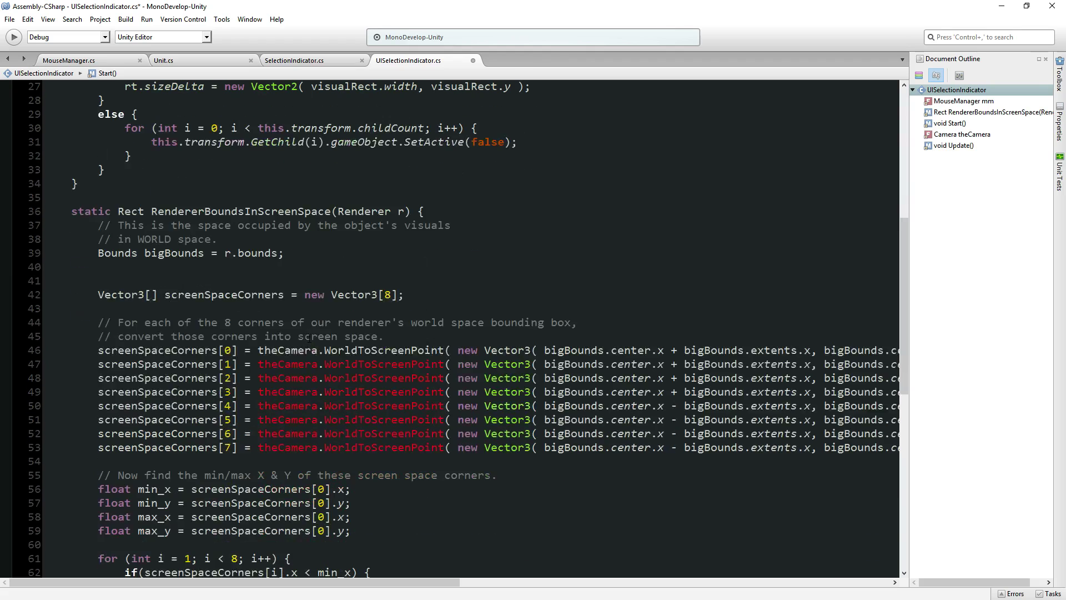
{"action": "left_click", "coordinate": [577, 302]}
{"action": "key", "text": "Return"}
{"action": "key", "text": "Return"}
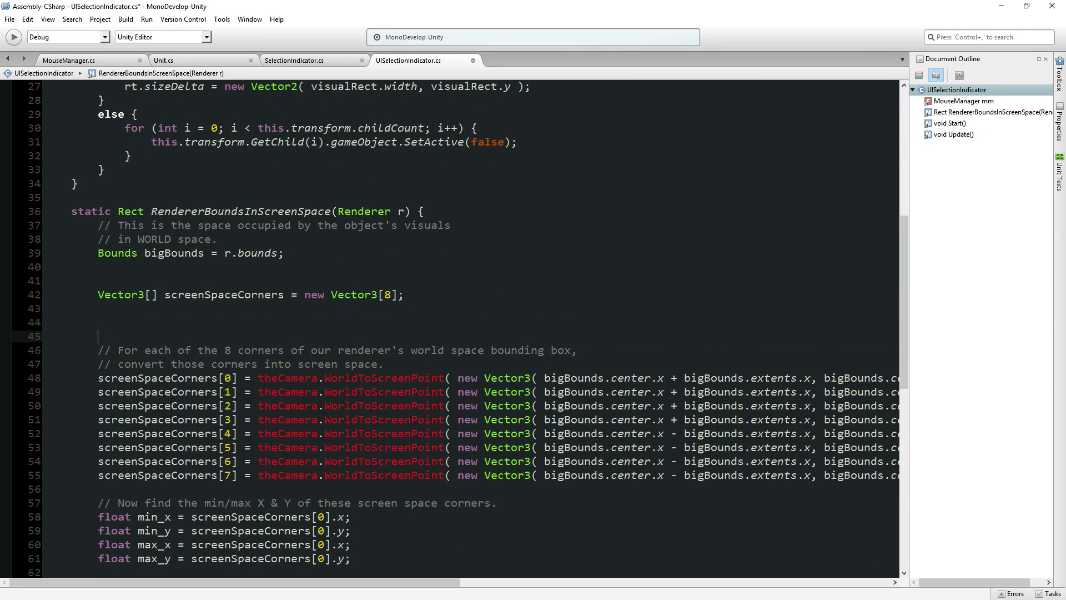
{"action": "key", "text": "ctrl+v"}
{"action": "type", "text": "Cam"}
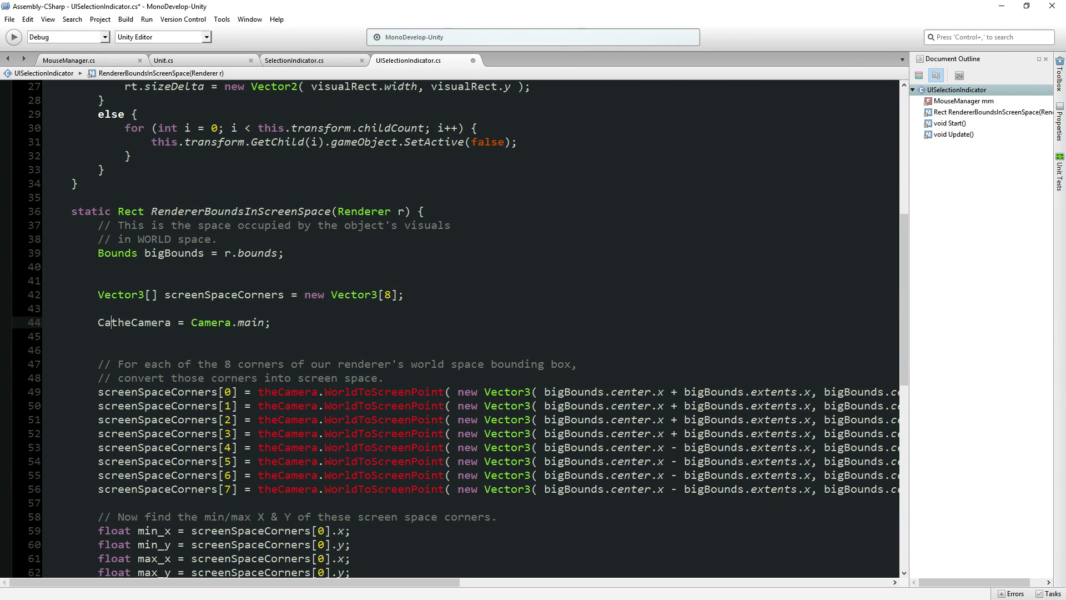
{"action": "type", "text": "era"}
{"action": "key", "text": "Down"}
{"action": "key", "text": "Delete"}
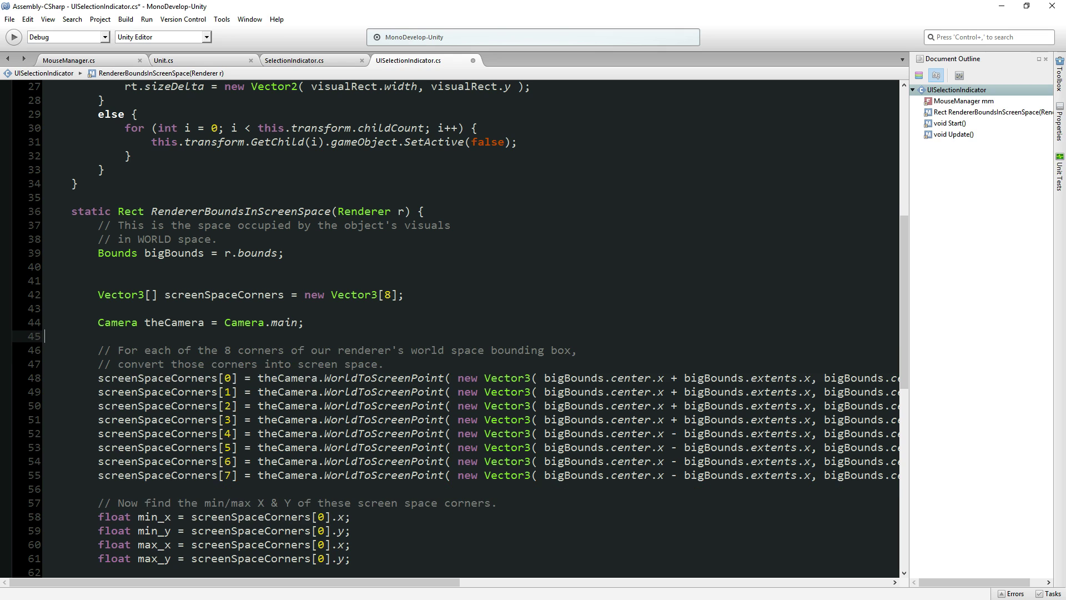
{"action": "key", "text": "ctrl+s"}
{"action": "left_click", "coordinate": [407, 210]}
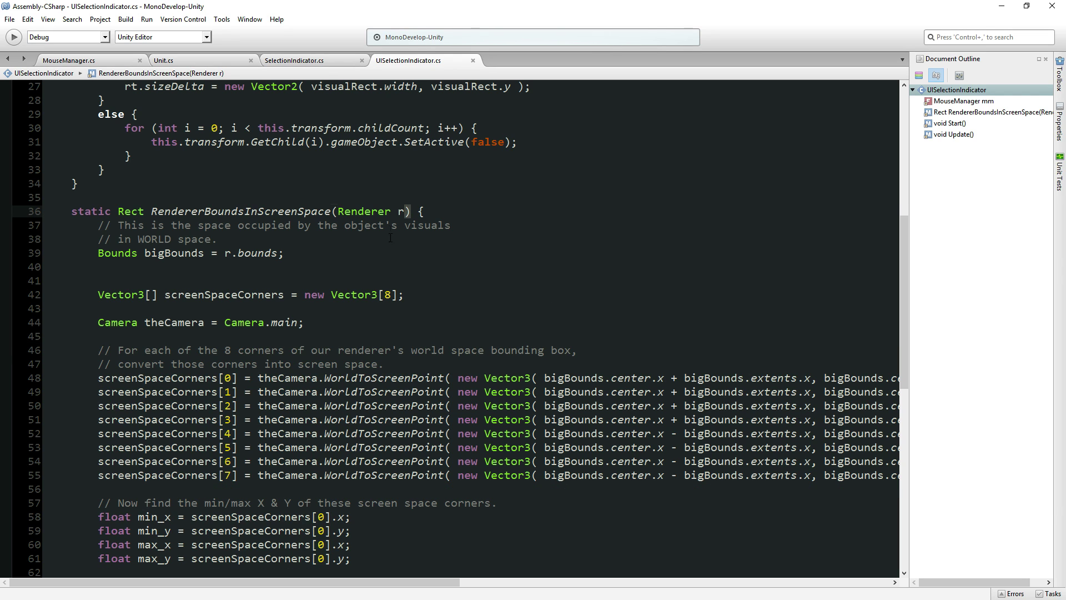
{"action": "key", "text": "alt+Tab"}
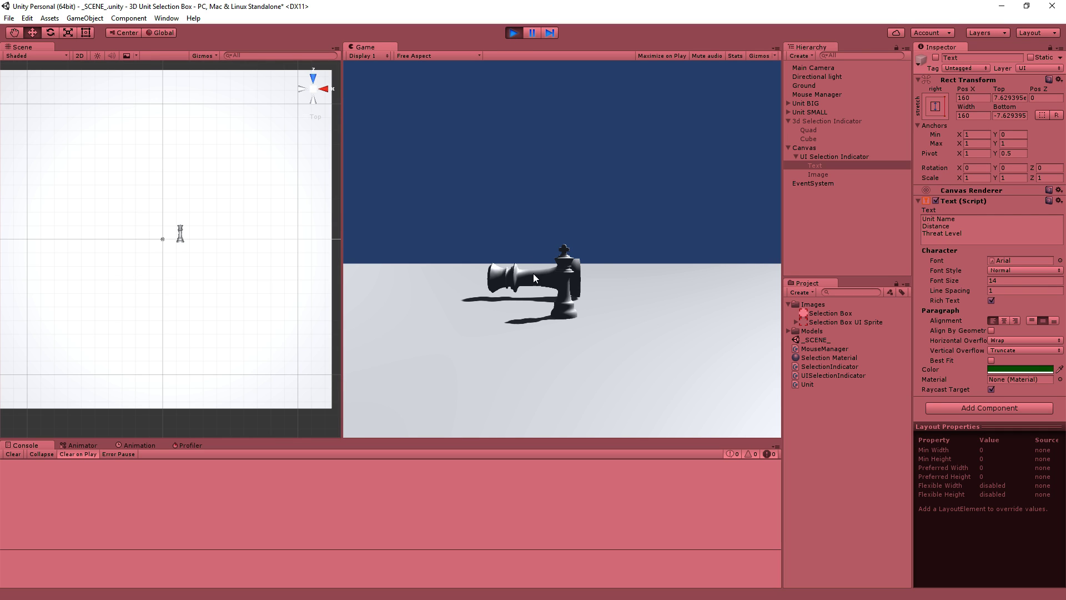
Alternate selecting the standing king and fallen piece to check the box, then stop play and return to MonoDevelop
{"action": "left_click", "coordinate": [560, 288]}
{"action": "left_click", "coordinate": [606, 265]}
{"action": "left_click", "coordinate": [584, 273]}
{"action": "left_click", "coordinate": [584, 268]}
{"action": "left_click", "coordinate": [558, 318]}
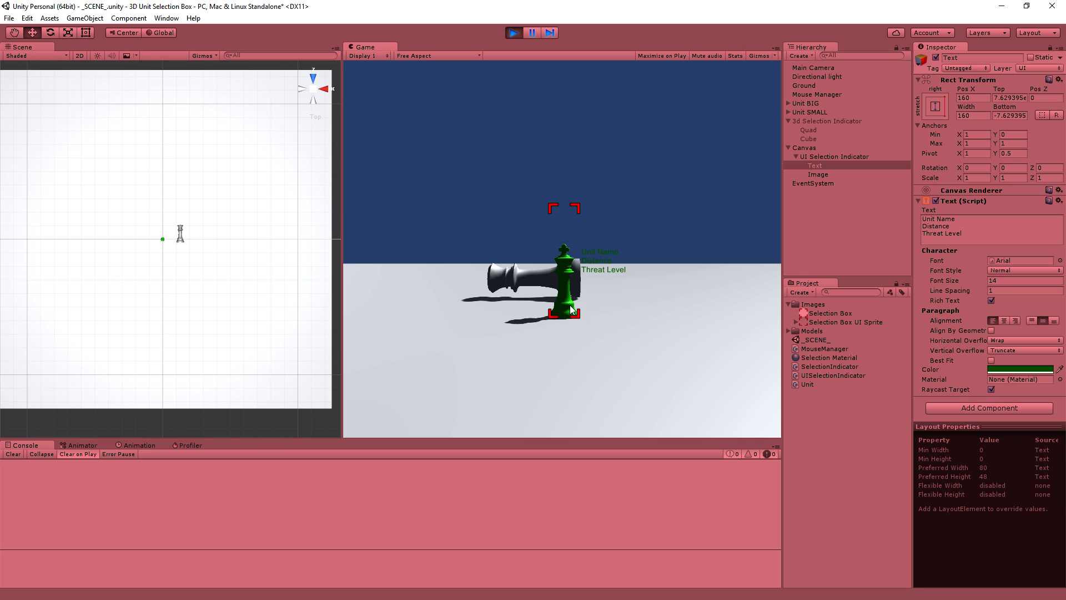
{"action": "left_click", "coordinate": [584, 283]}
{"action": "left_click", "coordinate": [570, 315]}
{"action": "left_click", "coordinate": [581, 287]}
{"action": "left_click", "coordinate": [573, 312]}
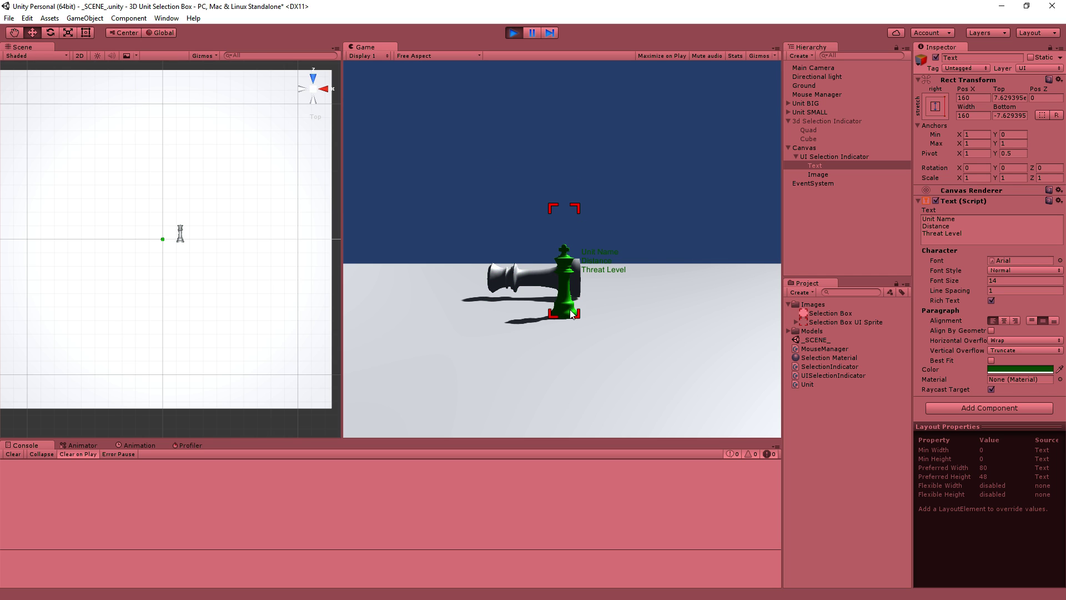
{"action": "left_click", "coordinate": [583, 284]}
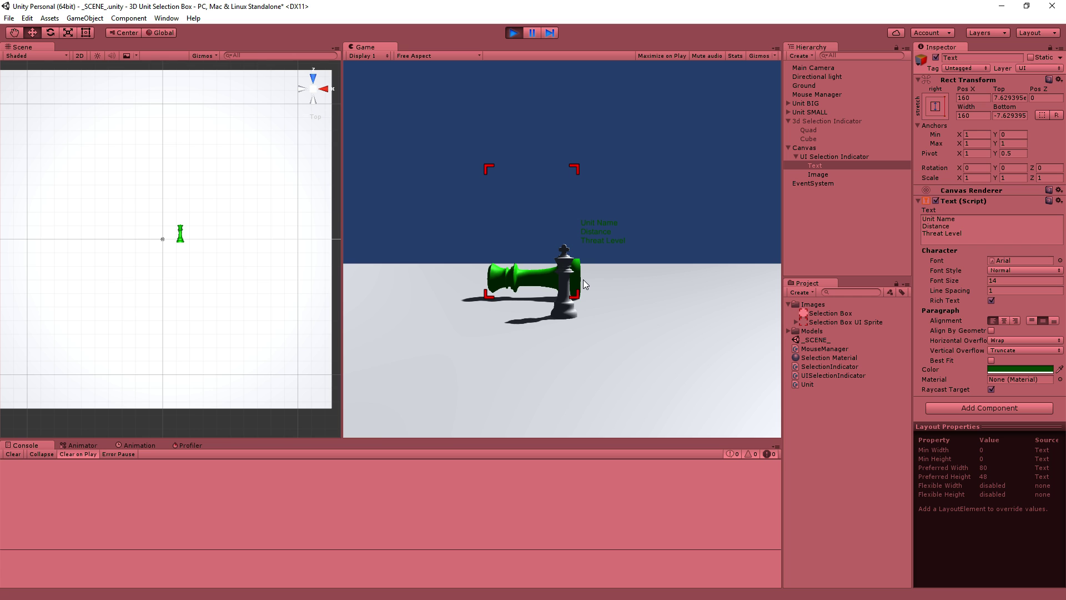
{"action": "left_click", "coordinate": [581, 281]}
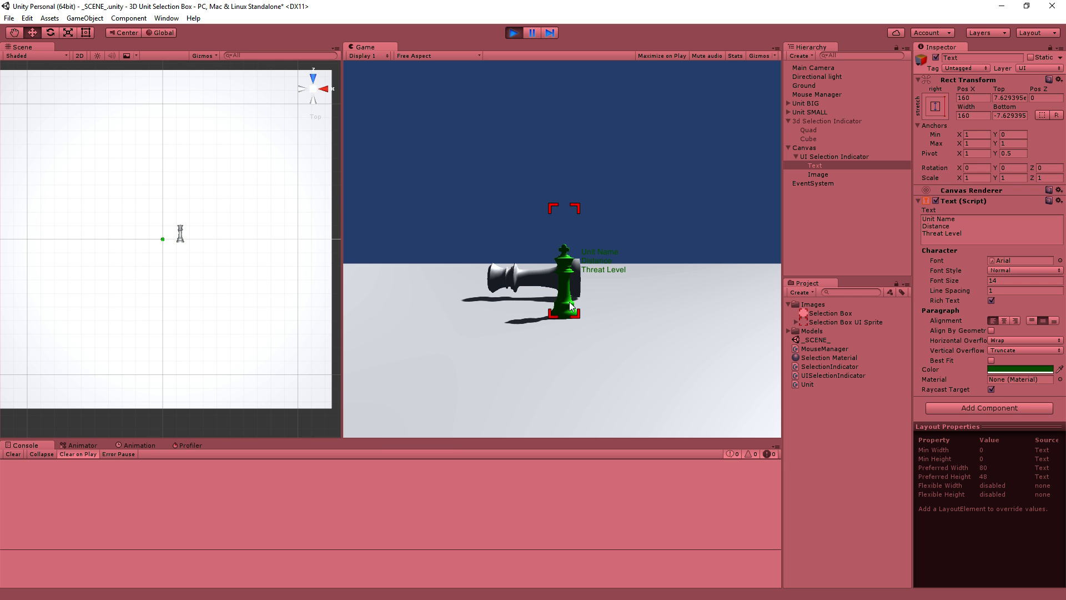
{"action": "left_click", "coordinate": [519, 35]}
{"action": "key", "text": "alt+Tab"}
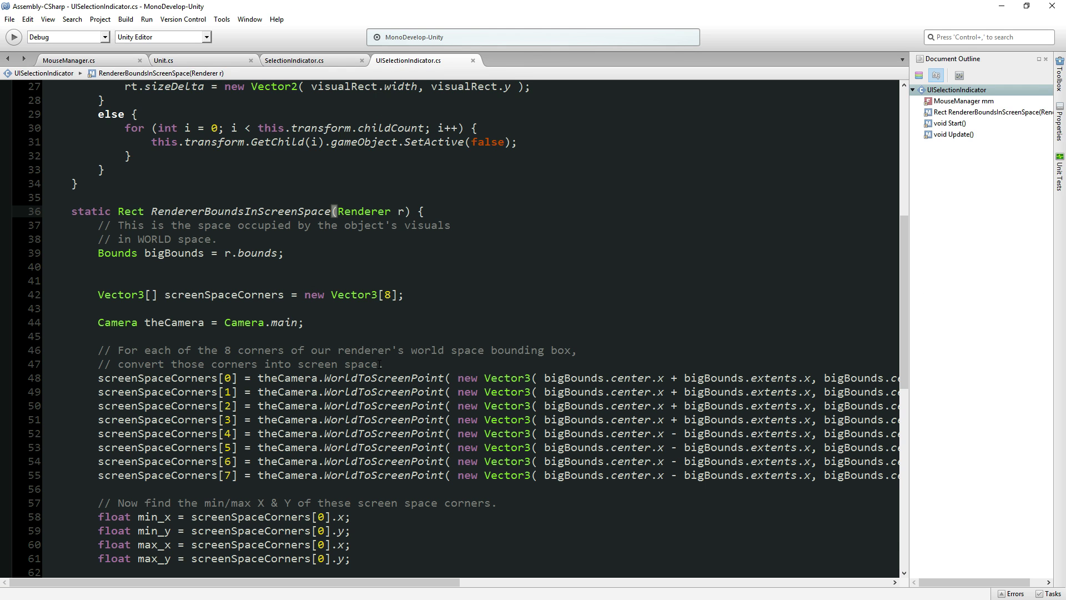
Change visualRect.y to visualRect.height in the rt.sizeDelta line and switch back to Unity
{"action": "scroll", "coordinate": [416, 194], "scroll_direction": "up", "scroll_amount": 3}
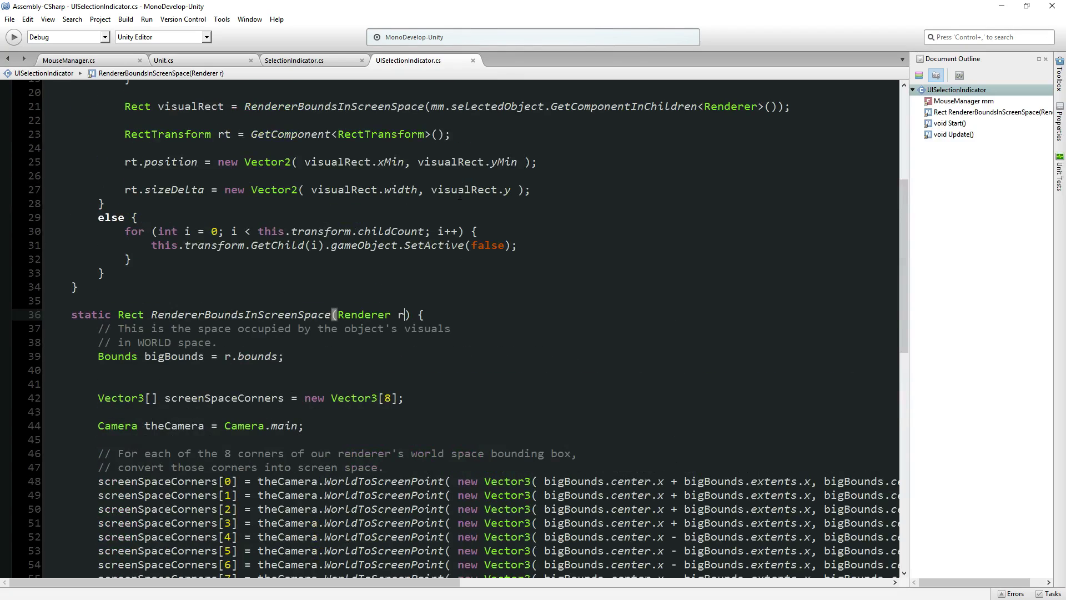
{"action": "left_click", "coordinate": [546, 186]}
{"action": "key", "text": "Left"}
{"action": "key", "text": "Left"}
{"action": "key", "text": "Left"}
{"action": "key", "text": "BackSpace"}
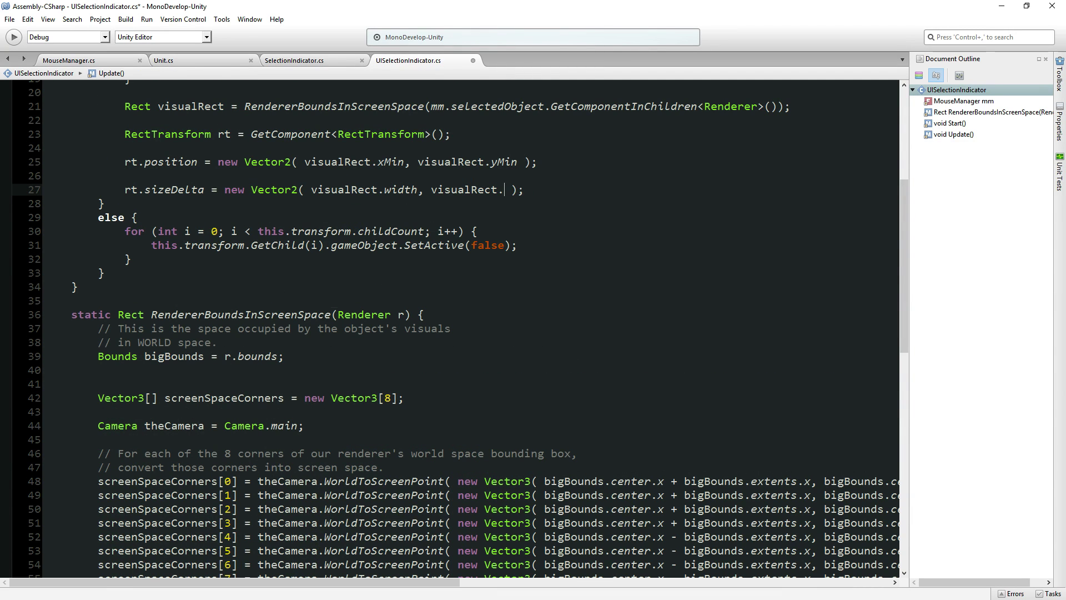
{"action": "key", "text": "BackSpace"}
{"action": "type", "text": ".he"}
{"action": "key", "text": "Return"}
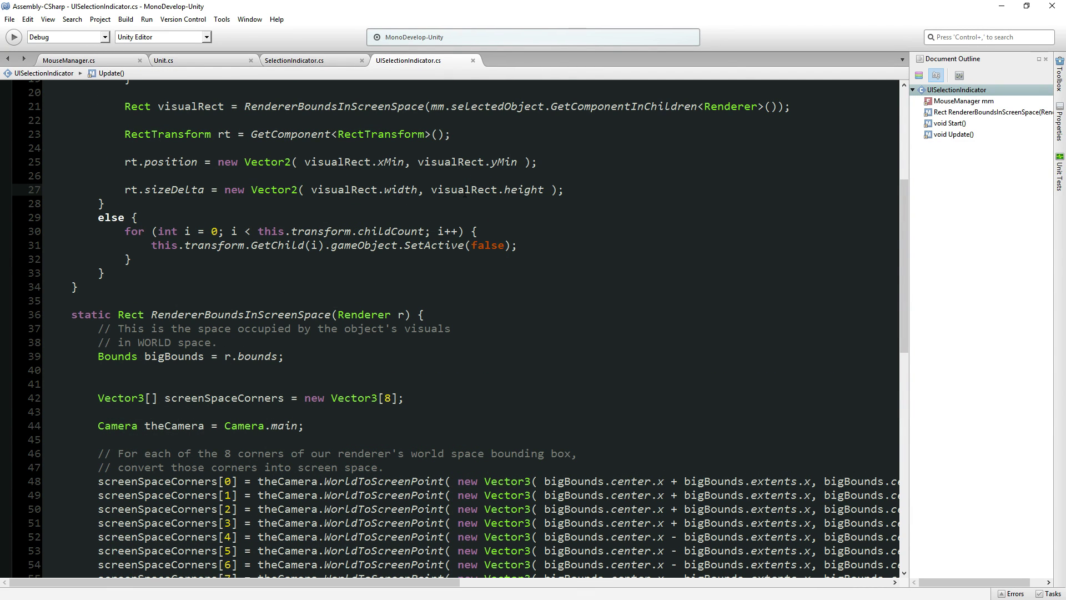
{"action": "key", "text": "alt+Tab"}
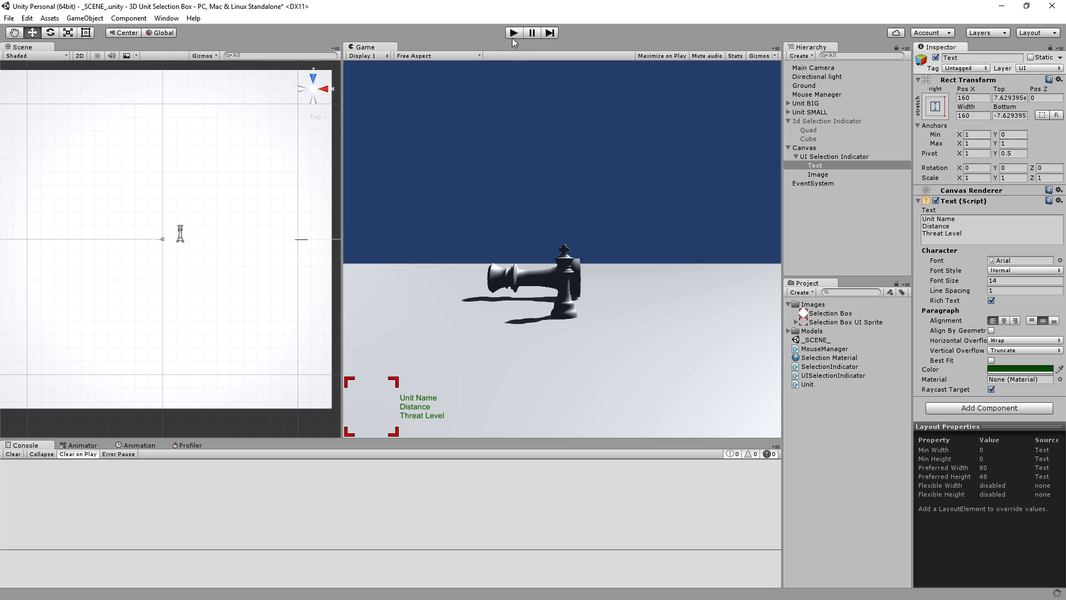
Run the game, select the fallen piece to see its box and labels, then stop play
{"action": "left_click", "coordinate": [512, 37]}
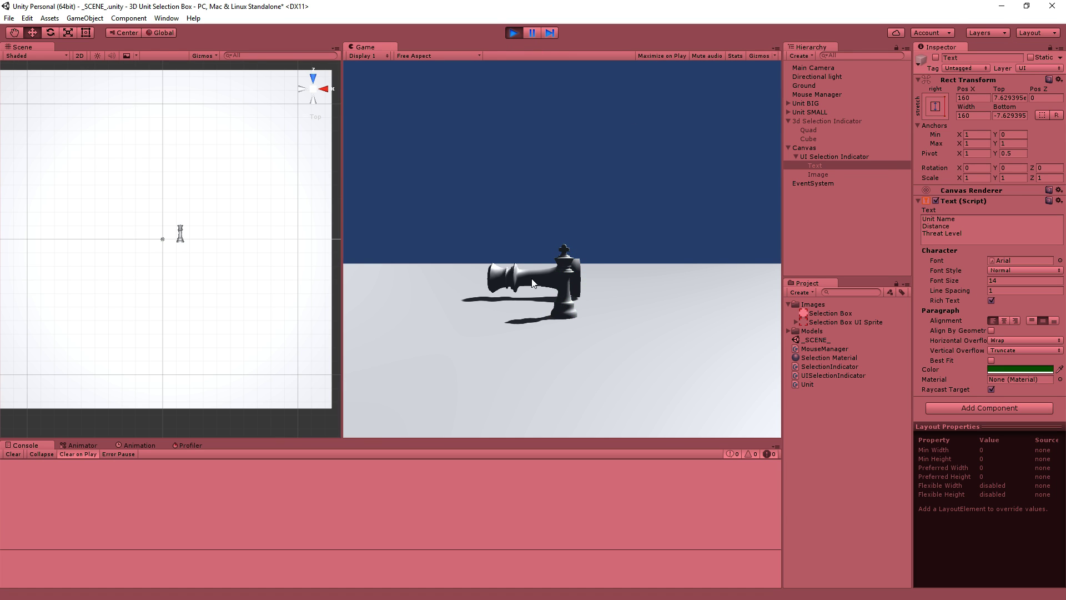
{"action": "mouse_move", "coordinate": [574, 279]}
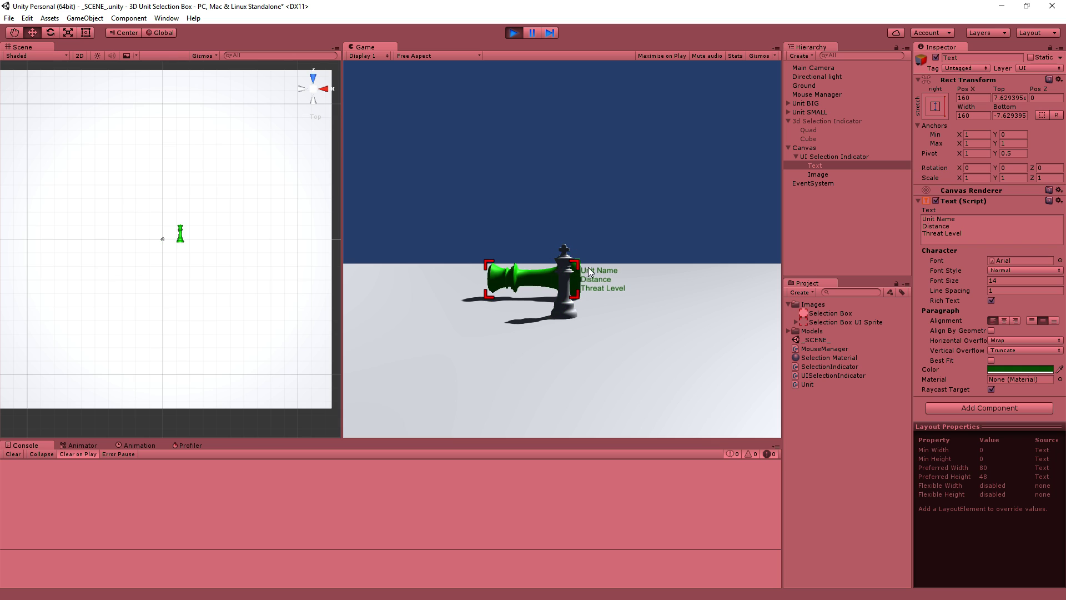
{"action": "left_click", "coordinate": [514, 33]}
Remove the extra blank line below the bigBounds line in RendererBoundsInScreenSpace
{"action": "scroll", "coordinate": [213, 218], "scroll_direction": "down", "scroll_amount": 3}
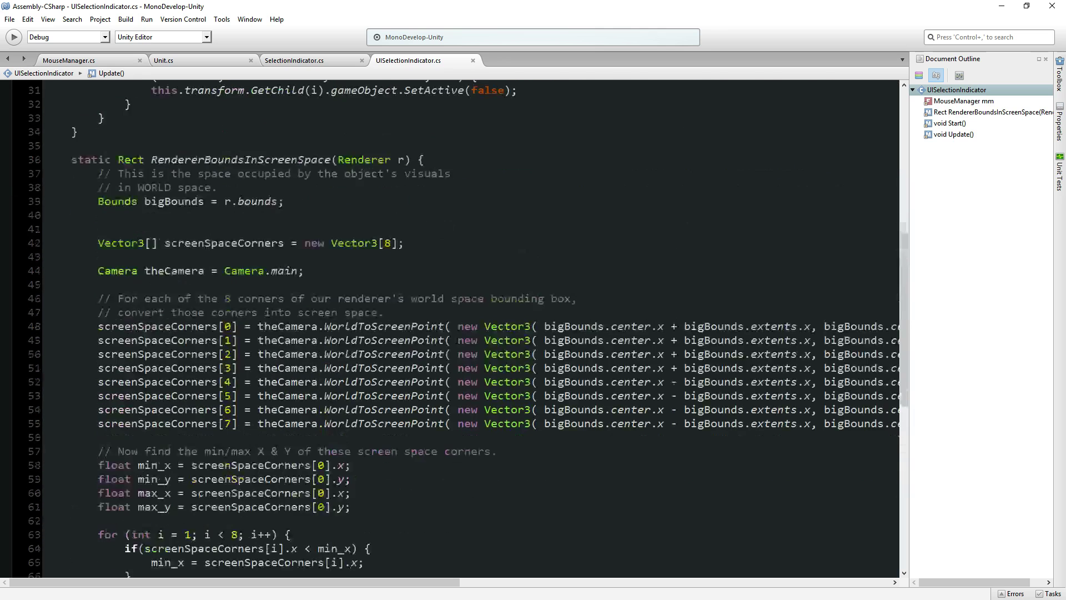
{"action": "scroll", "coordinate": [213, 218], "scroll_direction": "up", "scroll_amount": 3}
{"action": "left_click", "coordinate": [213, 217]}
{"action": "double_click", "coordinate": [213, 215]}
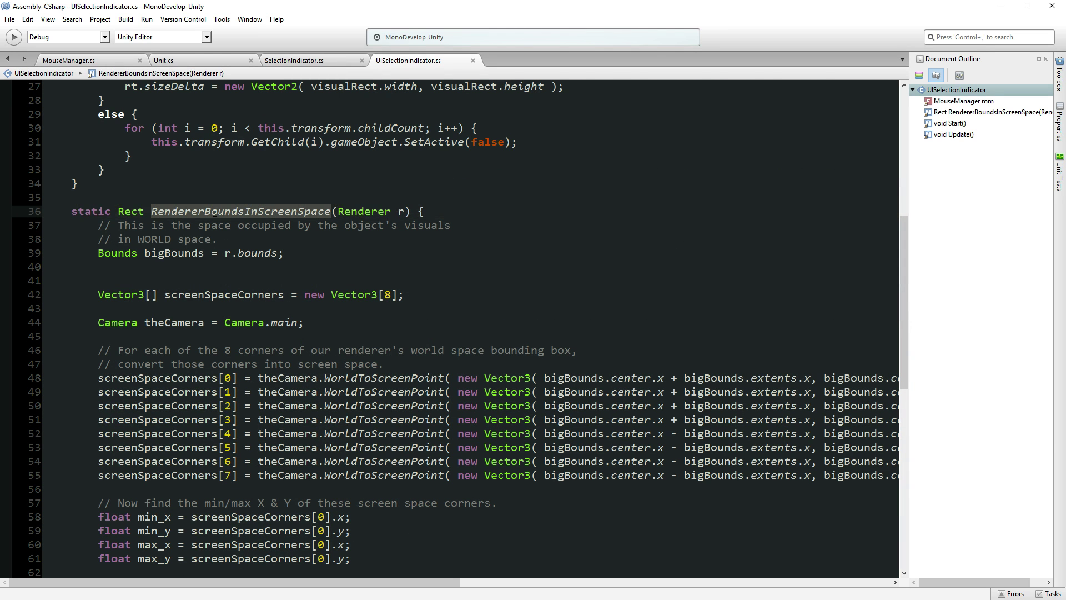
{"action": "left_click", "coordinate": [215, 214]}
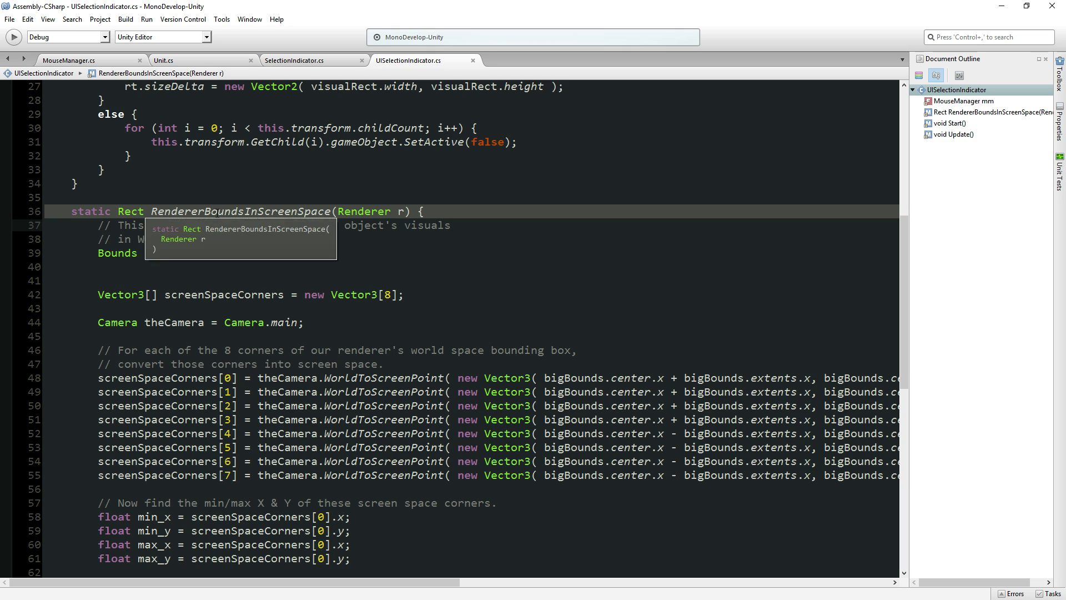
{"action": "left_click", "coordinate": [211, 268]}
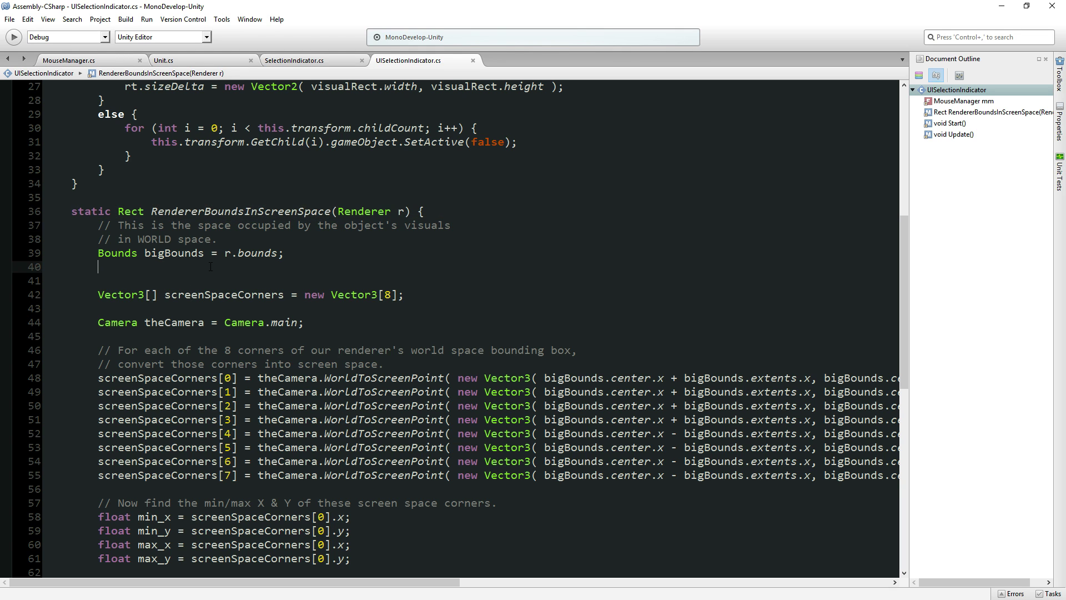
{"action": "key", "text": "Delete"}
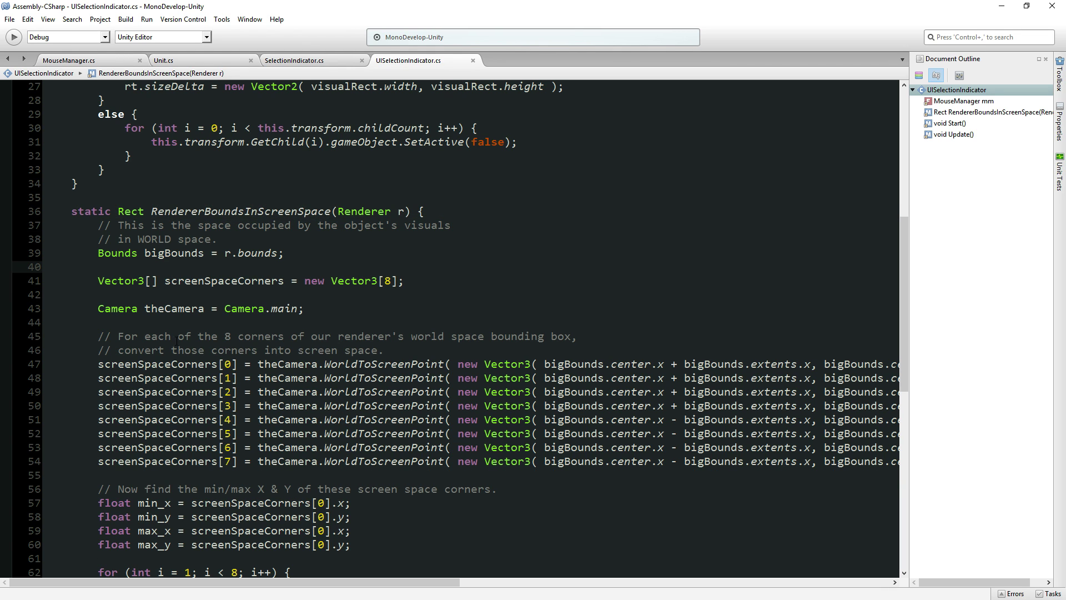
Walk through the method declaration, its Rect return type and the r.bounds bigBounds line
{"action": "scroll", "coordinate": [201, 334], "scroll_direction": "down", "scroll_amount": 3}
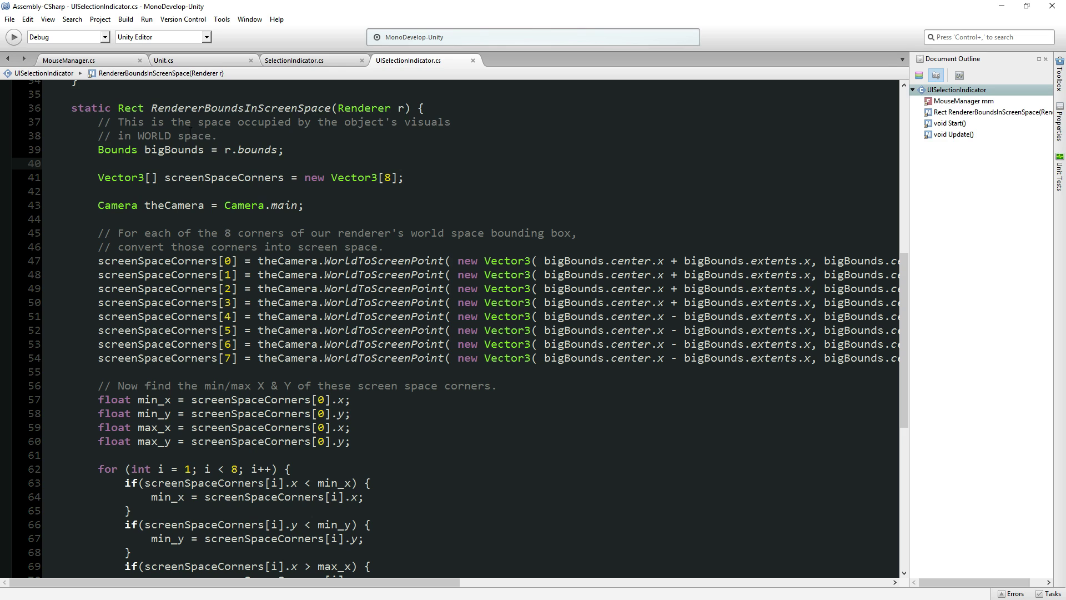
{"action": "scroll", "coordinate": [189, 132], "scroll_direction": "up", "scroll_amount": 3}
{"action": "scroll", "coordinate": [196, 283], "scroll_direction": "up", "scroll_amount": 10}
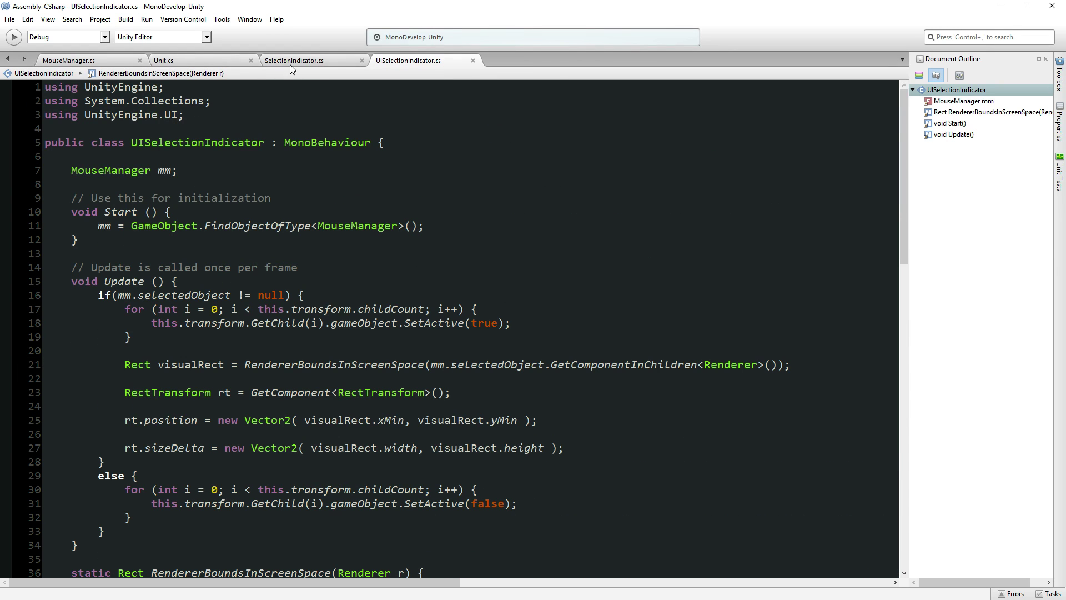
{"action": "scroll", "coordinate": [297, 304], "scroll_direction": "down", "scroll_amount": 6}
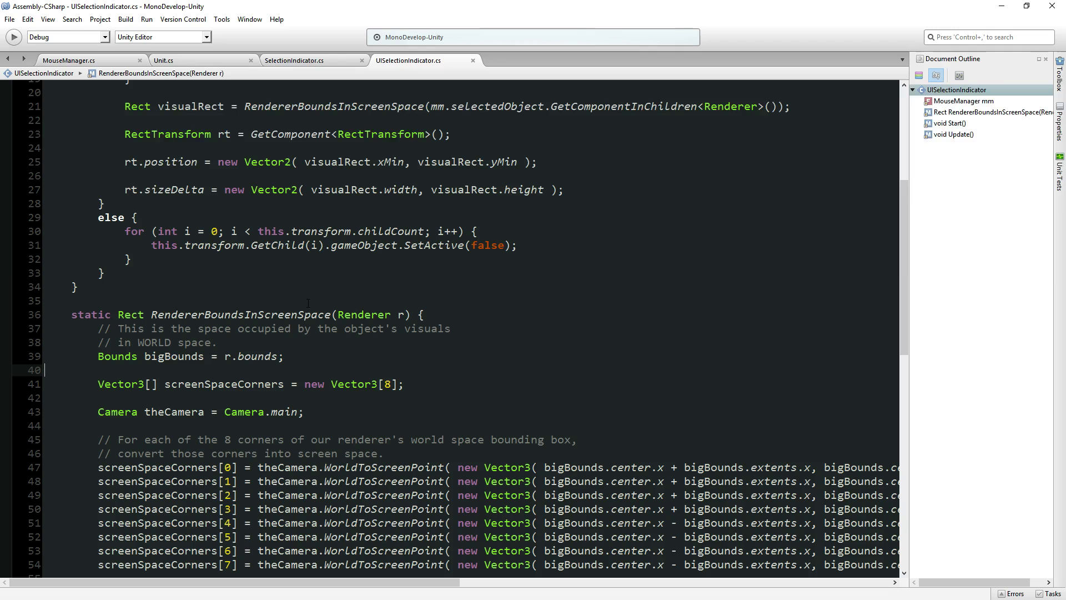
{"action": "scroll", "coordinate": [297, 304], "scroll_direction": "down", "scroll_amount": 2}
{"action": "scroll", "coordinate": [298, 304], "scroll_direction": "down", "scroll_amount": 2}
{"action": "triple_click", "coordinate": [239, 159]}
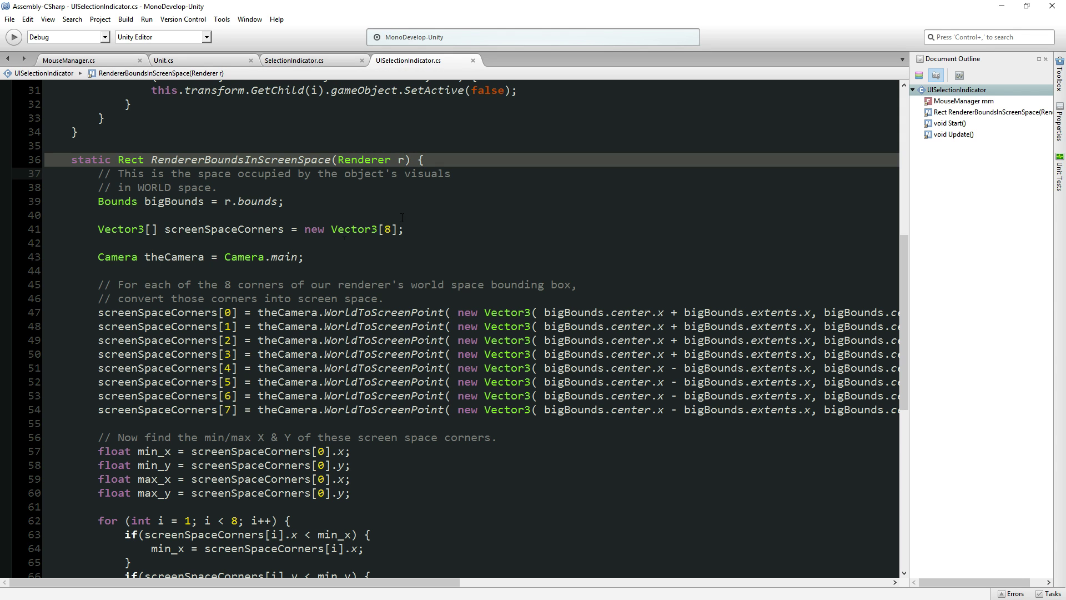
{"action": "scroll", "coordinate": [402, 217], "scroll_direction": "up", "scroll_amount": 2}
{"action": "scroll", "coordinate": [402, 217], "scroll_direction": "up", "scroll_amount": 6}
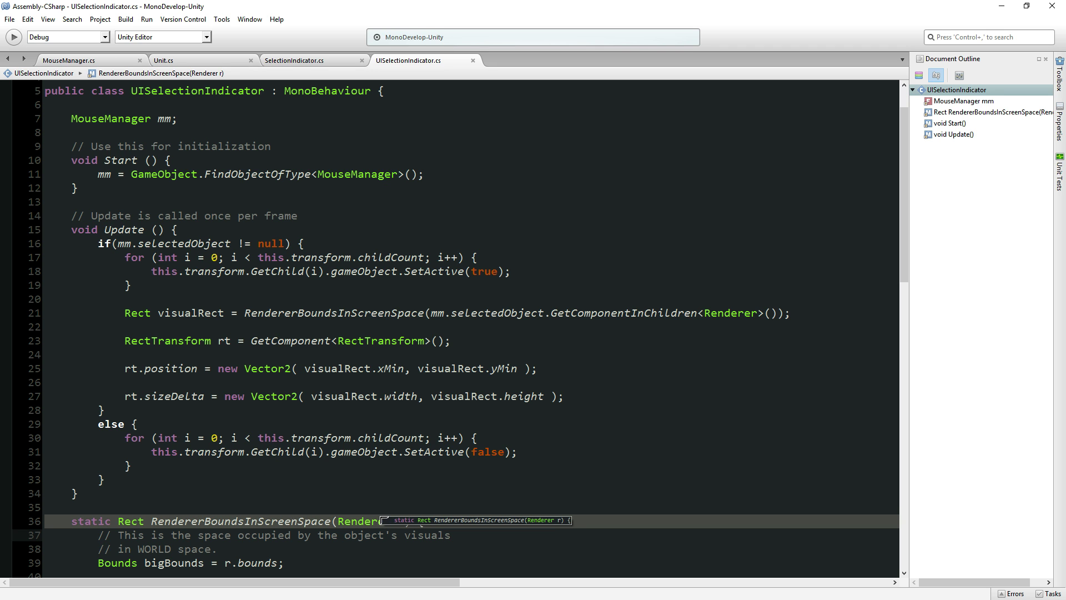
{"action": "left_click", "coordinate": [121, 522]}
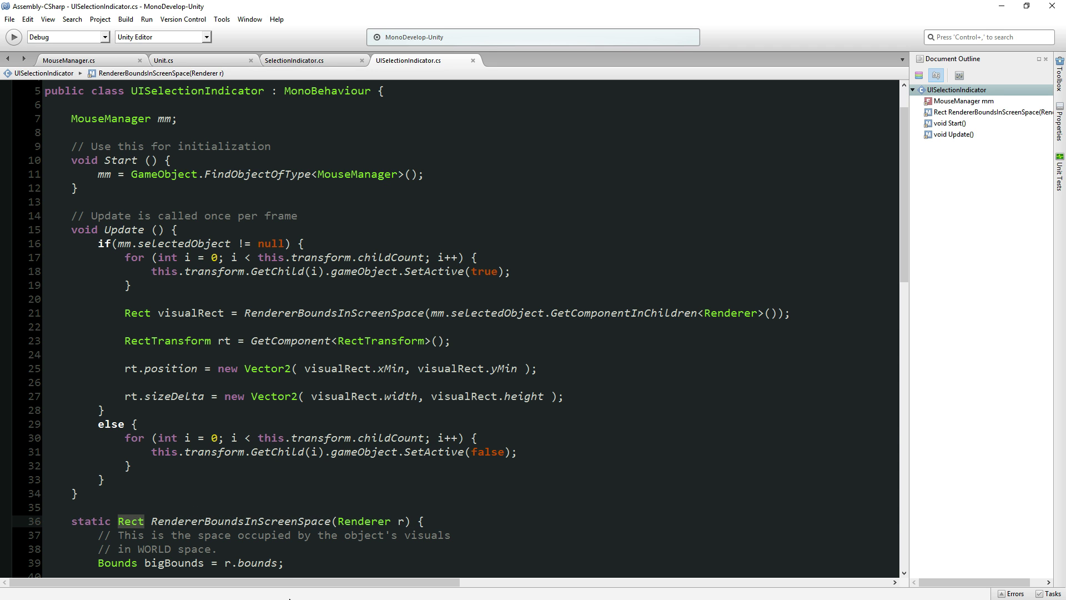
{"action": "scroll", "coordinate": [317, 450], "scroll_direction": "down", "scroll_amount": 6}
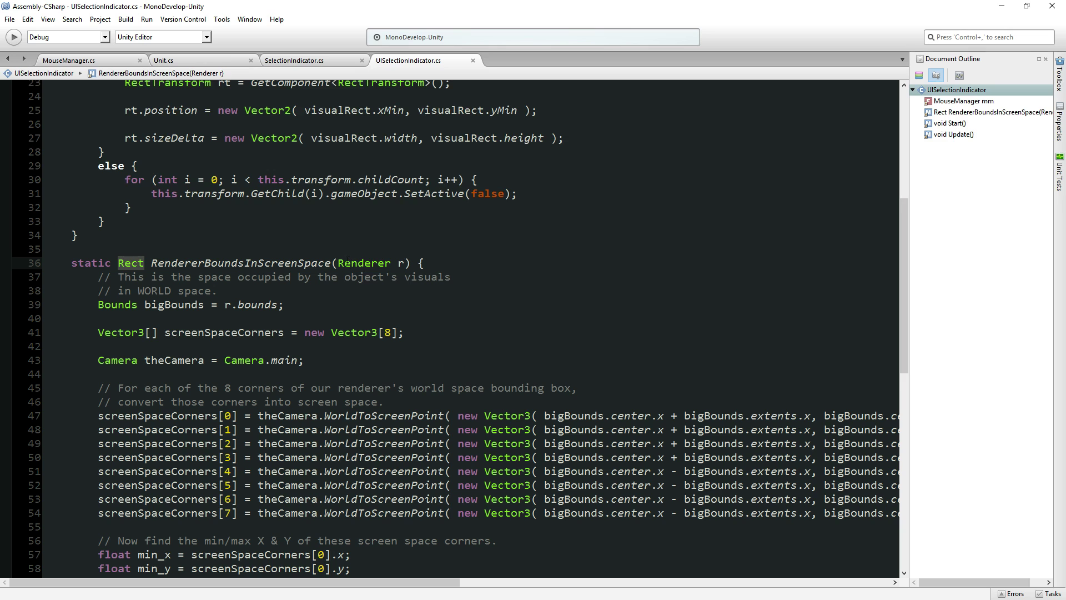
{"action": "left_click", "coordinate": [286, 304]}
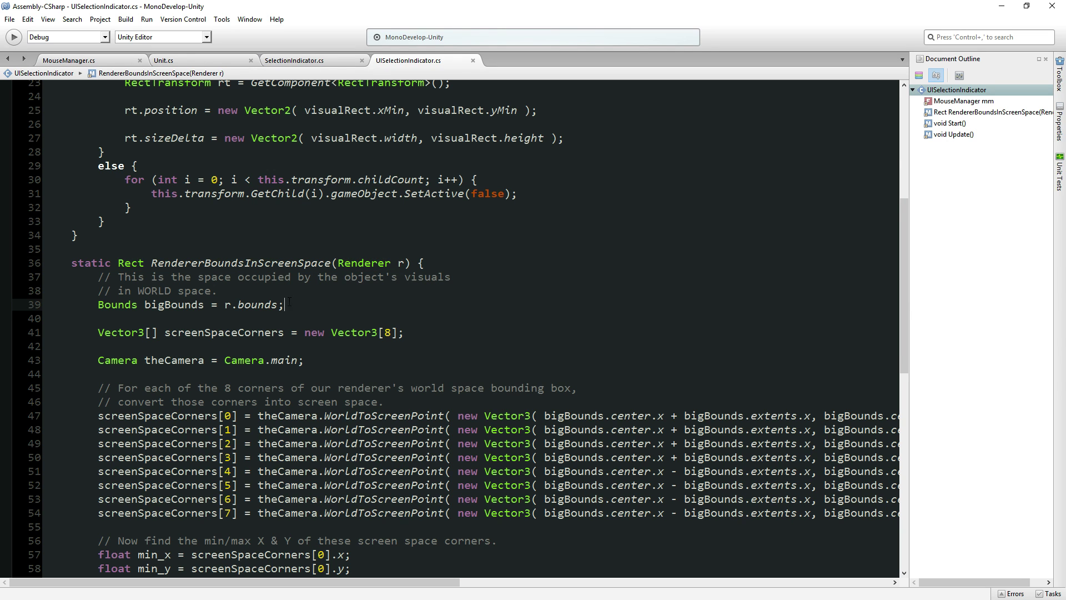
{"action": "left_click", "coordinate": [234, 305]}
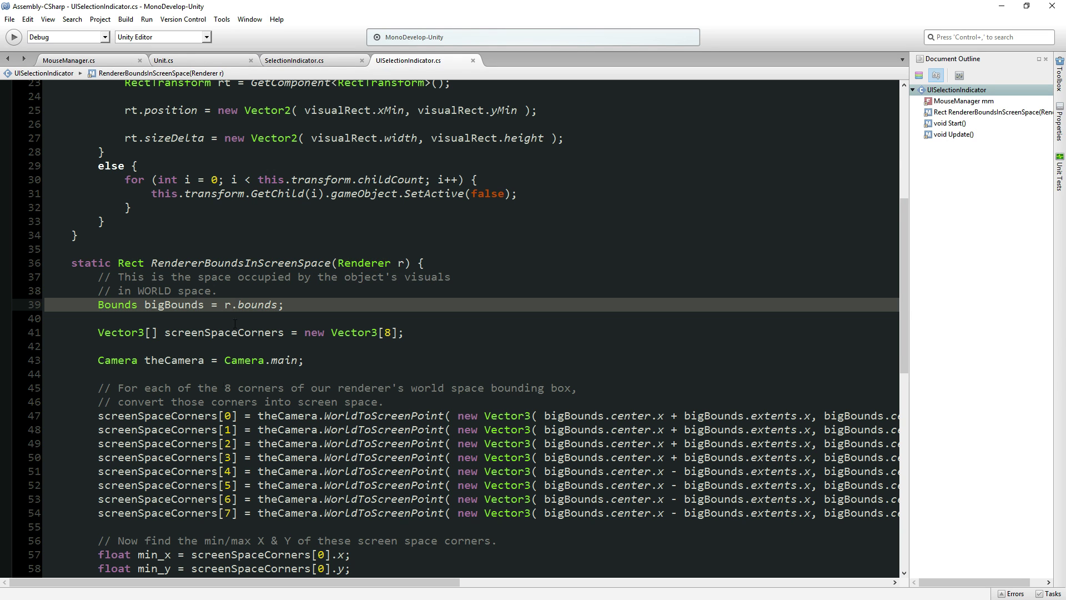
Highlight the Vector3[] screenSpaceCorners declaration and its new Vector3[8] array
{"action": "scroll", "coordinate": [247, 394], "scroll_direction": "up", "scroll_amount": 7}
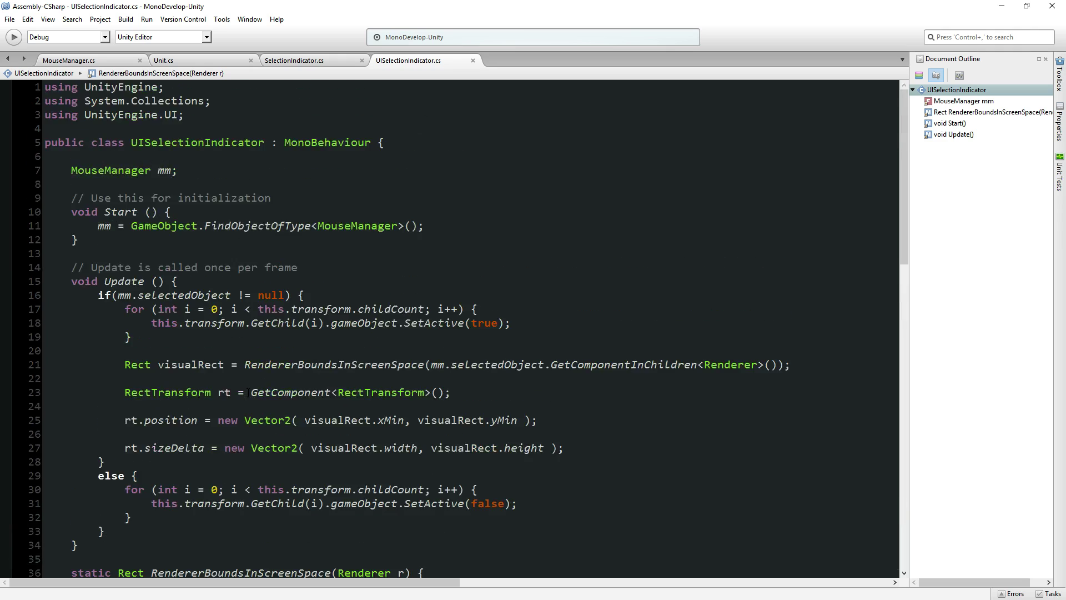
{"action": "scroll", "coordinate": [247, 394], "scroll_direction": "down", "scroll_amount": 3}
{"action": "scroll", "coordinate": [247, 394], "scroll_direction": "down", "scroll_amount": 7}
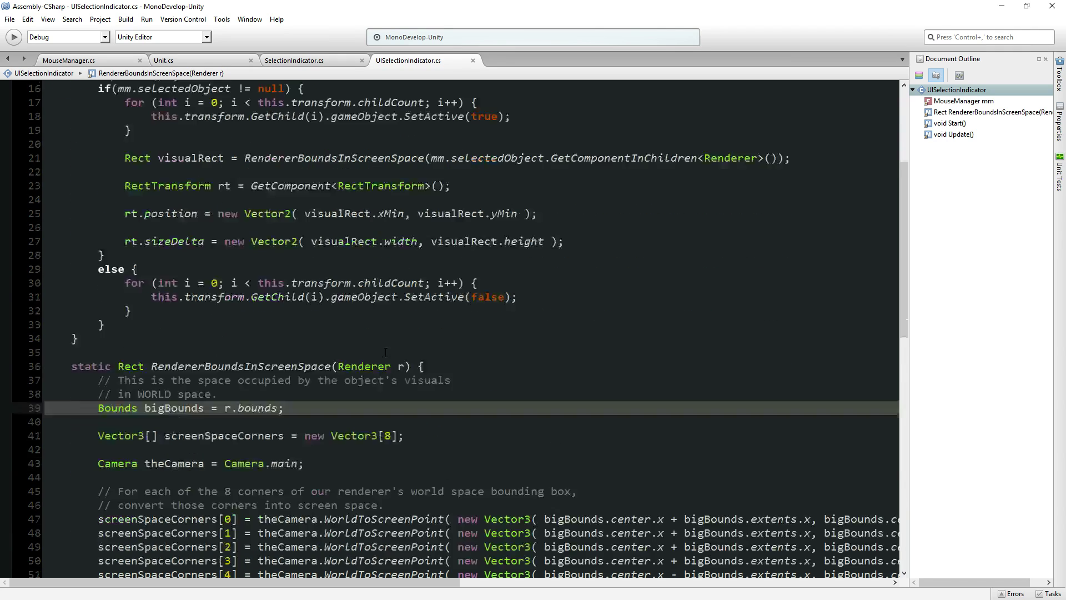
{"action": "scroll", "coordinate": [361, 346], "scroll_direction": "down", "scroll_amount": 4}
{"action": "scroll", "coordinate": [228, 228], "scroll_direction": "up", "scroll_amount": 4}
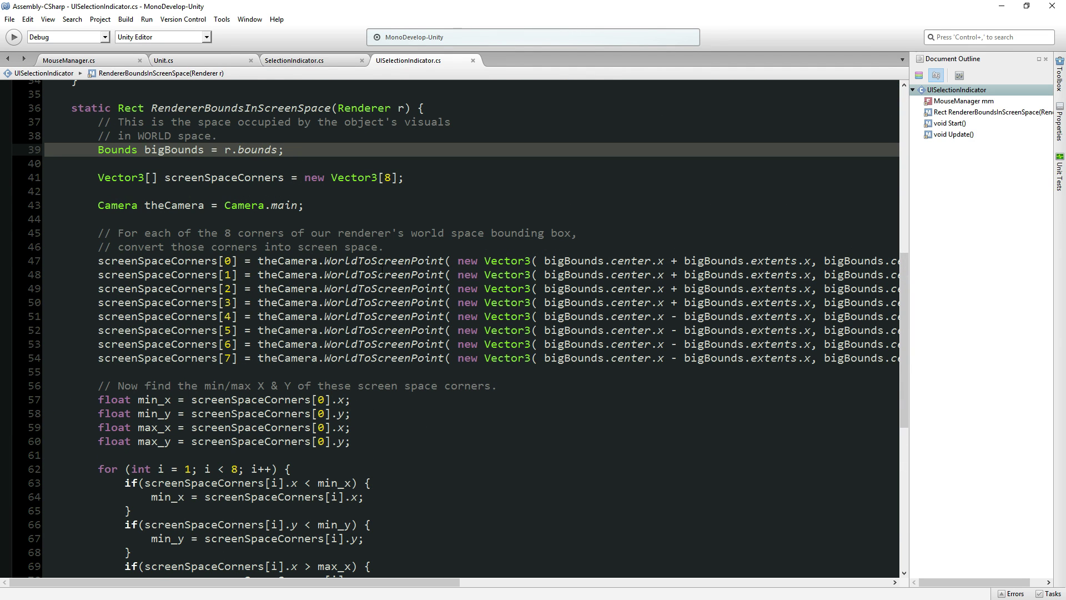
{"action": "left_click", "coordinate": [299, 262]}
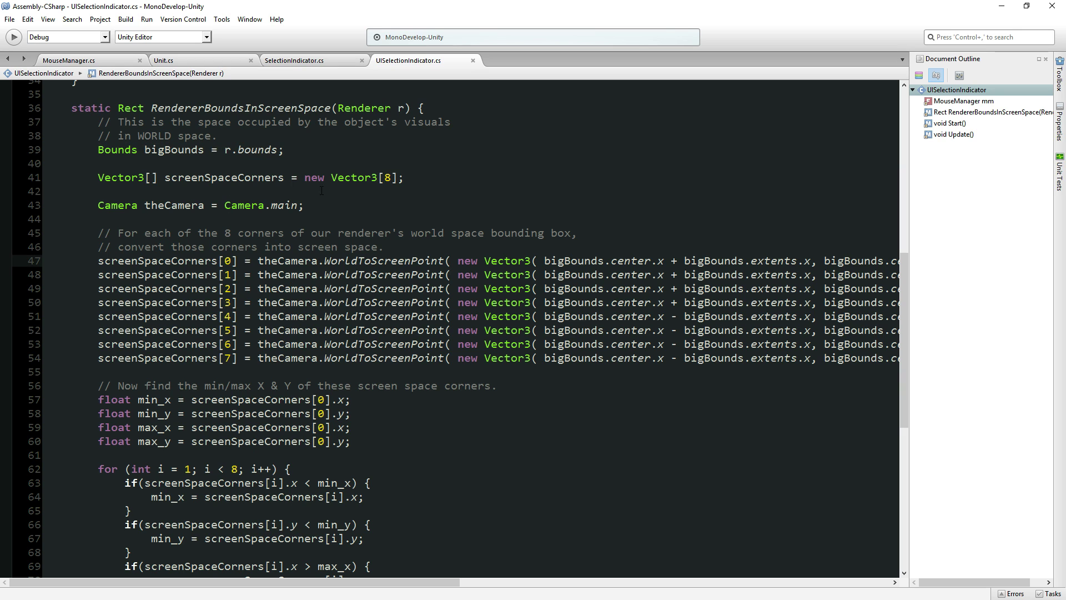
{"action": "key", "text": "Up"}
{"action": "key", "text": "Up"}
{"action": "key", "text": "Up"}
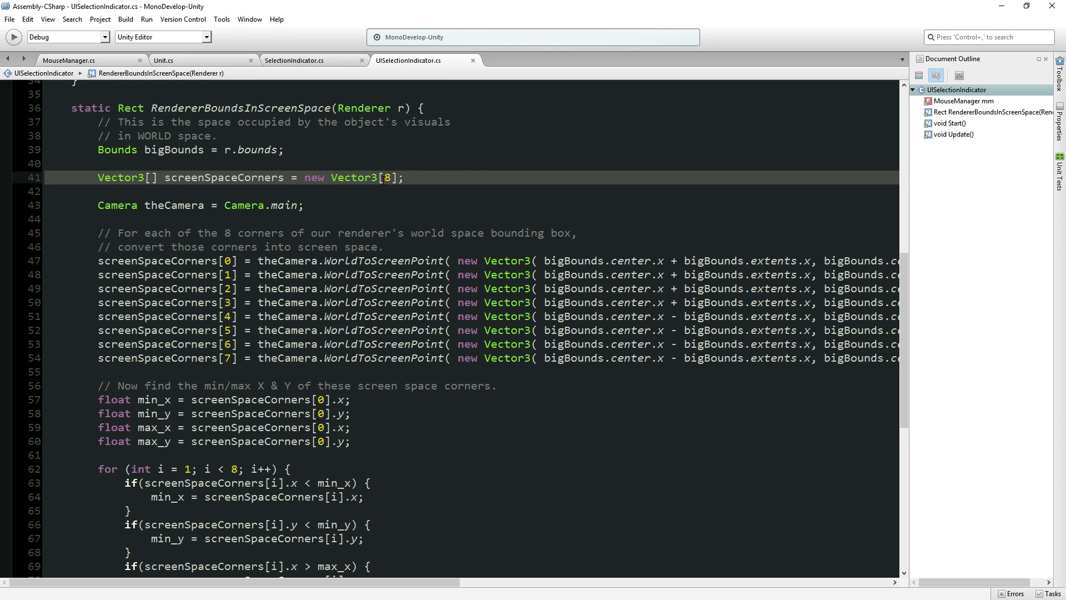
{"action": "mouse_move", "coordinate": [406, 177]}
{"action": "left_mouse_down"}
{"action": "mouse_move", "coordinate": [271, 177]}
{"action": "mouse_move", "coordinate": [303, 178]}
{"action": "left_mouse_up"}
{"action": "scroll", "coordinate": [413, 235], "scroll_direction": "up", "scroll_amount": 3}
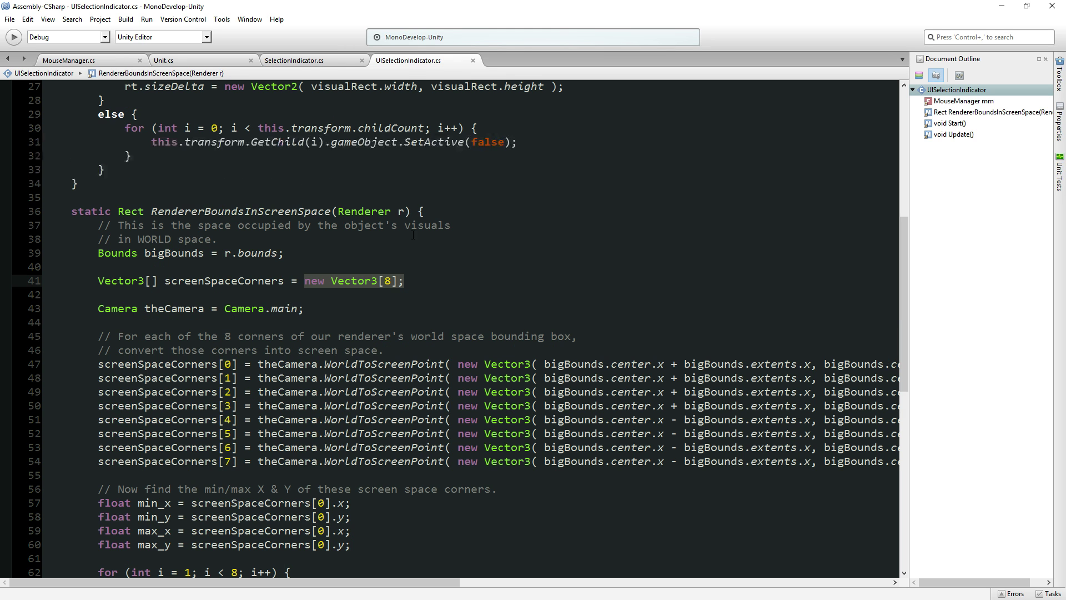
{"action": "left_click", "coordinate": [358, 283]}
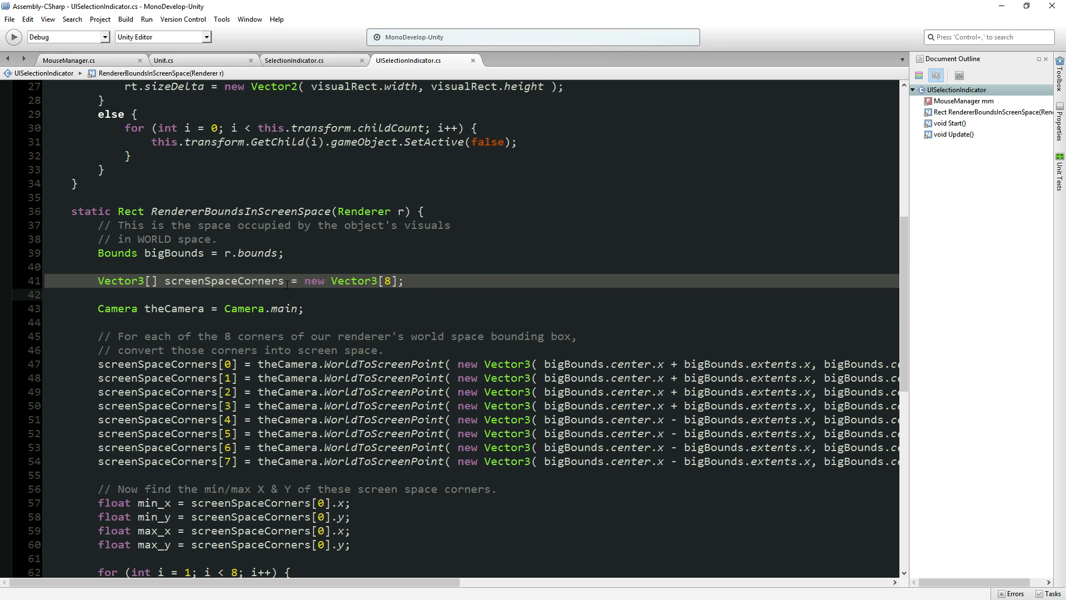
{"action": "left_click_drag", "start_coordinate": [284, 280], "coordinate": [89, 279]}
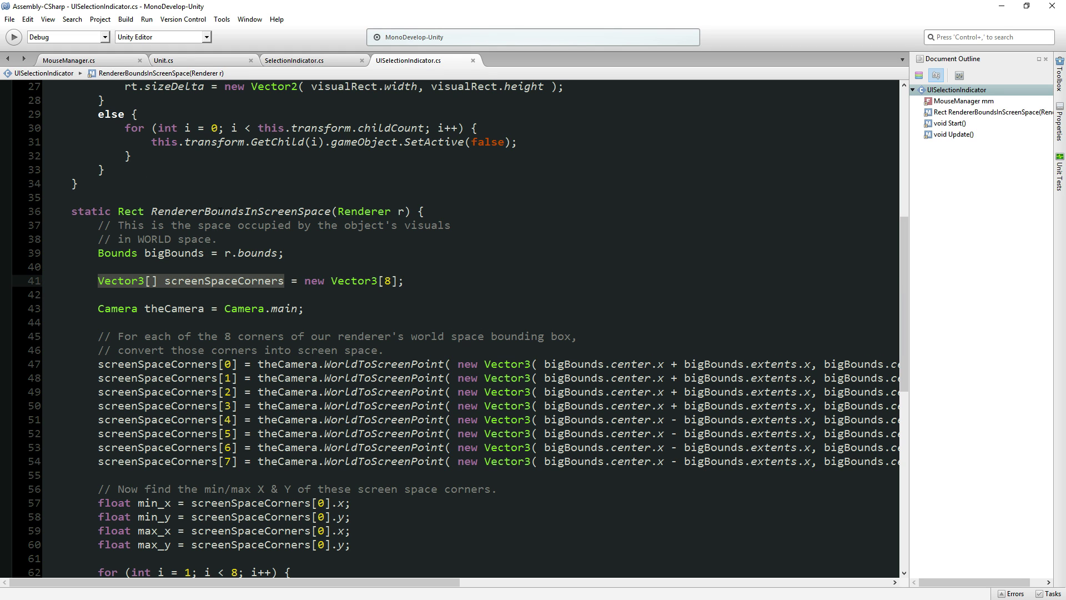
Move the Vector3[] screenSpaceCorners declaration above the method as a static field
{"action": "key", "text": "ctrl+x"}
{"action": "left_click", "coordinate": [200, 197]}
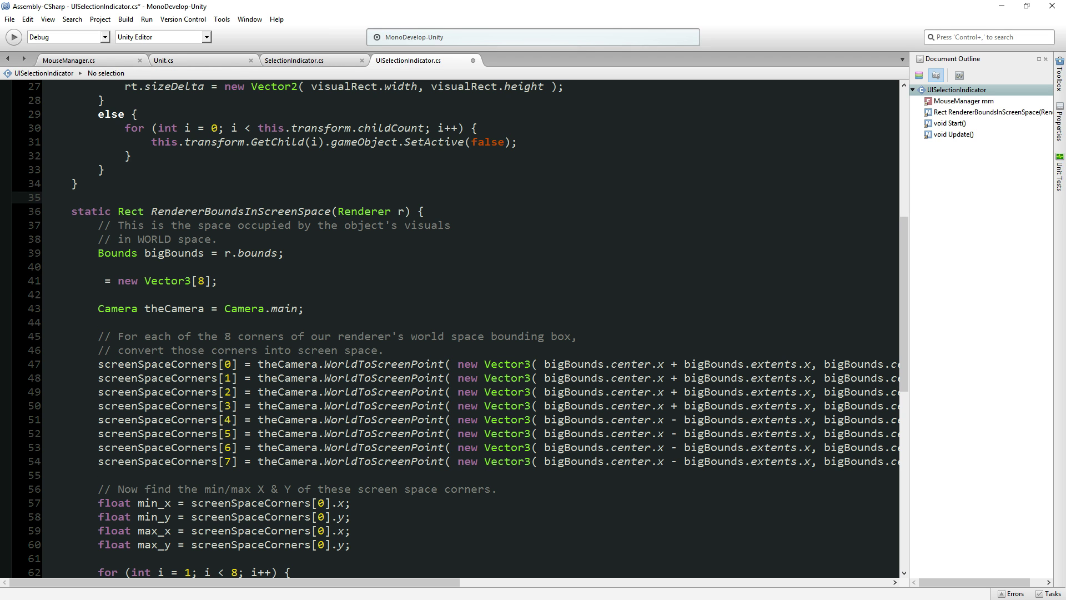
{"action": "key", "text": "Return"}
{"action": "type", "text": "static"}
{"action": "key", "text": "ctrl+v"}
{"action": "type", "text": ";"}
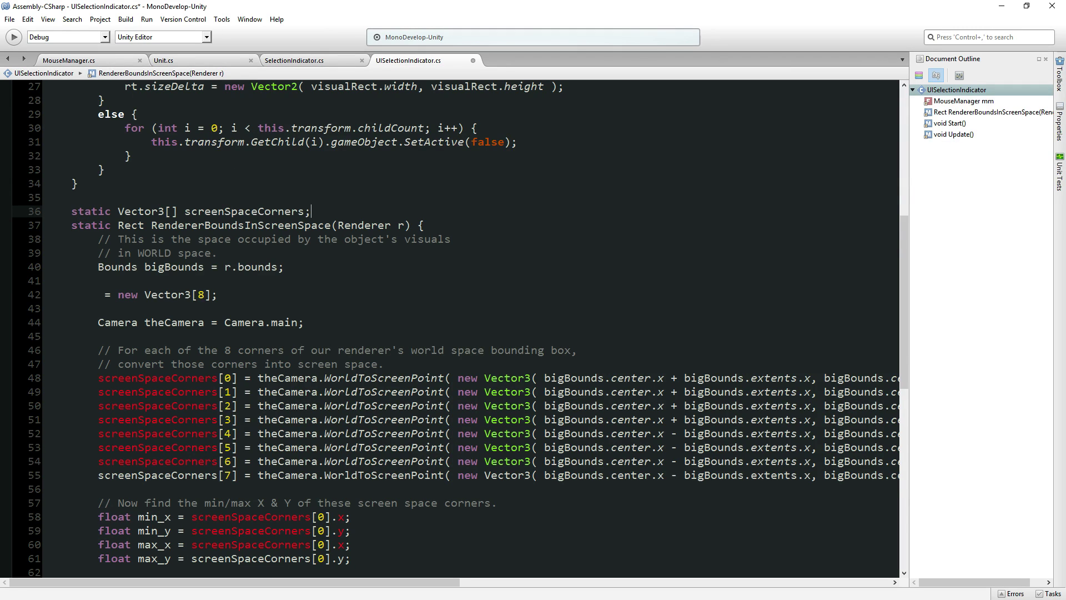
Allocate screenSpaceCorners only inside if(screenSpaceCorners == null), then save the script
{"action": "left_click", "coordinate": [241, 279]}
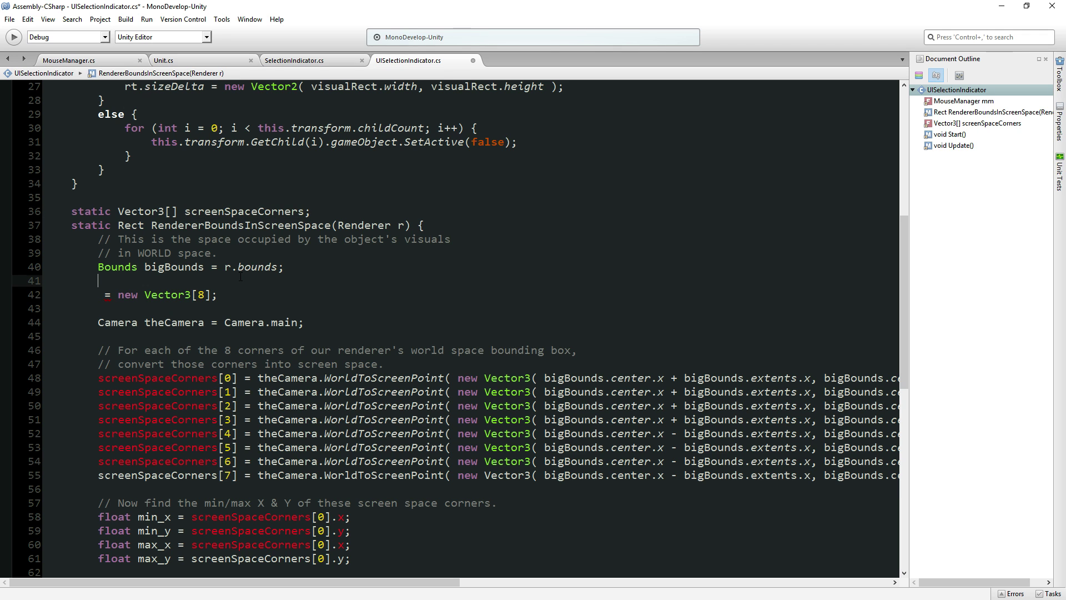
{"action": "key", "text": "Return"}
{"action": "type", "text": "if("}
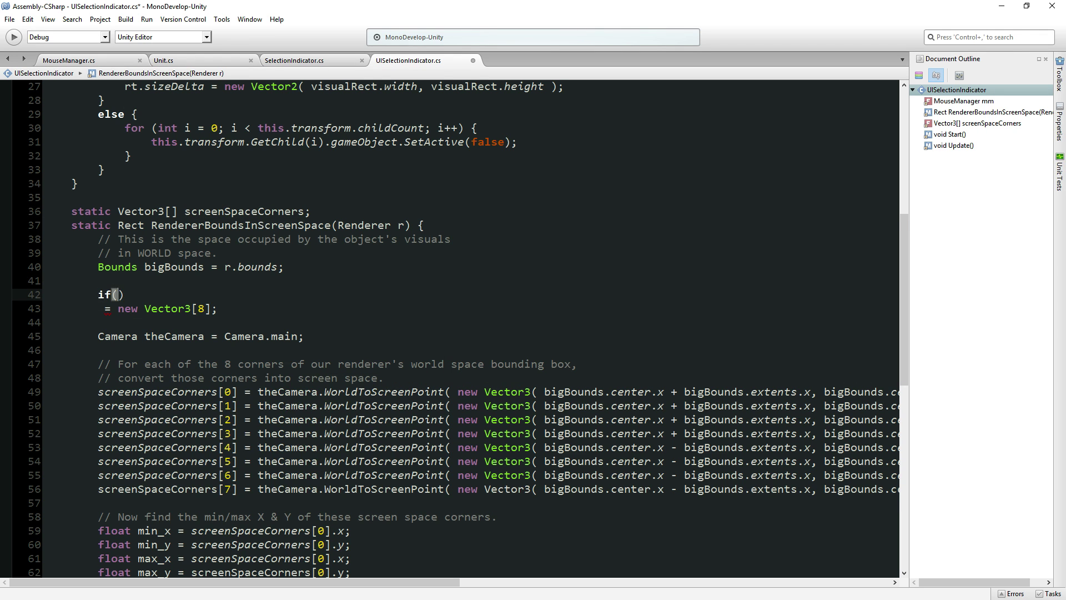
{"action": "type", "text": "screenSpaceCorners == null"}
{"action": "key", "text": "Escape"}
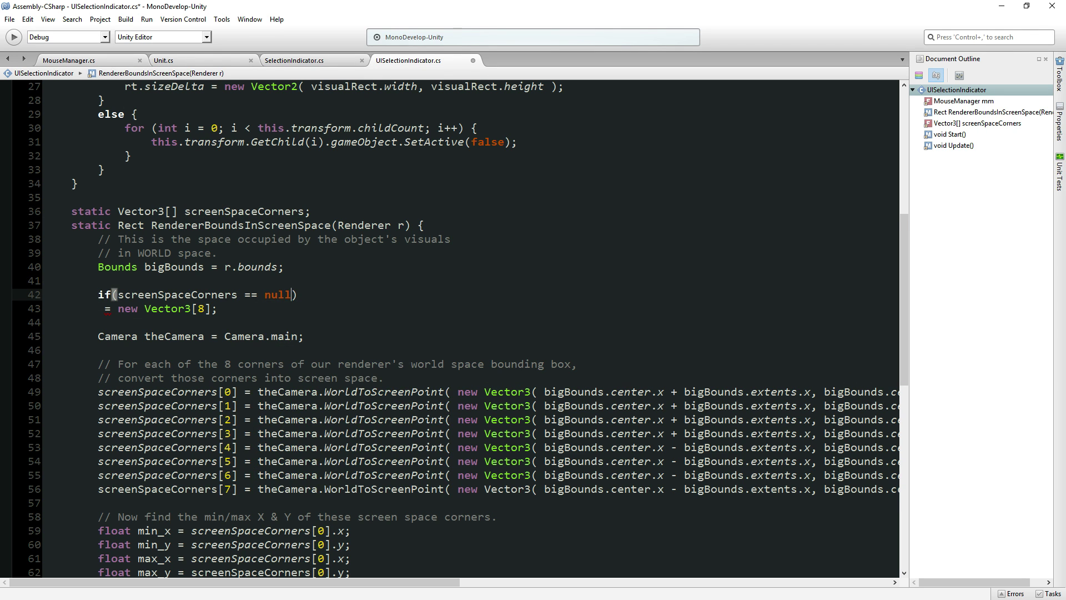
{"action": "left_click", "coordinate": [98, 308]}
{"action": "type", "text": "screenSpaceCorners"}
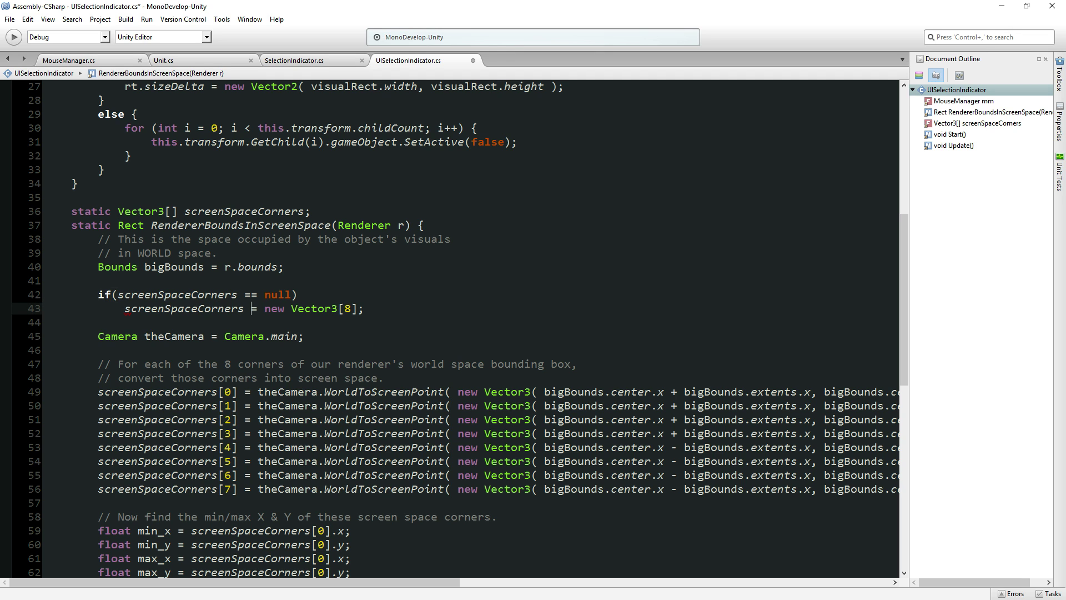
{"action": "key", "text": "ctrl+s"}
Highlight the eight corner-projection lines in the helper for review
{"action": "left_click", "coordinate": [324, 306]}
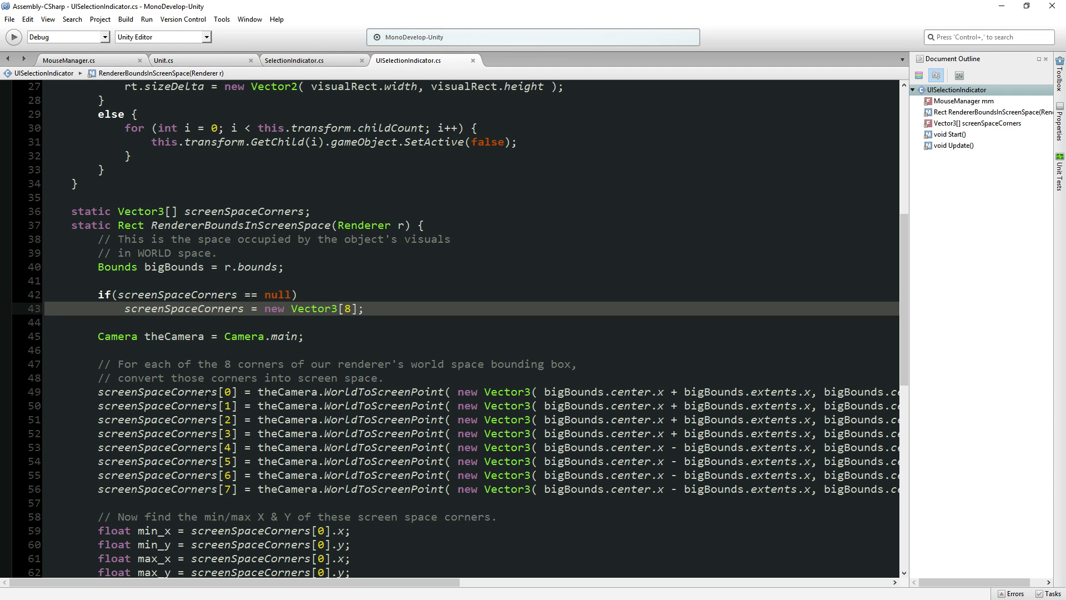
{"action": "left_click_drag", "start_coordinate": [207, 398], "coordinate": [195, 490]}
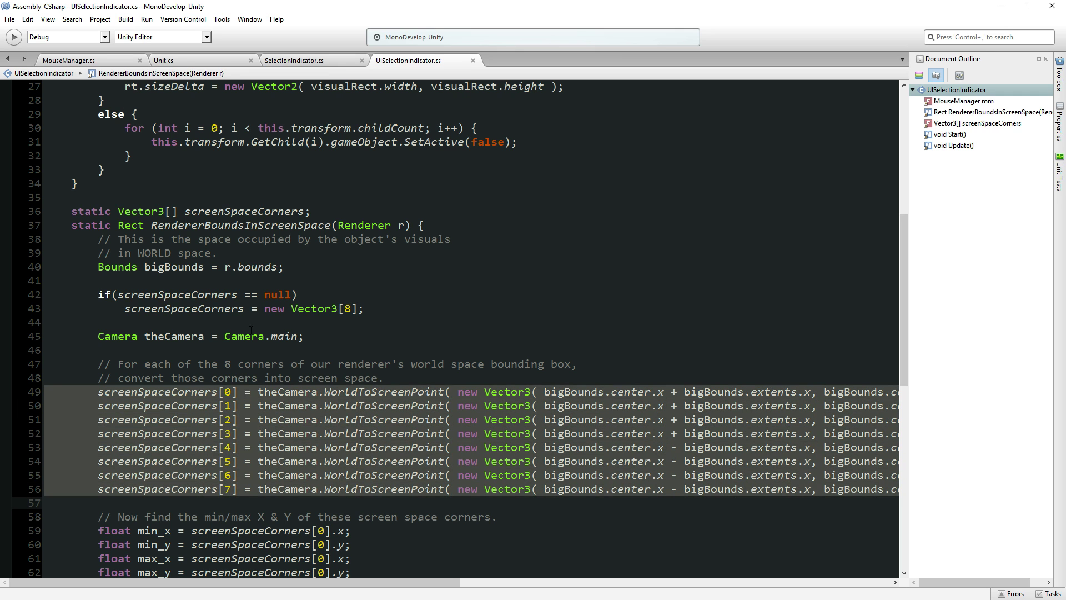
{"action": "key", "text": "shift+Up"}
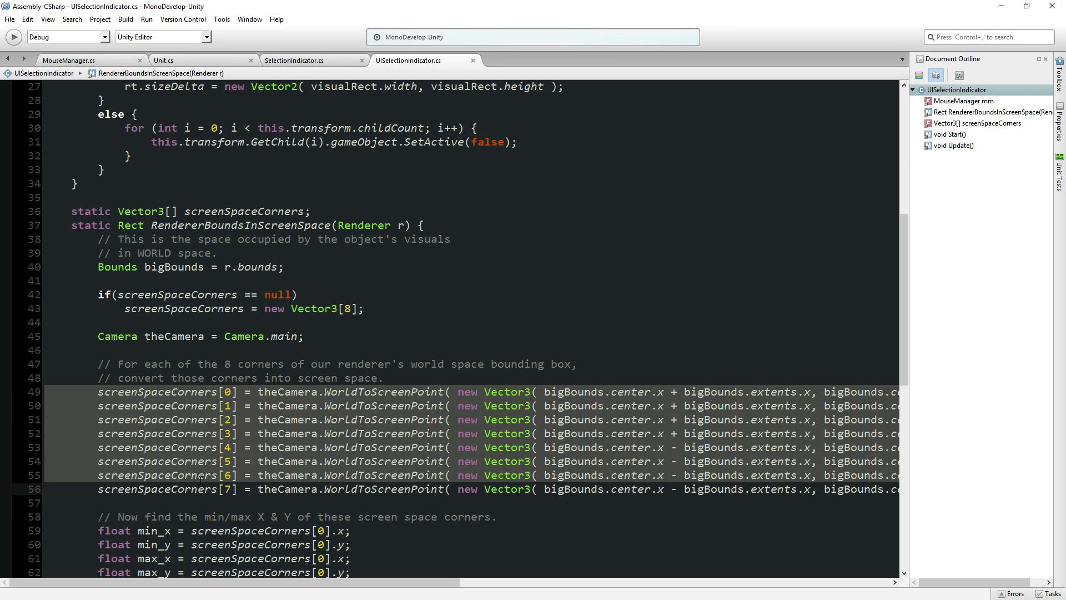
{"action": "scroll", "coordinate": [293, 337], "scroll_direction": "down", "scroll_amount": 3}
Play the scene in Unity and select the king to check its selection brackets and labels
{"action": "key", "text": "alt+Tab"}
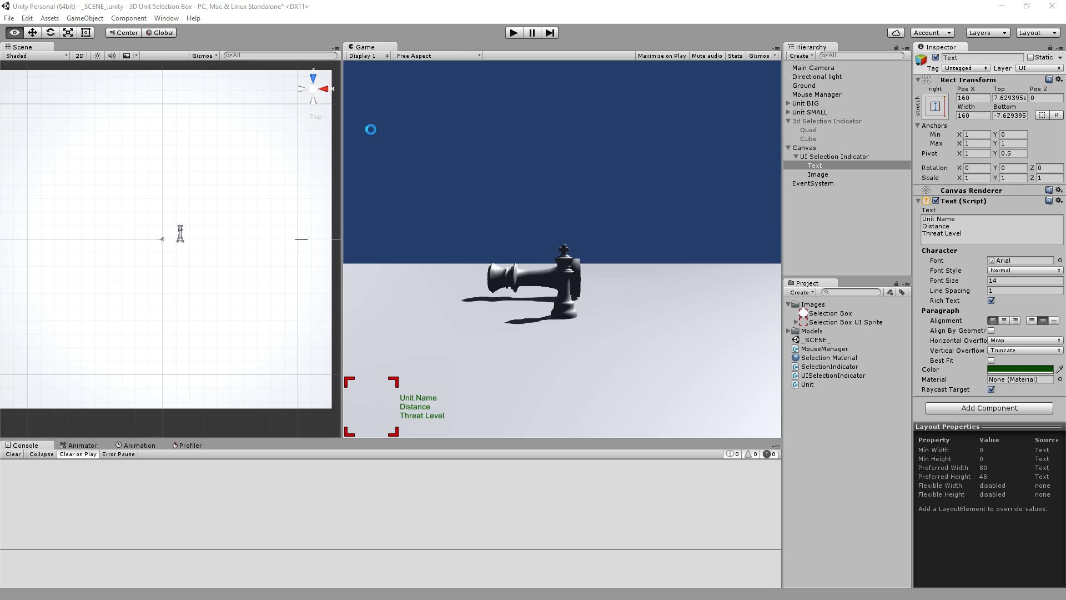
{"action": "left_click", "coordinate": [514, 33]}
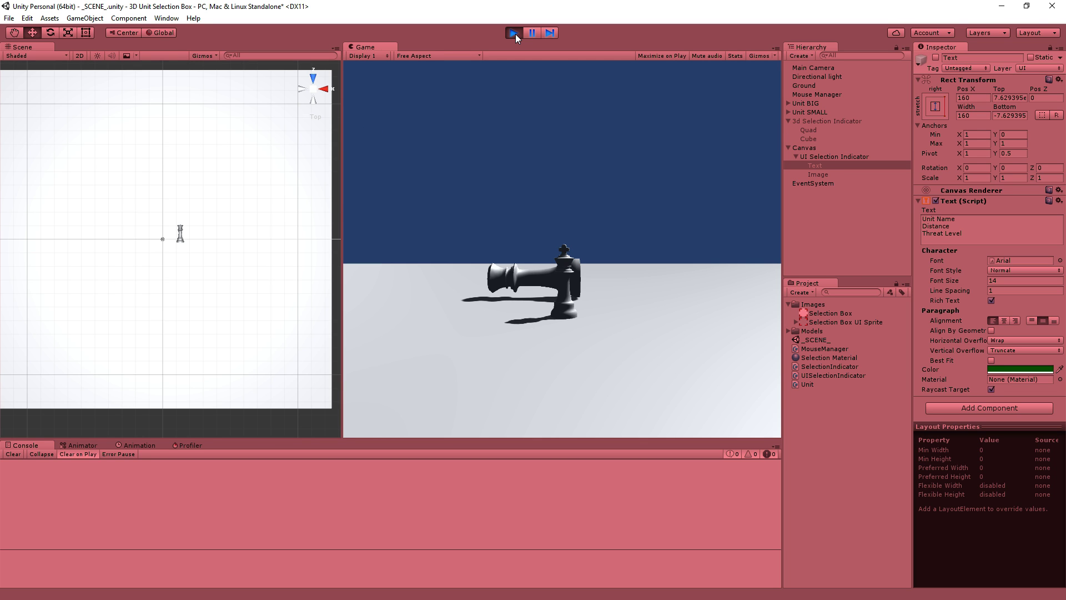
{"action": "left_click", "coordinate": [560, 279]}
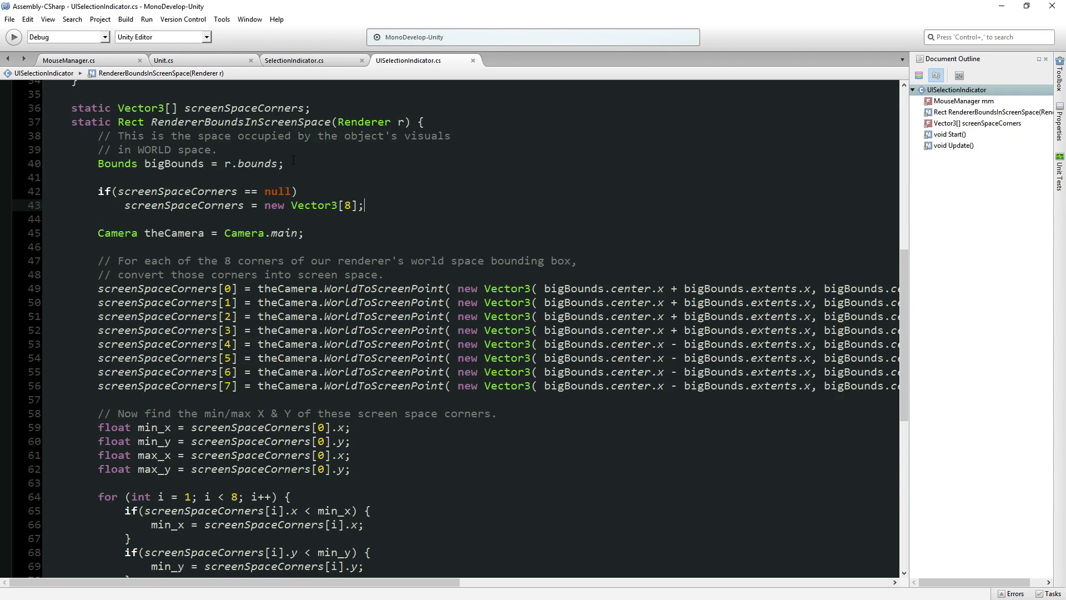
Highlight the eight corner-projection lines and read the WorldToScreenPoint tooltip
{"action": "scroll", "coordinate": [293, 160], "scroll_direction": "down", "scroll_amount": 2}
{"action": "scroll", "coordinate": [300, 222], "scroll_direction": "down", "scroll_amount": 2}
{"action": "scroll", "coordinate": [307, 292], "scroll_direction": "up", "scroll_amount": 4}
{"action": "left_click_drag", "start_coordinate": [333, 274], "coordinate": [314, 410]}
{"action": "left_click", "coordinate": [368, 276]}
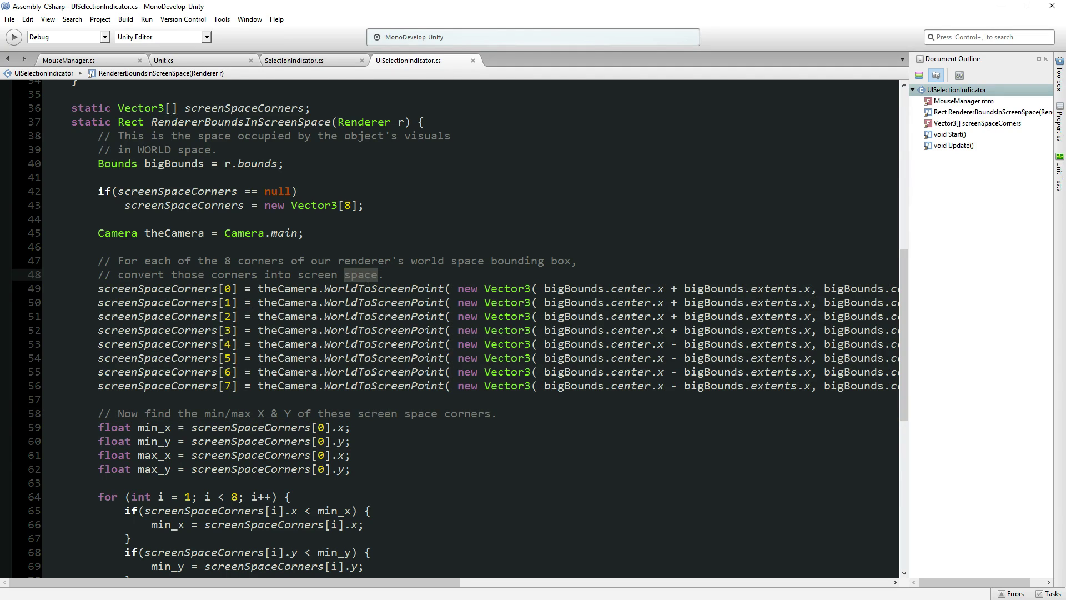
{"action": "left_click_drag", "start_coordinate": [368, 289], "coordinate": [367, 395]}
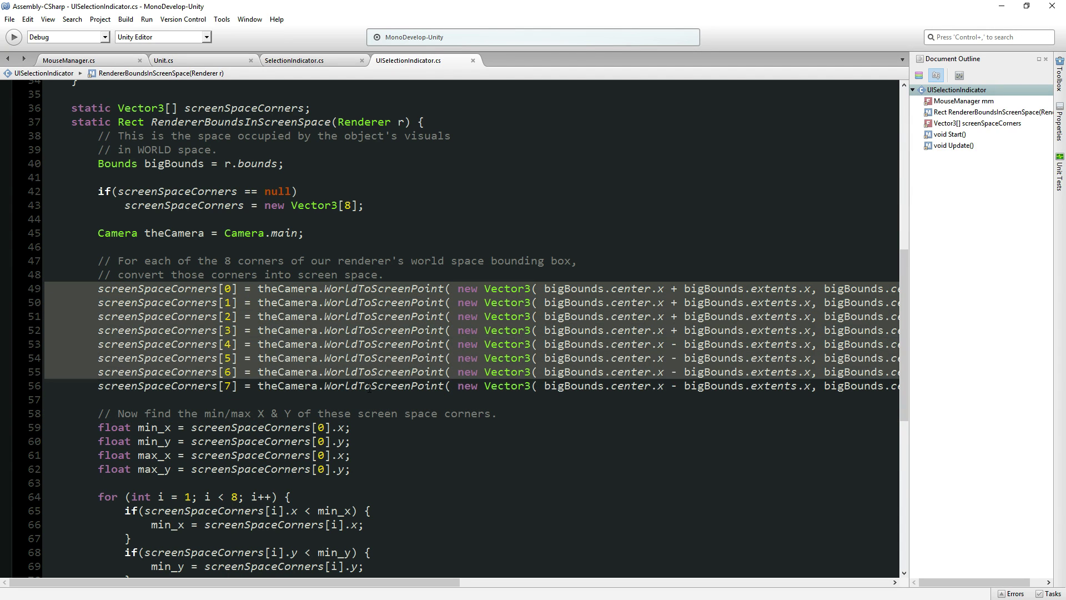
{"action": "left_click", "coordinate": [433, 289]}
{"action": "mouse_move", "coordinate": [411, 318]}
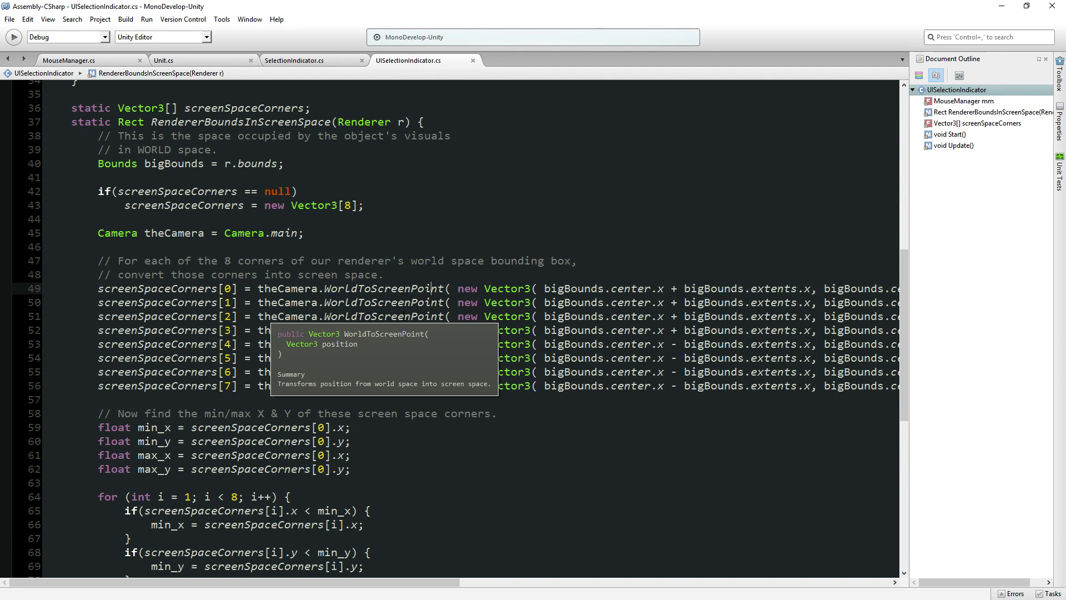
{"action": "left_click", "coordinate": [497, 211]}
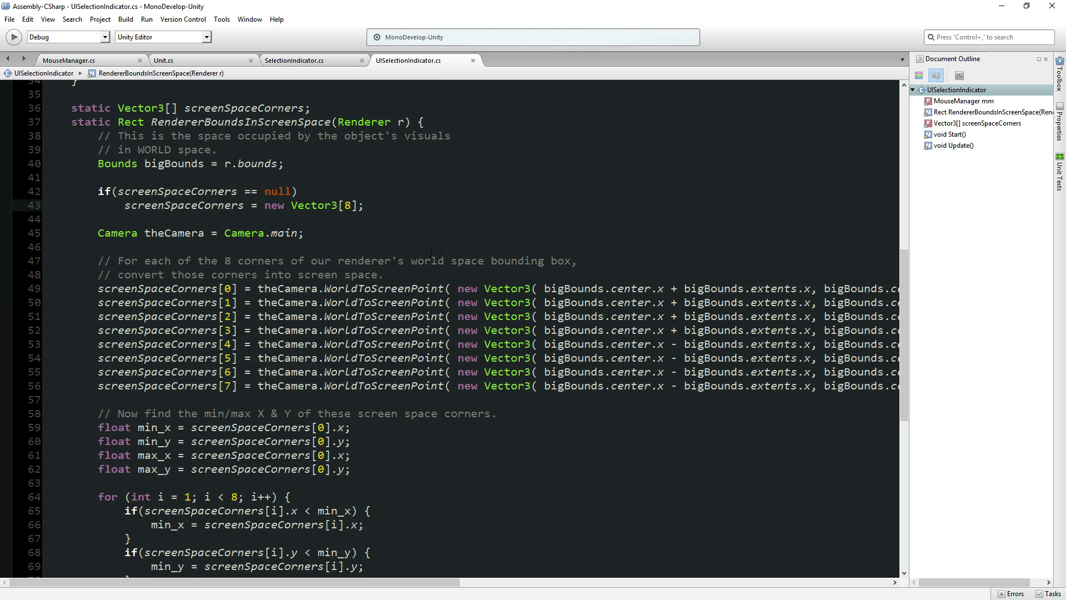
Scroll through RendererBoundsInScreenSpace again, highlight the corner-projection block, then return to Unity
{"action": "scroll", "coordinate": [419, 249], "scroll_direction": "down", "scroll_amount": 6}
{"action": "scroll", "coordinate": [389, 277], "scroll_direction": "up", "scroll_amount": 3}
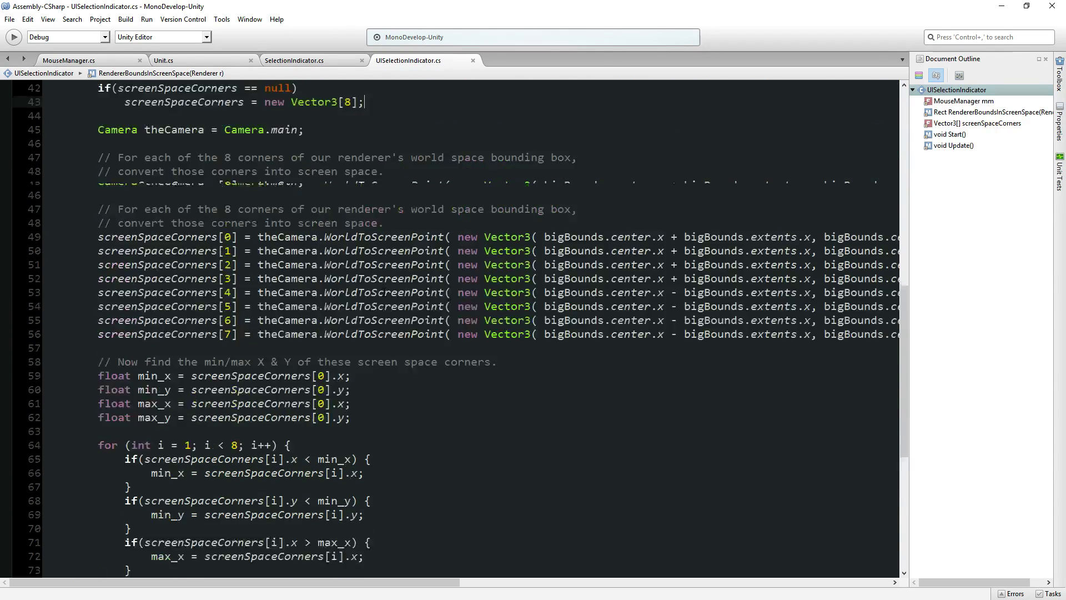
{"action": "scroll", "coordinate": [373, 307], "scroll_direction": "up", "scroll_amount": 7}
{"action": "scroll", "coordinate": [373, 308], "scroll_direction": "up", "scroll_amount": 7}
{"action": "scroll", "coordinate": [206, 207], "scroll_direction": "down", "scroll_amount": 2}
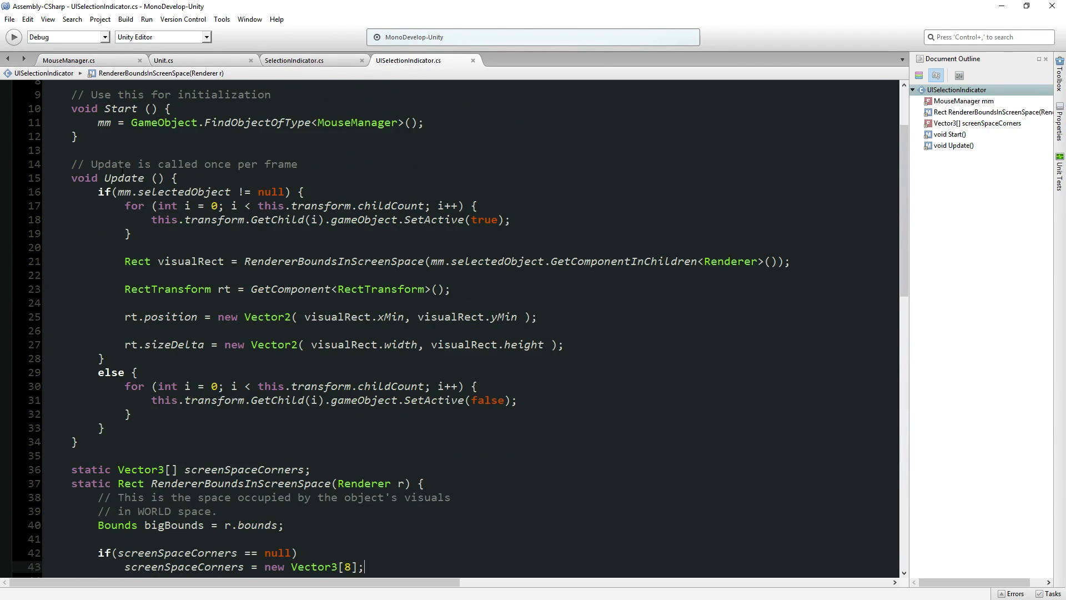
{"action": "scroll", "coordinate": [329, 357], "scroll_direction": "down", "scroll_amount": 6}
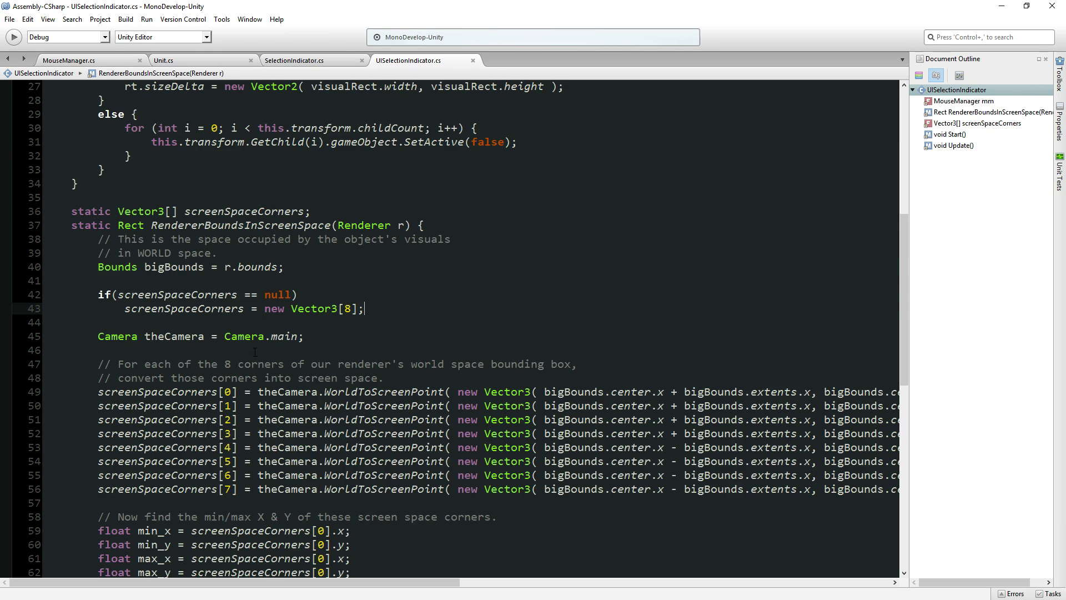
{"action": "scroll", "coordinate": [330, 357], "scroll_direction": "down", "scroll_amount": 4}
{"action": "left_click", "coordinate": [269, 197]}
{"action": "left_click_drag", "start_coordinate": [270, 197], "coordinate": [259, 345]}
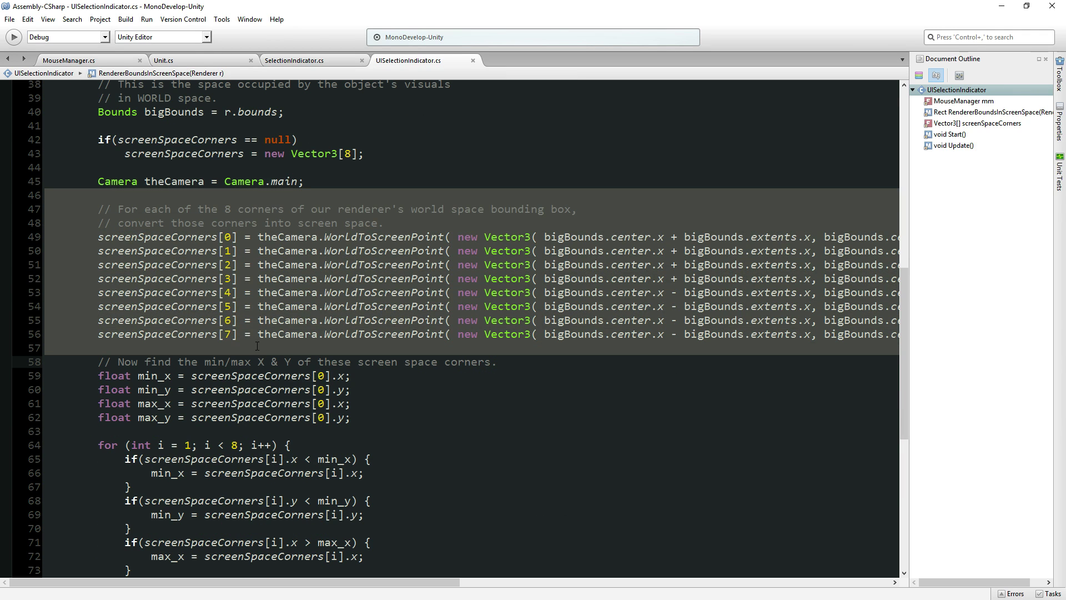
{"action": "left_click", "coordinate": [285, 279]}
{"action": "key", "text": "alt+Tab"}
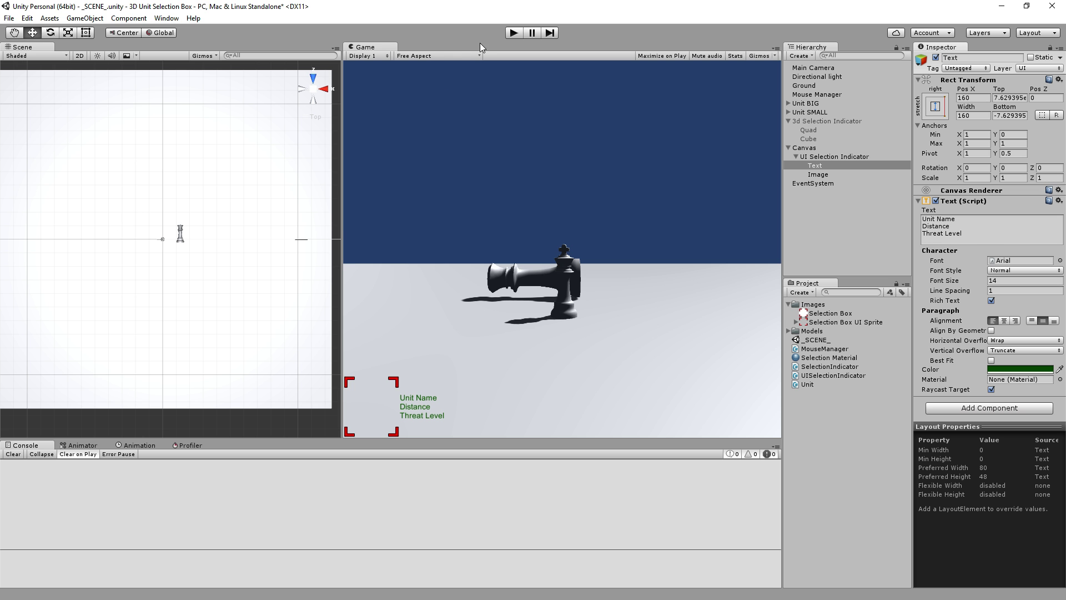
Play the game and alternate selecting the king and the lying-down piece, ending with the king selected
{"action": "left_click", "coordinate": [515, 33]}
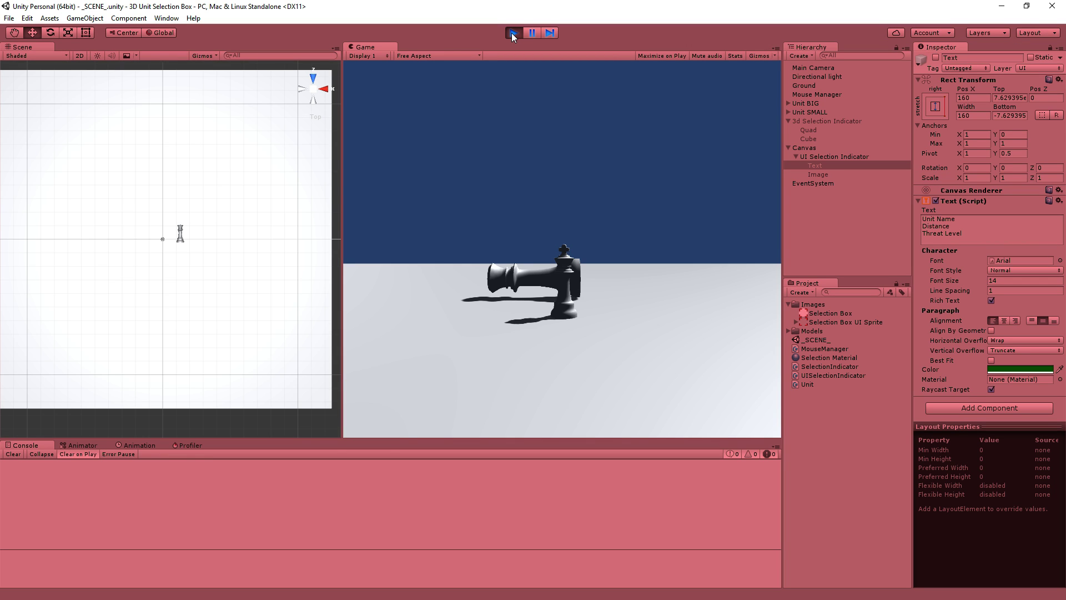
{"action": "left_click", "coordinate": [599, 271]}
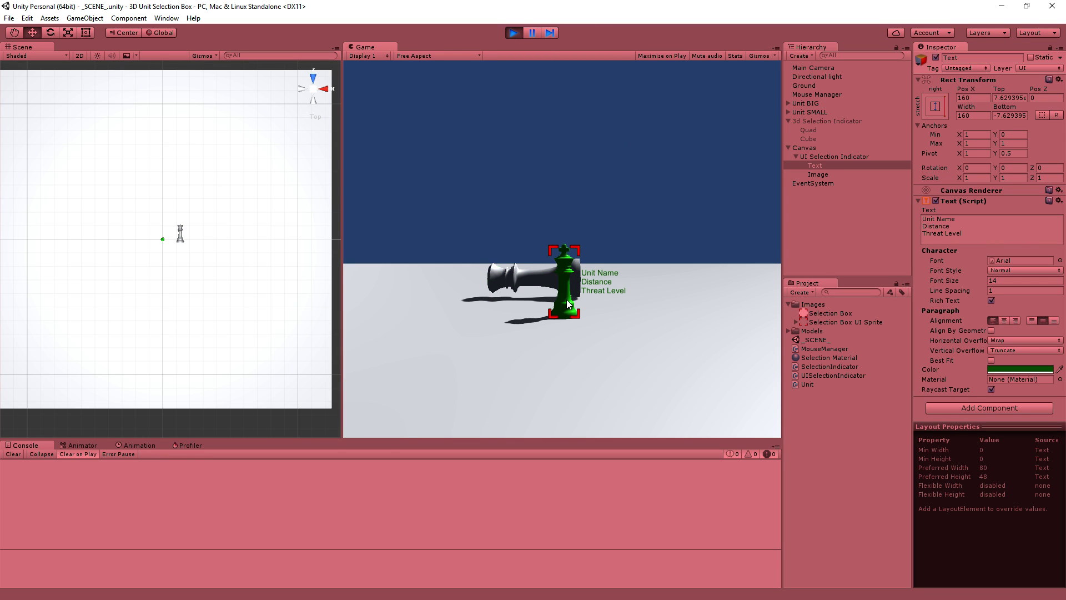
{"action": "left_click", "coordinate": [583, 281]}
{"action": "left_click", "coordinate": [586, 277]}
{"action": "left_click", "coordinate": [584, 274]}
{"action": "left_click", "coordinate": [570, 278]}
{"action": "left_click", "coordinate": [589, 279]}
{"action": "left_click", "coordinate": [549, 277]}
{"action": "left_click", "coordinate": [547, 275]}
{"action": "left_click", "coordinate": [558, 288]}
{"action": "left_click", "coordinate": [541, 276]}
{"action": "left_click", "coordinate": [534, 274]}
{"action": "left_click", "coordinate": [582, 286]}
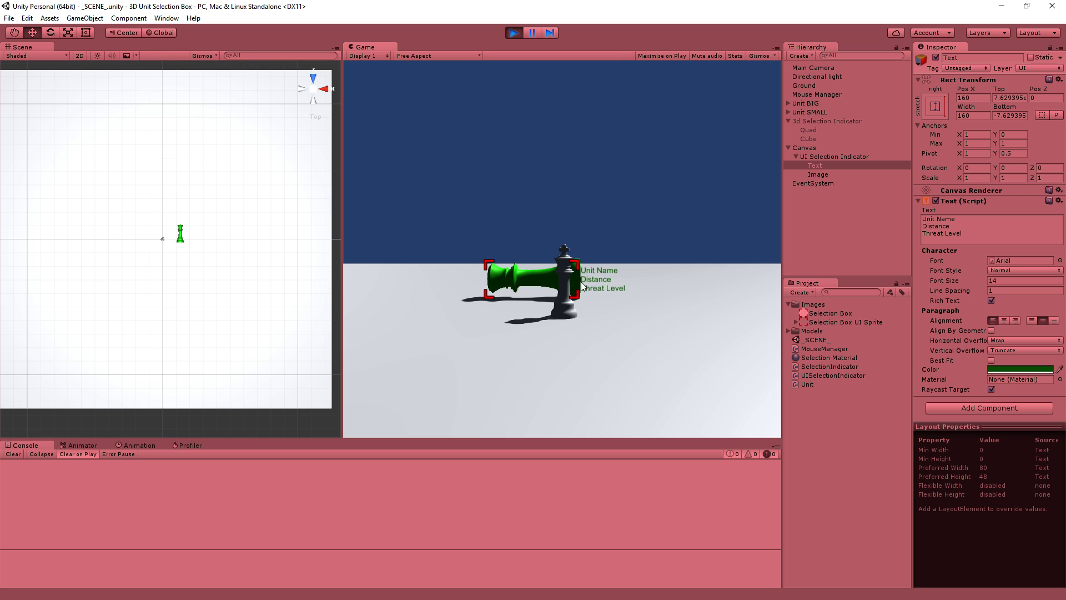
{"action": "left_click", "coordinate": [573, 285]}
{"action": "left_click", "coordinate": [587, 282]}
{"action": "left_click", "coordinate": [580, 283]}
{"action": "left_click", "coordinate": [577, 284]}
{"action": "left_click", "coordinate": [565, 286]}
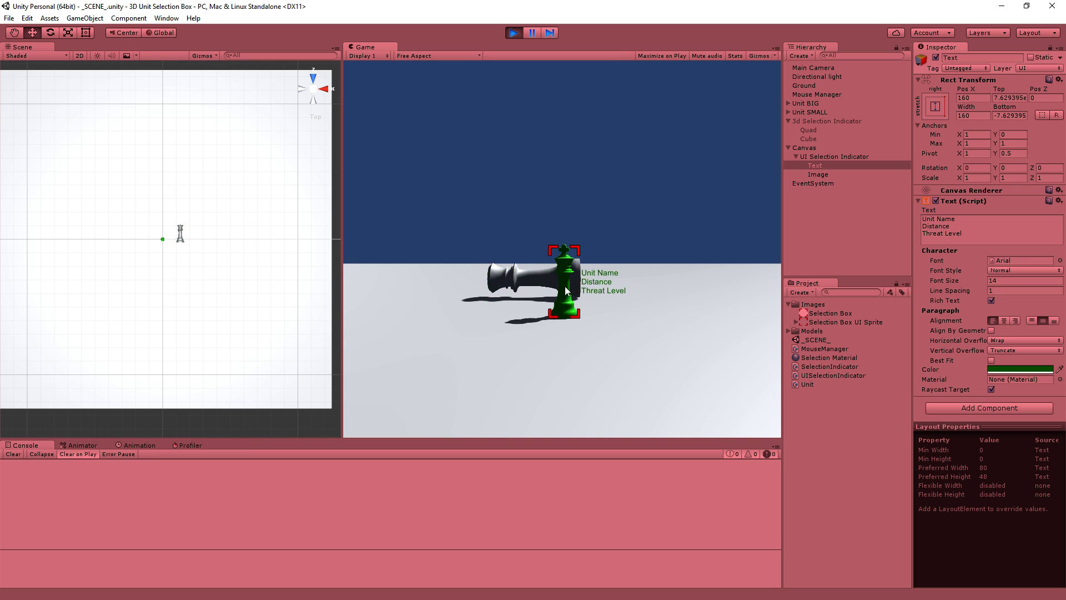
{"action": "left_click", "coordinate": [561, 285]}
{"action": "left_click", "coordinate": [530, 366]}
{"action": "left_click", "coordinate": [572, 275]}
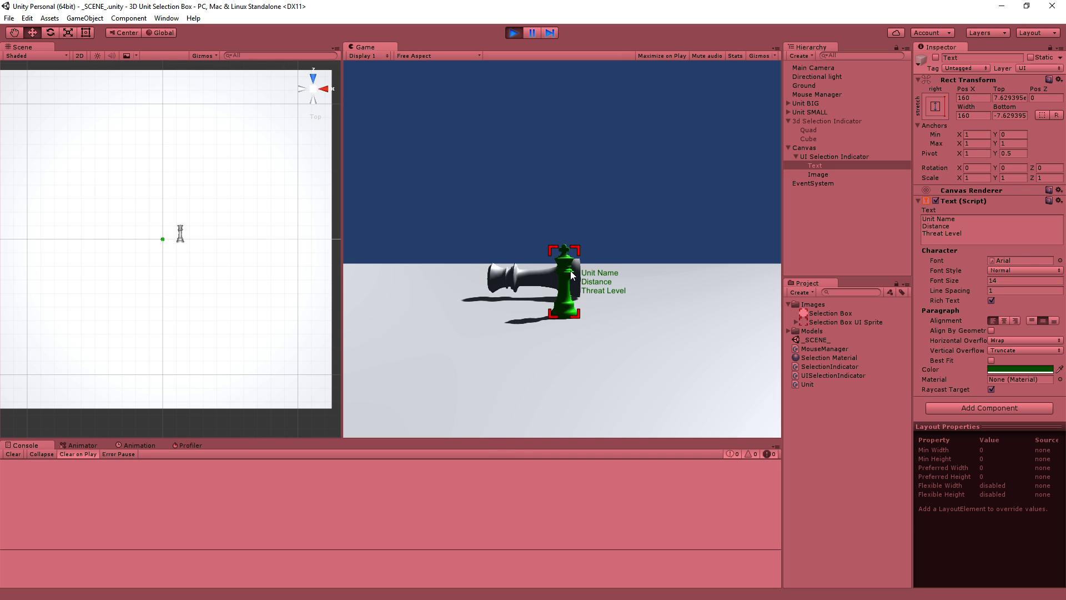